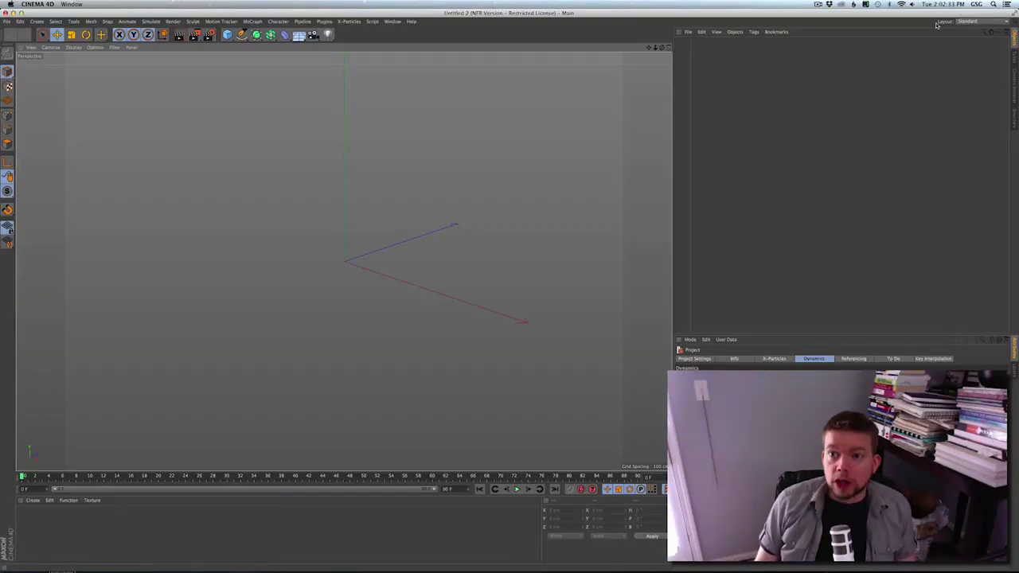
# - Examine the wacky waving inflatable tube man image results in Chrome for reference and return to Cinema 4D
pyautogui.press('super+Tab')
pyautogui.press('super+Tab')
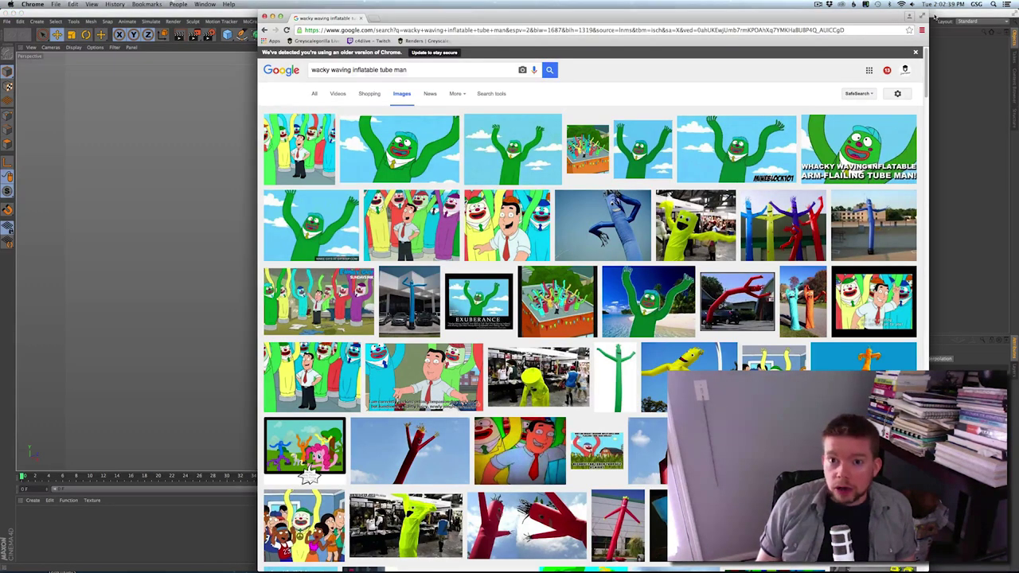
pyautogui.click(936, 16)
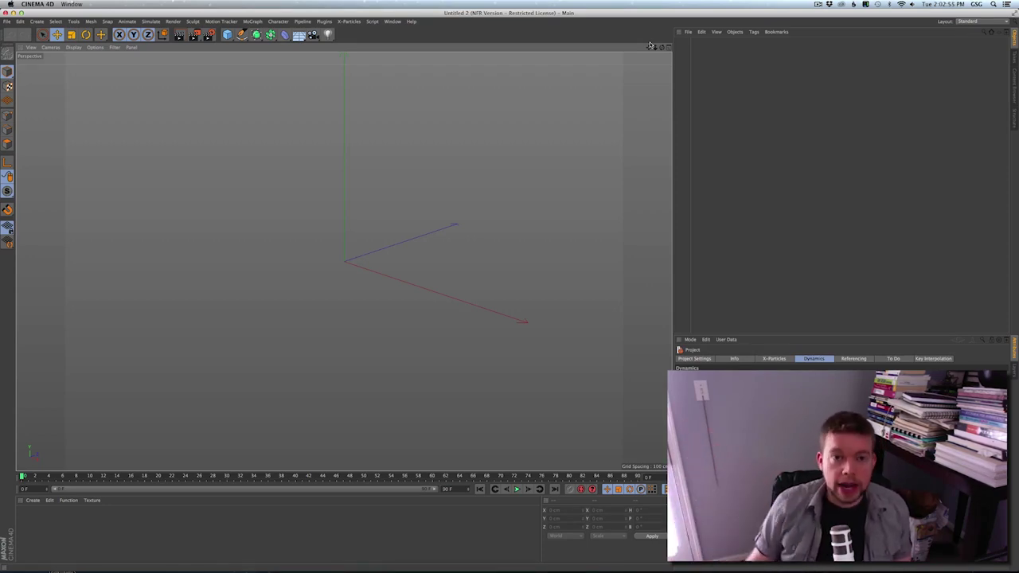
pyautogui.press('super+Tab')
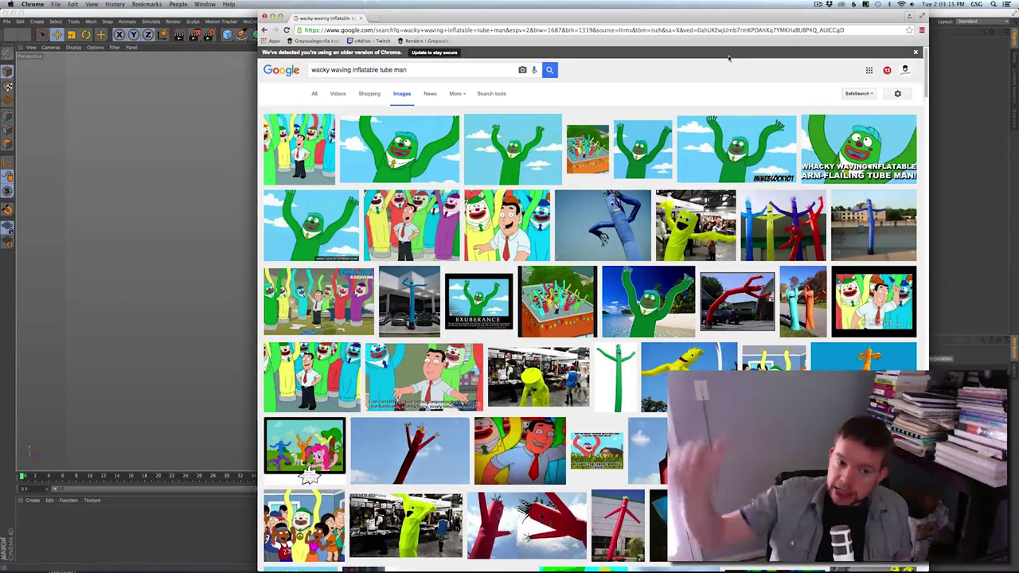
pyautogui.scroll(-5, 589, 319)
pyautogui.scroll(-7, 590, 318)
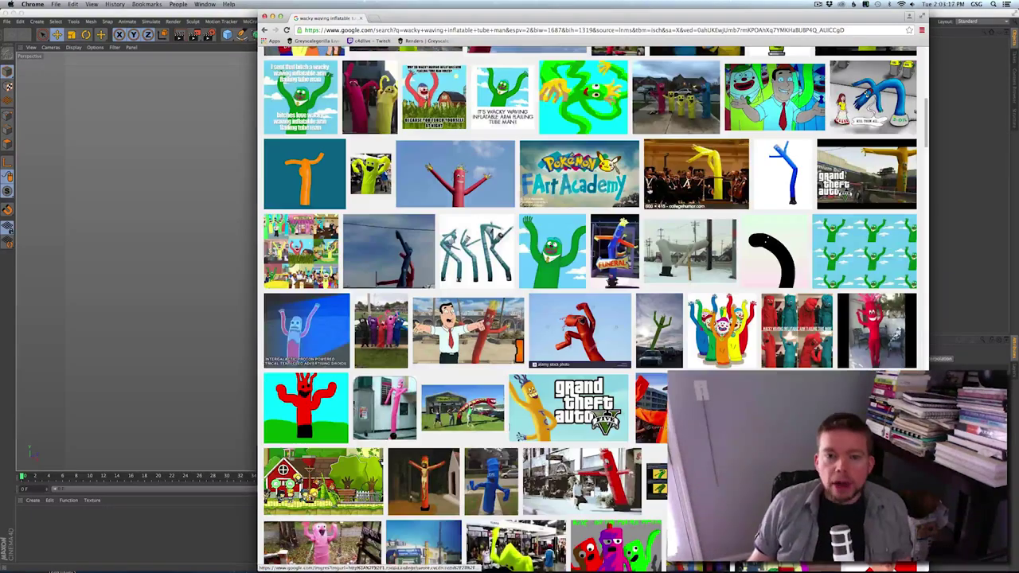
pyautogui.scroll(4, 589, 318)
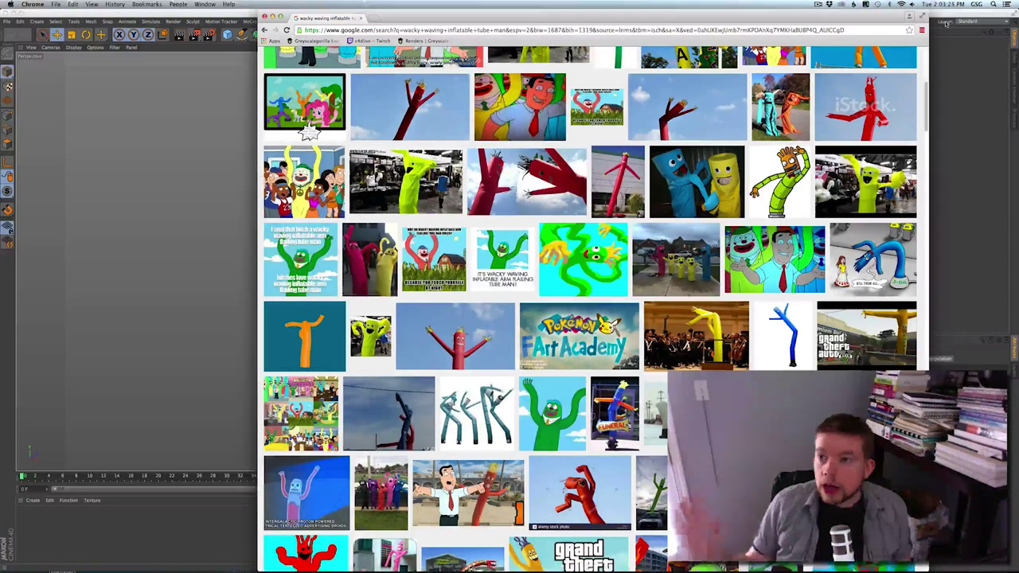
pyautogui.press('super+Tab')
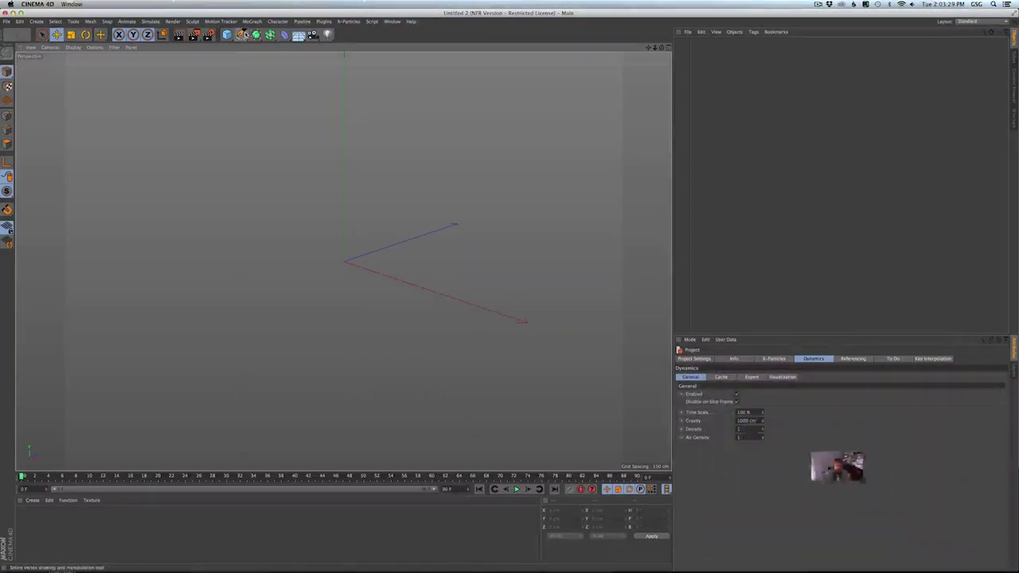
# - Add a cylinder with a radius of 20 cm, a height of 20 cm and 8 rotation segments
pyautogui.click(227, 34)
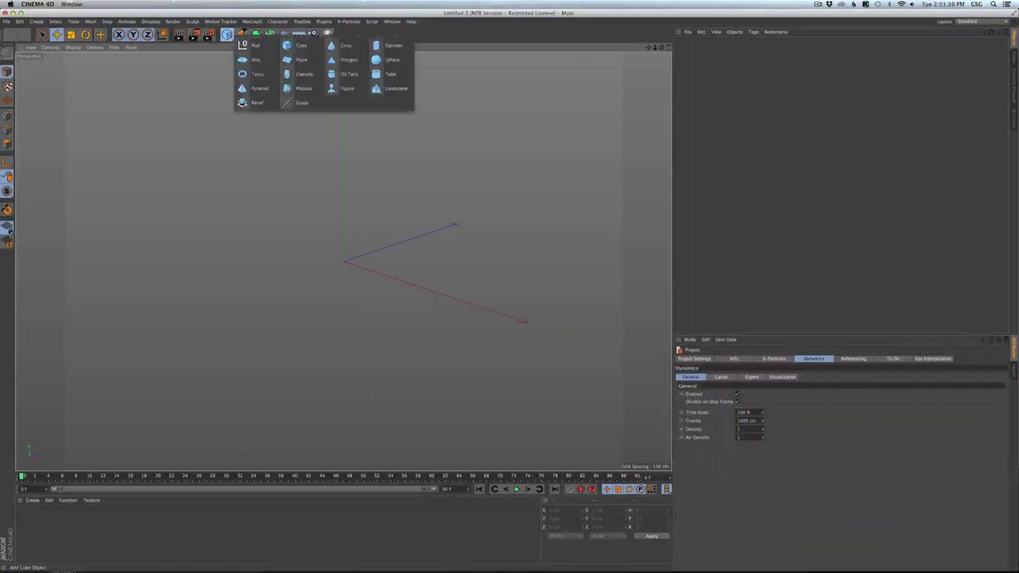
pyautogui.click(386, 46)
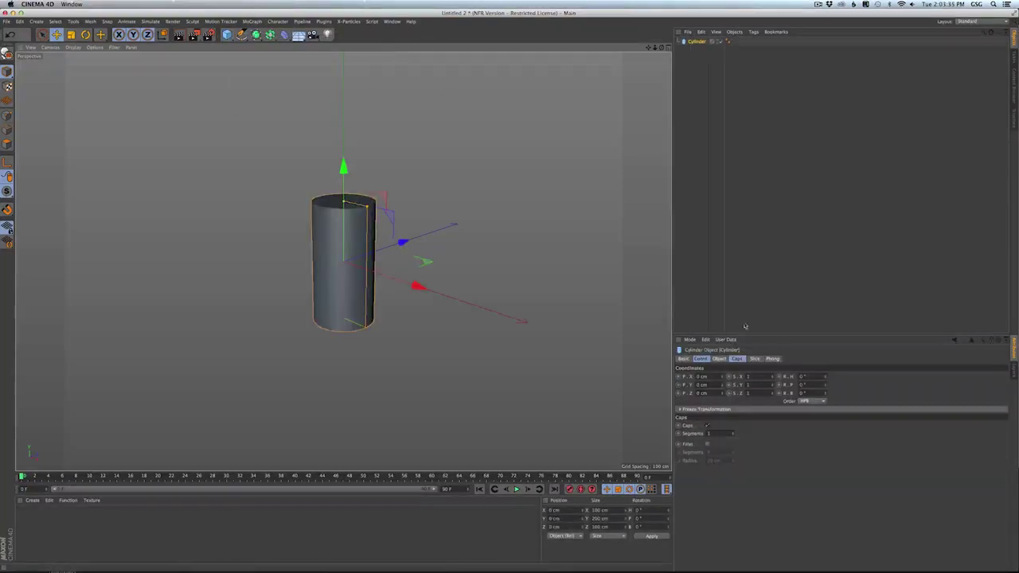
pyautogui.click(719, 359)
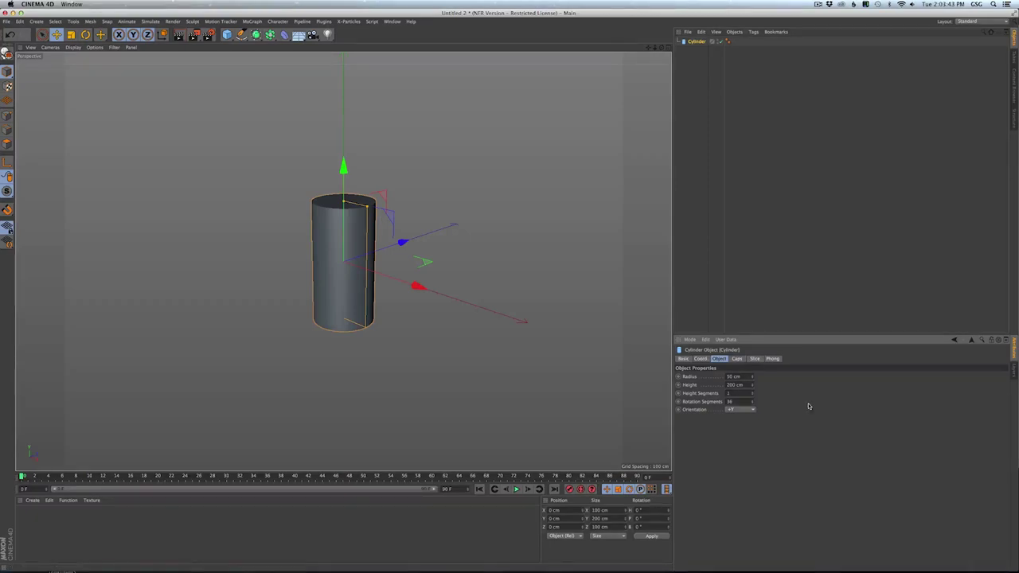
pyautogui.moveTo(746, 385); pyautogui.dragTo(678, 379)
pyautogui.write('20')
pyautogui.press('Return')
pyautogui.press('Return')
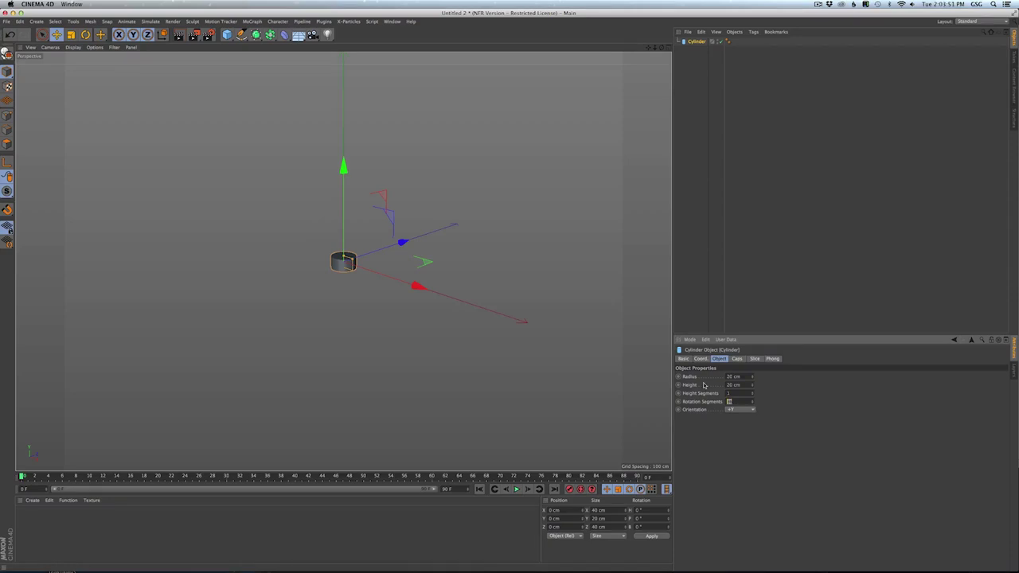
pyautogui.write('6')
pyautogui.press('Return')
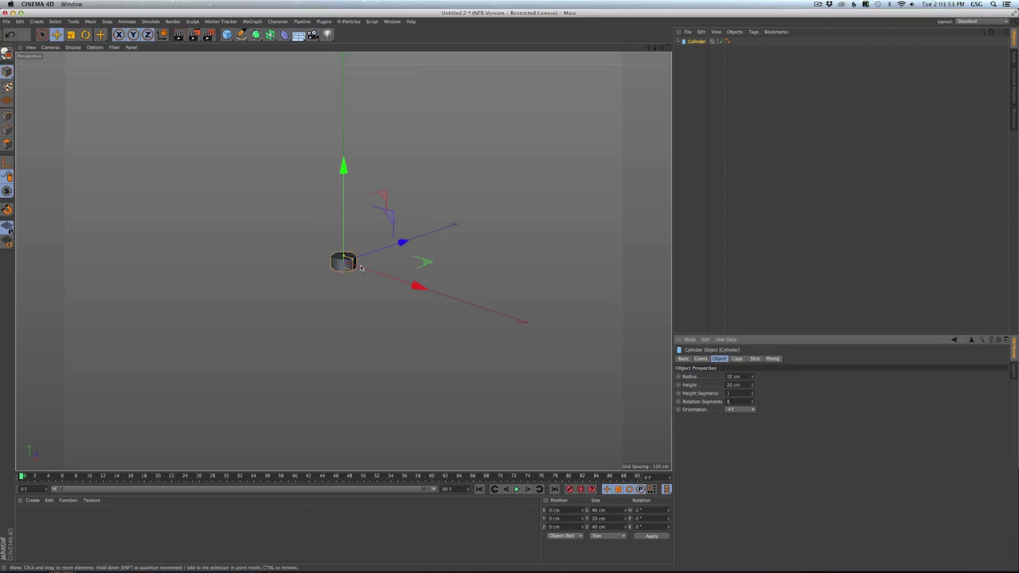
# - Place the cylinder inside a Connect object and convert it into a single editable polygon object
pyautogui.keyDown('alt'); pyautogui.moveTo(360, 268); pyautogui.dragTo(365, 275); pyautogui.keyUp('alt')
pyautogui.keyDown('alt'); pyautogui.moveTo(364, 275); pyautogui.dragTo(419, 297, button='middle'); pyautogui.keyUp('alt')
pyautogui.keyDown('alt'); pyautogui.moveTo(365, 298); pyautogui.dragTo(394, 297, button='right'); pyautogui.keyUp('alt')
pyautogui.keyDown('alt'); pyautogui.moveTo(393, 297); pyautogui.dragTo(434, 282); pyautogui.keyUp('alt')
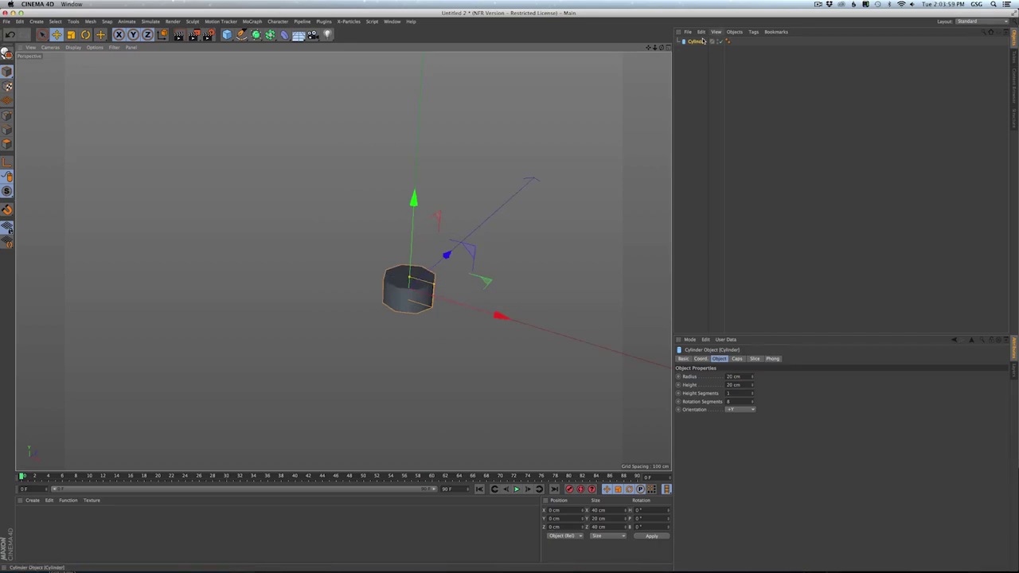
pyautogui.keyDown('alt'); pyautogui.moveTo(430, 277); pyautogui.dragTo(401, 256); pyautogui.keyUp('alt')
pyautogui.keyDown('alt'); pyautogui.moveTo(401, 257); pyautogui.dragTo(394, 262, button='middle'); pyautogui.keyUp('alt')
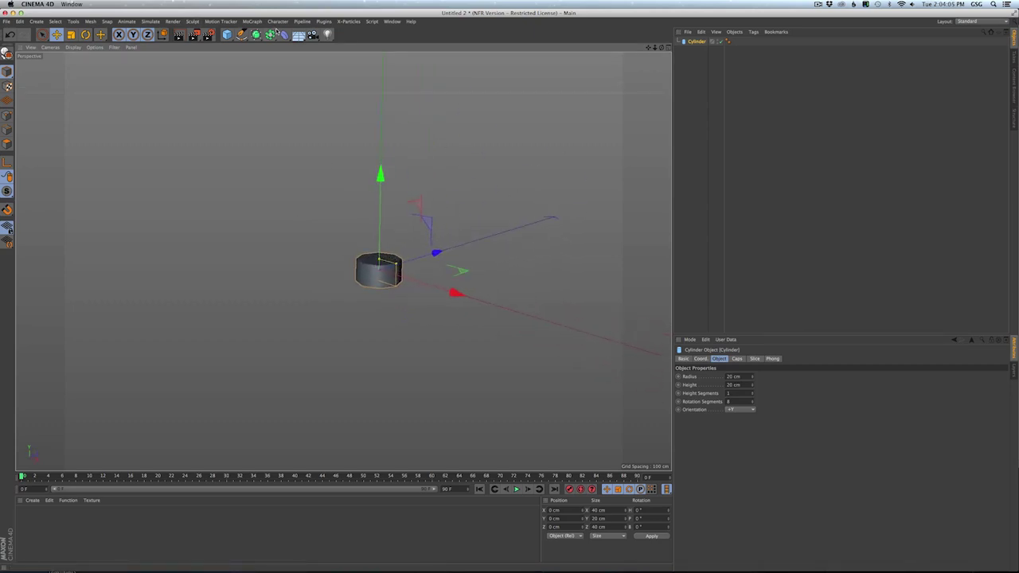
pyautogui.moveTo(271, 34); pyautogui.dragTo(369, 60)
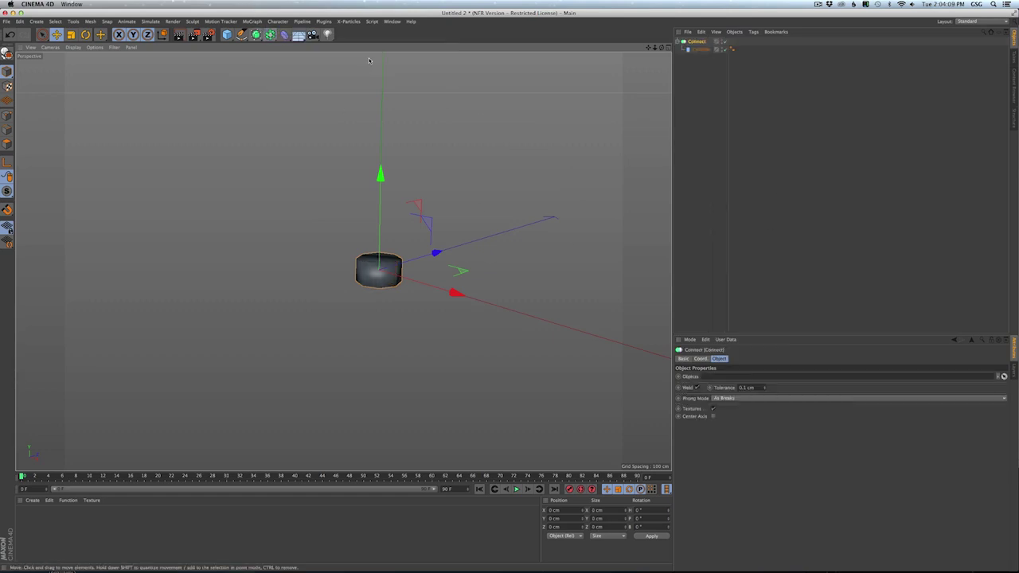
pyautogui.press('c')
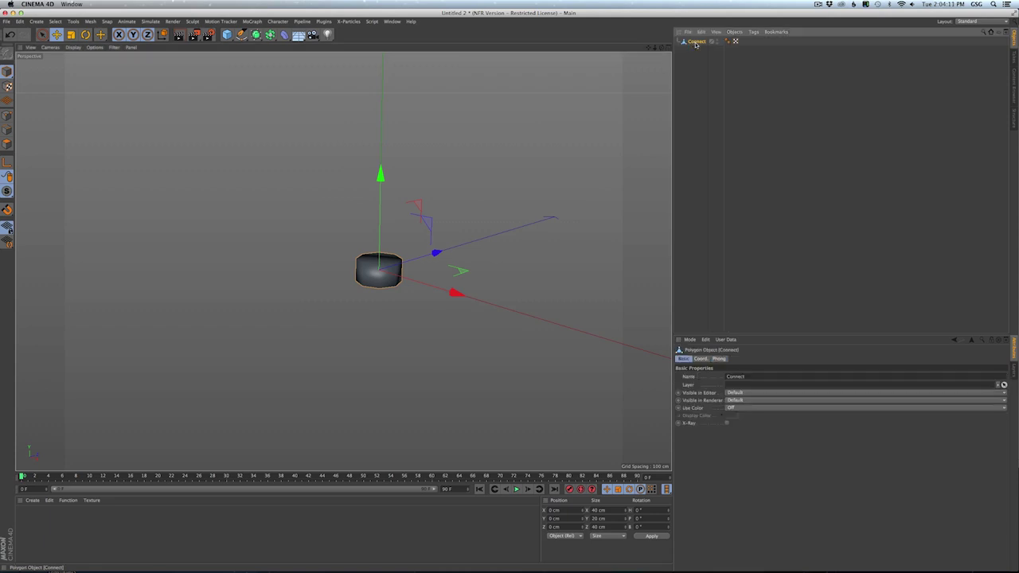
# - Delete the Phong tag from the converted polygon object
pyautogui.click(727, 41)
pyautogui.press('Delete')
pyautogui.keyDown('alt'); pyautogui.moveTo(376, 270); pyautogui.dragTo(398, 311); pyautogui.keyUp('alt')
# - Select all polygons of the object to check its mesh and return to model mode
pyautogui.click(5, 146)
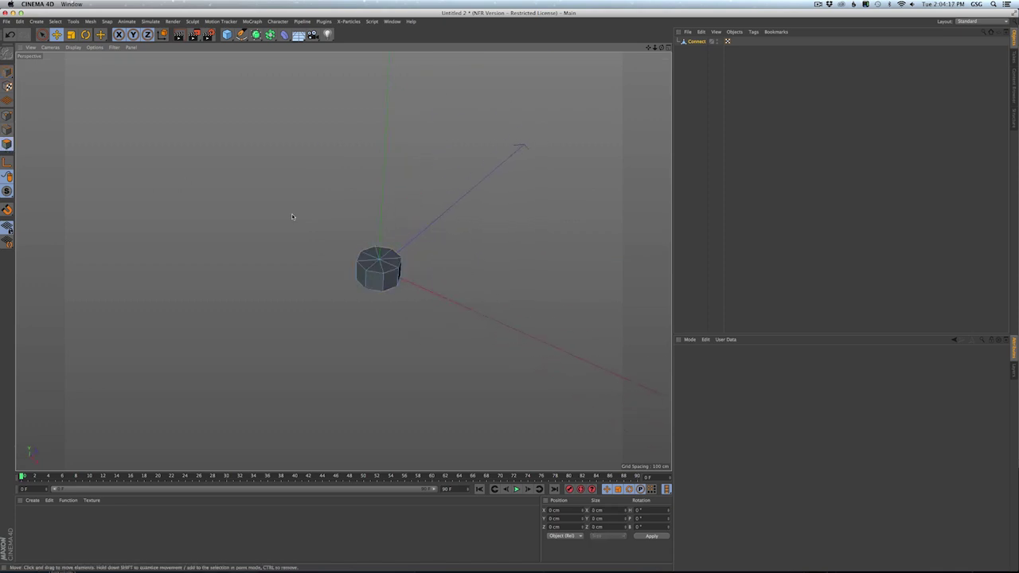
pyautogui.press('super+a')
pyautogui.moveTo(361, 269)
pyautogui.keyDown('alt'); pyautogui.mouseDown()
pyautogui.moveTo(382, 156)
pyautogui.moveTo(360, 269)
pyautogui.mouseUp(); pyautogui.keyUp('alt')
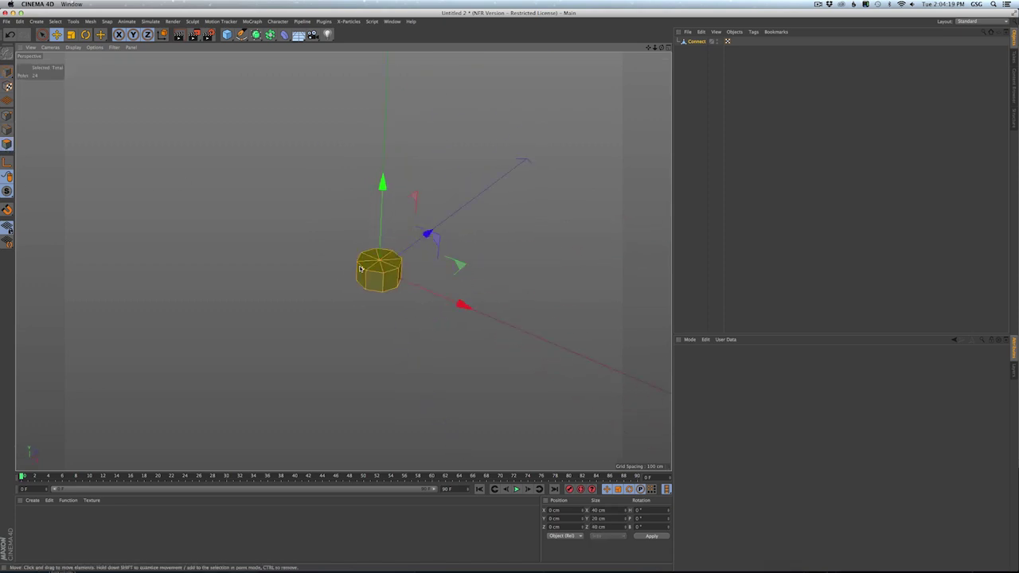
pyautogui.click(7, 74)
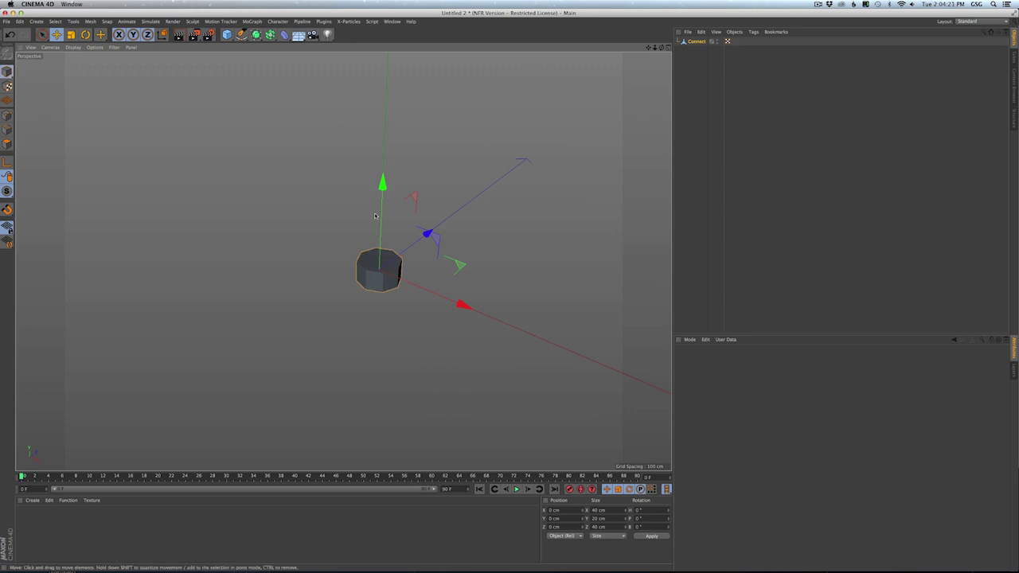
# - Duplicate the polygon object and move the copy up 20 cm in Y so it stacks on the original
pyautogui.keyDown('alt'); pyautogui.moveTo(403, 234); pyautogui.dragTo(343, 262, button='right'); pyautogui.keyUp('alt')
pyautogui.keyDown('alt'); pyautogui.moveTo(343, 262); pyautogui.dragTo(335, 274, button='middle'); pyautogui.keyUp('alt')
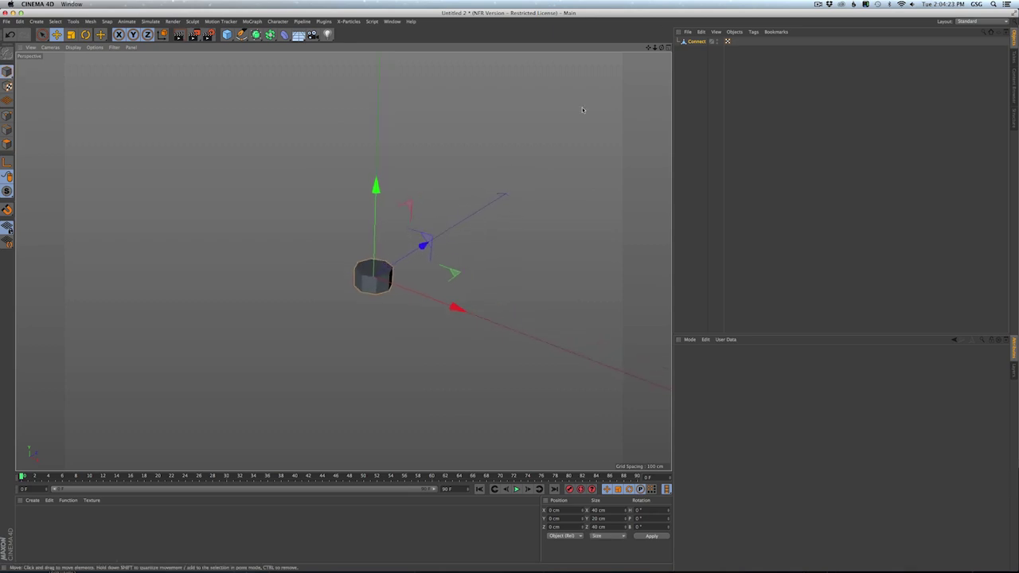
pyautogui.click(697, 41)
pyautogui.press('super+c')
pyautogui.press('super+v')
pyautogui.moveTo(377, 191); pyautogui.dragTo(378, 171)
pyautogui.keyDown('alt'); pyautogui.moveTo(384, 295); pyautogui.dragTo(385, 279); pyautogui.keyUp('alt')
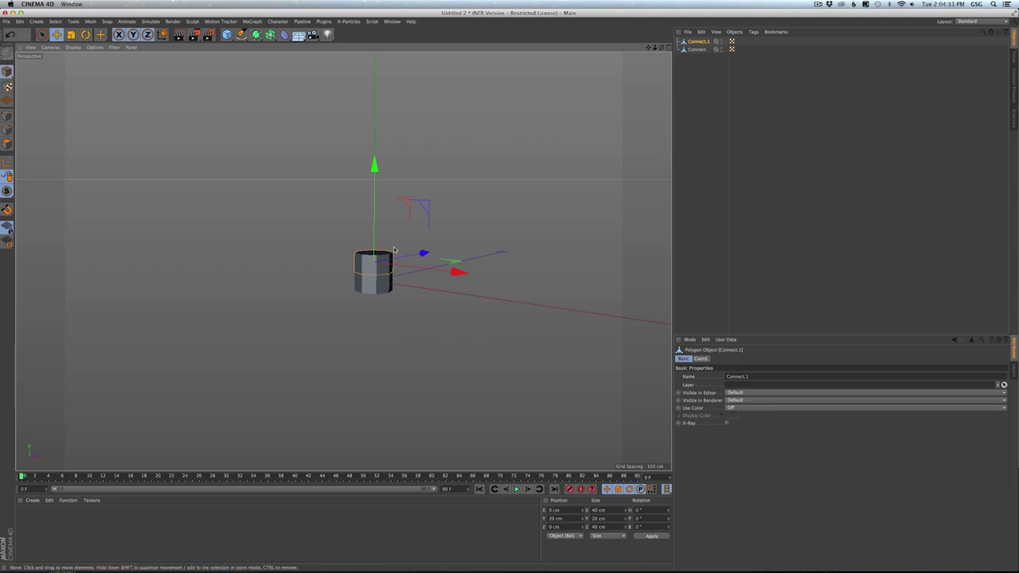
# - Assign a Collider Body simulation tag to the lower segment, Connect
pyautogui.click(698, 49)
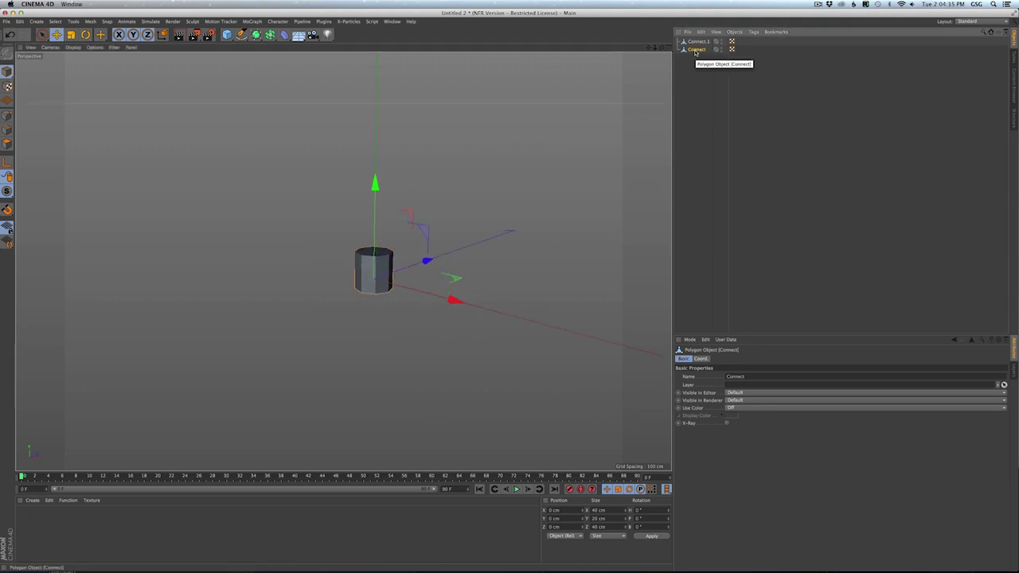
pyautogui.rightClick(695, 51)
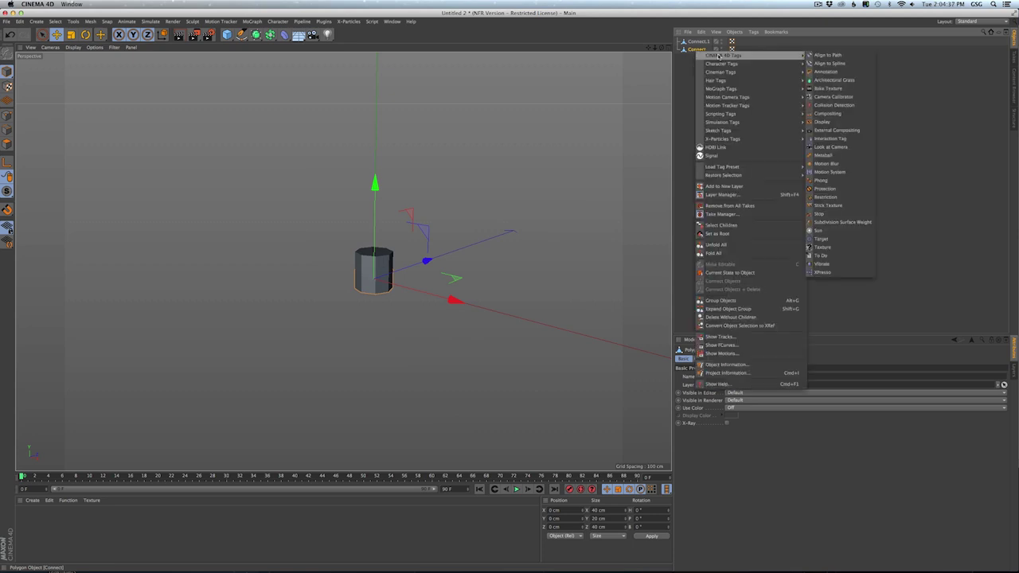
pyautogui.moveTo(730, 123)
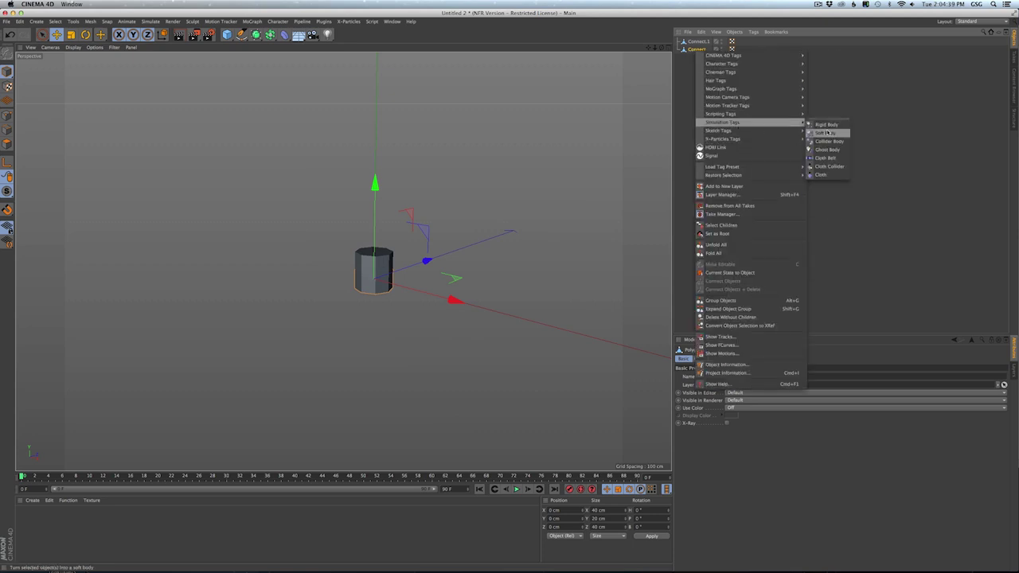
pyautogui.click(831, 141)
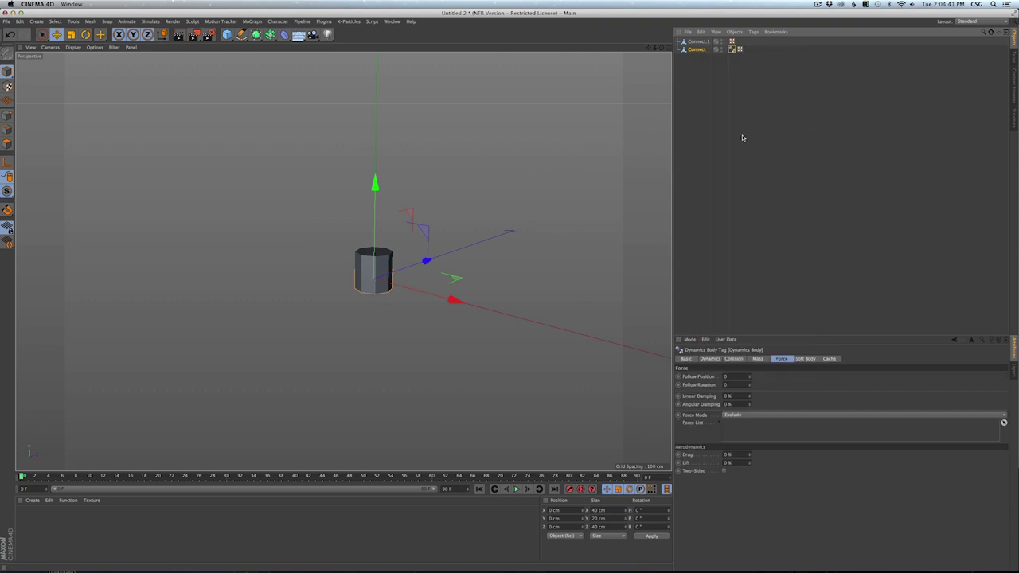
# - Assign a Rigid Body simulation tag to the upper segment, Connect.1
pyautogui.click(694, 41)
pyautogui.rightClick(692, 42)
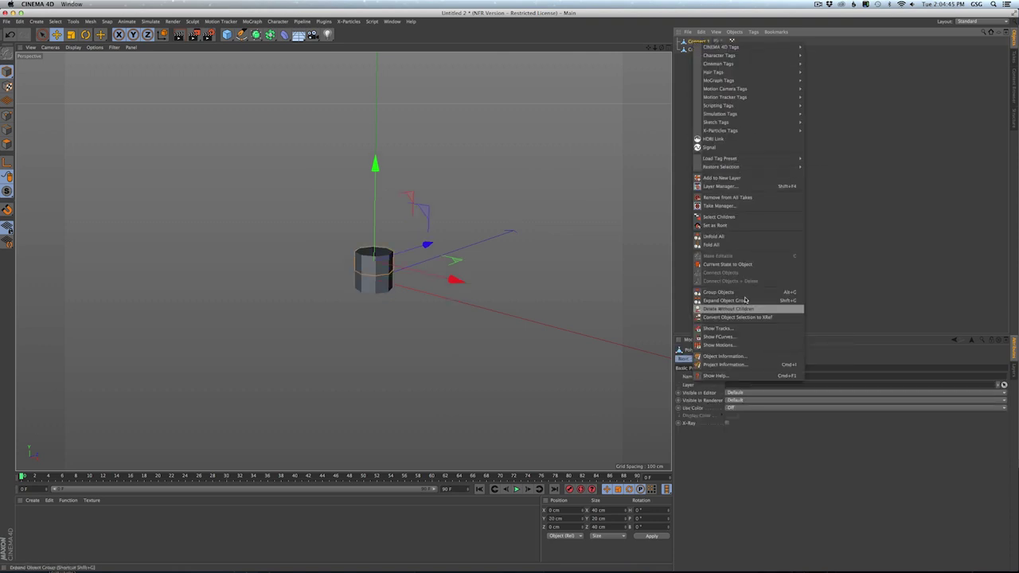
pyautogui.moveTo(734, 116)
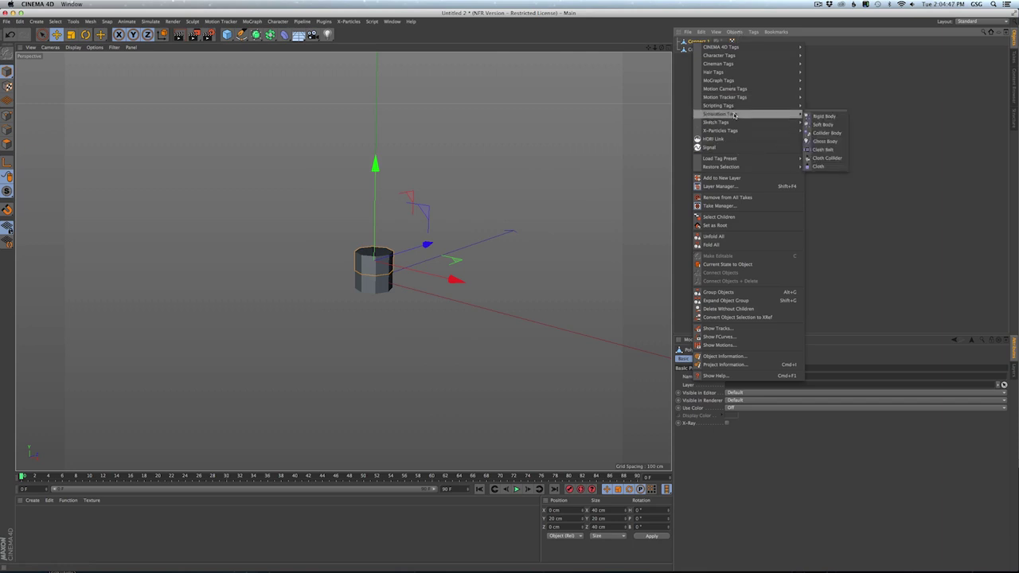
pyautogui.click(807, 117)
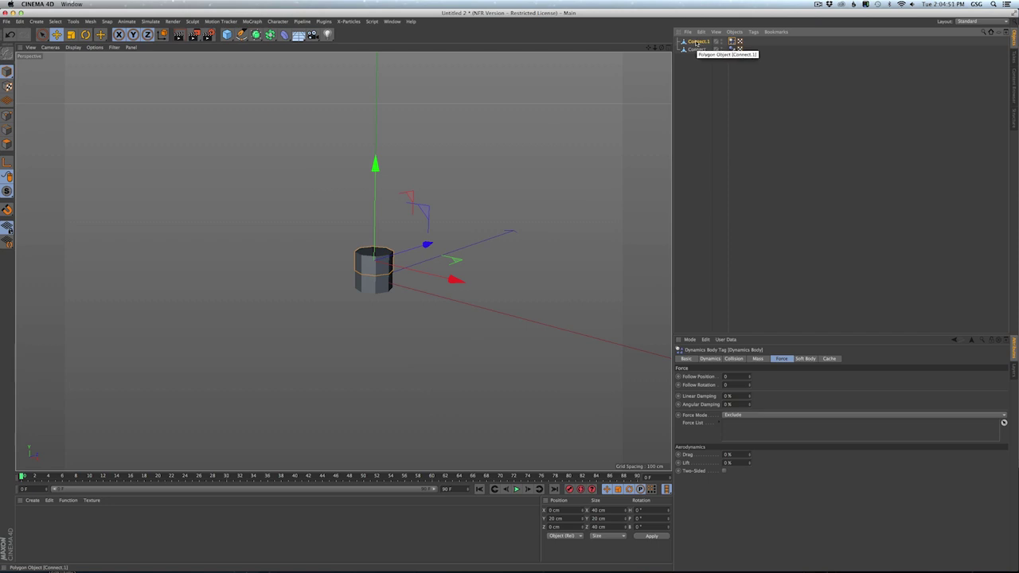
# - Add a dynamics Connector and raise it 10 cm in Y to the seam between the two segments
pyautogui.click(247, 21)
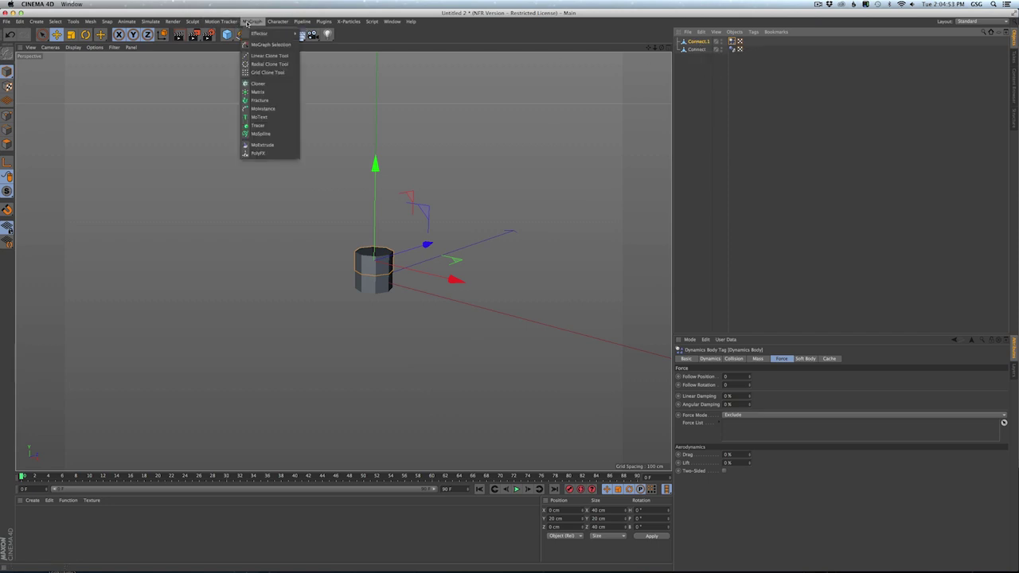
pyautogui.moveTo(152, 26)
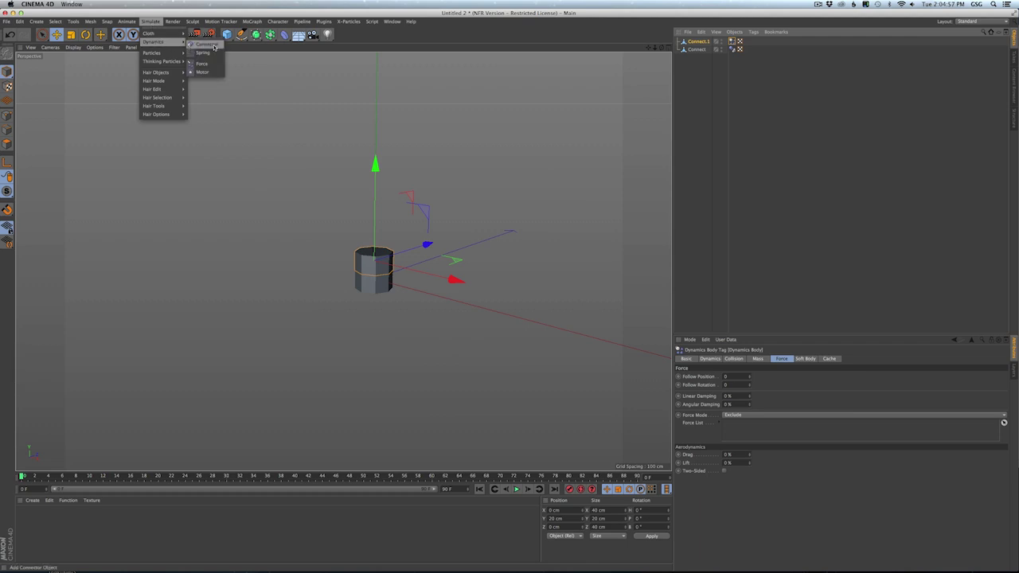
pyautogui.click(208, 42)
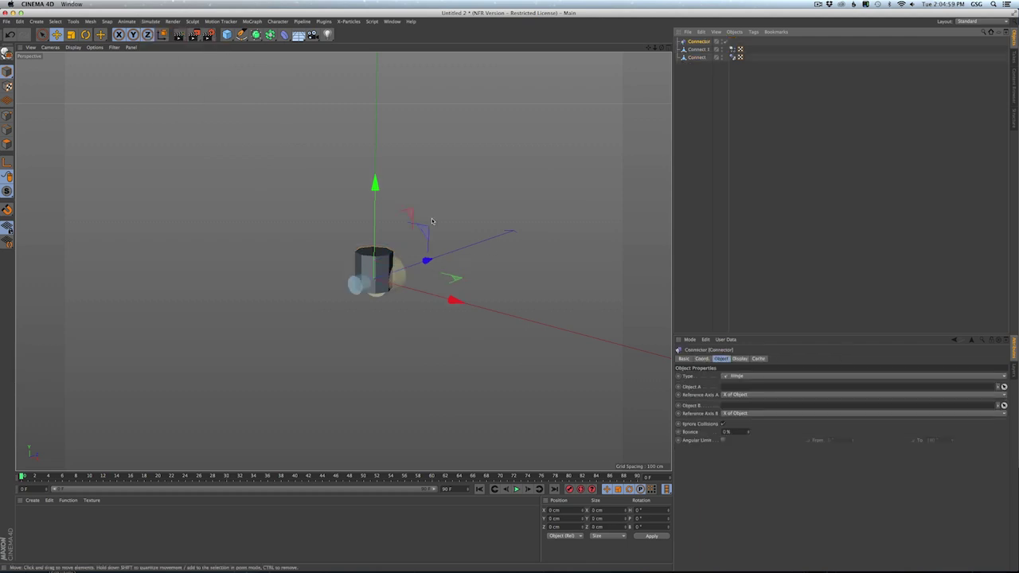
pyautogui.moveTo(376, 186); pyautogui.dragTo(375, 176)
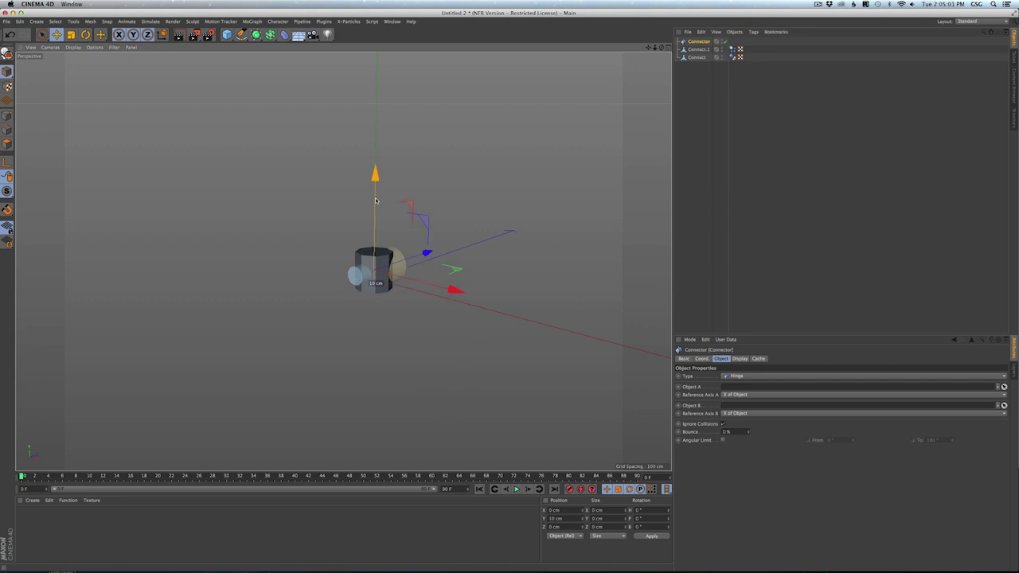
# - Set the Connector's type to Cardan
pyautogui.keyDown('alt'); pyautogui.moveTo(381, 281); pyautogui.dragTo(401, 270, button='right'); pyautogui.keyUp('alt')
pyautogui.moveTo(391, 272)
pyautogui.keyDown('alt'); pyautogui.mouseDown()
pyautogui.moveTo(409, 259)
pyautogui.moveTo(397, 264)
pyautogui.mouseUp(); pyautogui.keyUp('alt')
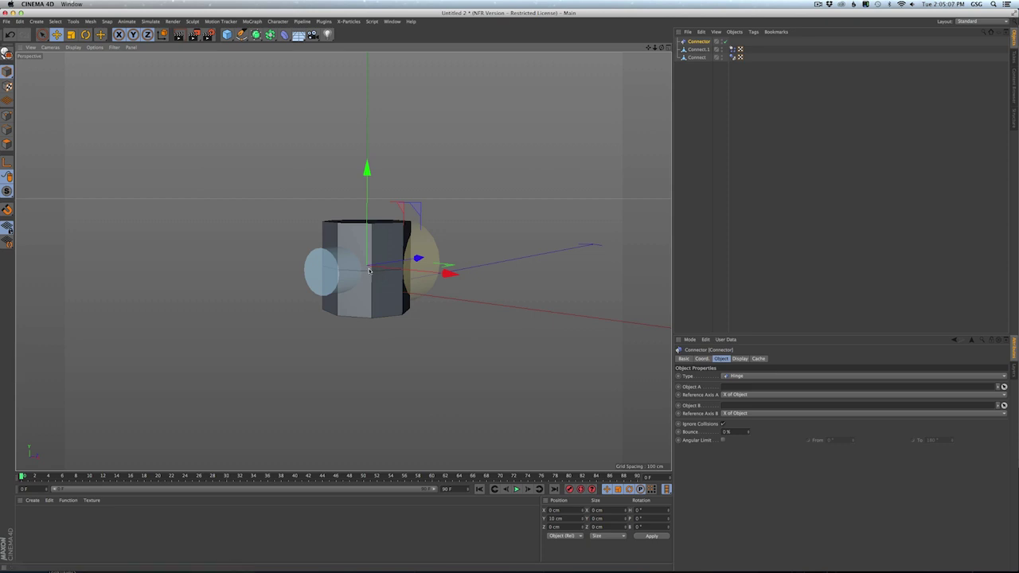
pyautogui.keyDown('alt'); pyautogui.moveTo(386, 275); pyautogui.dragTo(370, 291); pyautogui.keyUp('alt')
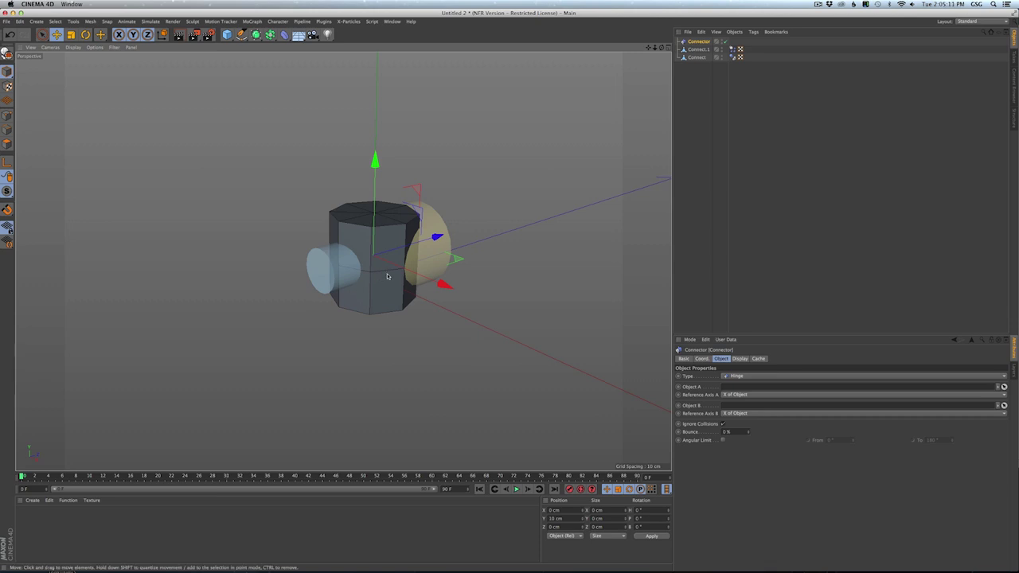
pyautogui.moveTo(699, 50); pyautogui.dragTo(728, 318)
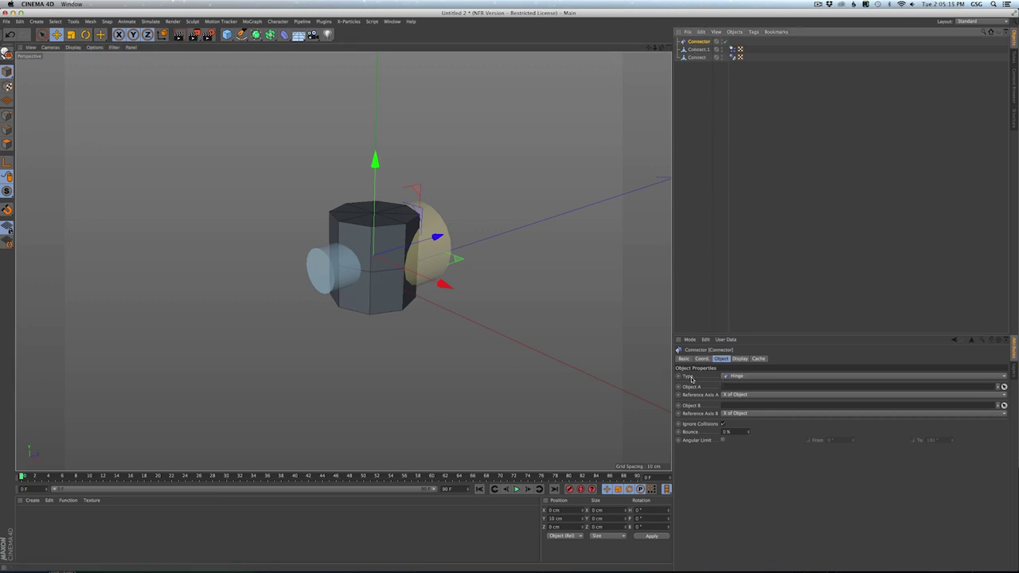
pyautogui.click(736, 377)
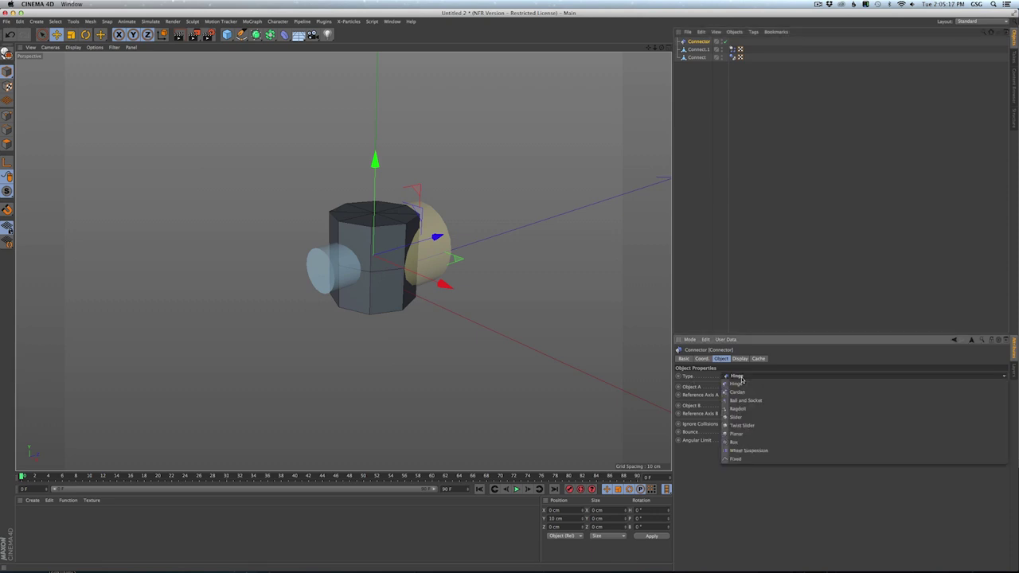
pyautogui.click(738, 392)
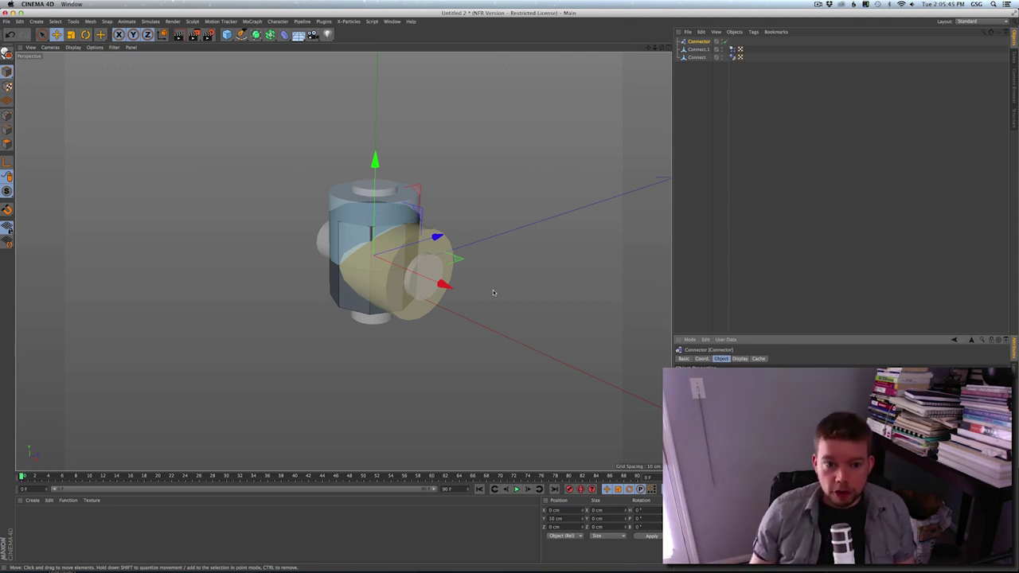
# - Rotate the Connector by setting its pitch (P) to 90°
pyautogui.doubleClick(639, 519)
pyautogui.write('90')
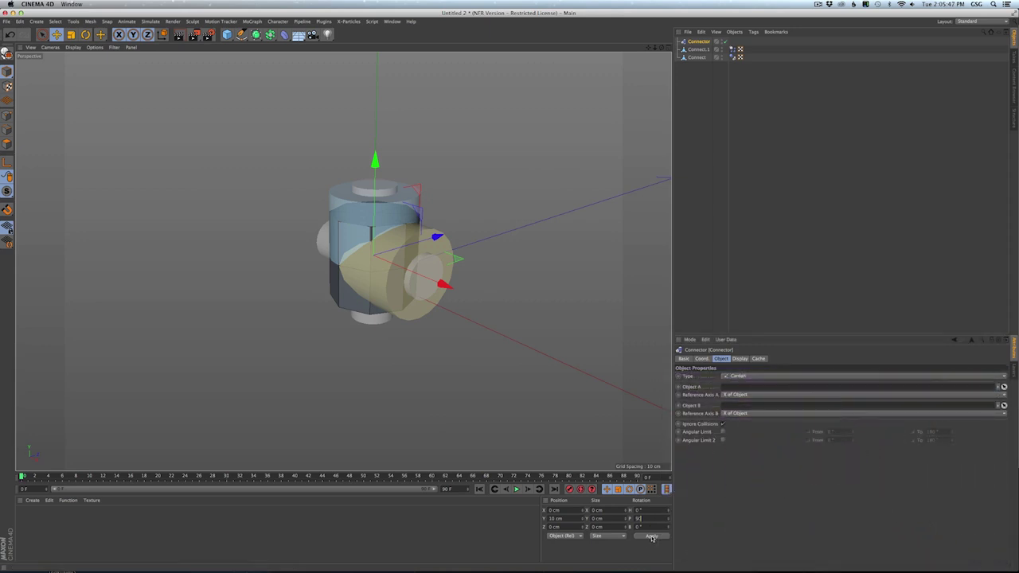
pyautogui.click(652, 537)
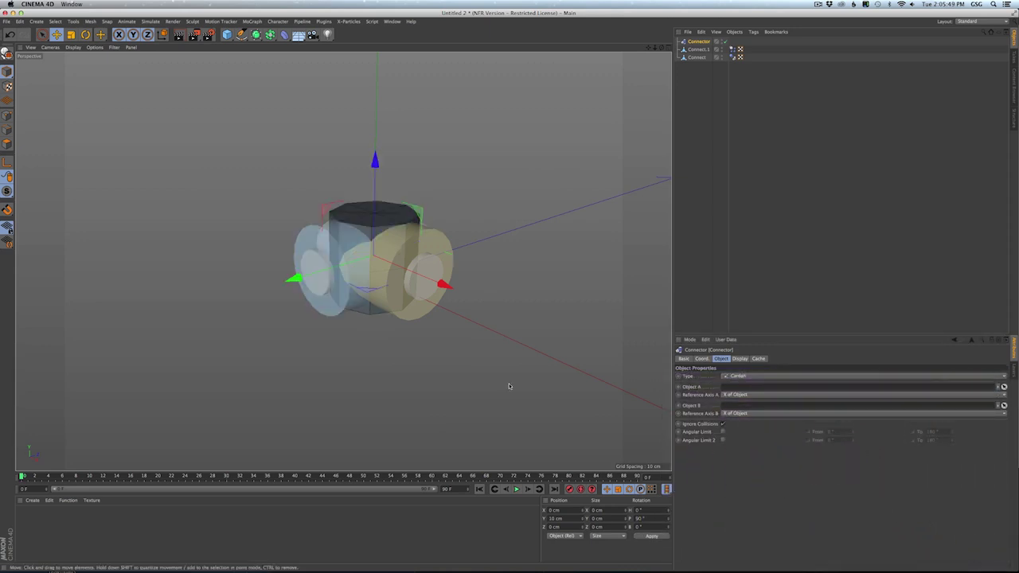
pyautogui.click(856, 51)
pyautogui.press('r')
pyautogui.moveTo(404, 218); pyautogui.dragTo(356, 193)
pyautogui.press('super+z')
pyautogui.press('super+z')
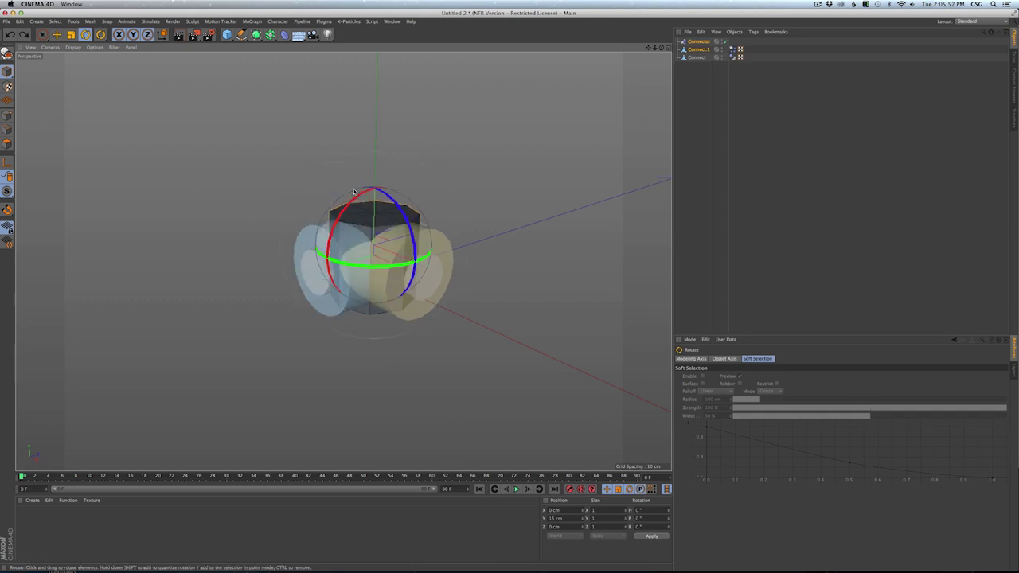
# - Make the Connector a child of the lower segment, Connect
pyautogui.click(701, 33)
pyautogui.click(678, 33)
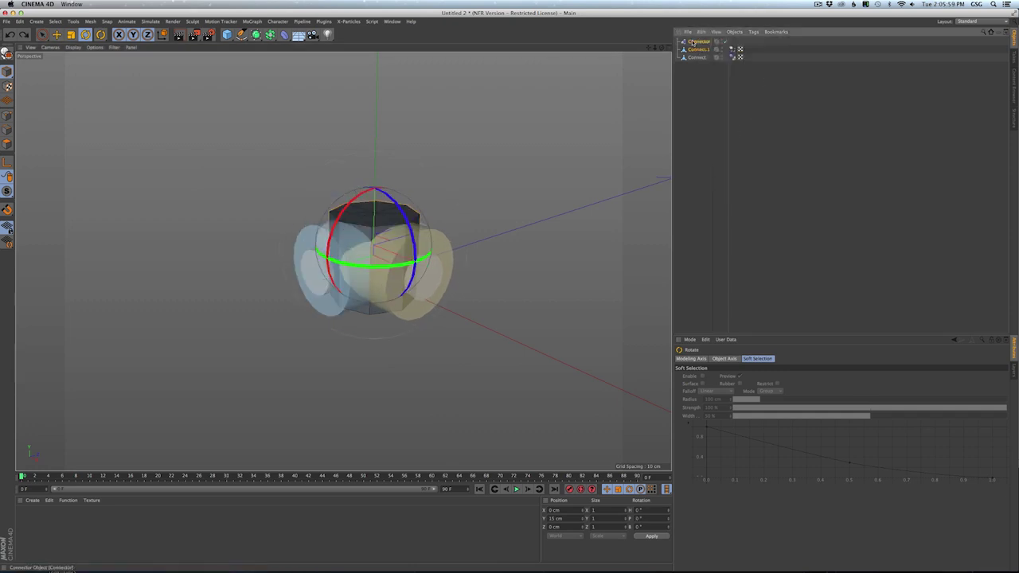
pyautogui.click(698, 41)
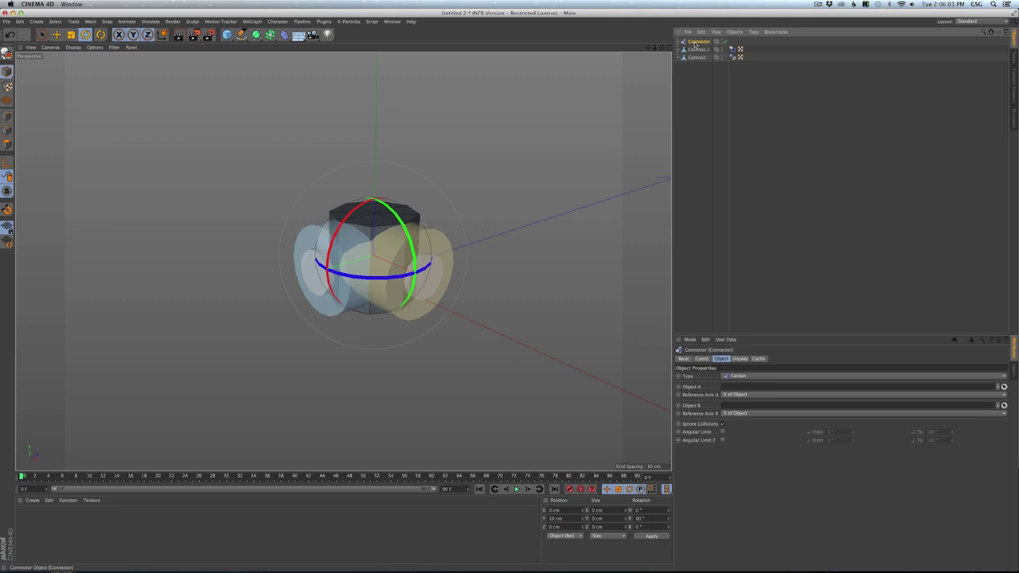
pyautogui.moveTo(692, 42); pyautogui.dragTo(705, 57)
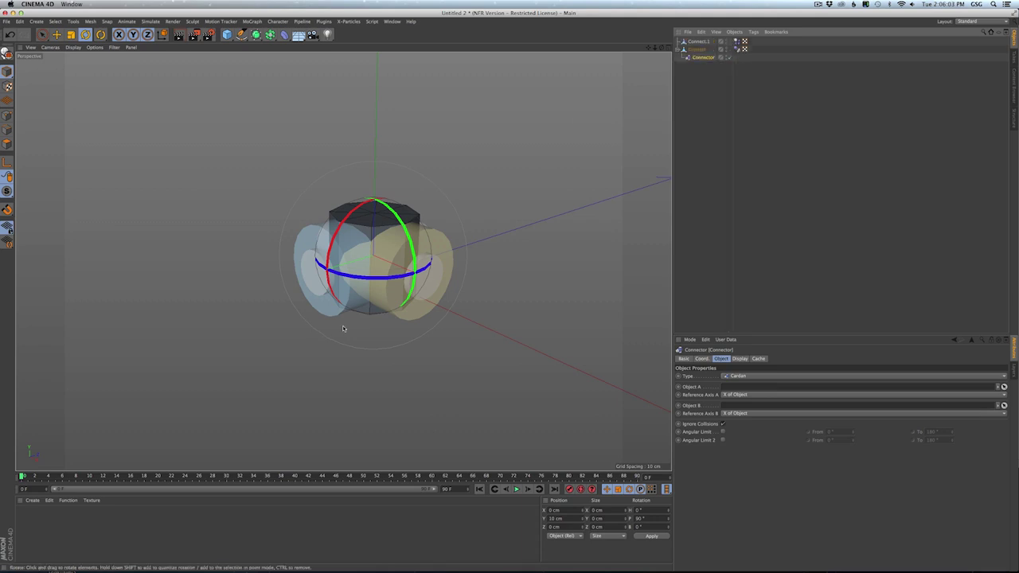
# - Rename the lower segment as Dyn Base and the upper segment as Dyn
pyautogui.click(702, 51)
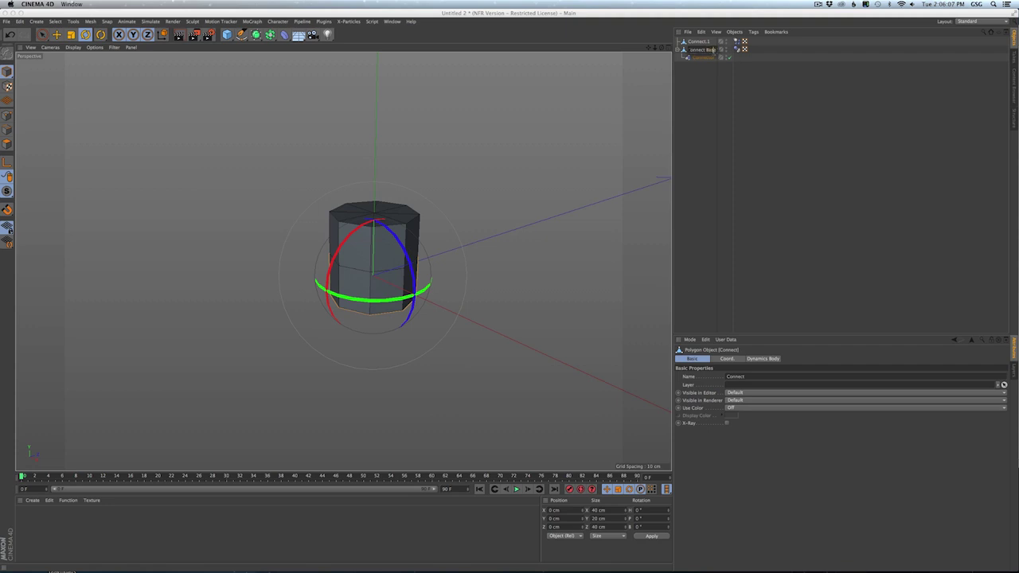
pyautogui.doubleClick(701, 49)
pyautogui.write('Base')
pyautogui.press('Home')
pyautogui.write('Dyn')
pyautogui.doubleClick(699, 41)
pyautogui.write('Dyn')
pyautogui.press('Return')
pyautogui.click(709, 85)
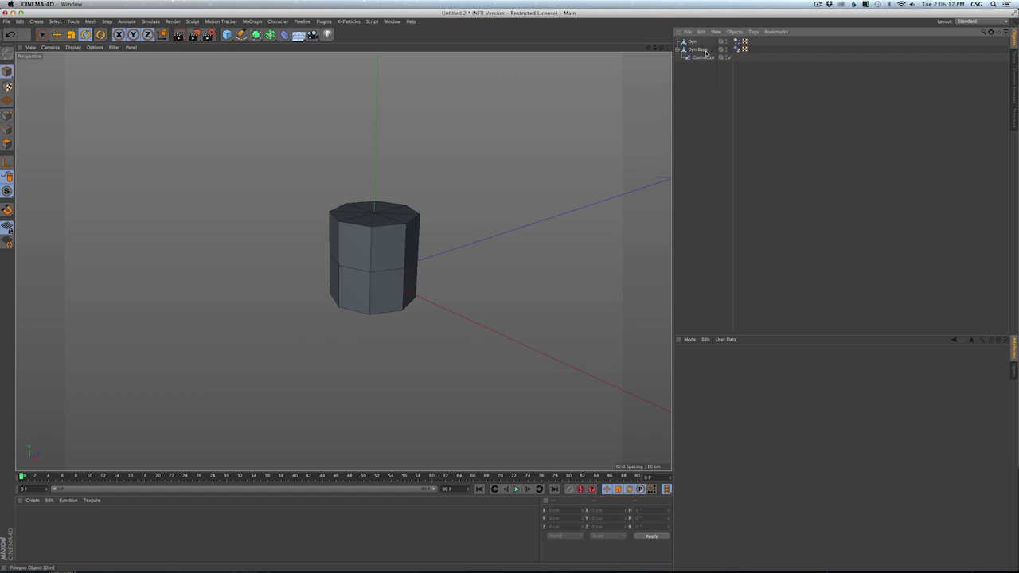
pyautogui.doubleClick(703, 57)
pyautogui.click(699, 78)
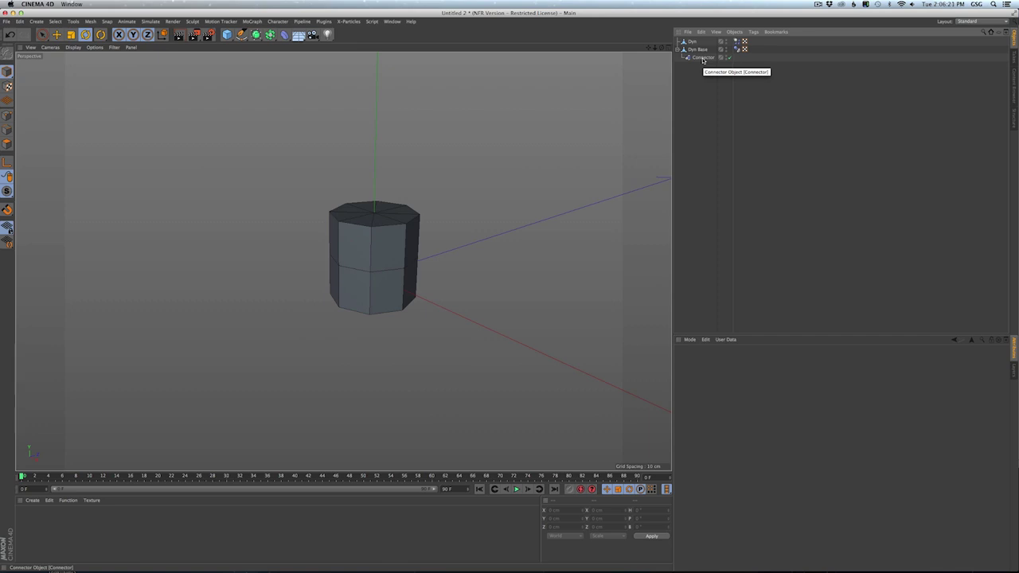
# - Assign Dyn Base as Object A and Dyn as Object B of the Connector
pyautogui.click(700, 59)
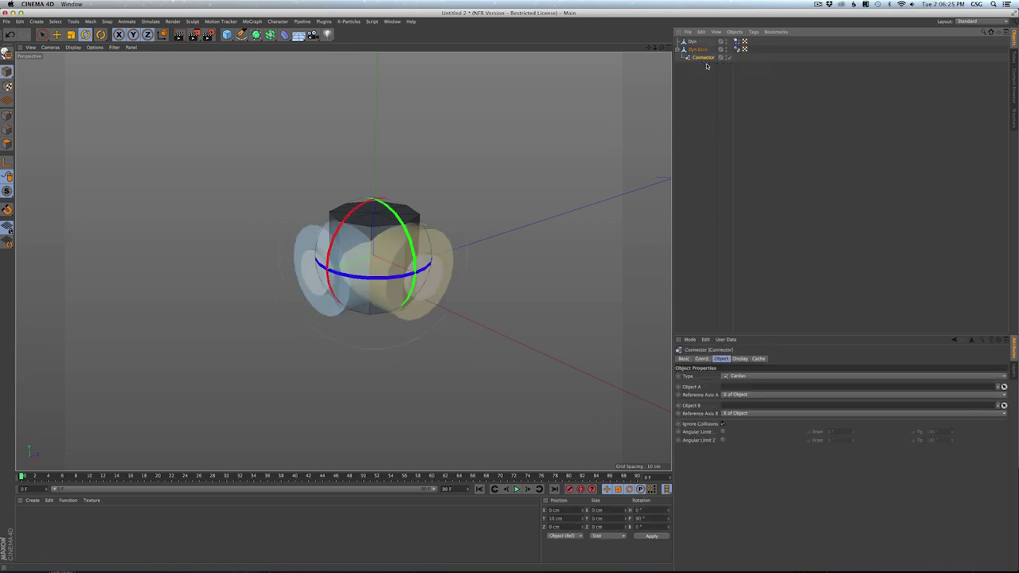
pyautogui.moveTo(698, 50); pyautogui.dragTo(756, 390)
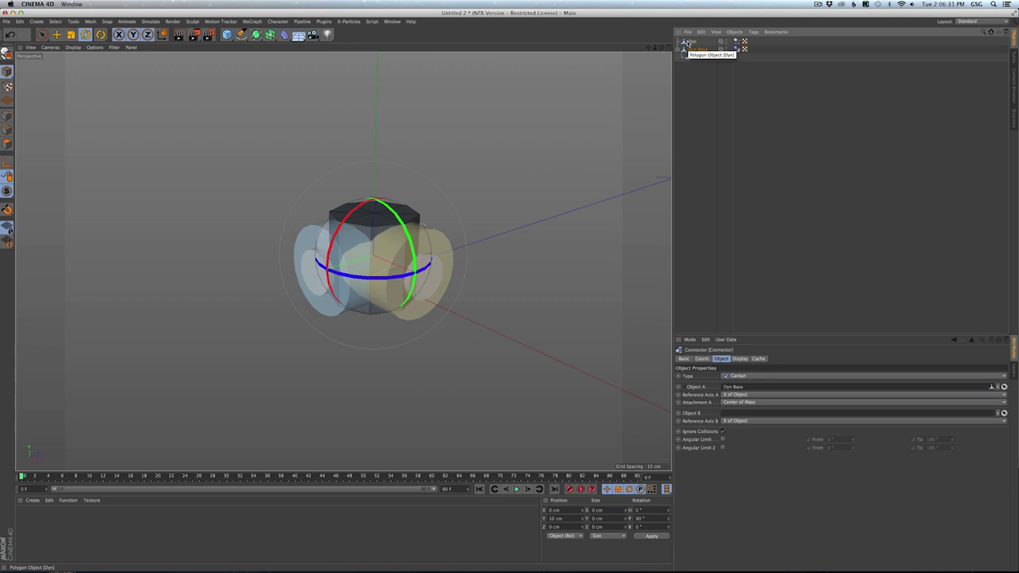
pyautogui.moveTo(688, 42); pyautogui.dragTo(731, 415)
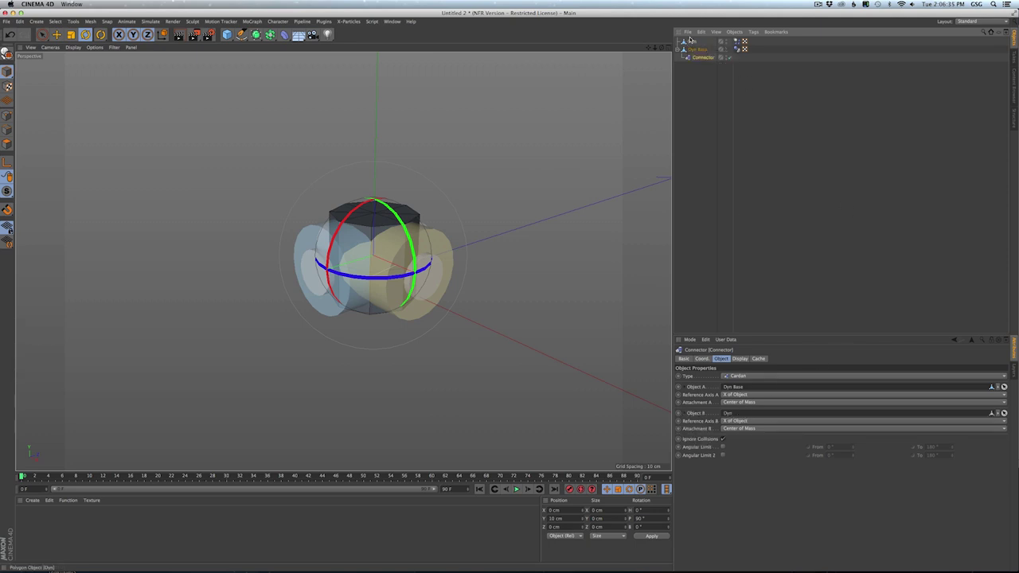
# - Copy the Connector into Dyn as its child and move the copy up 20 cm to the top of that segment
pyautogui.keyDown('ctrl'); pyautogui.moveTo(693, 42); pyautogui.dragTo(693, 43); pyautogui.keyUp('ctrl')
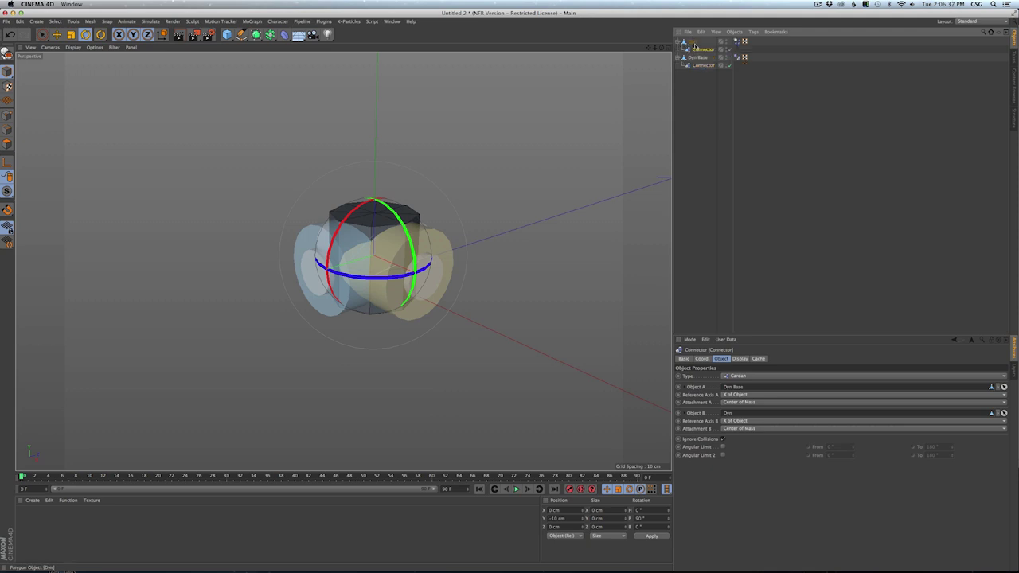
pyautogui.press('e')
pyautogui.moveTo(377, 187); pyautogui.dragTo(376, 143)
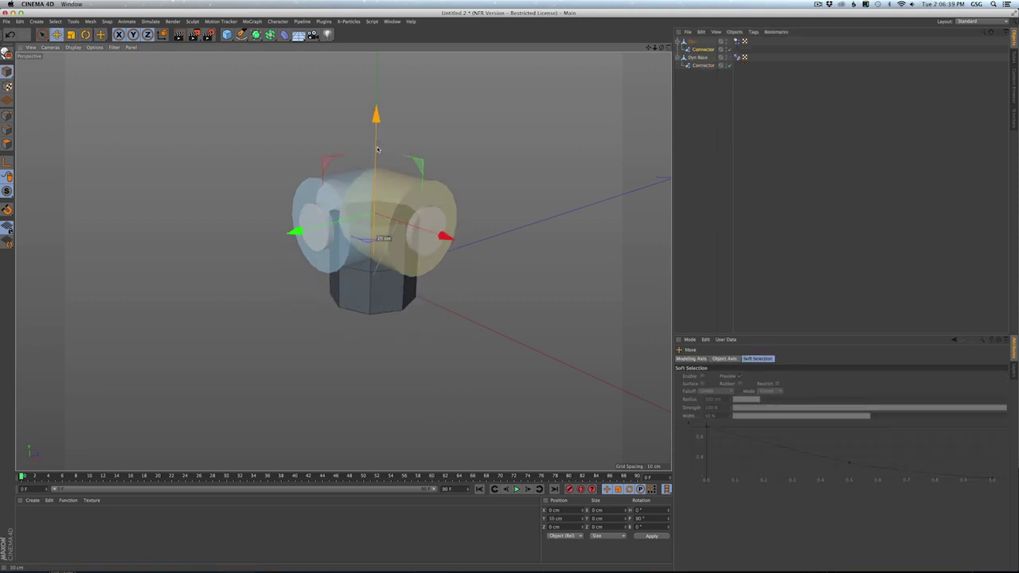
# - Set Object A of Dyn's Connector to Dyn and clear its Object B
pyautogui.click(704, 50)
pyautogui.moveTo(692, 41); pyautogui.dragTo(733, 388)
pyautogui.click(997, 414)
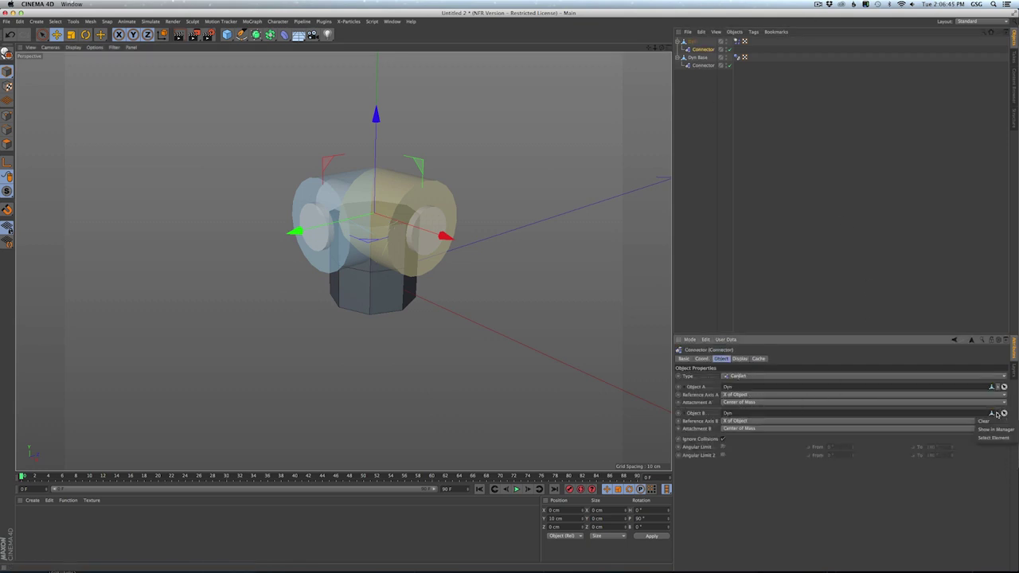
pyautogui.click(995, 421)
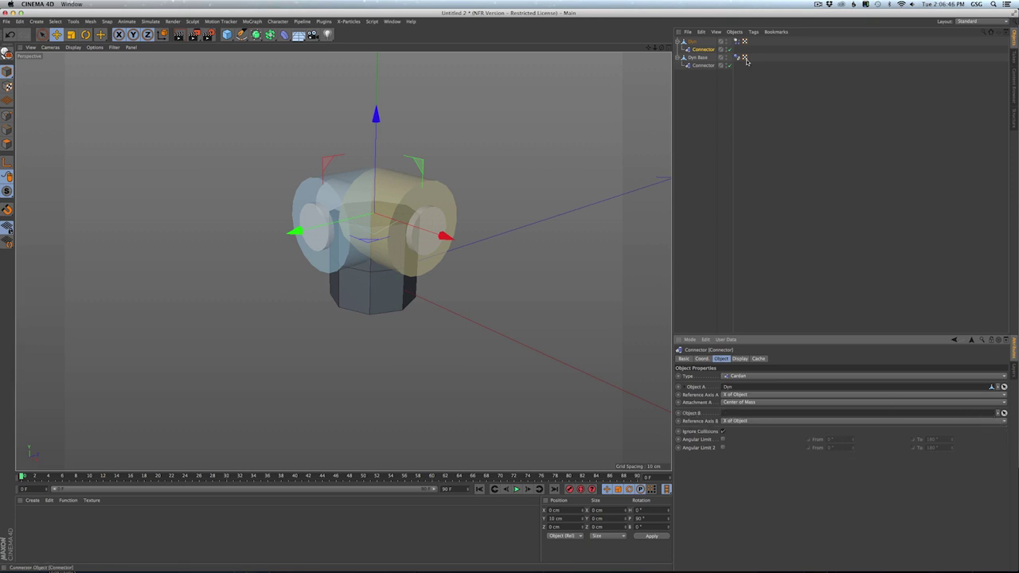
# - Duplicate Dyn together with its Connector and move the copy up 20 cm so it stacks on the original
pyautogui.click(692, 41)
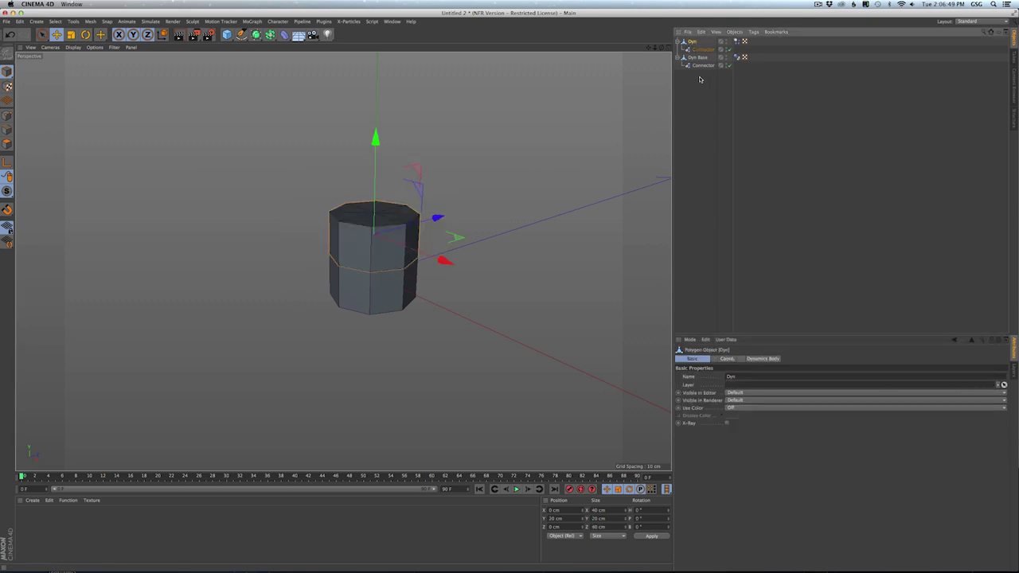
pyautogui.press('super+c')
pyautogui.press('super+v')
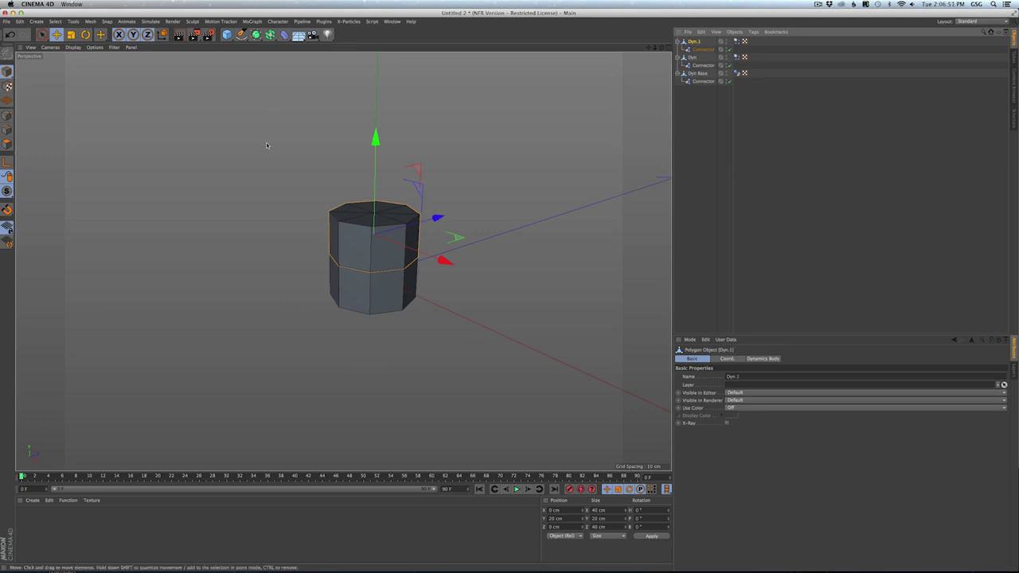
pyautogui.moveTo(374, 143); pyautogui.dragTo(375, 104)
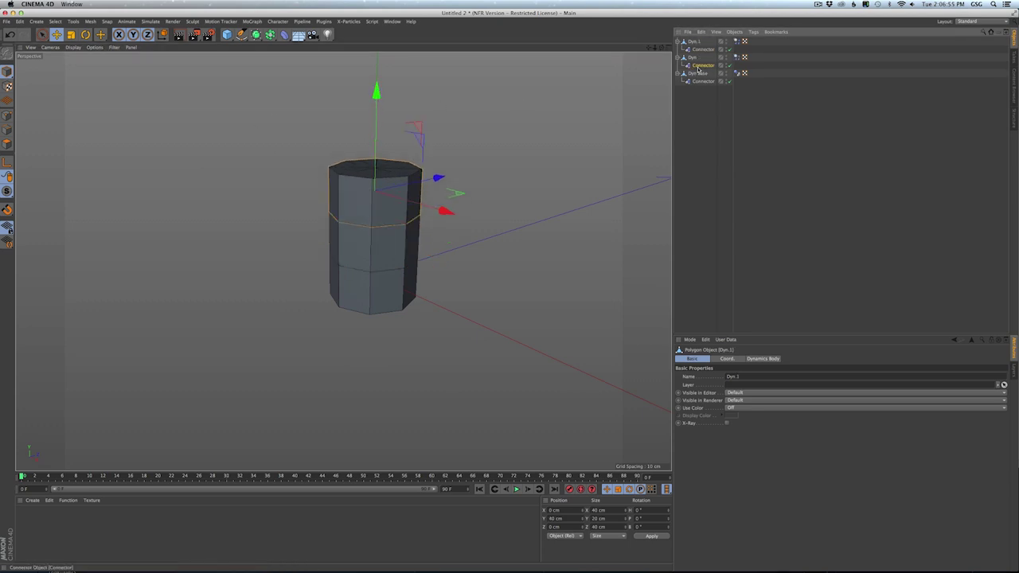
# - Assign Dyn.1 as Object B of Dyn's Connector
pyautogui.click(699, 49)
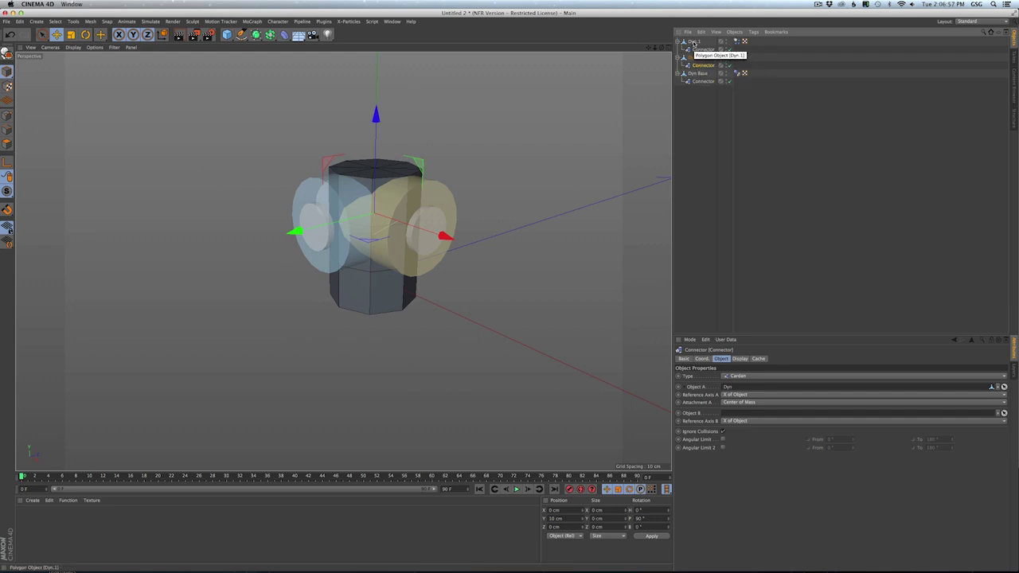
pyautogui.moveTo(693, 41); pyautogui.dragTo(736, 415)
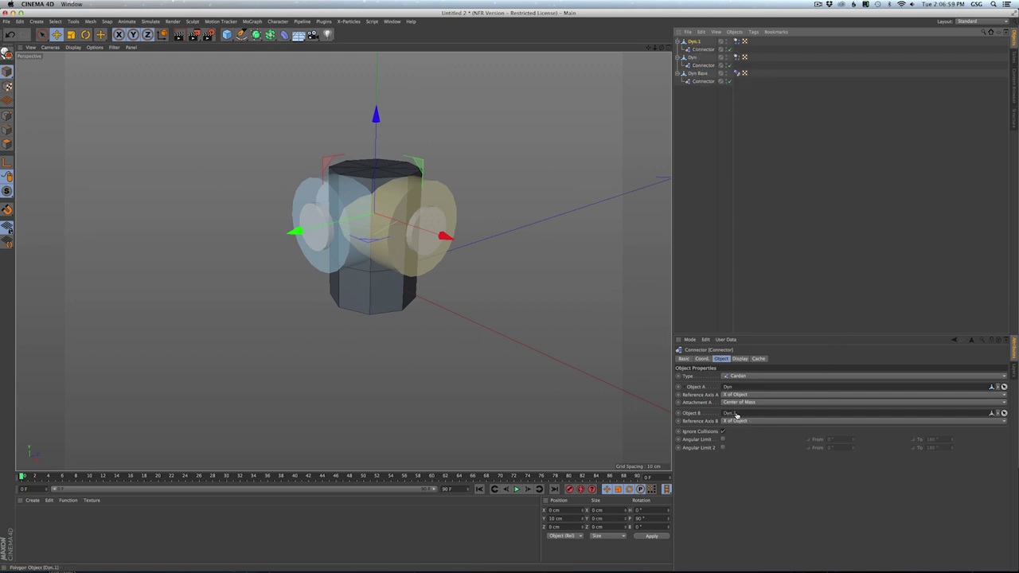
# - Duplicate the segments Dyn and Dyn.1 with their Connectors and move the copies up 40 cm onto the stack
pyautogui.keyDown('alt'); pyautogui.moveTo(413, 198); pyautogui.dragTo(436, 243, button='middle'); pyautogui.keyUp('alt')
pyautogui.keyDown('alt'); pyautogui.moveTo(437, 243); pyautogui.dragTo(424, 246, button='right'); pyautogui.keyUp('alt')
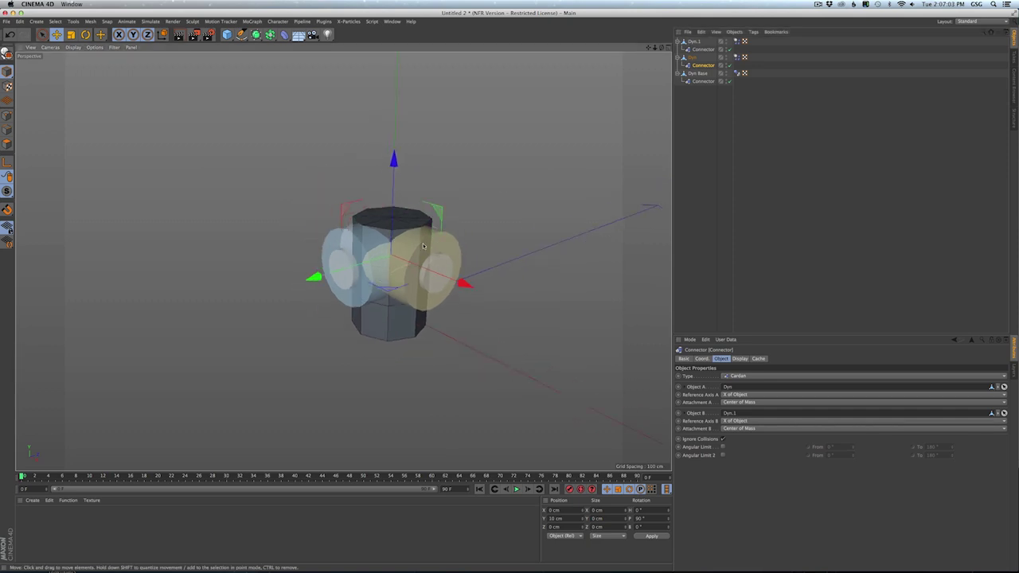
pyautogui.scroll(-5, 424, 246)
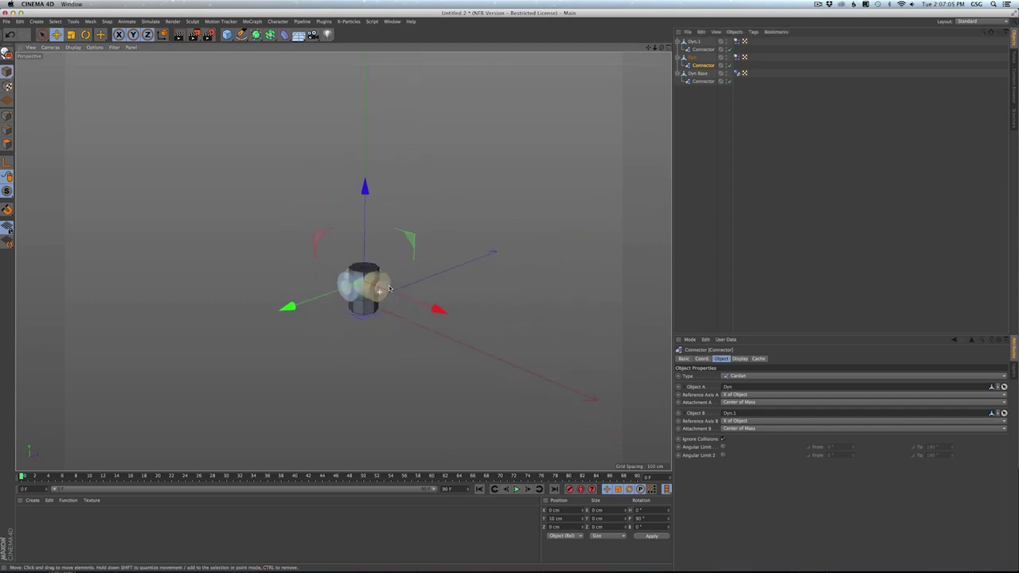
pyautogui.click(697, 42)
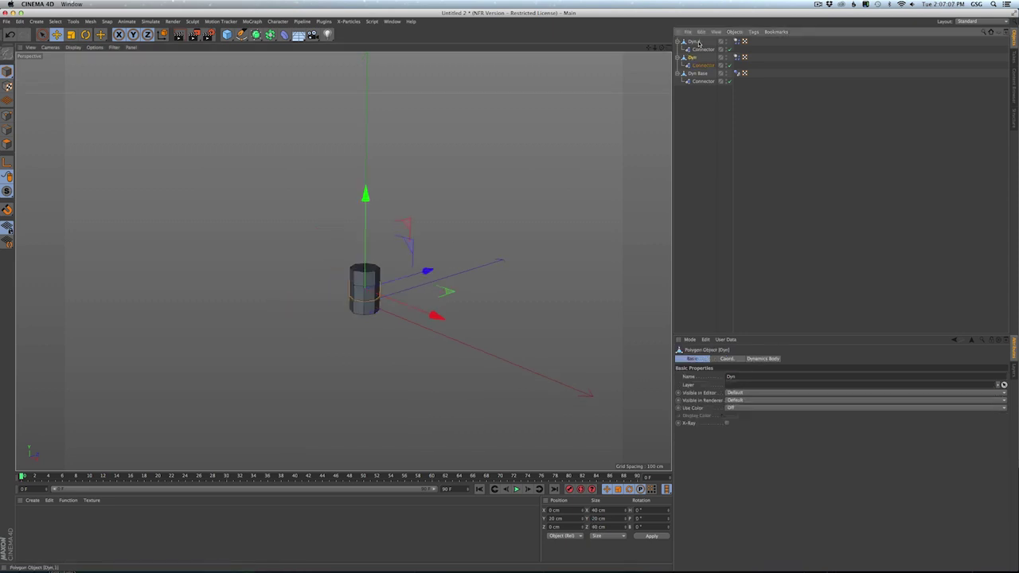
pyautogui.keyDown('ctrl'); pyautogui.click(692, 57); pyautogui.keyUp('ctrl')
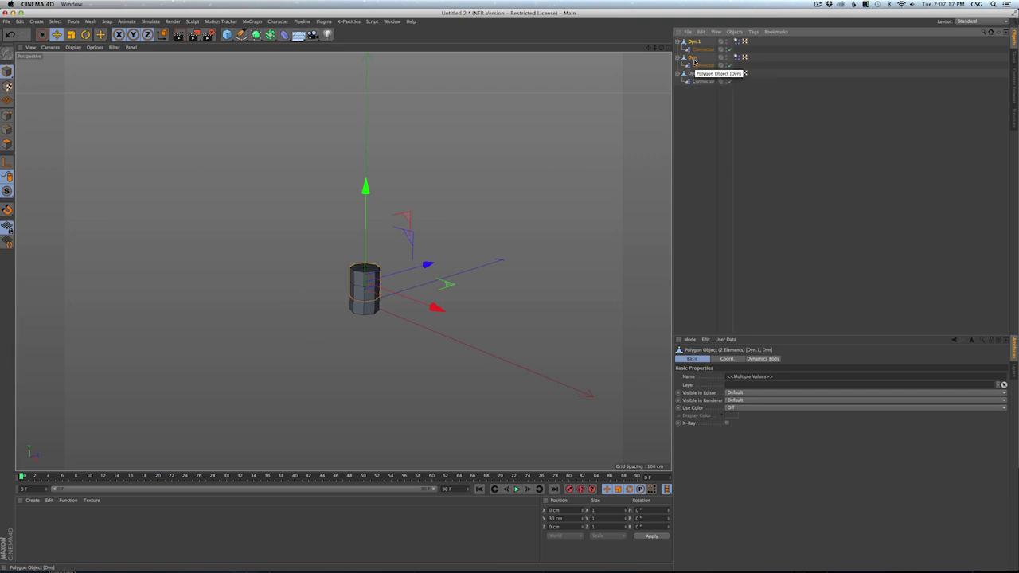
pyautogui.press('super+c')
pyautogui.press('super+v')
pyautogui.moveTo(366, 194); pyautogui.dragTo(370, 162)
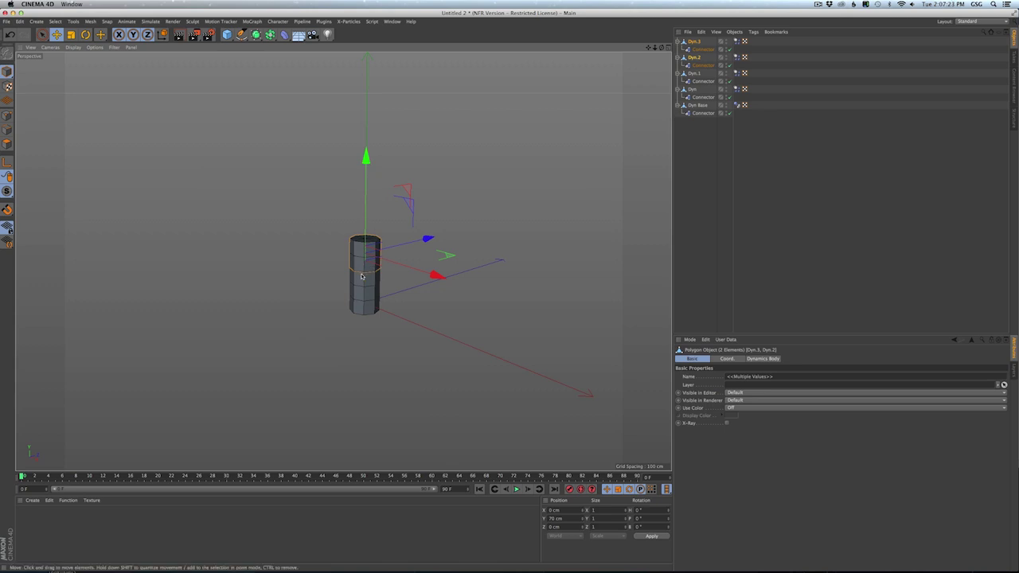
# - Assign the segment directly above, Dyn.2, as Object B of Dyn.1's Connector
pyautogui.click(701, 82)
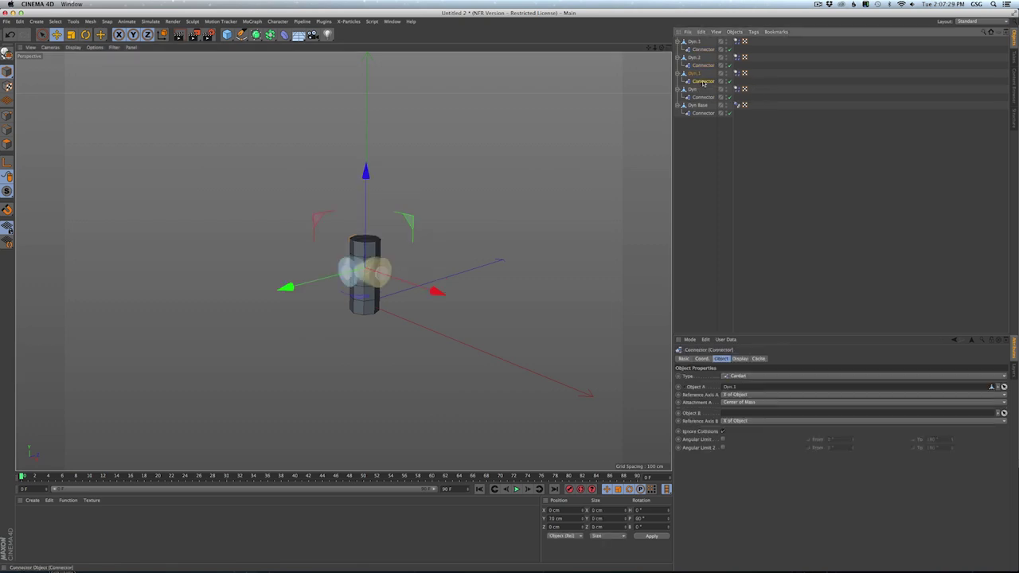
pyautogui.moveTo(742, 407); pyautogui.dragTo(733, 413)
pyautogui.click(702, 97)
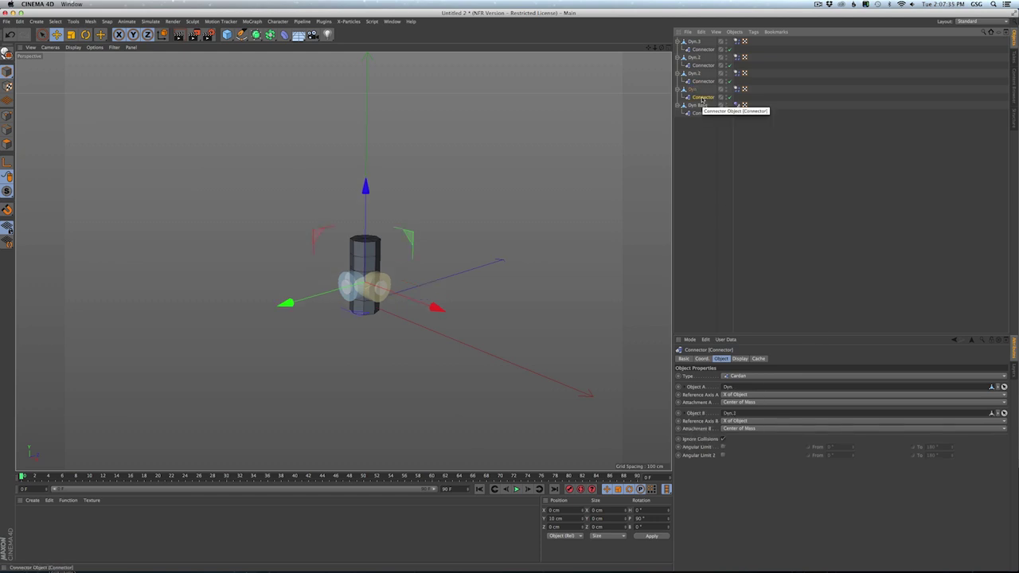
# - Duplicate the segments Dyn through Dyn.3 with their Connectors and move the copies up 80 cm onto the stack
pyautogui.click(694, 42)
pyautogui.keyDown('shift'); pyautogui.click(692, 89); pyautogui.keyUp('shift')
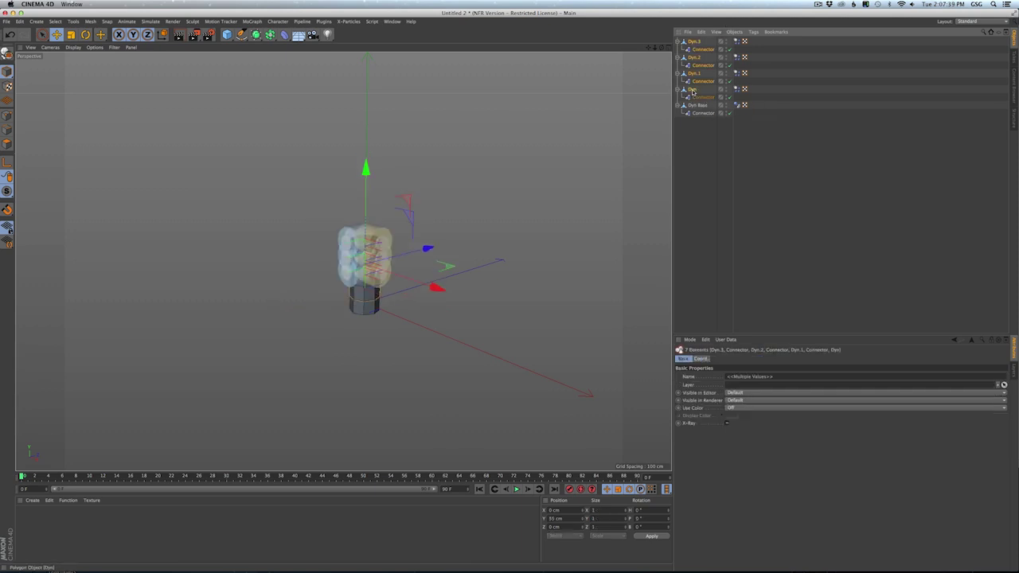
pyautogui.press('super+c')
pyautogui.press('super+v')
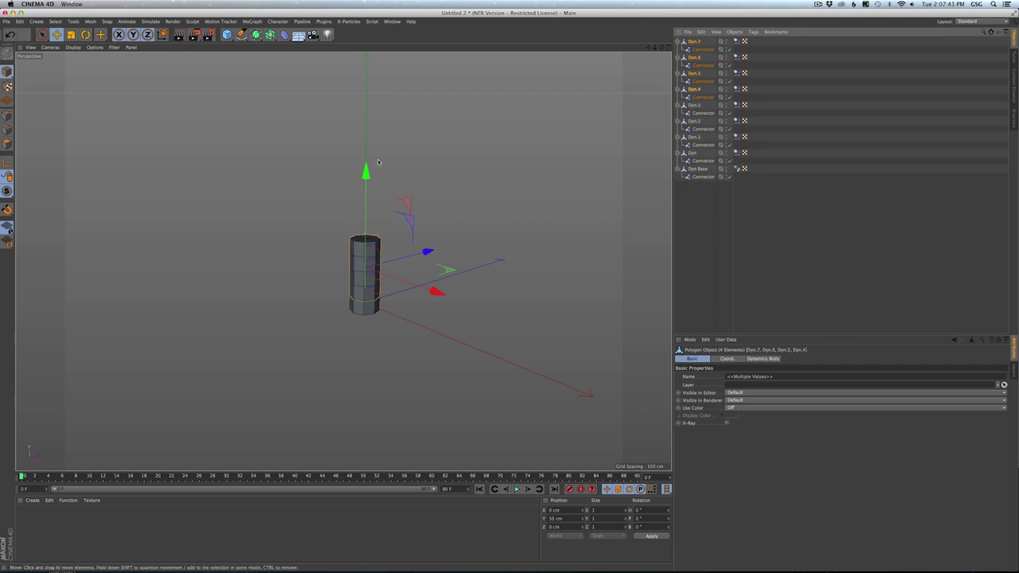
pyautogui.moveTo(366, 171); pyautogui.dragTo(368, 115)
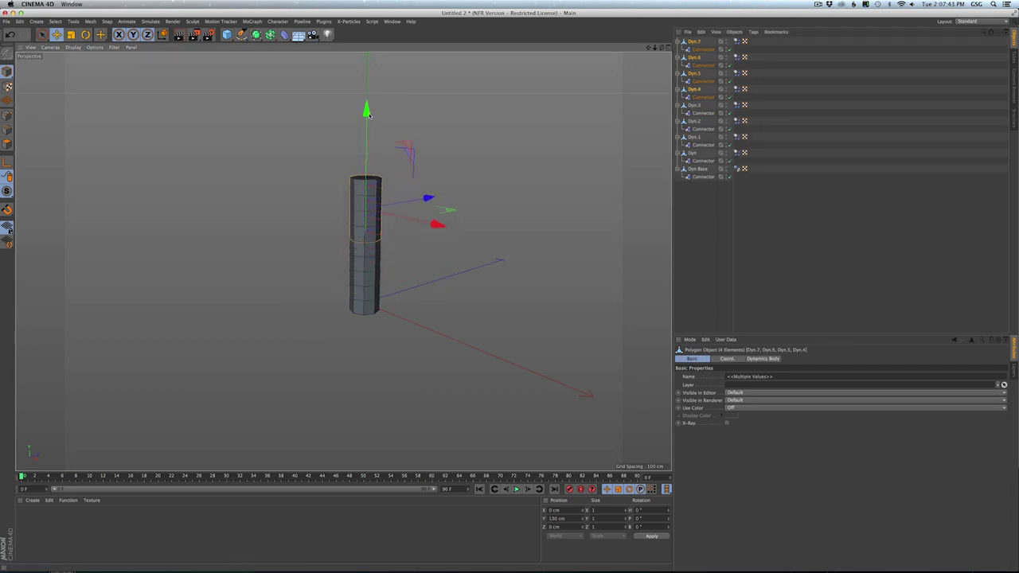
# - Assign Dyn.4 as Object B of Dyn.3's Connector and check the object links of the Connectors above it
pyautogui.click(702, 116)
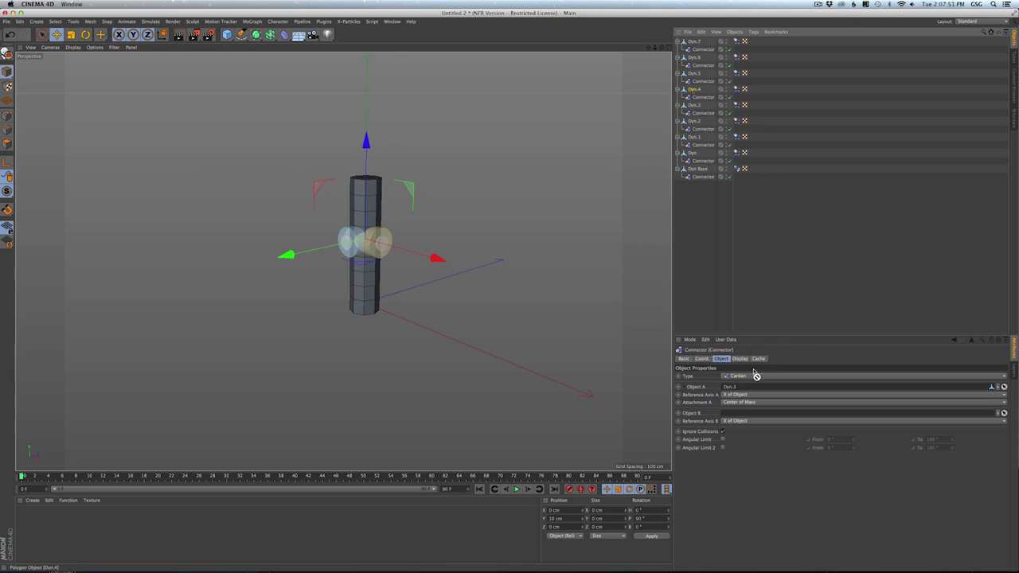
pyautogui.click(702, 97)
pyautogui.click(702, 81)
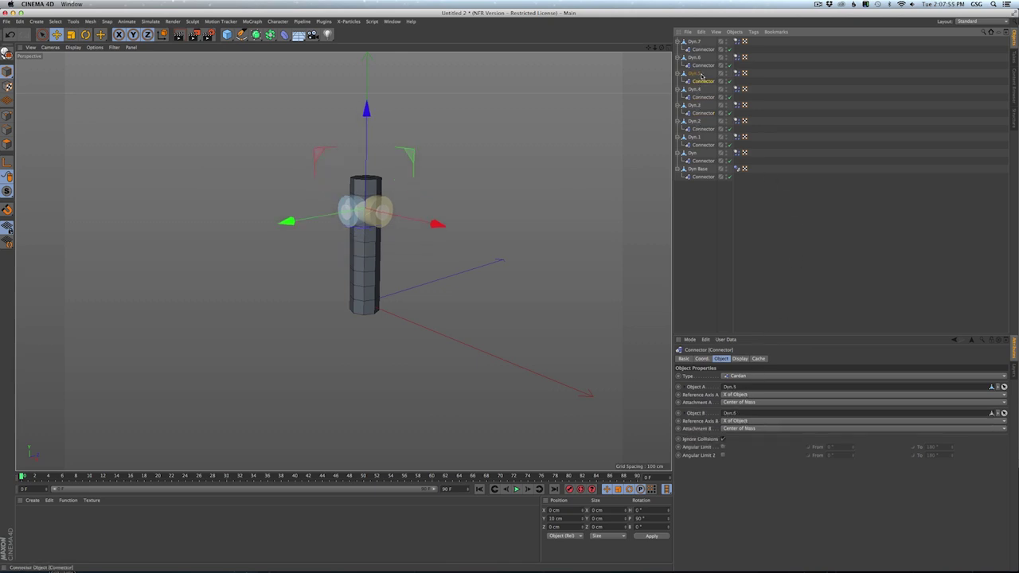
pyautogui.click(701, 65)
pyautogui.click(703, 49)
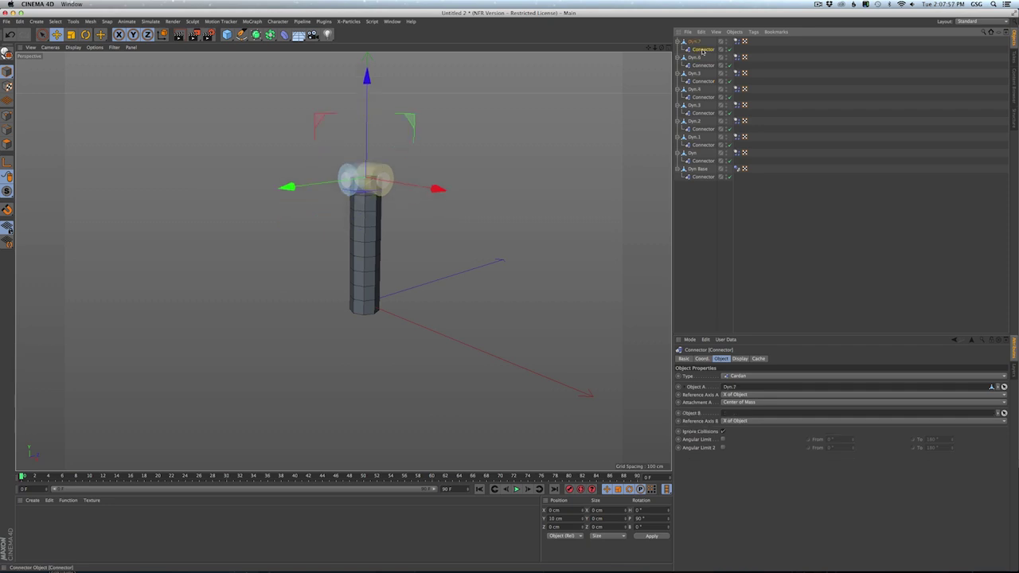
# - Duplicate segments Dyn through Dyn.7 with their Connectors, moving the copies up 160 cm, and assign Dyn.8 as Object B of Dyn.7's Connector
pyautogui.click(702, 42)
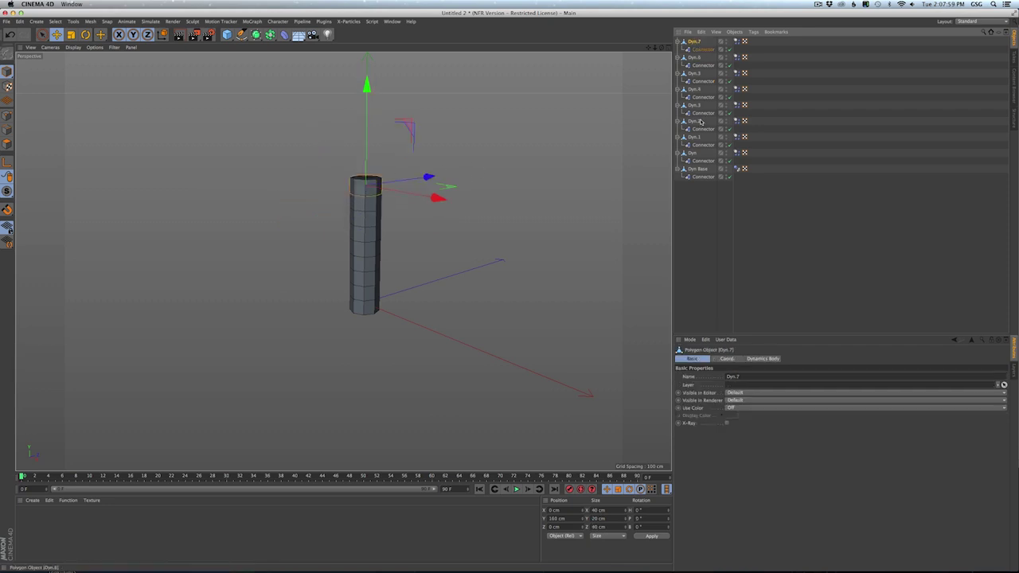
pyautogui.keyDown('shift'); pyautogui.click(696, 154); pyautogui.keyUp('shift')
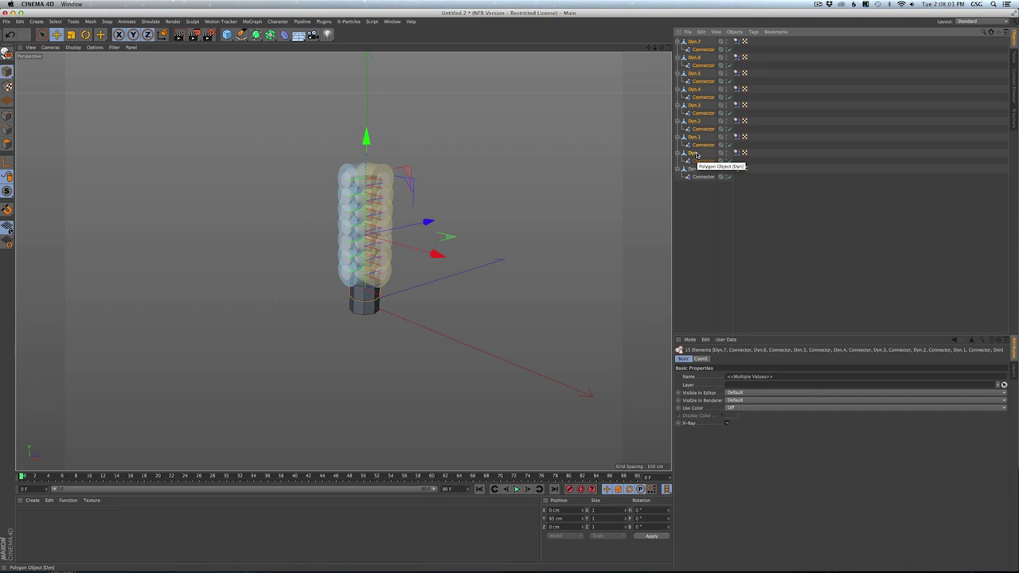
pyautogui.press('super+c')
pyautogui.press('super+v')
pyautogui.moveTo(366, 140); pyautogui.dragTo(366, 17)
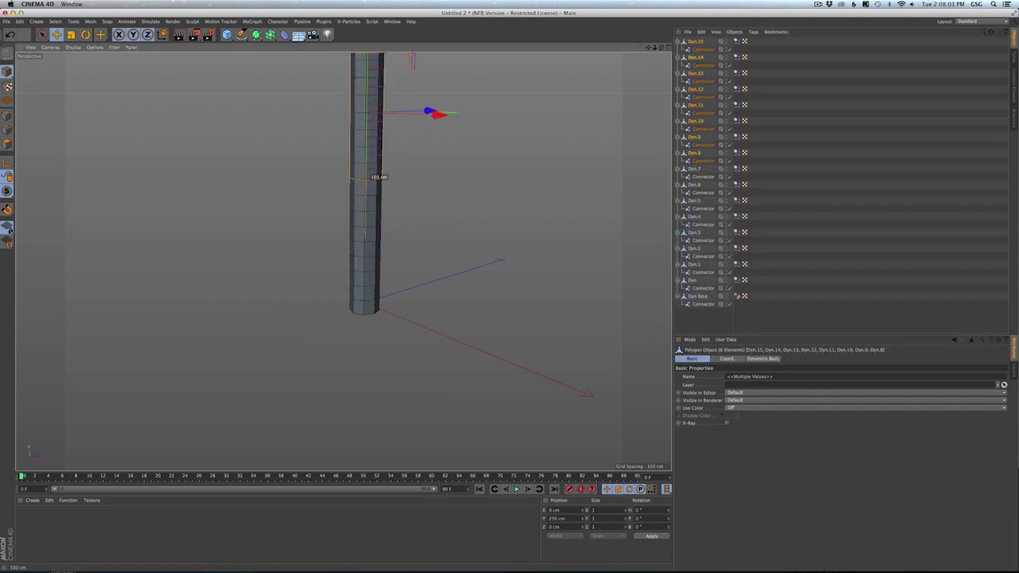
pyautogui.scroll(-4, 365, 265)
pyautogui.keyDown('alt'); pyautogui.moveTo(365, 265); pyautogui.dragTo(367, 280, button='middle'); pyautogui.keyUp('alt')
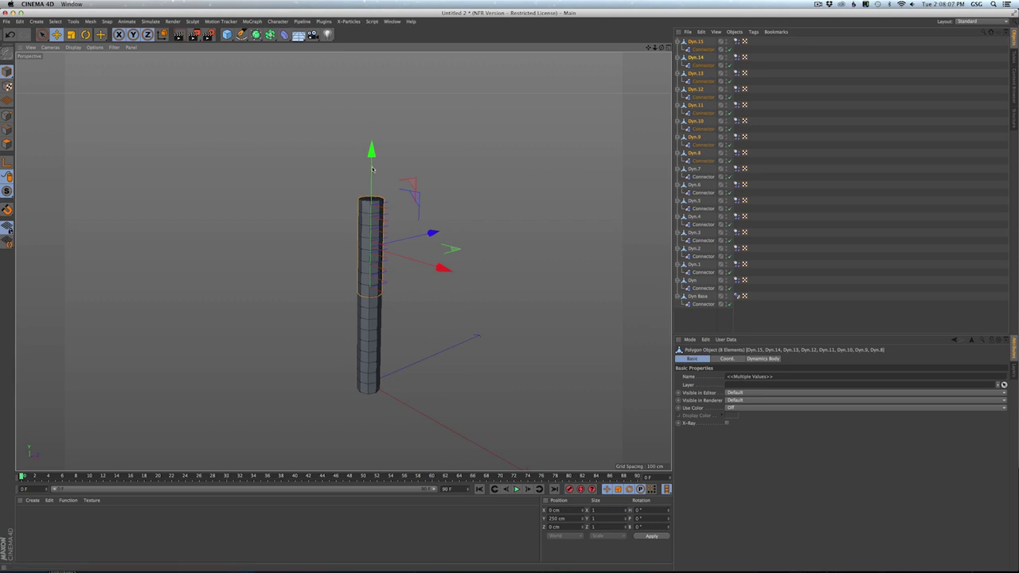
pyautogui.click(701, 176)
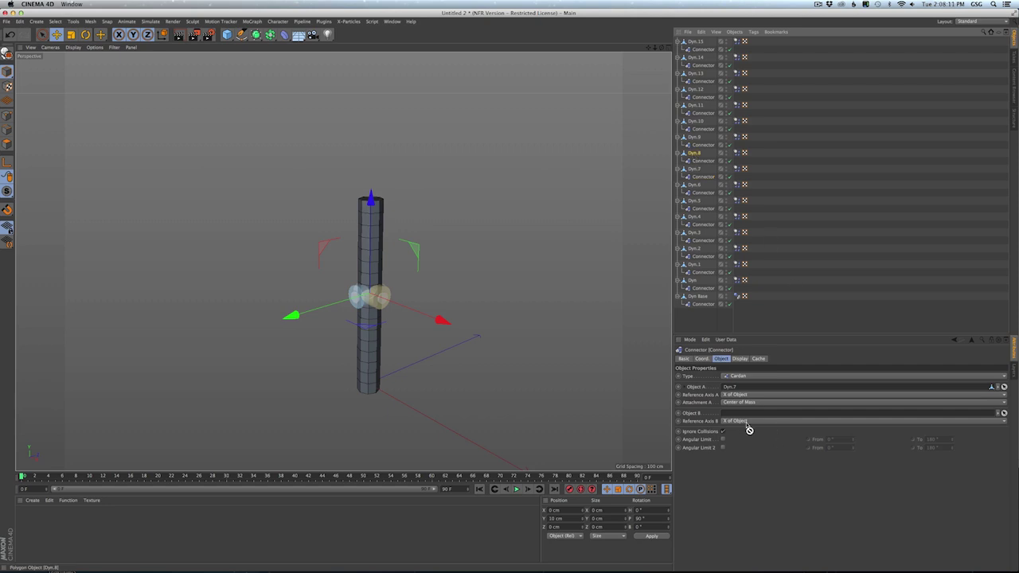
# - Duplicate the segments Dyn through Dyn.15 with their Connectors and move the copies up 320 cm onto the stack
pyautogui.click(692, 280)
pyautogui.keyDown('shift'); pyautogui.click(696, 42); pyautogui.keyUp('shift')
pyautogui.press('super+c')
pyautogui.press('super+v')
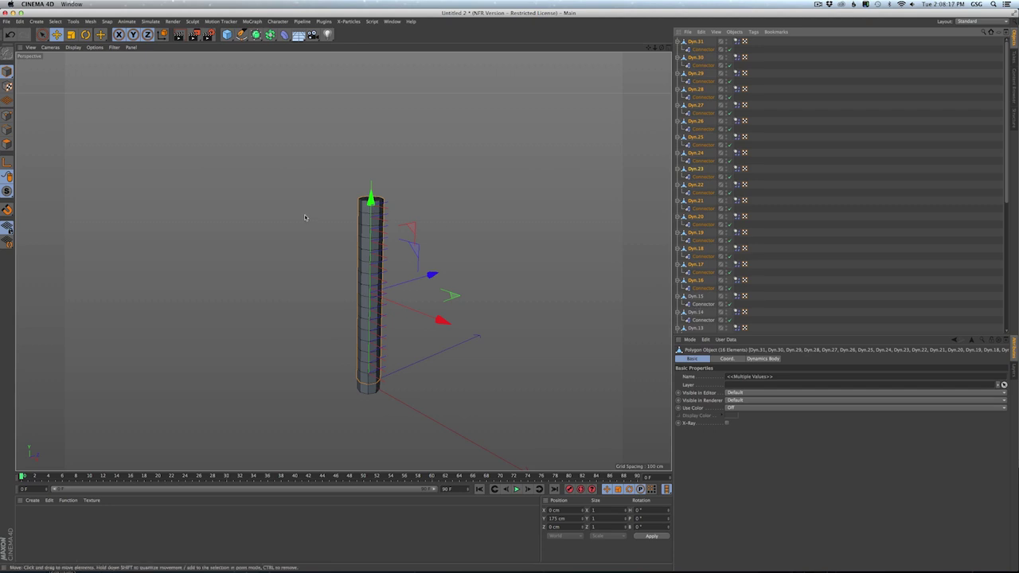
pyautogui.moveTo(370, 201); pyautogui.dragTo(370, 24)
pyautogui.keyDown('alt'); pyautogui.moveTo(377, 167); pyautogui.dragTo(397, 260); pyautogui.keyUp('alt')
pyautogui.scroll(-4, 389, 226)
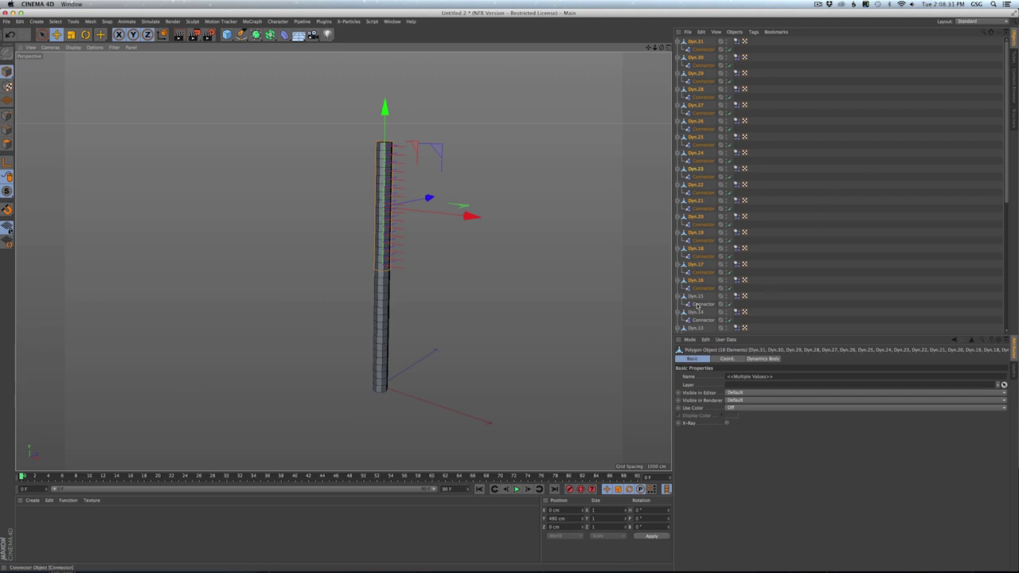
# - Assign the segment directly above, Dyn.16, as Object B of Dyn.15's Connector
pyautogui.click(700, 307)
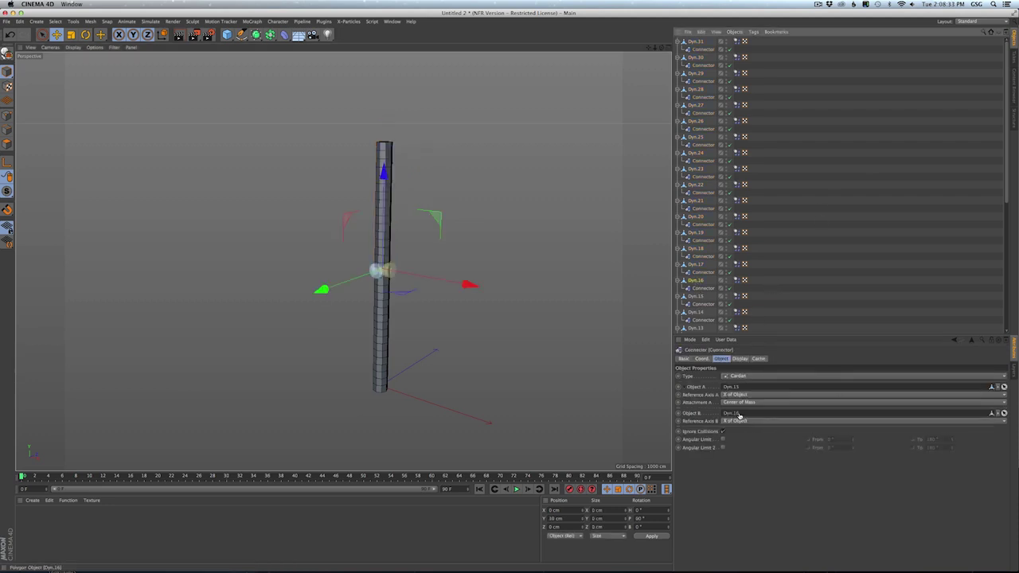
pyautogui.moveTo(738, 415); pyautogui.dragTo(739, 414)
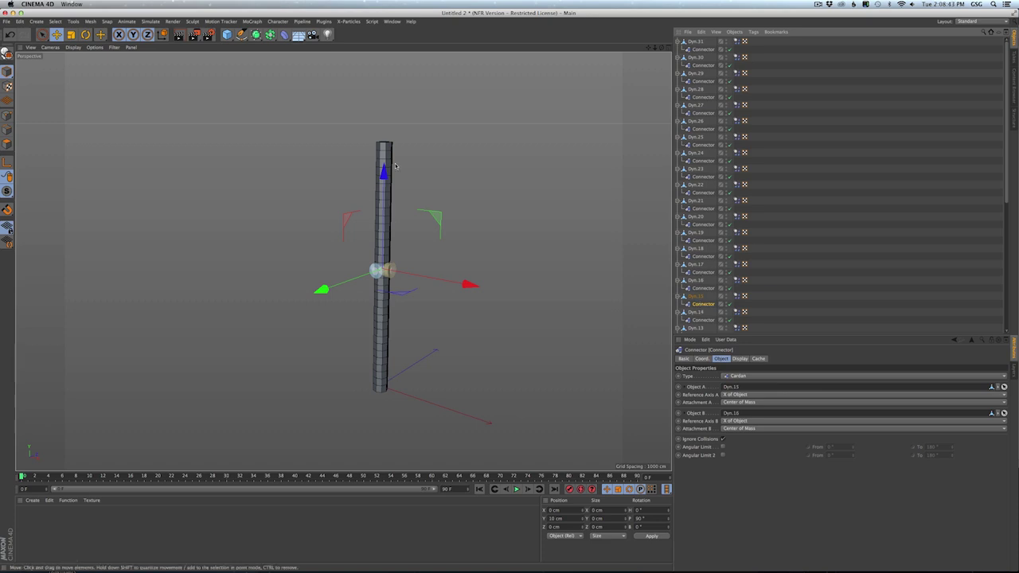
pyautogui.keyDown('alt'); pyautogui.moveTo(393, 238); pyautogui.dragTo(396, 254); pyautogui.keyUp('alt')
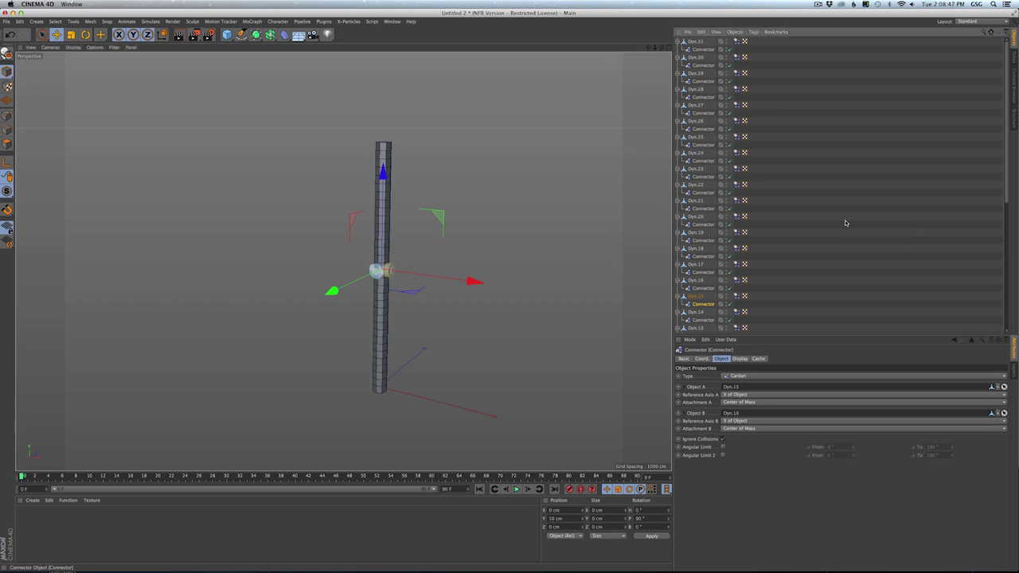
# - Clear the selection and play the dynamics simulation to test the full chain
pyautogui.click(845, 221)
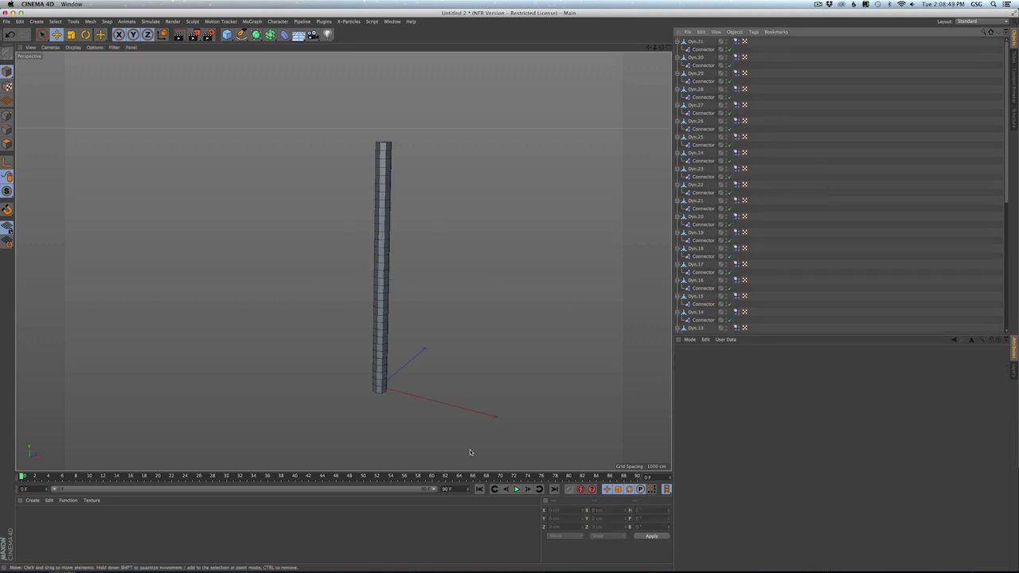
pyautogui.click(516, 490)
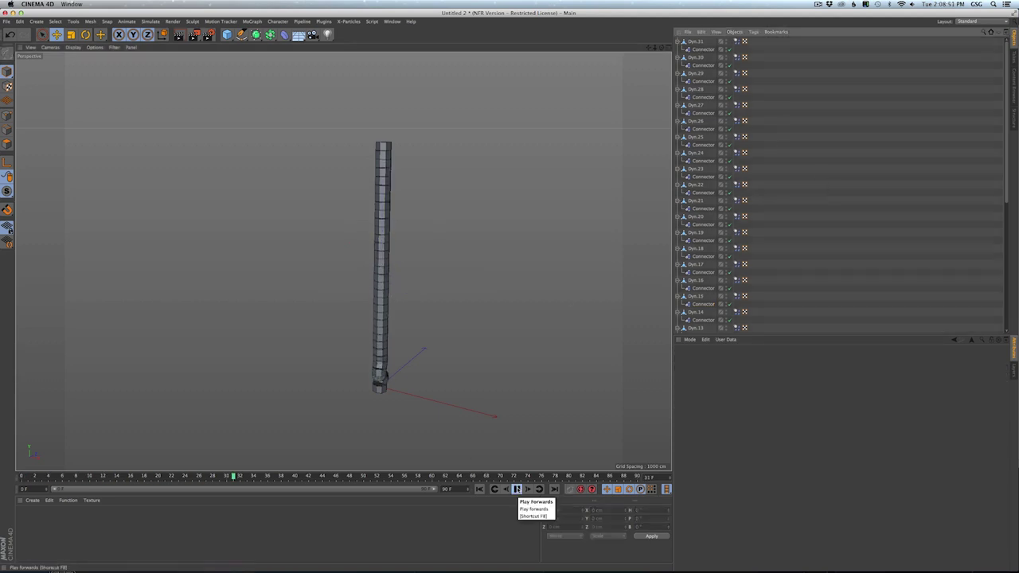
pyautogui.click(516, 490)
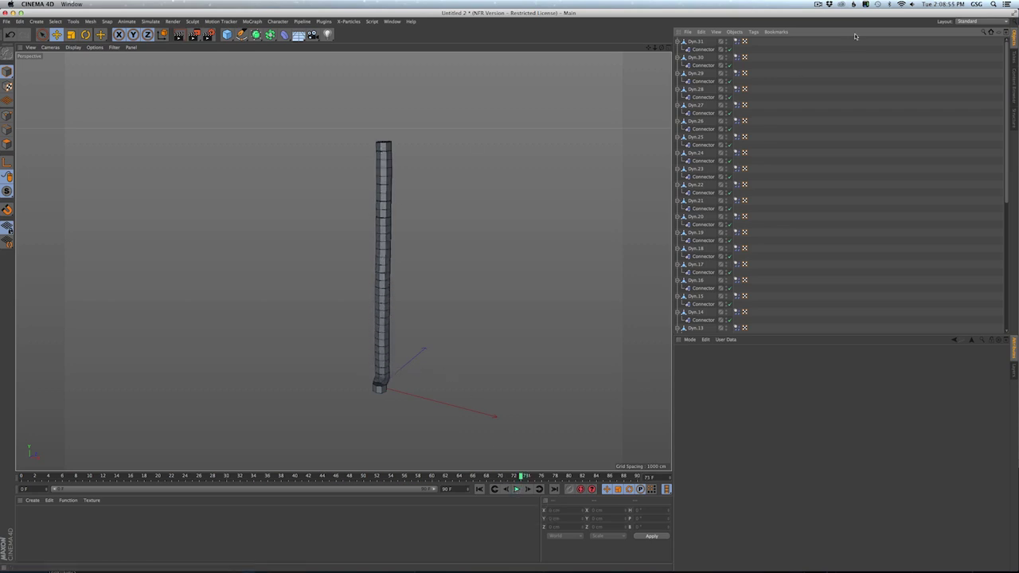
# - Disable the Connector of the topmost segment, Dyn.31, and return the timeline to frame 0
pyautogui.click(698, 50)
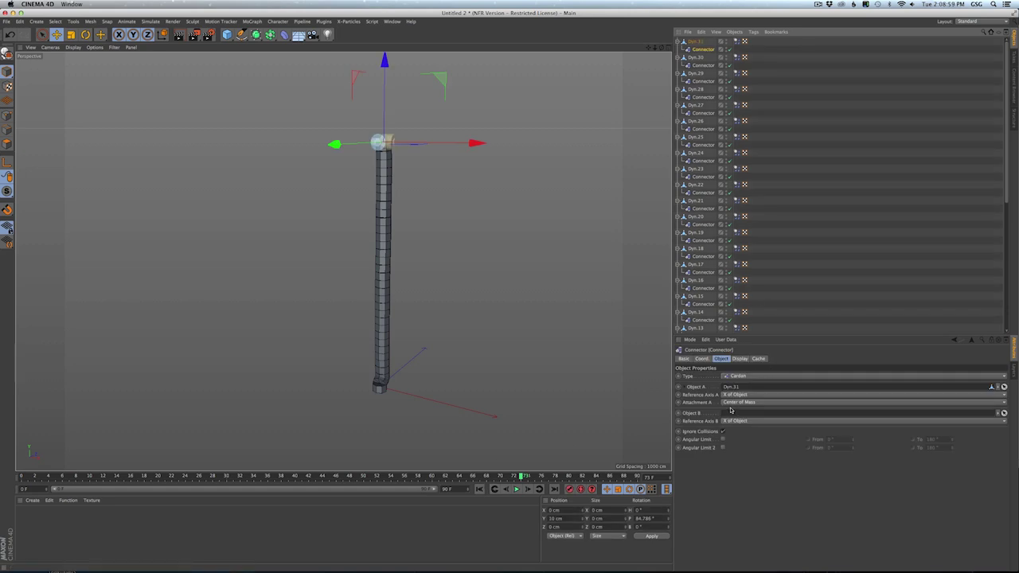
pyautogui.click(727, 50)
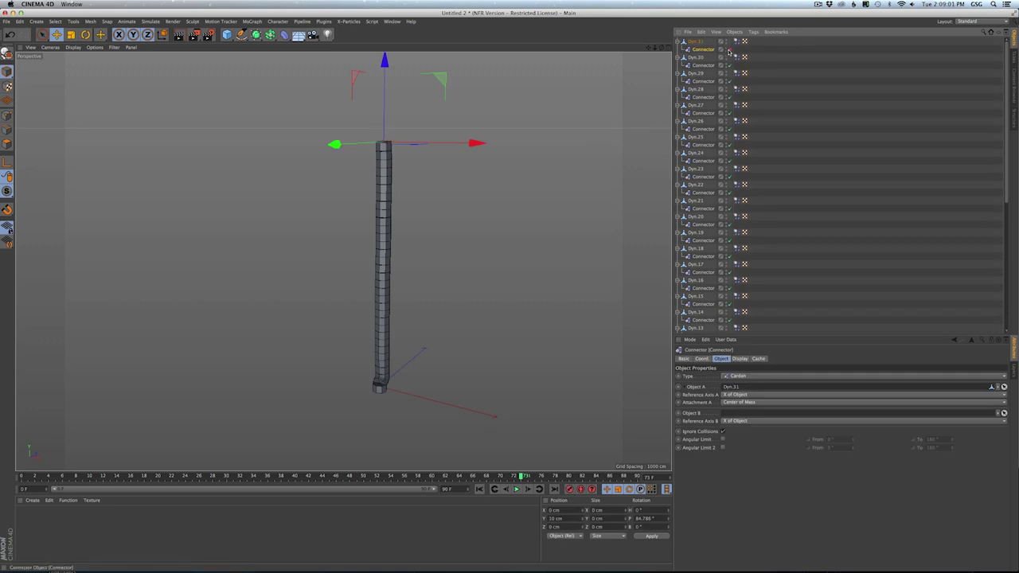
pyautogui.hotkey('shift', 'f')
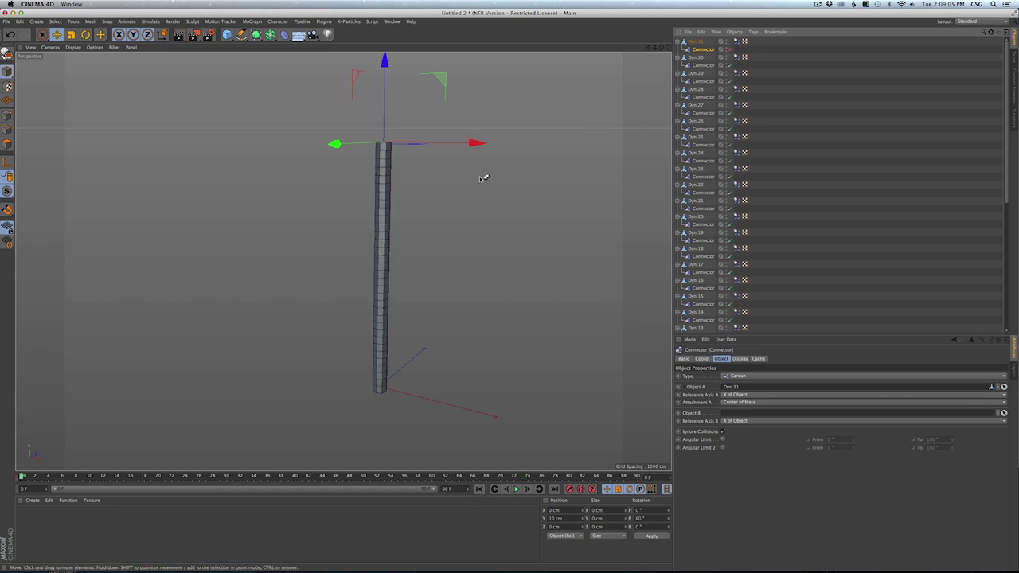
# - Start saving the project and create a new folder named "tut" inside the wacky waving tube man project folder
pyautogui.press('super+s')
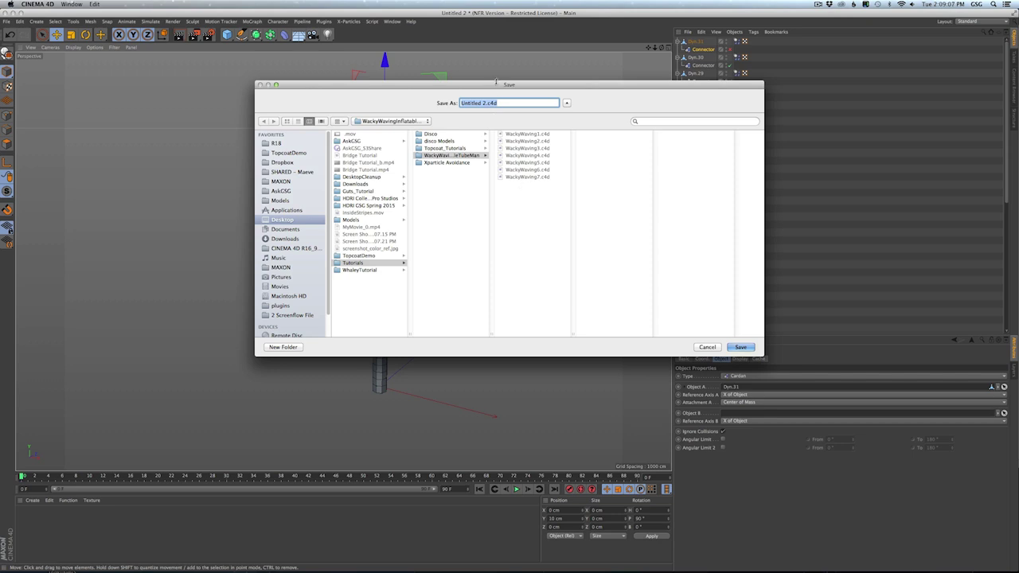
pyautogui.click(529, 226)
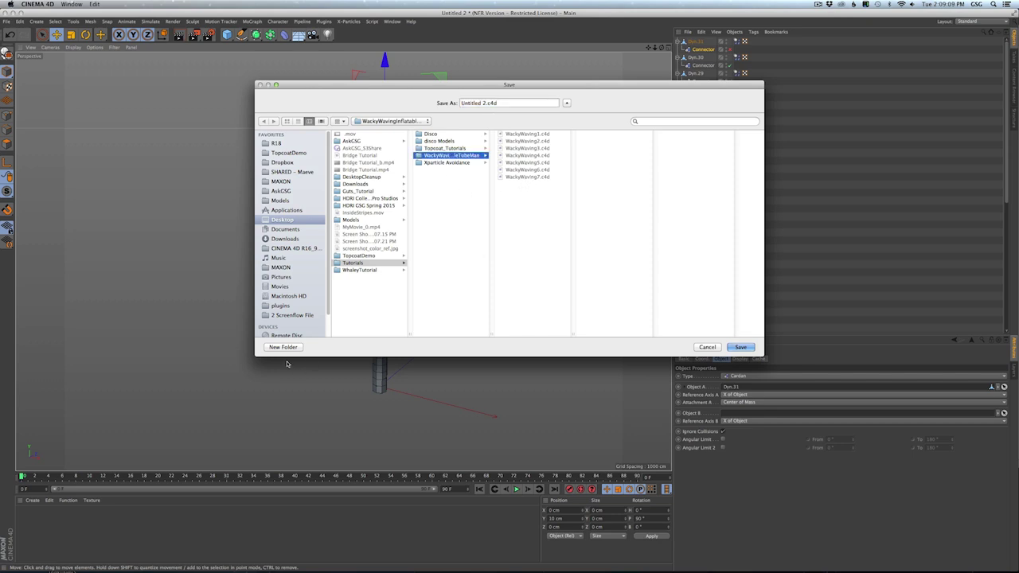
pyautogui.click(283, 347)
pyautogui.write('tut')
pyautogui.press('Return')
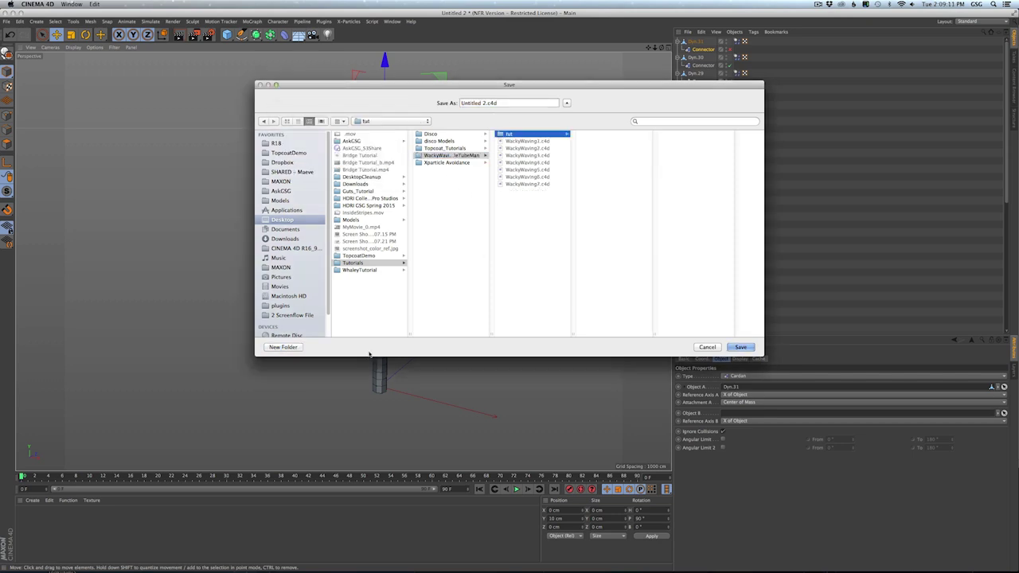
# - Save the scene in the tut folder as WackyWaving1.c4d
pyautogui.click(524, 163)
pyautogui.click(497, 102)
pyautogui.press('BackSpace')
pyautogui.write('1')
pyautogui.press('Return')
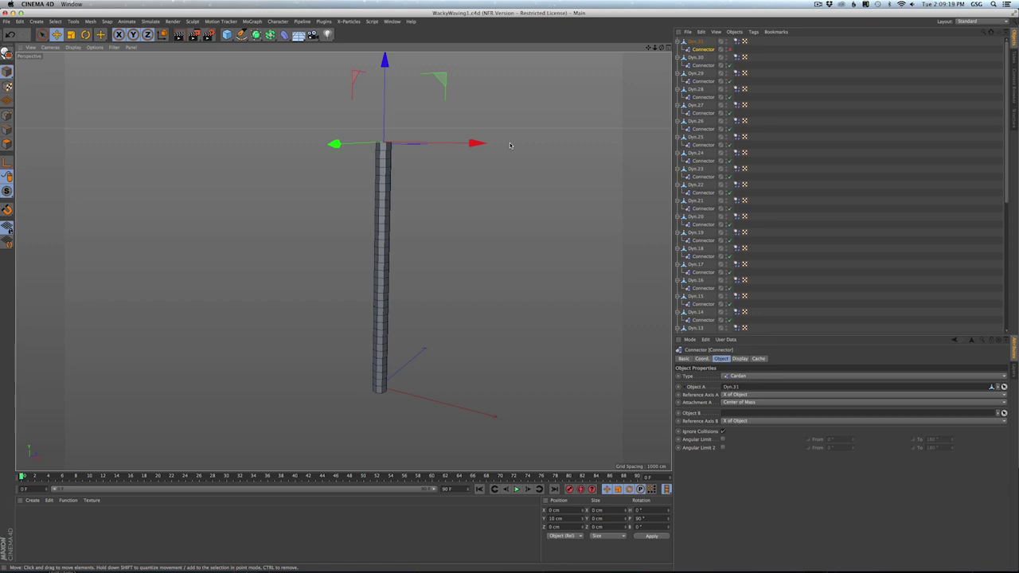
# - Play the simulation with the topmost Connector disabled and rewind to the start
pyautogui.click(516, 490)
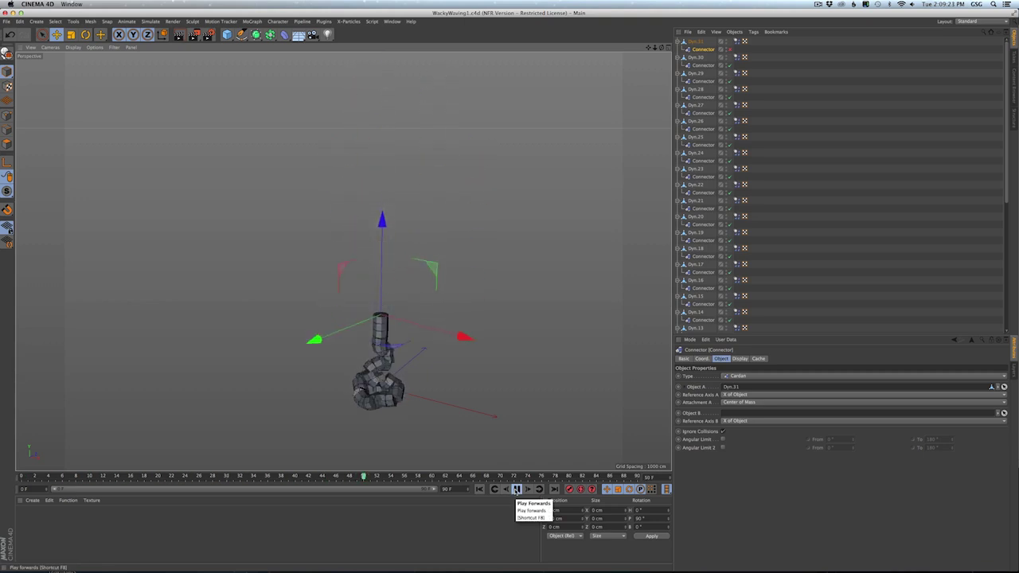
pyautogui.click(517, 489)
pyautogui.click(479, 489)
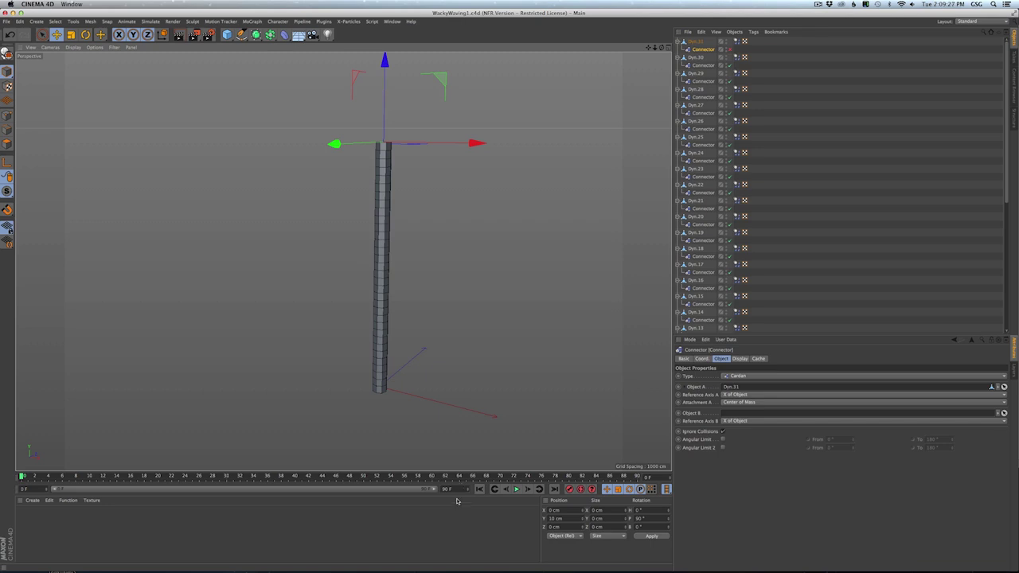
# - Extend the timeline and its preview range to frame 999 and play back the simulation from the start
pyautogui.click(436, 512)
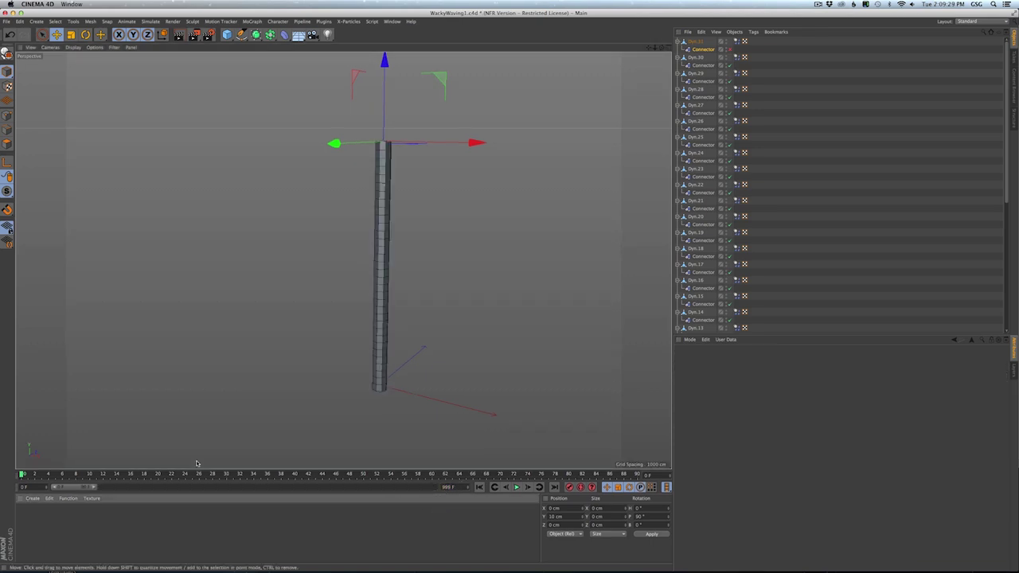
pyautogui.moveTo(96, 488); pyautogui.dragTo(436, 487)
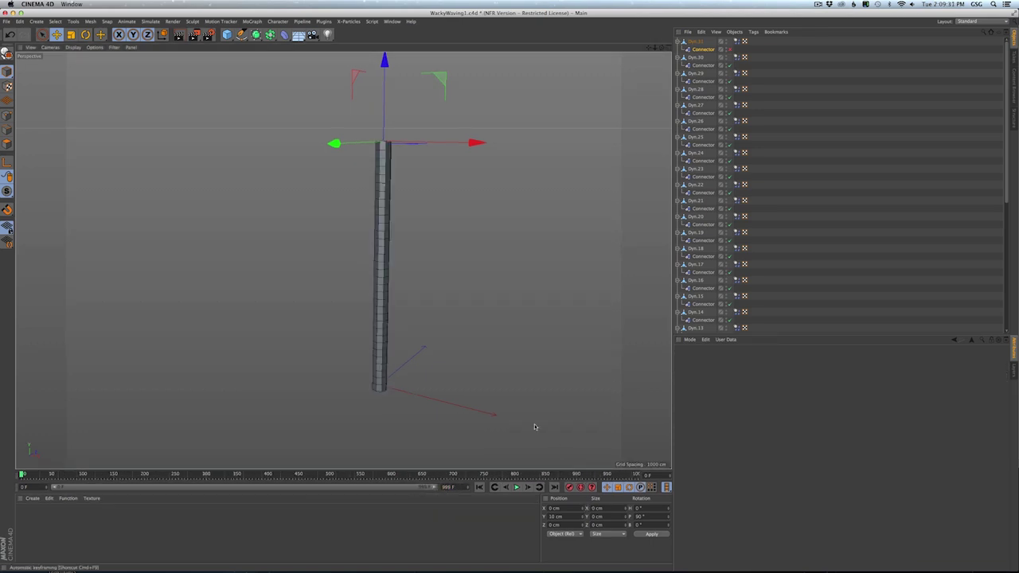
pyautogui.click(515, 488)
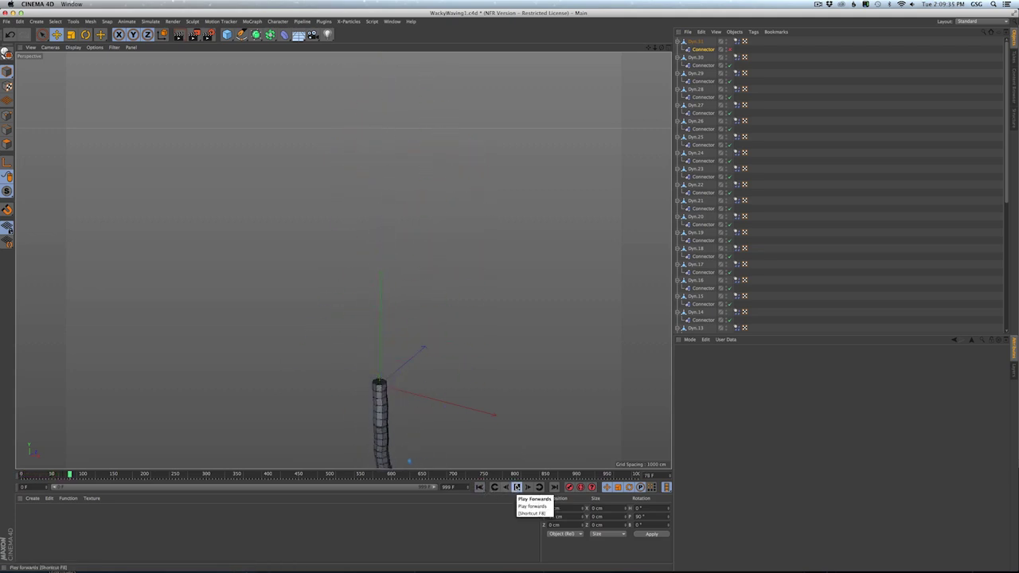
pyautogui.click(478, 487)
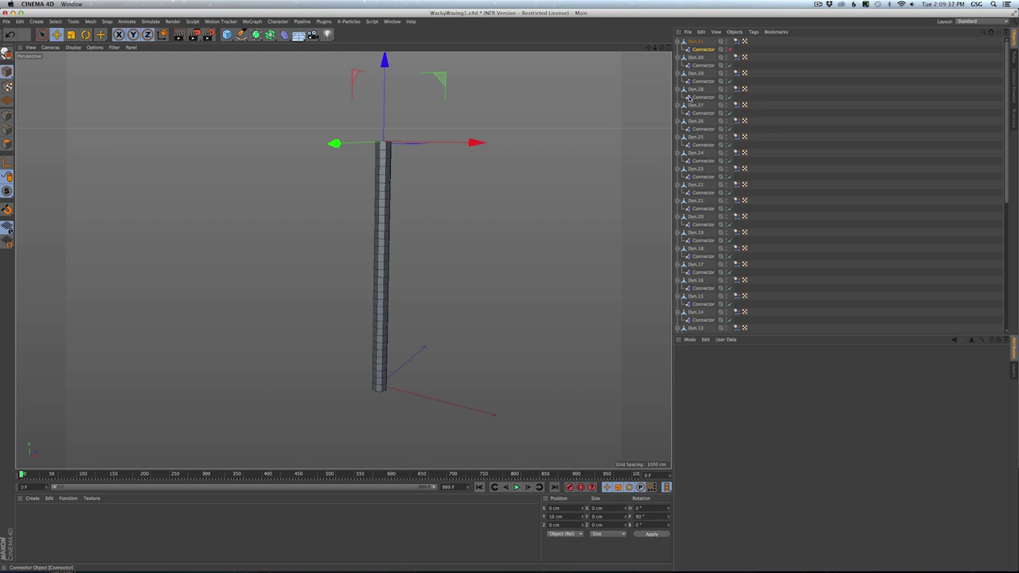
# - Inspect the object links of Dyn.30's Connector, replay the simulation and rewind to frame 0
pyautogui.click(700, 67)
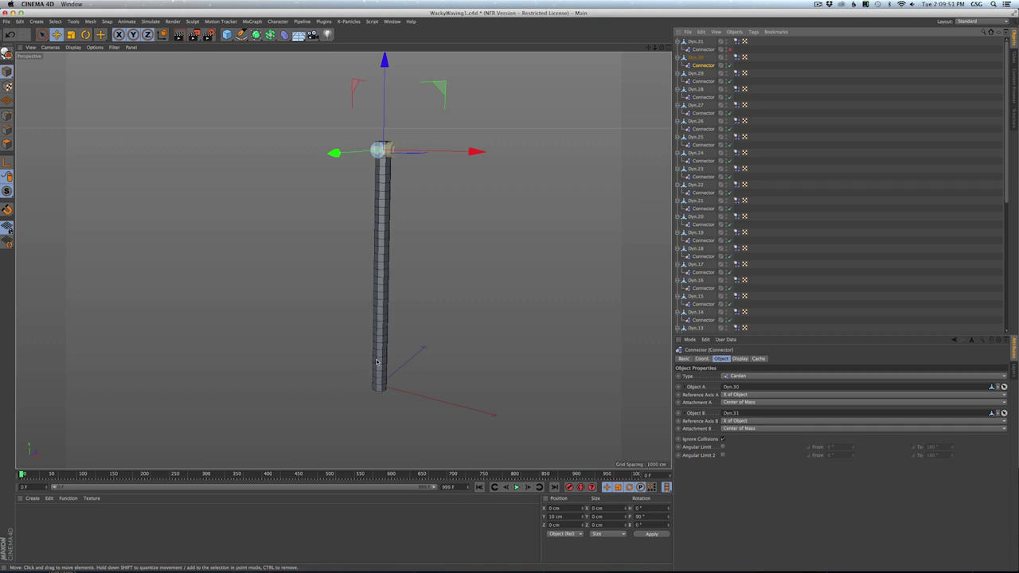
pyautogui.click(516, 487)
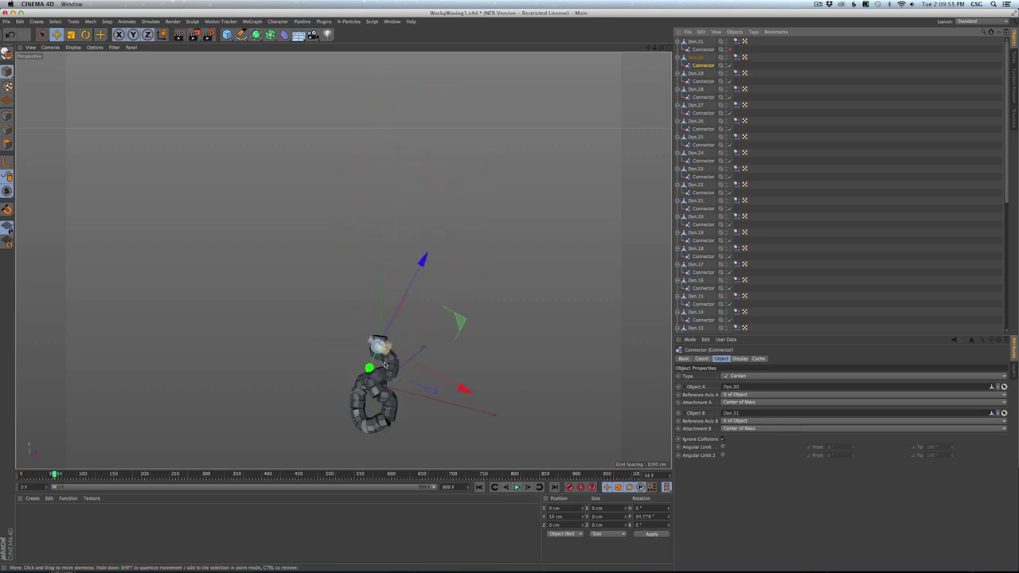
pyautogui.click(479, 487)
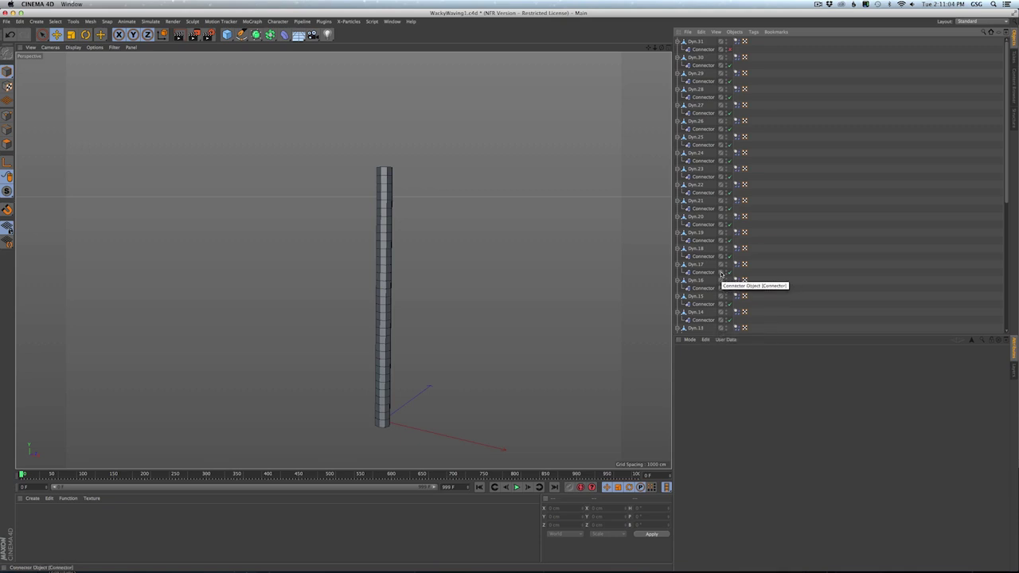
# - Nest the upper segments one inside the next, from Dyn.31 into Dyn.30 down to Dyn.21 into Dyn.20
pyautogui.moveTo(758, 335); pyautogui.dragTo(727, 503)
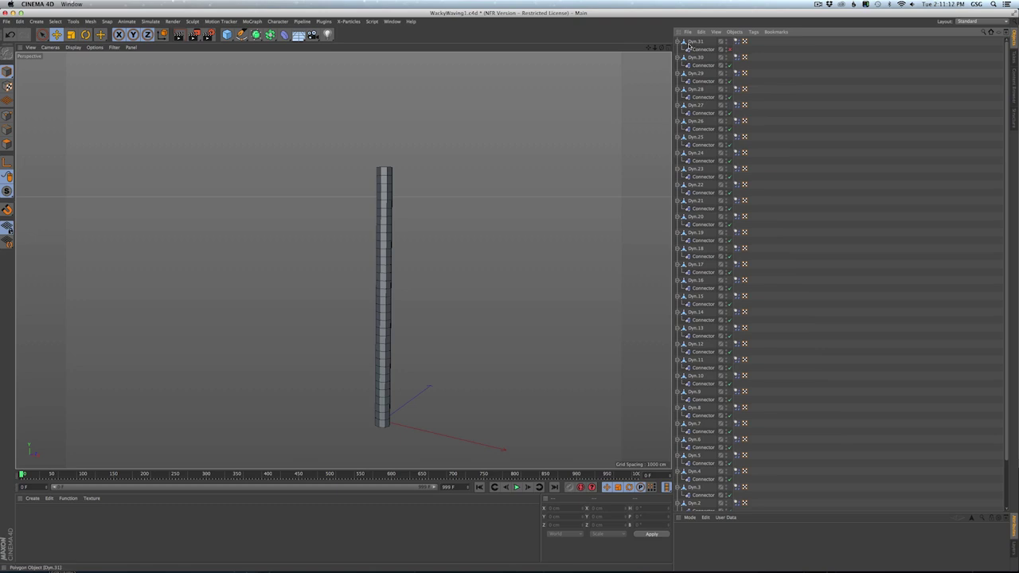
pyautogui.moveTo(690, 42); pyautogui.dragTo(705, 106)
pyautogui.moveTo(698, 42); pyautogui.dragTo(706, 124)
pyautogui.moveTo(694, 45); pyautogui.dragTo(701, 142)
pyautogui.moveTo(699, 44); pyautogui.dragTo(701, 158)
pyautogui.moveTo(694, 42); pyautogui.dragTo(694, 220)
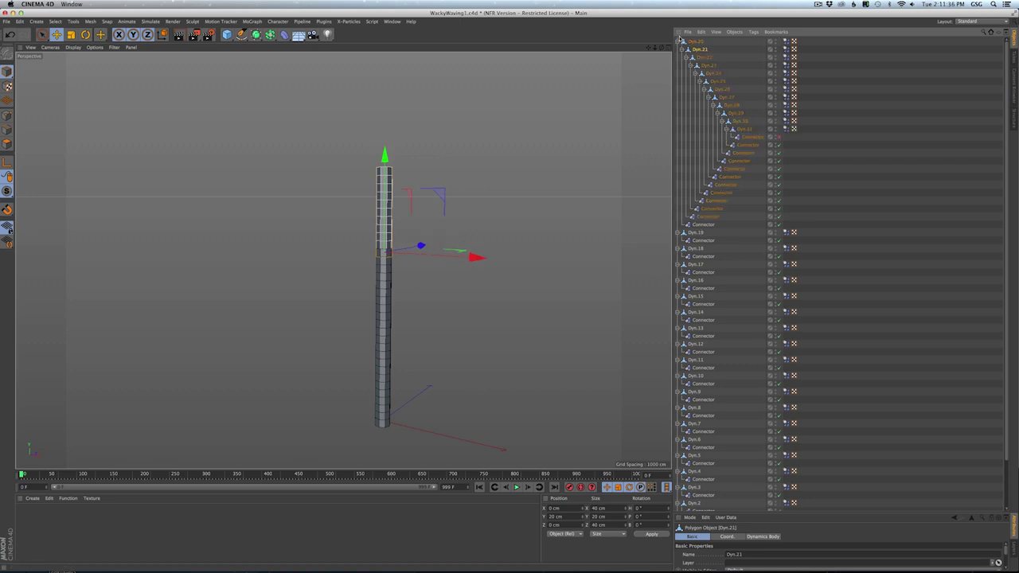
# - Continue the parenting chain from Dyn.20 into Dyn.19 down to Dyn into Dyn Base
pyautogui.click(678, 41)
pyautogui.moveTo(694, 41); pyautogui.dragTo(705, 165)
pyautogui.moveTo(692, 42); pyautogui.dragTo(704, 148)
pyautogui.moveTo(692, 41); pyautogui.dragTo(697, 212)
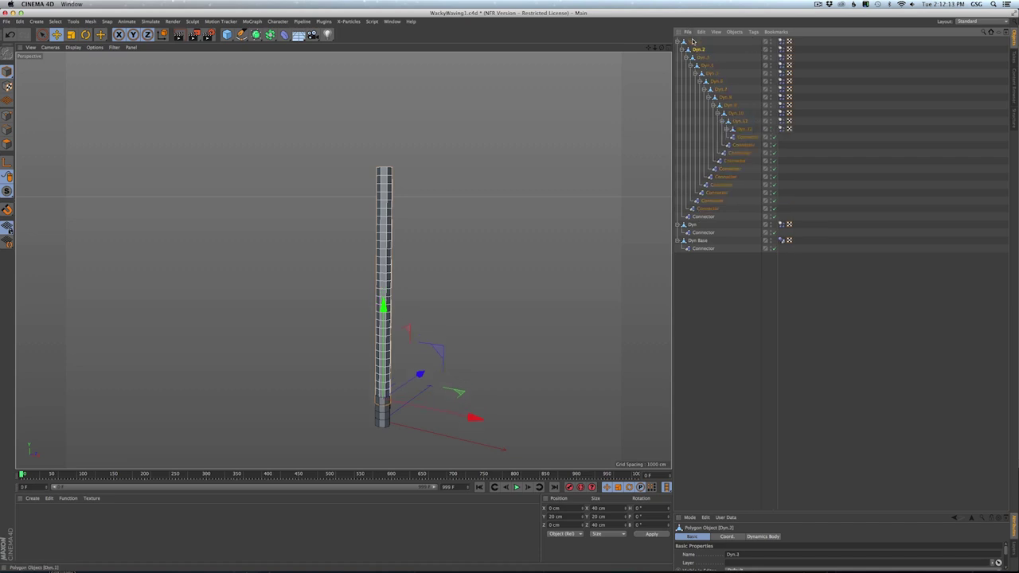
pyautogui.moveTo(693, 41); pyautogui.dragTo(692, 226)
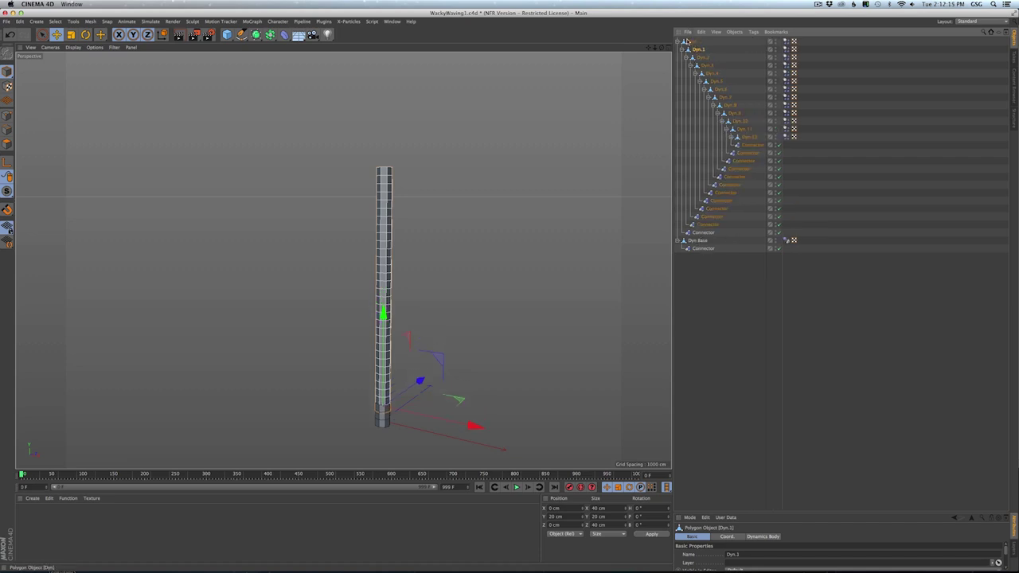
pyautogui.moveTo(690, 41); pyautogui.dragTo(704, 241)
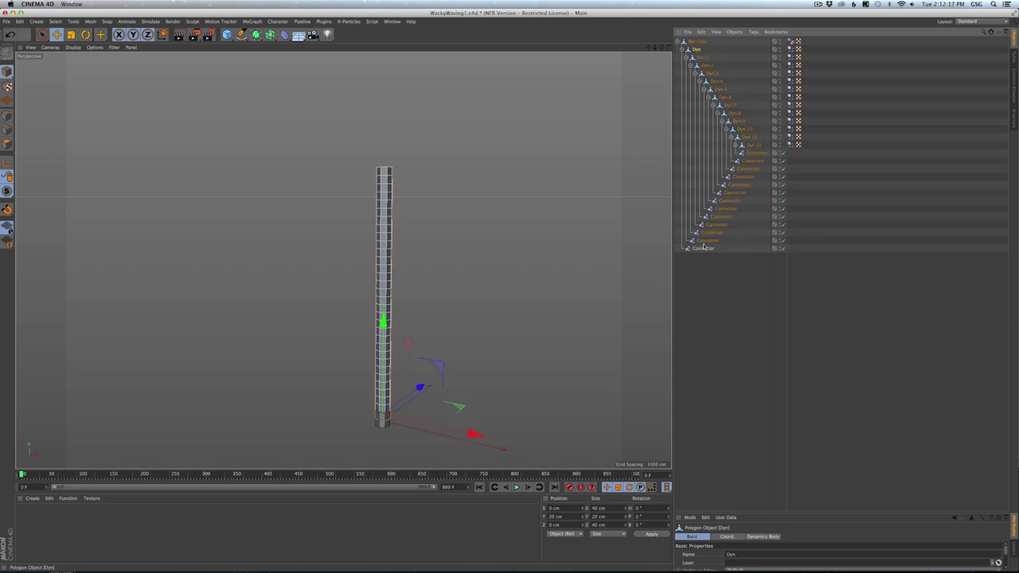
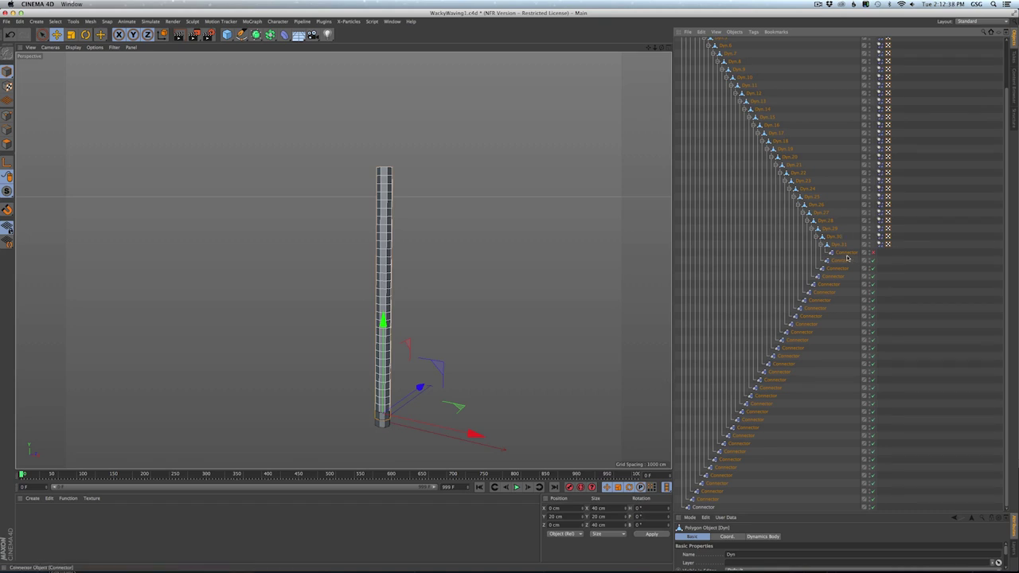
# - Review the nested hierarchy by selecting all Connectors and the segments from Dyn.31 to Dyn, and clear the selection
pyautogui.click(847, 255)
pyautogui.keyDown('shift'); pyautogui.click(699, 507); pyautogui.keyUp('shift')
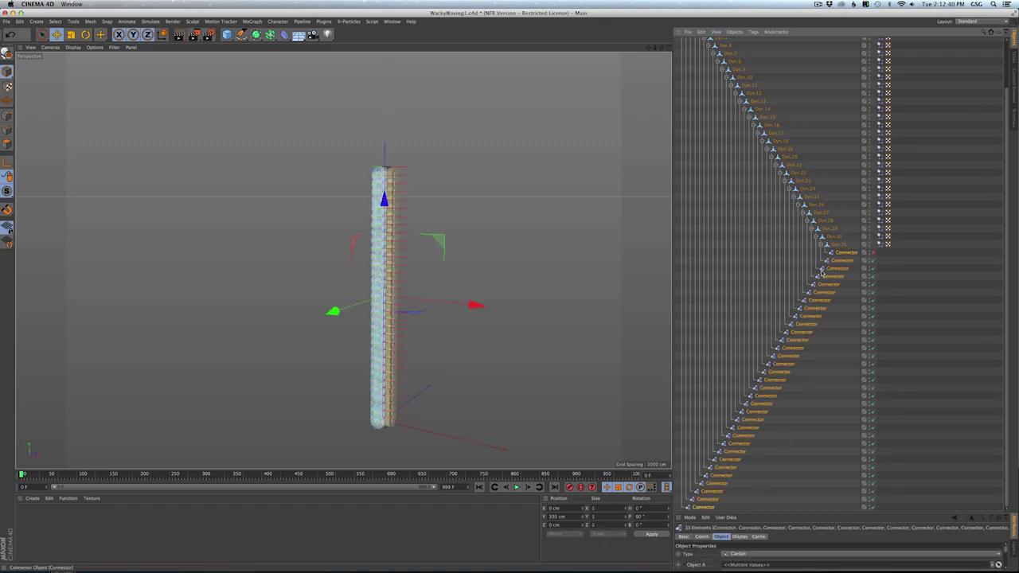
pyautogui.click(836, 245)
pyautogui.scroll(3, 734, 55)
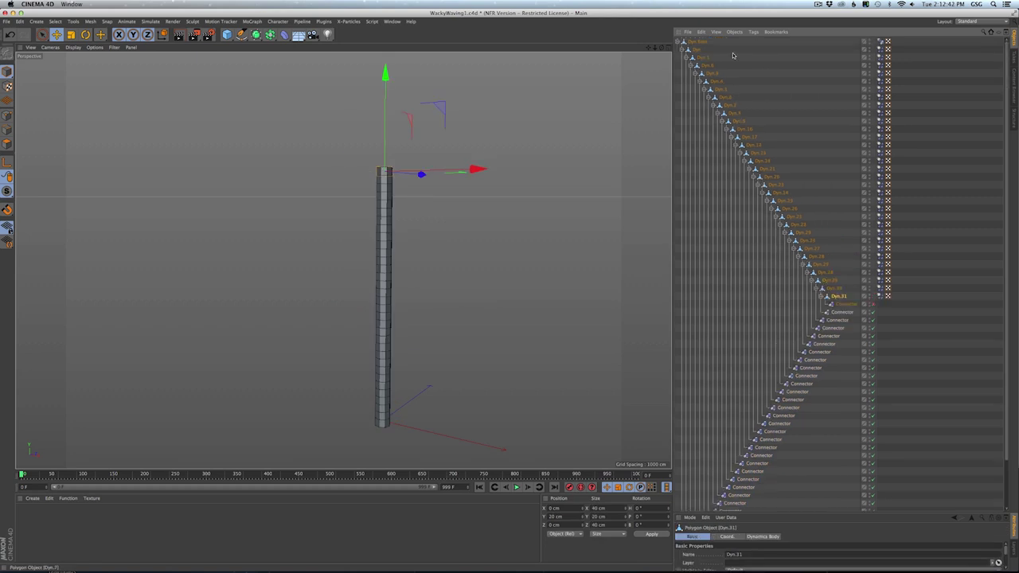
pyautogui.keyDown('shift'); pyautogui.click(698, 51); pyautogui.keyUp('shift')
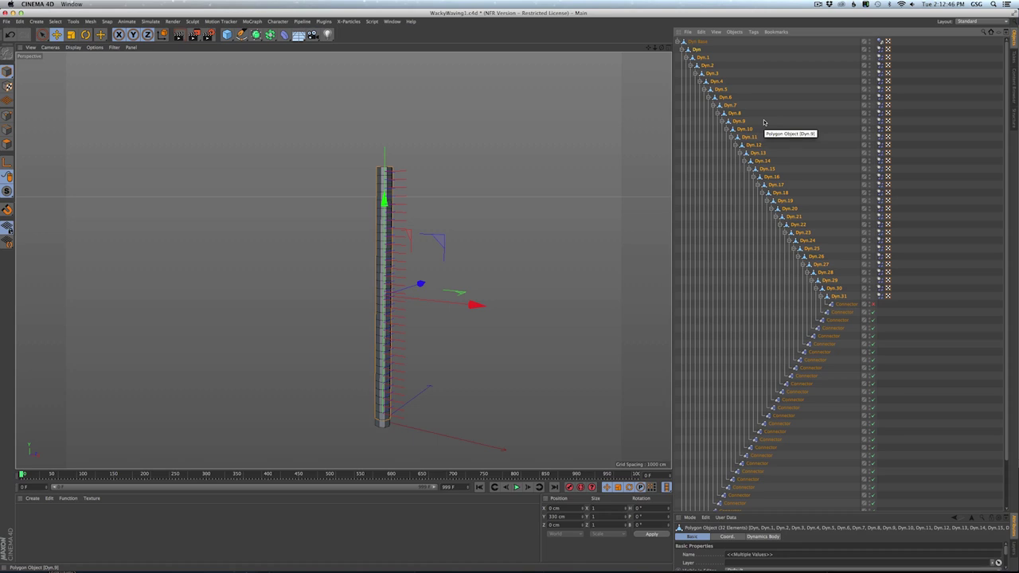
pyautogui.click(923, 105)
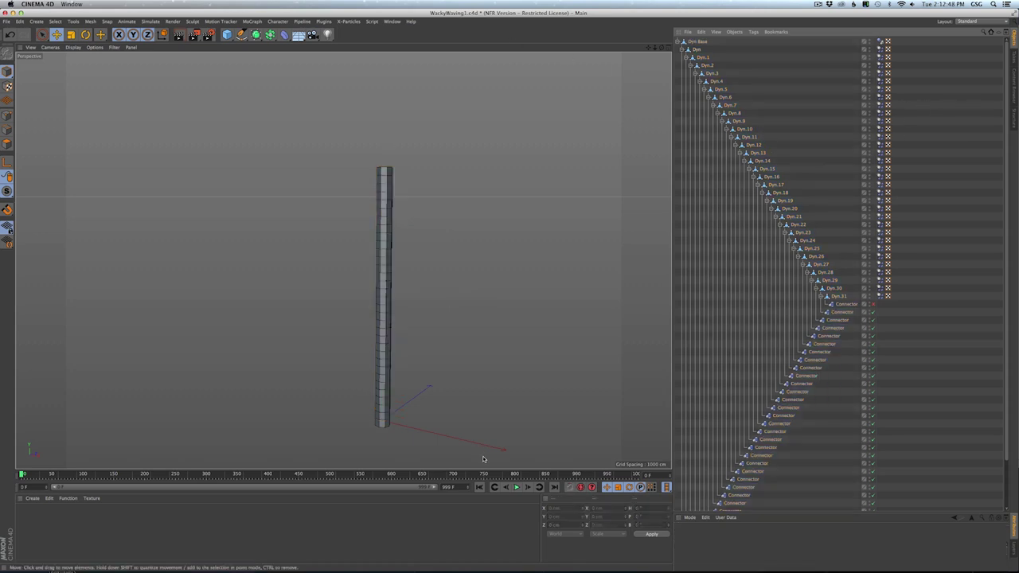
# - Save the scene as a new version named WackyWaving2.c4d in the tut folder
pyautogui.press('super+shift+s')
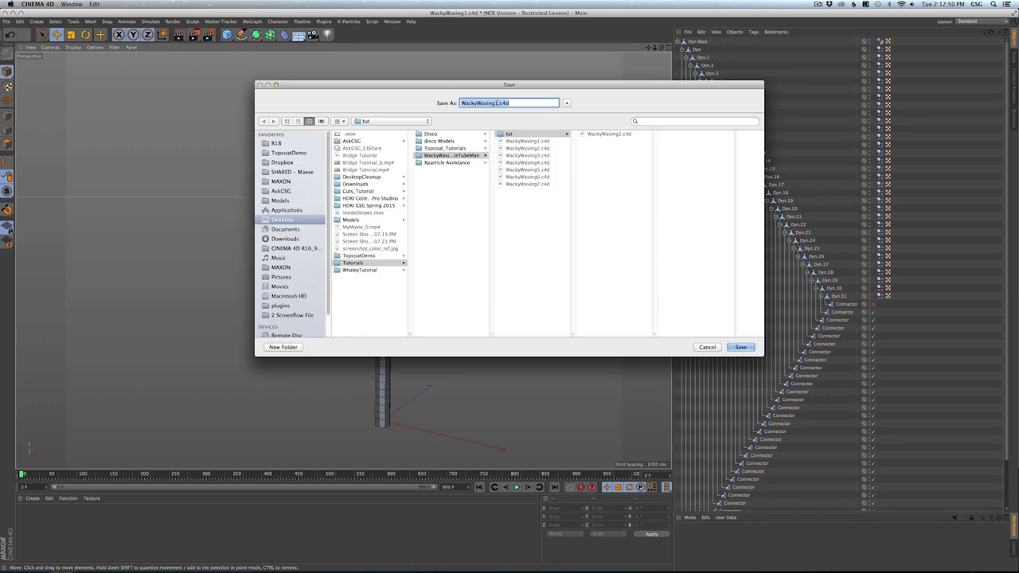
pyautogui.click(497, 103)
pyautogui.write('2')
pyautogui.press('Return')
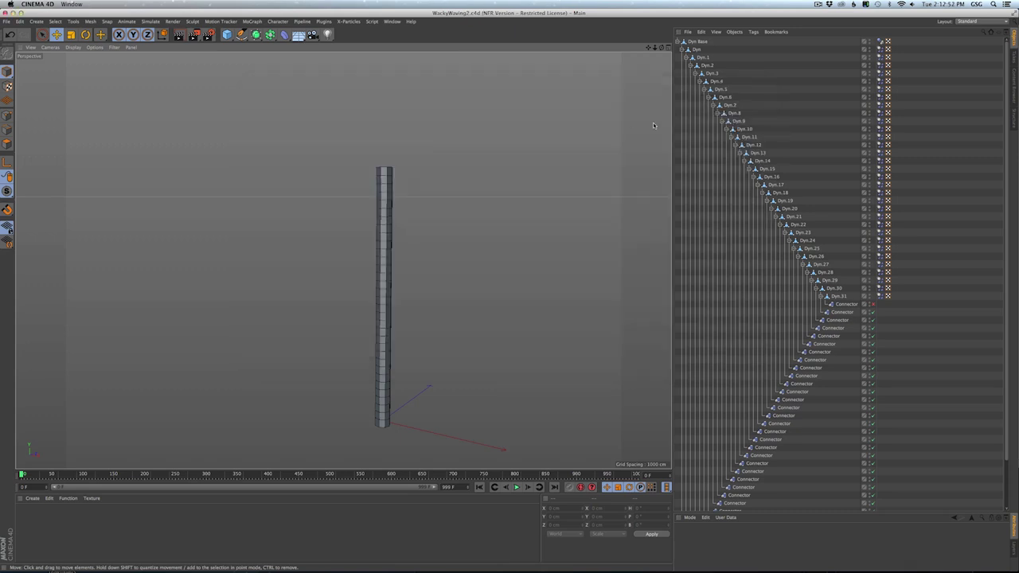
# - Play the simulation with the nested segment hierarchy and rewind to frame 0
pyautogui.click(517, 487)
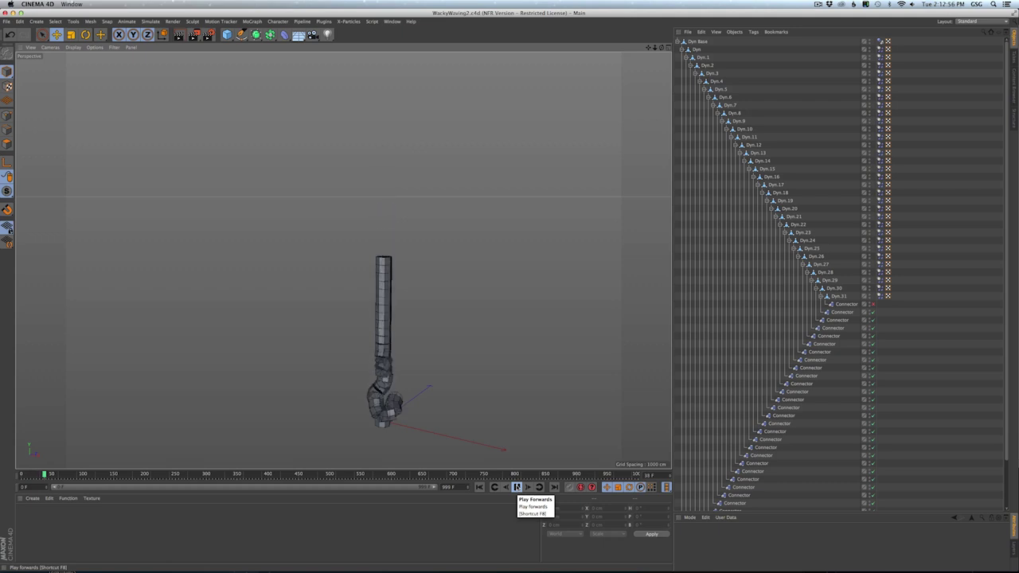
pyautogui.click(517, 487)
pyautogui.click(480, 487)
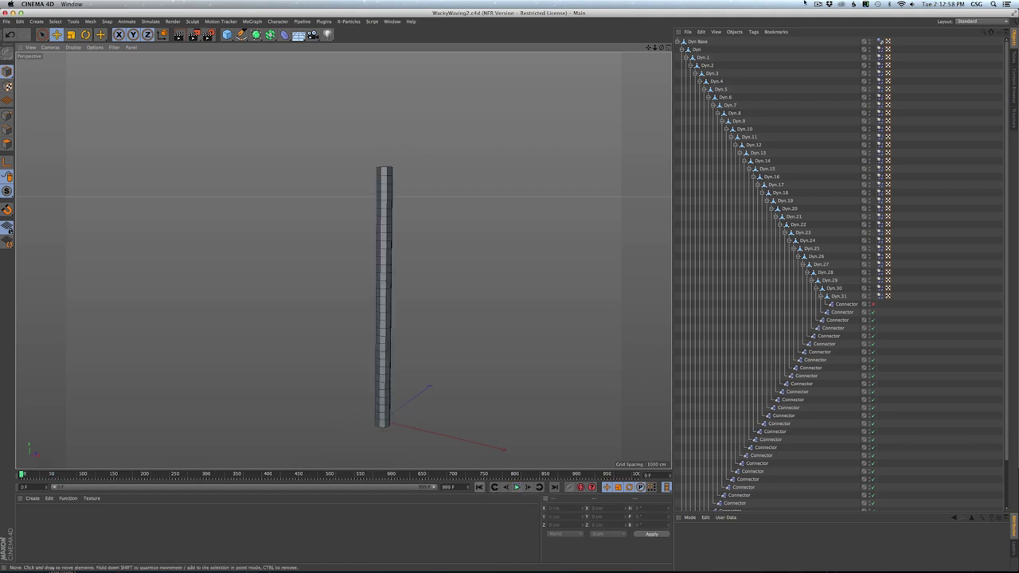
# - Delete the Dynamics Body tags from segments Dyn.1 through Dyn.31
pyautogui.click(878, 41)
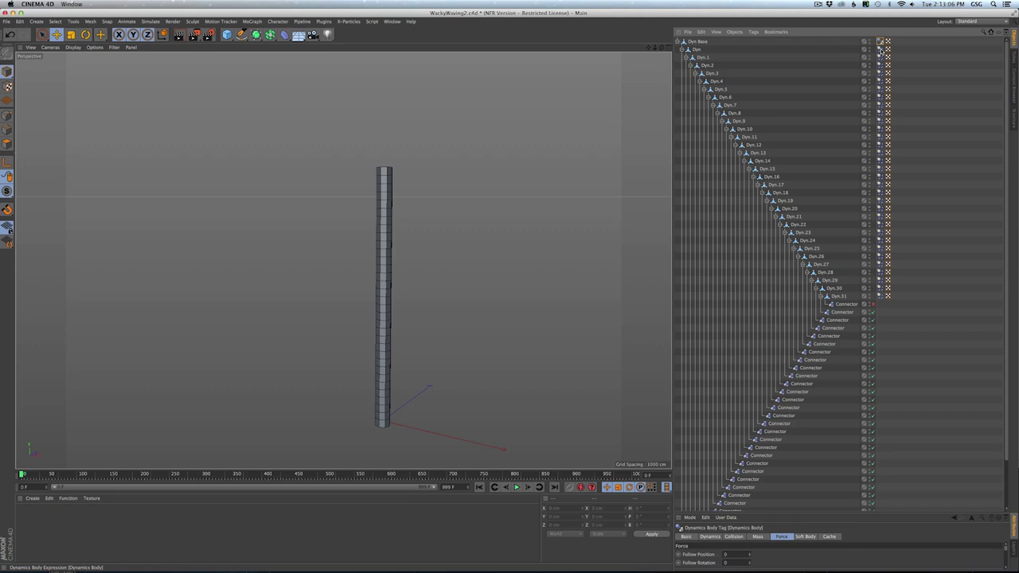
pyautogui.click(880, 48)
pyautogui.click(880, 57)
pyautogui.keyDown('shift'); pyautogui.click(879, 296); pyautogui.keyUp('shift')
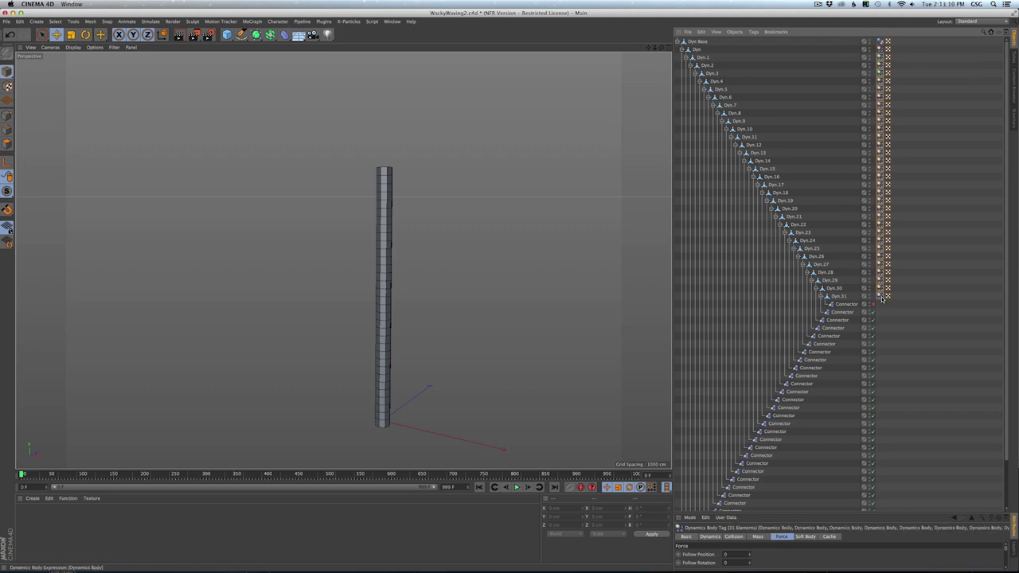
pyautogui.press('Delete')
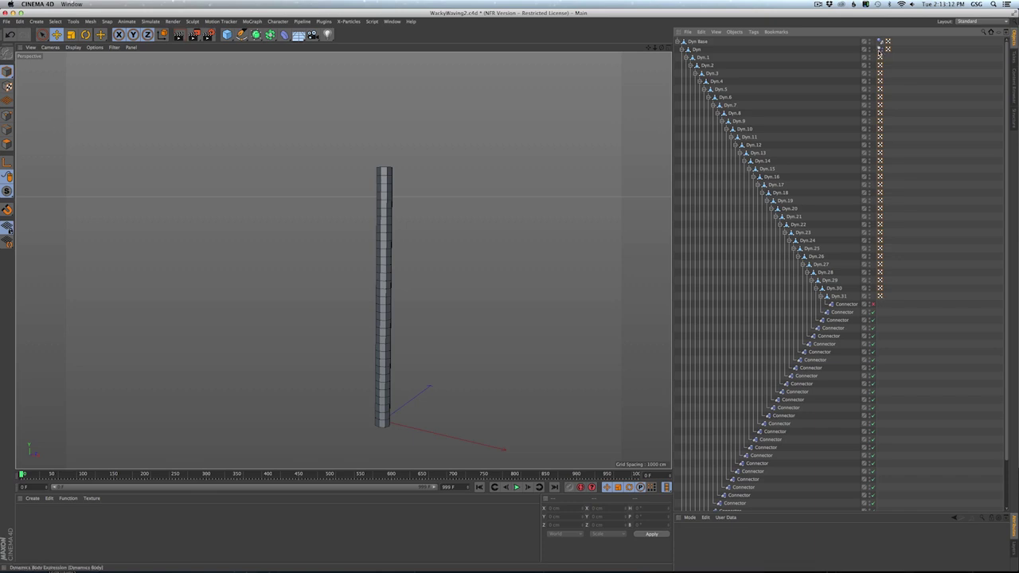
# - In the collision settings of Dyn's Dynamics Body tag, set Inherit Tag to Apply Tag to Children
pyautogui.click(880, 49)
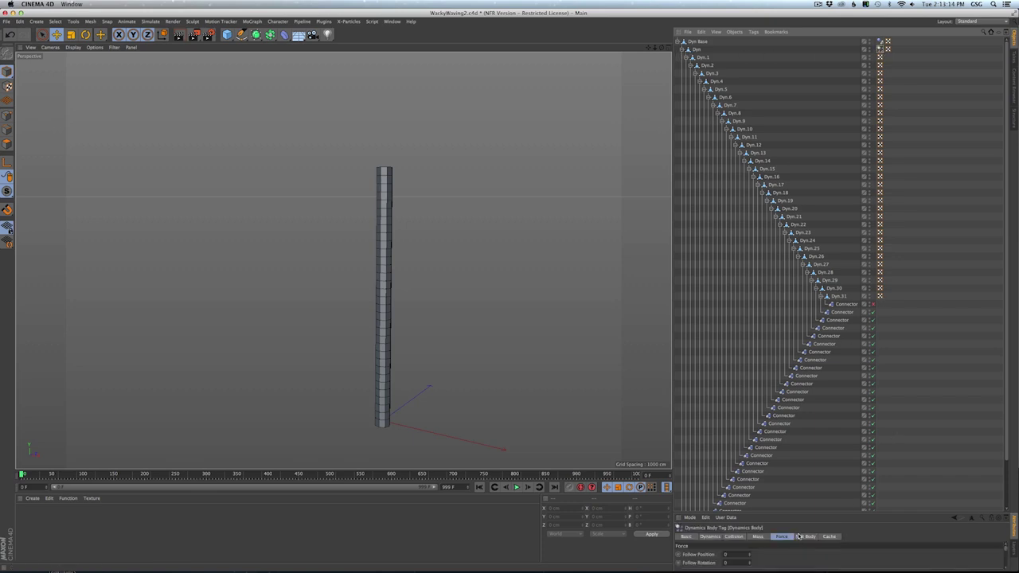
pyautogui.moveTo(789, 512); pyautogui.dragTo(789, 347)
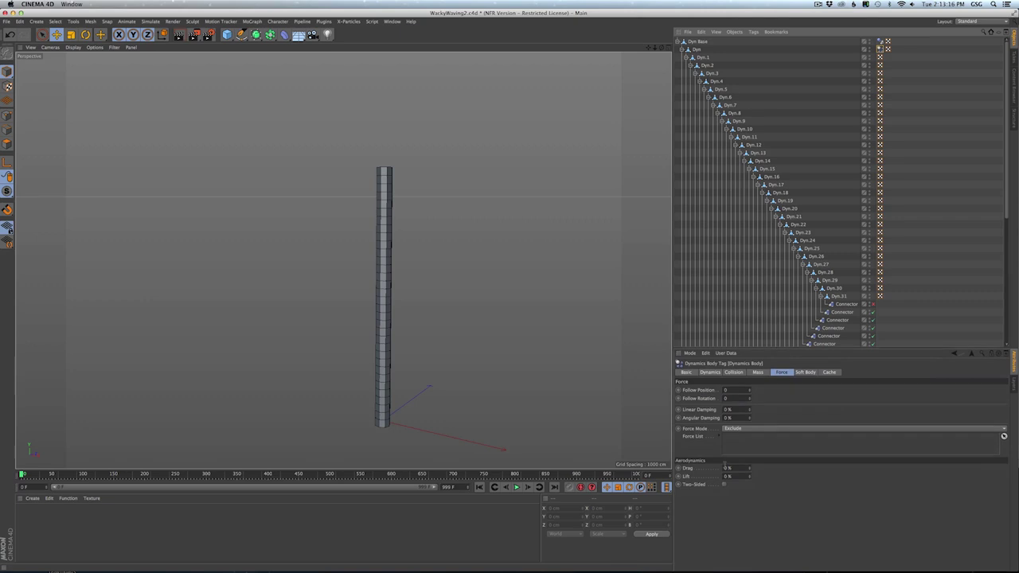
pyautogui.click(741, 373)
pyautogui.click(742, 398)
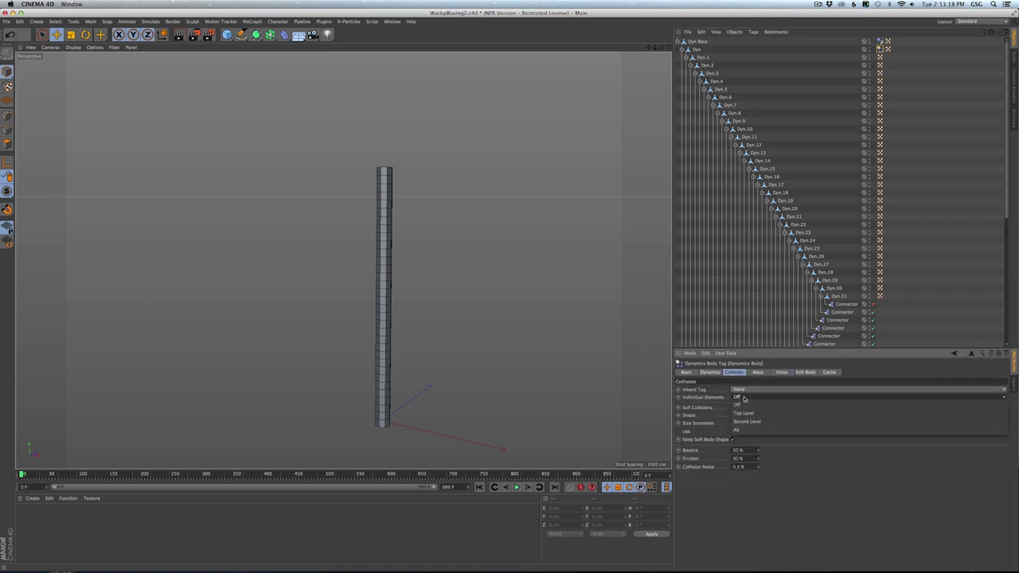
pyautogui.click(738, 397)
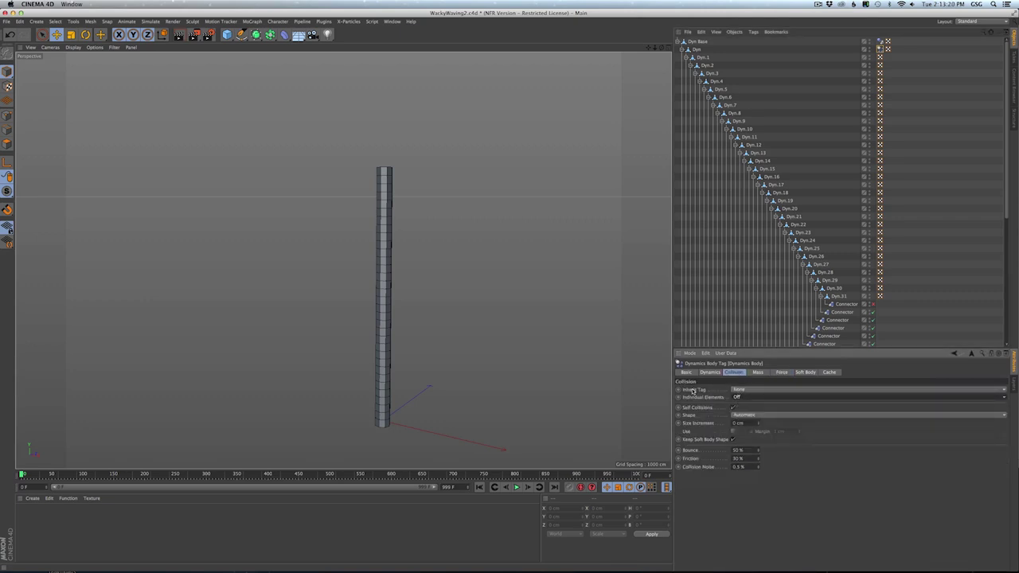
pyautogui.click(737, 389)
pyautogui.click(749, 407)
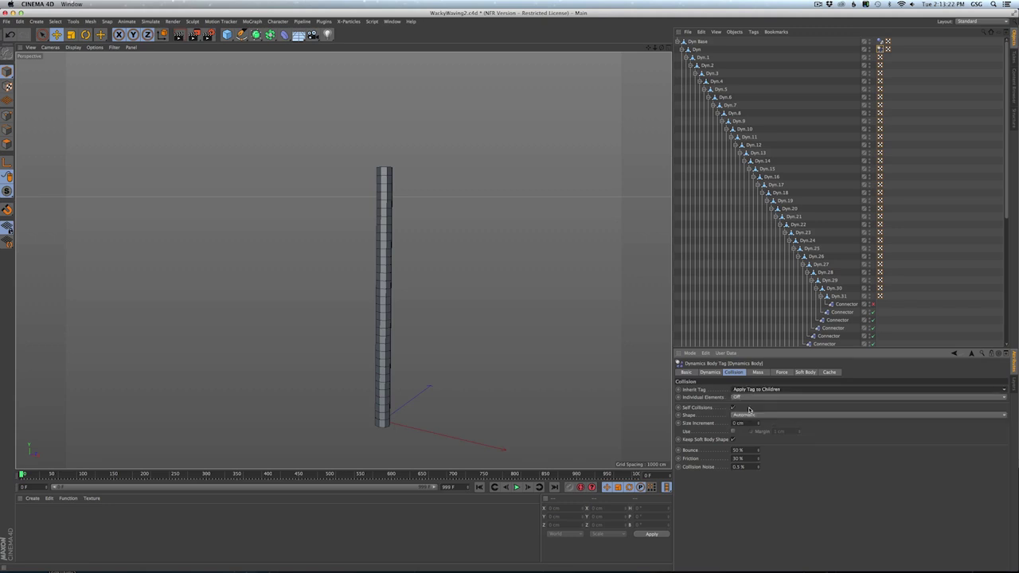
# - Play the simulation with the inherited Dynamics Body tag and rewind to frame 0
pyautogui.click(516, 487)
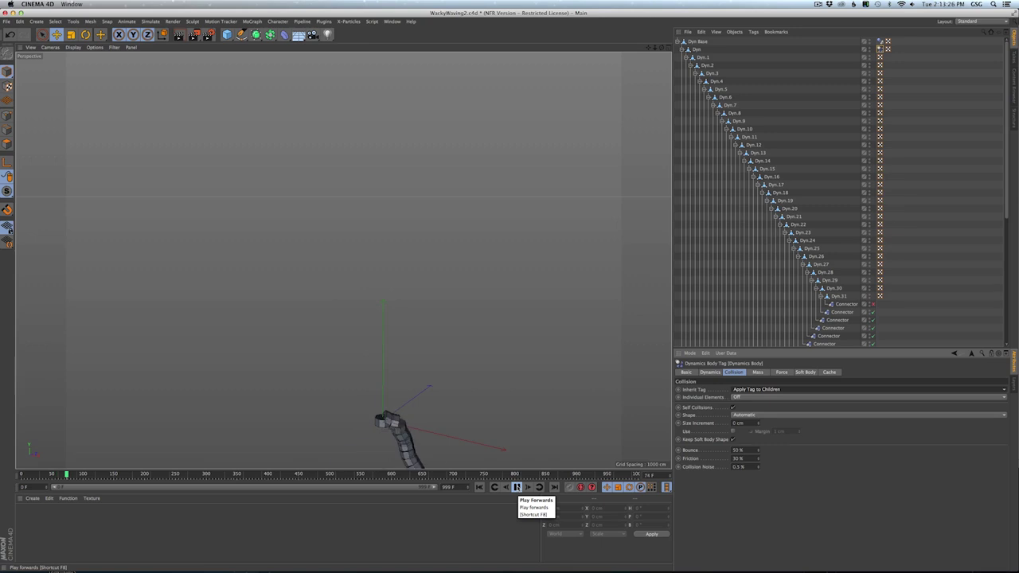
pyautogui.click(516, 487)
pyautogui.click(479, 487)
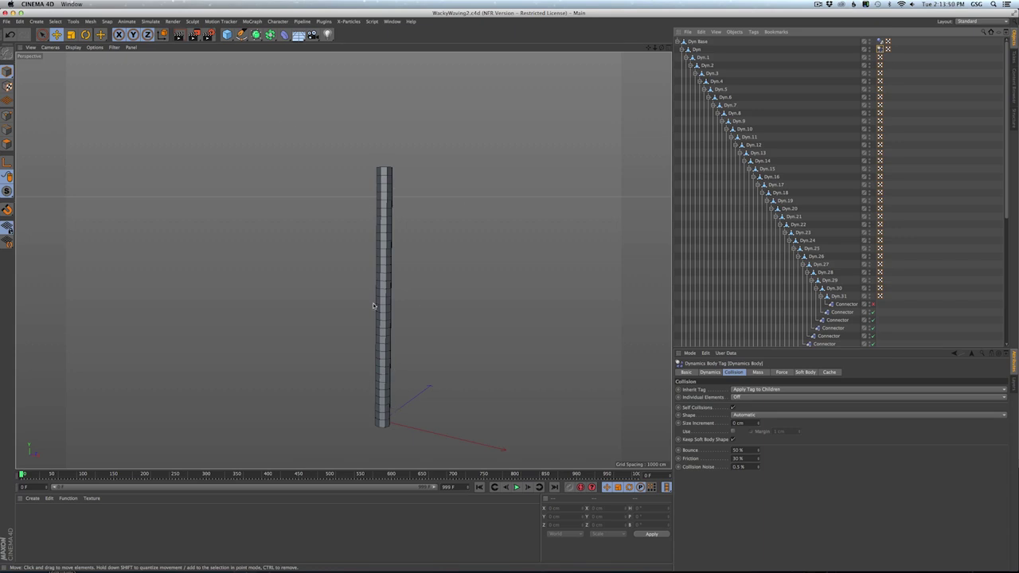
# - Add a Wind object at the tube's base and rotate its pitch to 90° so it blows along the tube
pyautogui.click(251, 21)
pyautogui.moveTo(156, 20)
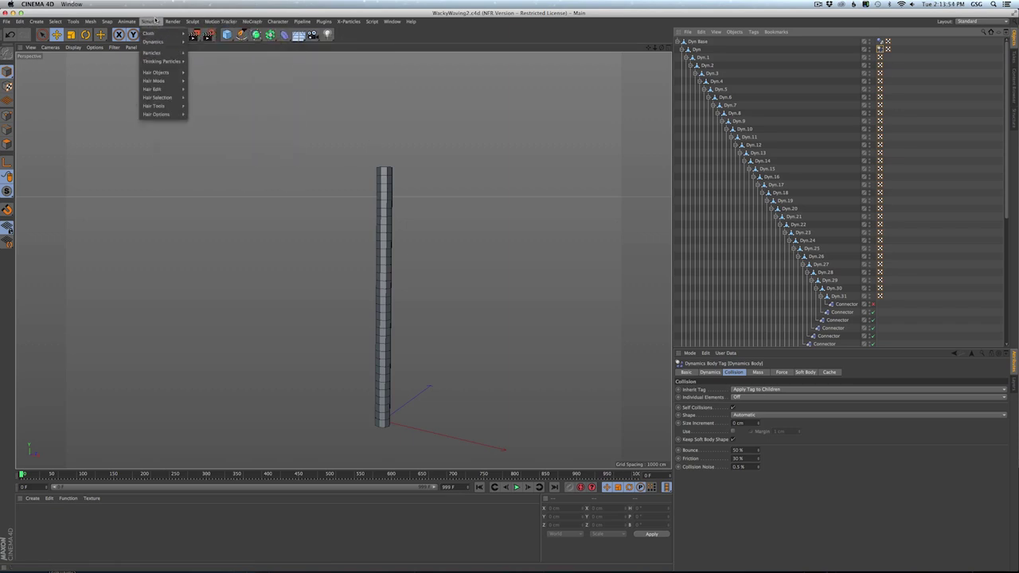
pyautogui.moveTo(158, 54)
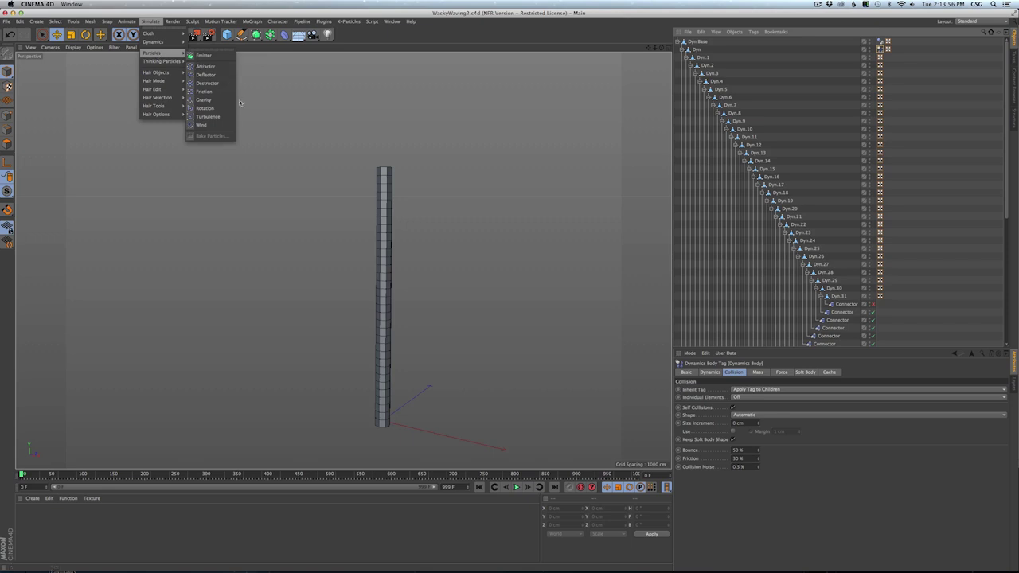
pyautogui.click(201, 125)
pyautogui.press('r')
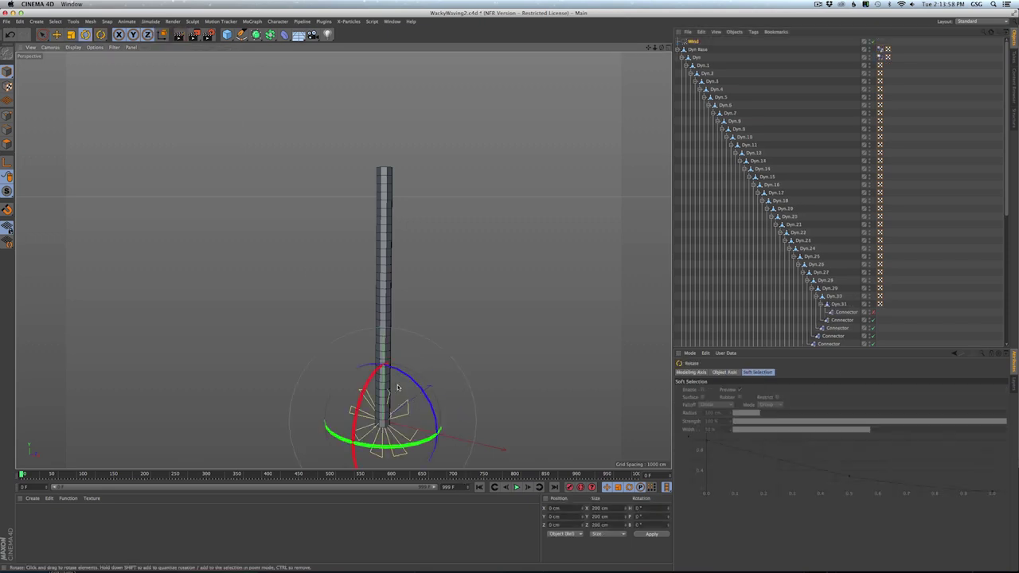
pyautogui.moveTo(369, 385); pyautogui.dragTo(364, 470)
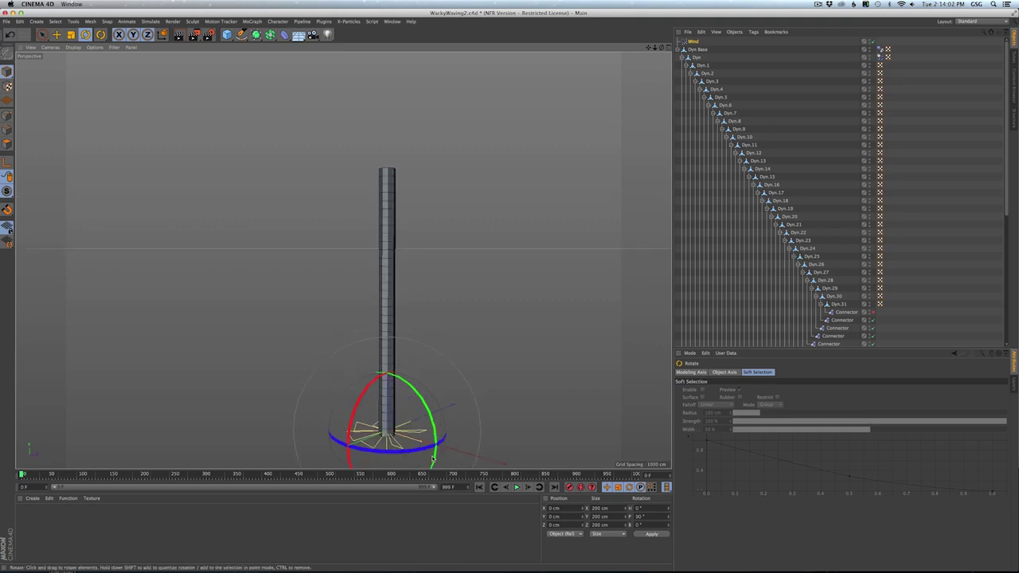
# - Start the simulation, collapse the Dyn hierarchy and set the Wind object's Wind Speed to 55 cm
pyautogui.click(515, 486)
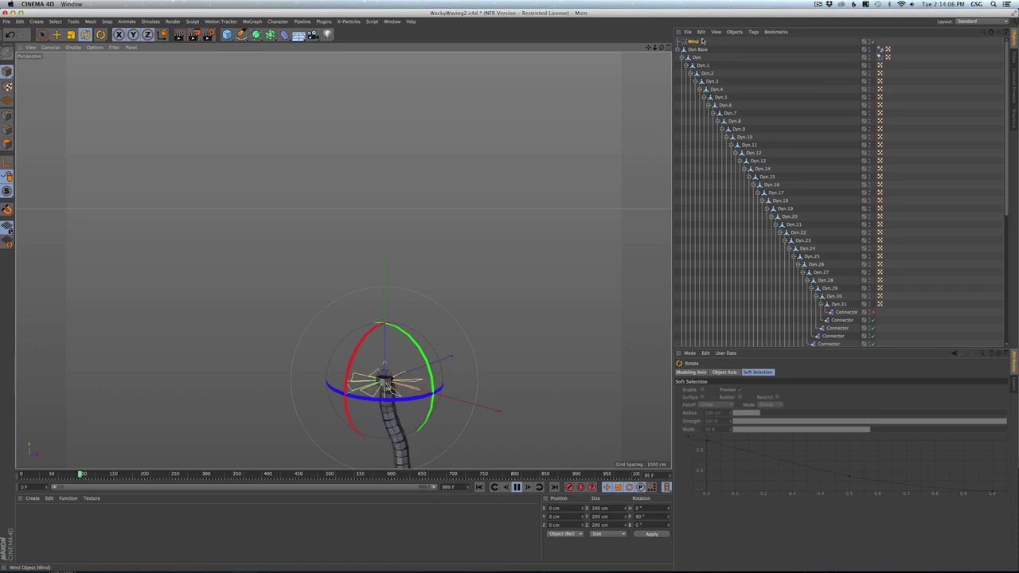
pyautogui.click(702, 40)
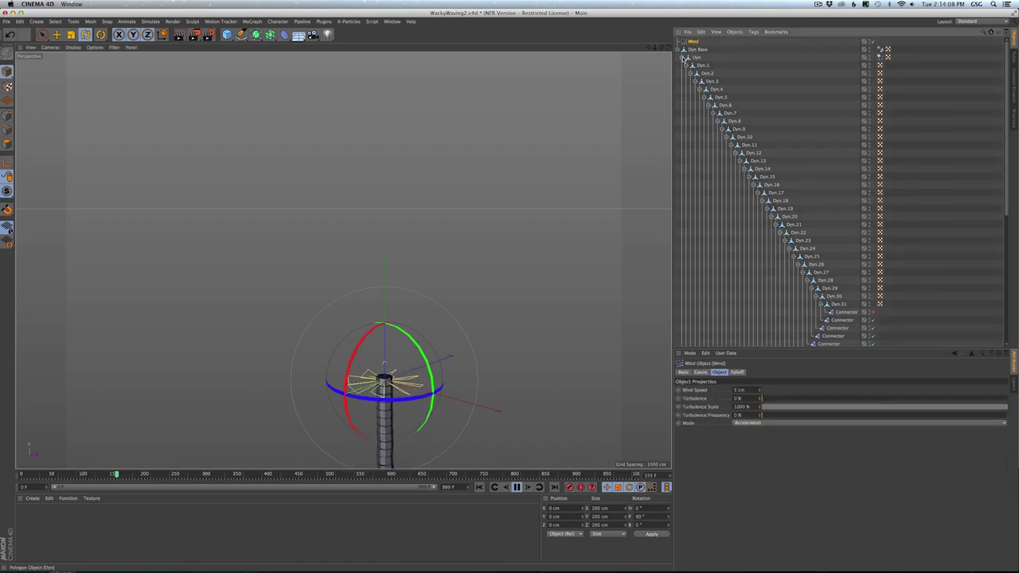
pyautogui.click(681, 58)
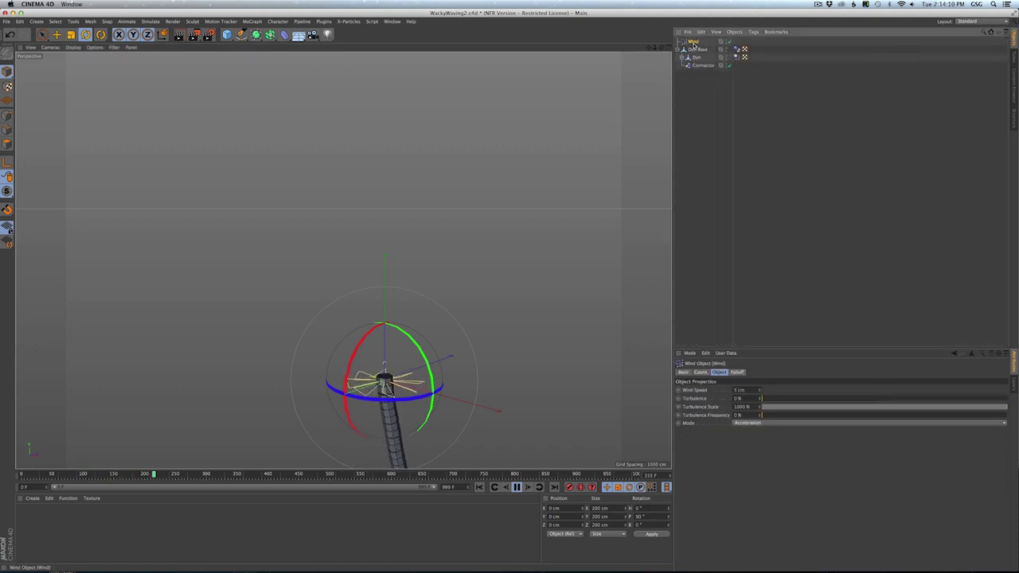
pyautogui.click(737, 389)
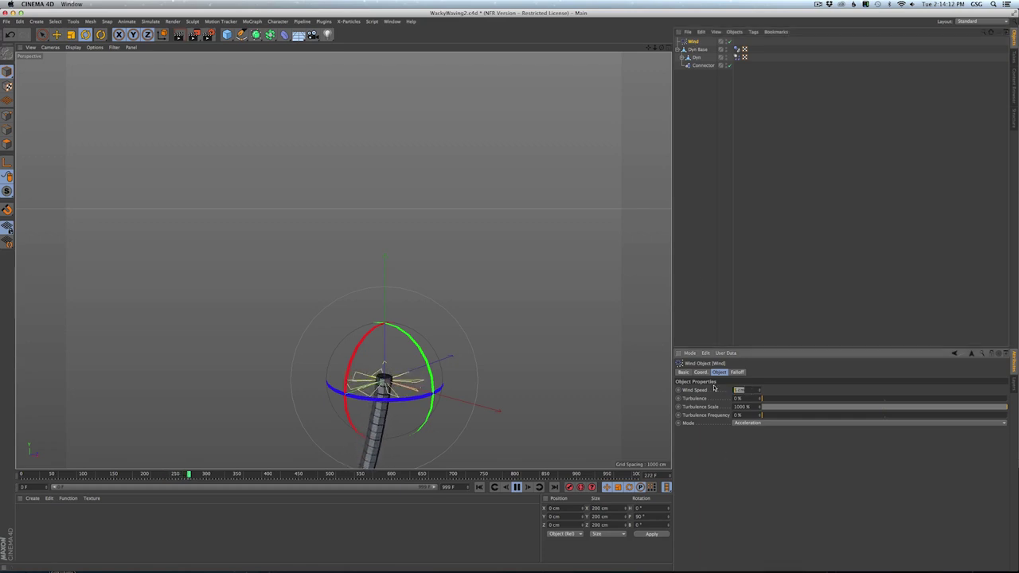
pyautogui.write('55')
pyautogui.press('Return')
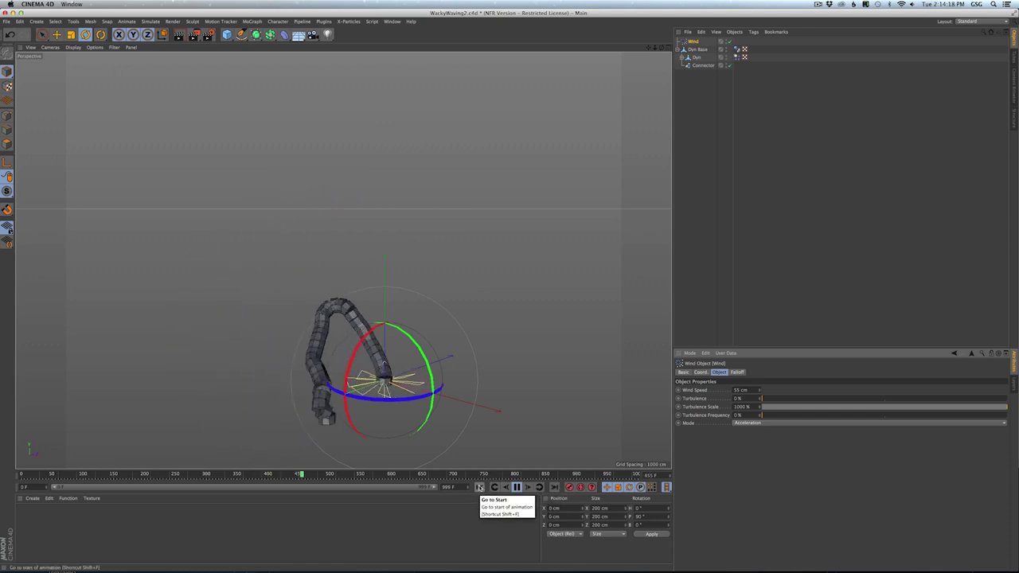
# - Return the running simulation to the start and raise the Wind object's Turbulence to 100 %
pyautogui.click(479, 487)
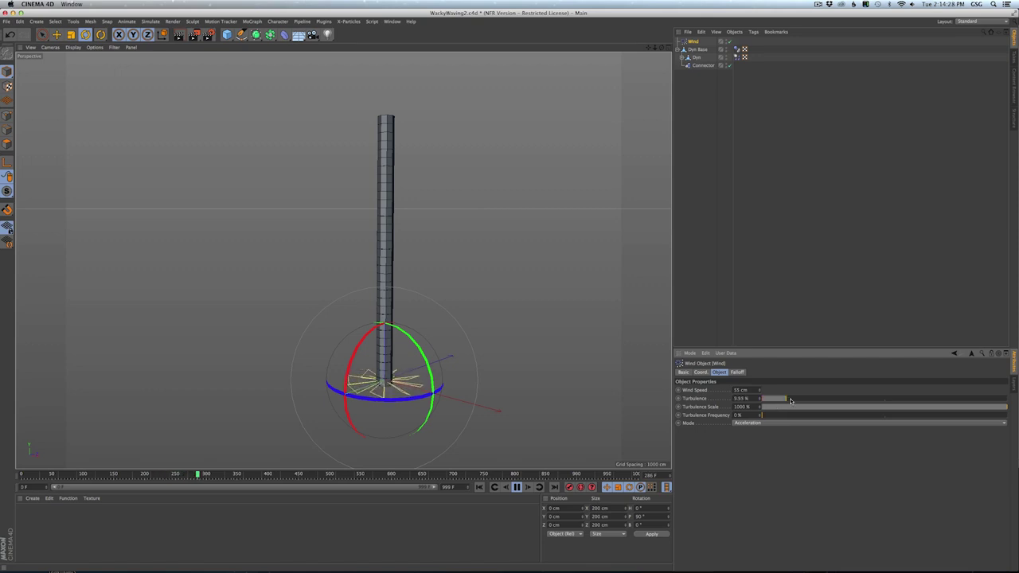
pyautogui.moveTo(810, 400); pyautogui.dragTo(1003, 410)
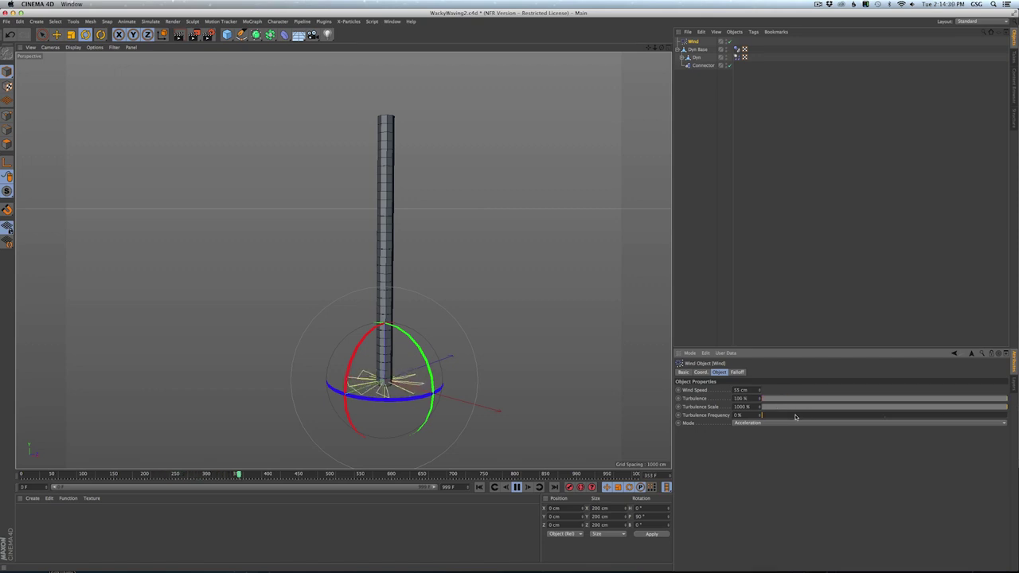
# - Set the Wind object's Turbulence Frequency to 98.3 % and Turbulence Scale to 230.18 %, and restart the simulation
pyautogui.moveTo(803, 420); pyautogui.dragTo(1003, 426)
pyautogui.moveTo(784, 404); pyautogui.dragTo(801, 409)
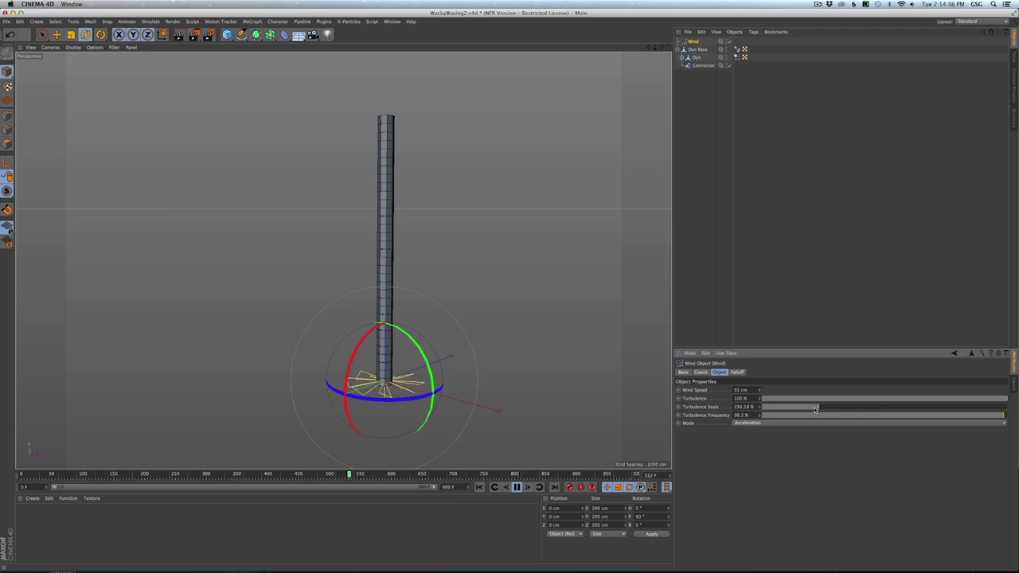
pyautogui.click(479, 487)
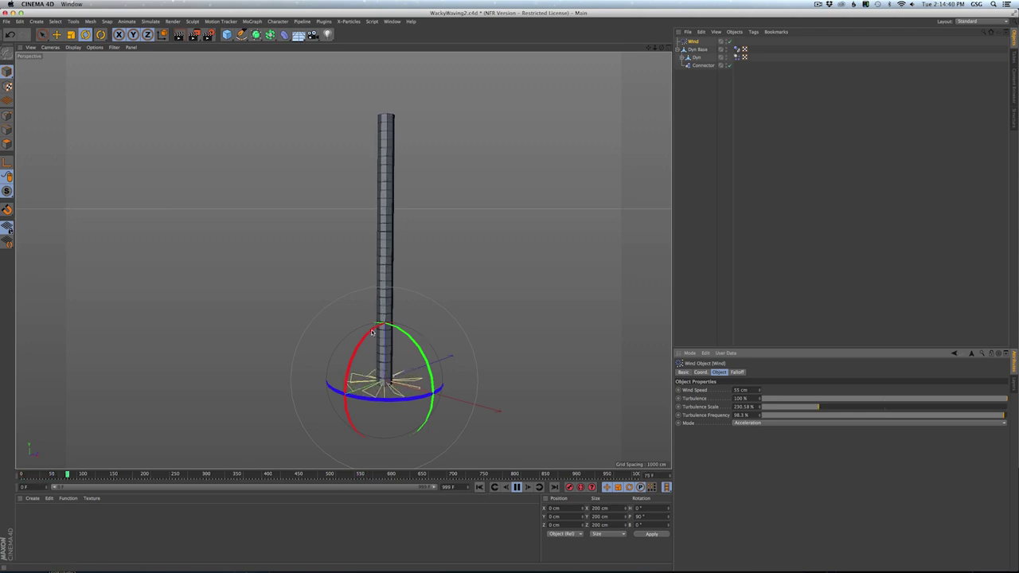
# - Try tilting the Wind object's pitch to about 100.6° during playback, rewind to frame 0 and restore the pitch to 90°
pyautogui.moveTo(376, 331); pyautogui.dragTo(365, 342)
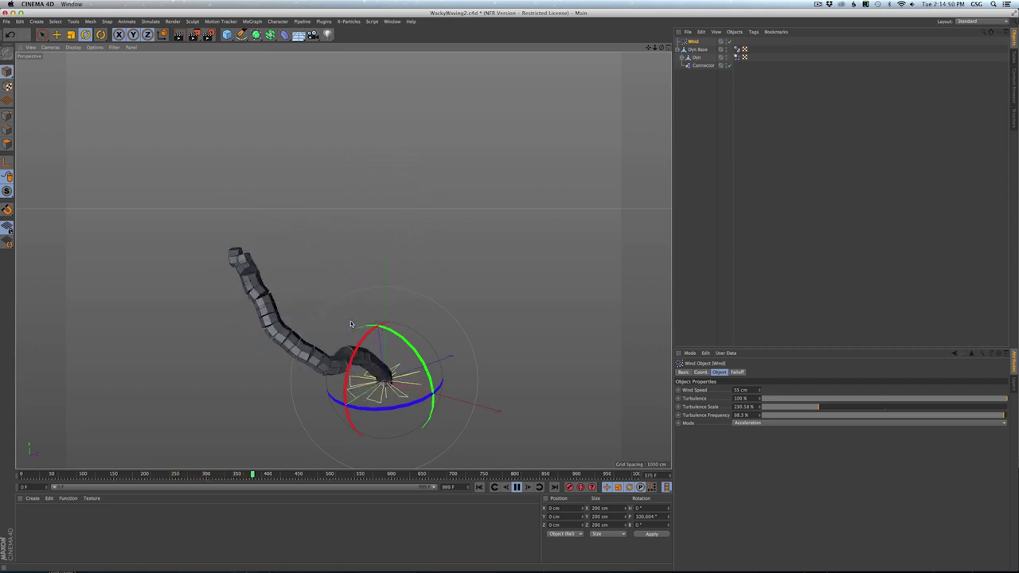
pyautogui.click(479, 488)
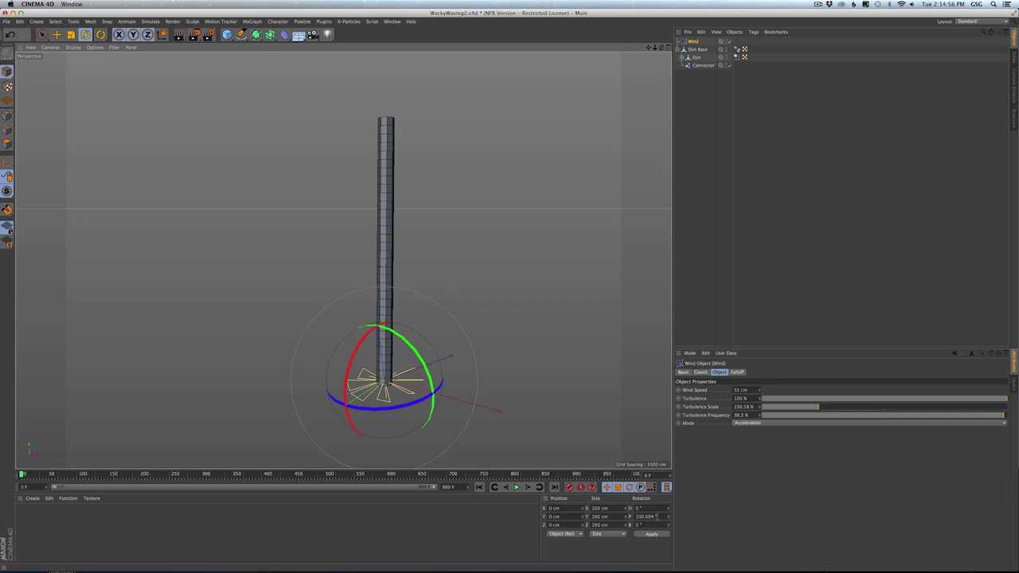
pyautogui.moveTo(657, 517); pyautogui.dragTo(575, 499)
pyautogui.write('90')
pyautogui.press('Return')
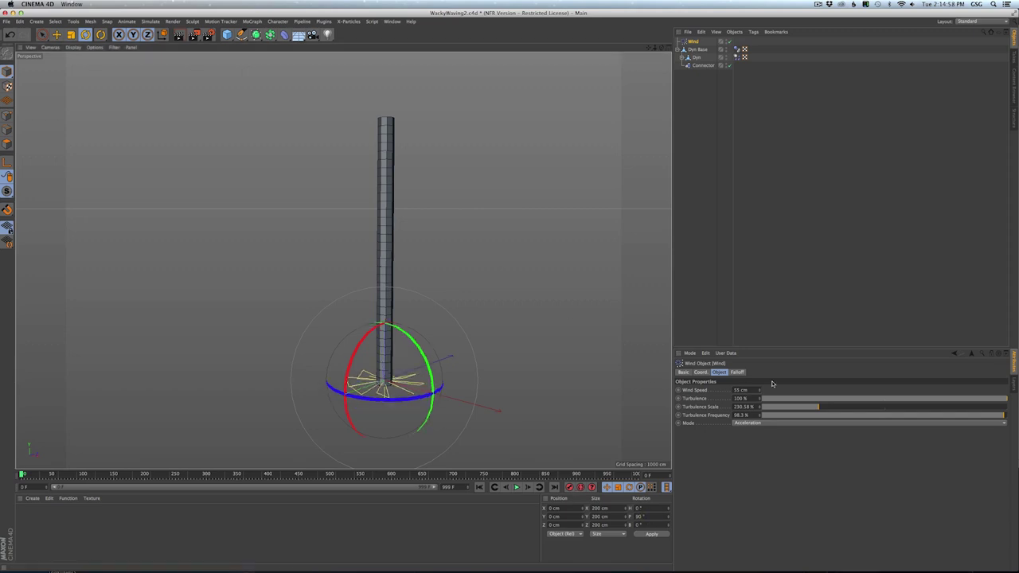
# - Set the Wind object's Turbulence to 0 % and add a Turbulence particle force object to the scene
pyautogui.moveTo(812, 399); pyautogui.dragTo(761, 399)
pyautogui.click(516, 487)
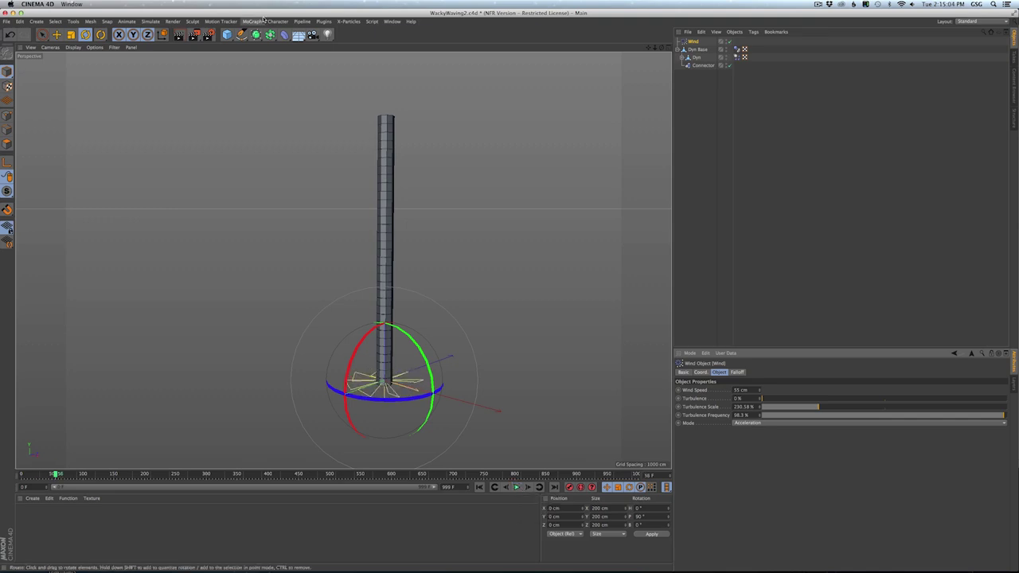
pyautogui.click(264, 19)
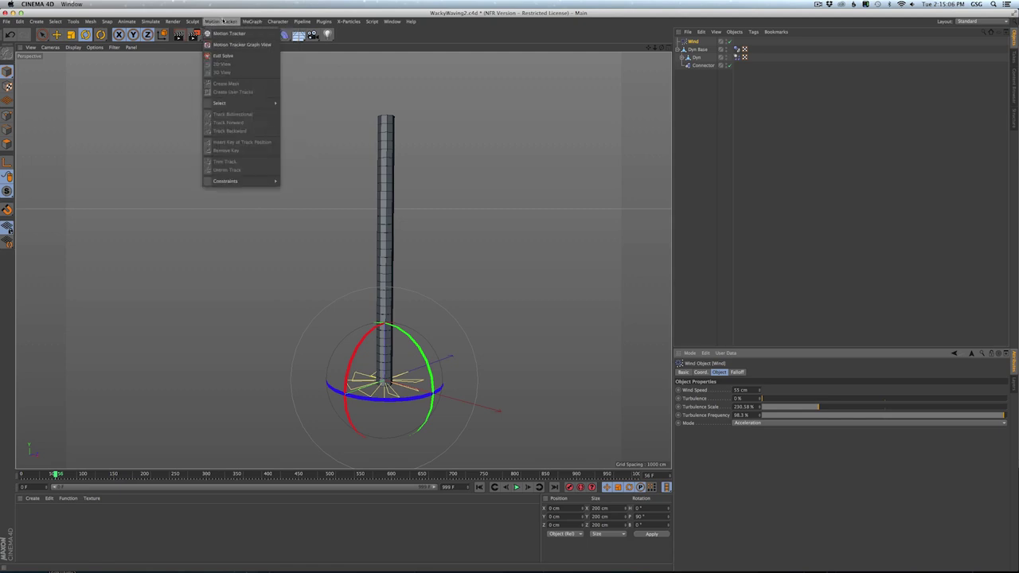
pyautogui.moveTo(156, 20)
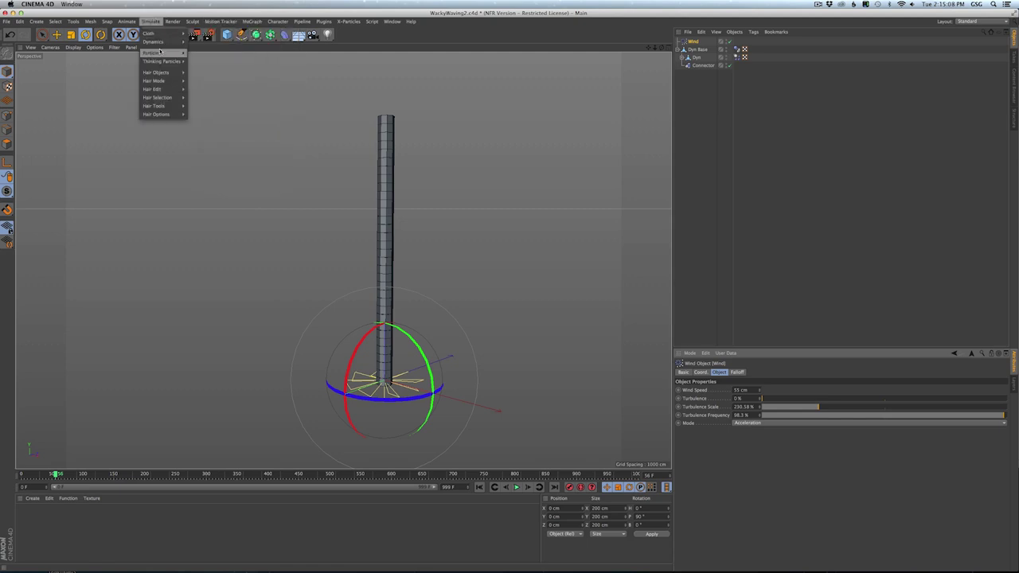
pyautogui.moveTo(162, 52)
pyautogui.click(224, 118)
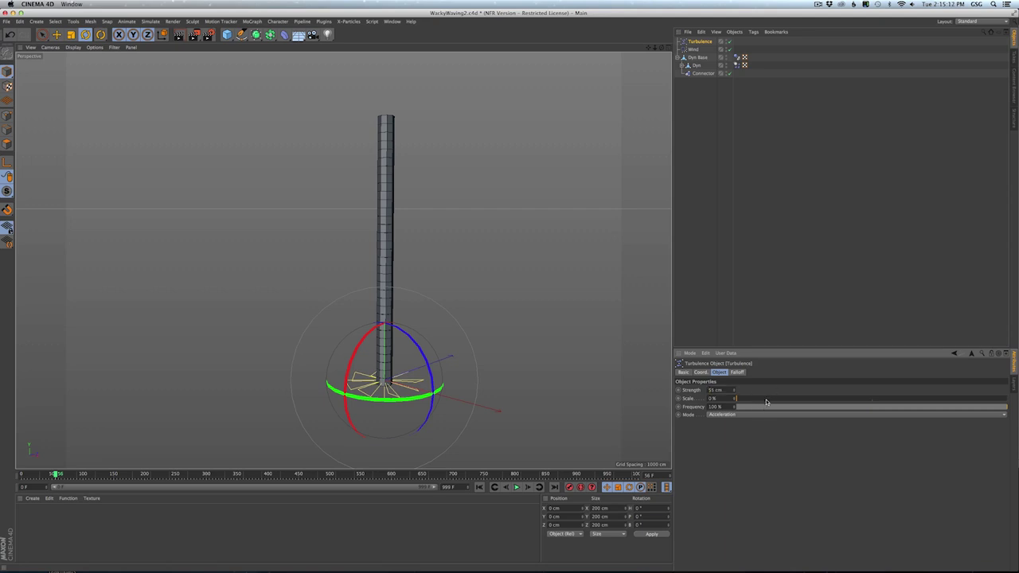
# - Preview the Turbulence object with Scale at 131.23 %, lower its Scale to 18.88 % and restart the simulation
pyautogui.moveTo(766, 402); pyautogui.dragTo(771, 398)
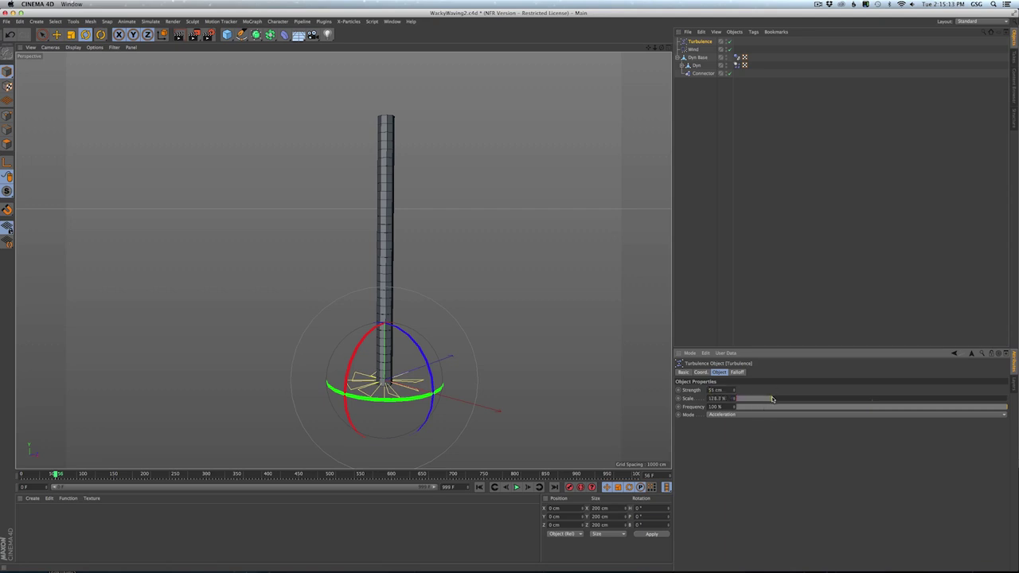
pyautogui.click(516, 488)
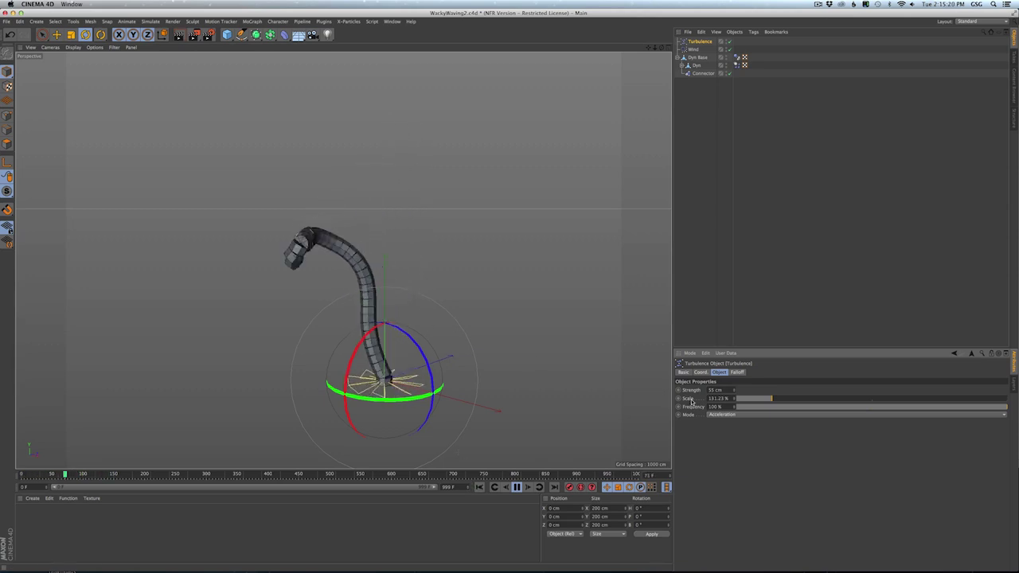
pyautogui.click(758, 400)
pyautogui.moveTo(741, 402); pyautogui.dragTo(740, 402)
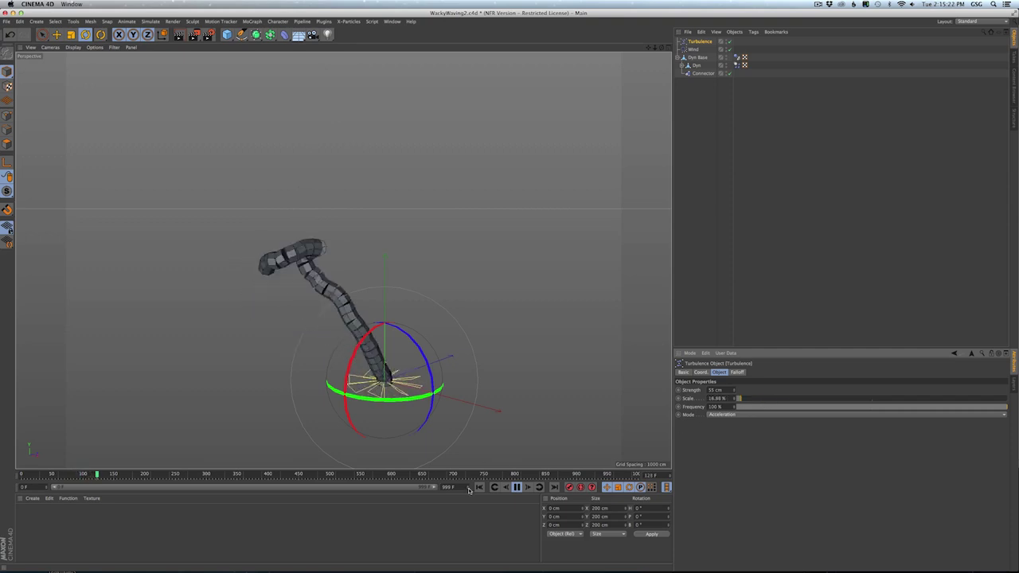
pyautogui.click(479, 487)
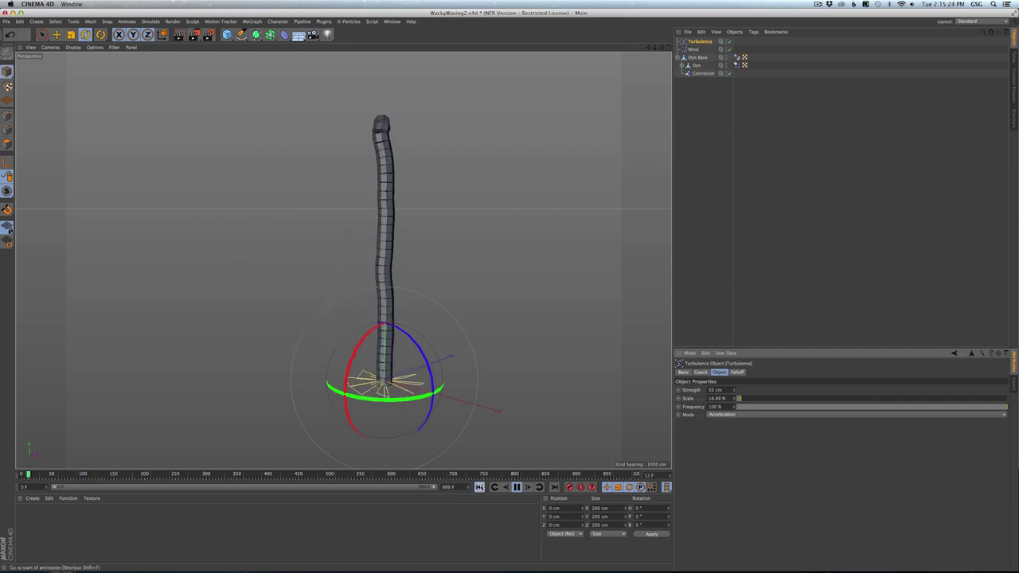
# - Raise the Turbulence object's Scale to 862.3 % and restart the running simulation
pyautogui.click(971, 398)
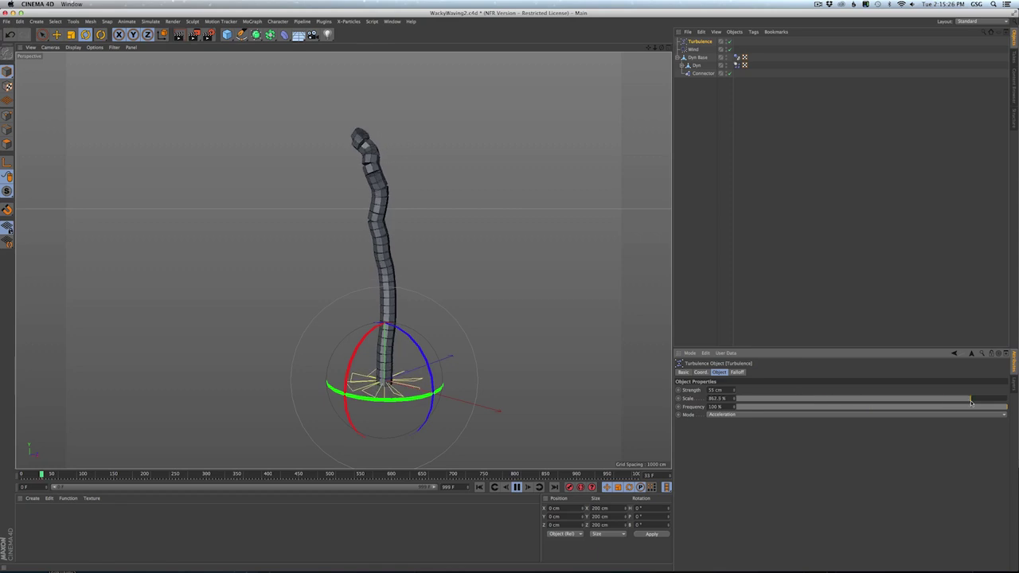
pyautogui.click(481, 487)
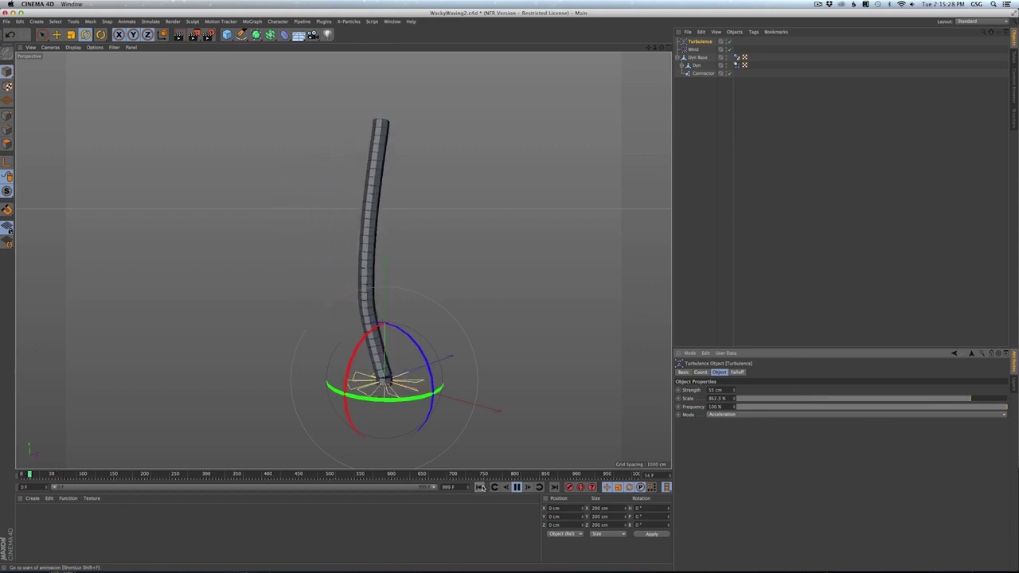
pyautogui.click(481, 487)
pyautogui.click(481, 487)
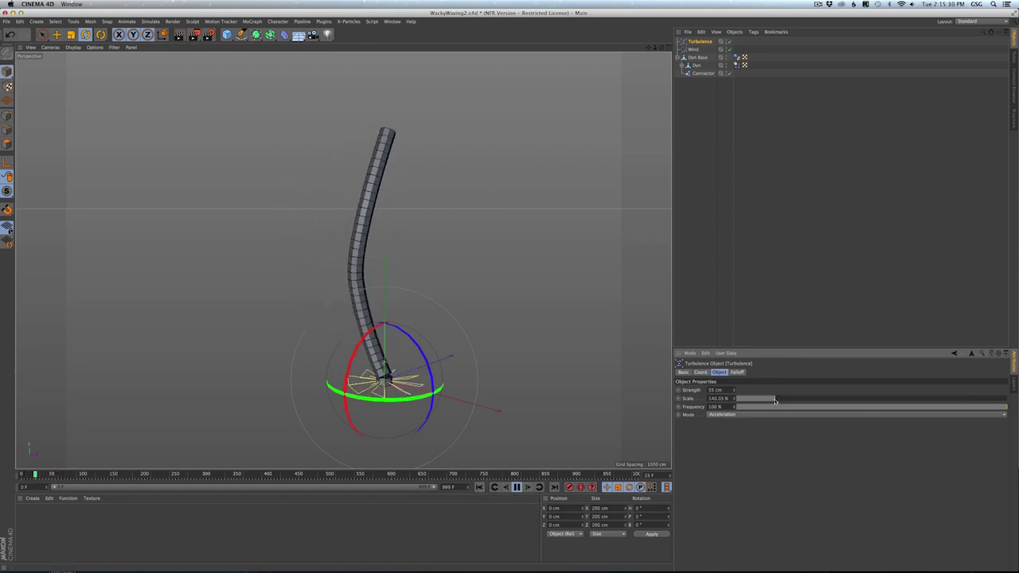
# - Set the Turbulence object's Scale to 122.43 %, preview the tube's motion from the start and rewind to frame 0
pyautogui.click(769, 398)
pyautogui.moveTo(773, 401); pyautogui.dragTo(769, 399)
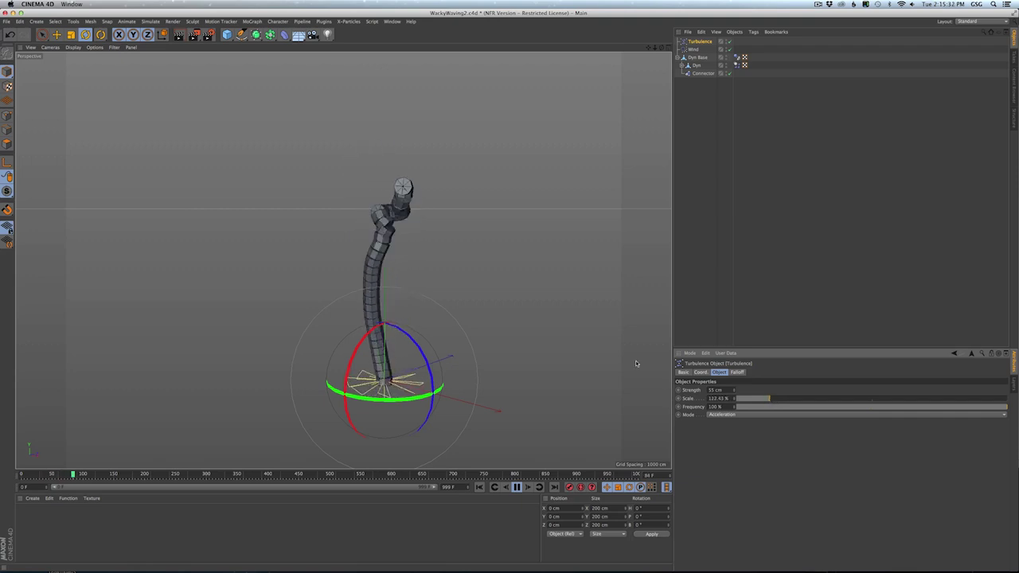
pyautogui.click(479, 488)
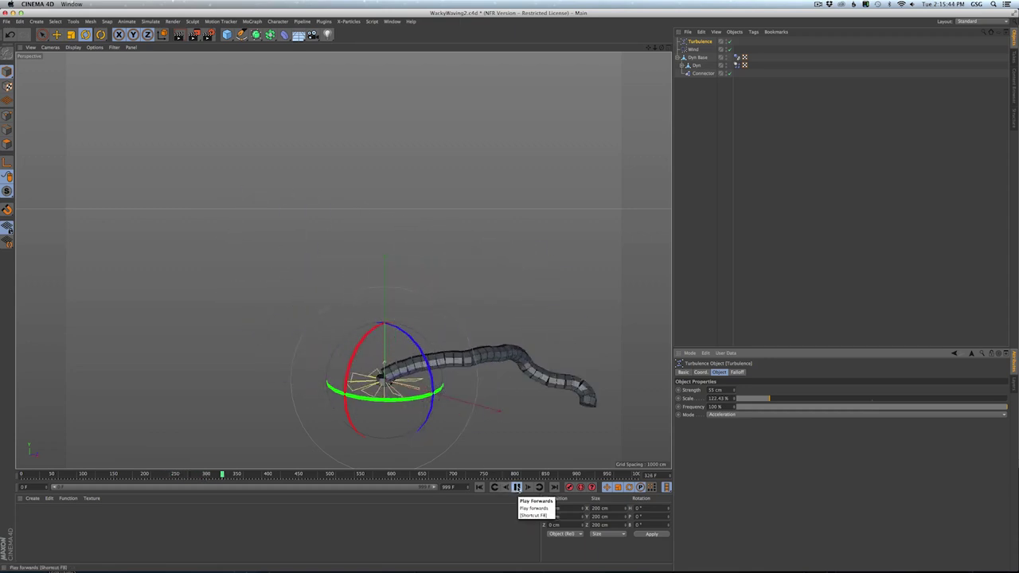
pyautogui.click(517, 487)
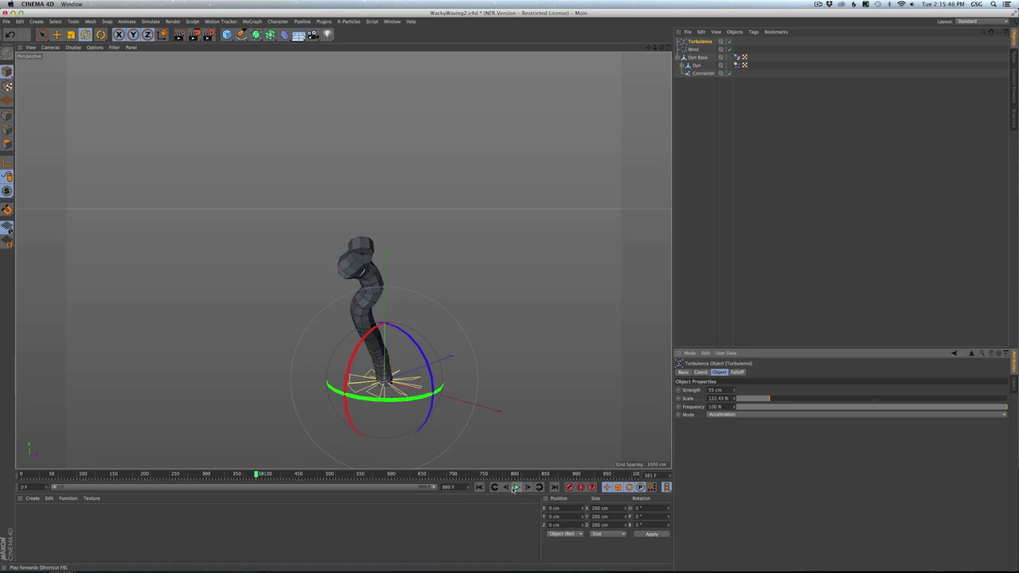
pyautogui.click(480, 488)
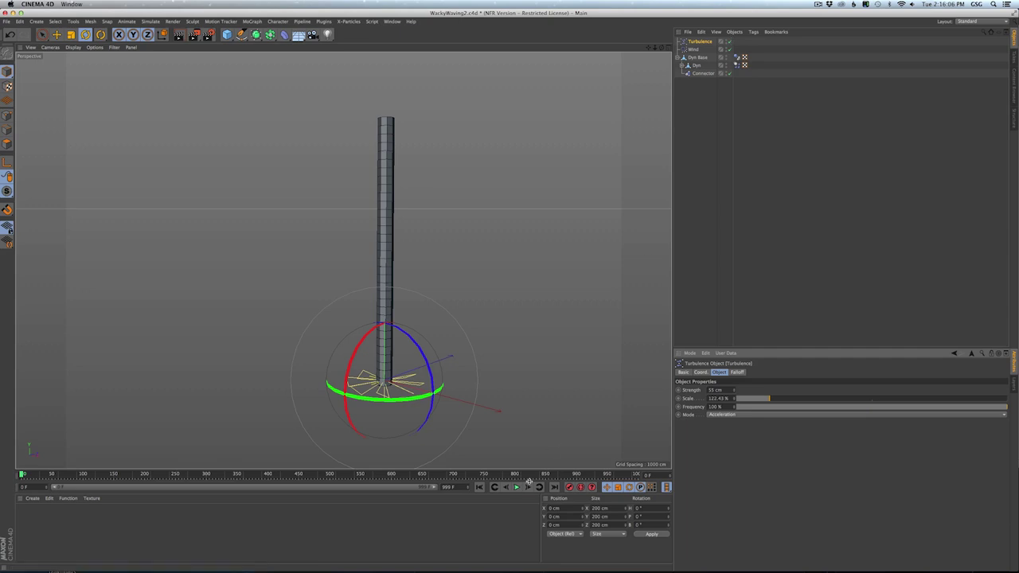
# - Play the simulation again with the combined Wind and Turbulence forces, stop it and return to frame 0
pyautogui.click(516, 487)
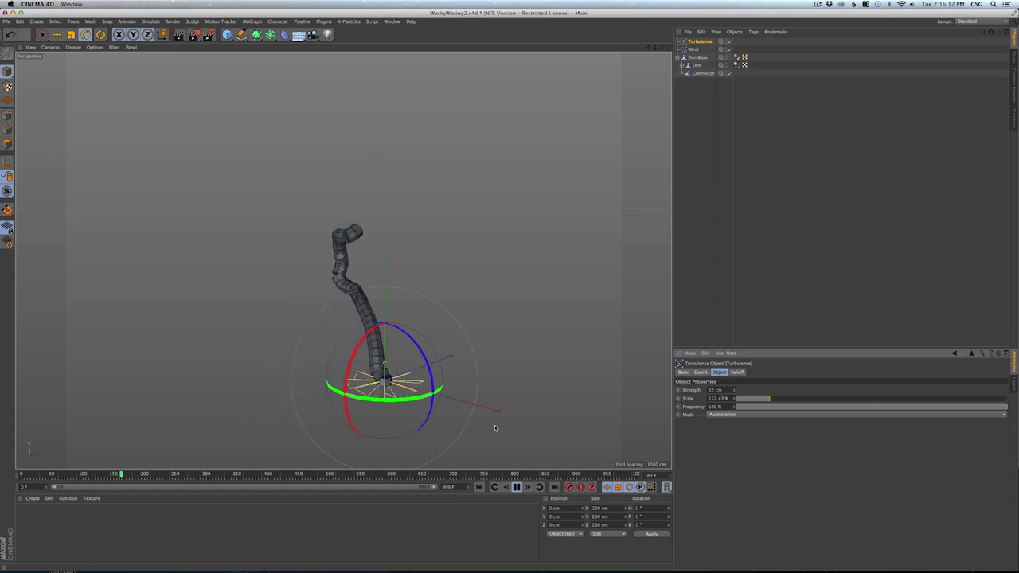
pyautogui.click(516, 487)
pyautogui.click(478, 487)
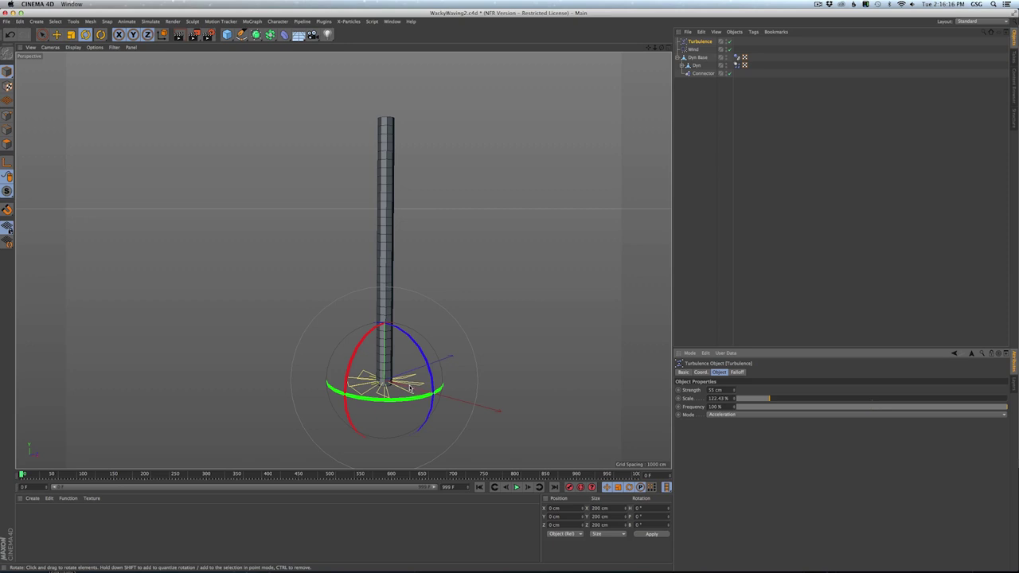
# - Give the Wind object a Sphere falloff with Scale 200 % and Falloff 73 %
pyautogui.click(694, 50)
pyautogui.click(738, 372)
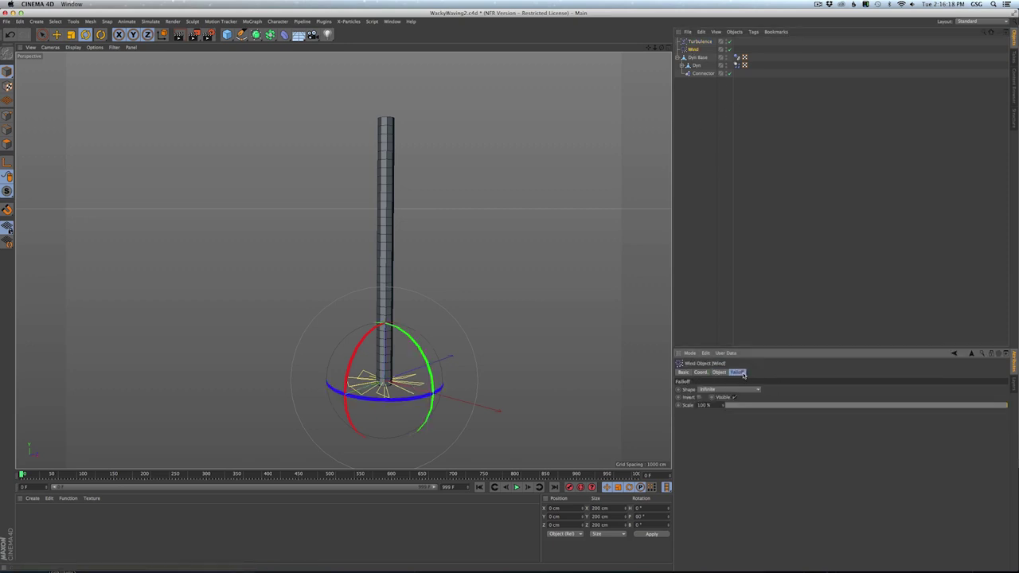
pyautogui.click(732, 388)
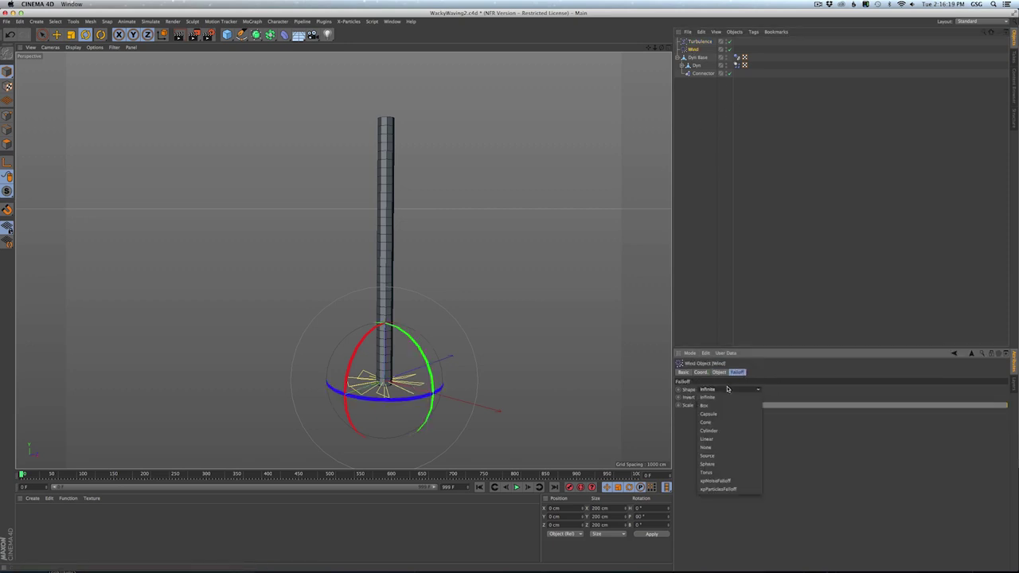
pyautogui.click(730, 463)
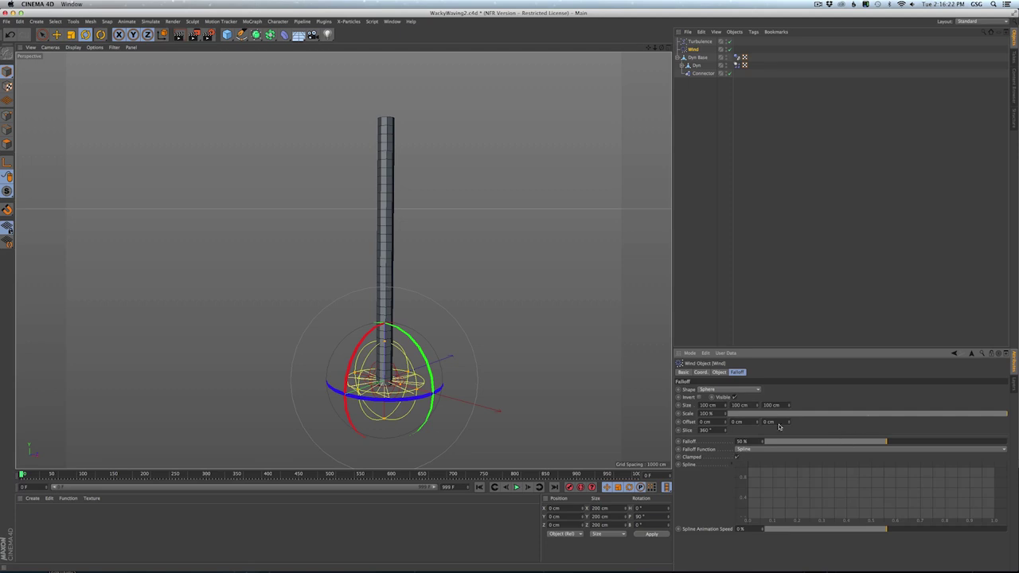
pyautogui.write('2')
pyautogui.click(788, 392)
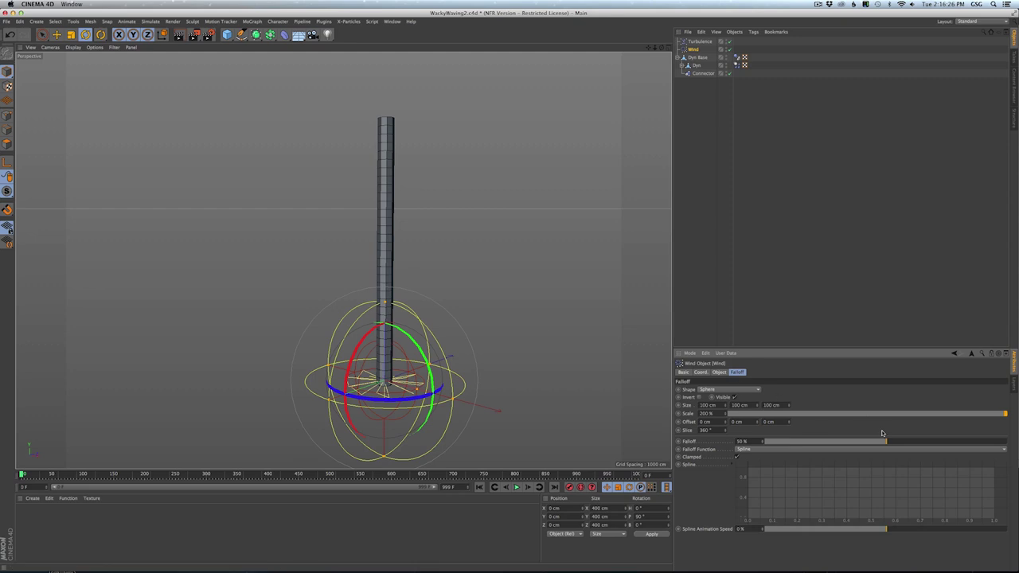
pyautogui.moveTo(886, 441); pyautogui.dragTo(942, 443)
# - Preview the simulation with the Wind's spherical falloff, stop playback and rewind to frame 0
pyautogui.click(516, 487)
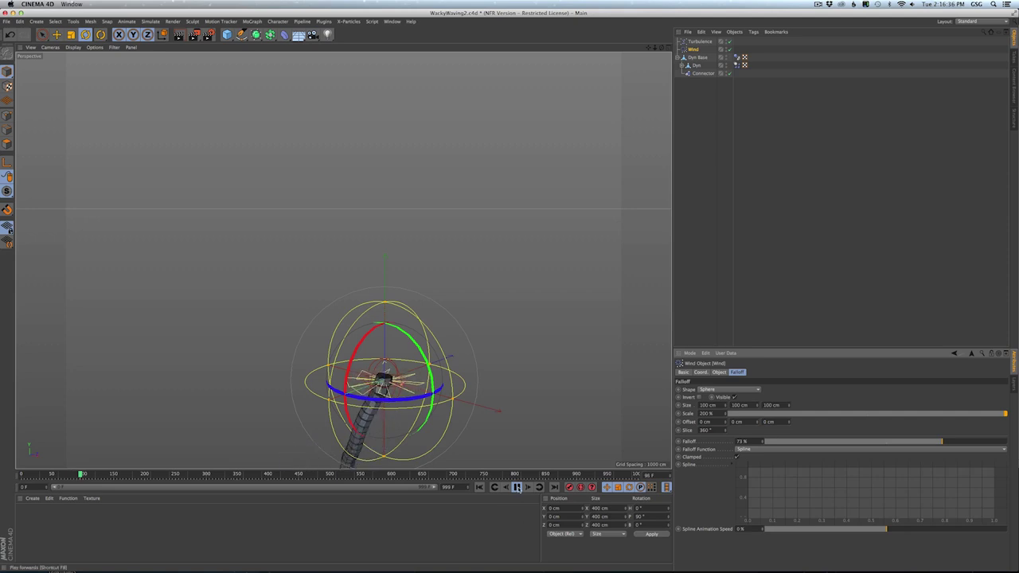
pyautogui.click(516, 487)
pyautogui.click(479, 486)
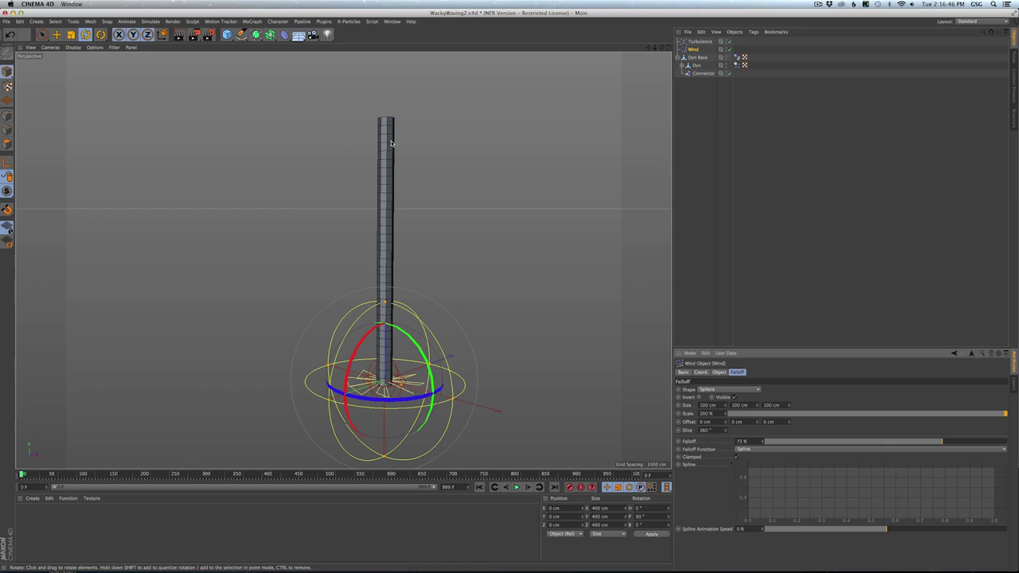
# - Expand the Dyn hierarchy, select the segments from Dyn Base through Dyn.31 and create a MoGraph Tracer
pyautogui.click(682, 65)
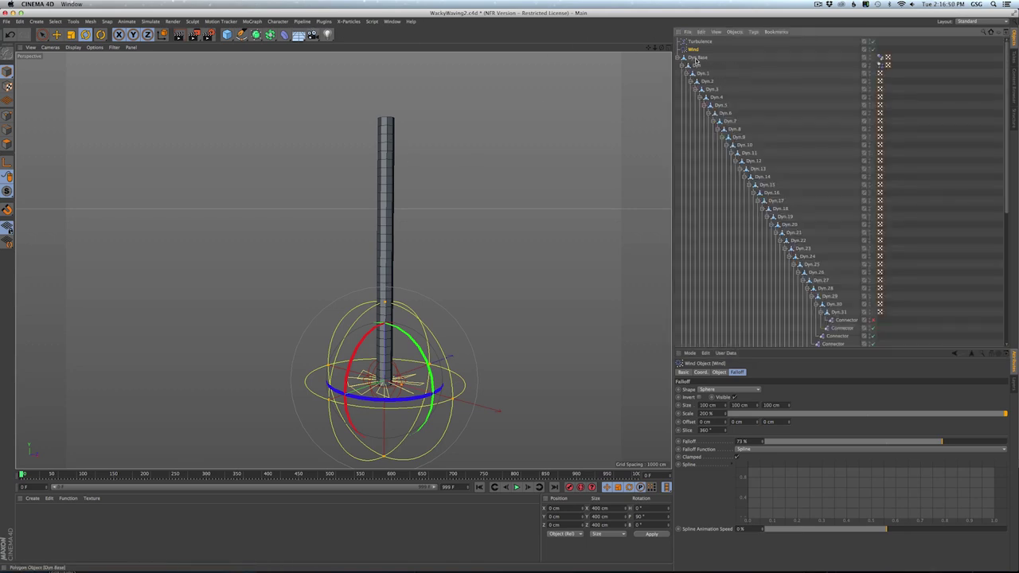
pyautogui.click(695, 58)
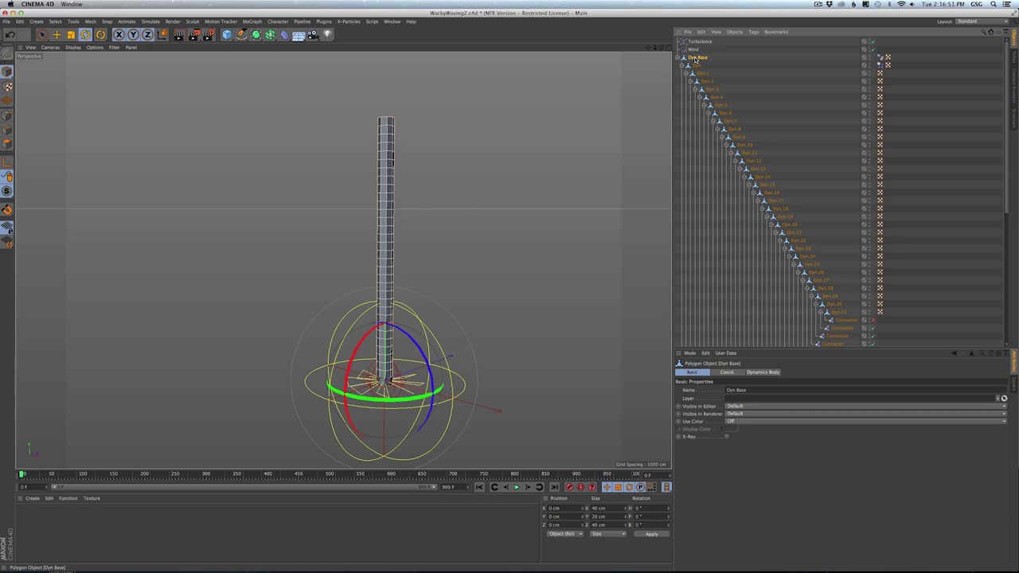
pyautogui.keyDown('shift'); pyautogui.click(836, 313); pyautogui.keyUp('shift')
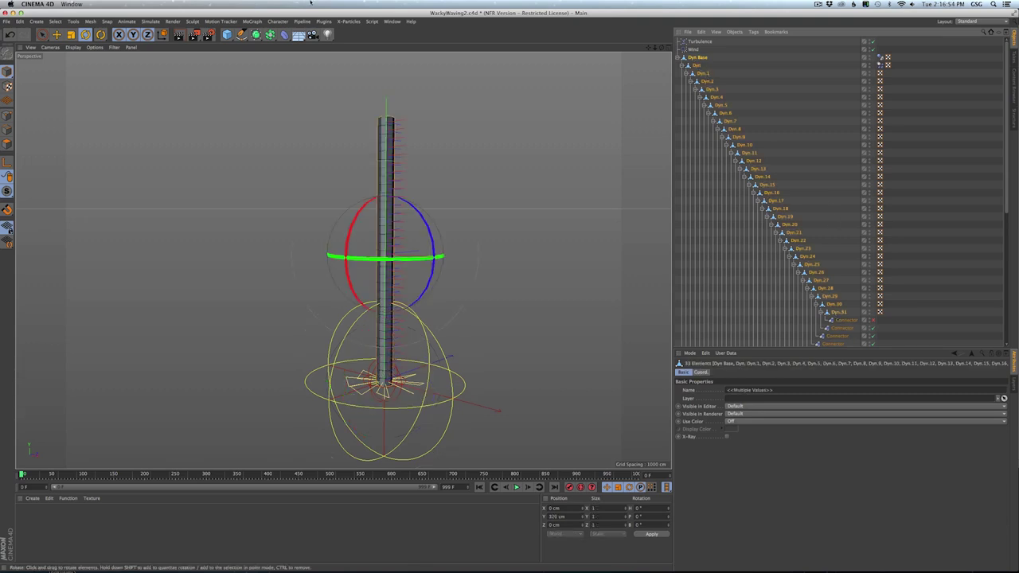
pyautogui.click(252, 22)
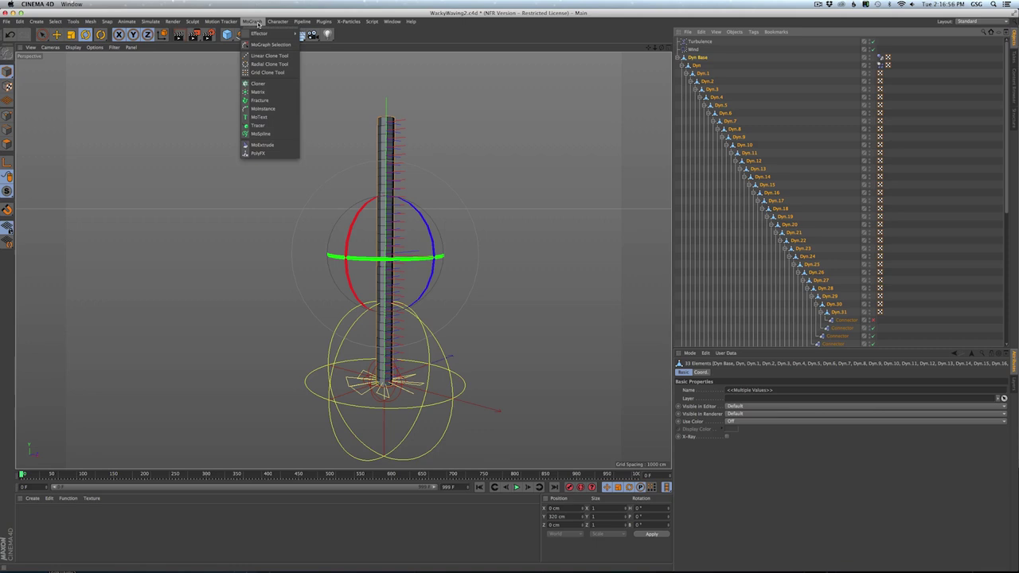
pyautogui.click(266, 126)
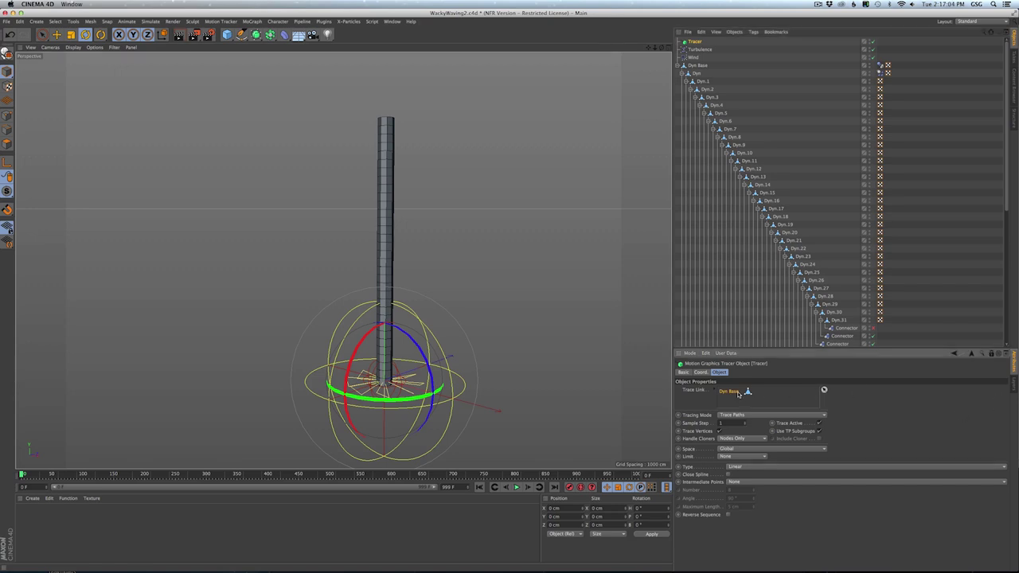
# - Remove Dyn Base from the Tracer's Trace Link and add all segments from Dyn Base through Dyn.31 to it
pyautogui.press('Delete')
pyautogui.click(695, 66)
pyautogui.keyDown('shift'); pyautogui.click(834, 321); pyautogui.keyUp('shift')
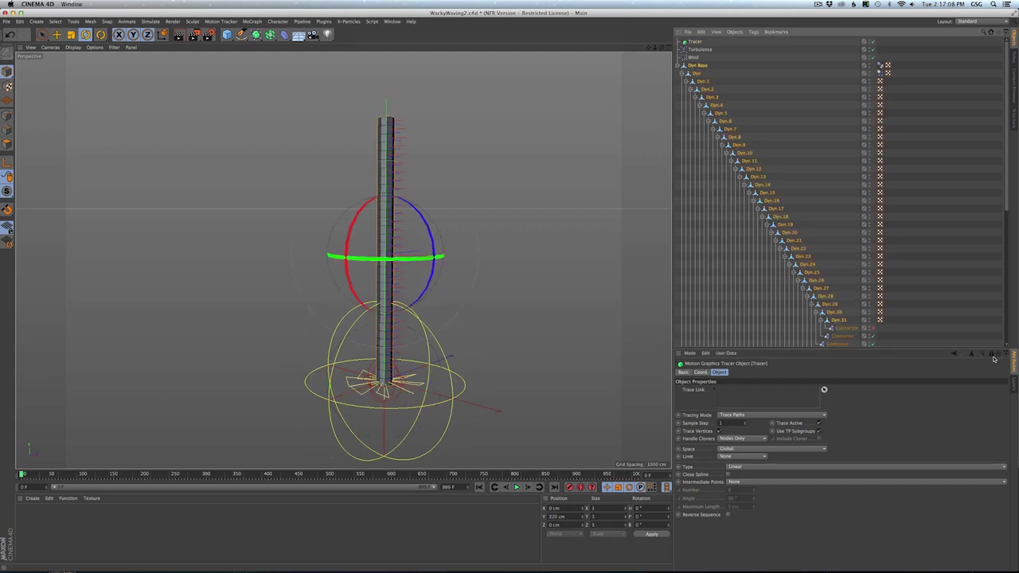
pyautogui.moveTo(700, 81)
pyautogui.mouseDown()
pyautogui.moveTo(690, 66)
pyautogui.moveTo(796, 371)
pyautogui.moveTo(748, 399)
pyautogui.mouseUp()
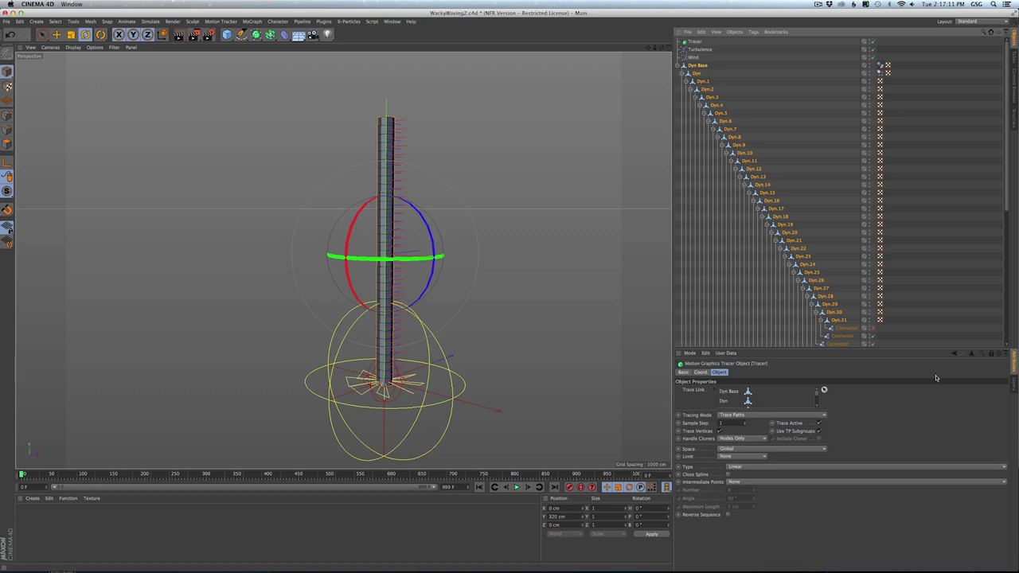
# - Unlock the attributes display, select the Tracer and play the simulation to preview its traced paths
pyautogui.click(990, 353)
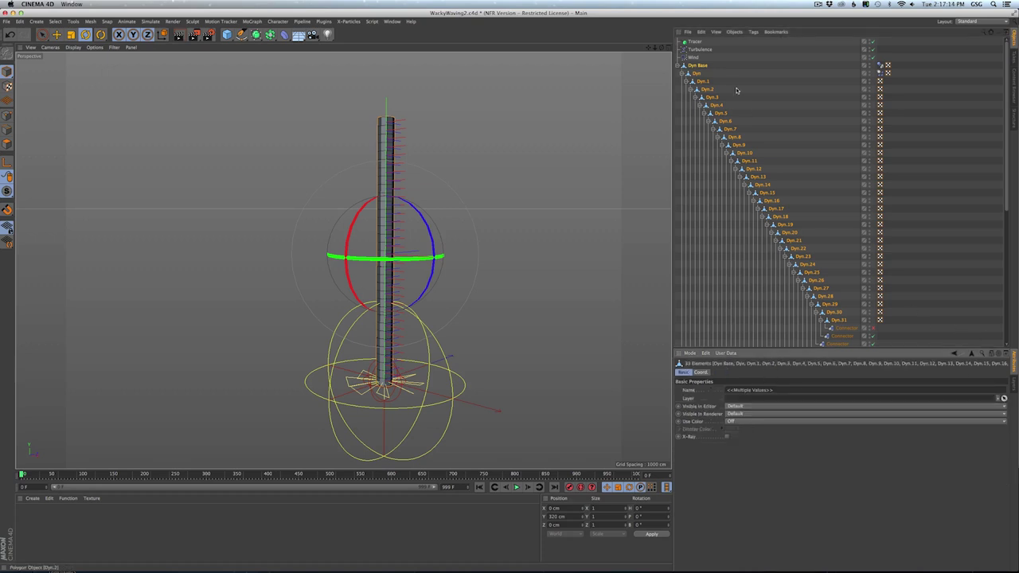
pyautogui.click(693, 43)
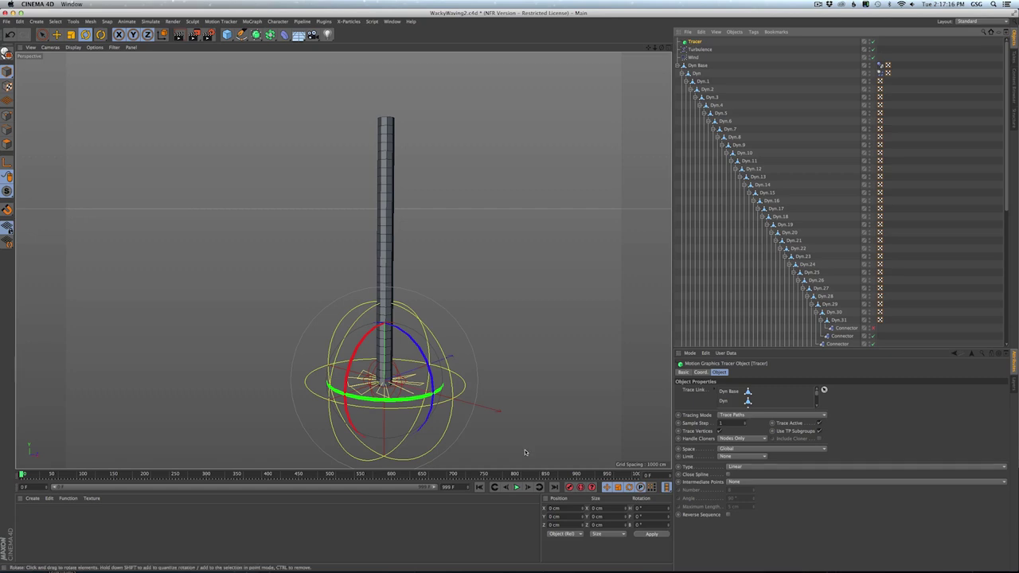
pyautogui.click(517, 487)
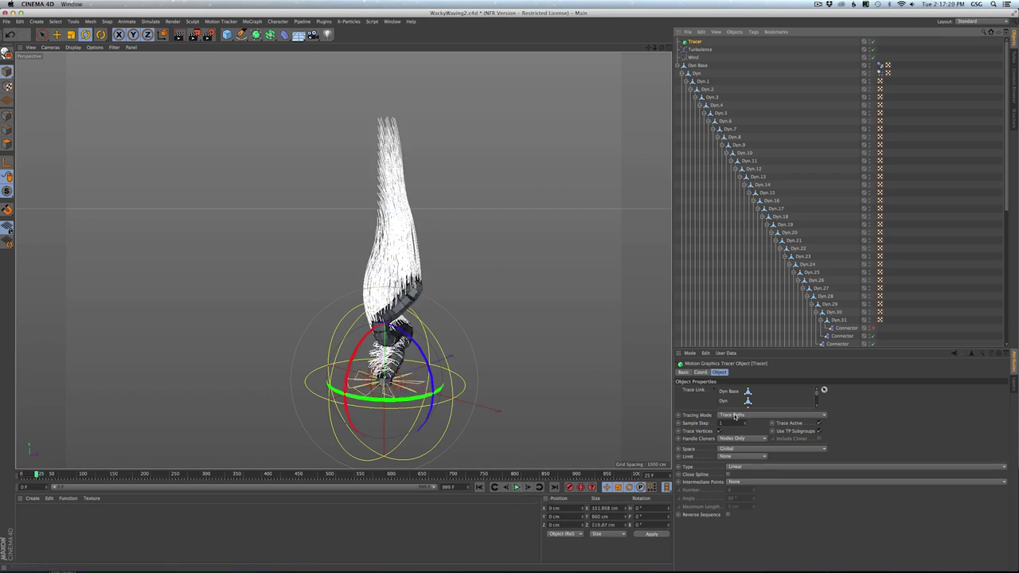
# - Turn off Trace Vertices on the Tracer and replay the simulation from frame 0
pyautogui.click(721, 431)
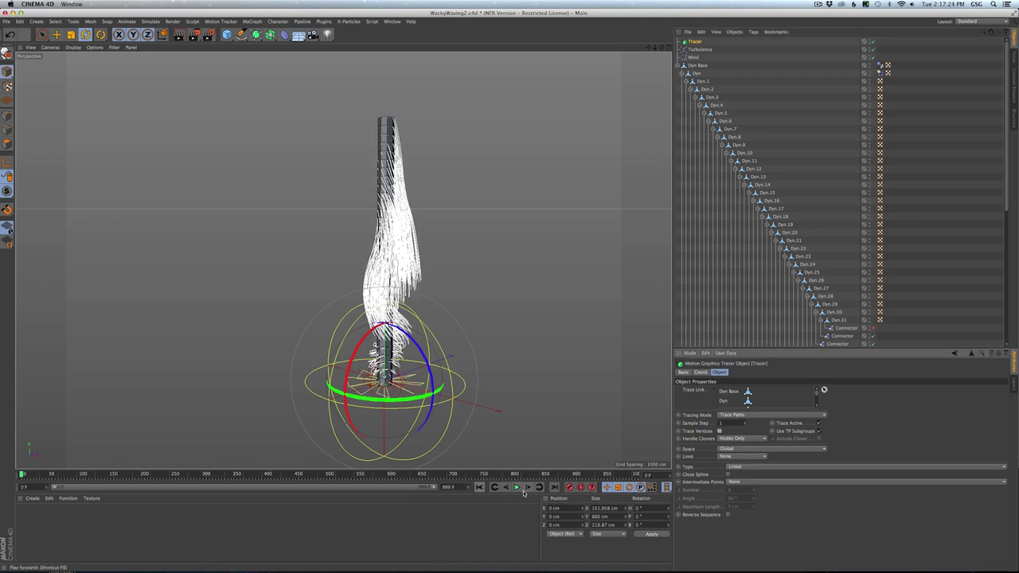
pyautogui.click(479, 486)
pyautogui.click(517, 487)
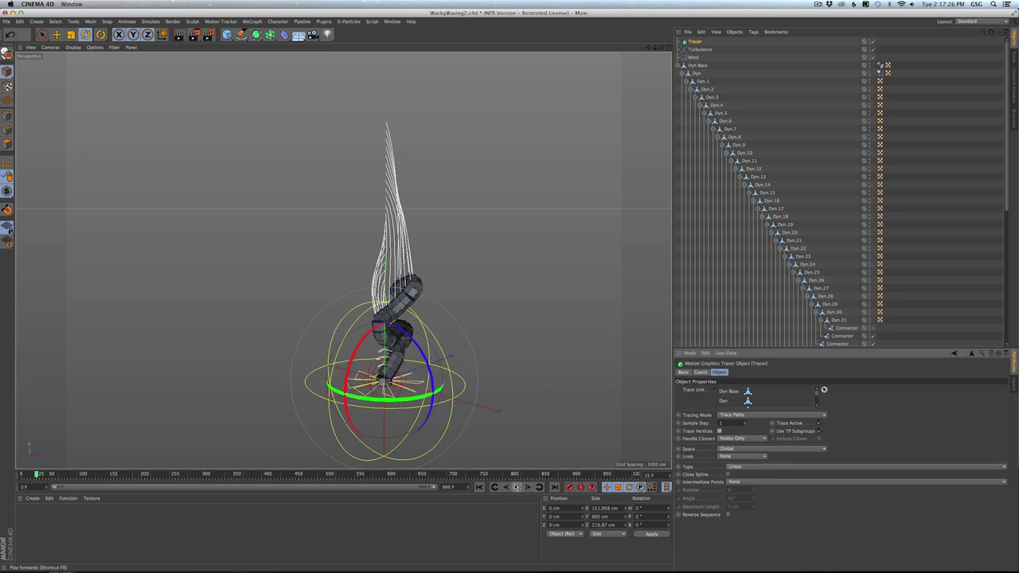
# - Set the Tracer's Tracing Mode to Connect All Objects, replay the simulation and rewind to frame 0
pyautogui.click(747, 415)
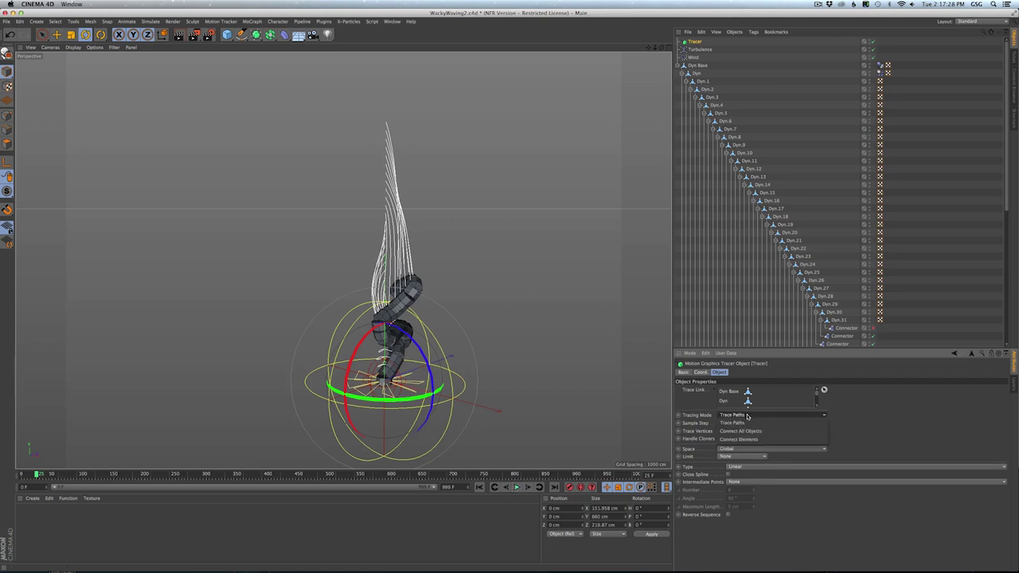
pyautogui.click(744, 432)
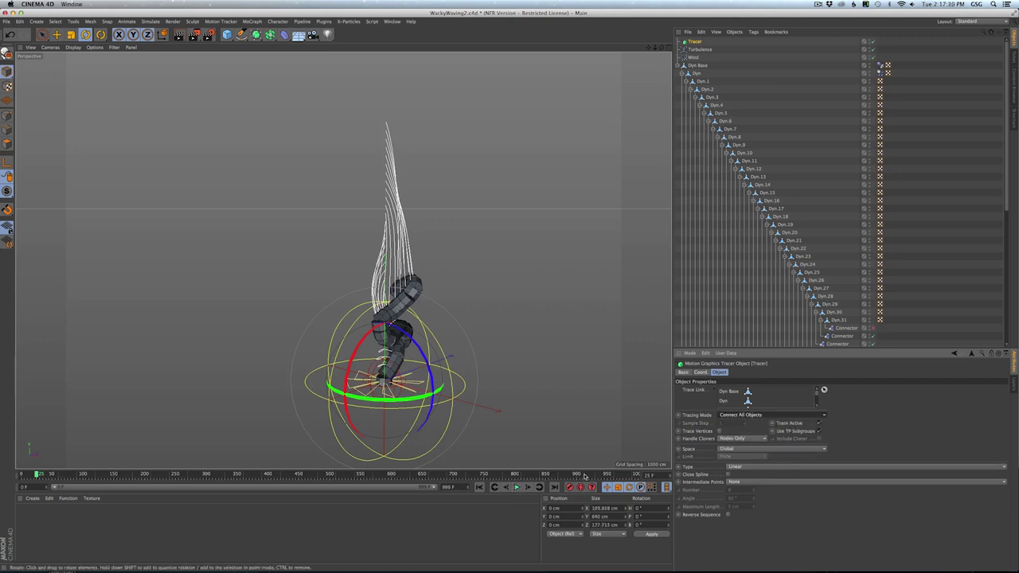
pyautogui.click(478, 487)
pyautogui.click(517, 487)
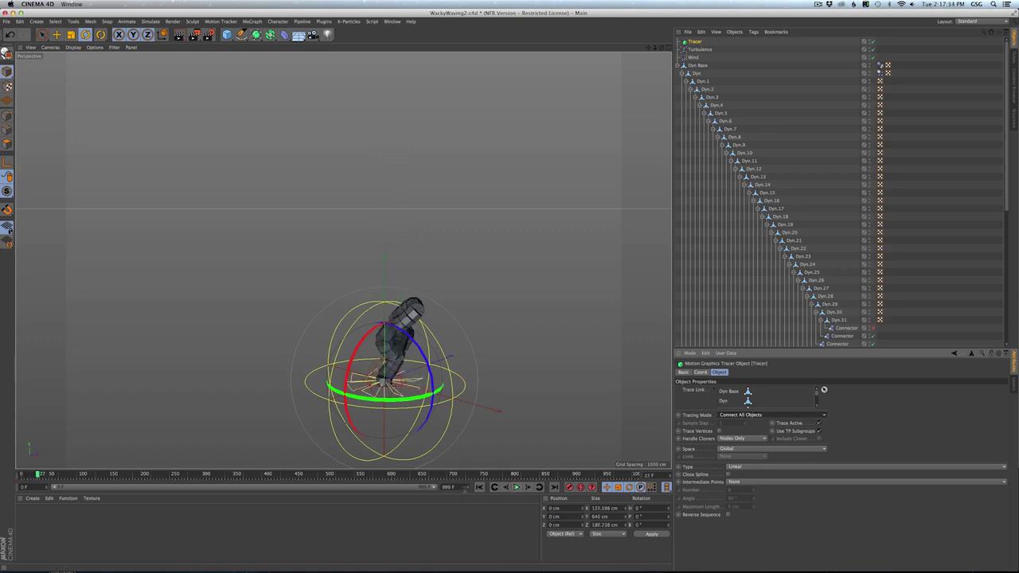
pyautogui.click(478, 487)
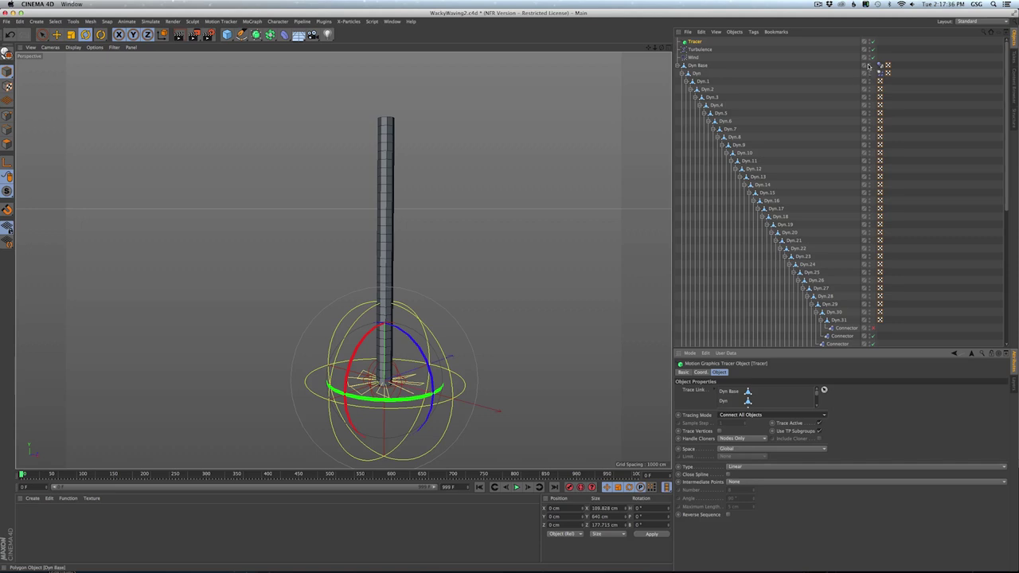
# - Hide Dyn Base in the viewport and renderer, preview the traced spline on its own and rewind to frame 0
pyautogui.doubleClick(870, 65)
pyautogui.click(907, 120)
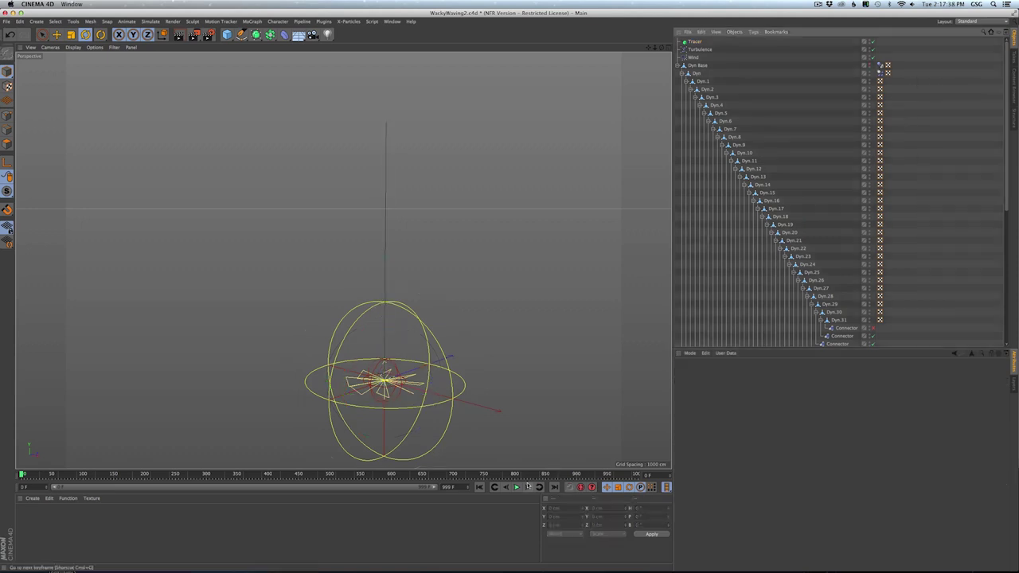
pyautogui.click(517, 487)
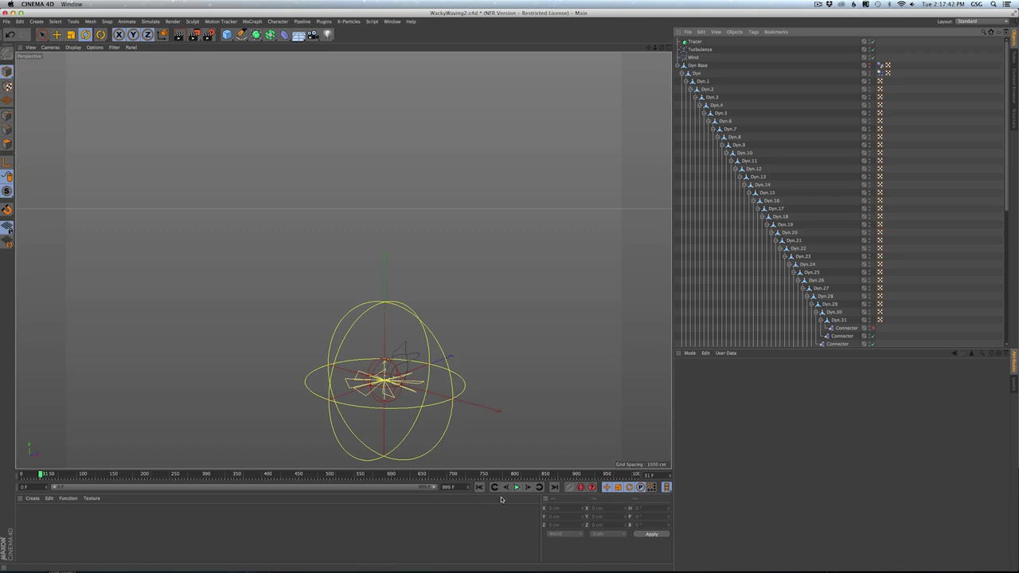
pyautogui.click(478, 487)
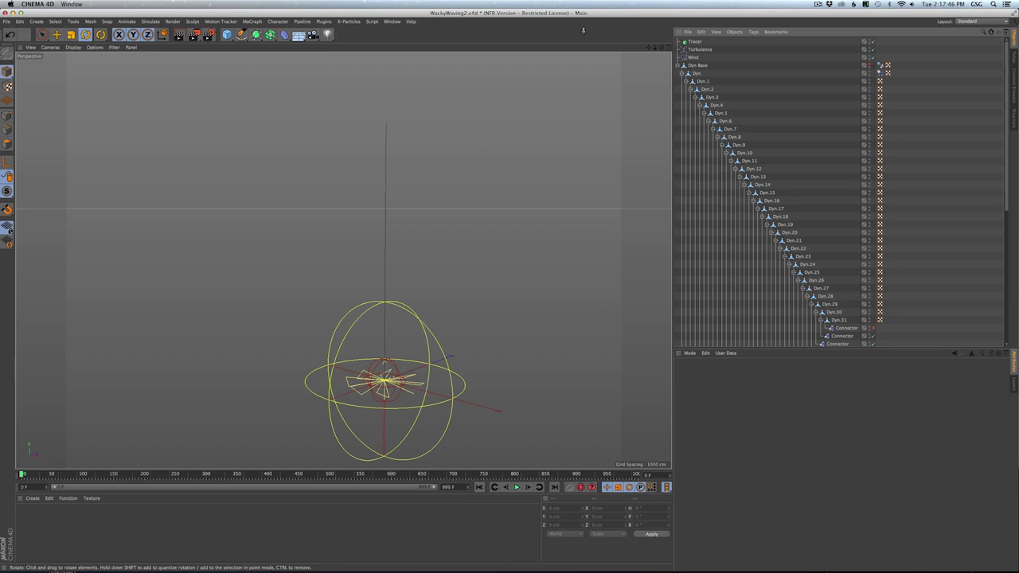
# - Collapse the Dyn Base hierarchy and reorder the objects so Tracer, Wind and Turbulence follow beneath it
pyautogui.click(677, 65)
pyautogui.moveTo(694, 41); pyautogui.dragTo(698, 94)
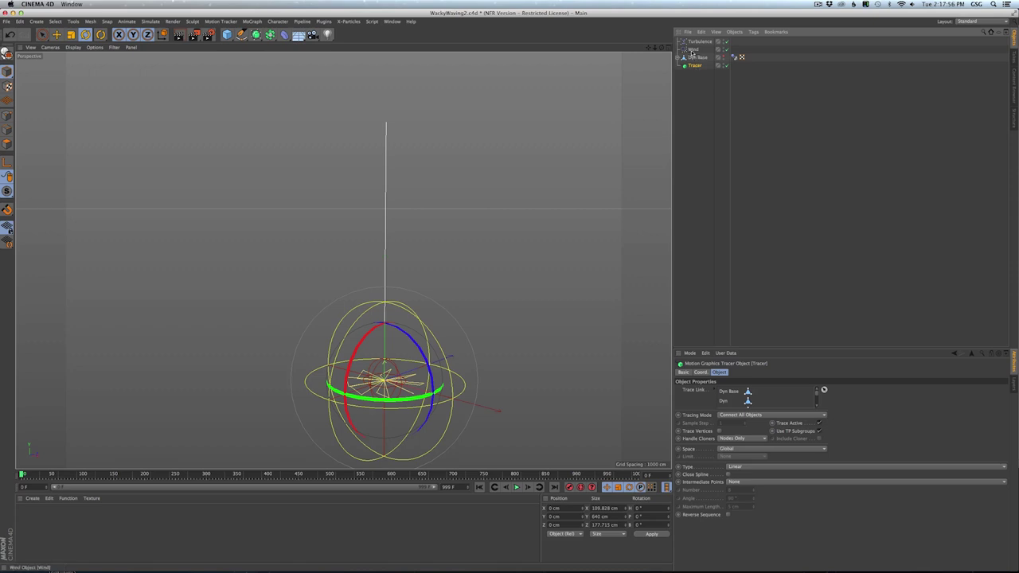
pyautogui.moveTo(692, 51); pyautogui.dragTo(694, 86)
pyautogui.moveTo(700, 43); pyautogui.dragTo(702, 91)
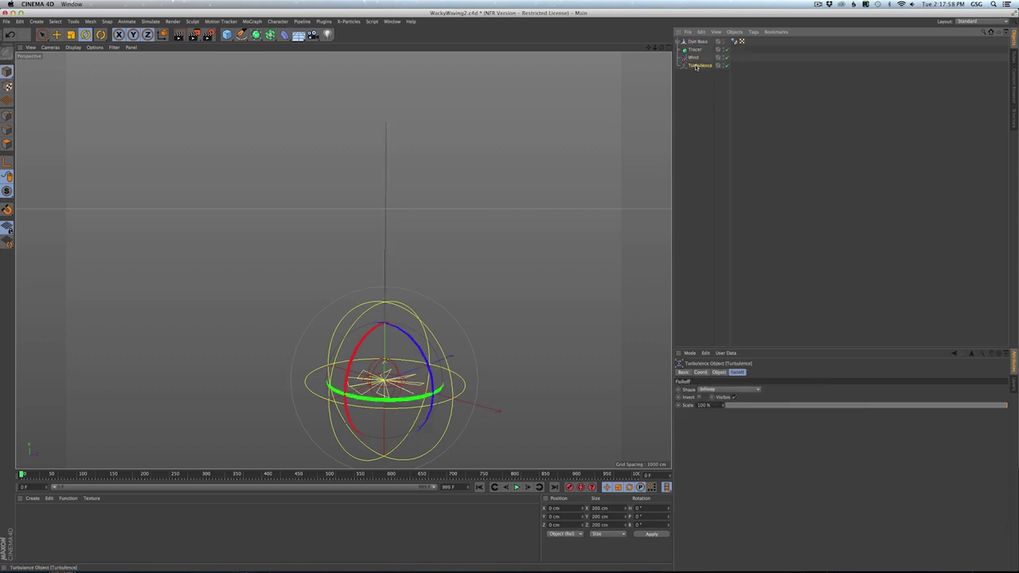
# - Add an Align to Spline tag to the Wind object with the Tracer as its Spline Path
pyautogui.click(693, 57)
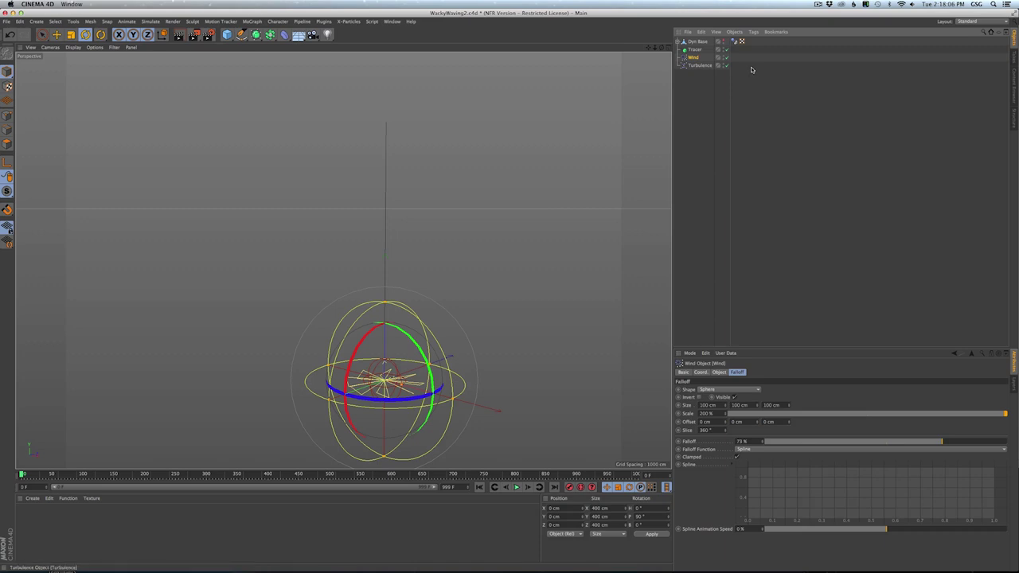
pyautogui.rightClick(691, 61)
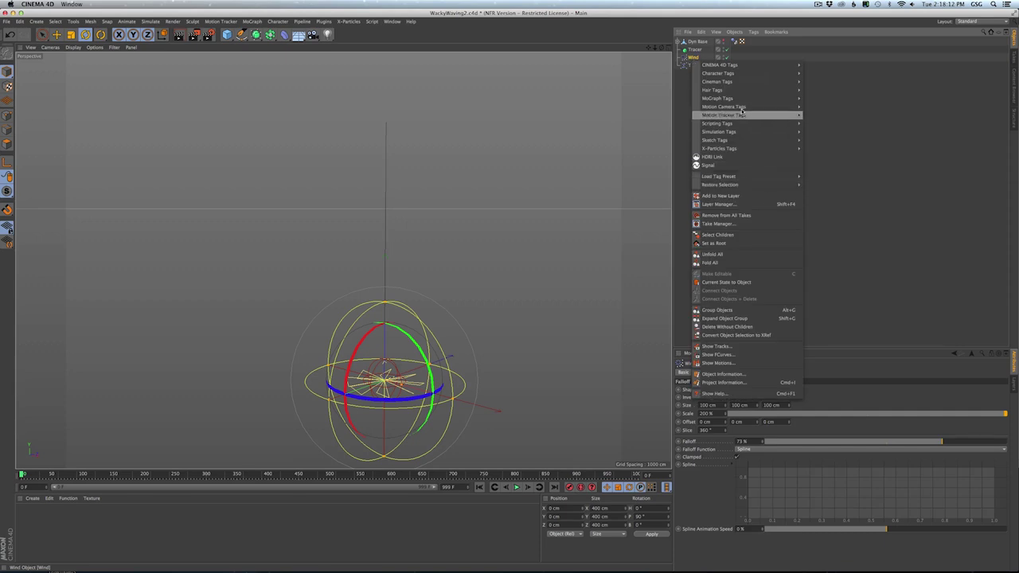
pyautogui.moveTo(743, 76)
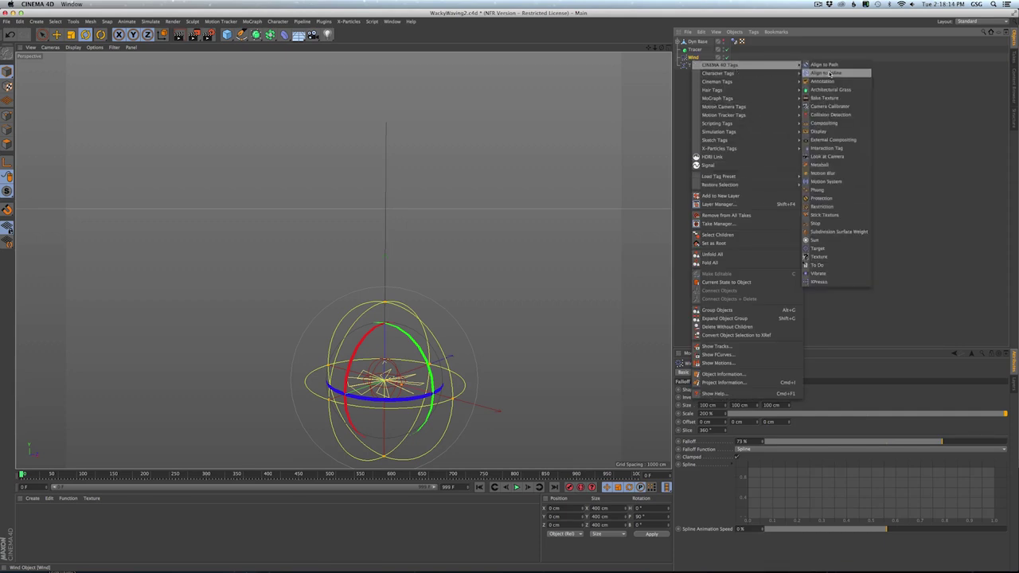
pyautogui.click(832, 75)
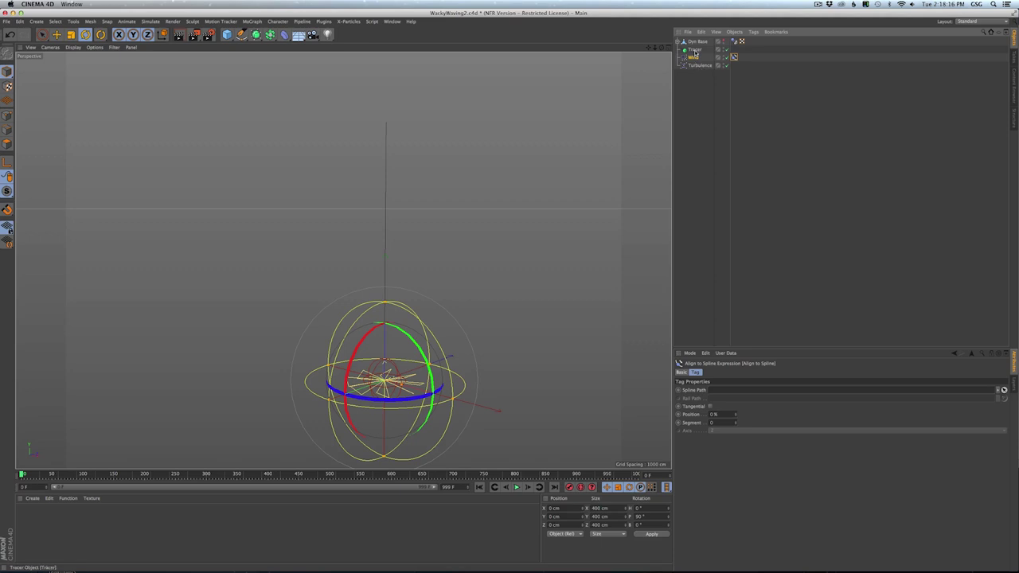
pyautogui.moveTo(695, 50); pyautogui.dragTo(718, 391)
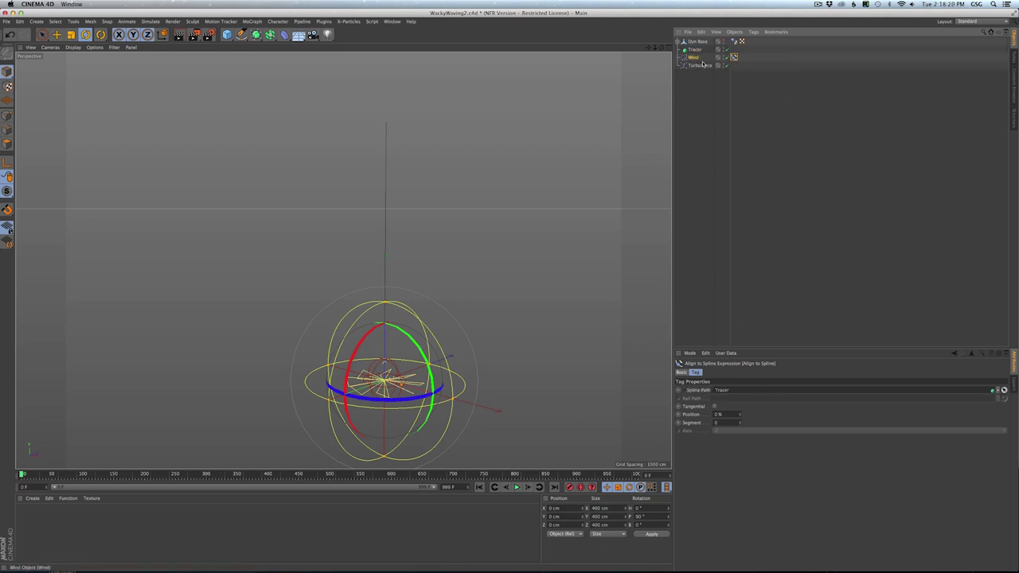
# - Keyframe the Align to Spline tag's Position at 0 % on frame 0 and 100 % on frame 50
pyautogui.moveTo(740, 415)
pyautogui.mouseDown()
pyautogui.moveTo(740, 390)
pyautogui.moveTo(740, 414)
pyautogui.mouseUp()
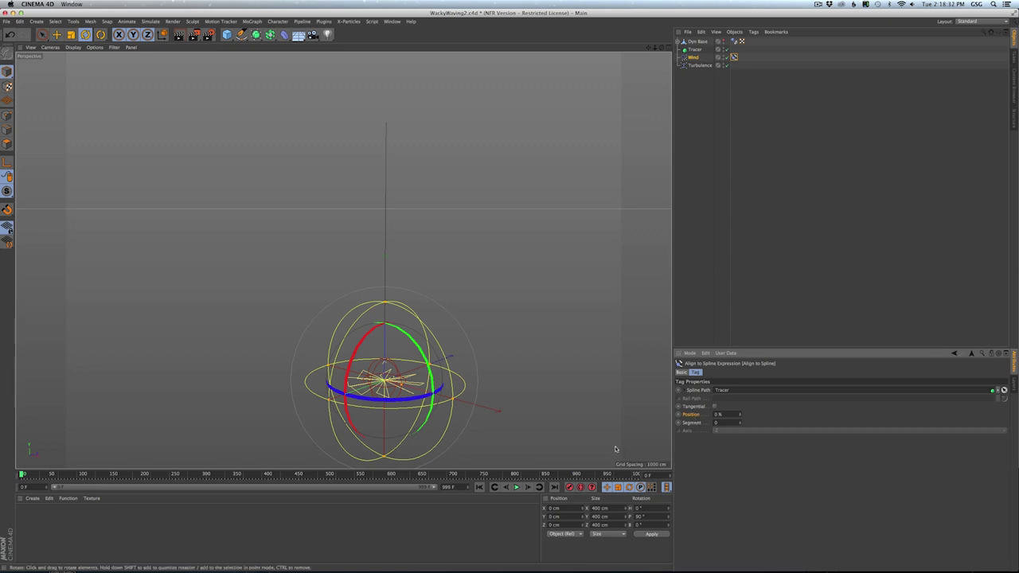
pyautogui.click(679, 417)
pyautogui.click(83, 474)
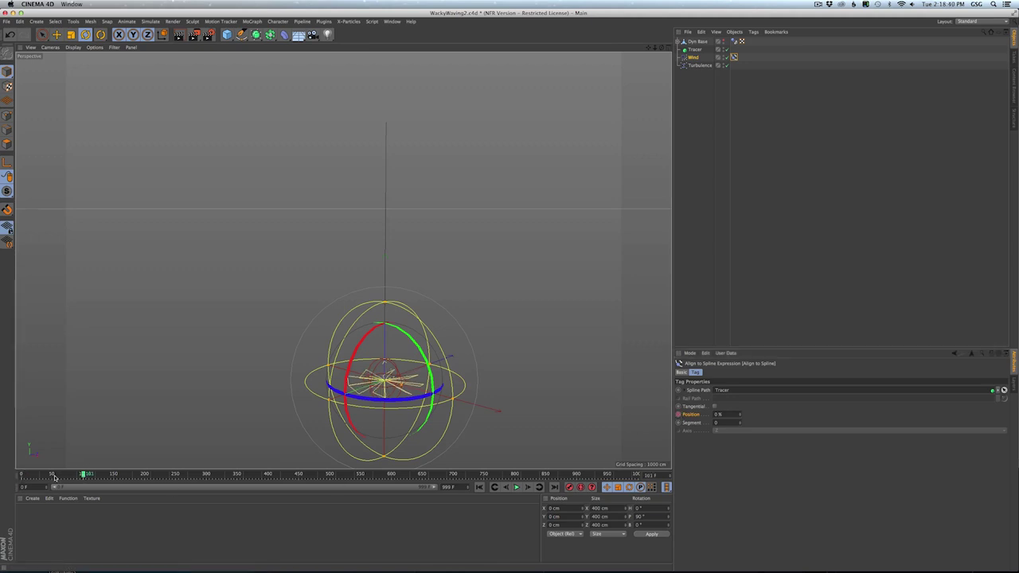
pyautogui.click(54, 475)
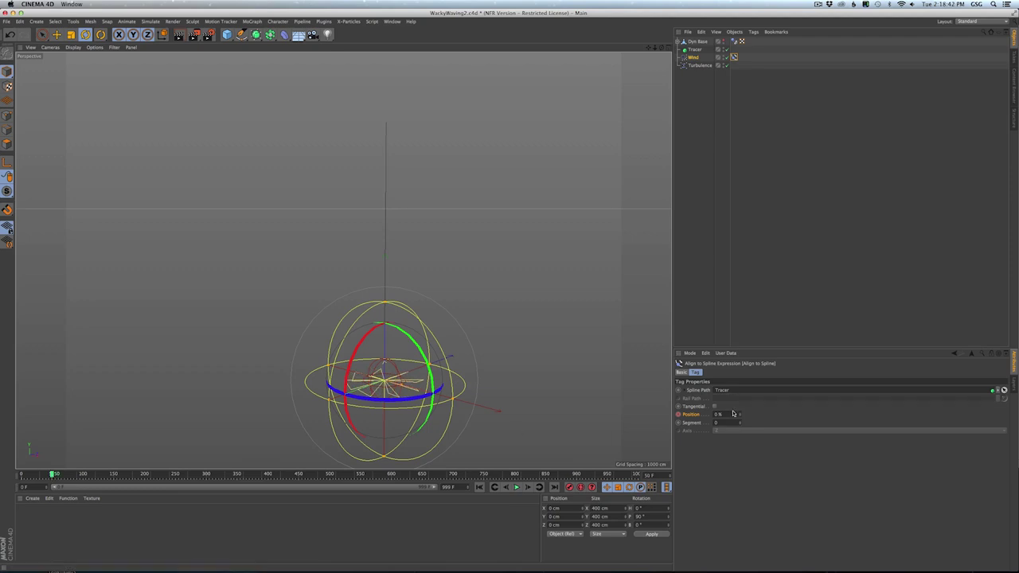
pyautogui.moveTo(739, 415); pyautogui.dragTo(739, 350)
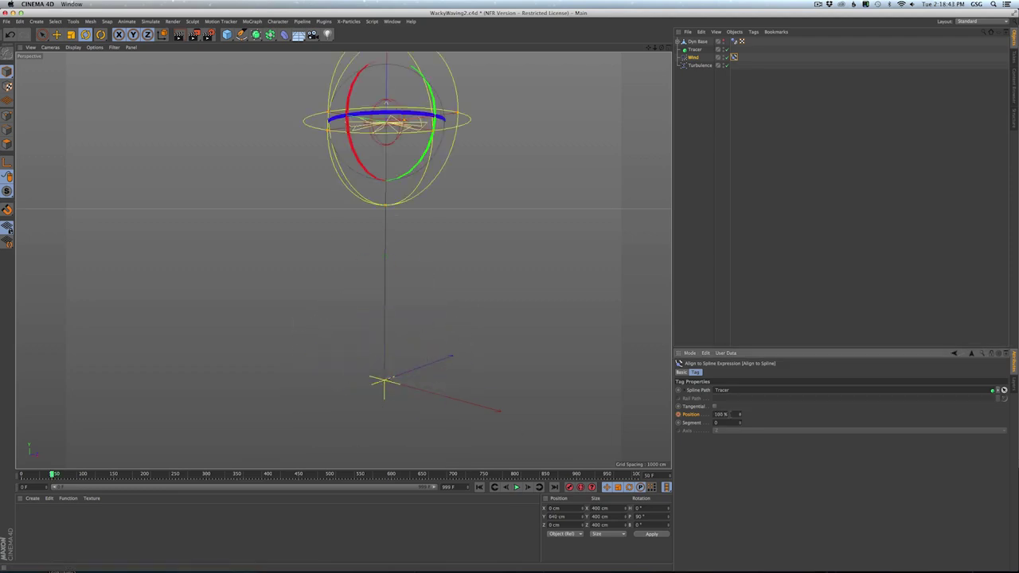
pyautogui.click(678, 415)
# - Select both Position keyframes and set their Interpolation to Linear
pyautogui.click(49, 480)
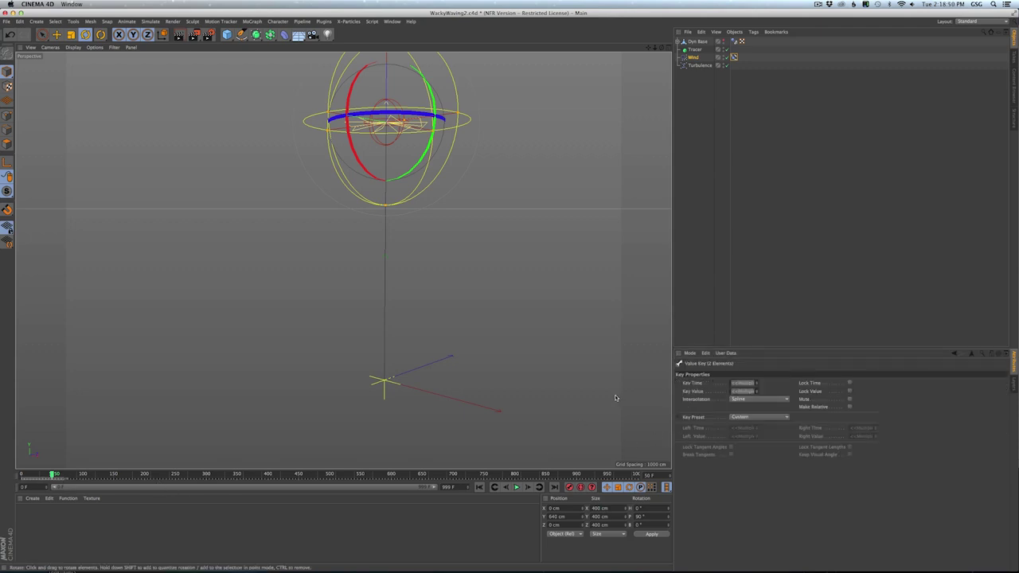
pyautogui.click(747, 401)
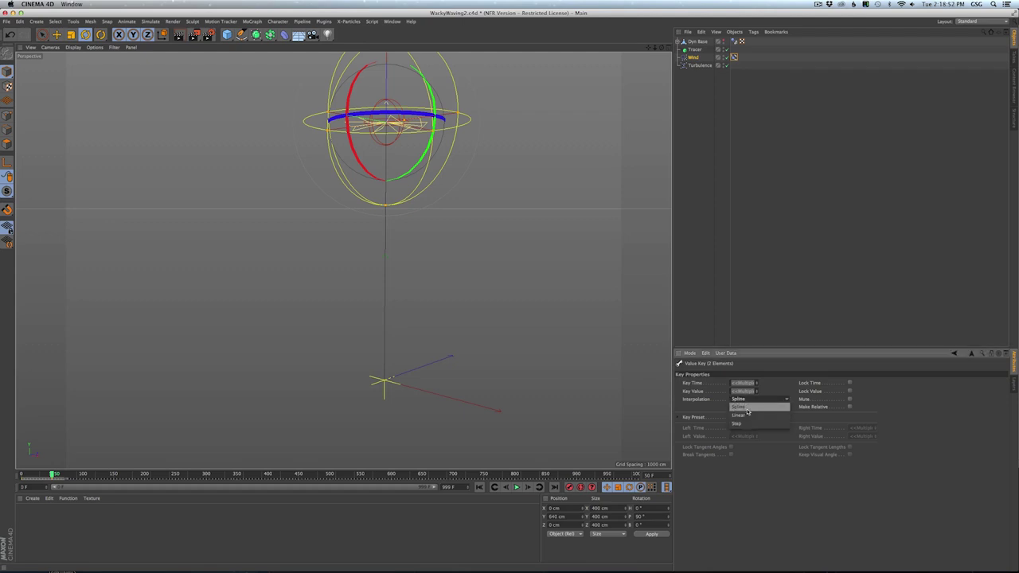
pyautogui.click(741, 414)
# - Play the animation from frame 0 to preview the Wind travelling along the traced spline, then stop and rewind
pyautogui.click(480, 488)
pyautogui.click(516, 487)
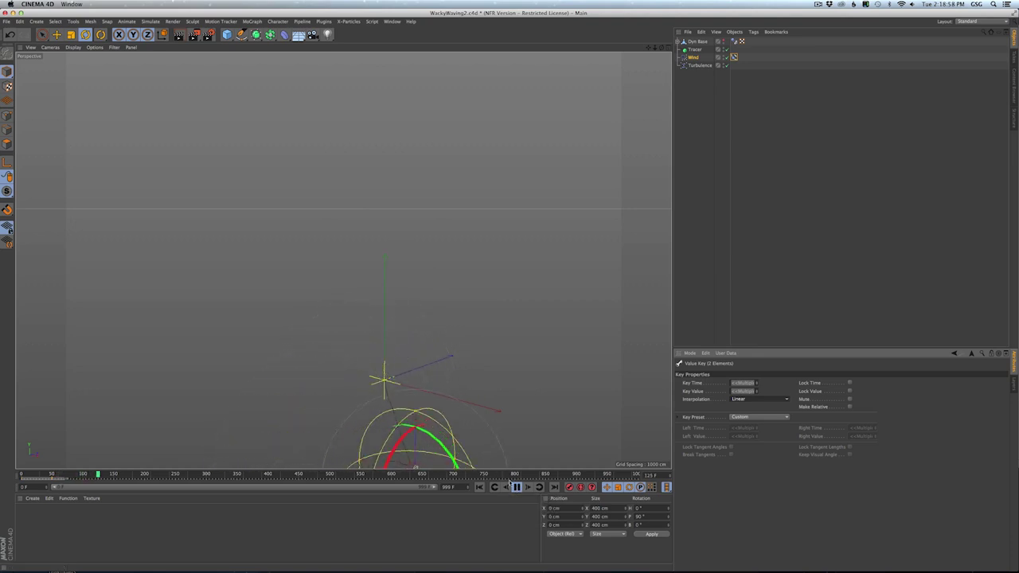
pyautogui.click(516, 487)
pyautogui.click(513, 487)
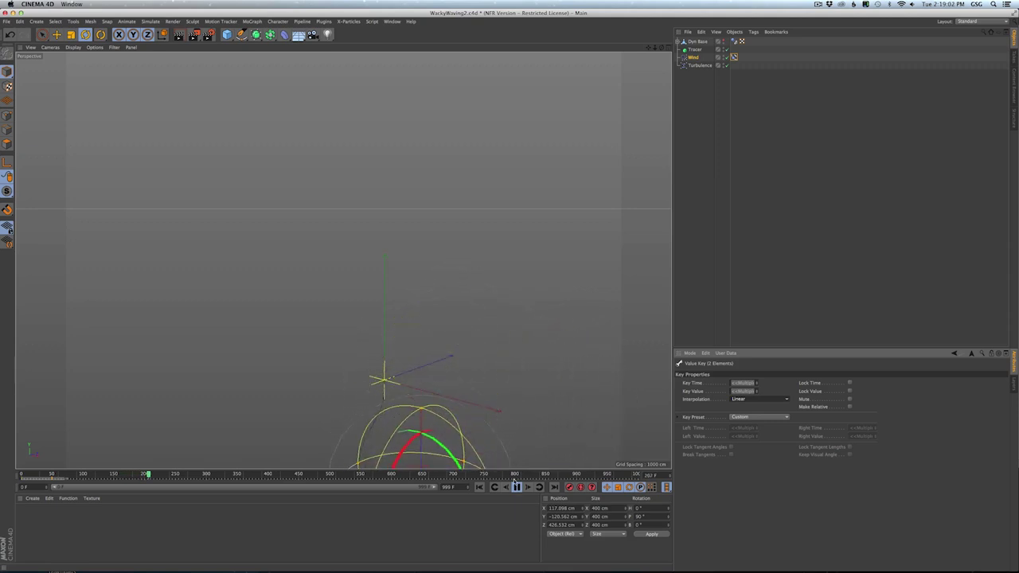
pyautogui.click(516, 487)
pyautogui.click(479, 487)
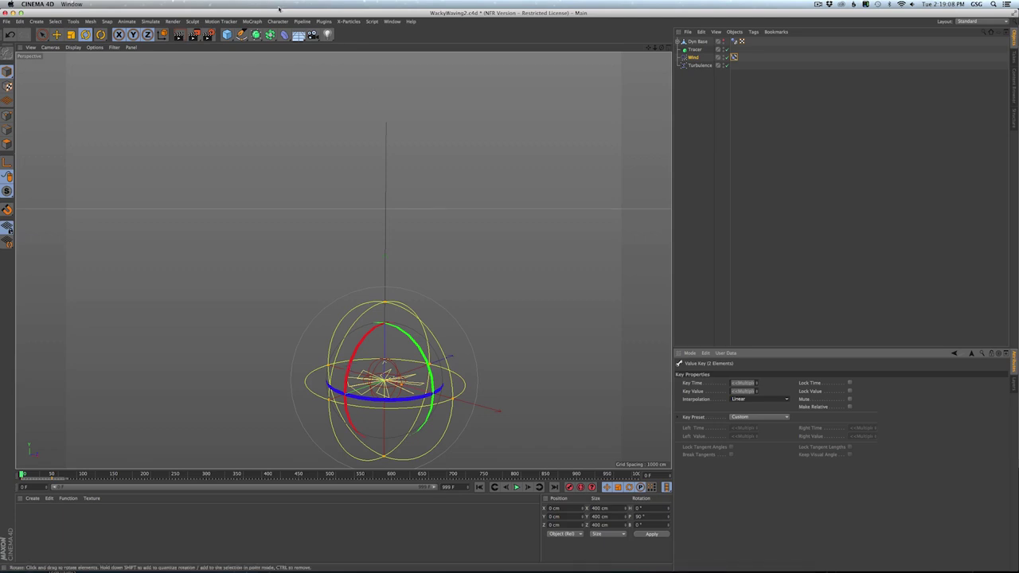
# - Open the Timeline and select the Align to Spline keyframes in the Dope Sheet
pyautogui.click(348, 21)
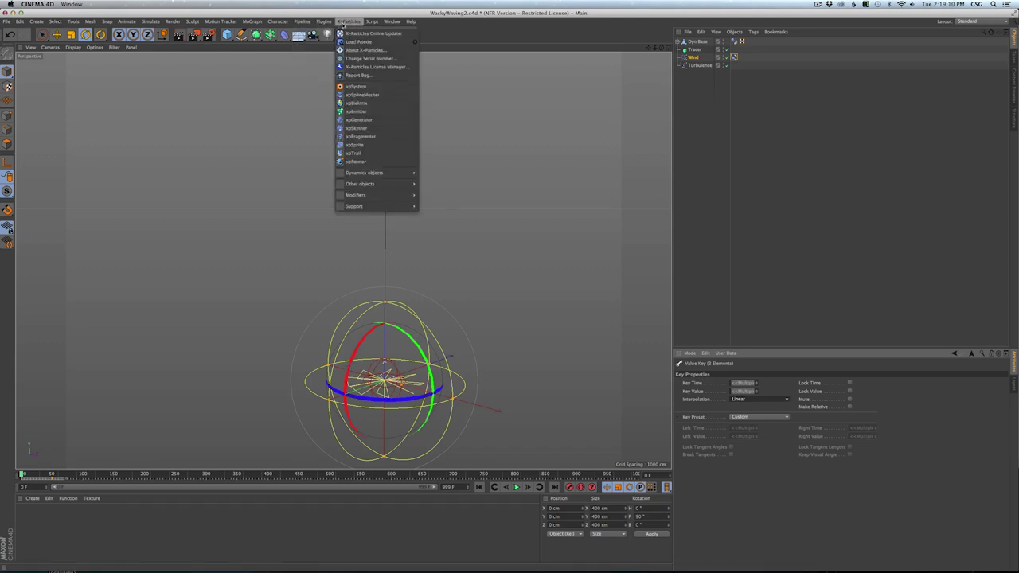
pyautogui.moveTo(391, 21)
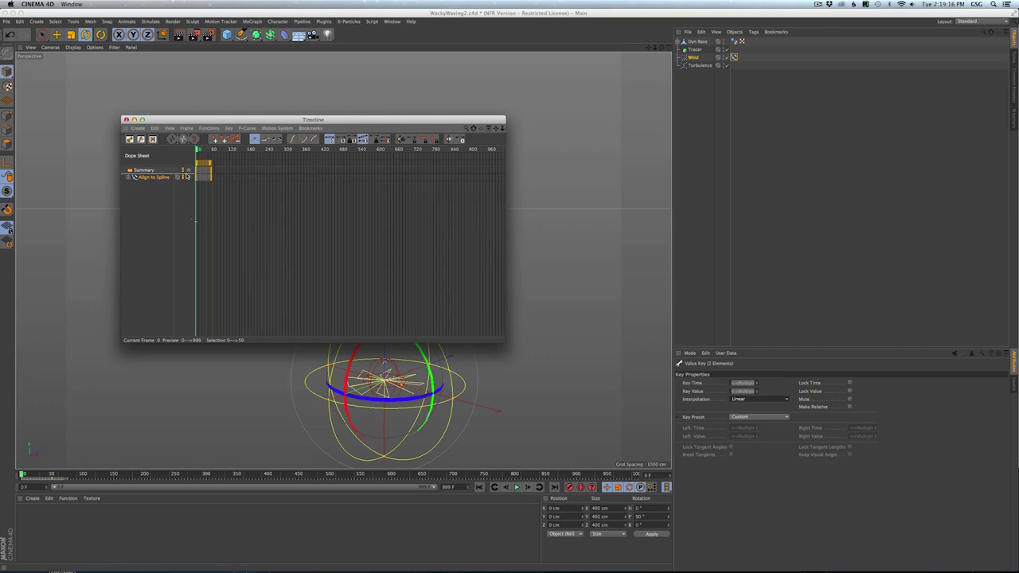
pyautogui.click(157, 189)
pyautogui.click(152, 178)
pyautogui.moveTo(250, 187); pyautogui.dragTo(163, 169)
pyautogui.rightClick(213, 181)
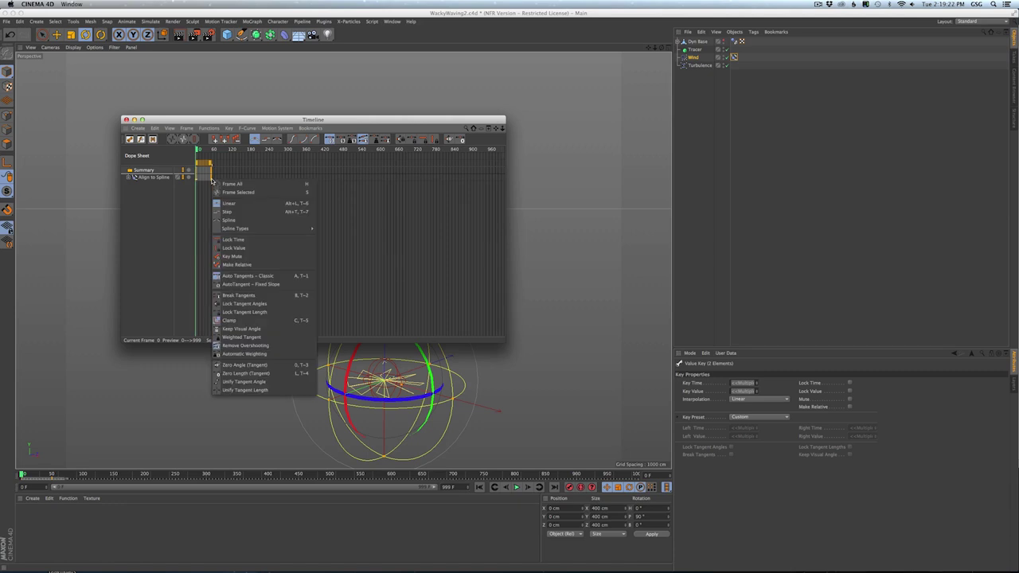
pyautogui.click(167, 185)
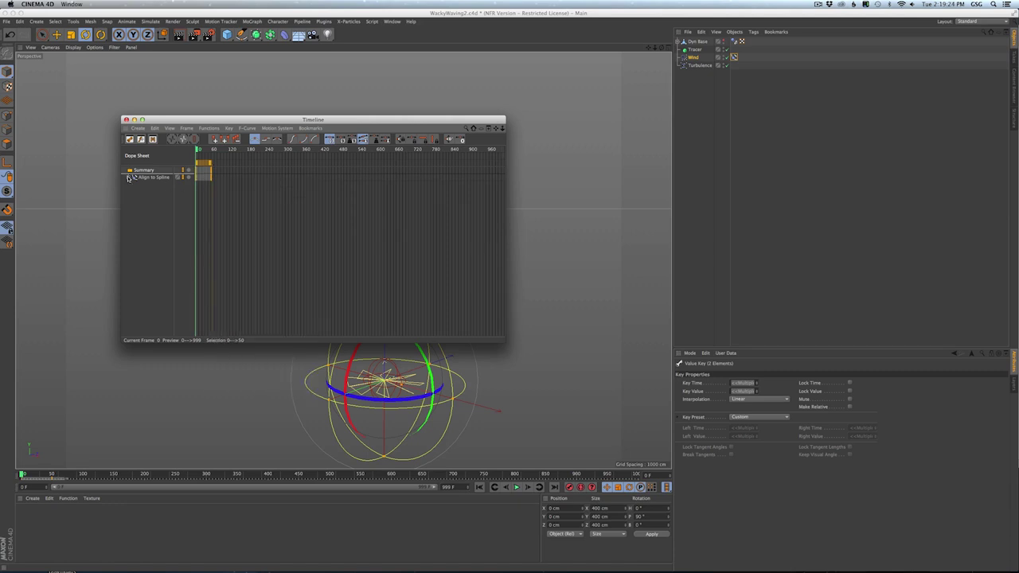
pyautogui.click(138, 185)
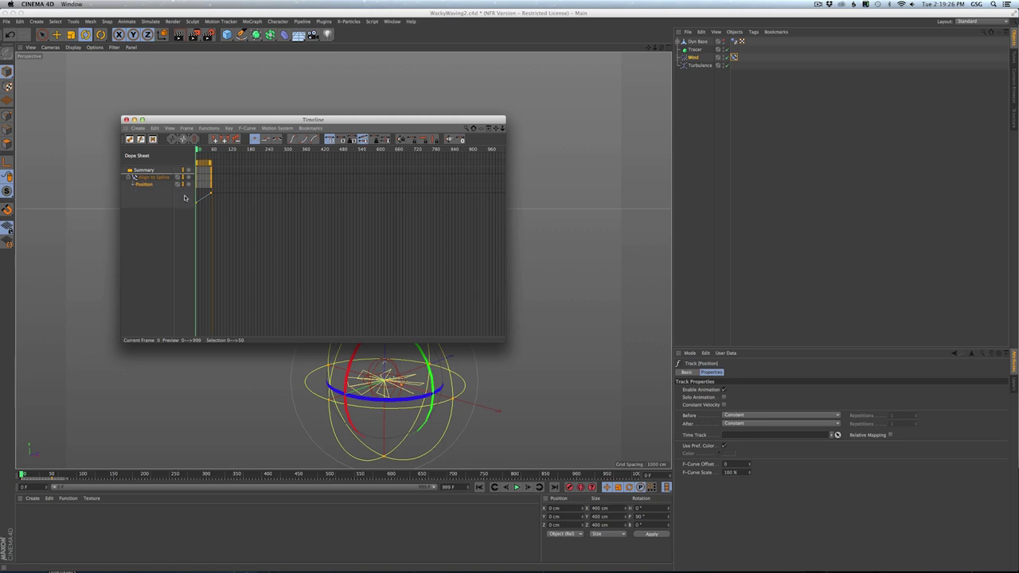
pyautogui.moveTo(184, 188); pyautogui.dragTo(185, 190)
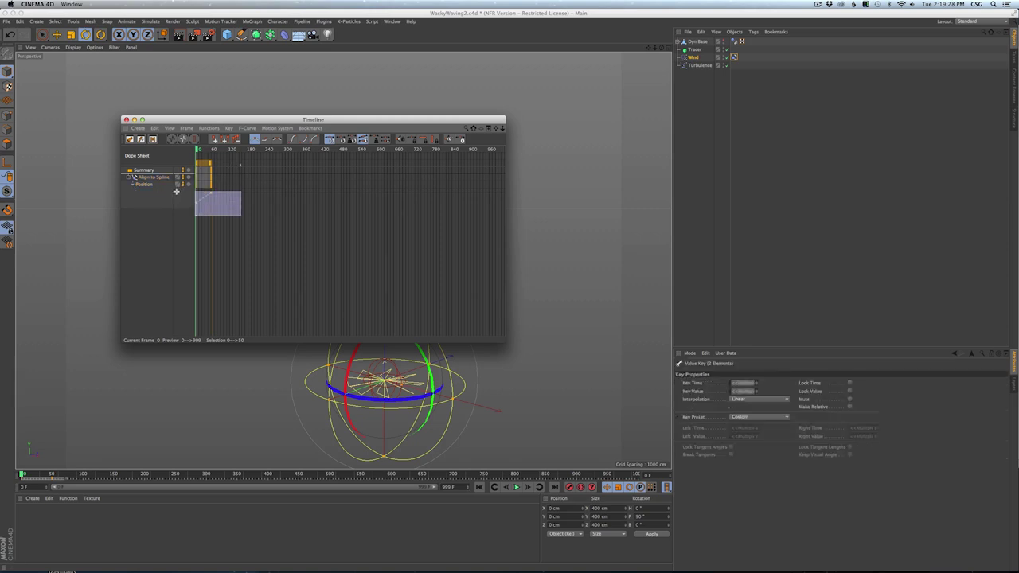
pyautogui.click(680, 417)
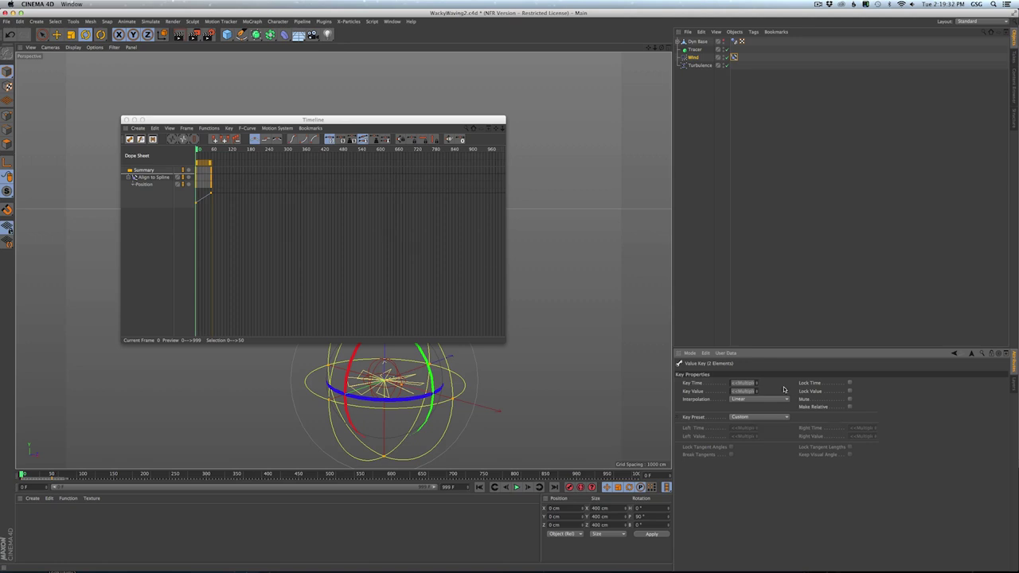
pyautogui.click(210, 128)
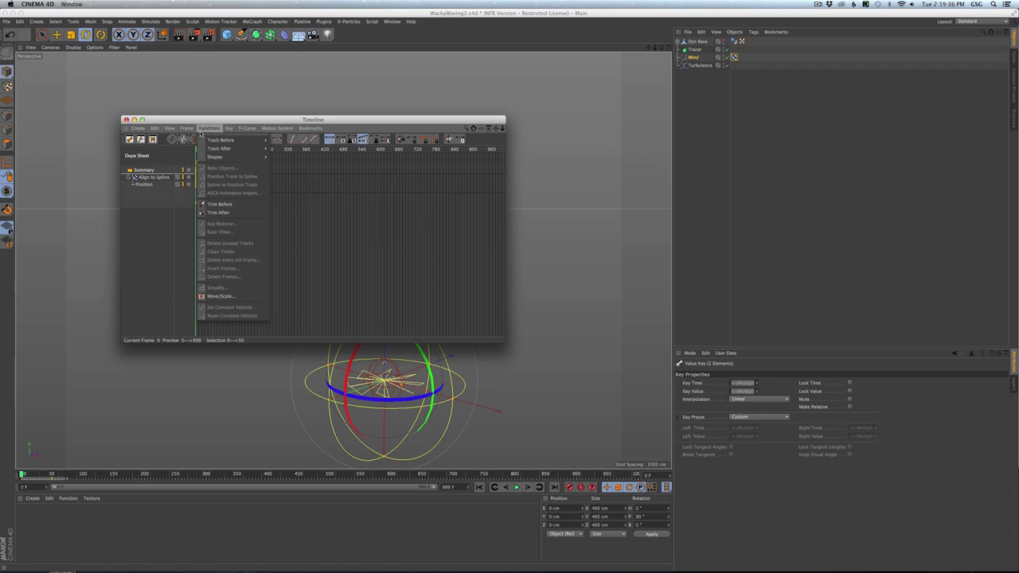
pyautogui.moveTo(171, 129)
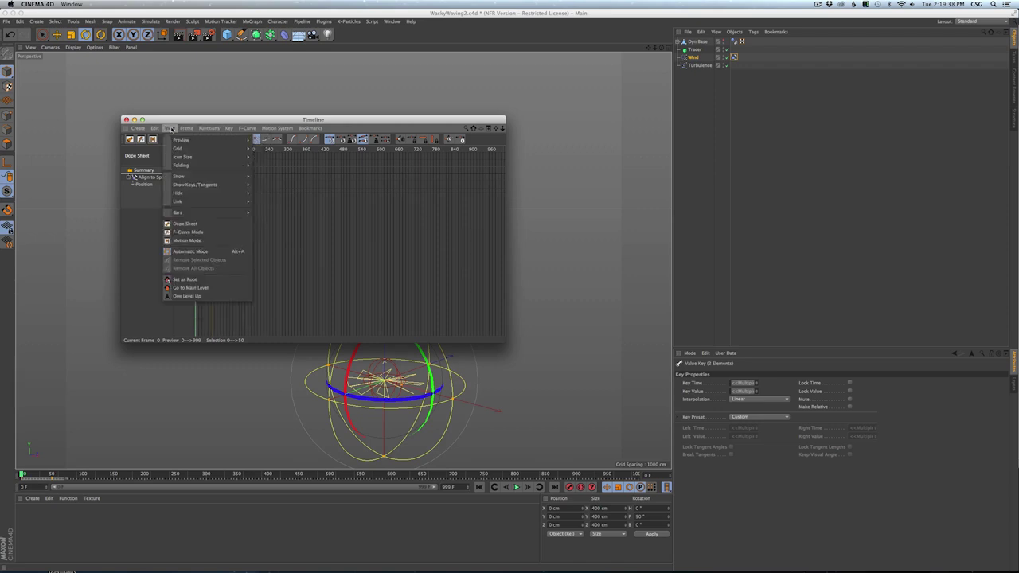
pyautogui.click(316, 211)
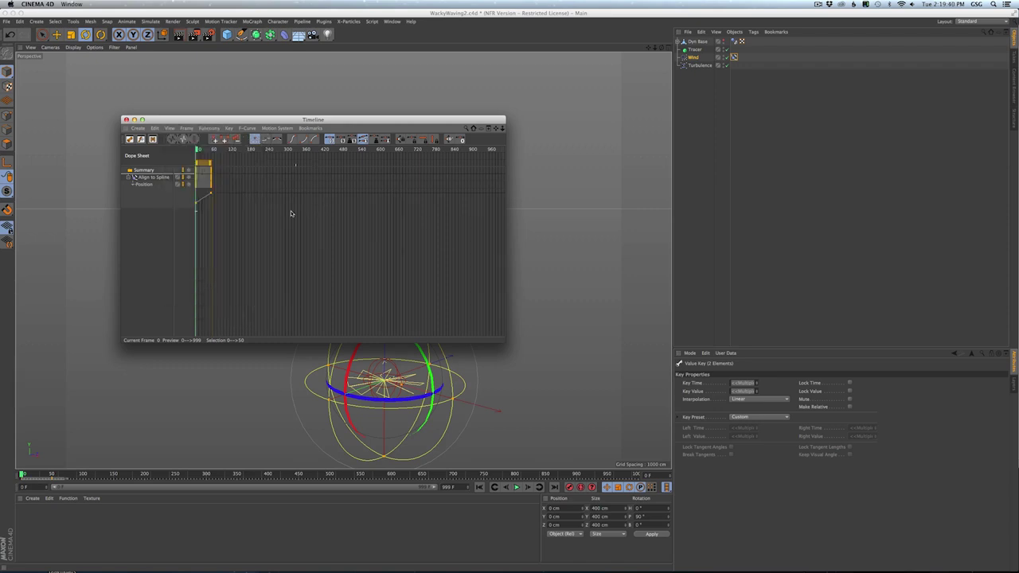
# - Delete the Align to Spline Position animation track from the Dope Sheet and close the Timeline
pyautogui.click(166, 179)
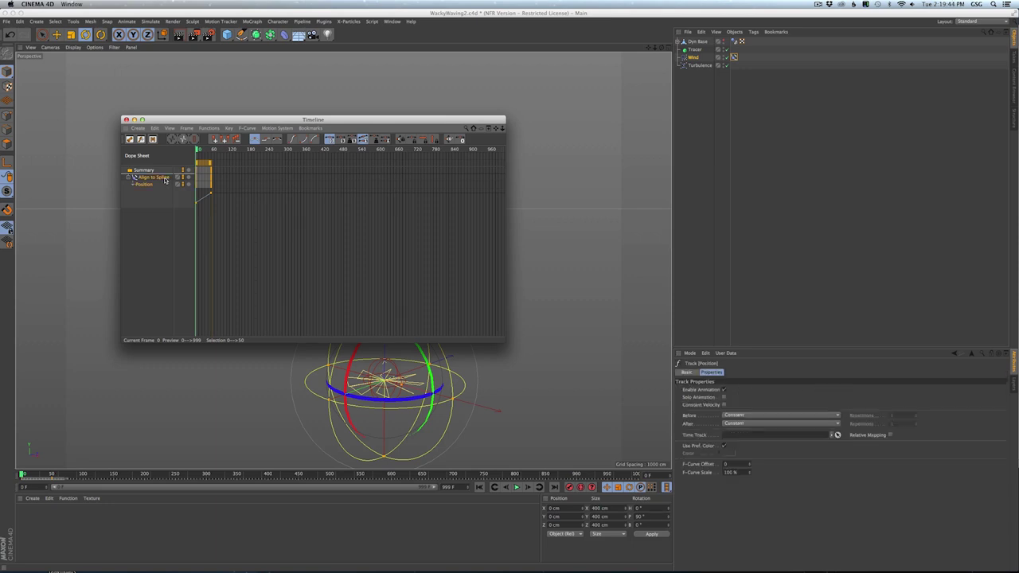
pyautogui.press('Delete')
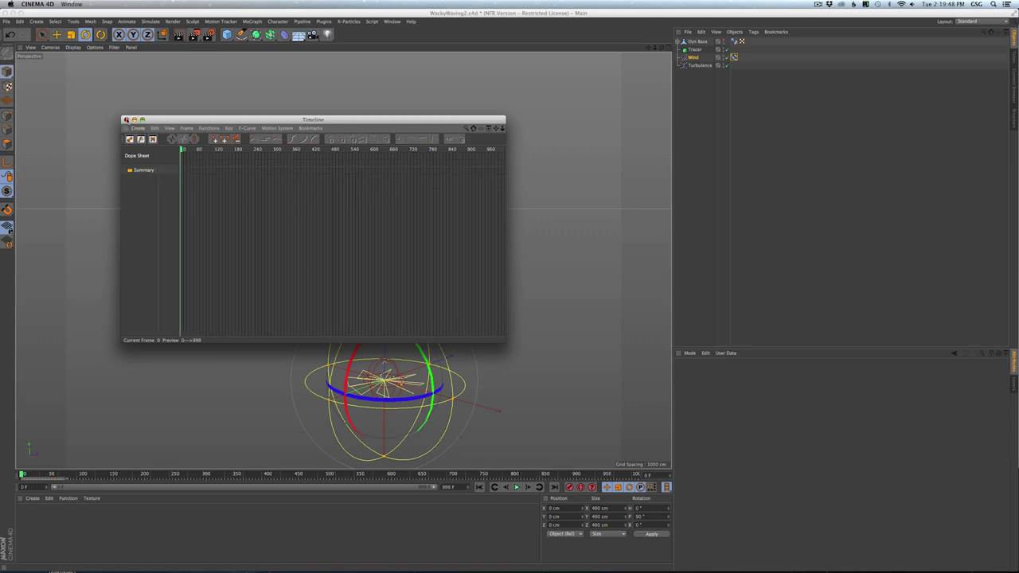
pyautogui.click(126, 120)
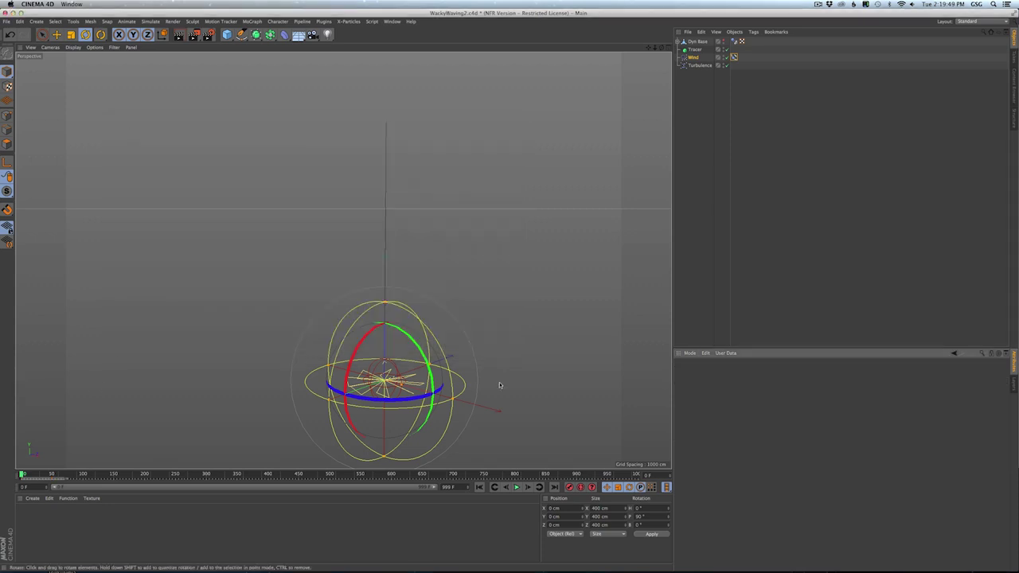
# - Add a Signal tag to the Wind object and link it to the Align to Spline tag's Position parameter
pyautogui.rightClick(690, 60)
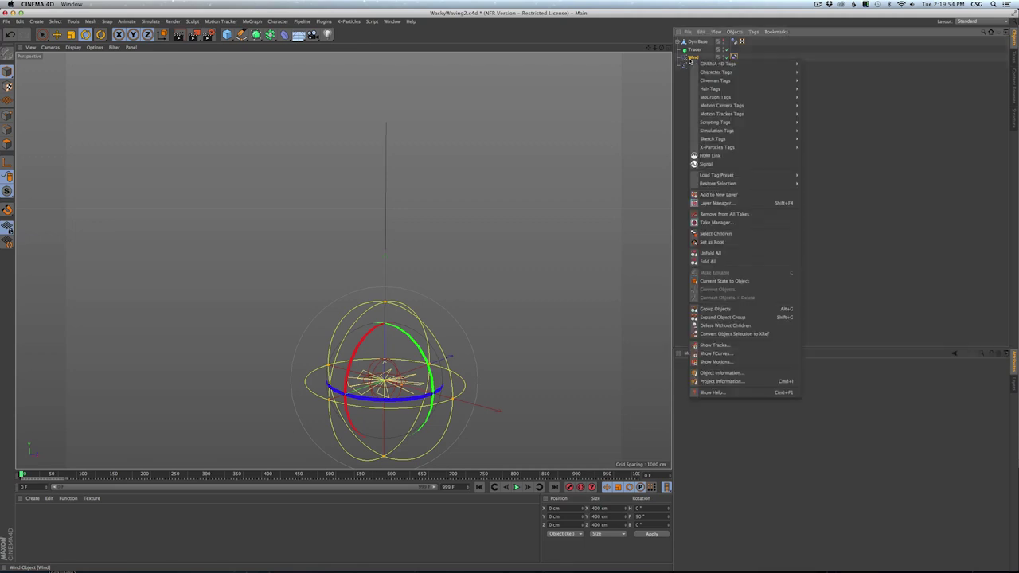
pyautogui.click(707, 164)
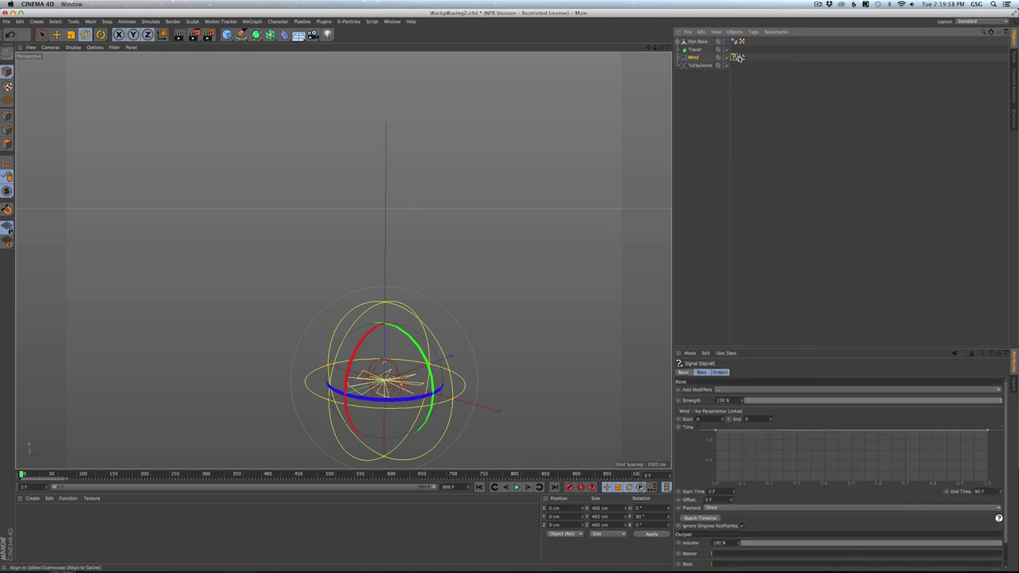
pyautogui.click(739, 57)
pyautogui.click(692, 415)
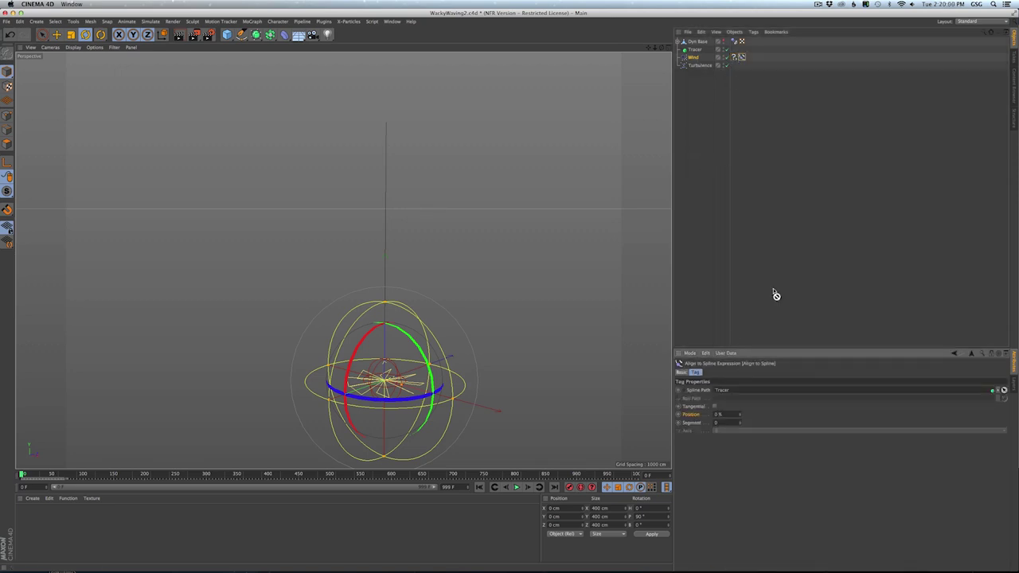
pyautogui.click(734, 57)
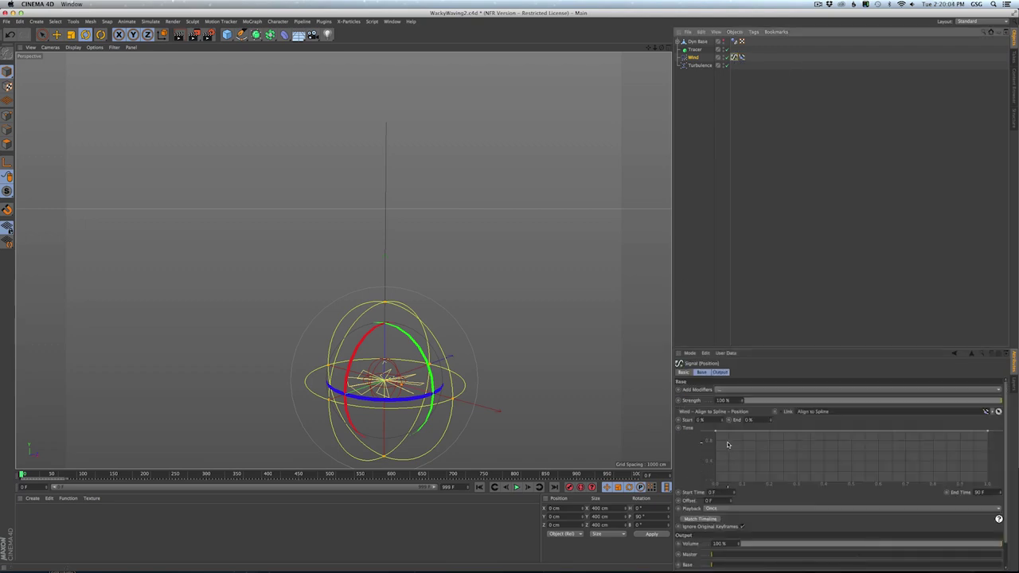
# - Set the Signal tag's End value to 100 % and its End Time to 45 F
pyautogui.click(763, 420)
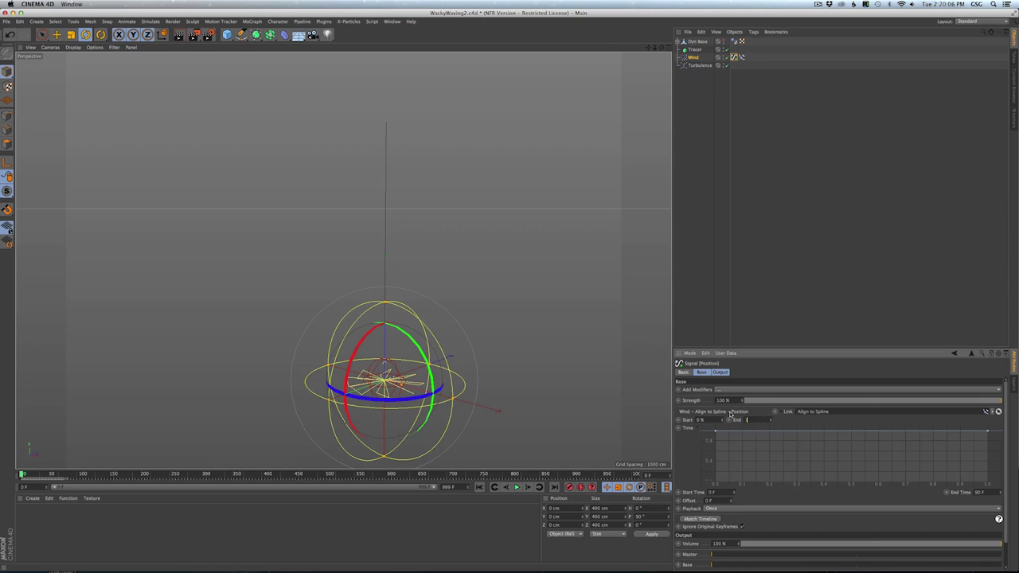
pyautogui.press('Return')
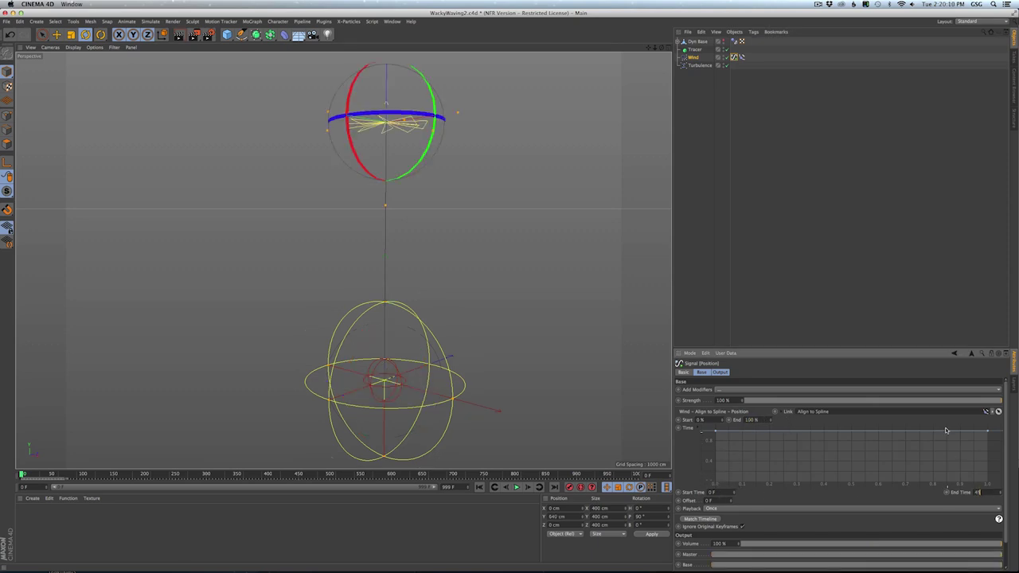
pyautogui.press('Return')
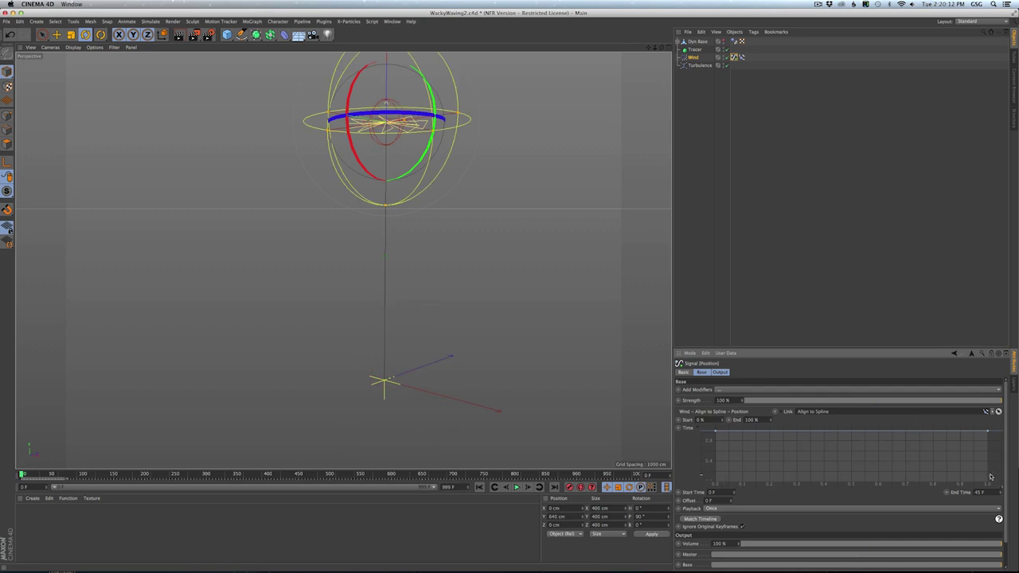
# - Make the Signal tag's Time curve a straight rising ramp and set Playback to Loop
pyautogui.rightClick(772, 462)
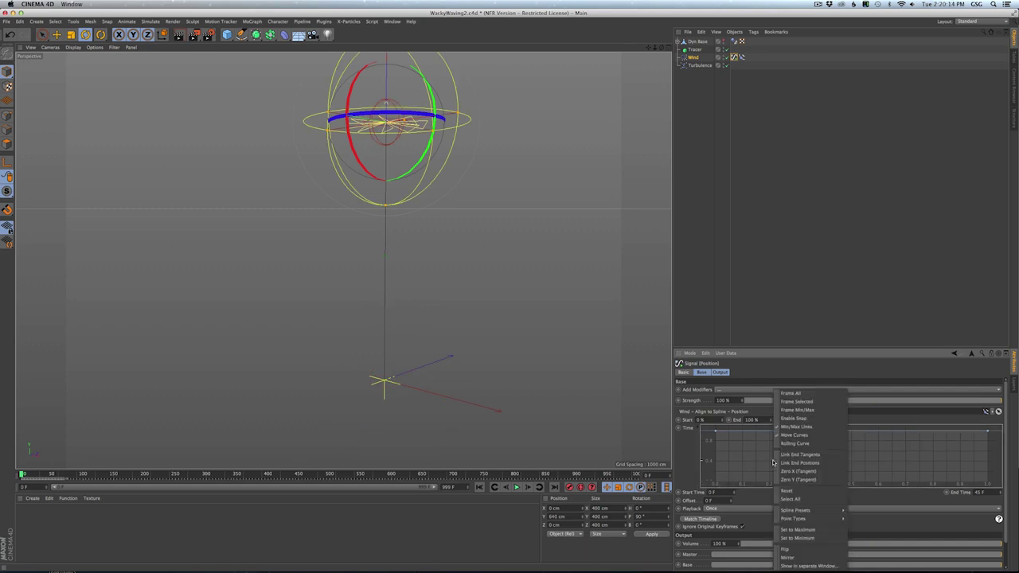
pyautogui.click(852, 508)
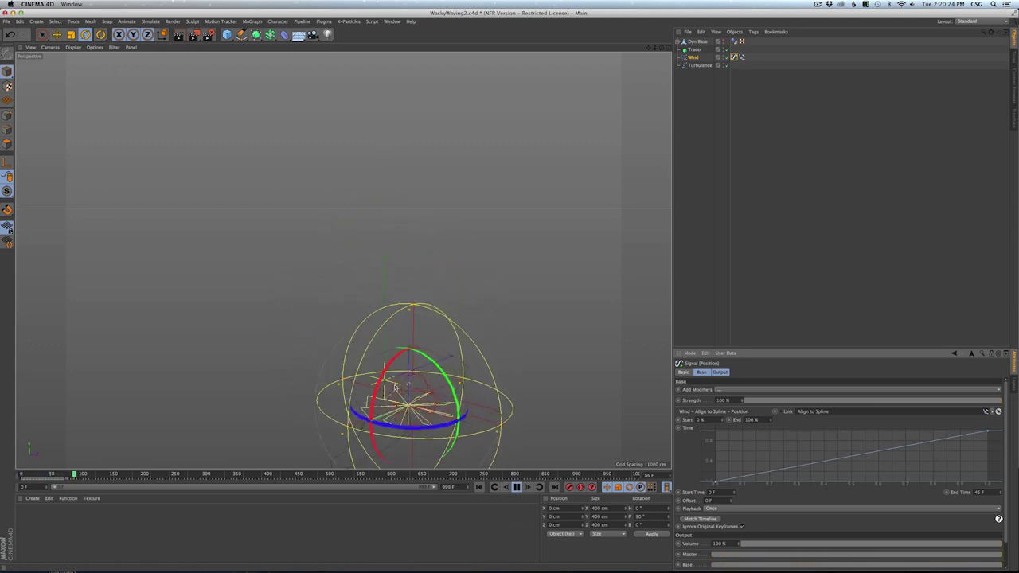
pyautogui.click(714, 507)
pyautogui.click(719, 519)
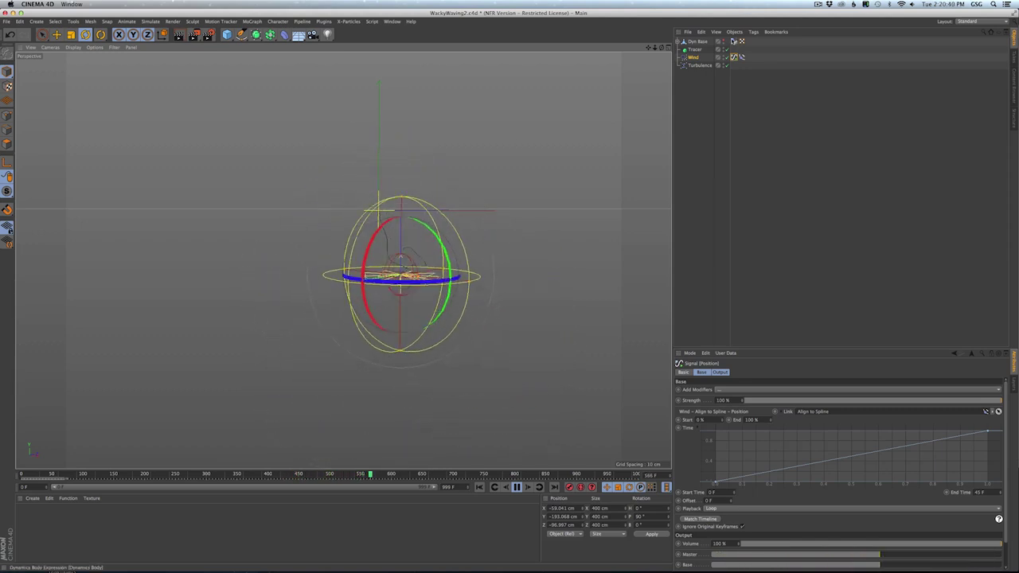
# - Increase the Wind object's Wind Speed to 155 cm
pyautogui.click(724, 73)
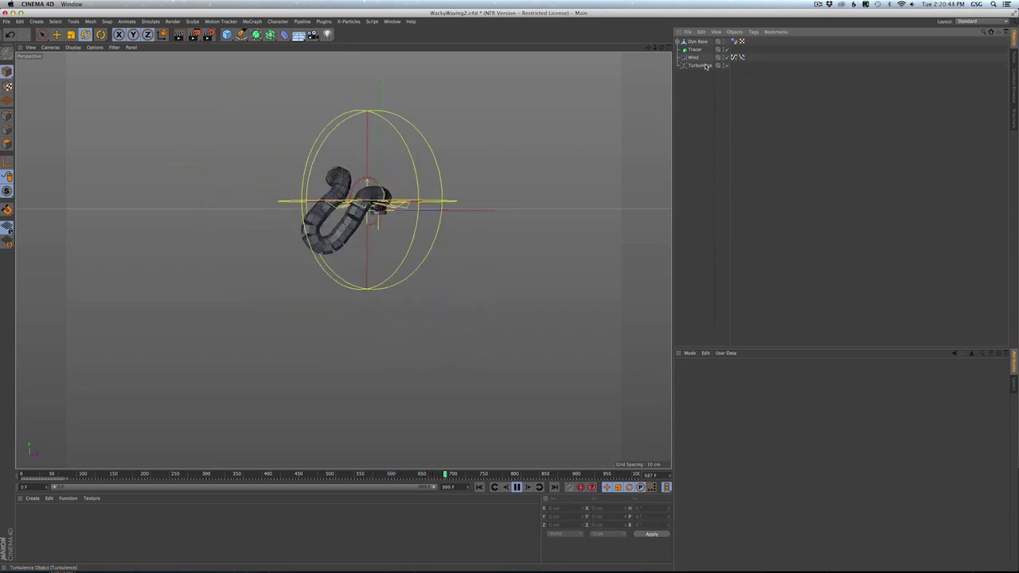
pyautogui.click(694, 58)
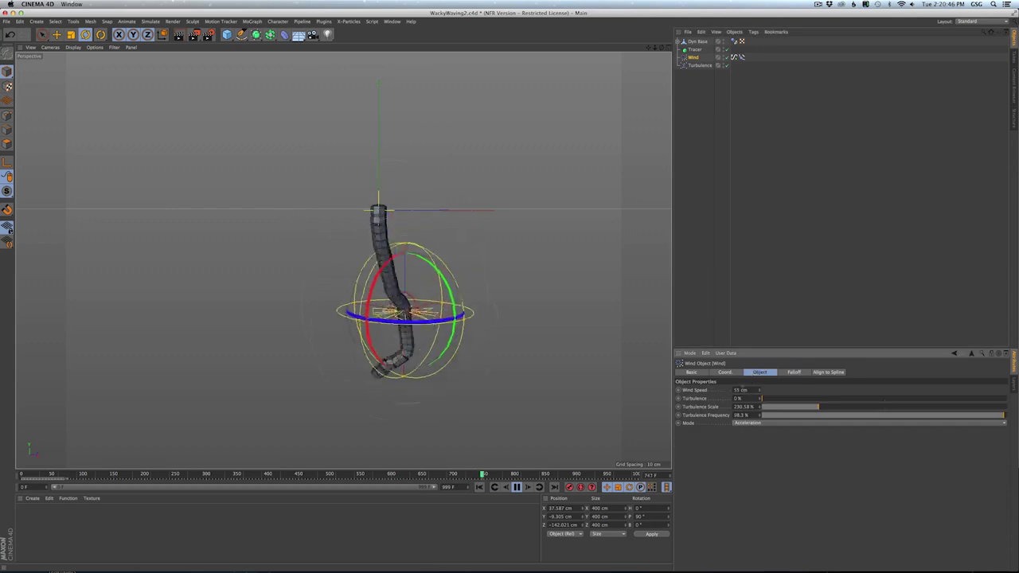
pyautogui.moveTo(759, 391); pyautogui.dragTo(873, 380)
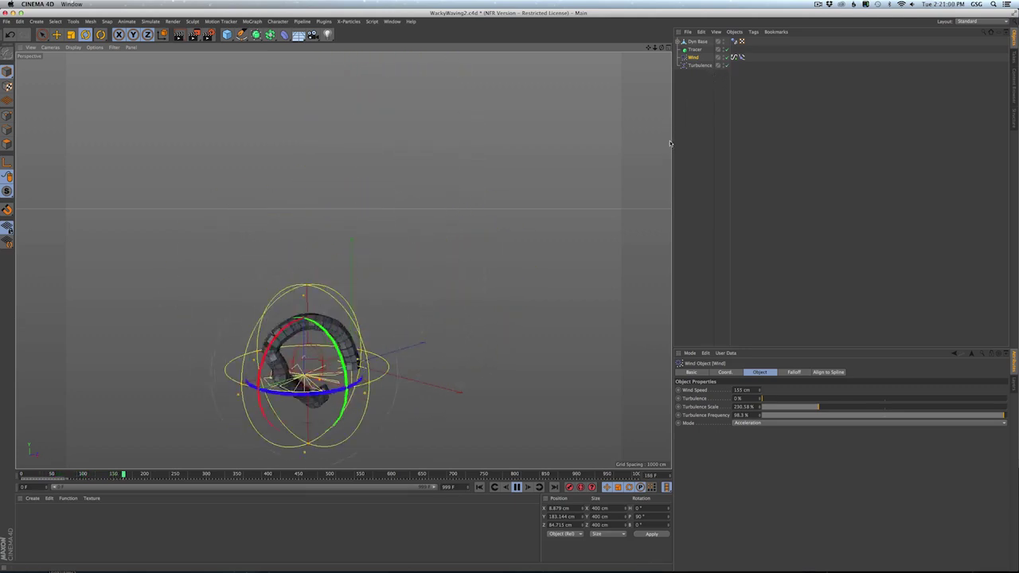
pyautogui.click(679, 43)
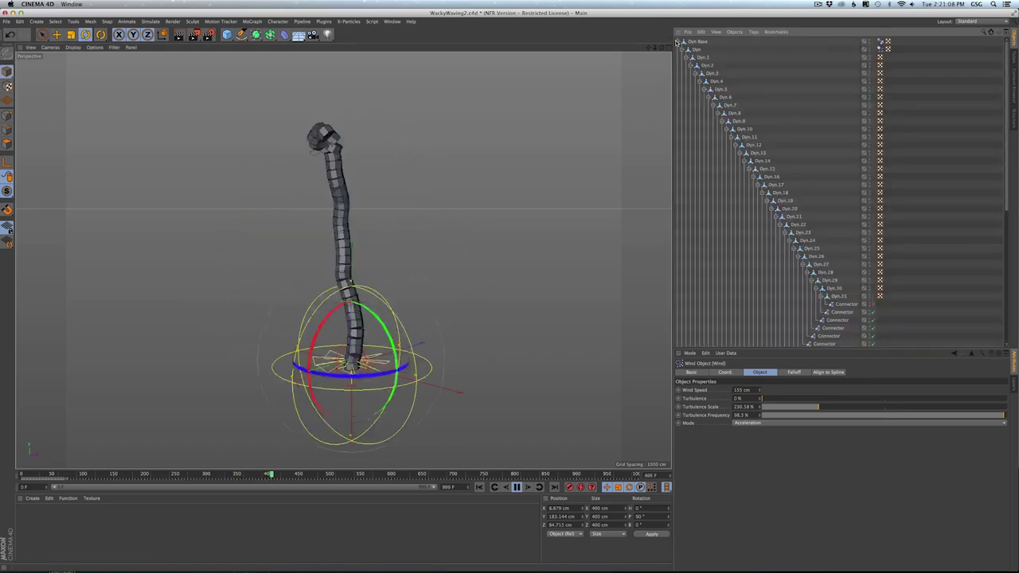
pyautogui.click(678, 40)
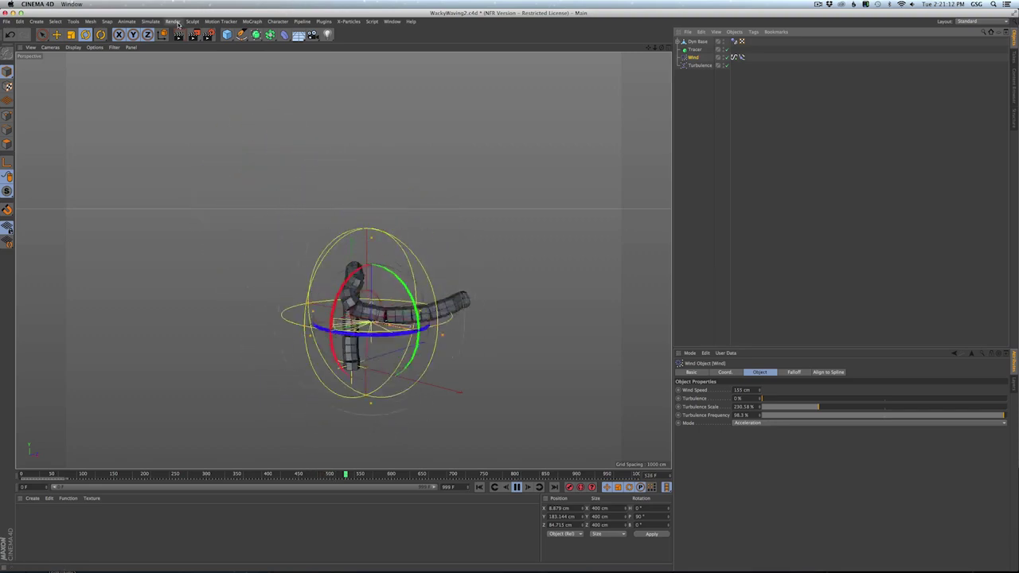
# - Add a Friction particle modifier to the scene and deselect it
pyautogui.click(150, 22)
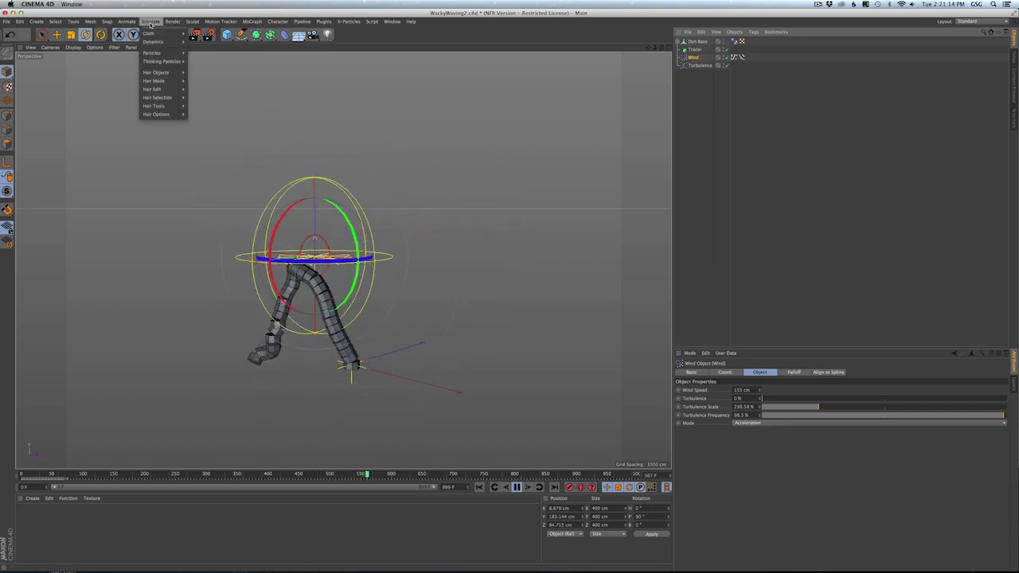
pyautogui.moveTo(158, 52)
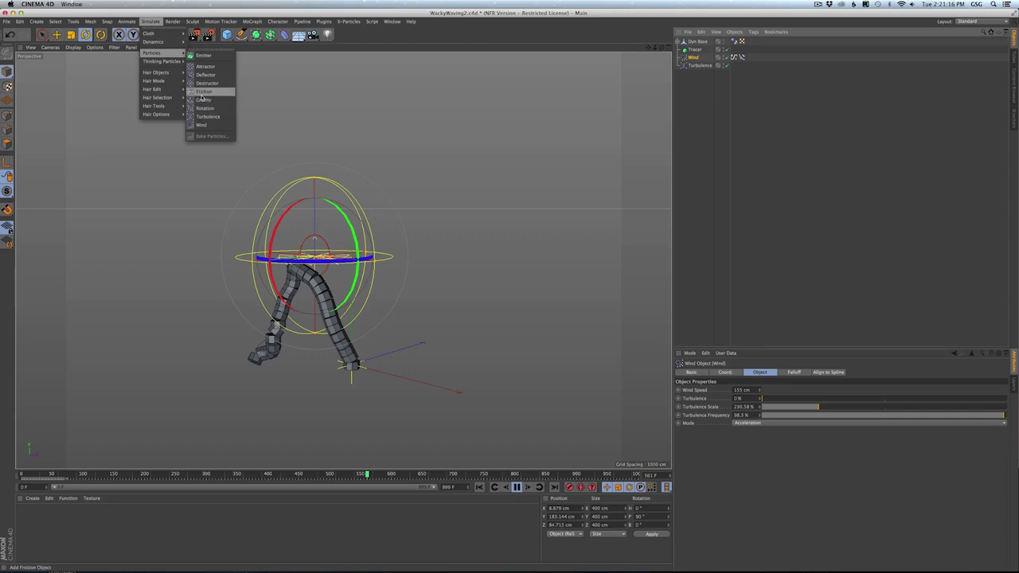
pyautogui.click(203, 93)
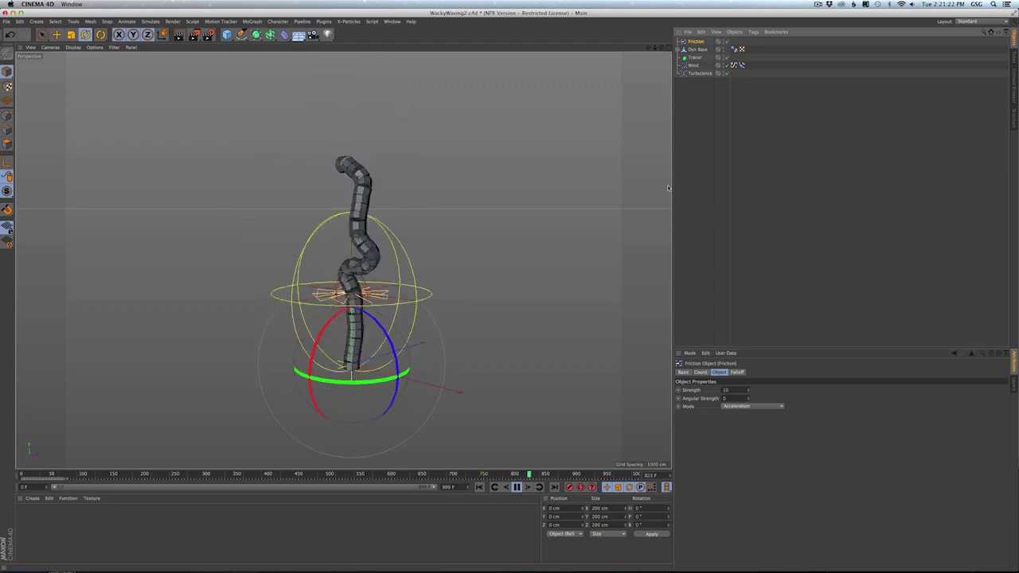
pyautogui.click(777, 204)
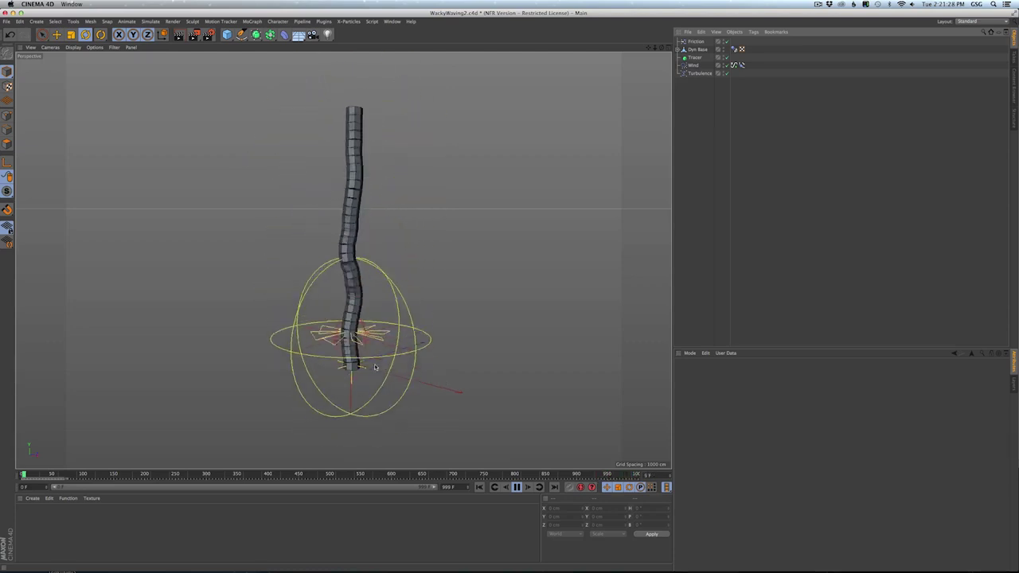
# - Hide the Wind object in the viewport and raise its Wind Speed to 255 cm
pyautogui.doubleClick(724, 65)
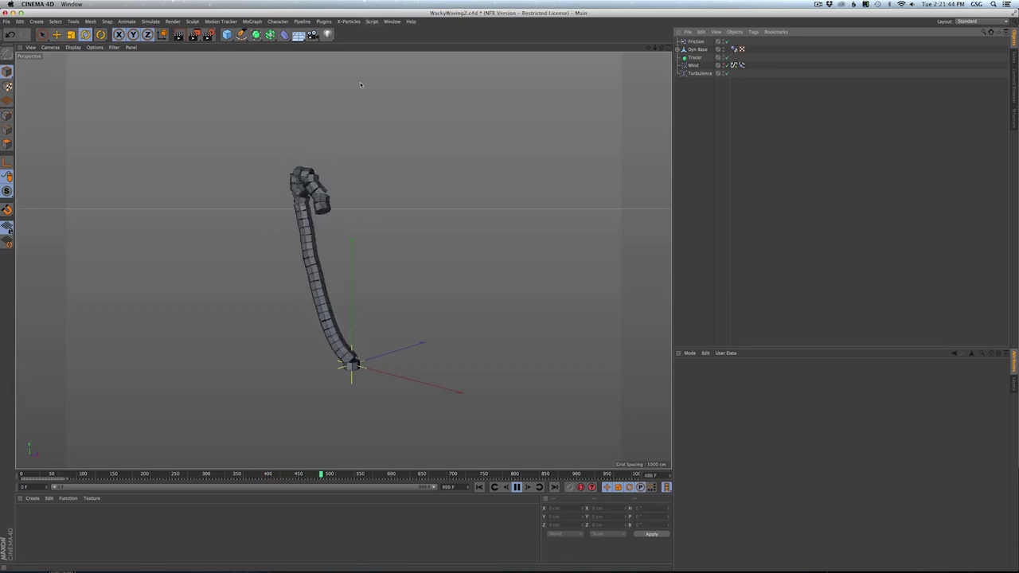
pyautogui.click(693, 64)
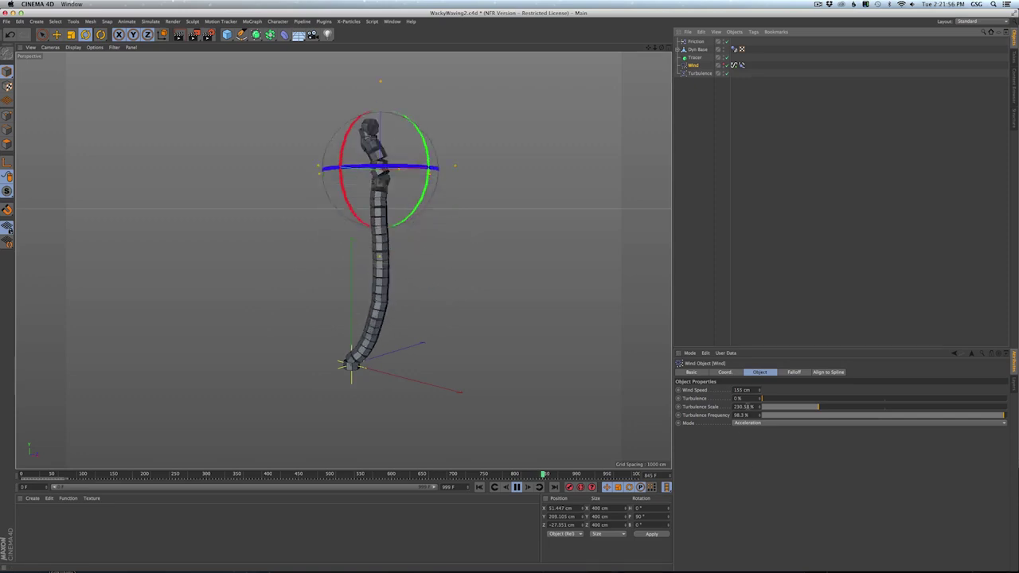
pyautogui.moveTo(759, 390); pyautogui.dragTo(793, 390)
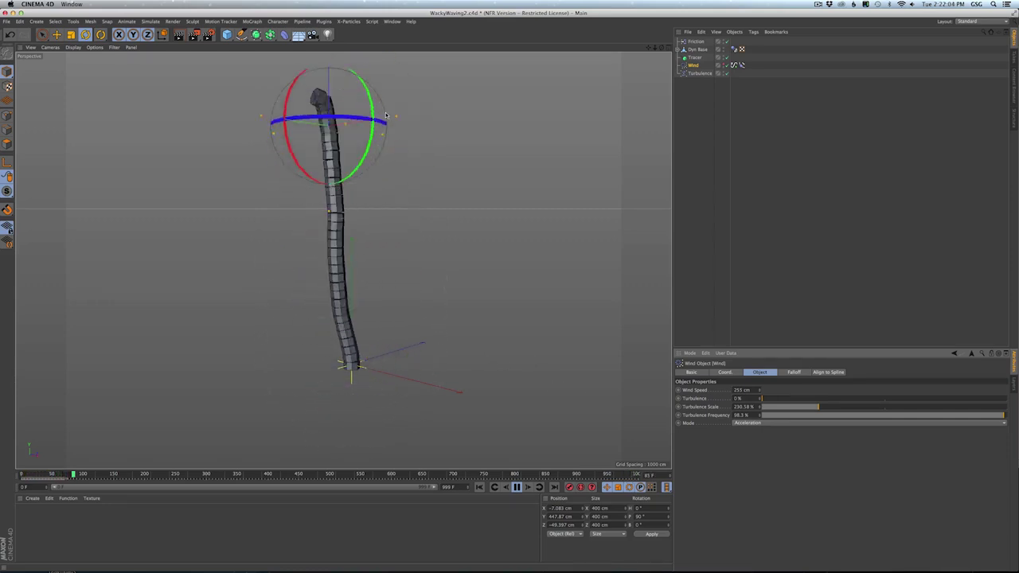
# - Set the Turbulence object's Strength to 111 cm
pyautogui.click(700, 73)
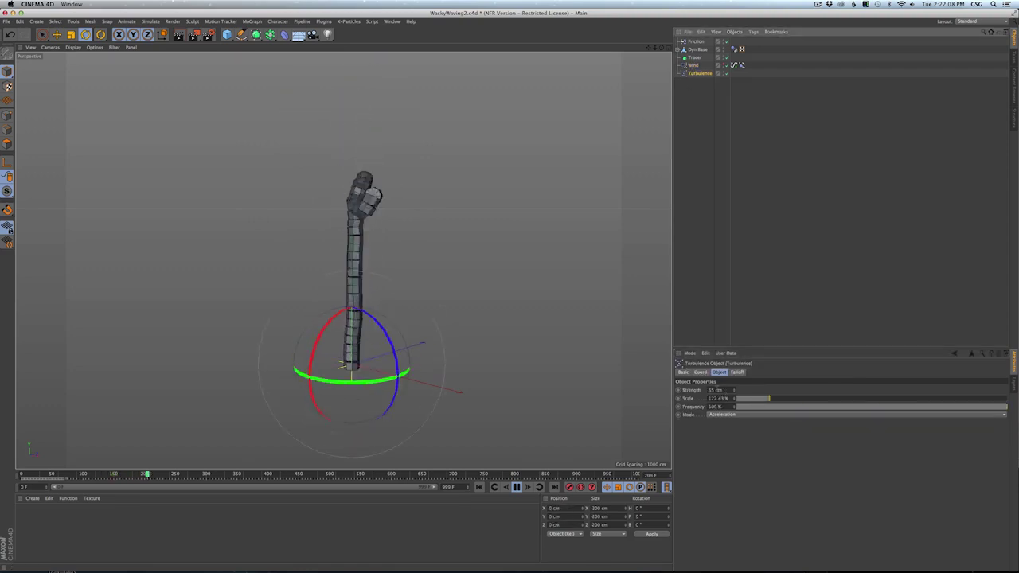
pyautogui.doubleClick(718, 390)
pyautogui.write('111')
pyautogui.press('Return')
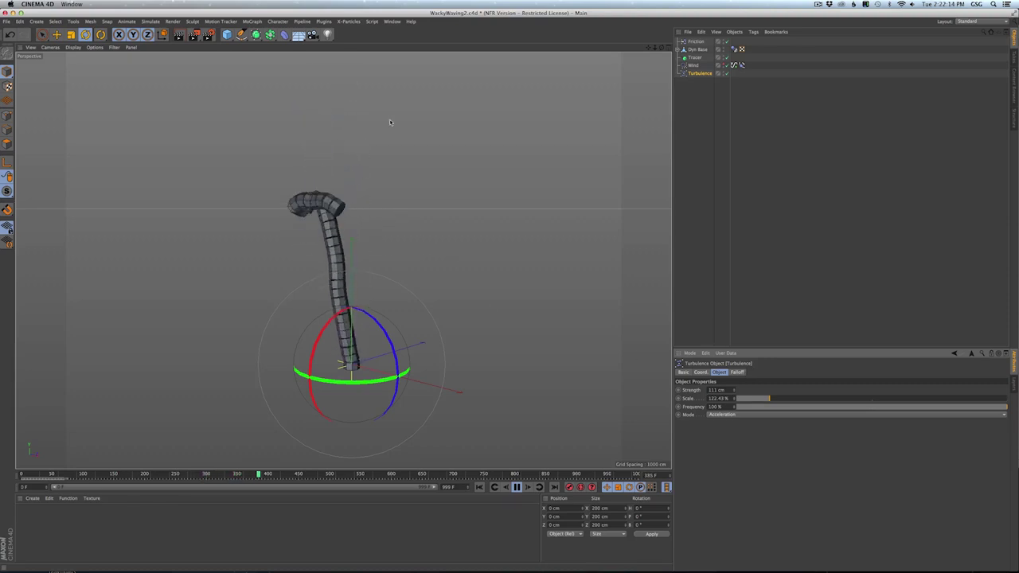
# - Set the Friction object's Strength to 0
pyautogui.click(696, 40)
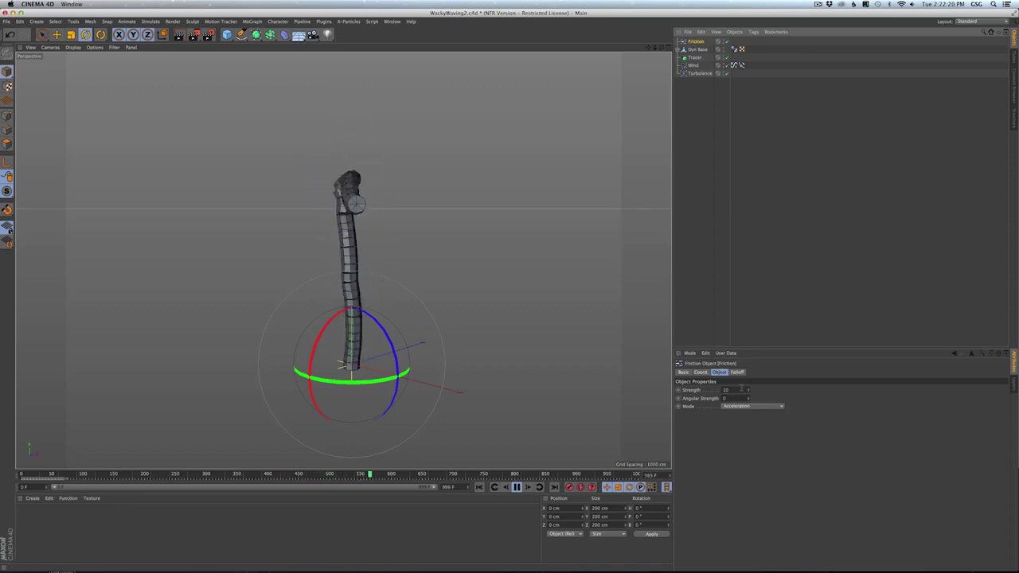
pyautogui.click(741, 389)
pyautogui.write('0')
pyautogui.press('Return')
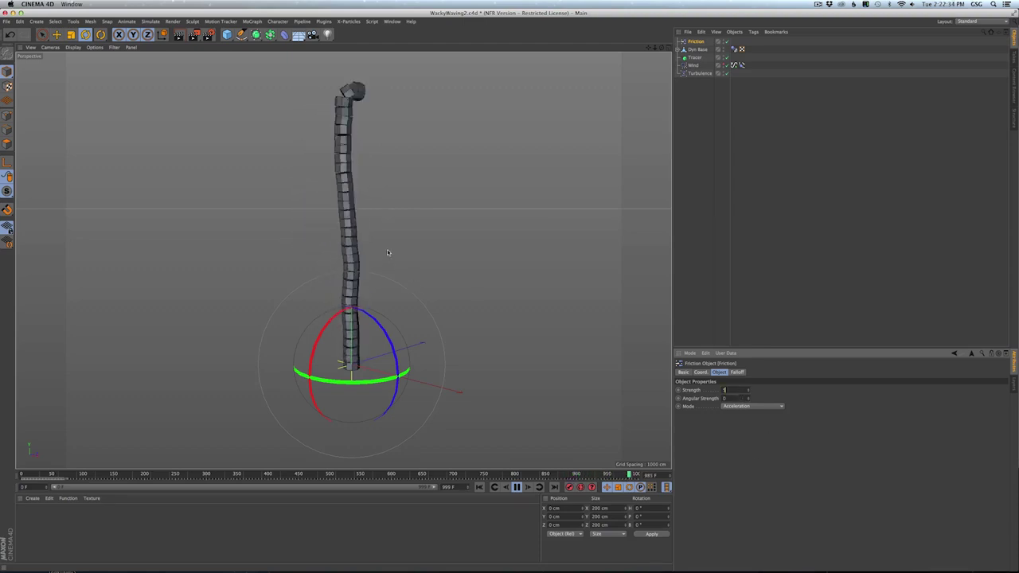
# - Set the Friction object's Strength to 10, then stop the playback and return to the first frame
pyautogui.write('0')
pyautogui.press('Return')
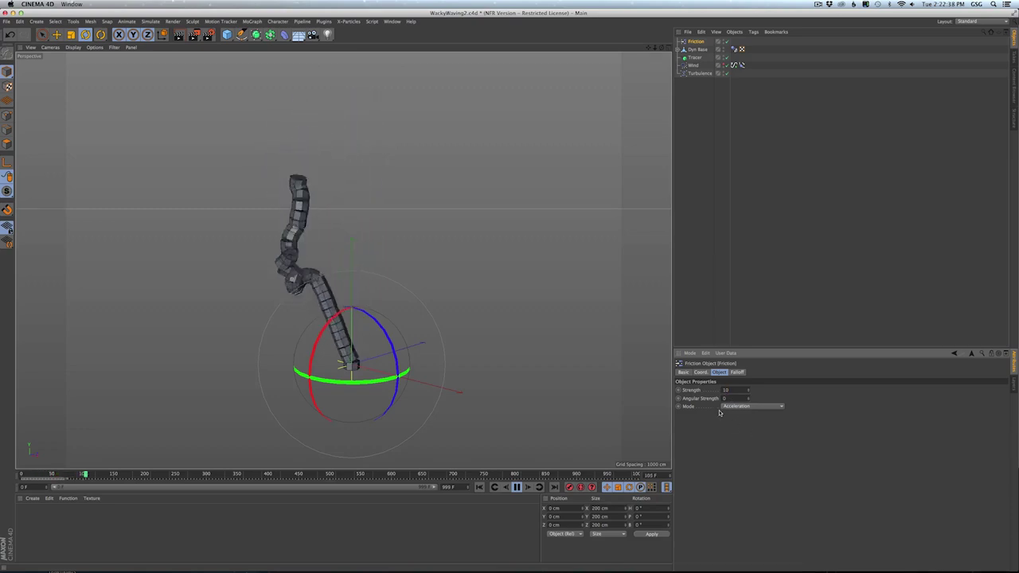
pyautogui.click(516, 487)
pyautogui.click(480, 487)
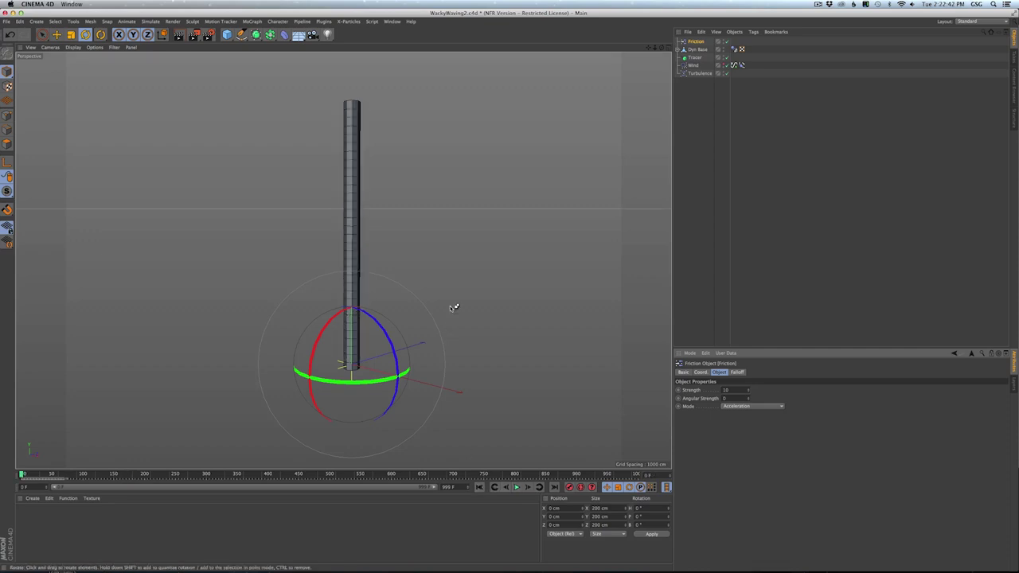
# - Save the scene as a new version named WackyWaving3.c4d
pyautogui.press('super+shift+s')
pyautogui.click(500, 103)
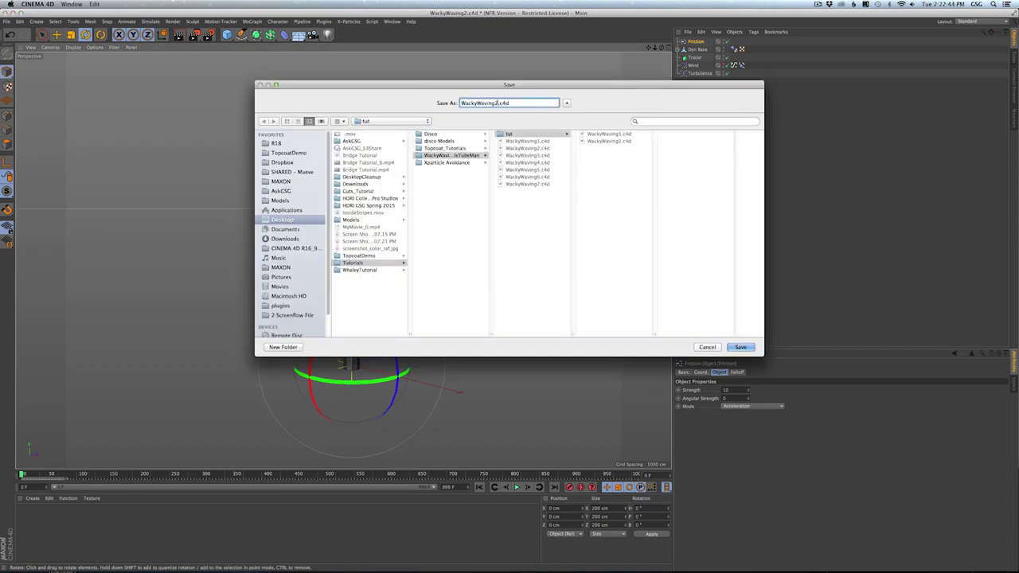
pyautogui.press('BackSpace')
pyautogui.write('3')
pyautogui.press('Return')
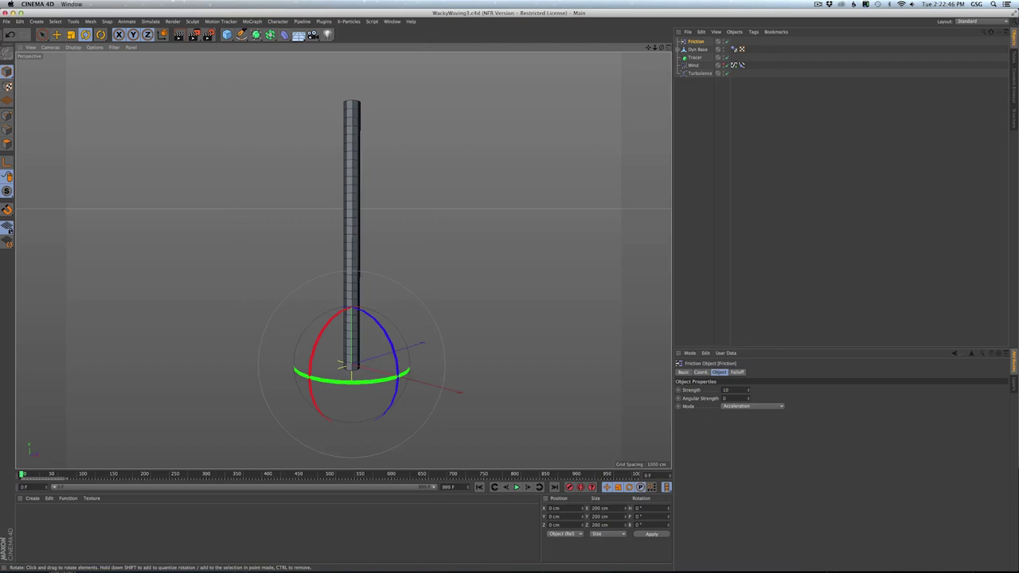
# - Set the Force Mode of the Dyn object's Dynamics Body tag to Include
pyautogui.click(679, 49)
pyautogui.click(684, 58)
pyautogui.click(688, 65)
pyautogui.keyDown('ctrl'); pyautogui.click(693, 74); pyautogui.keyUp('ctrl')
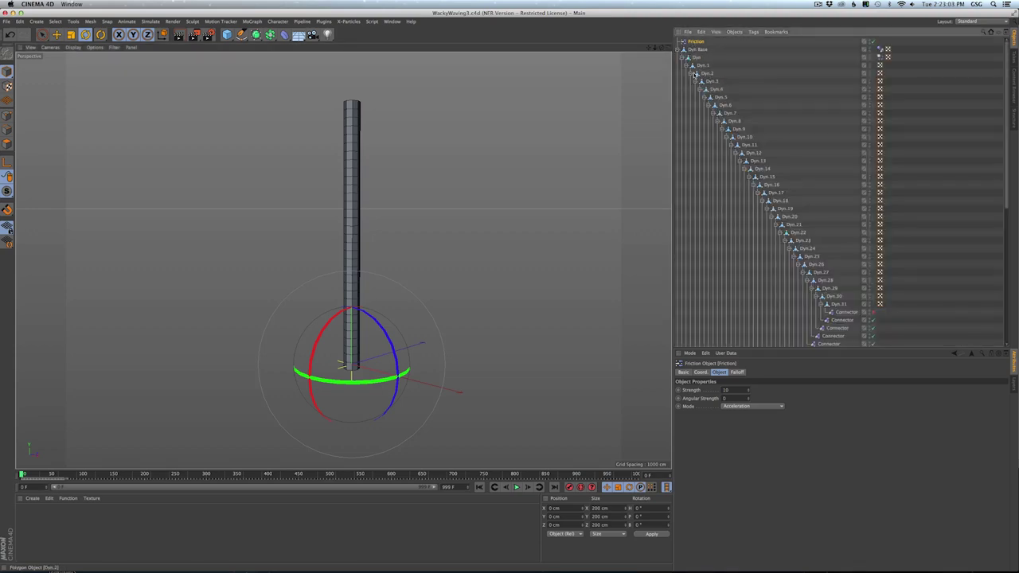
pyautogui.click(879, 58)
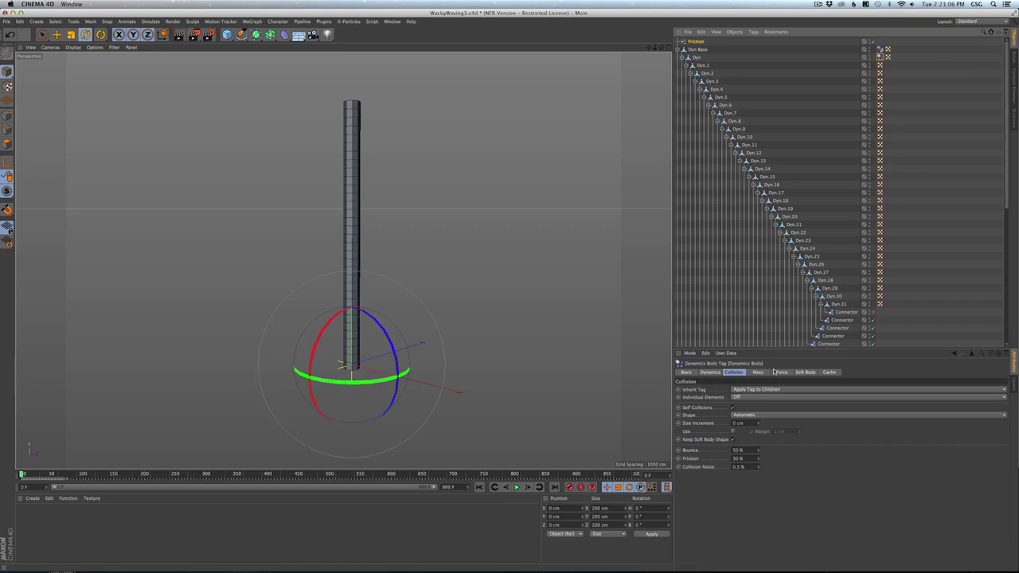
pyautogui.click(778, 372)
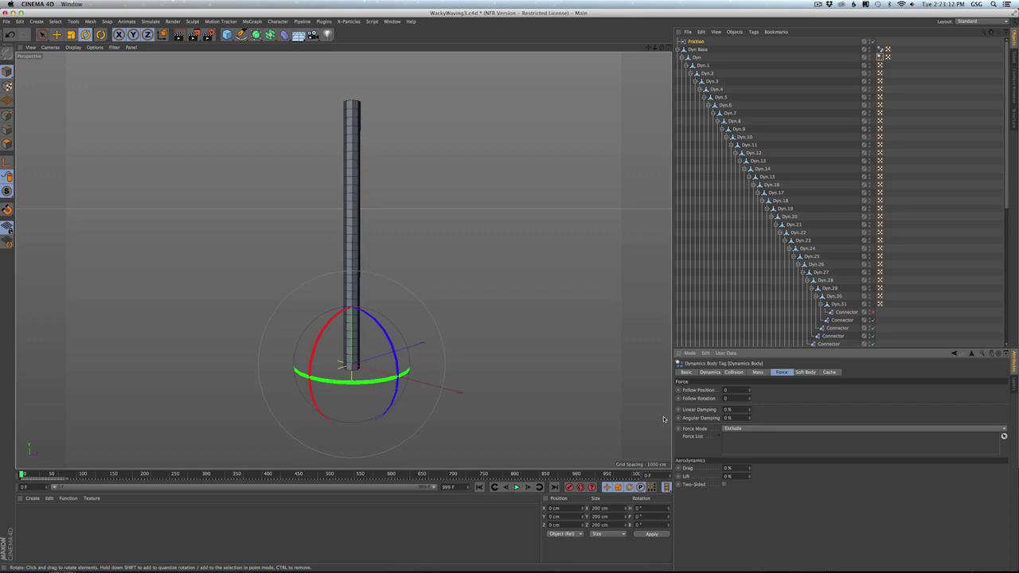
pyautogui.click(744, 429)
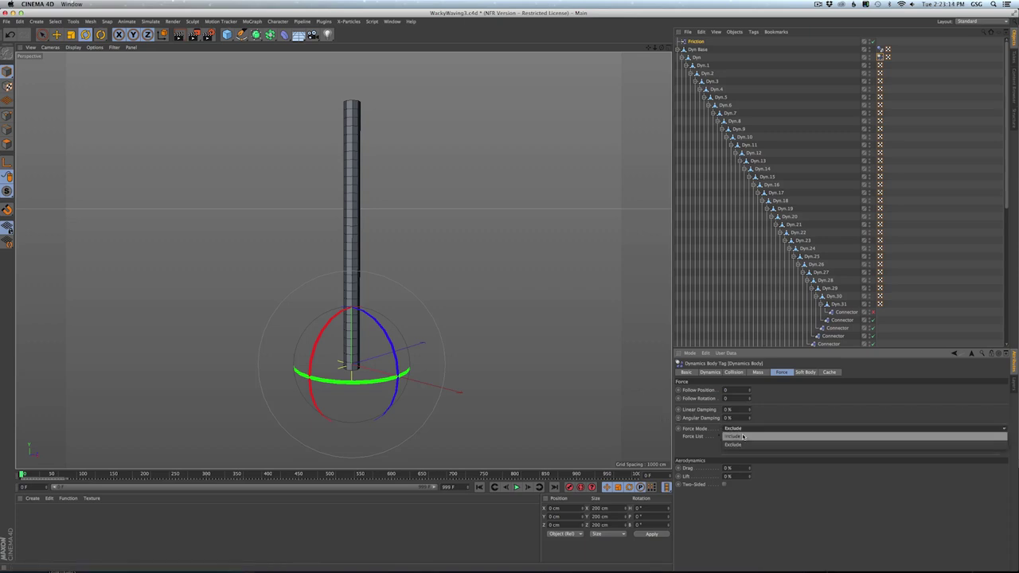
pyautogui.click(743, 437)
# - Add the Turbulence, Wind and Friction objects to the Dyn tag's Force List and deselect everything
pyautogui.click(681, 57)
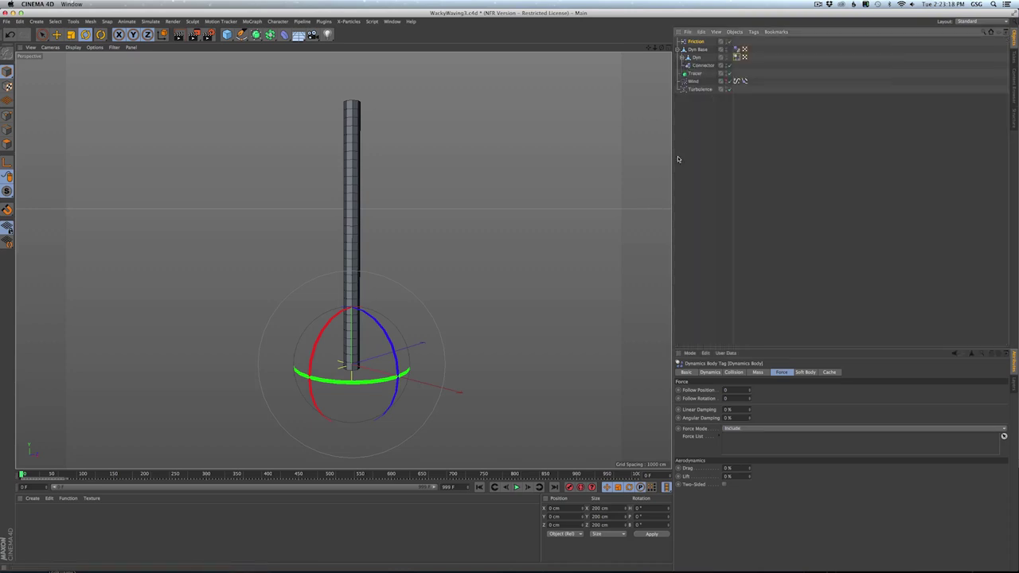
pyautogui.moveTo(689, 89); pyautogui.dragTo(738, 439)
pyautogui.moveTo(692, 82); pyautogui.dragTo(741, 447)
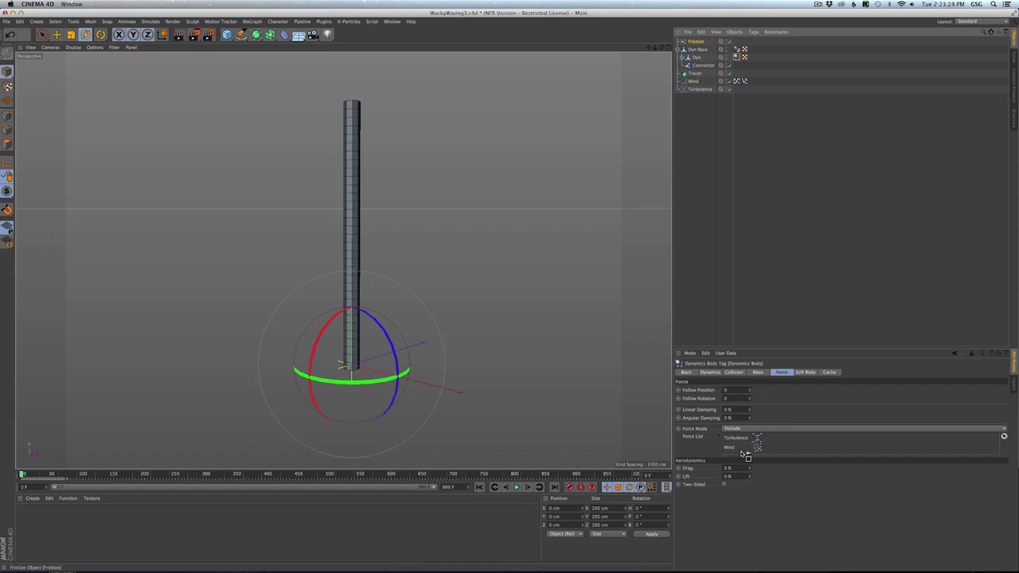
pyautogui.click(755, 312)
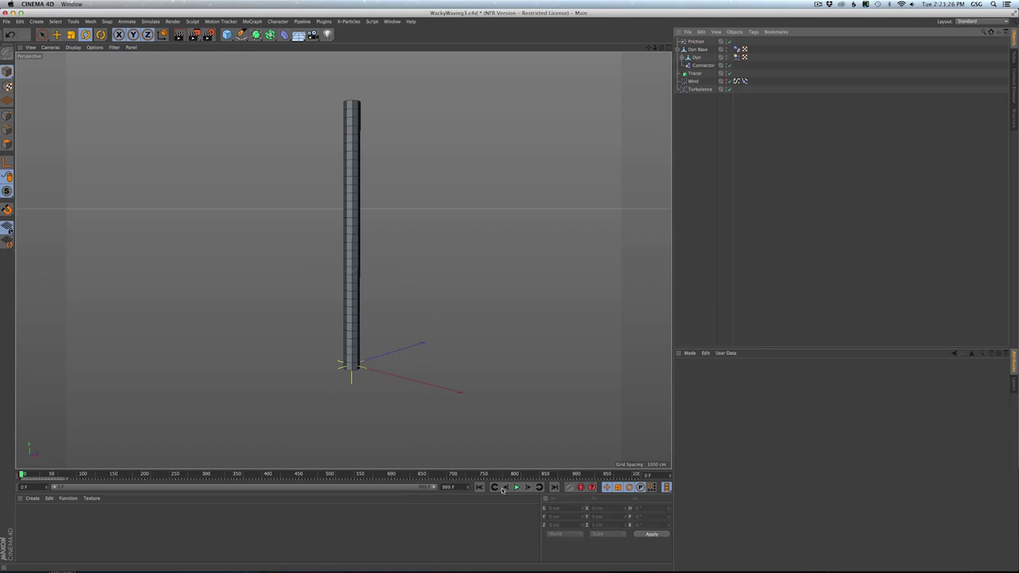
# - Play the simulation from two viewing angles to examine the tube's motion, returning to the first frame each time
pyautogui.click(516, 487)
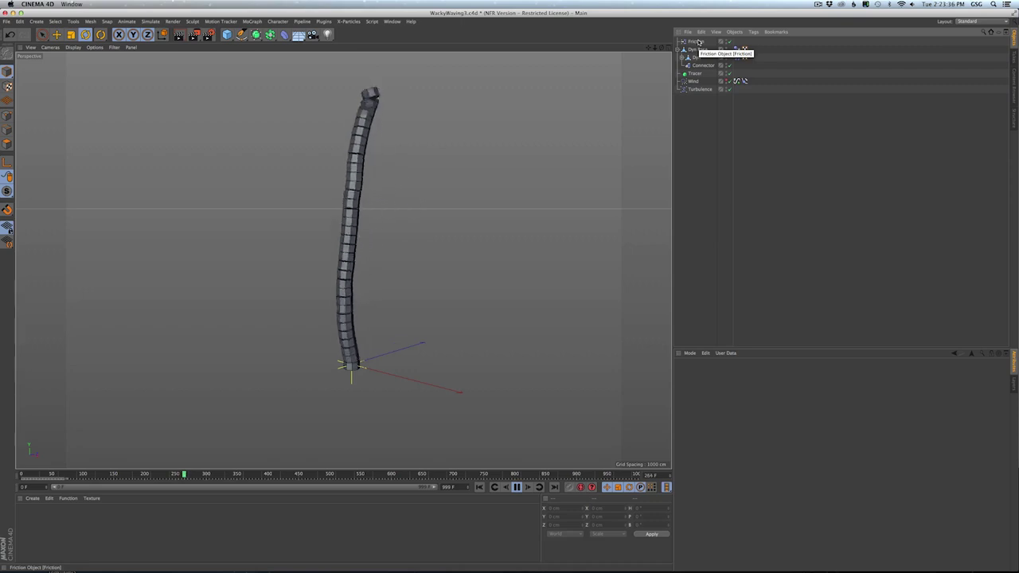
pyautogui.click(518, 488)
pyautogui.click(481, 487)
pyautogui.click(480, 487)
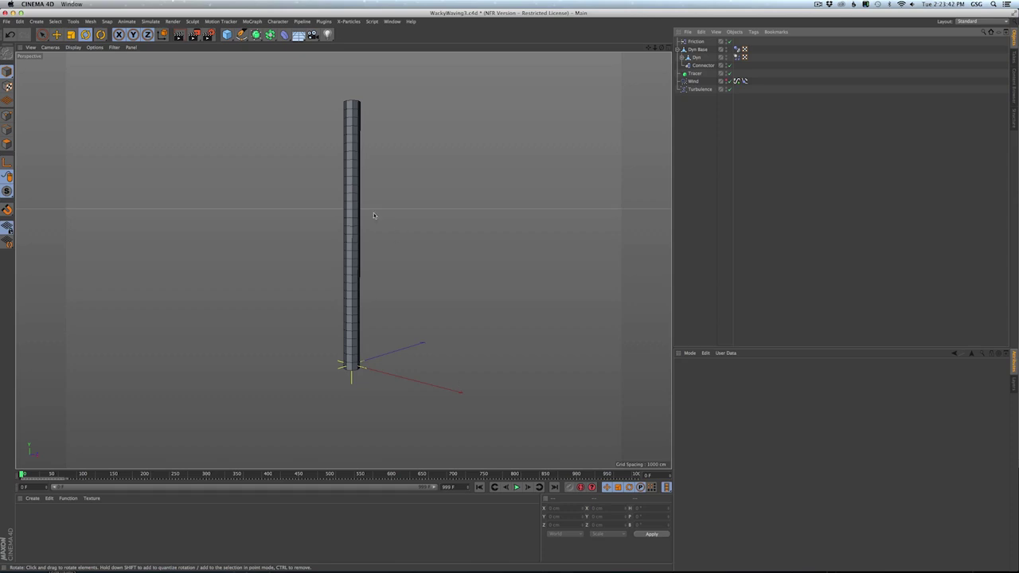
pyautogui.keyDown('alt'); pyautogui.moveTo(374, 214); pyautogui.dragTo(379, 254, button='middle'); pyautogui.keyUp('alt')
pyautogui.keyDown('alt'); pyautogui.moveTo(365, 241); pyautogui.dragTo(412, 264); pyautogui.keyUp('alt')
pyautogui.keyDown('alt'); pyautogui.moveTo(384, 236); pyautogui.dragTo(400, 269, button='middle'); pyautogui.keyUp('alt')
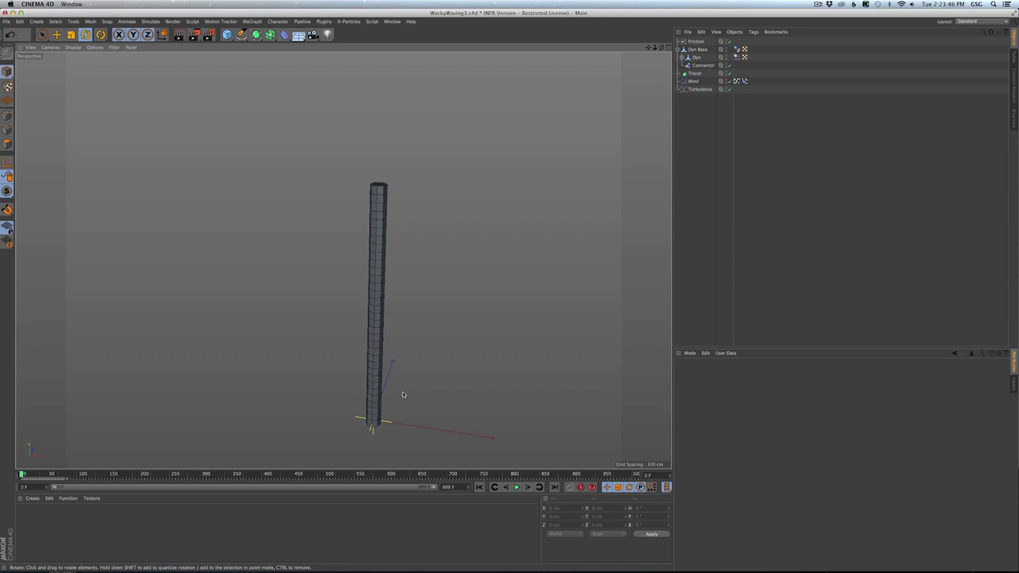
pyautogui.keyDown('alt'); pyautogui.moveTo(393, 377); pyautogui.dragTo(380, 366); pyautogui.keyUp('alt')
pyautogui.keyDown('alt'); pyautogui.moveTo(380, 366); pyautogui.dragTo(377, 333, button='middle'); pyautogui.keyUp('alt')
pyautogui.click(516, 486)
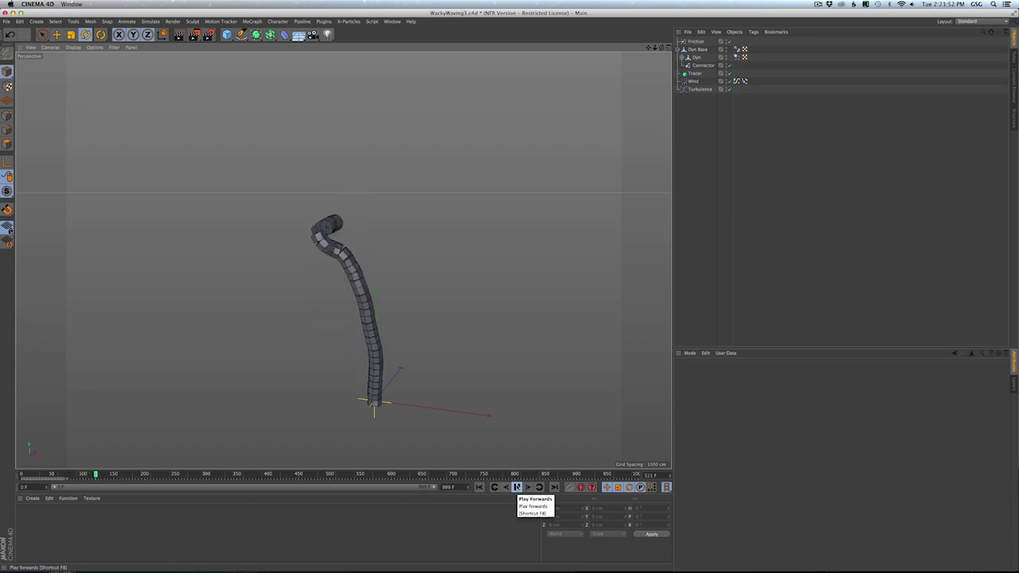
pyautogui.click(517, 488)
pyautogui.click(481, 488)
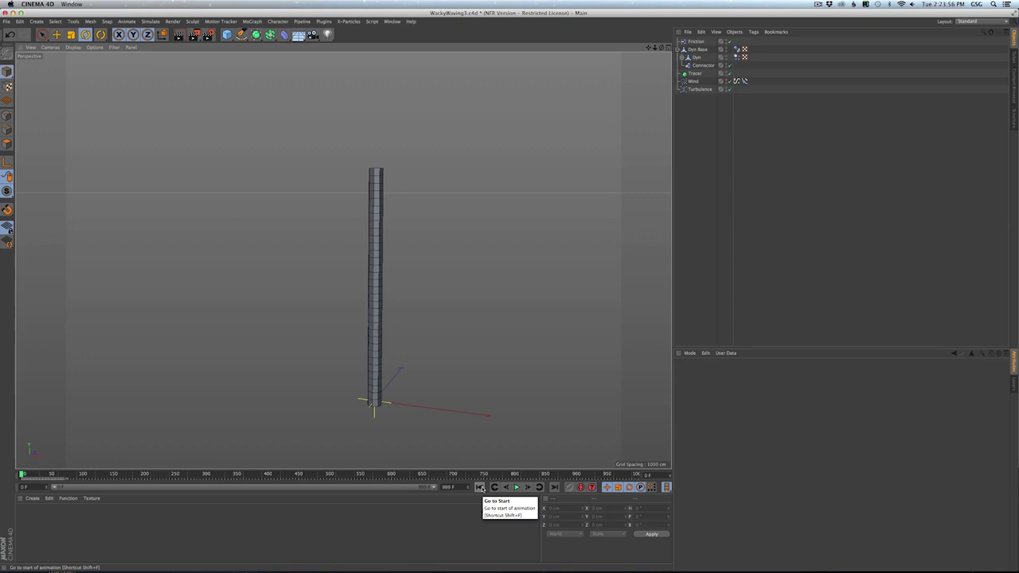
# - Select Dyn Base, switch to Chrome to look at the tube man reference images, and return to Cinema 4D
pyautogui.click(682, 58)
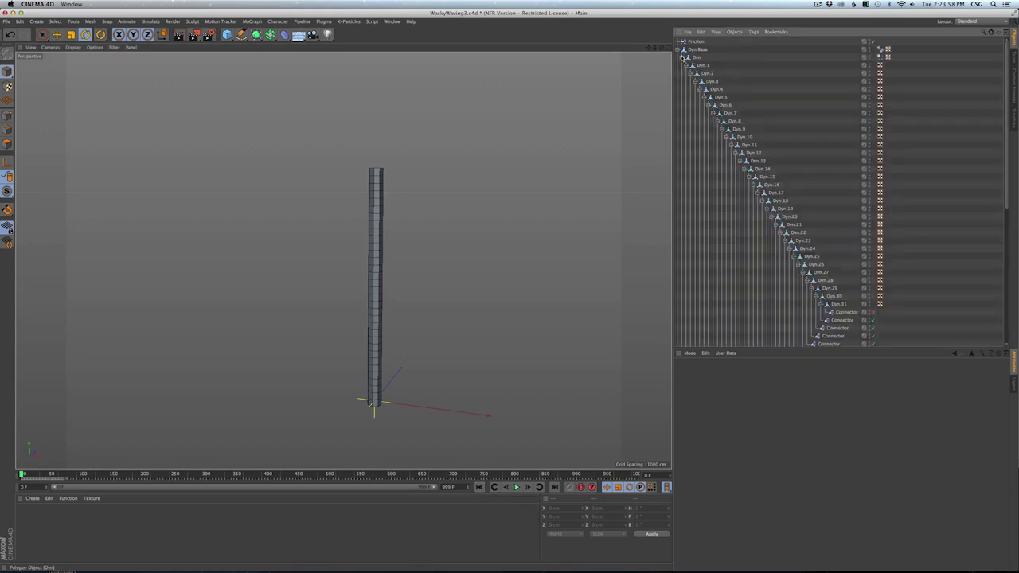
pyautogui.click(683, 57)
pyautogui.click(692, 50)
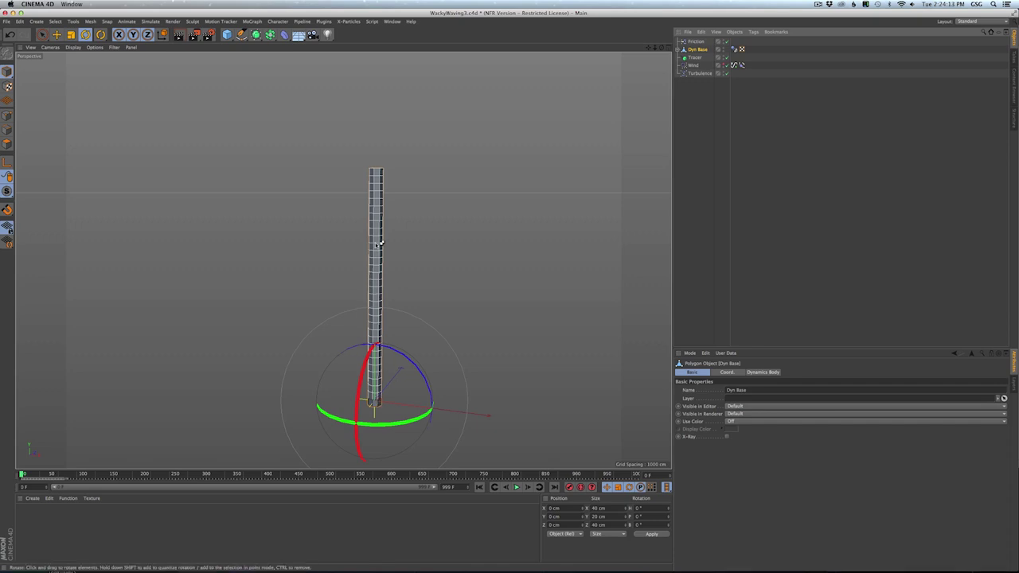
pyautogui.press('super+Tab')
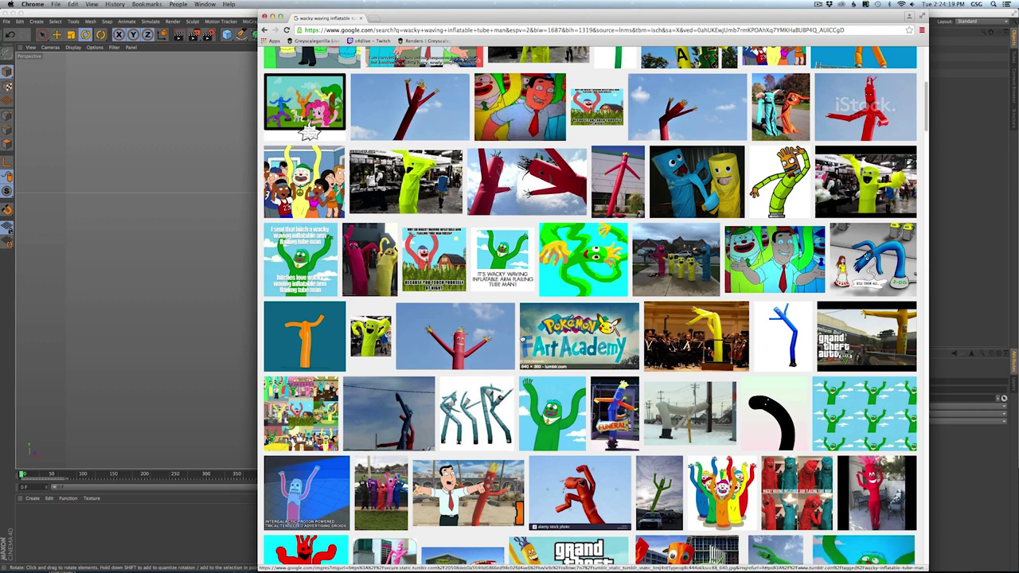
pyautogui.press('super+Tab')
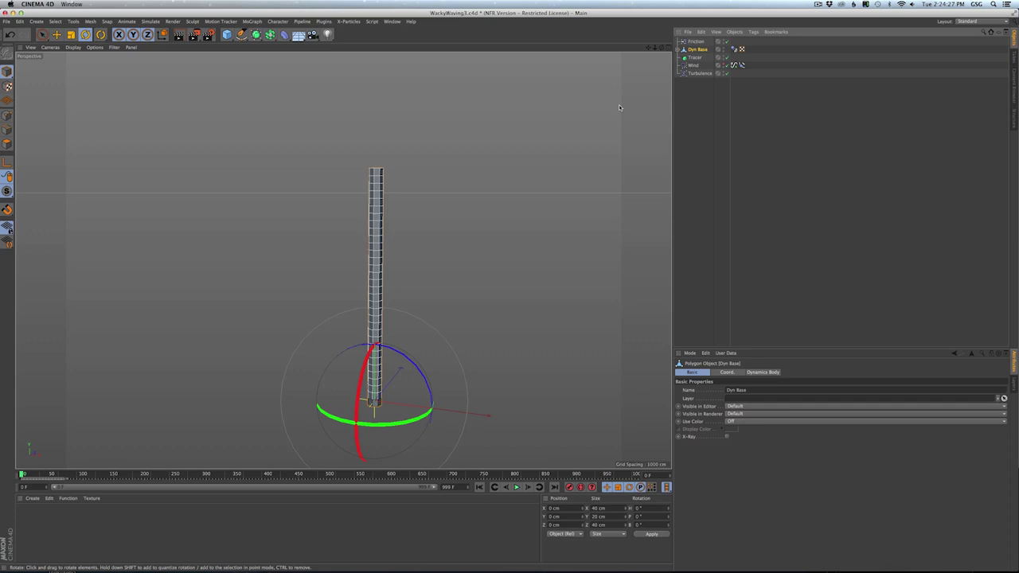
# - Duplicate the Dyn Base, Tracer and Wind objects together
pyautogui.click(696, 67)
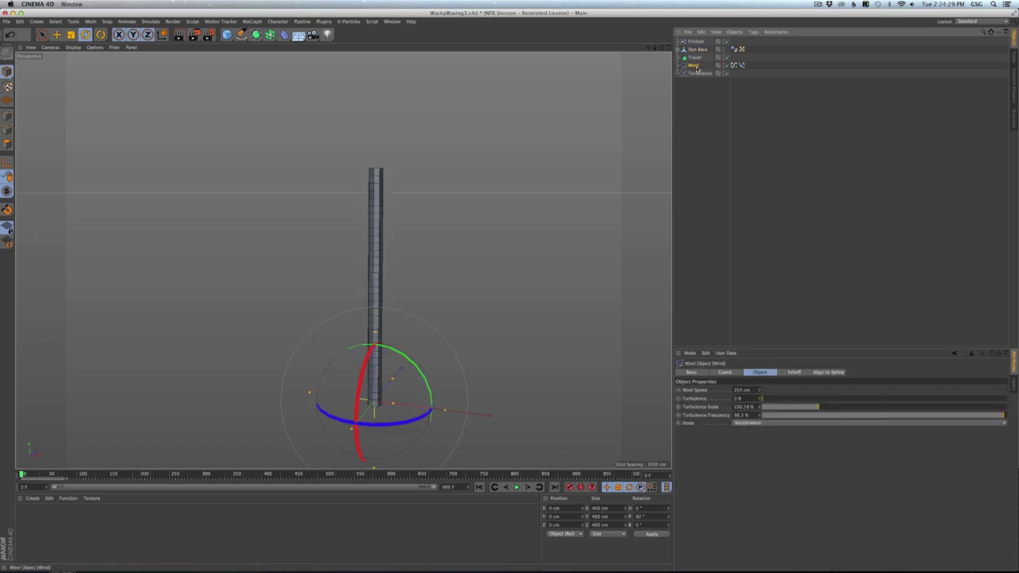
pyautogui.keyDown('shift'); pyautogui.click(697, 50); pyautogui.keyUp('shift')
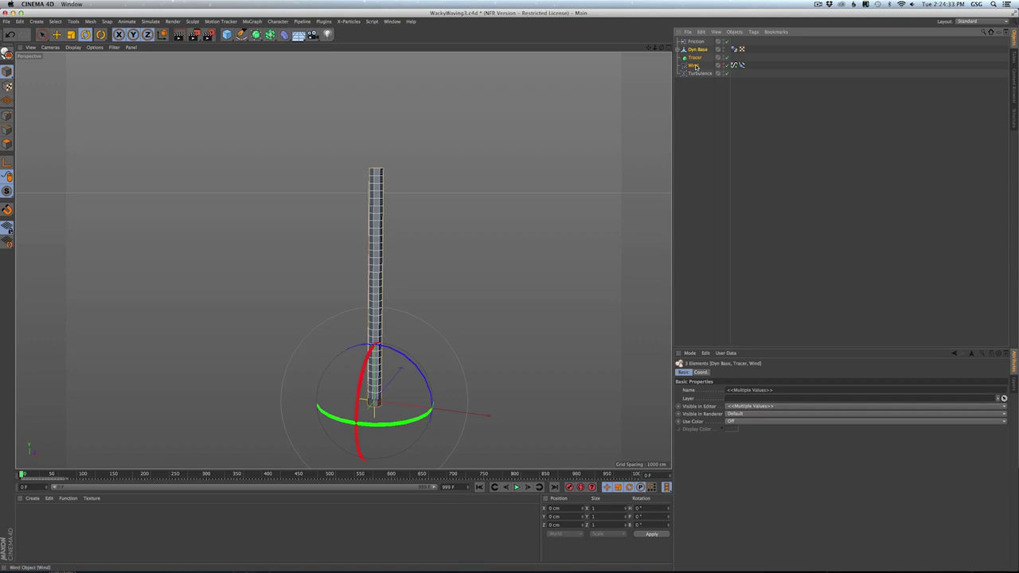
pyautogui.press('super+c')
pyautogui.press('super+v')
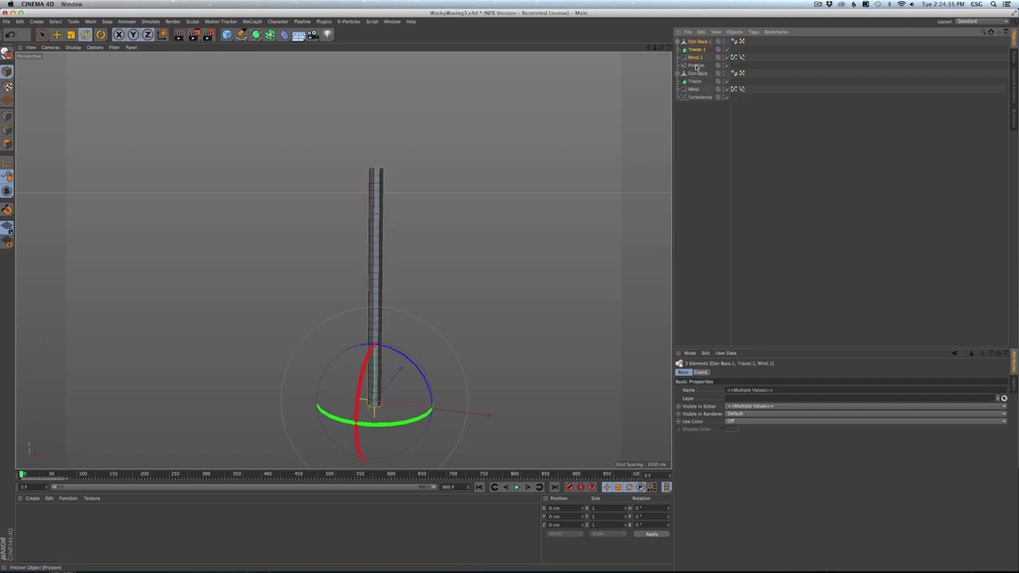
# - Rename the copied base and all its segments with the Naming Tool, replacing "dyn" with "arm1"
pyautogui.keyDown('super'); pyautogui.click(679, 41); pyautogui.keyUp('super')
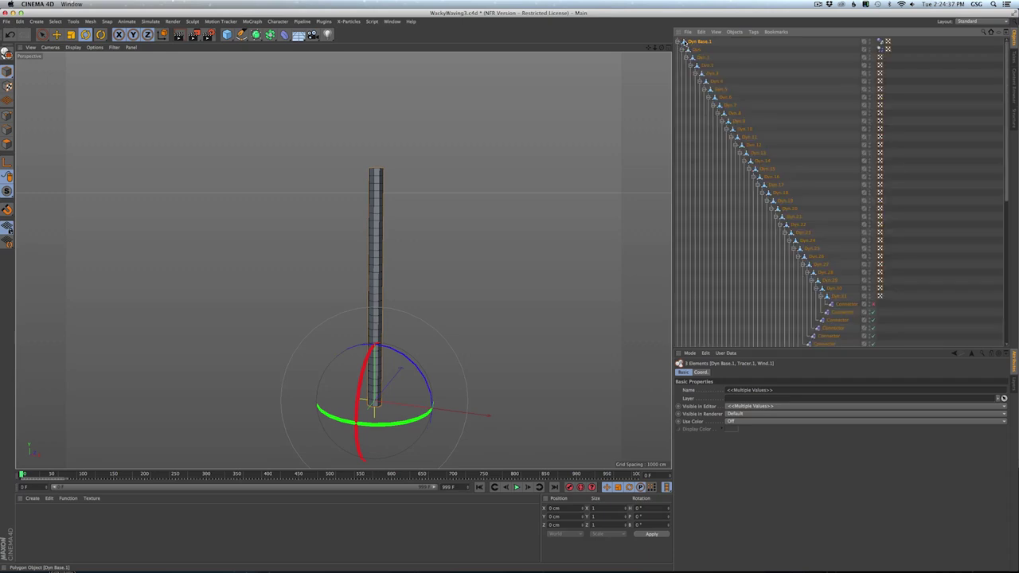
pyautogui.click(700, 42)
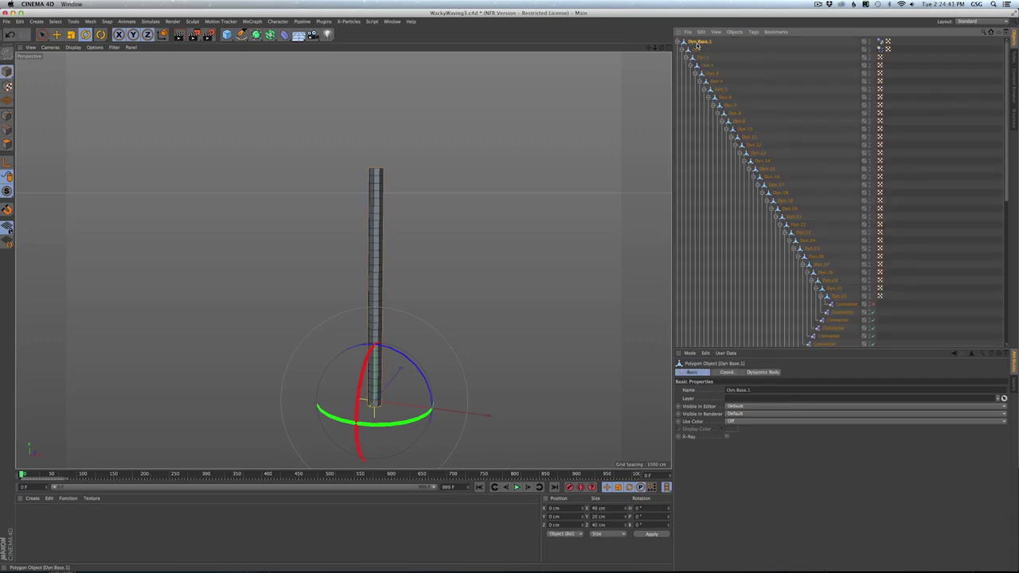
pyautogui.keyDown('shift'); pyautogui.click(838, 296); pyautogui.keyUp('shift')
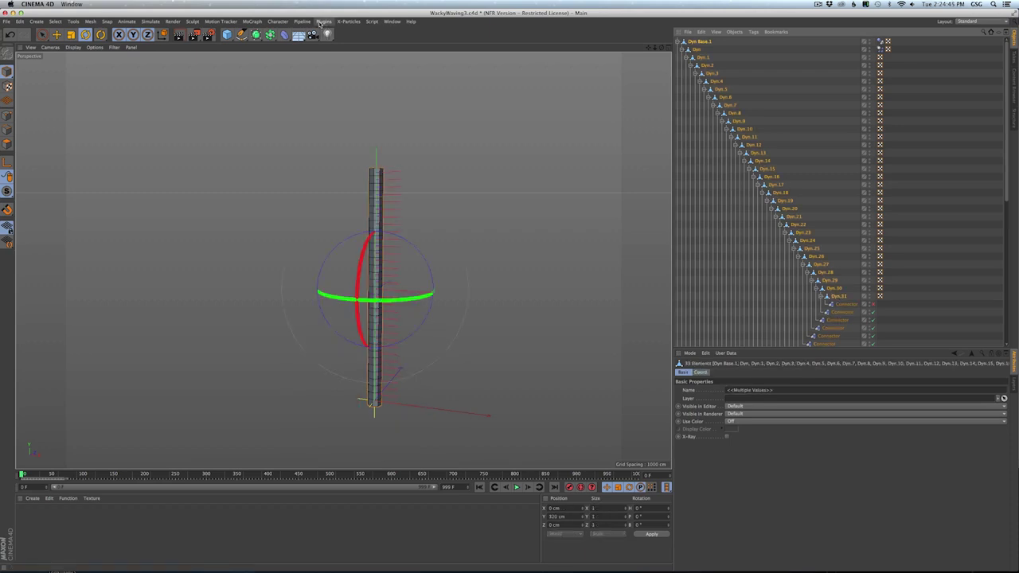
pyautogui.click(319, 22)
pyautogui.moveTo(37, 21)
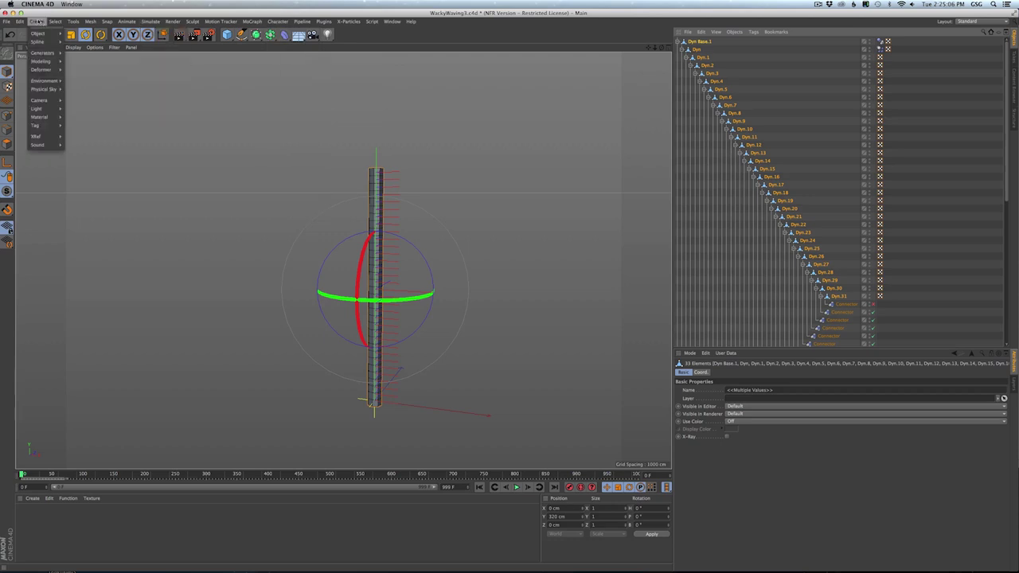
pyautogui.moveTo(73, 23)
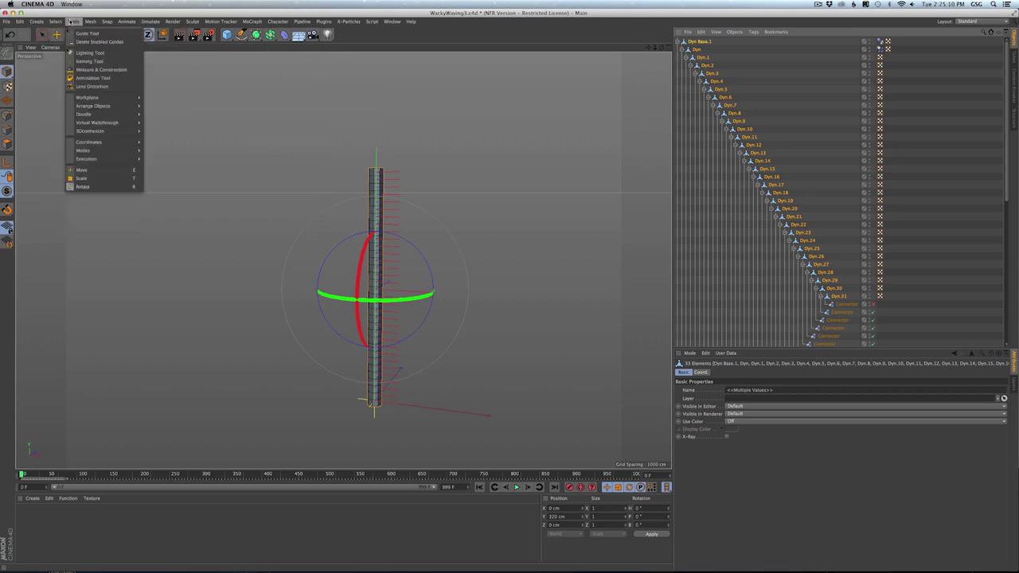
pyautogui.click(98, 62)
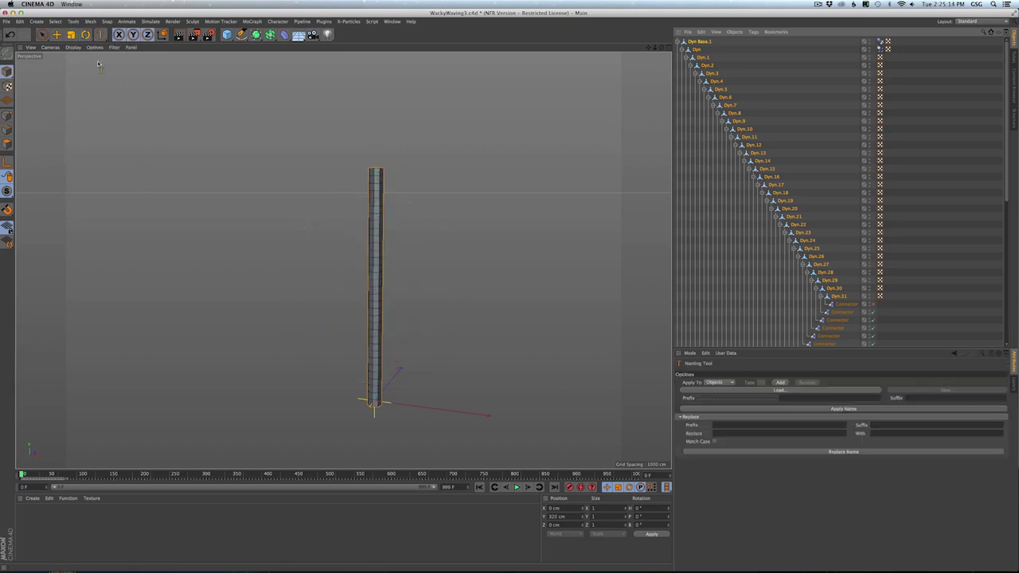
pyautogui.click(740, 433)
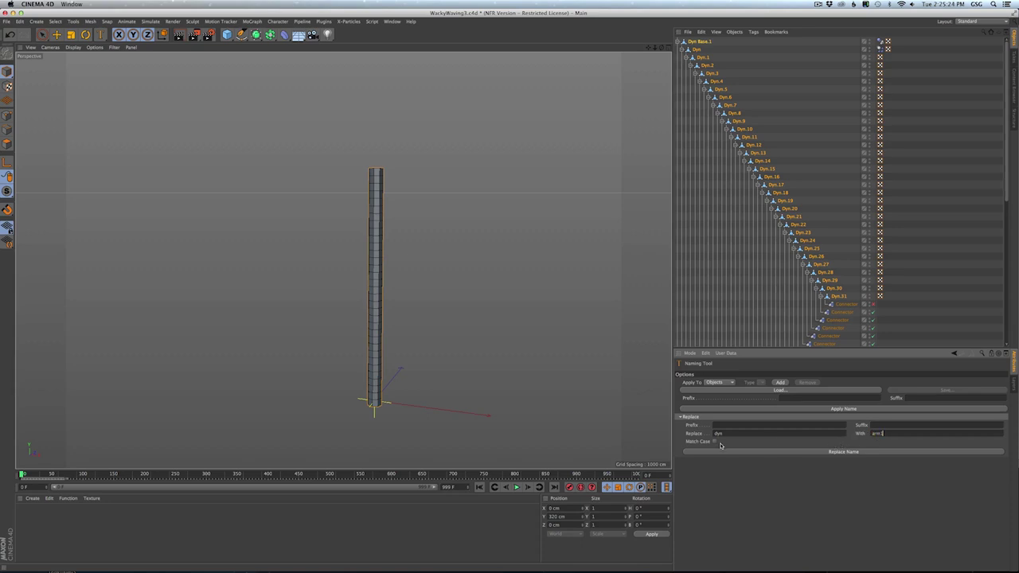
pyautogui.write('1')
pyautogui.click(761, 451)
pyautogui.click(678, 43)
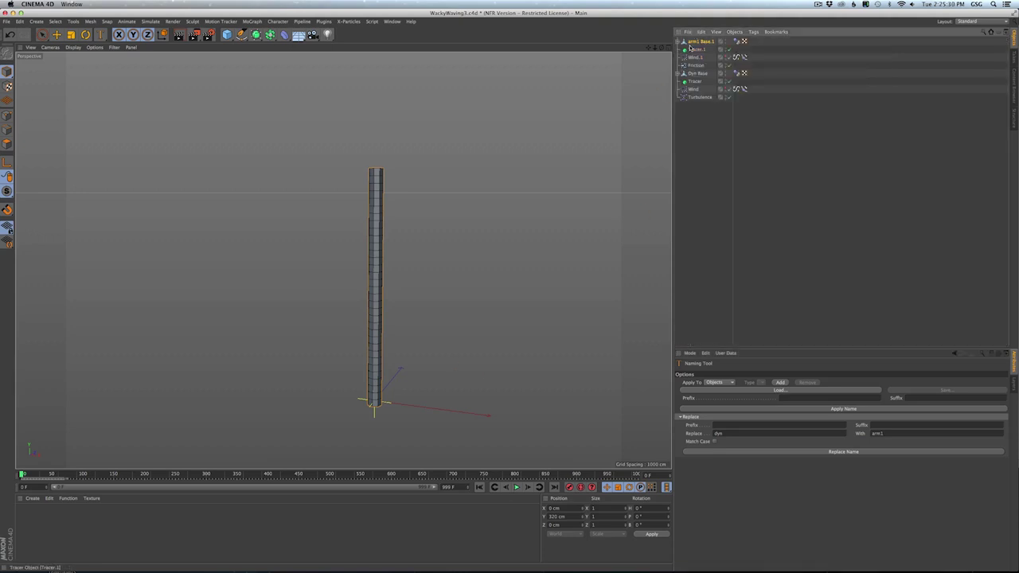
# - Rotate the arm1 Base.1 chain 90° in bank so it extends horizontally
pyautogui.click(692, 43)
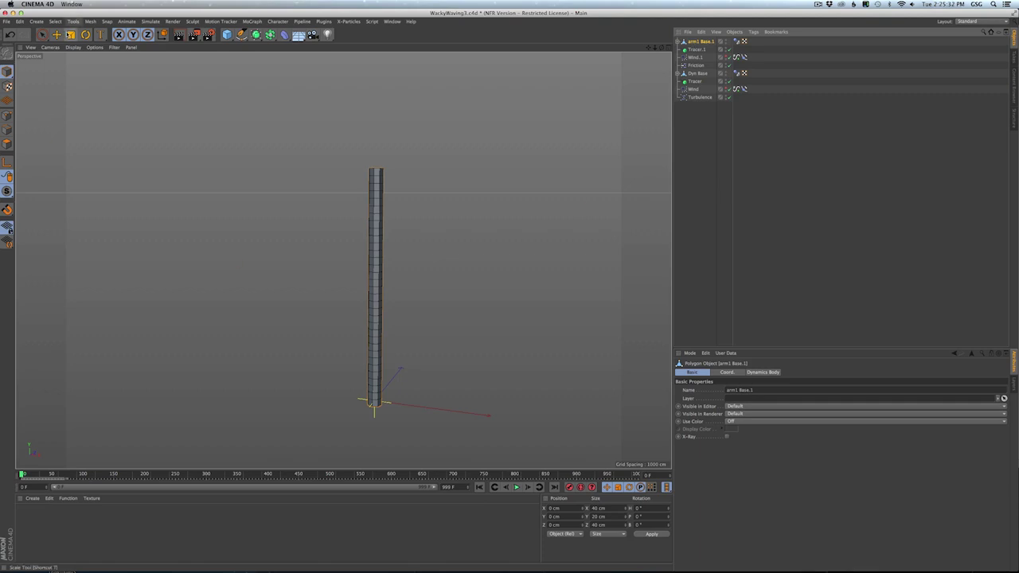
pyautogui.click(58, 35)
pyautogui.press('r')
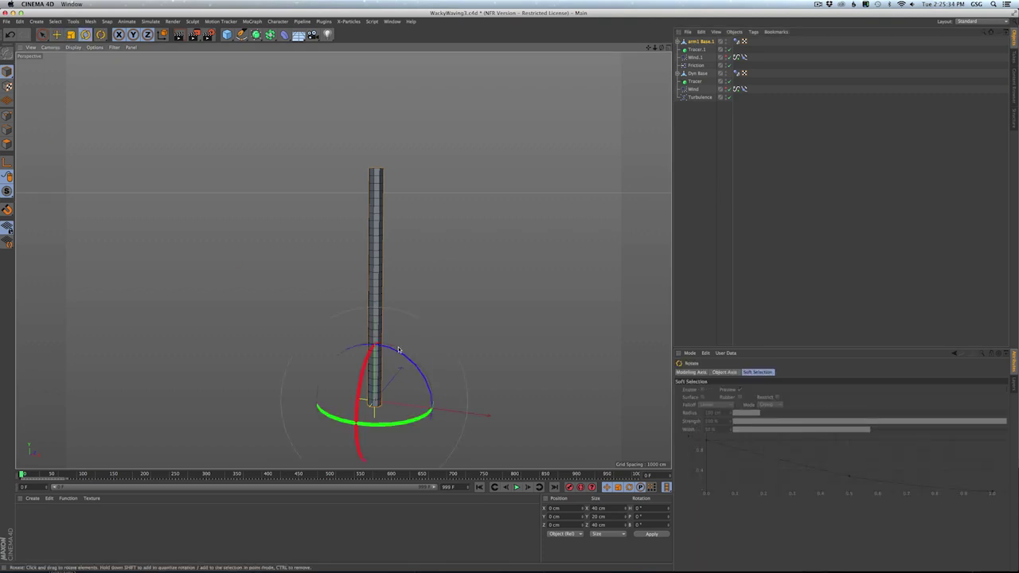
pyautogui.moveTo(399, 350); pyautogui.dragTo(448, 439)
# - Move the arm chain up beside the upper part of the main tube, to about X 31 cm and Y 518 cm
pyautogui.press('e')
pyautogui.keyDown('alt'); pyautogui.moveTo(431, 394); pyautogui.dragTo(446, 437); pyautogui.keyUp('alt')
pyautogui.keyDown('alt'); pyautogui.moveTo(442, 454); pyautogui.dragTo(439, 422, button='middle'); pyautogui.keyUp('alt')
pyautogui.moveTo(438, 422); pyautogui.dragTo(446, 237)
pyautogui.keyDown('alt'); pyautogui.moveTo(378, 173); pyautogui.dragTo(372, 271, button='middle'); pyautogui.keyUp('alt')
pyautogui.keyDown('alt'); pyautogui.moveTo(372, 271); pyautogui.dragTo(442, 249, button='right'); pyautogui.keyUp('alt')
pyautogui.scroll(4, 441, 249)
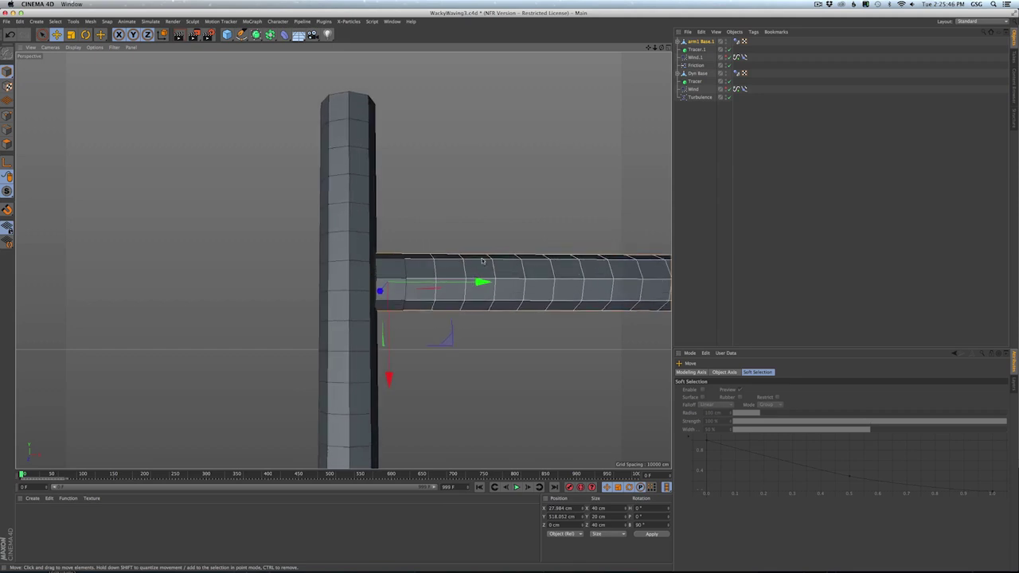
pyautogui.moveTo(485, 277); pyautogui.dragTo(490, 277)
pyautogui.scroll(3, 415, 251)
pyautogui.keyDown('alt'); pyautogui.moveTo(391, 257); pyautogui.dragTo(398, 252); pyautogui.keyUp('alt')
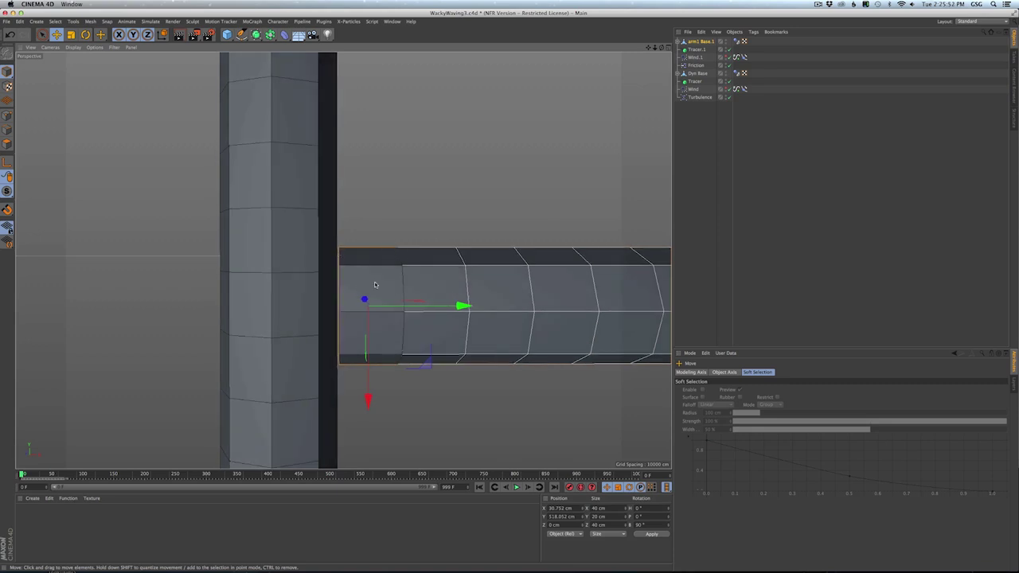
# - Nudge the arm chain against the main tube at about X 30.6 cm and check the inflatable tube man reference images in Chrome
pyautogui.moveTo(444, 308); pyautogui.dragTo(467, 304)
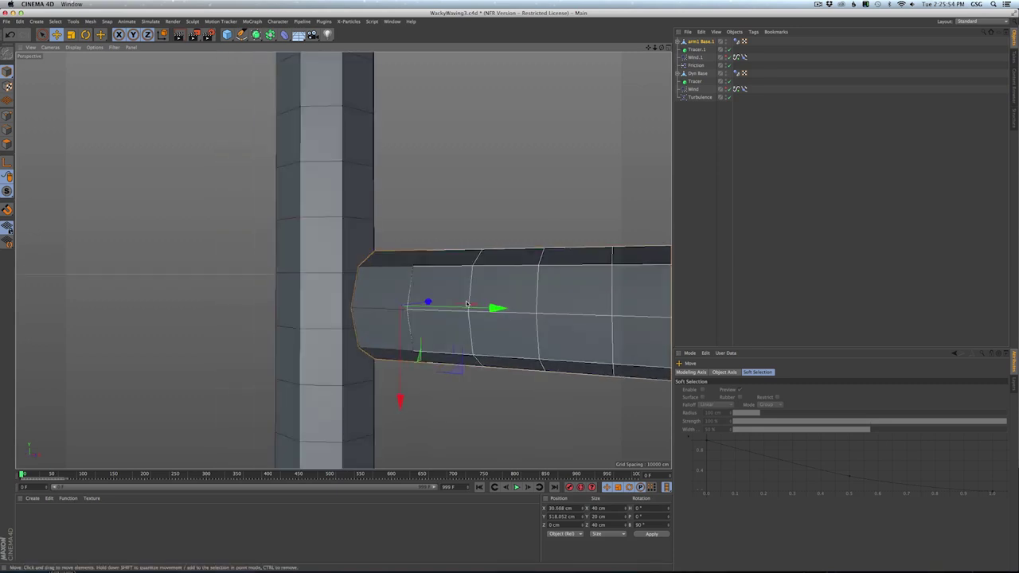
pyautogui.scroll(-3, 467, 304)
pyautogui.press('super+Tab')
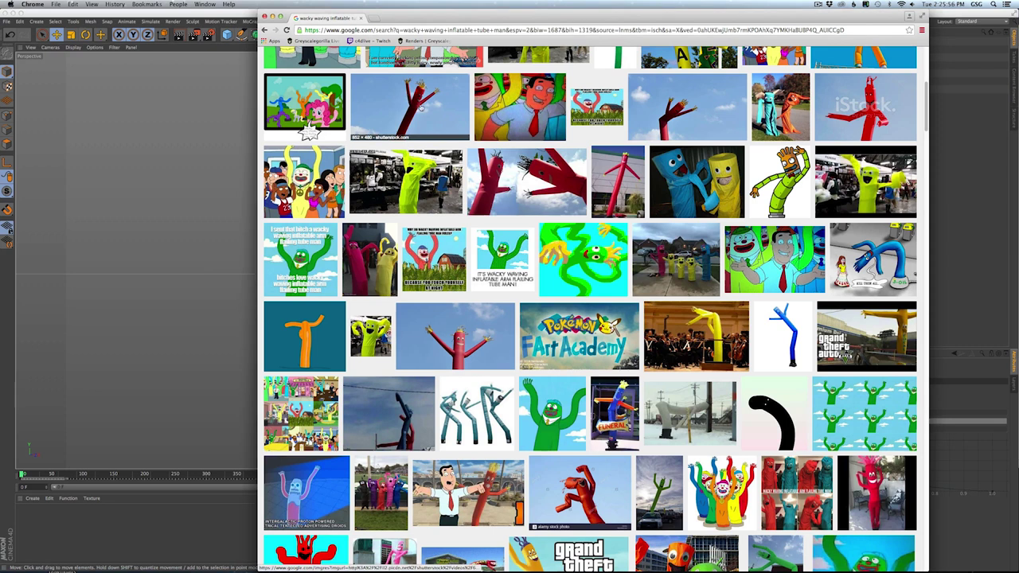
pyautogui.press('super+Tab')
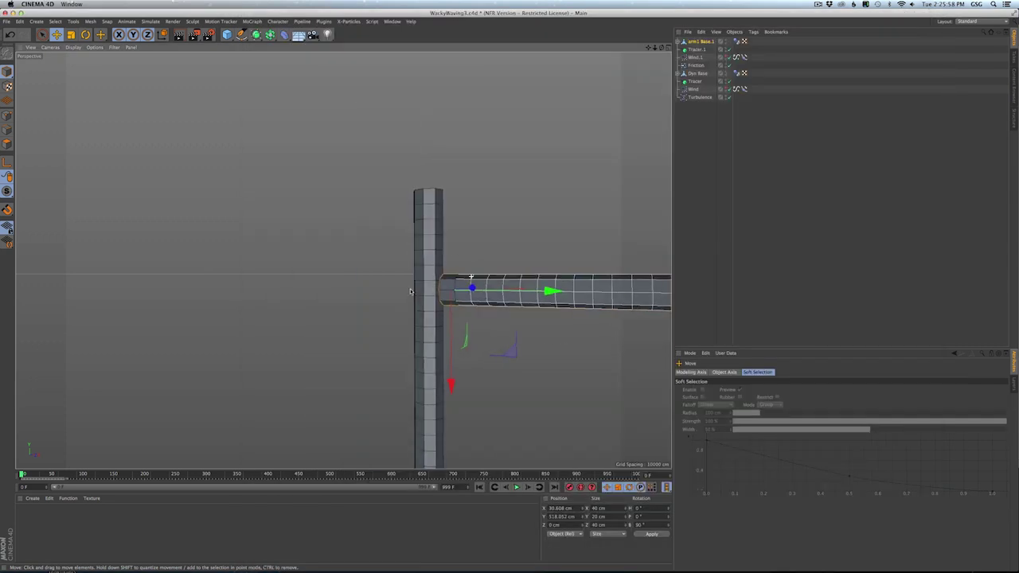
# - Shorten the arm by deleting segment arm1.12 and everything beneath it in the hierarchy
pyautogui.keyDown('alt'); pyautogui.moveTo(410, 291); pyautogui.dragTo(461, 314); pyautogui.keyUp('alt')
pyautogui.keyDown('alt'); pyautogui.moveTo(466, 316); pyautogui.dragTo(326, 349, button='right'); pyautogui.keyUp('alt')
pyautogui.keyDown('alt'); pyautogui.moveTo(469, 298); pyautogui.dragTo(529, 284, button='right'); pyautogui.keyUp('alt')
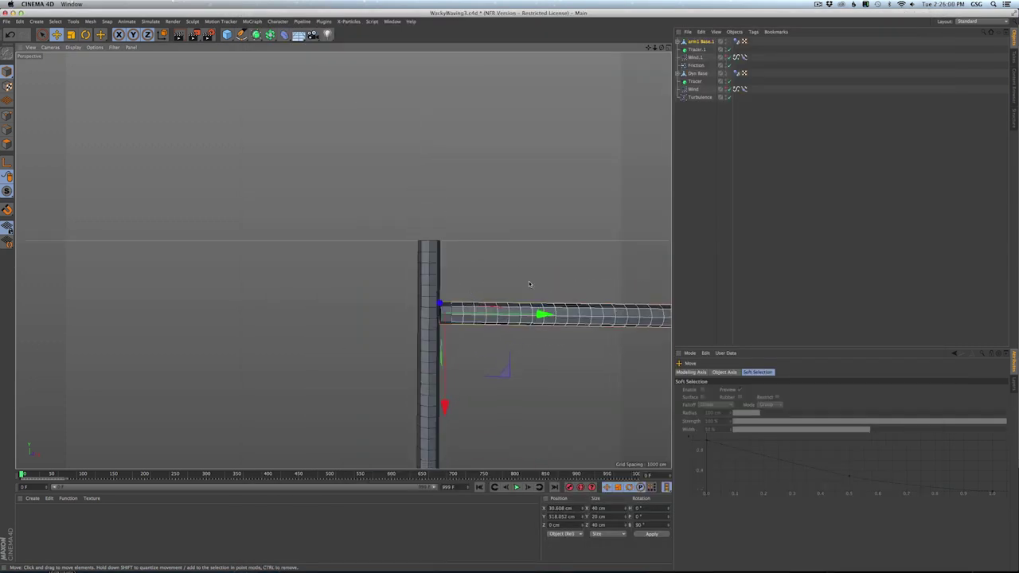
pyautogui.keyDown('alt'); pyautogui.moveTo(530, 284); pyautogui.dragTo(467, 242, button='middle'); pyautogui.keyUp('alt')
pyautogui.click(678, 41)
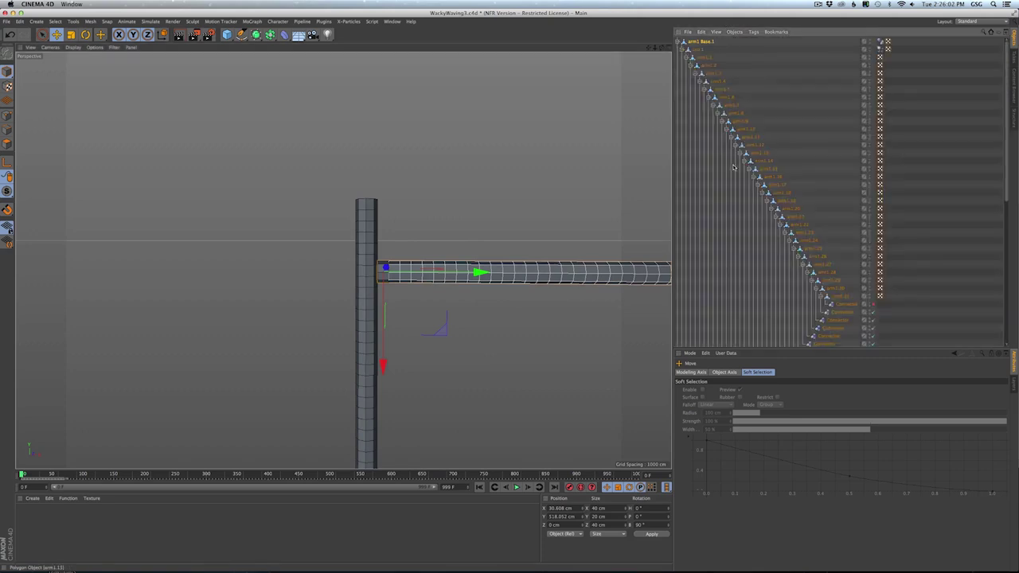
pyautogui.click(779, 189)
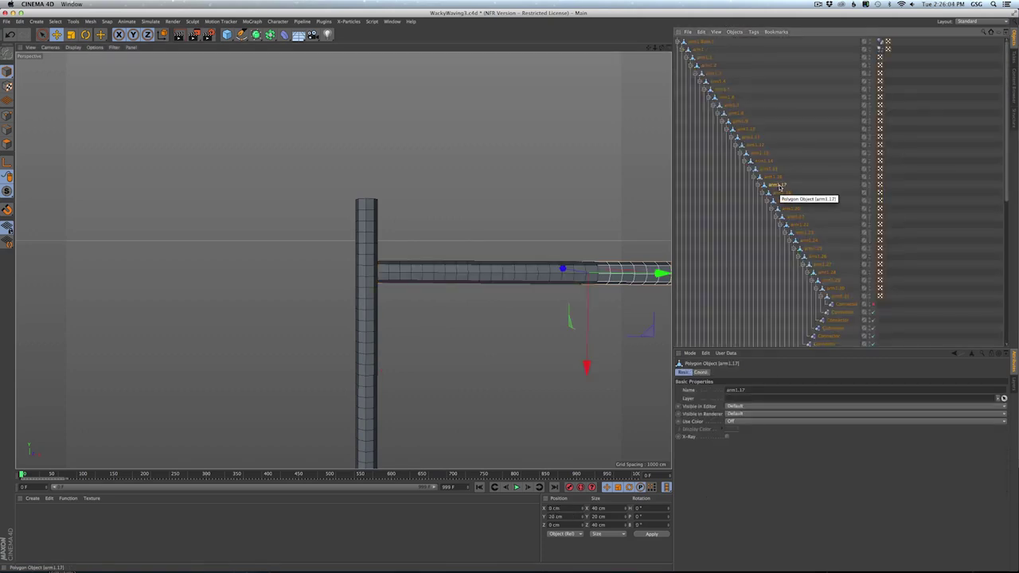
pyautogui.click(760, 153)
pyautogui.click(751, 145)
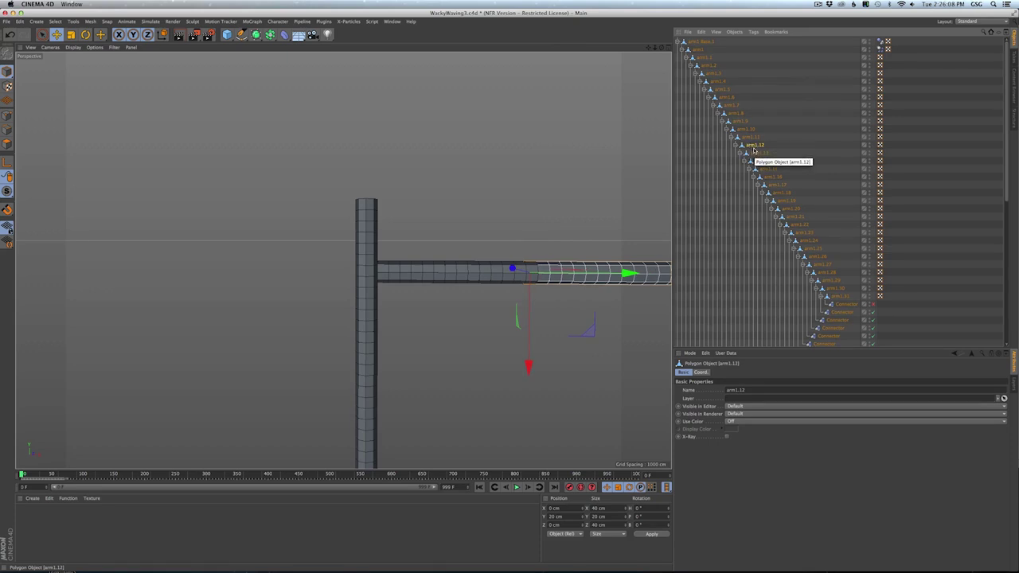
pyautogui.press('Delete')
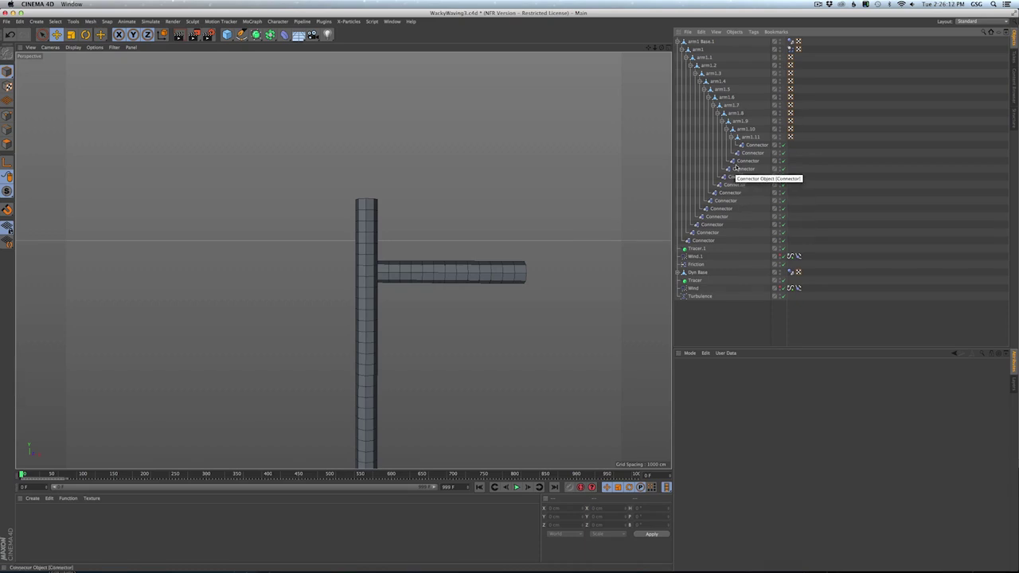
# - Disable the end Connector under arm1.11 and play the simulation to test the shortened arm, rewinding to frame 0
pyautogui.click(755, 145)
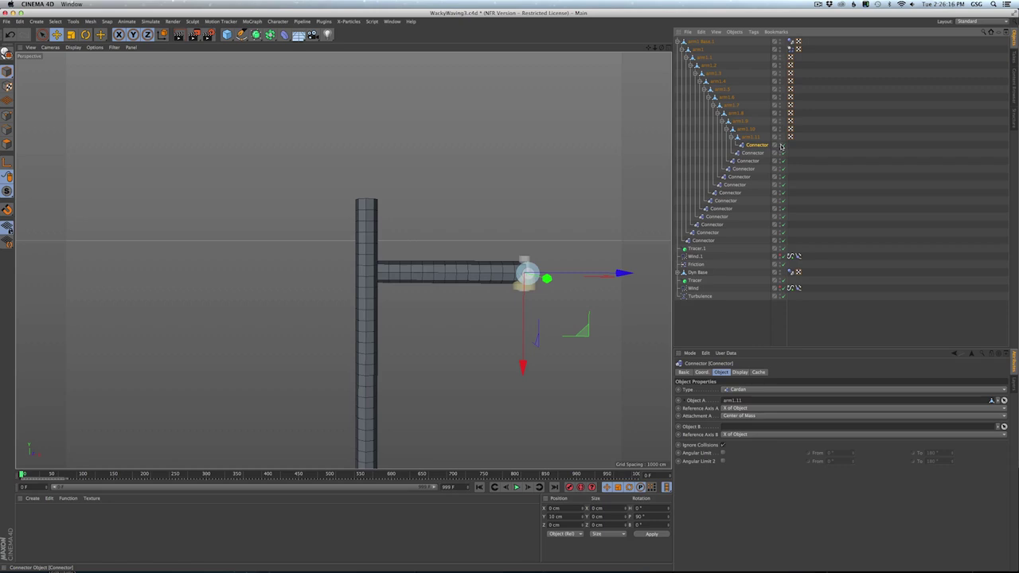
pyautogui.click(783, 146)
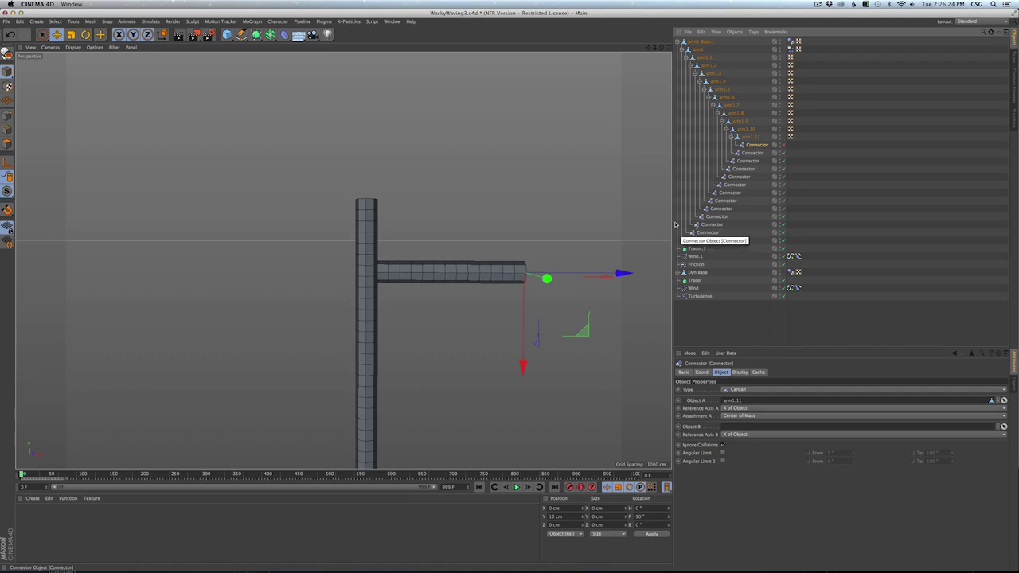
pyautogui.click(515, 487)
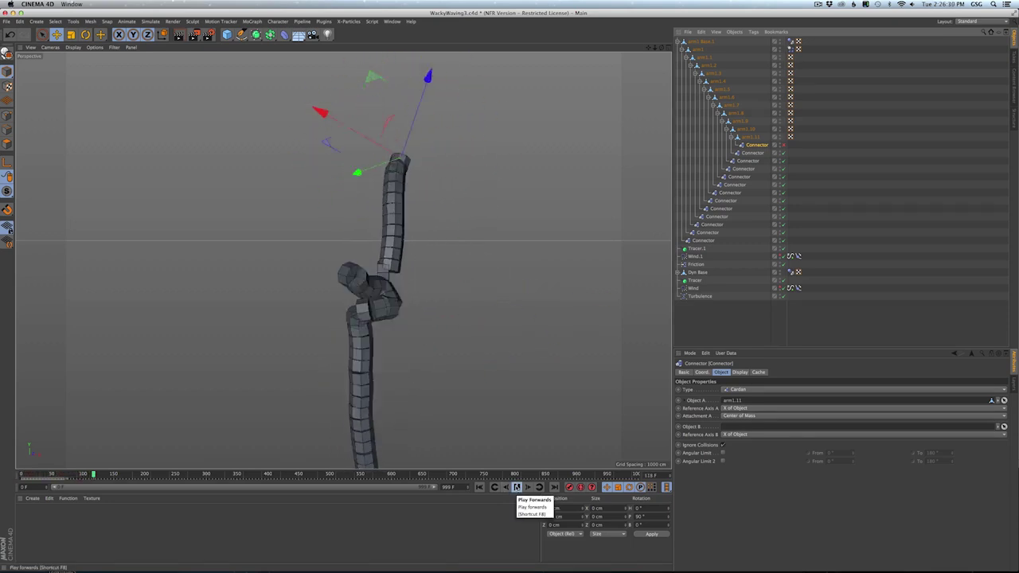
pyautogui.click(515, 487)
pyautogui.click(479, 487)
pyautogui.keyDown('alt'); pyautogui.moveTo(469, 307); pyautogui.dragTo(424, 288); pyautogui.keyUp('alt')
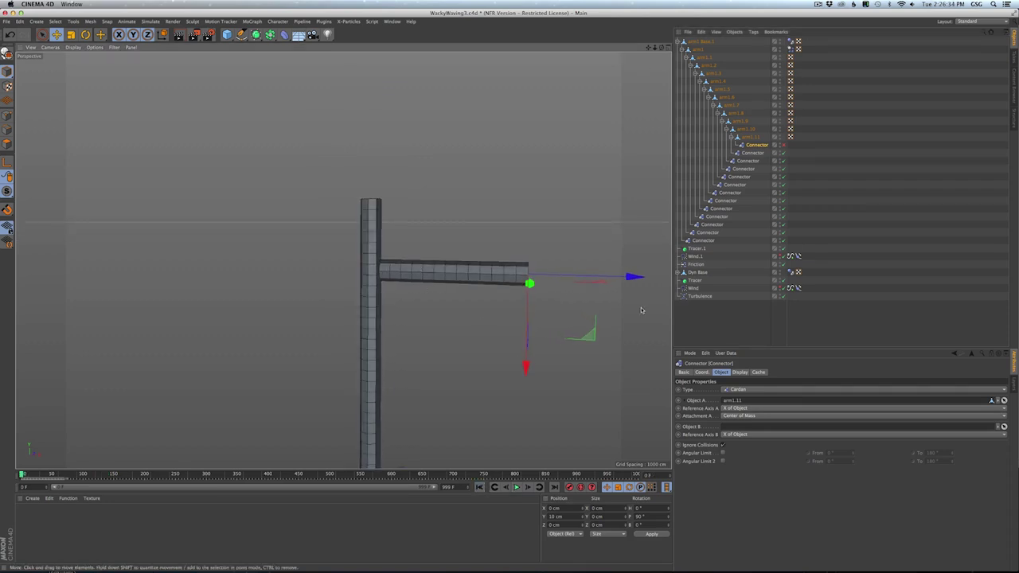
# - Review the included forces in the arm's Dynamics Body tag and the objects in Tracer.1's trace link list
pyautogui.click(695, 256)
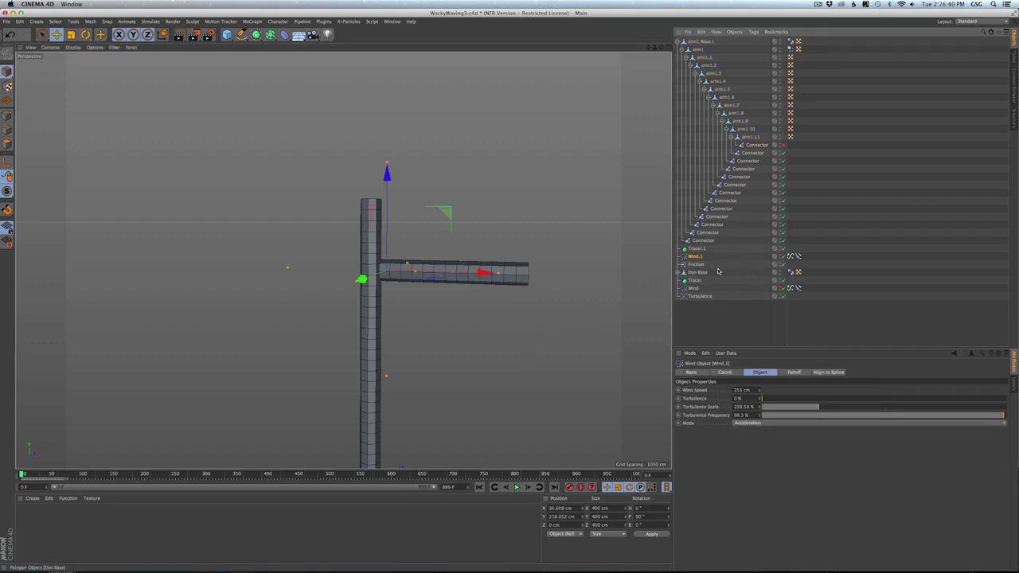
pyautogui.click(798, 272)
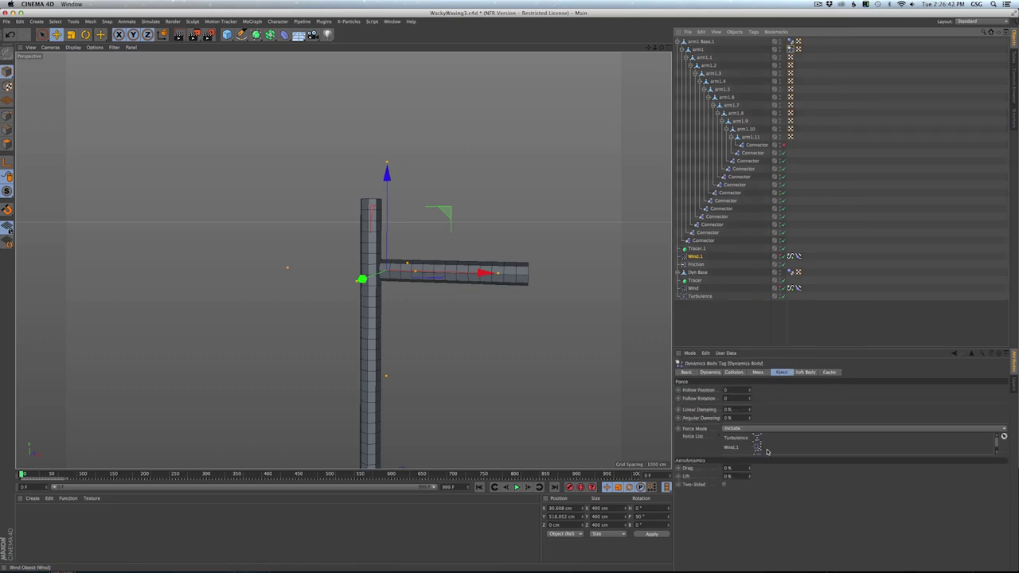
pyautogui.scroll(-1, 738, 440)
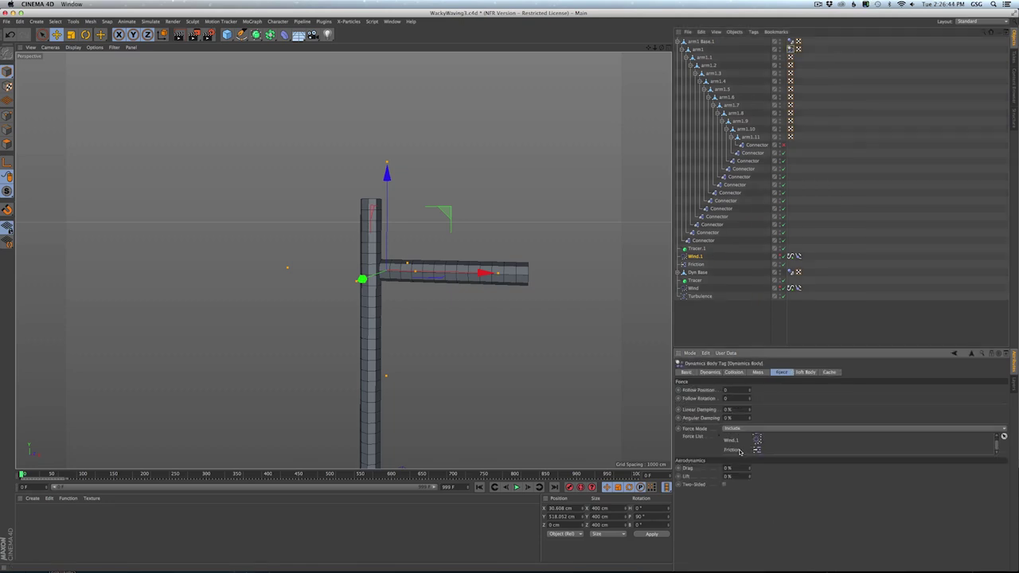
pyautogui.scroll(1, 738, 450)
pyautogui.scroll(-1, 738, 451)
pyautogui.click(695, 250)
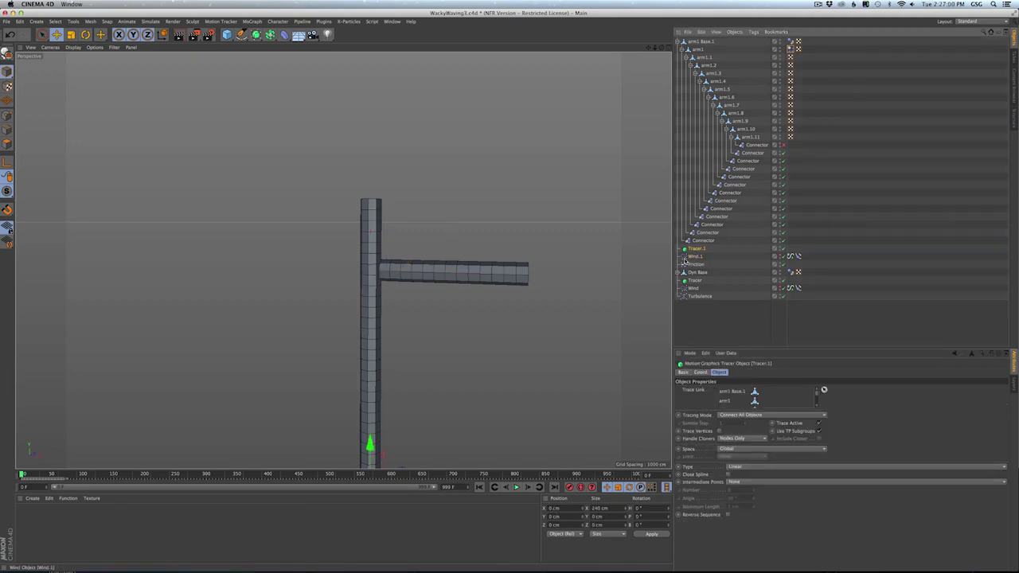
pyautogui.keyDown('alt'); pyautogui.moveTo(458, 415); pyautogui.dragTo(483, 317, button='middle'); pyautogui.keyUp('alt')
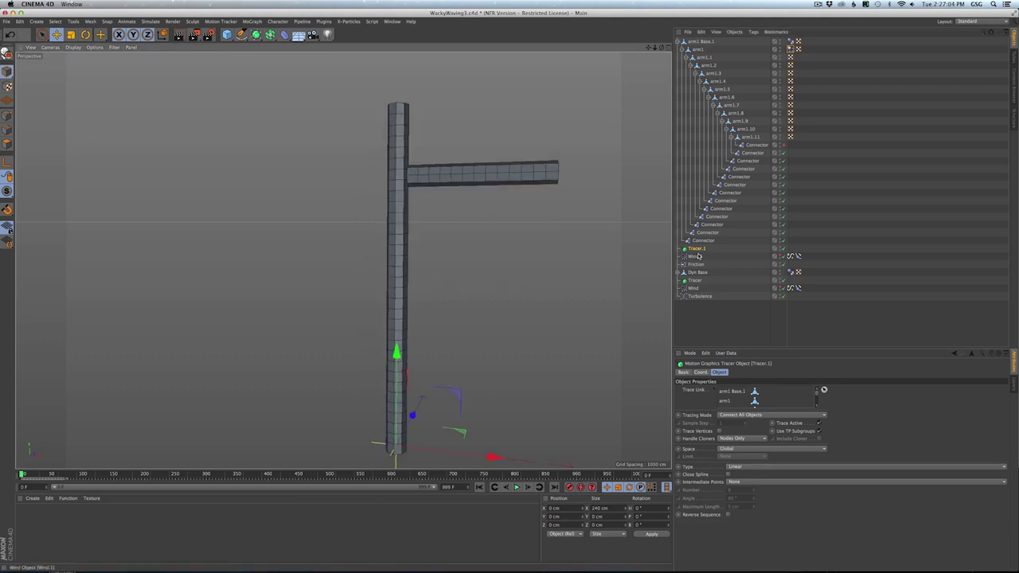
pyautogui.scroll(-5, 739, 398)
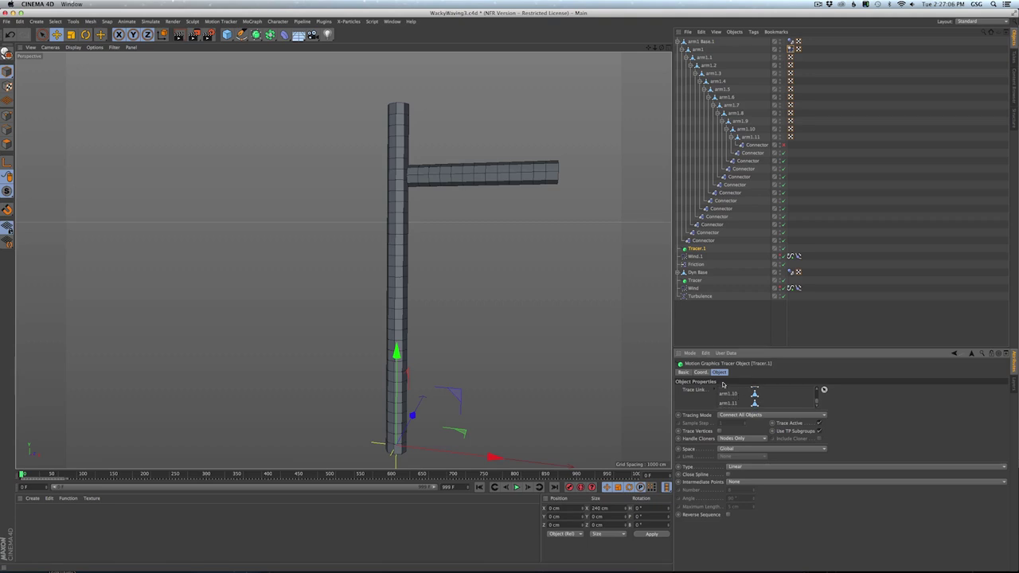
# - Rotate the Wind.1 object to H -90°, P 0°, B 90° so it points along the horizontal arm
pyautogui.click(697, 257)
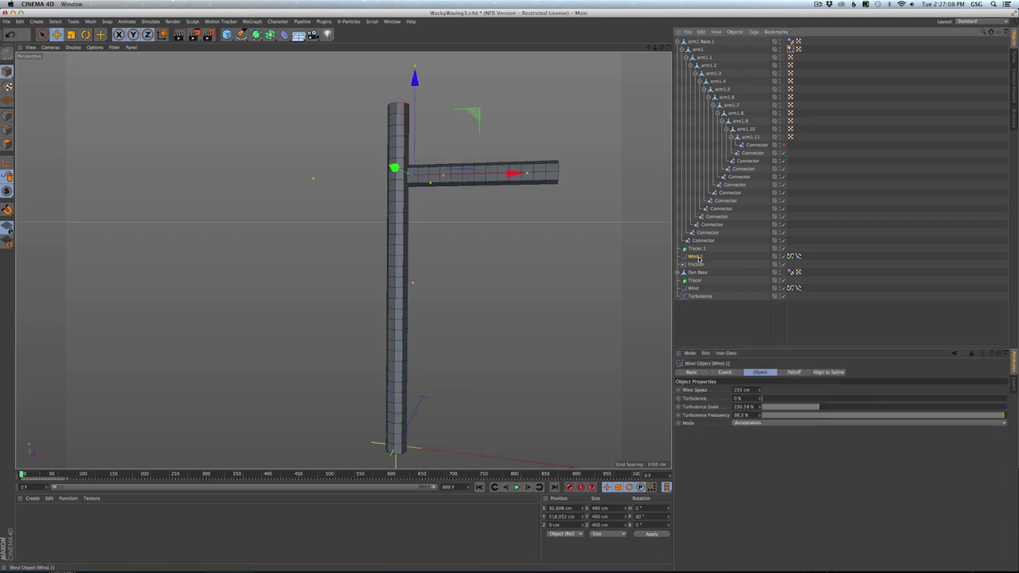
pyautogui.keyDown('alt'); pyautogui.moveTo(468, 180); pyautogui.dragTo(466, 244, button='middle'); pyautogui.keyUp('alt')
pyautogui.keyDown('alt'); pyautogui.moveTo(486, 233); pyautogui.dragTo(455, 243); pyautogui.keyUp('alt')
pyautogui.press('r')
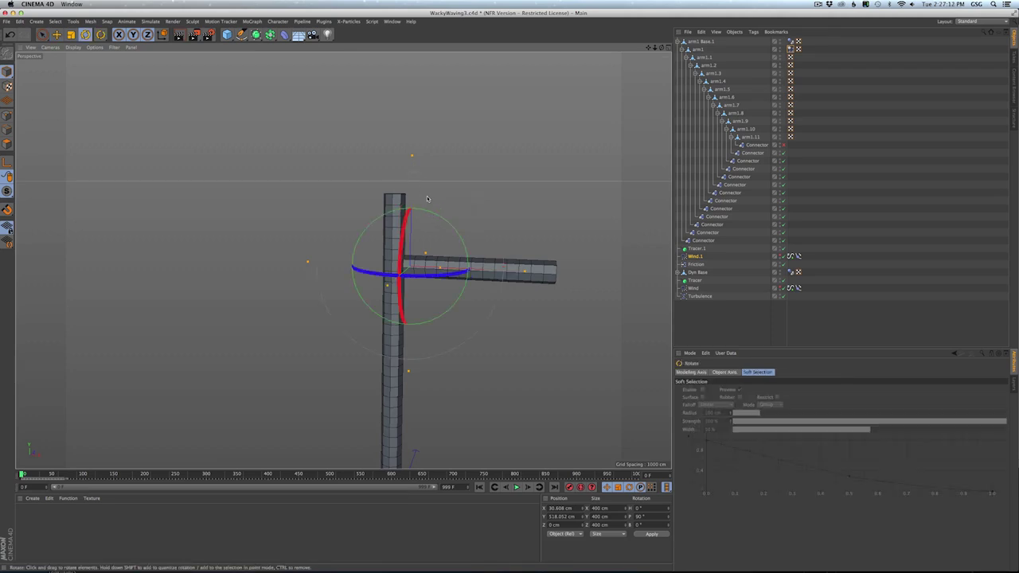
pyautogui.moveTo(431, 212); pyautogui.dragTo(459, 283)
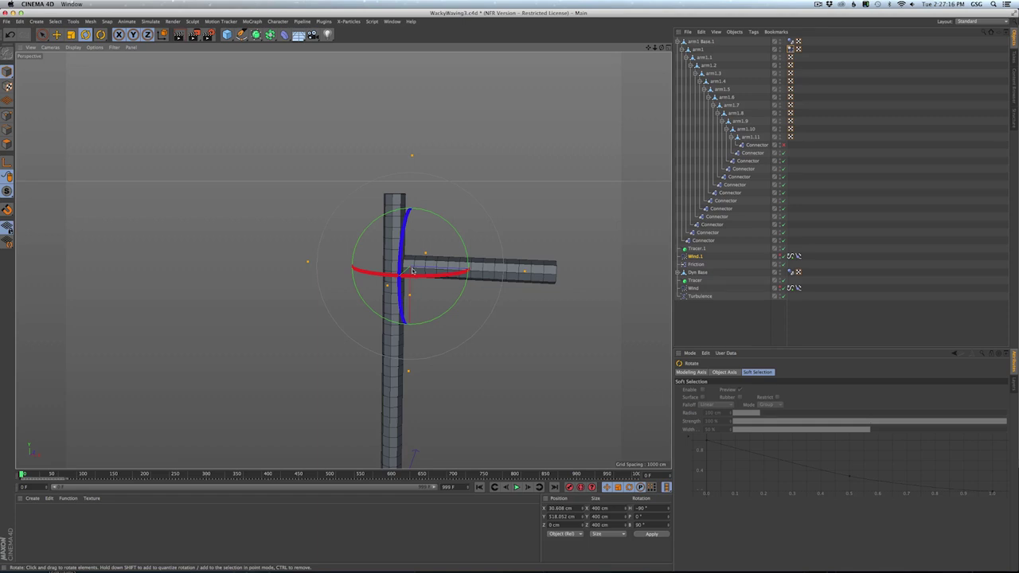
# - Play the simulation to check the arm's motion with the redirected wind, and rewind to frame 0
pyautogui.press('F8')
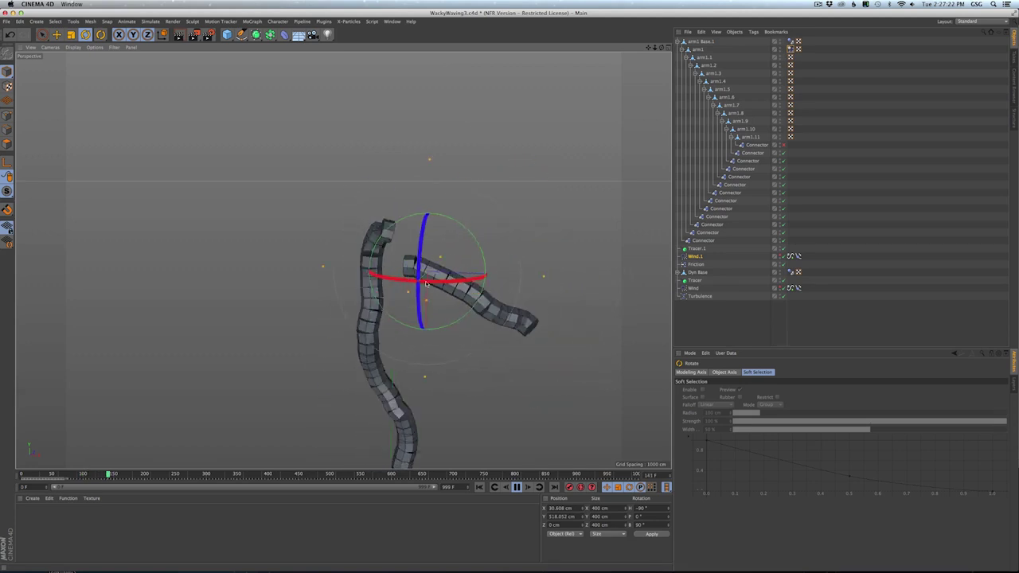
pyautogui.click(518, 488)
pyautogui.click(479, 488)
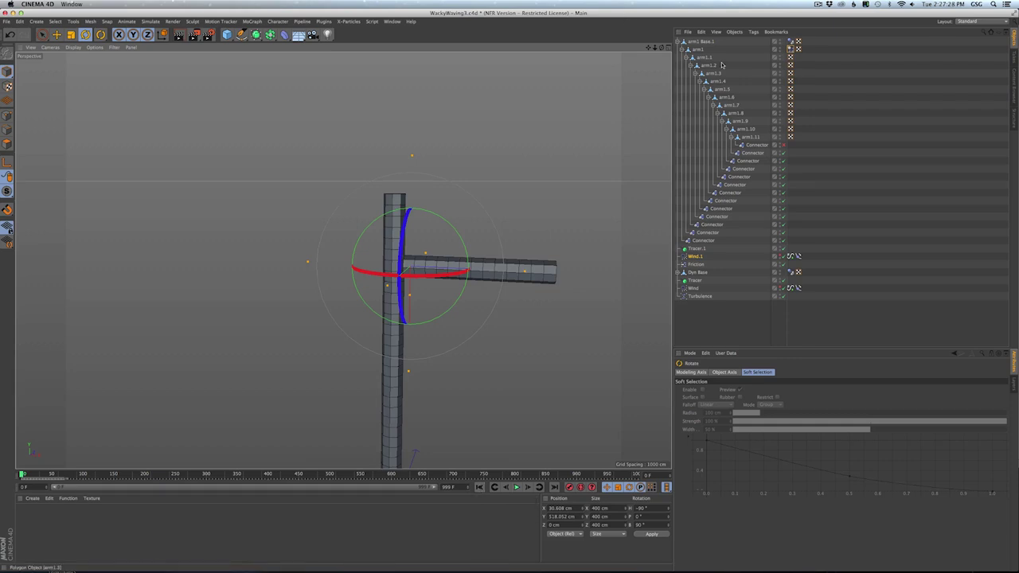
# - Scale the polygons of arm1 Base.1 through arm1.11 down in cross-section to about 29.5 cm thick, keeping the segment length
pyautogui.scroll(5, 478, 249)
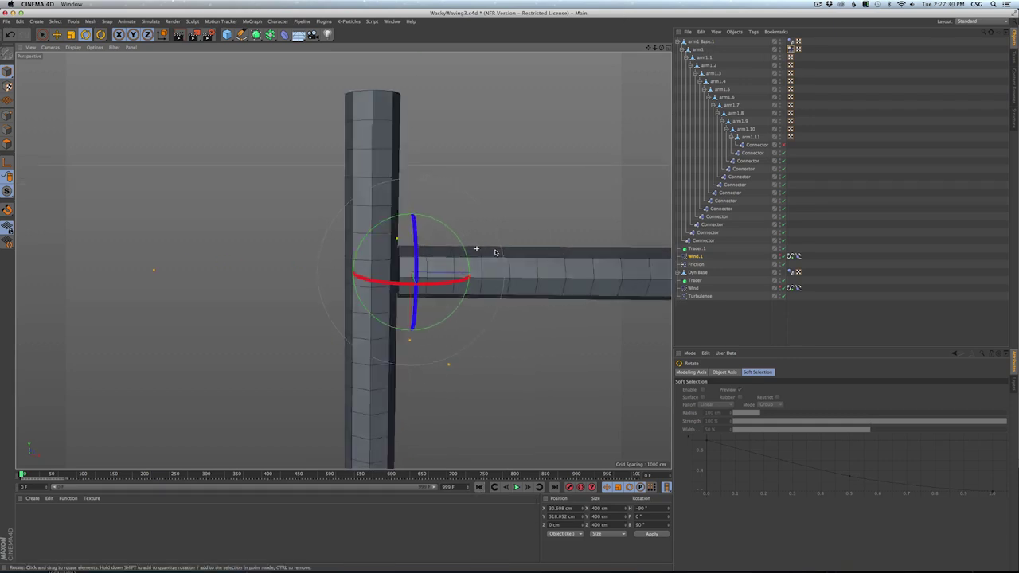
pyautogui.keyDown('alt'); pyautogui.moveTo(509, 251); pyautogui.dragTo(472, 245, button='middle'); pyautogui.keyUp('alt')
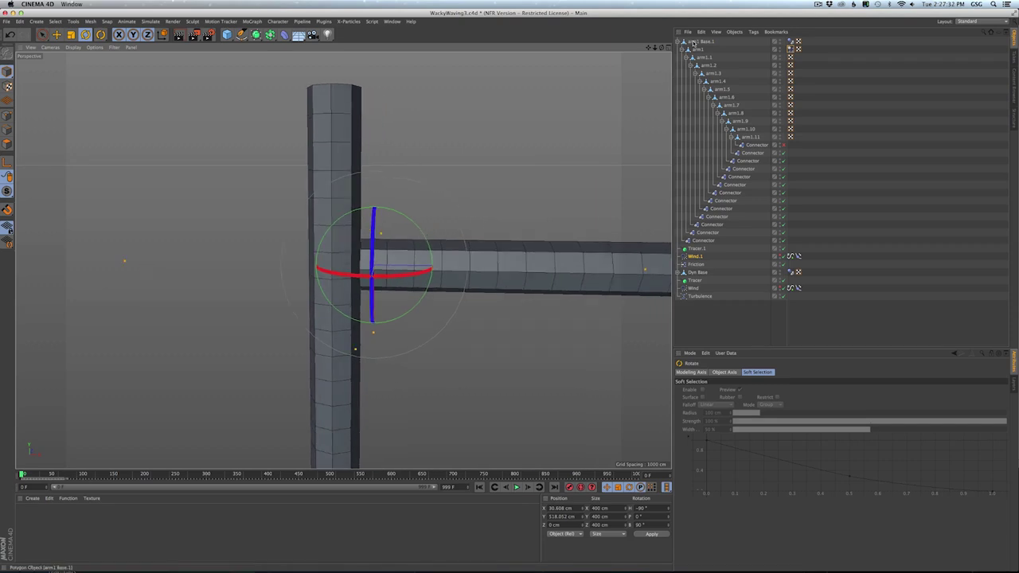
pyautogui.click(697, 41)
pyautogui.keyDown('shift'); pyautogui.click(750, 136); pyautogui.keyUp('shift')
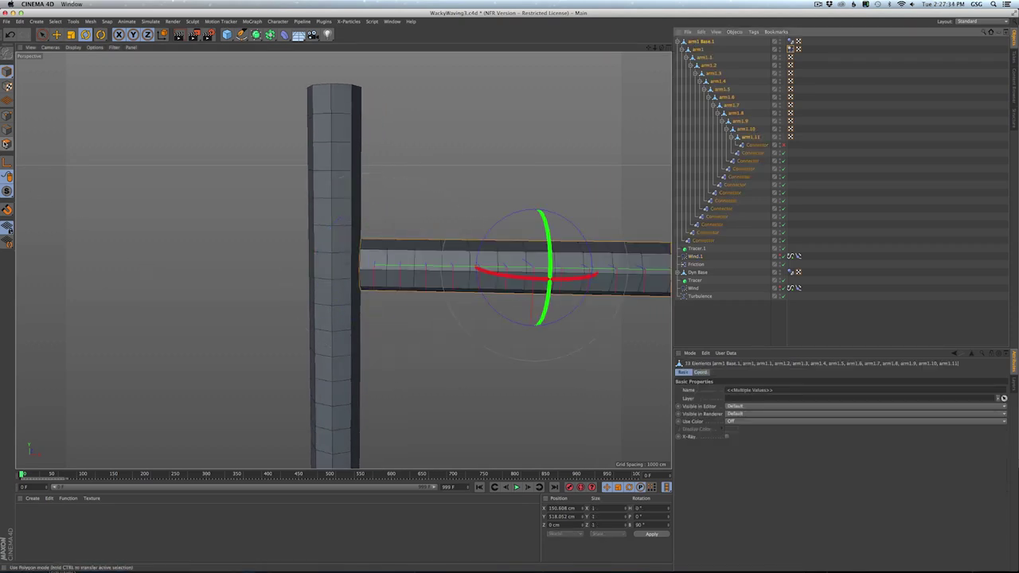
pyautogui.click(6, 144)
pyautogui.keyDown('alt'); pyautogui.moveTo(390, 218); pyautogui.dragTo(236, 184, button='middle'); pyautogui.keyUp('alt')
pyautogui.keyDown('alt'); pyautogui.moveTo(428, 221); pyautogui.dragTo(358, 216); pyautogui.keyUp('alt')
pyautogui.press('t')
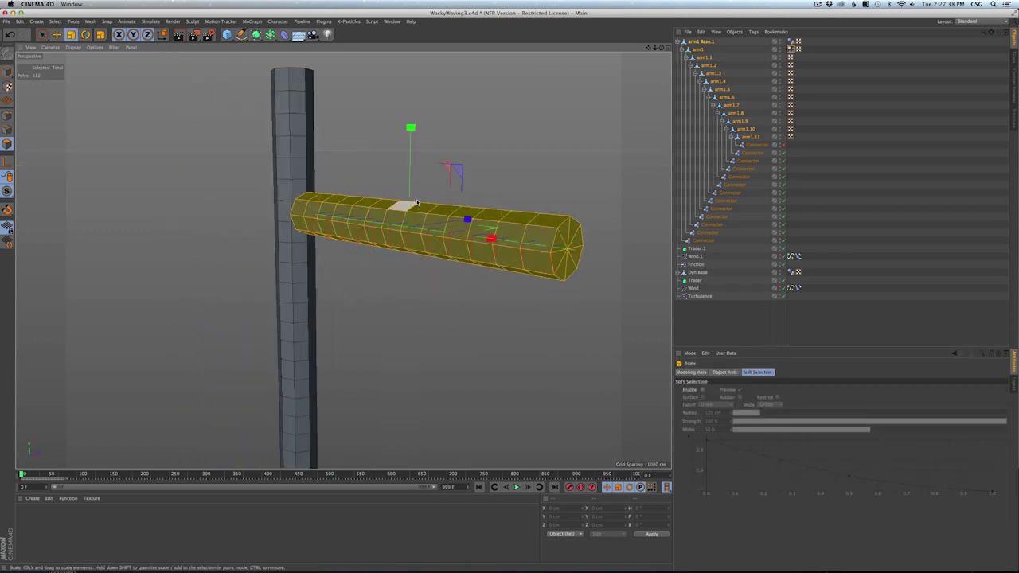
pyautogui.keyDown('alt'); pyautogui.moveTo(416, 203); pyautogui.dragTo(484, 158); pyautogui.keyUp('alt')
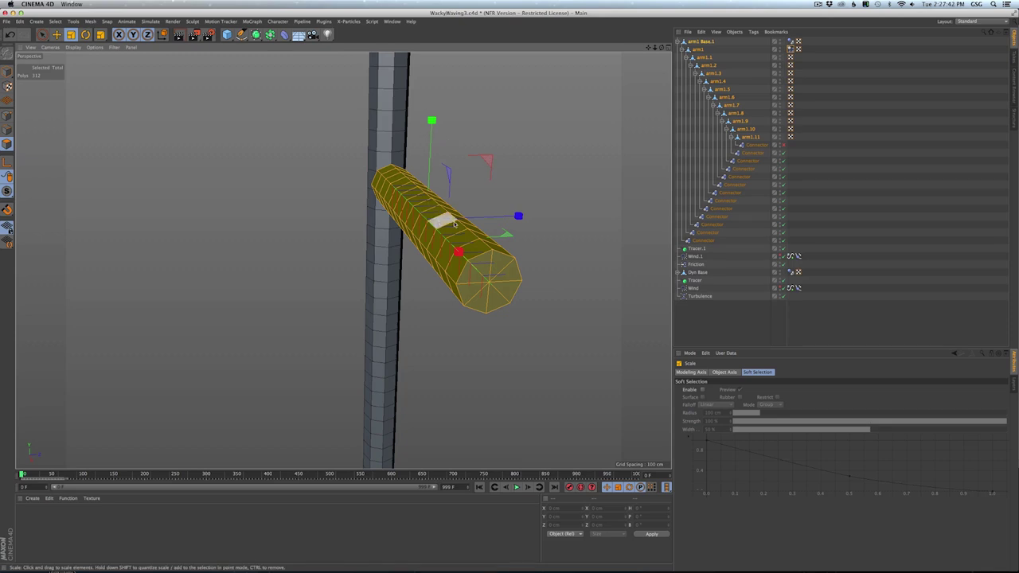
pyautogui.moveTo(485, 164); pyautogui.dragTo(308, 236)
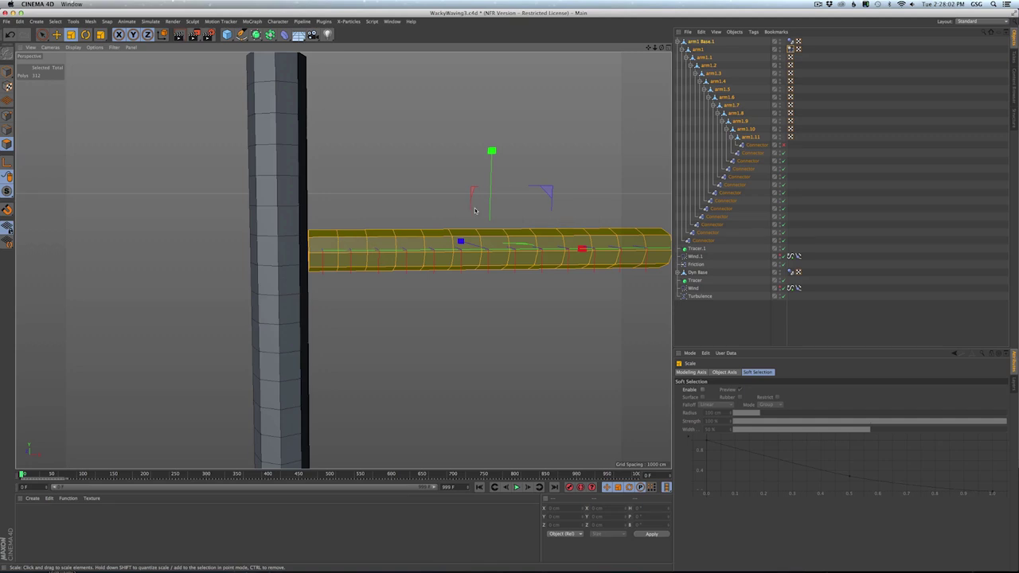
pyautogui.keyDown('alt'); pyautogui.moveTo(506, 209); pyautogui.dragTo(460, 221); pyautogui.keyUp('alt')
pyautogui.keyDown('alt'); pyautogui.moveTo(459, 221); pyautogui.dragTo(432, 219, button='middle'); pyautogui.keyUp('alt')
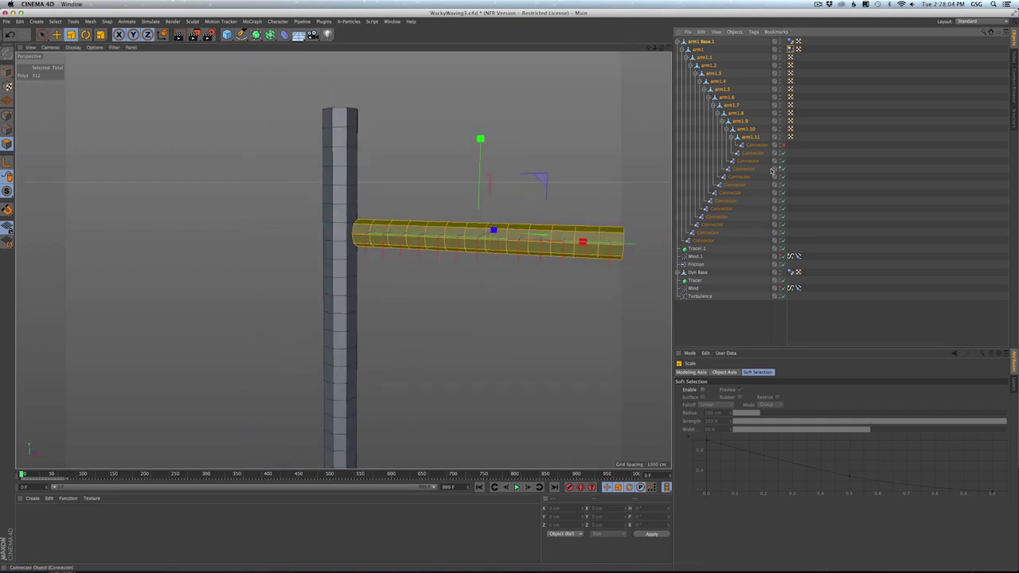
pyautogui.click(815, 161)
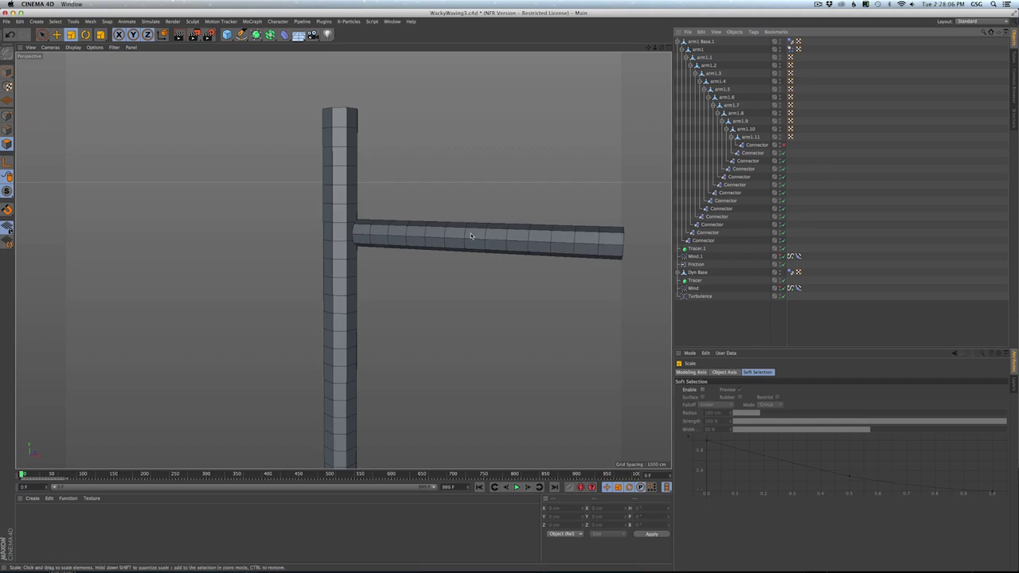
# - Set Dynamic to On in the Dynamics Body tag of arm1 Base.1 and return to Model mode
pyautogui.keyDown('alt'); pyautogui.moveTo(473, 234); pyautogui.dragTo(503, 244); pyautogui.keyUp('alt')
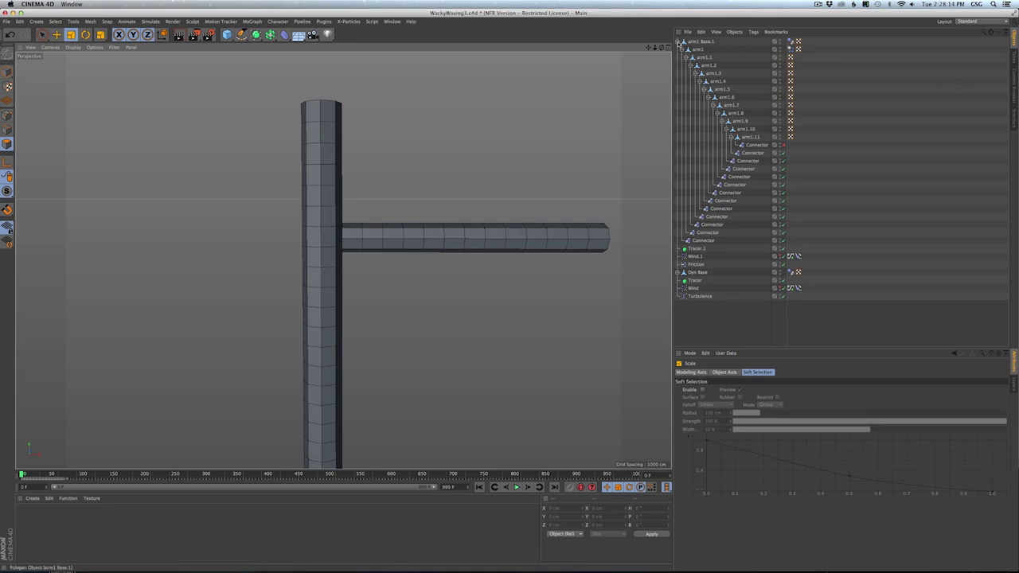
pyautogui.click(681, 50)
pyautogui.click(681, 50)
pyautogui.click(681, 49)
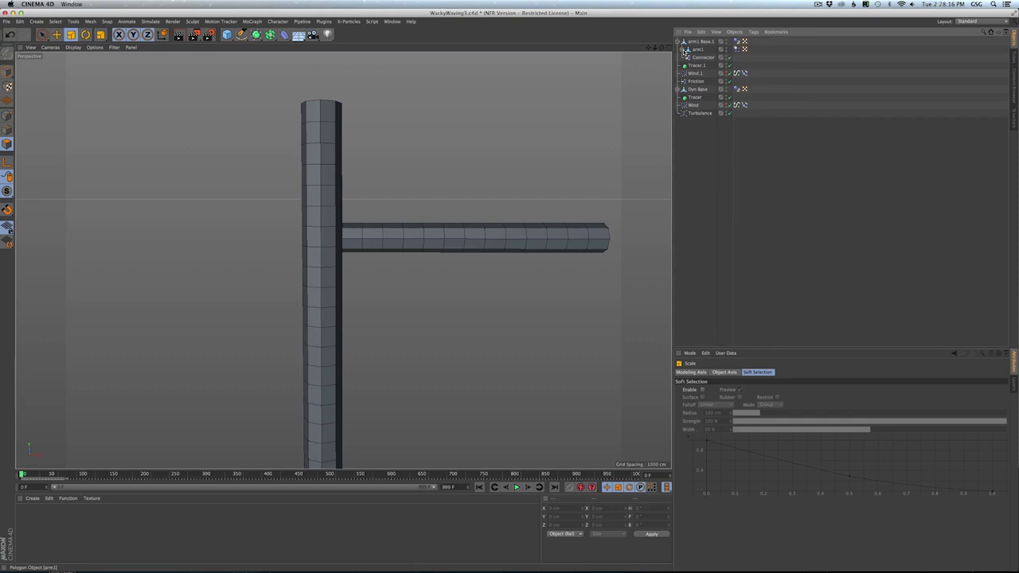
pyautogui.click(681, 50)
pyautogui.click(703, 41)
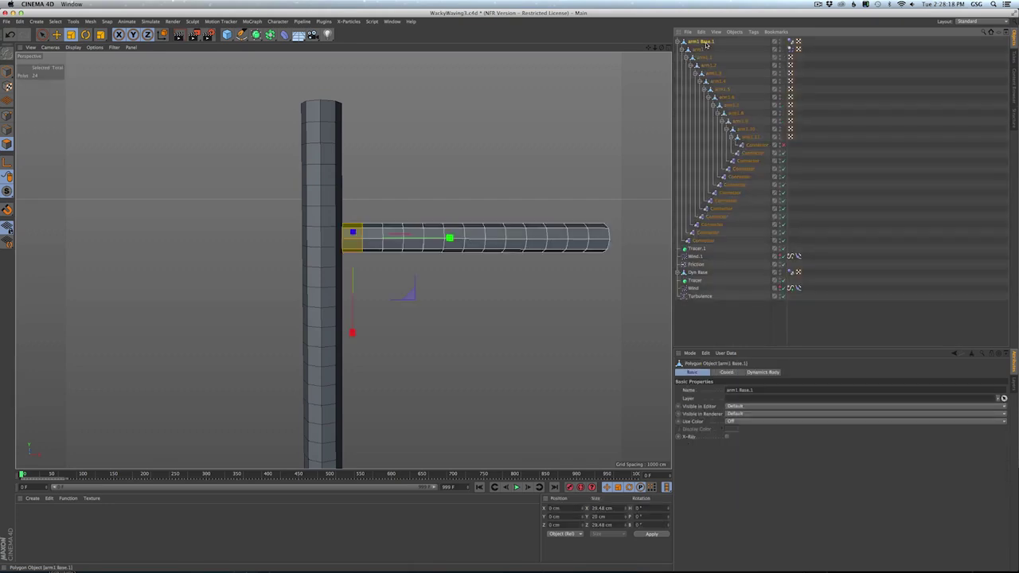
pyautogui.click(789, 44)
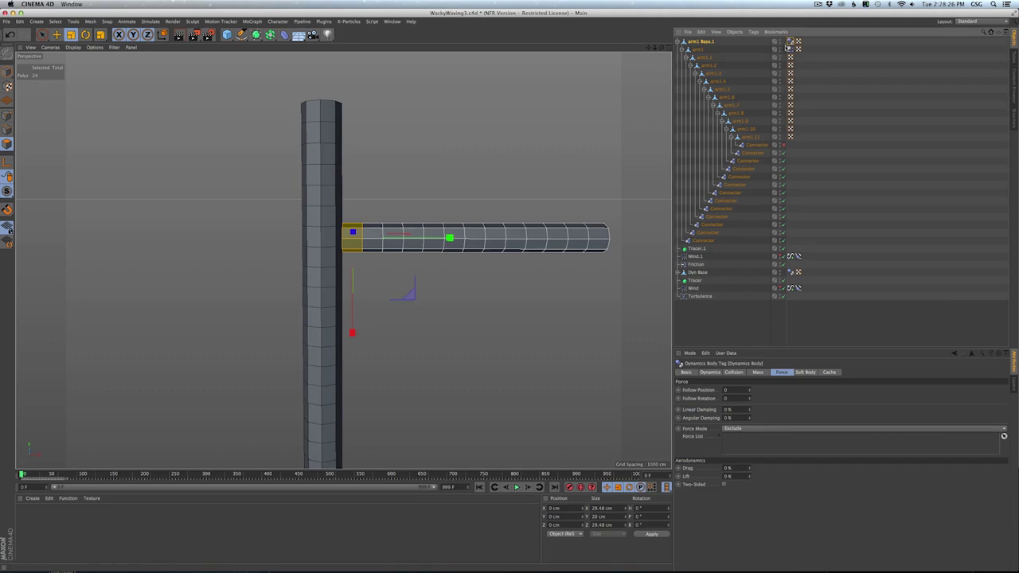
pyautogui.click(710, 371)
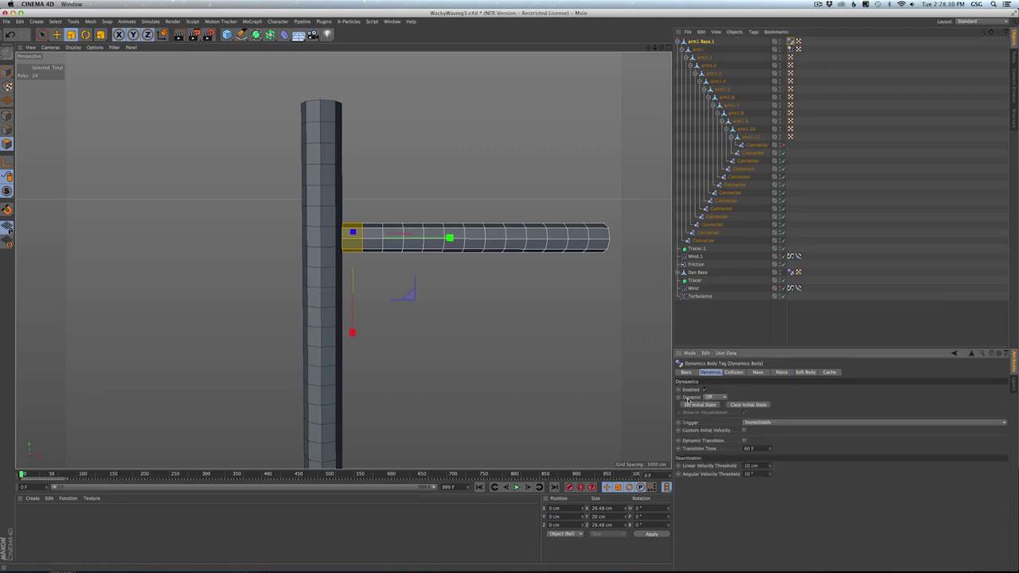
pyautogui.click(720, 398)
pyautogui.click(710, 408)
pyautogui.click(8, 72)
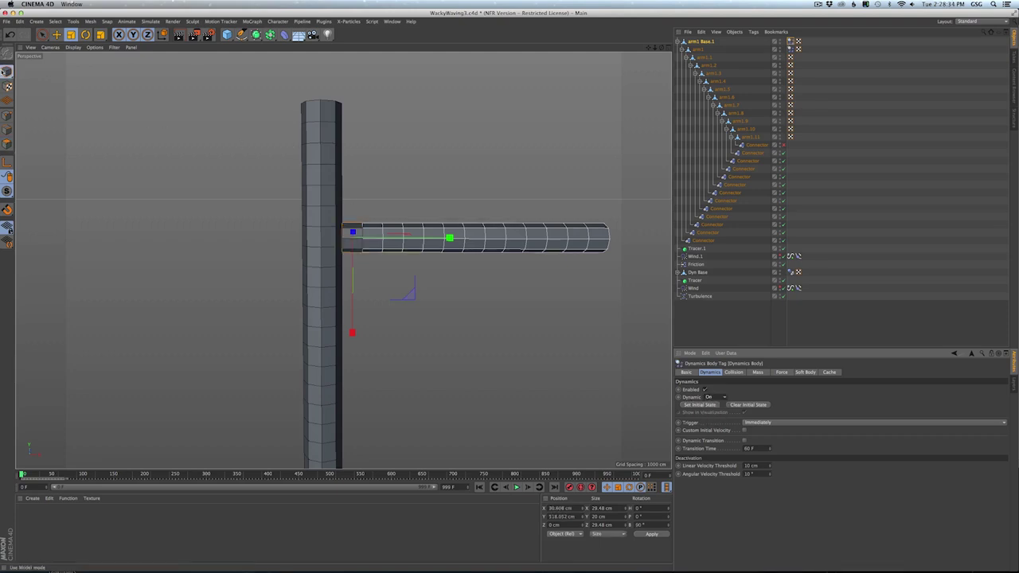
# - Play the simulation to check the unattached arm, rewind to frame 0, and select the body segment beside the arm base to identify it
pyautogui.click(516, 488)
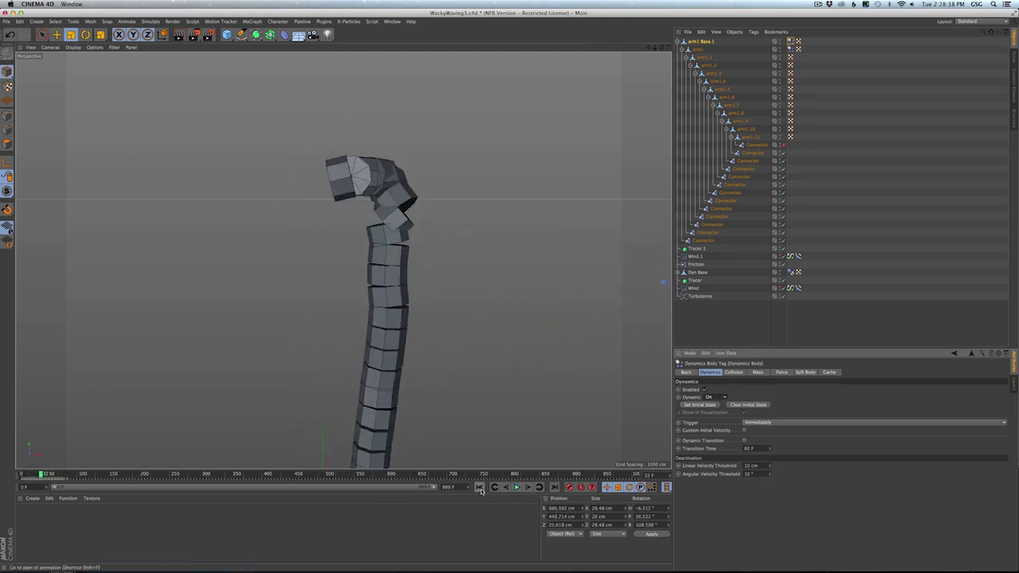
pyautogui.click(479, 487)
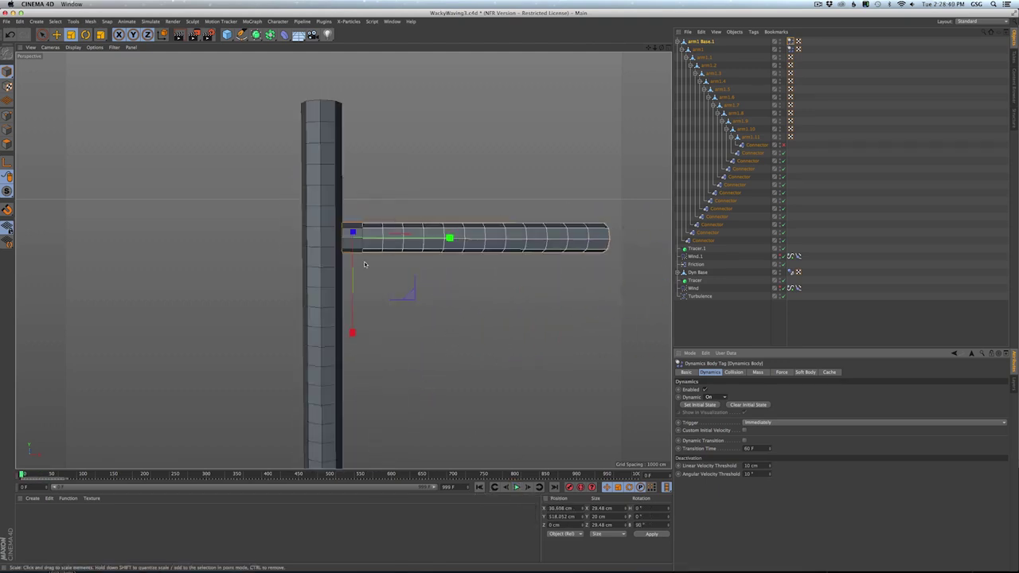
pyautogui.click(333, 241)
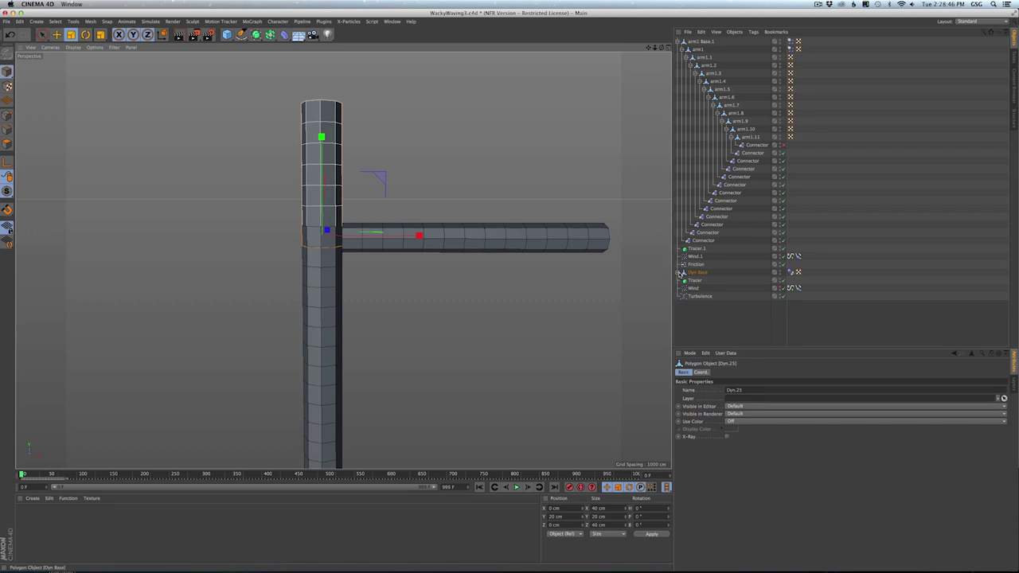
# - Duplicate the Connector directly under arm1 Base.1 and rename the copy Fixed
pyautogui.click(679, 42)
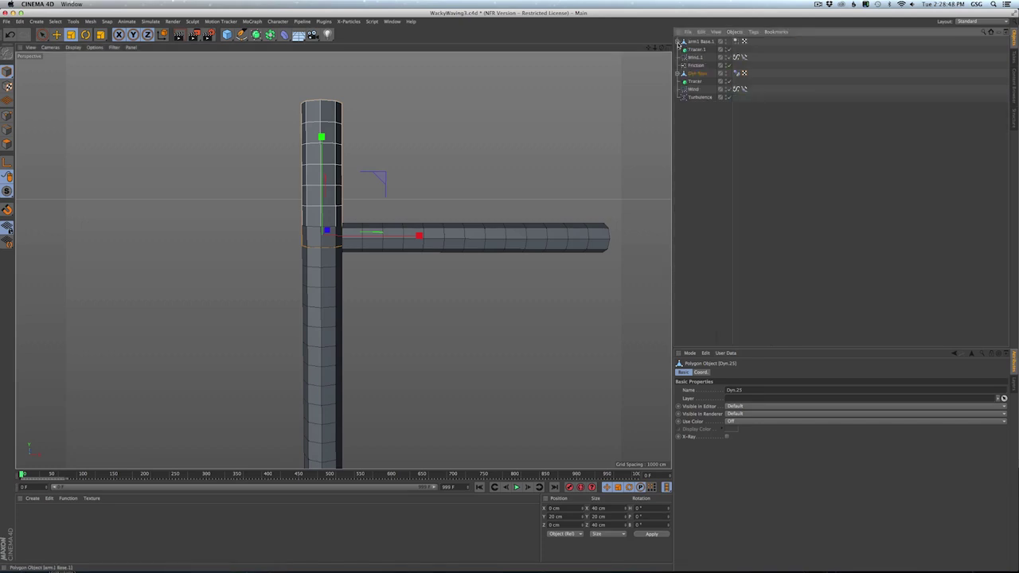
pyautogui.click(679, 41)
pyautogui.click(683, 50)
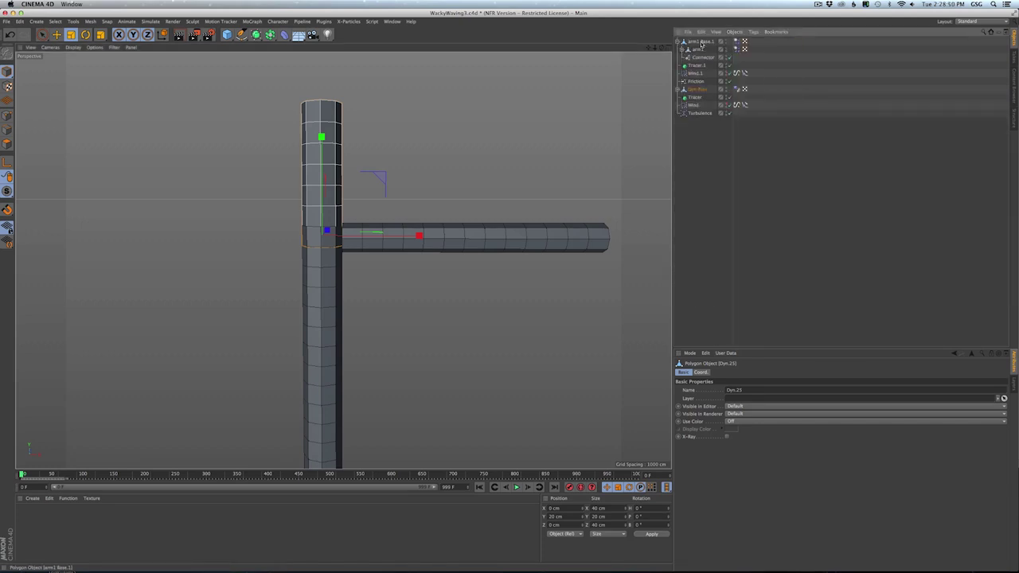
pyautogui.click(698, 58)
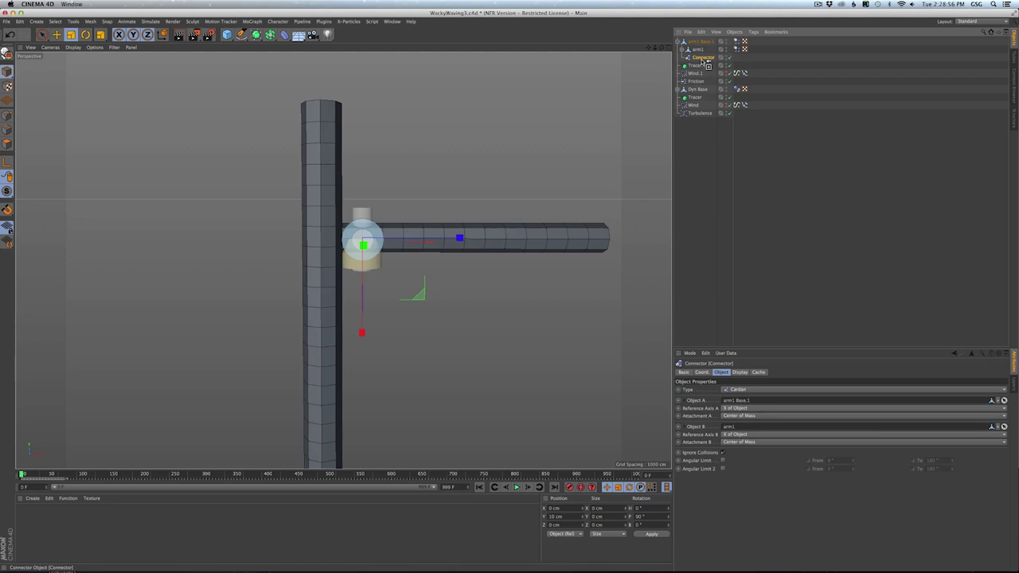
pyautogui.keyDown('ctrl'); pyautogui.moveTo(703, 60); pyautogui.dragTo(704, 65); pyautogui.keyUp('ctrl')
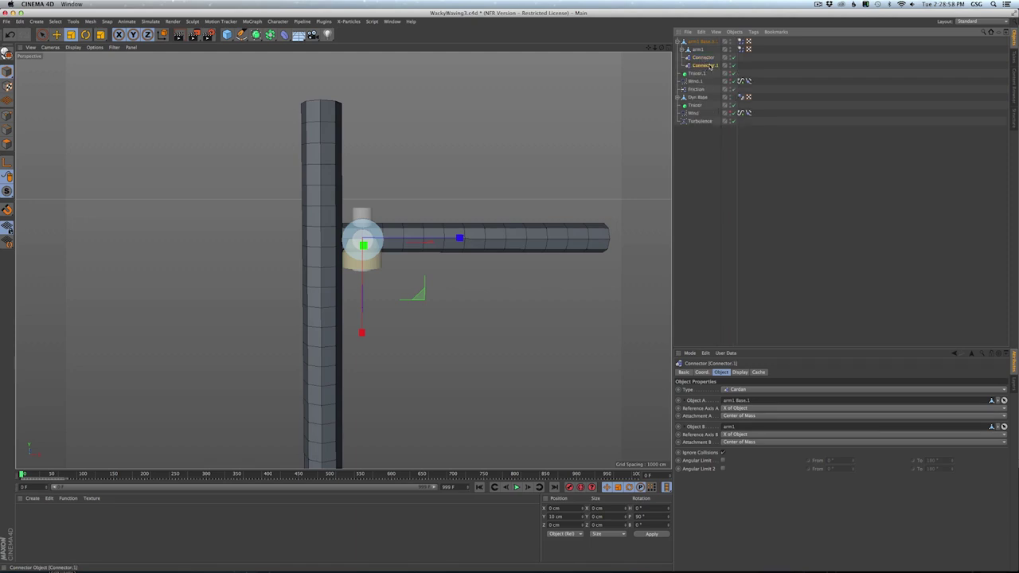
pyautogui.press('d')
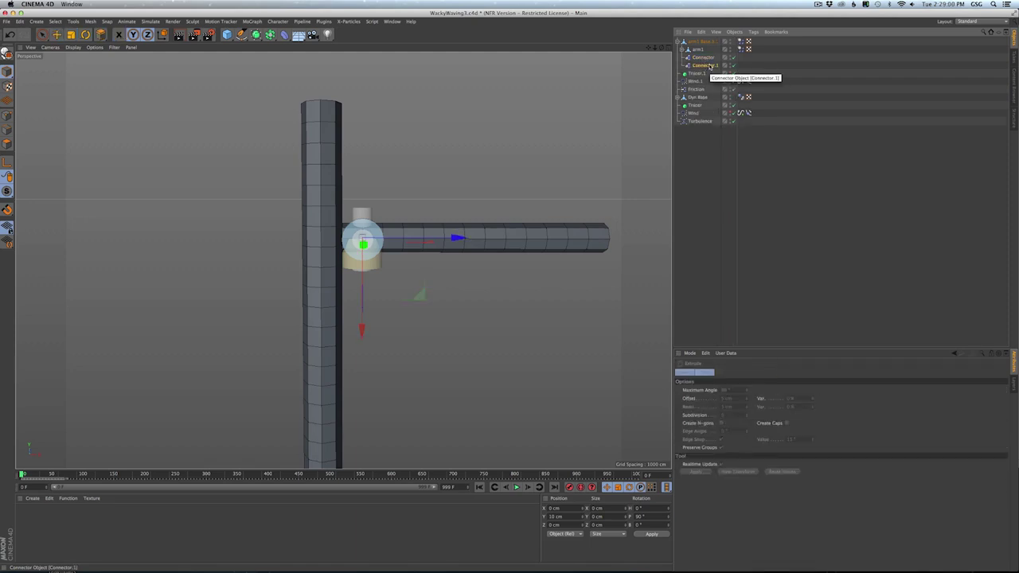
pyautogui.doubleClick(710, 67)
pyautogui.write('Fixed')
pyautogui.press('Return')
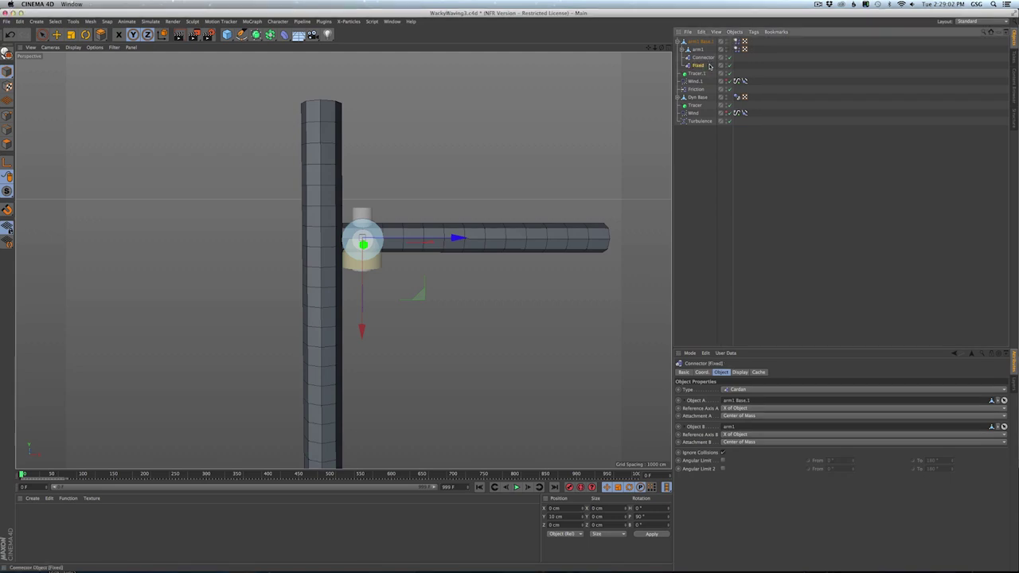
# - Change the Fixed connector's type to Fixed and assign the adjacent body segment Dyn.23 as its Object B
pyautogui.click(698, 72)
pyautogui.click(696, 65)
pyautogui.click(738, 390)
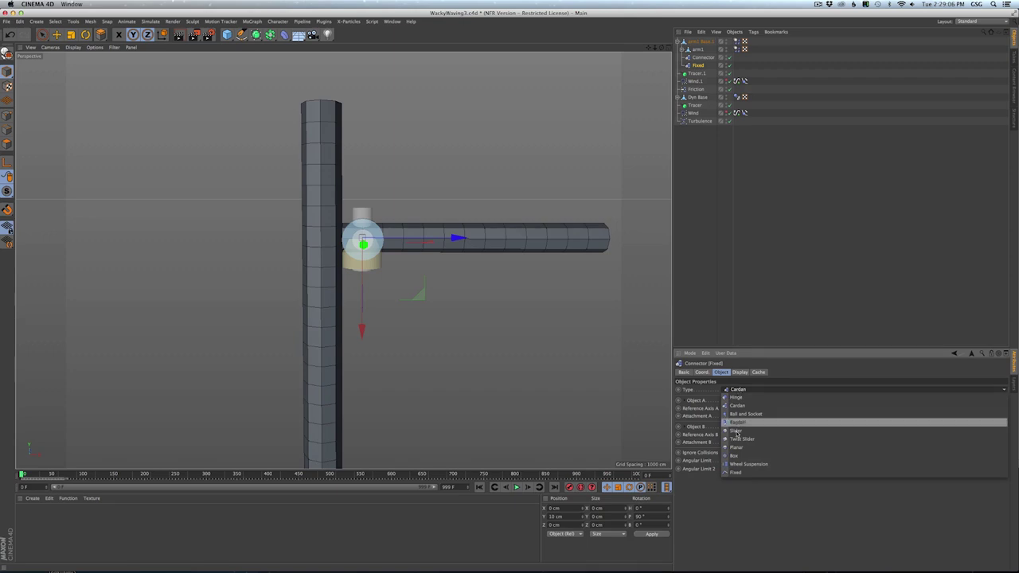
pyautogui.click(729, 472)
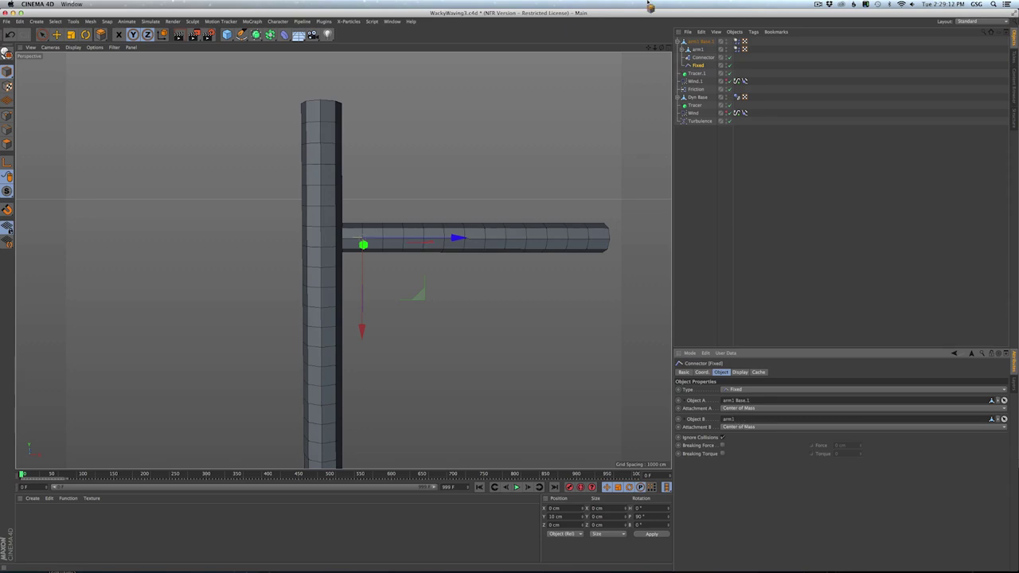
pyautogui.click(1004, 420)
pyautogui.click(329, 241)
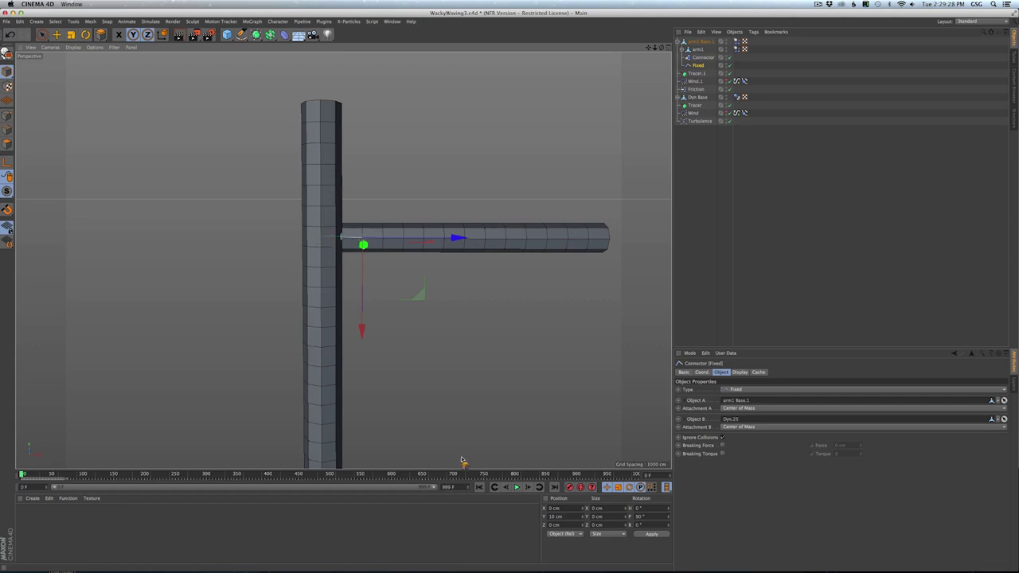
# - Play the simulation to check that the arm follows the body, then stop and rewind to frame 0
pyautogui.click(517, 488)
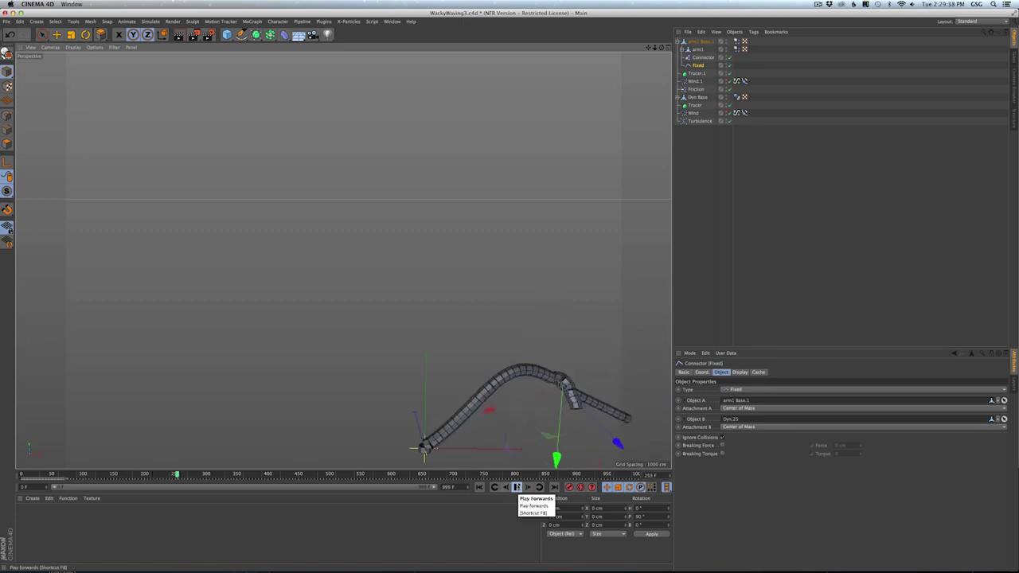
pyautogui.click(516, 488)
pyautogui.click(479, 488)
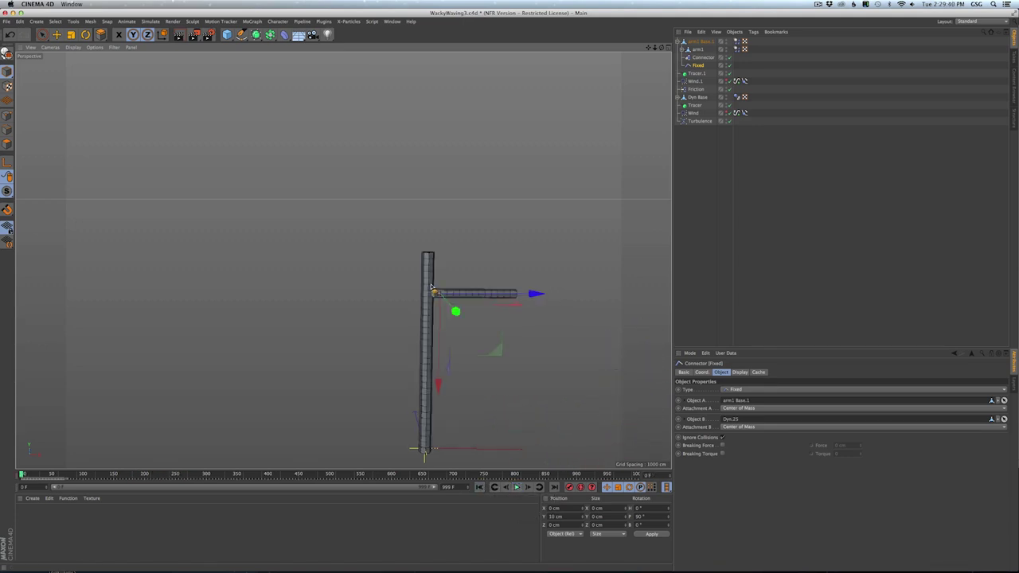
# - Duplicate arm1 Base.1, Tracer.1 and Wind.1 together to create the second arm's objects
pyautogui.scroll(2, 433, 296)
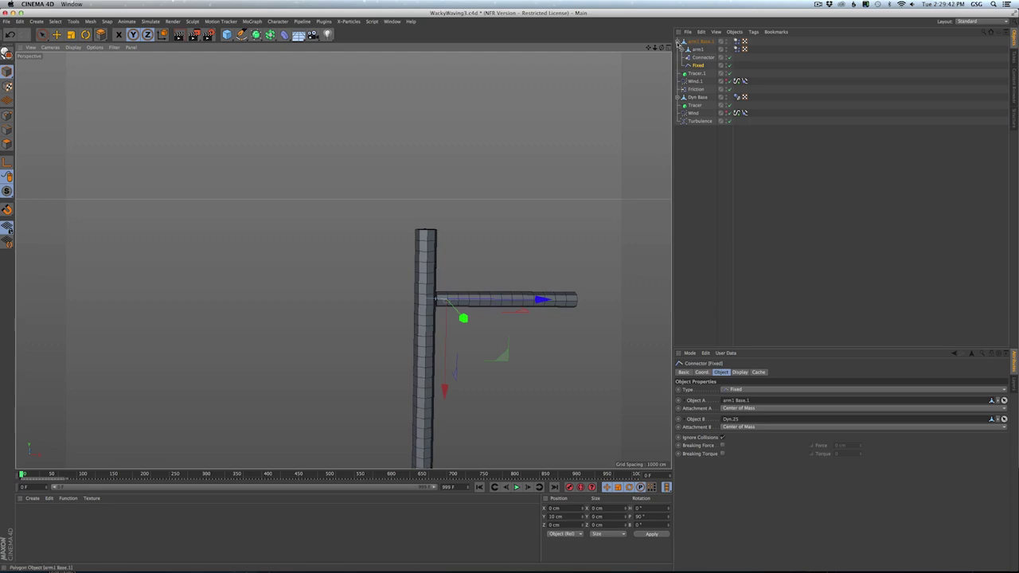
pyautogui.click(678, 41)
pyautogui.click(699, 42)
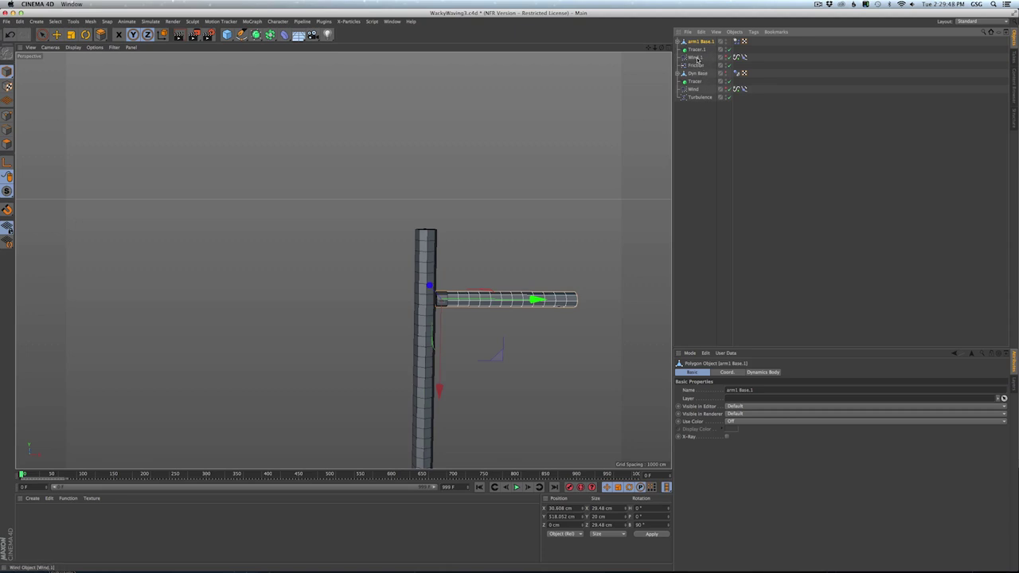
pyautogui.keyDown('shift'); pyautogui.click(696, 57); pyautogui.keyUp('shift')
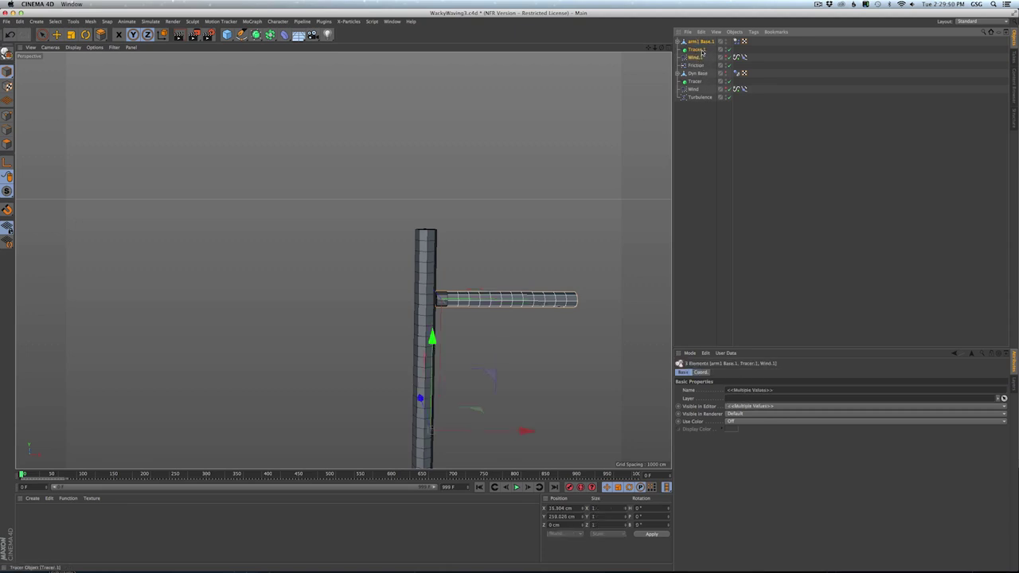
pyautogui.hotkey('ctrl', 'c')
pyautogui.hotkey('ctrl', 'v')
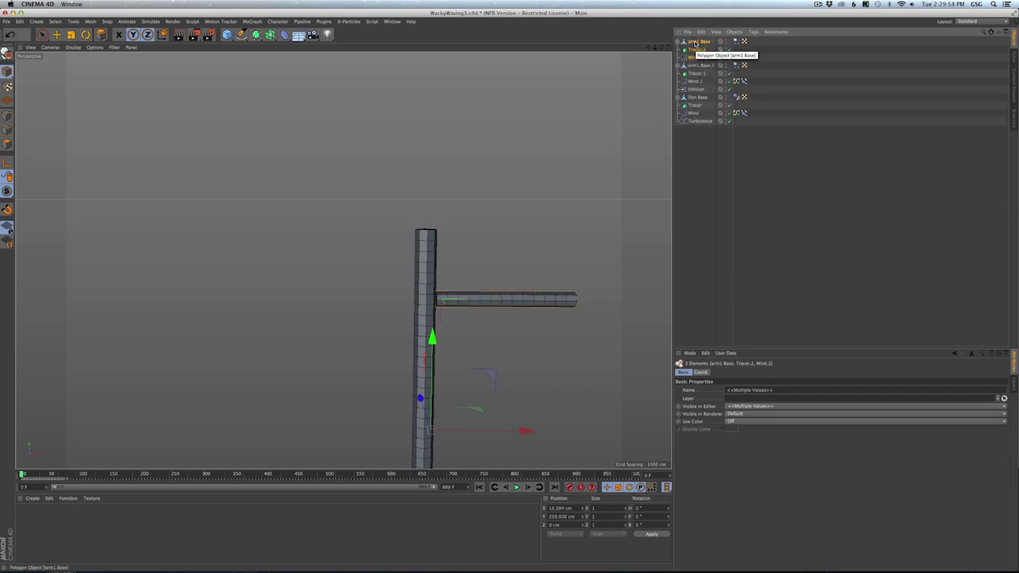
# - Mirror the copied arm1 Base to the body's opposite side with position X -30.608 cm and bank -90°
pyautogui.click(695, 43)
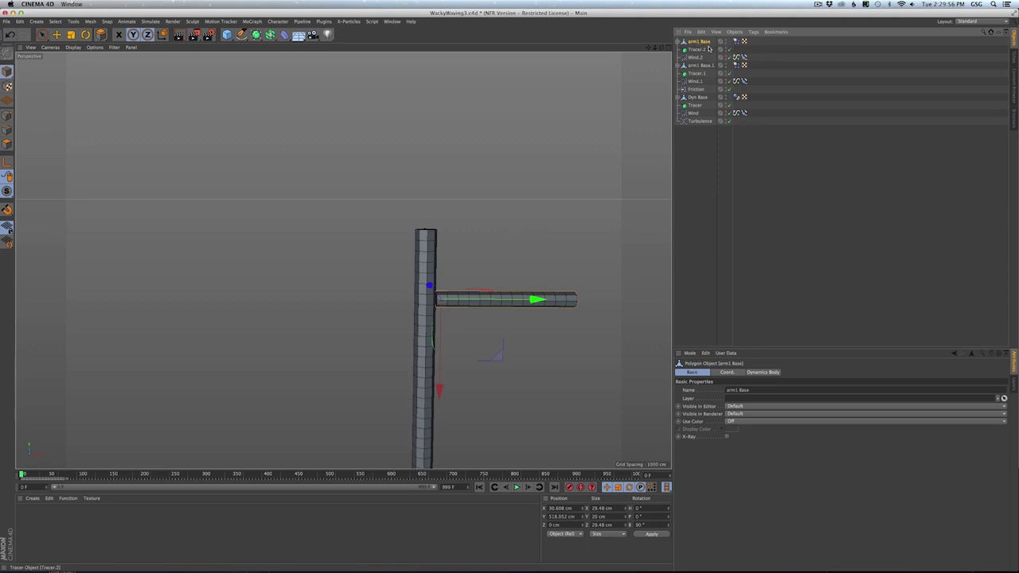
pyautogui.click(635, 525)
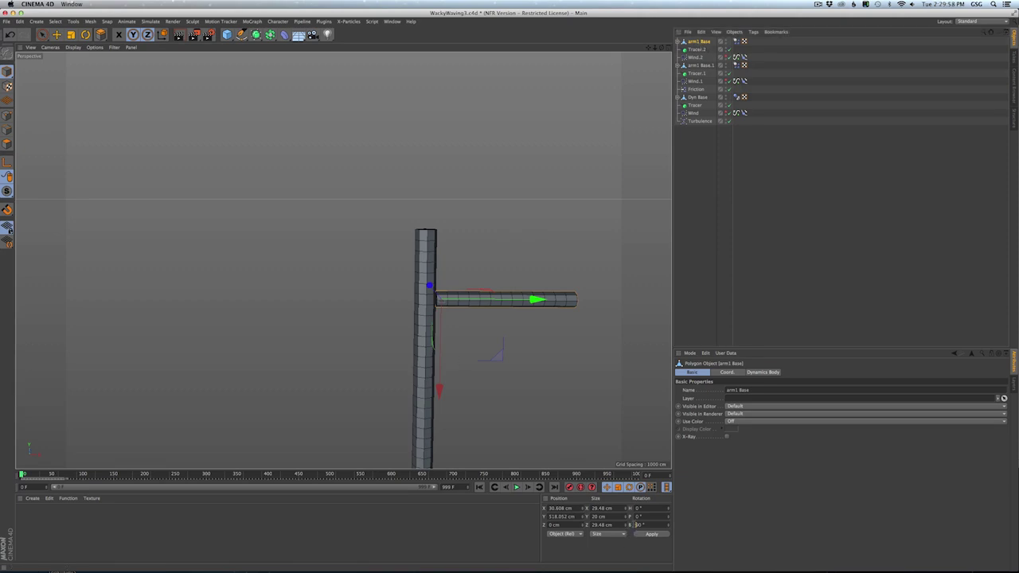
pyautogui.click(647, 536)
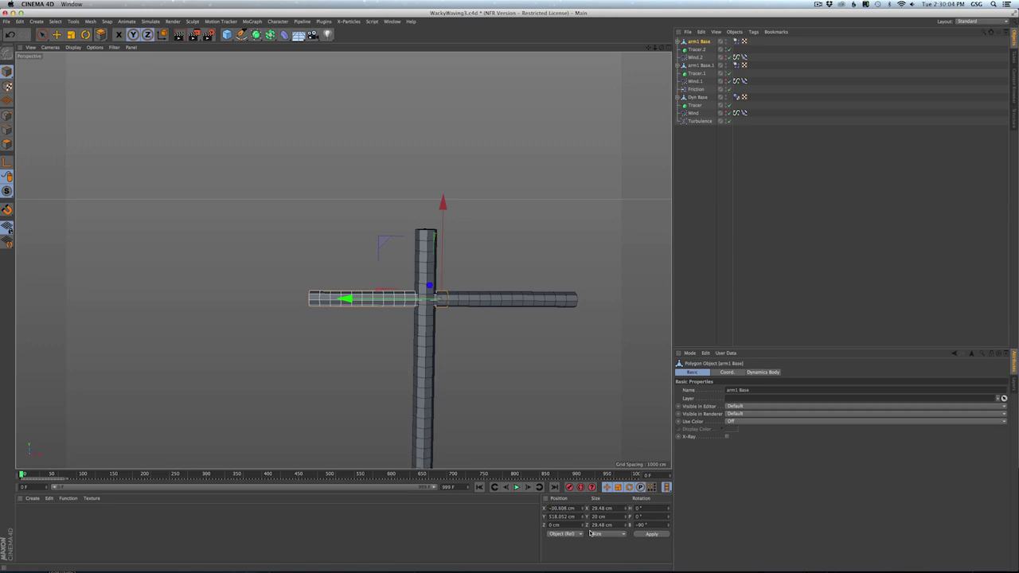
pyautogui.click(641, 536)
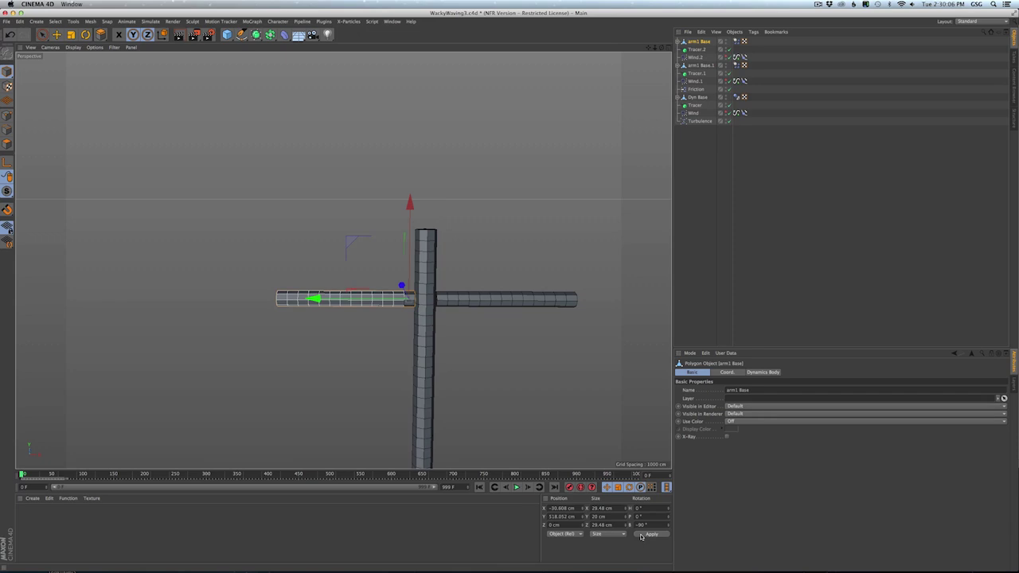
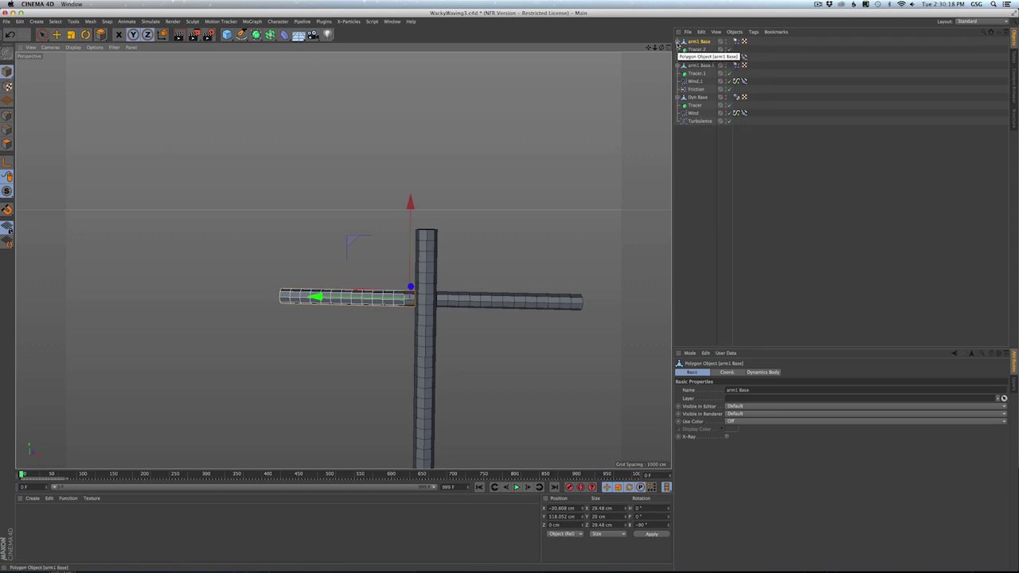
# - Rotate Wind.2 to a pitch of 180° so it points along the second arm, and play the simulation to check both arms
pyautogui.click(678, 41)
pyautogui.click(677, 41)
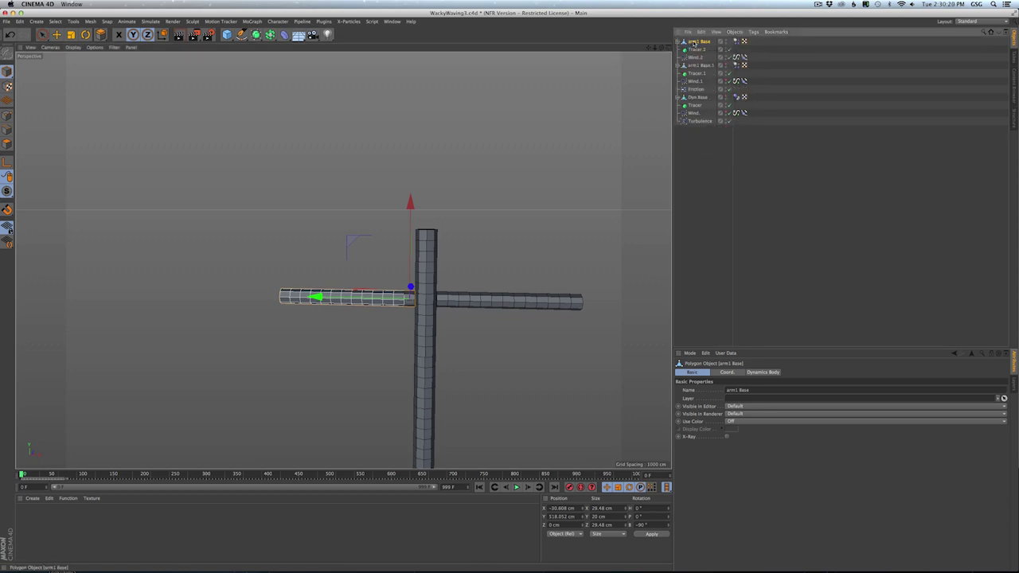
pyautogui.click(694, 58)
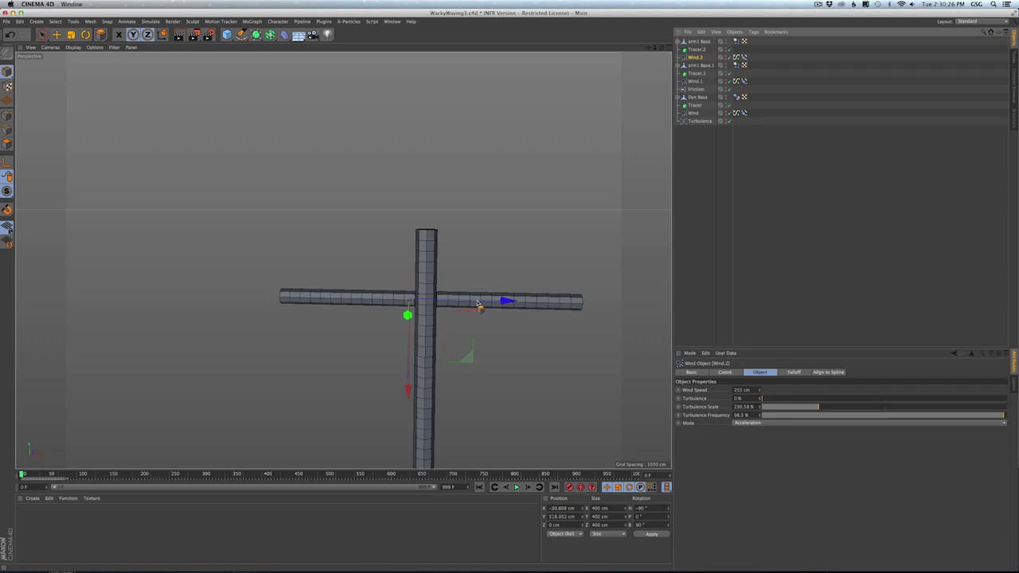
pyautogui.press('r')
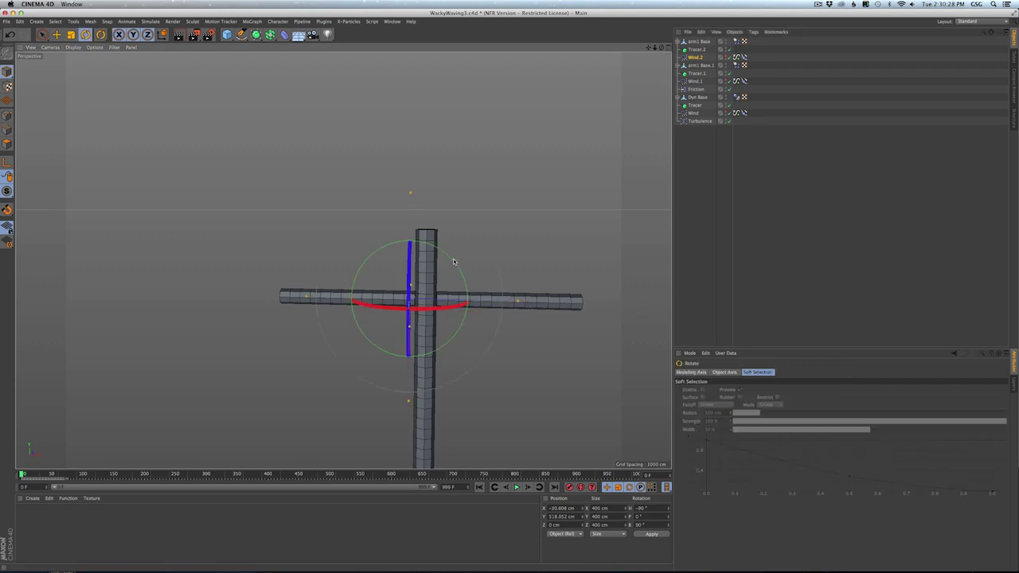
pyautogui.moveTo(458, 266); pyautogui.dragTo(347, 368)
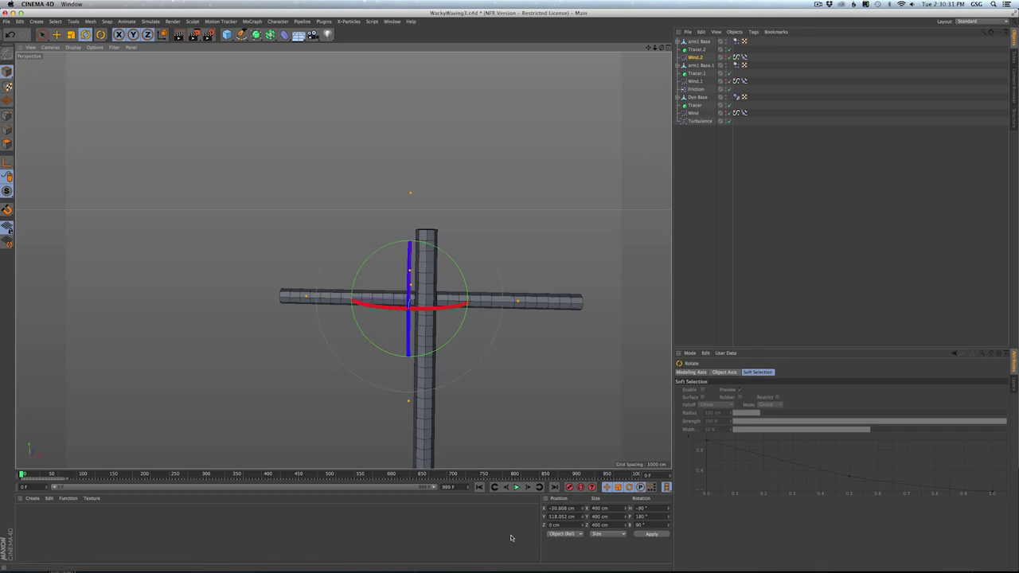
pyautogui.click(515, 488)
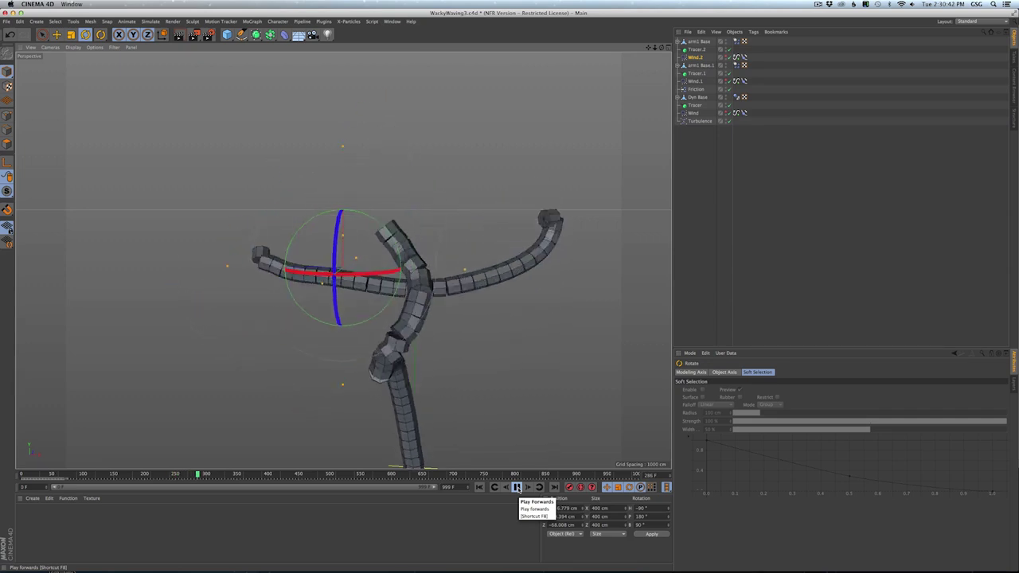
pyautogui.click(517, 487)
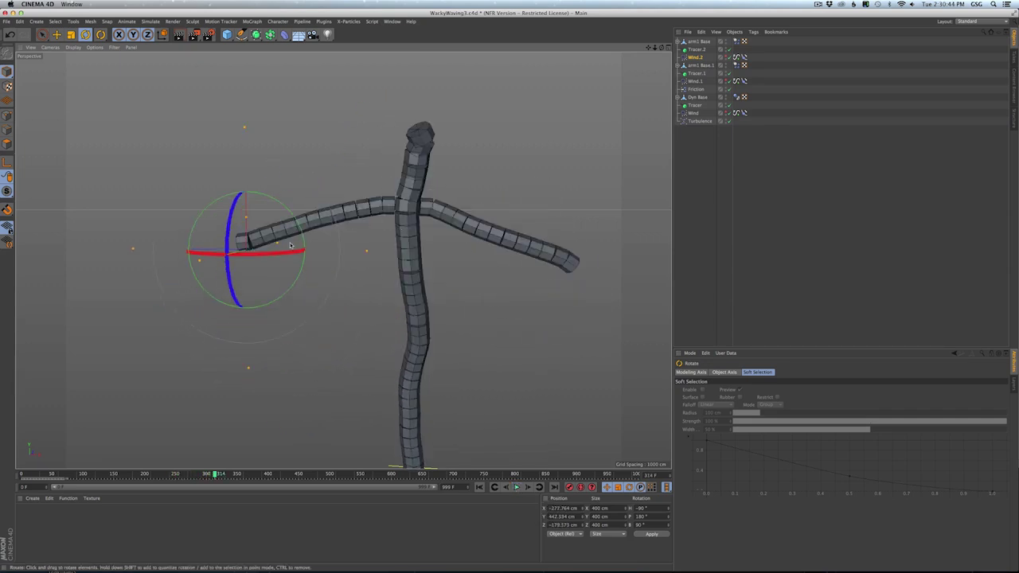
# - Inspect both arms' bending at the paused frame, then rewind the simulation to frame 0
pyautogui.keyDown('alt'); pyautogui.moveTo(414, 225); pyautogui.dragTo(392, 261, button='middle'); pyautogui.keyUp('alt')
pyautogui.keyDown('alt'); pyautogui.moveTo(392, 261); pyautogui.dragTo(434, 263, button='right'); pyautogui.keyUp('alt')
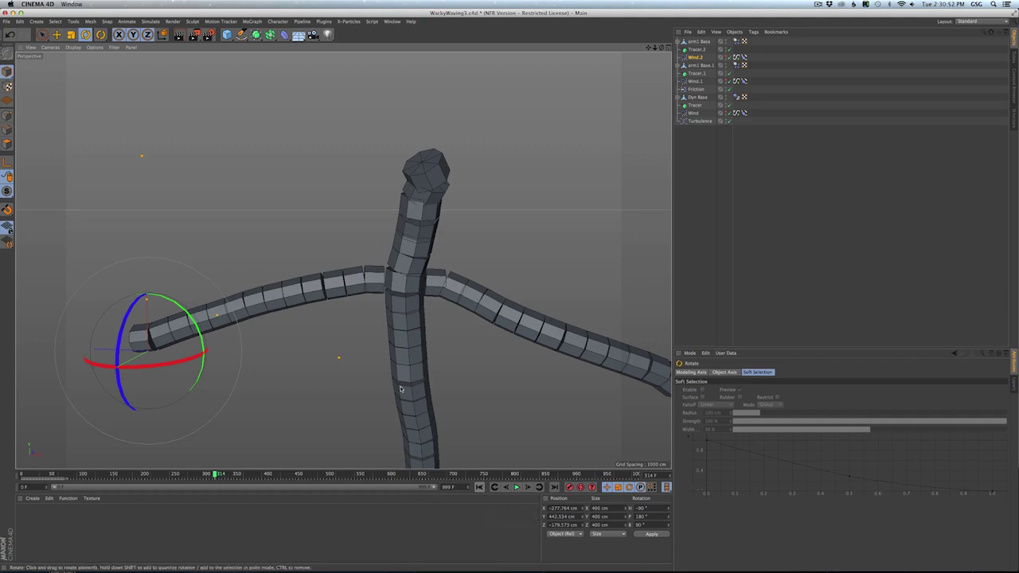
pyautogui.scroll(-5, 397, 342)
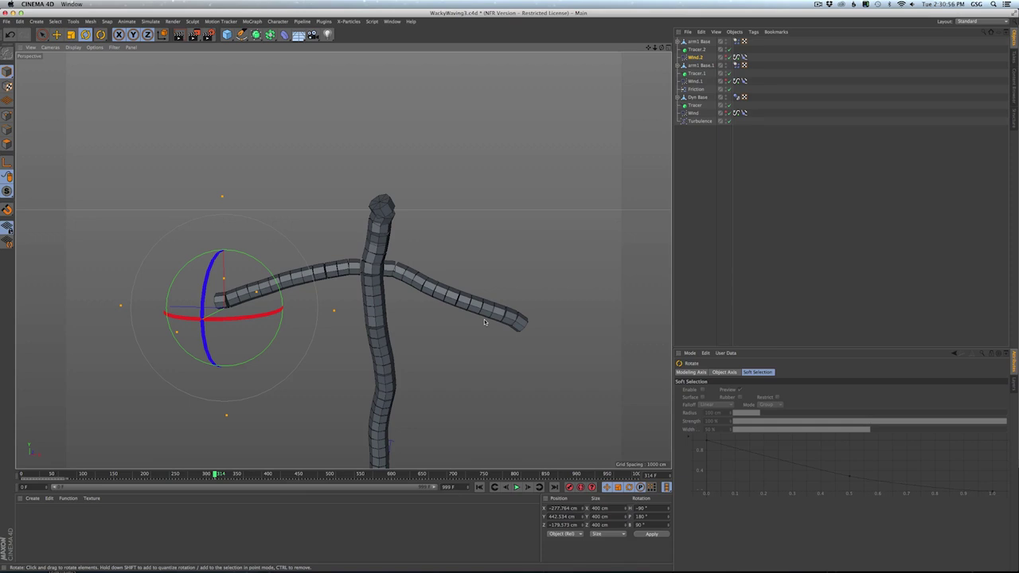
pyautogui.click(479, 487)
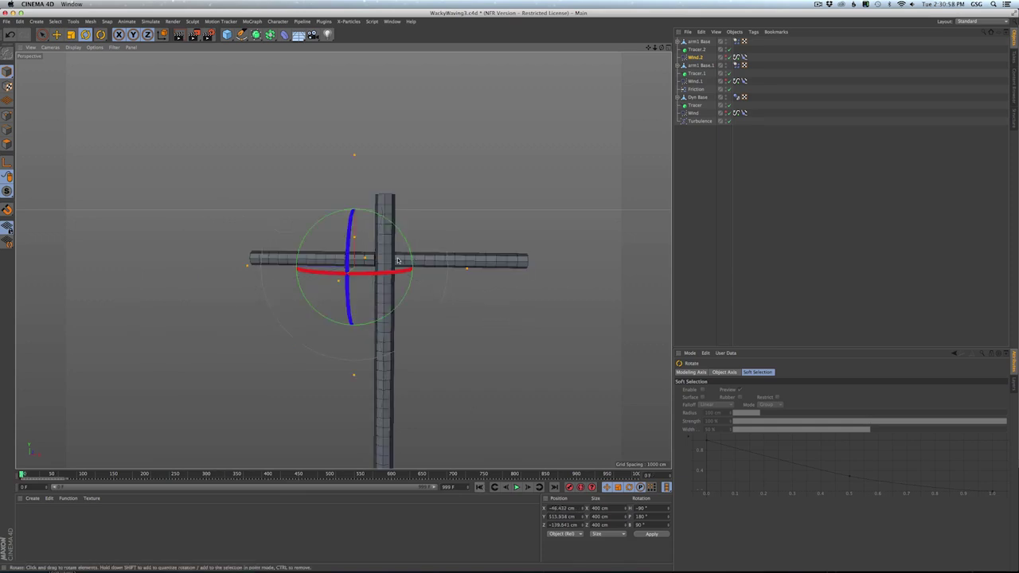
# - Test rotating the body segment Dyn.25 where the arms attach, then undo the rotation
pyautogui.scroll(3, 405, 272)
pyautogui.scroll(1, 405, 272)
pyautogui.click(389, 284)
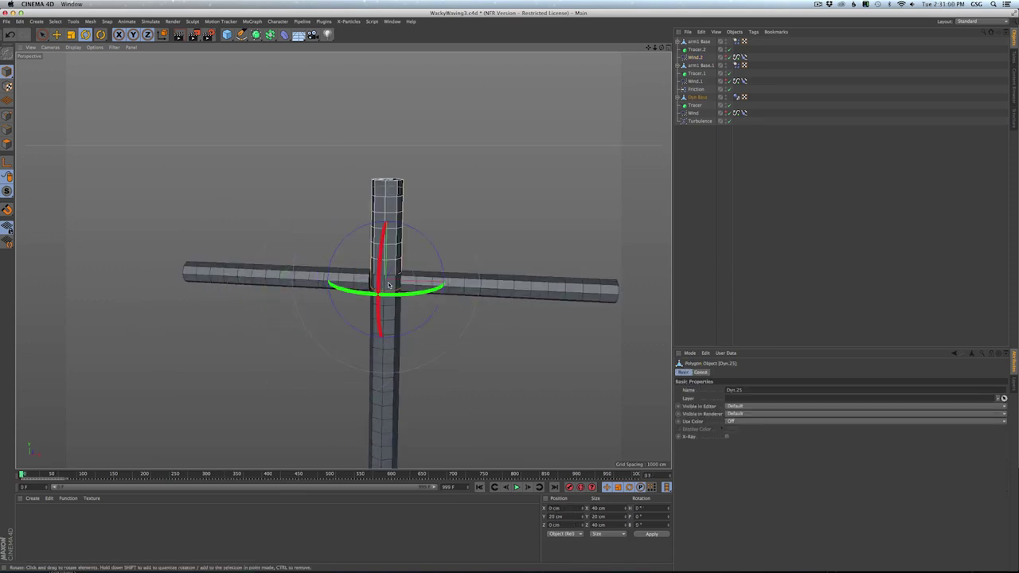
pyautogui.keyDown('alt'); pyautogui.moveTo(394, 285); pyautogui.dragTo(390, 288); pyautogui.keyUp('alt')
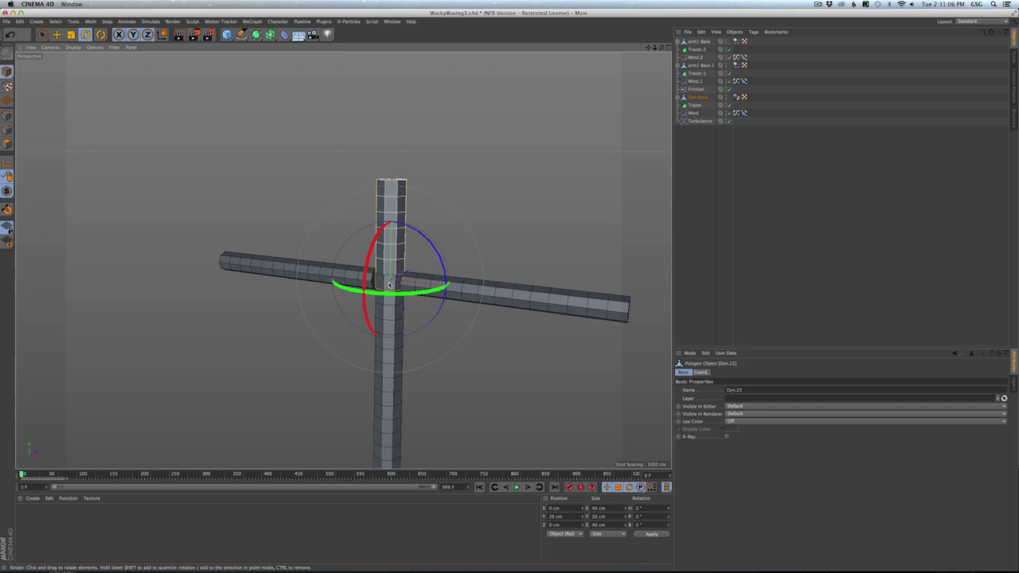
pyautogui.moveTo(381, 285); pyautogui.dragTo(430, 296)
pyautogui.press('super+z')
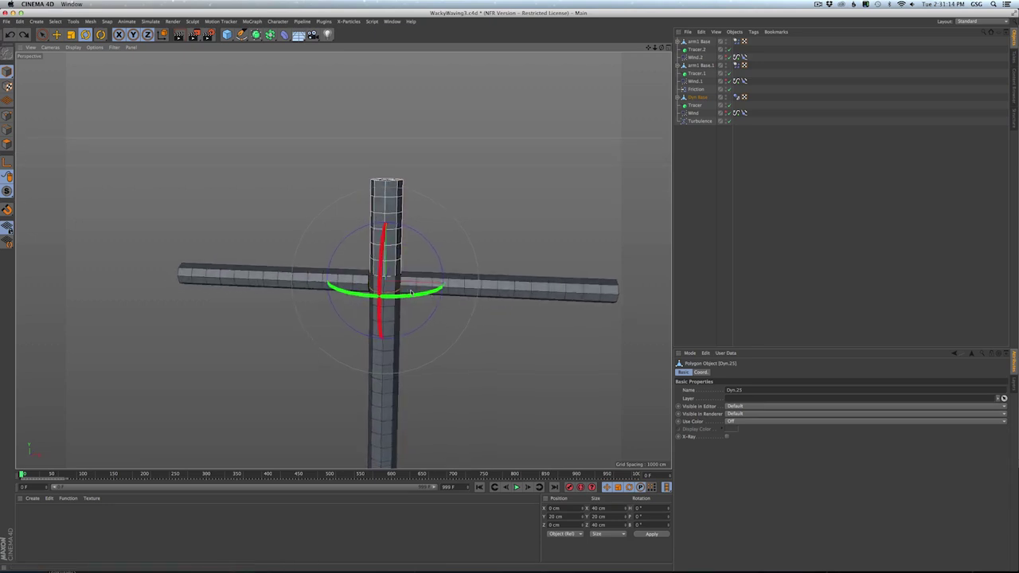
# - Add a Constraint tag to Wind.2 and enable its PSR constraint, limited to the target's rotation
pyautogui.click(695, 58)
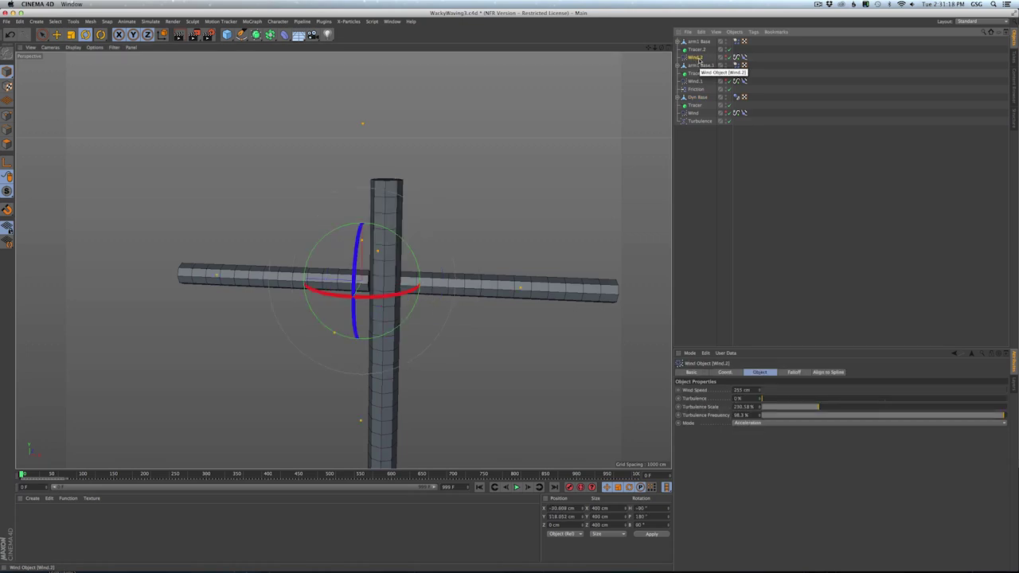
pyautogui.rightClick(699, 61)
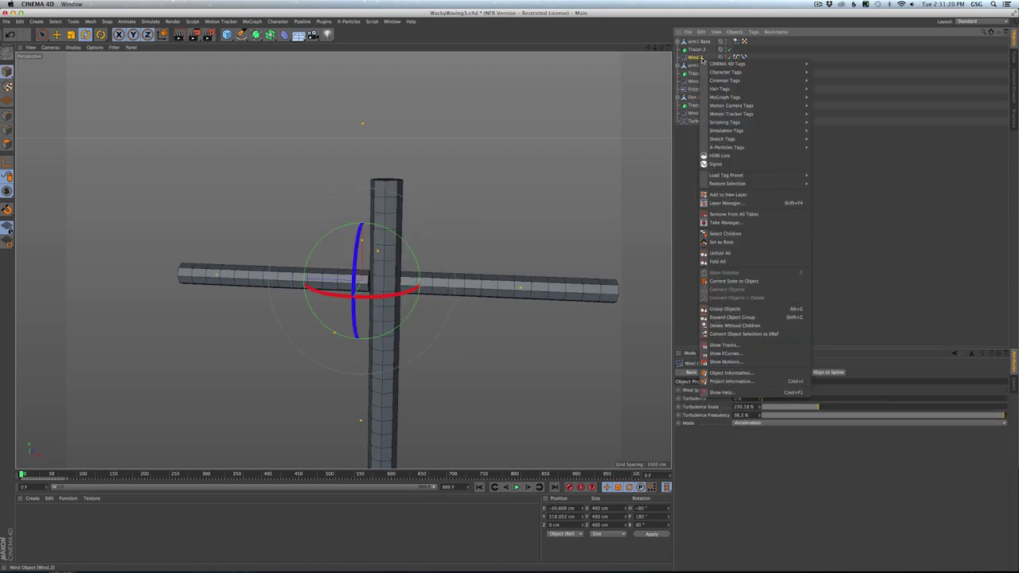
pyautogui.moveTo(729, 74)
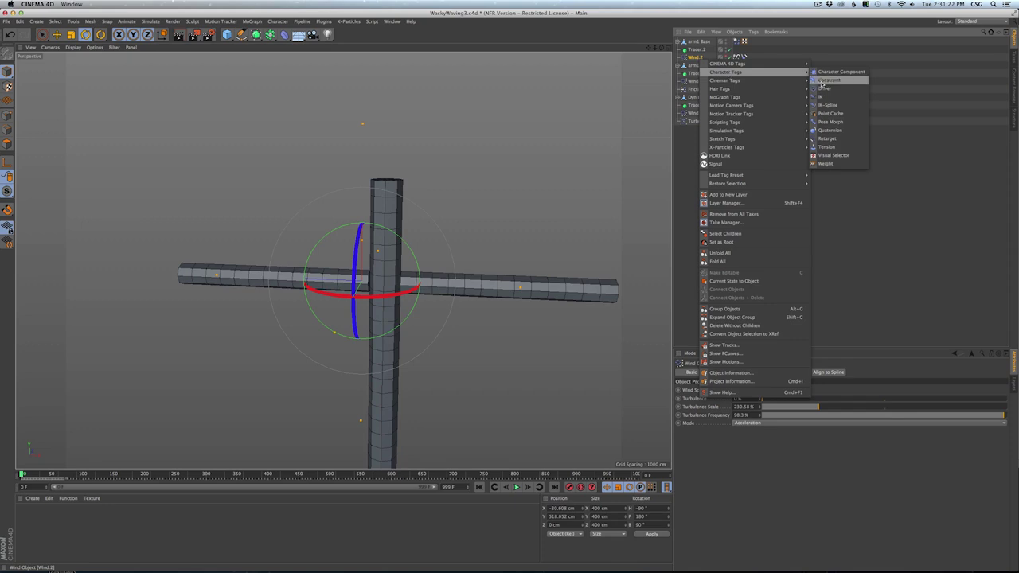
pyautogui.click(828, 81)
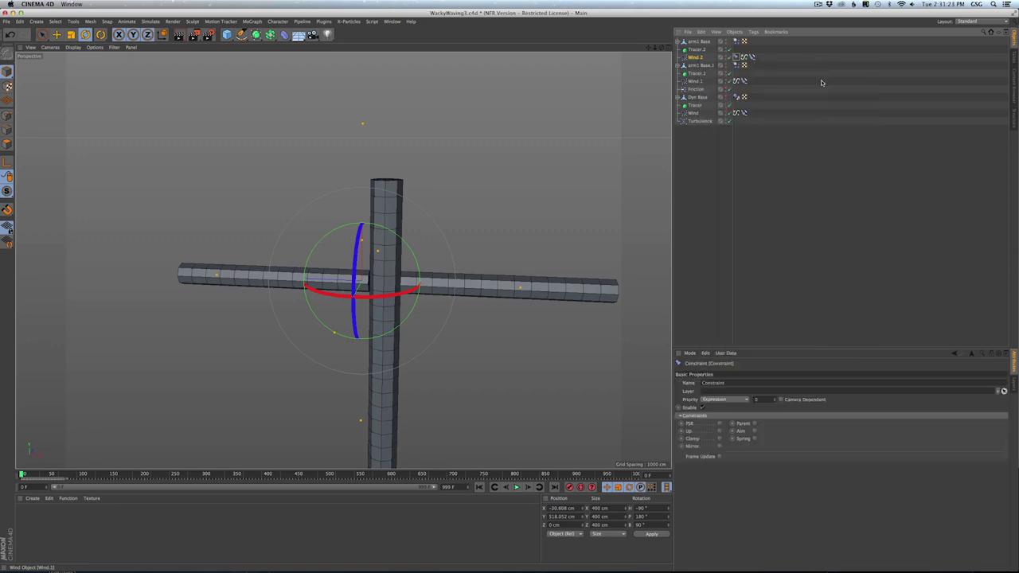
pyautogui.click(720, 423)
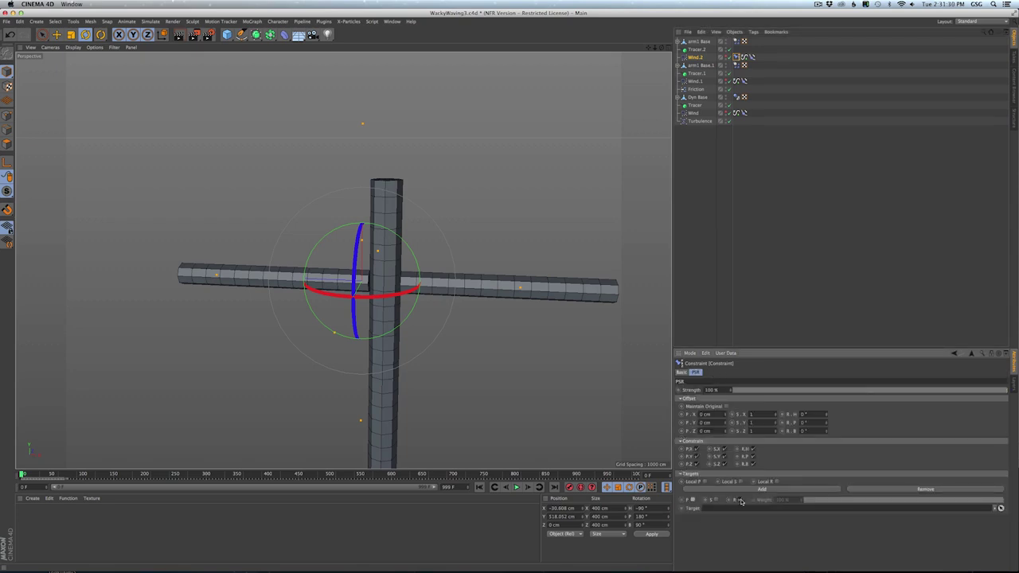
# - Show Wind.2 in the viewport and set its constraint target to the body segment Dyn.25 at the arm joint
pyautogui.click(726, 56)
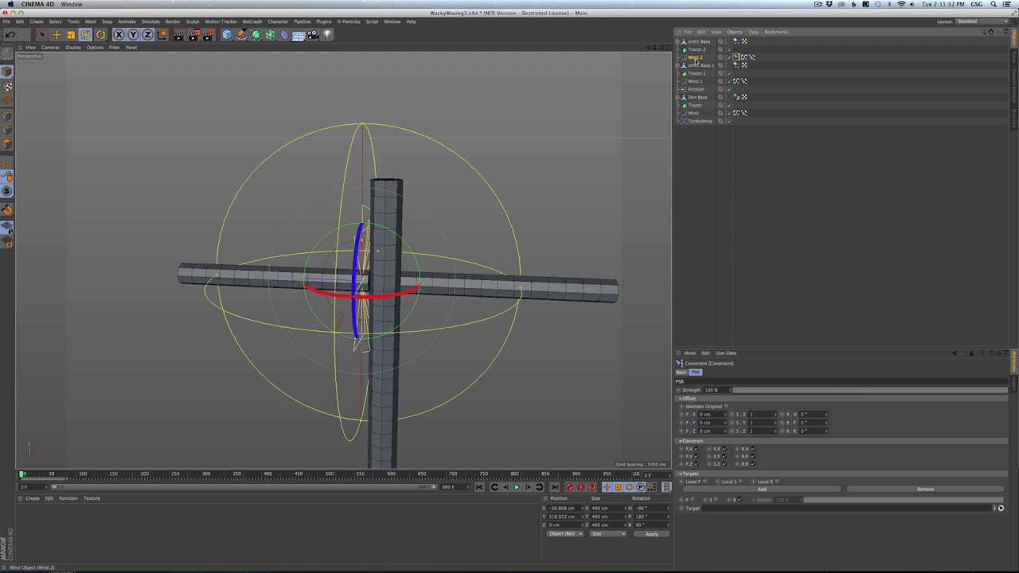
pyautogui.keyDown('alt'); pyautogui.moveTo(434, 282); pyautogui.dragTo(518, 372); pyautogui.keyUp('alt')
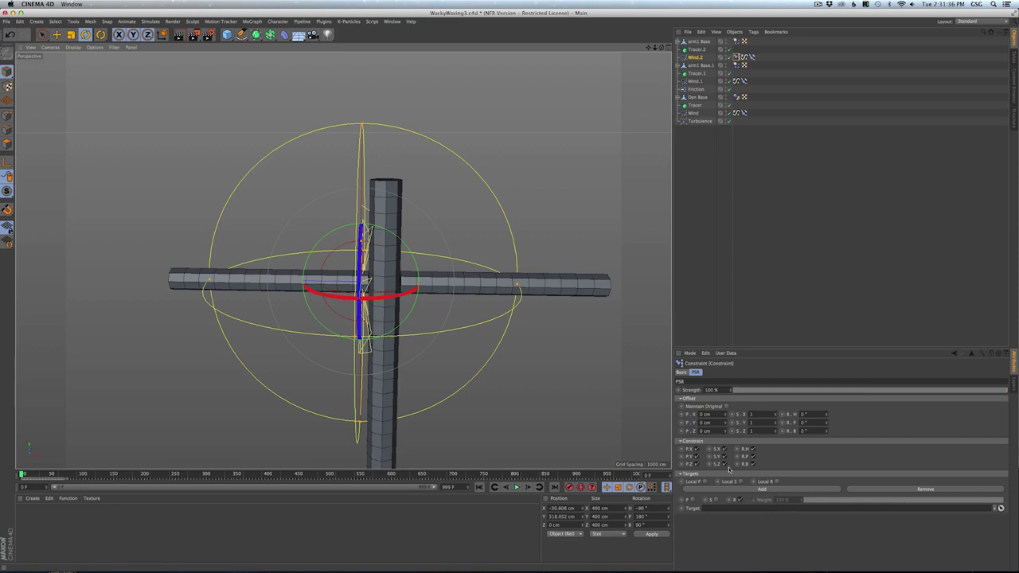
pyautogui.click(1001, 509)
pyautogui.click(388, 285)
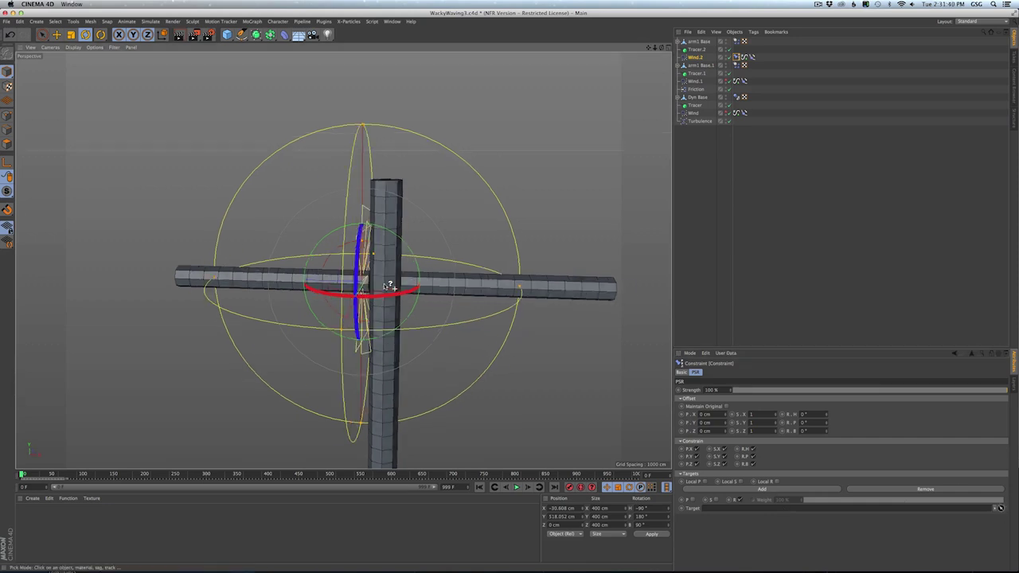
pyautogui.scroll(6, 414, 277)
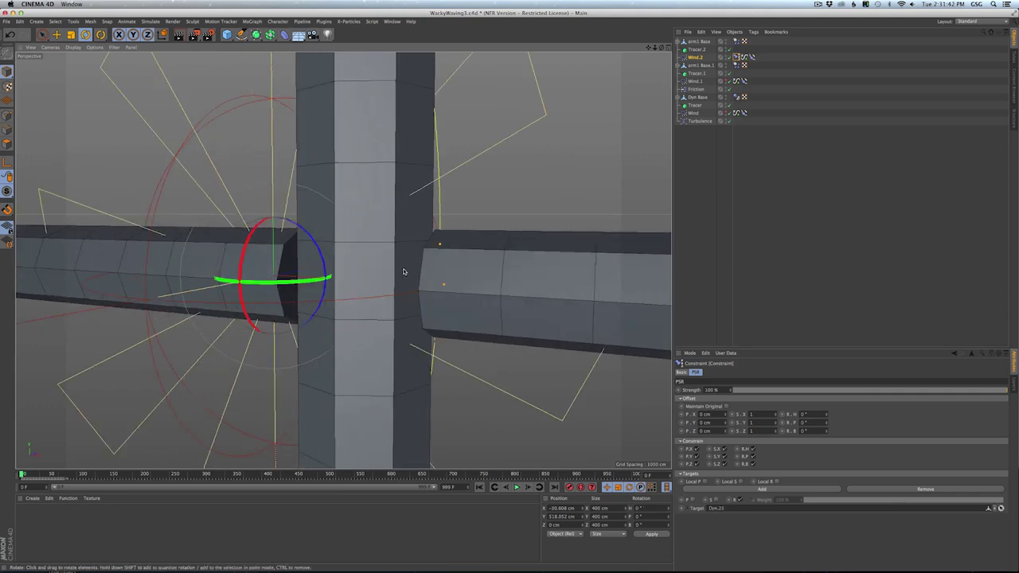
pyautogui.scroll(-8, 404, 272)
pyautogui.keyDown('alt'); pyautogui.moveTo(403, 272); pyautogui.dragTo(430, 299); pyautogui.keyUp('alt')
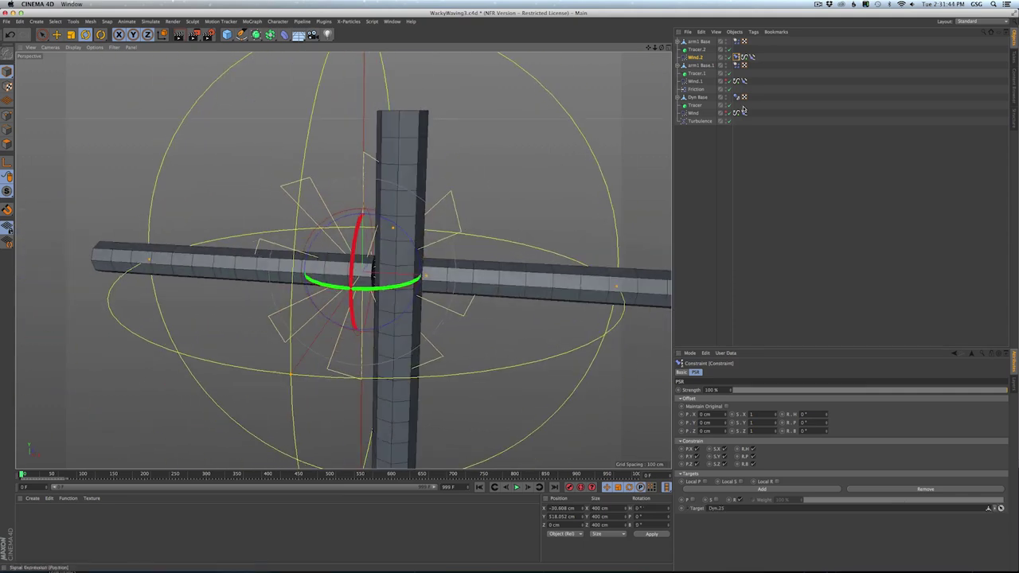
# - Set the R.H offset of Wind.2's constraint to 90° so the wind points along its arm
pyautogui.click(695, 57)
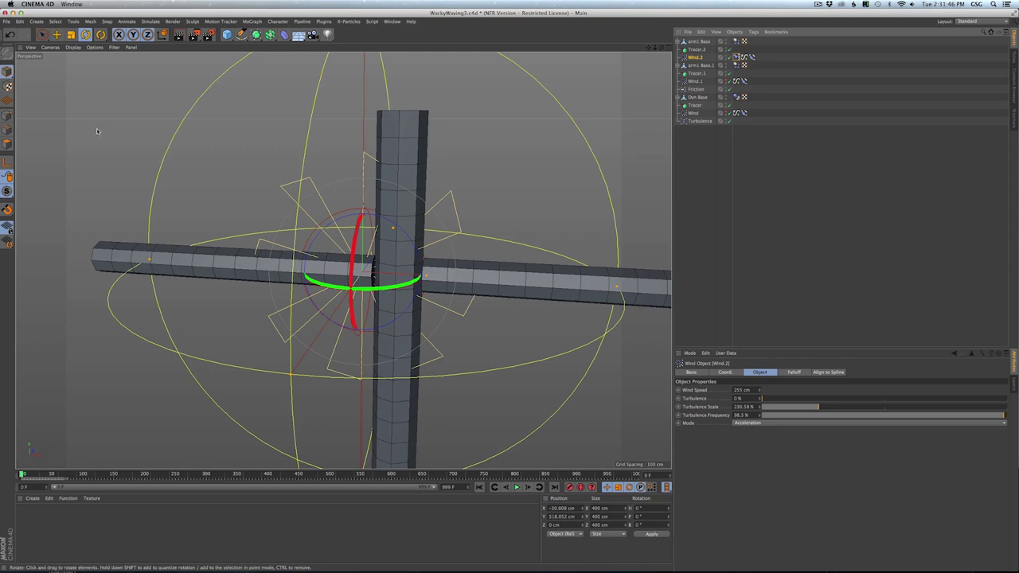
pyautogui.click(57, 35)
pyautogui.keyDown('alt'); pyautogui.moveTo(335, 250); pyautogui.dragTo(356, 267); pyautogui.keyUp('alt')
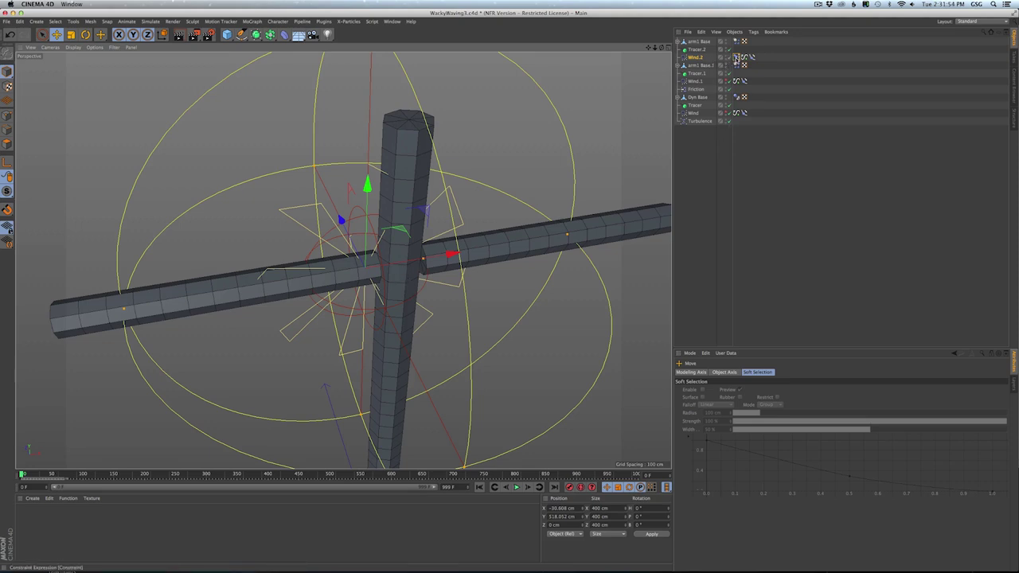
pyautogui.click(730, 74)
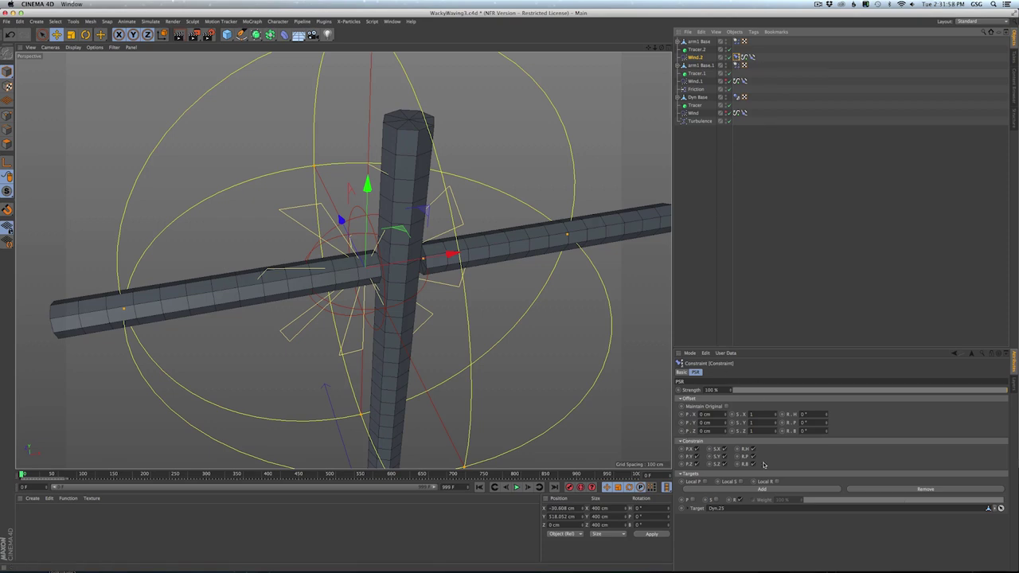
pyautogui.moveTo(827, 415); pyautogui.dragTo(864, 415)
pyautogui.click(813, 415)
pyautogui.write('80')
pyautogui.press('Return')
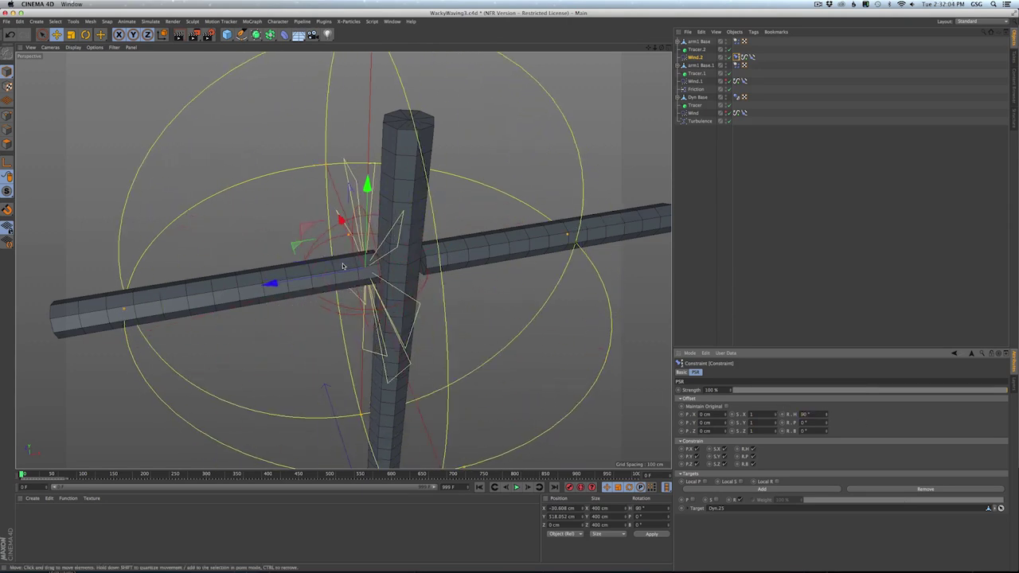
# - Try rotating body segment Dyn.25 to test whether the constrained Wind.2 follows, then undo that rotation
pyautogui.click(404, 276)
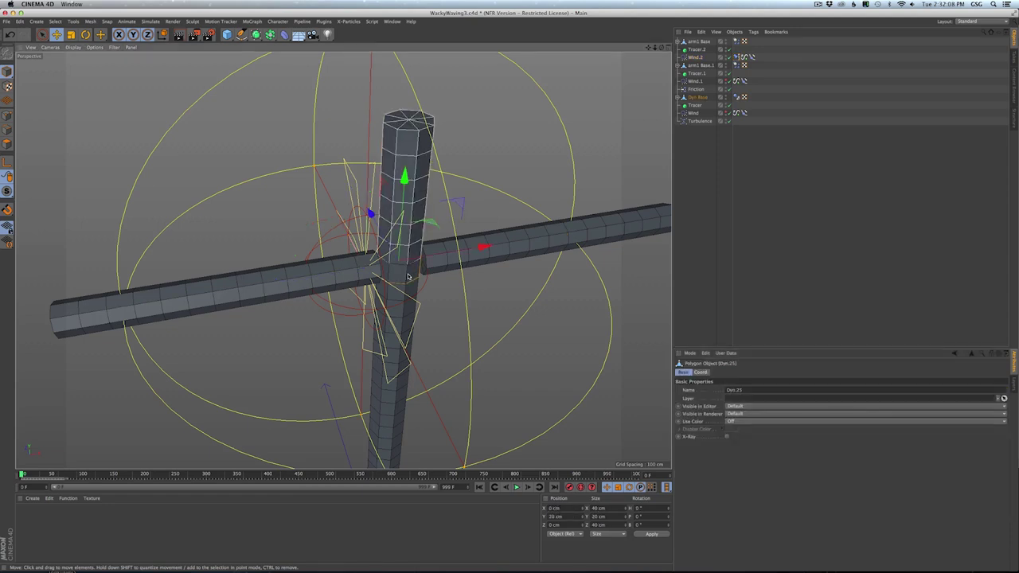
pyautogui.press('r')
pyautogui.moveTo(422, 289); pyautogui.dragTo(371, 279)
pyautogui.press('super+z')
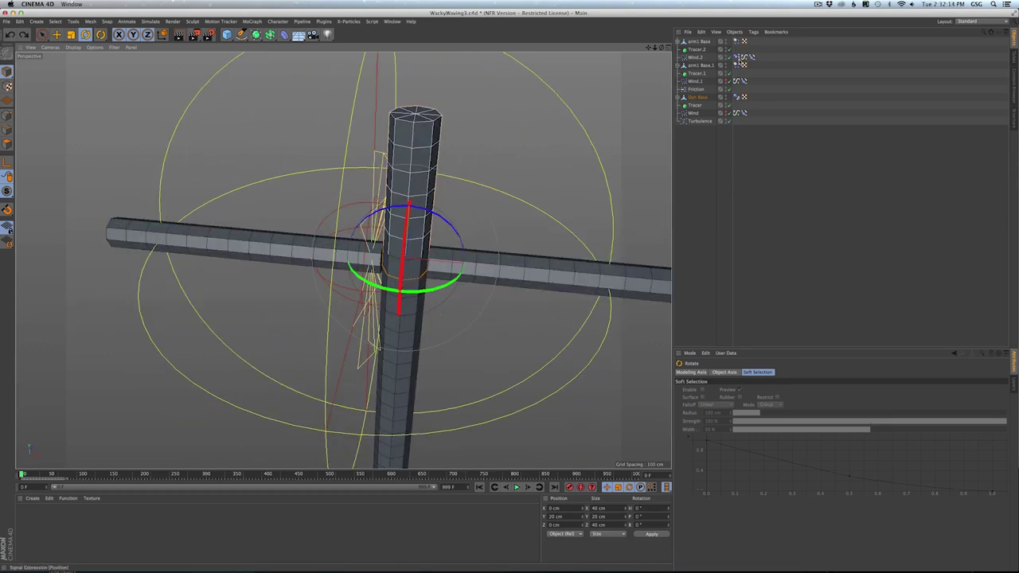
# - Copy Wind.2's Constraint tag onto Wind.1 and open the copied tag's PSR settings
pyautogui.click(736, 58)
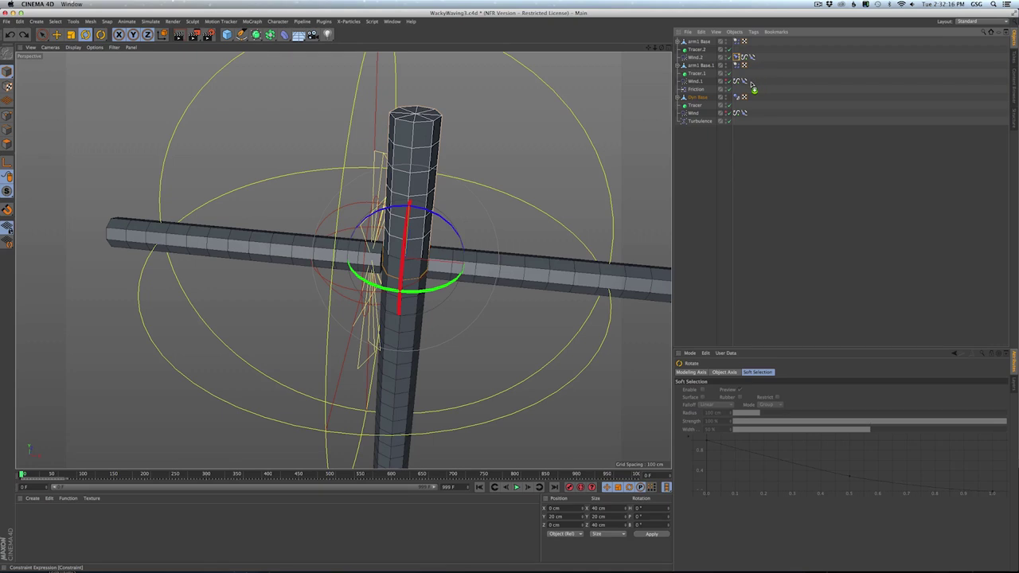
pyautogui.keyDown('ctrl'); pyautogui.moveTo(754, 84); pyautogui.dragTo(753, 82); pyautogui.keyUp('ctrl')
pyautogui.click(696, 81)
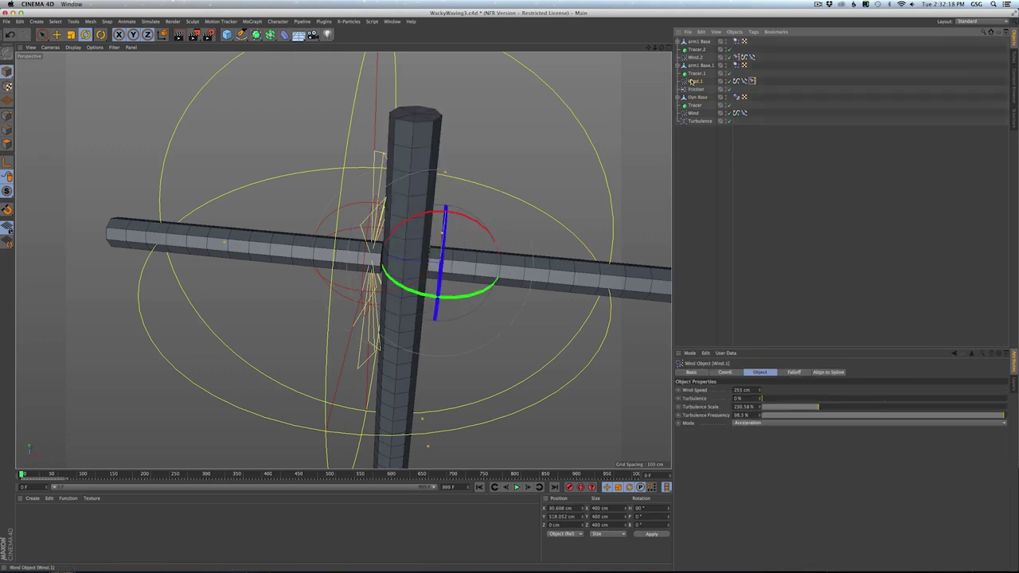
pyautogui.keyDown('alt'); pyautogui.moveTo(482, 252); pyautogui.dragTo(468, 238, button='middle'); pyautogui.keyUp('alt')
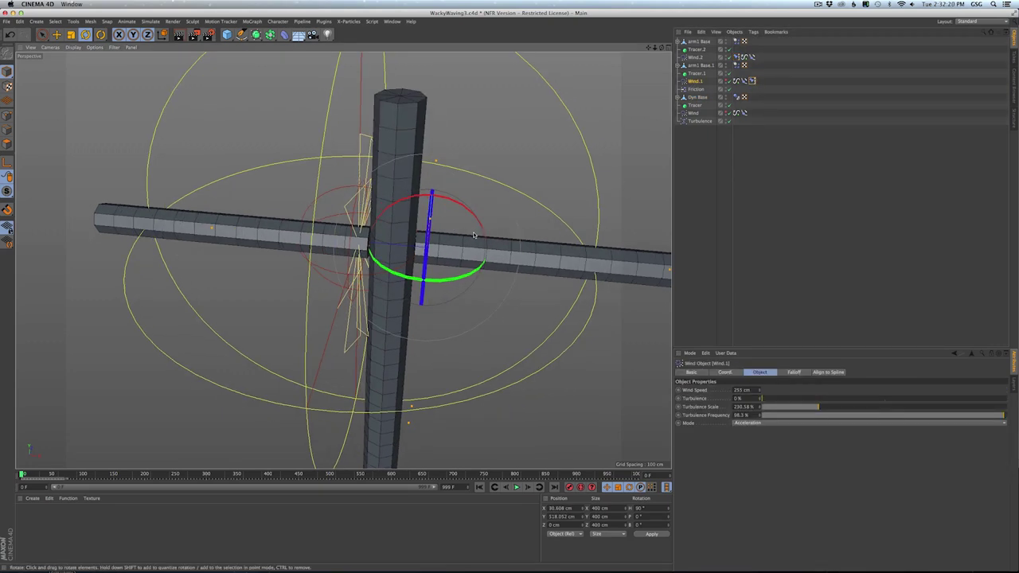
pyautogui.keyDown('alt'); pyautogui.moveTo(468, 237); pyautogui.dragTo(442, 233, button='right'); pyautogui.keyUp('alt')
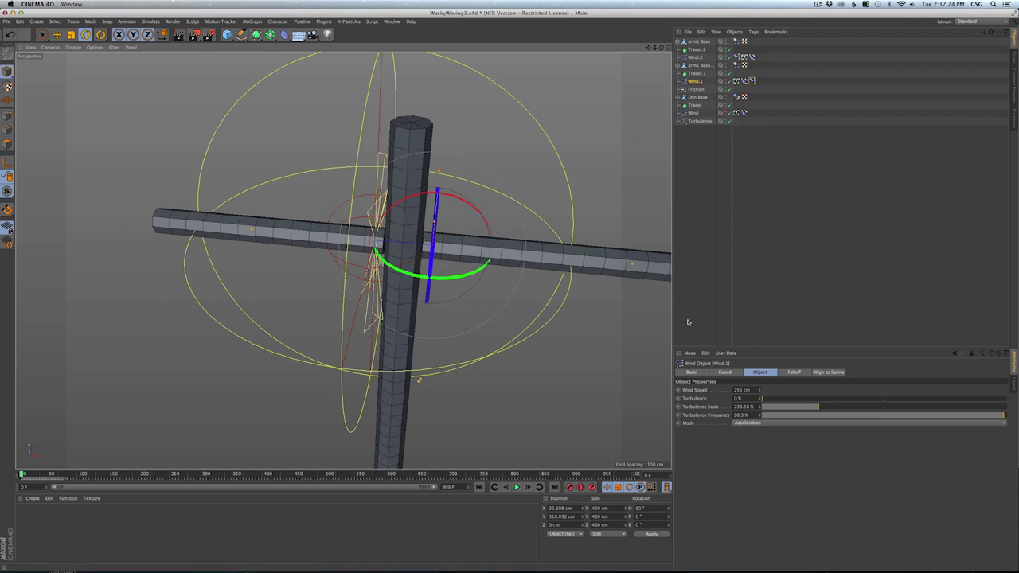
pyautogui.click(753, 81)
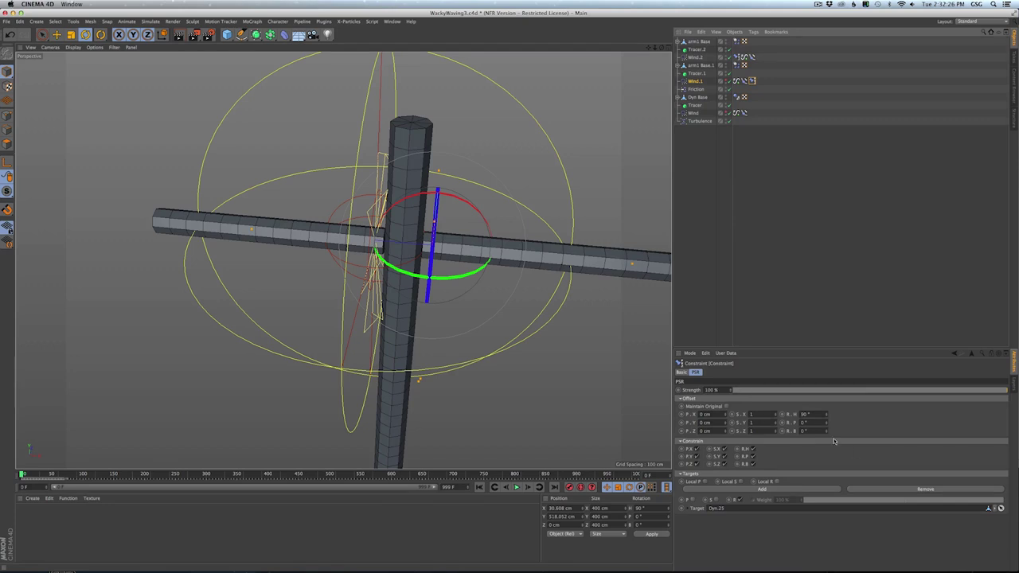
# - Set the heading rotation offset of Wind.1's PSR constraint to -90° and deselect the tag
pyautogui.click(803, 415)
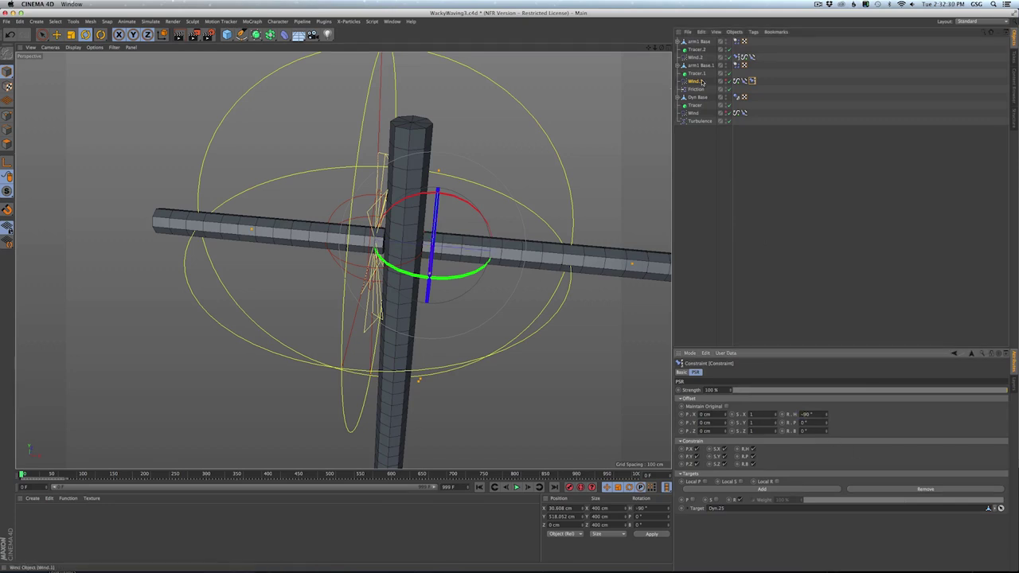
pyautogui.click(710, 246)
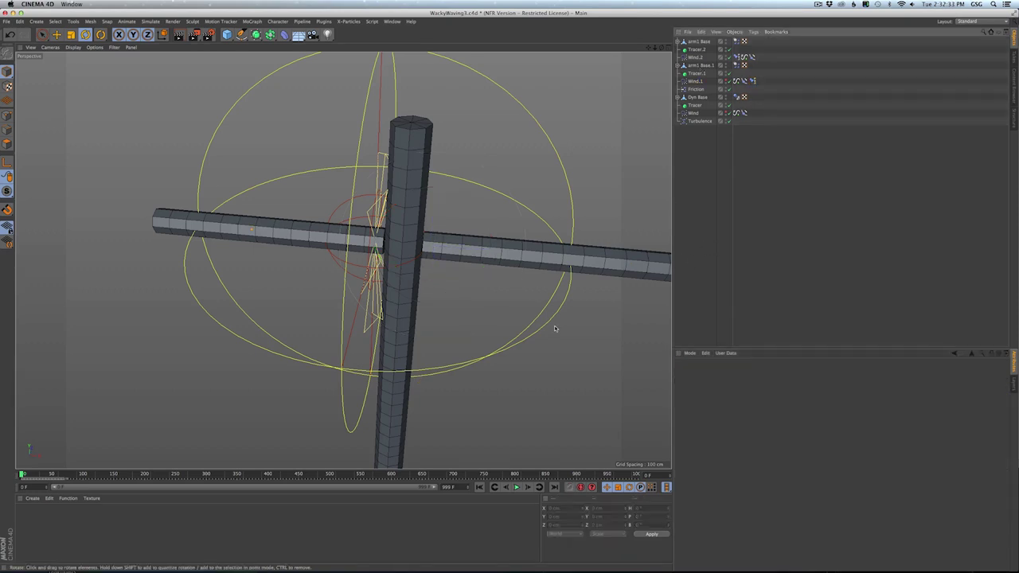
# - Hide the Wind.2 object in the viewport so the whole figure shows without its gizmo
pyautogui.click(726, 57)
pyautogui.keyDown('alt'); pyautogui.moveTo(496, 297); pyautogui.dragTo(446, 235, button='middle'); pyautogui.keyUp('alt')
pyautogui.keyDown('alt'); pyautogui.moveTo(447, 235); pyautogui.dragTo(397, 249, button='right'); pyautogui.keyUp('alt')
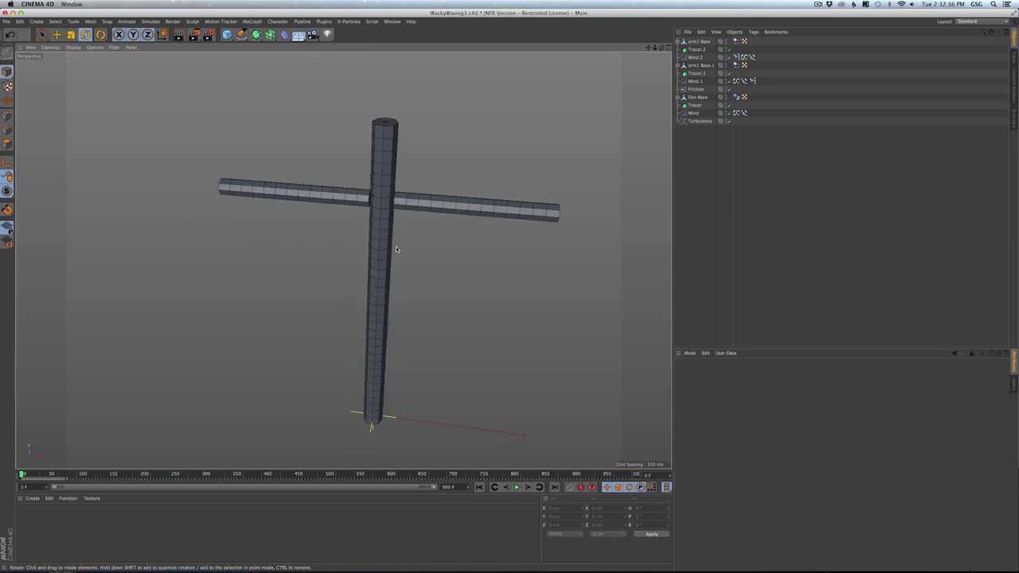
pyautogui.keyDown('alt'); pyautogui.moveTo(395, 249); pyautogui.dragTo(388, 209); pyautogui.keyUp('alt')
# - Save the scene as a new version named WackyWaving4.c4d in the same folder
pyautogui.press('super+shift+s')
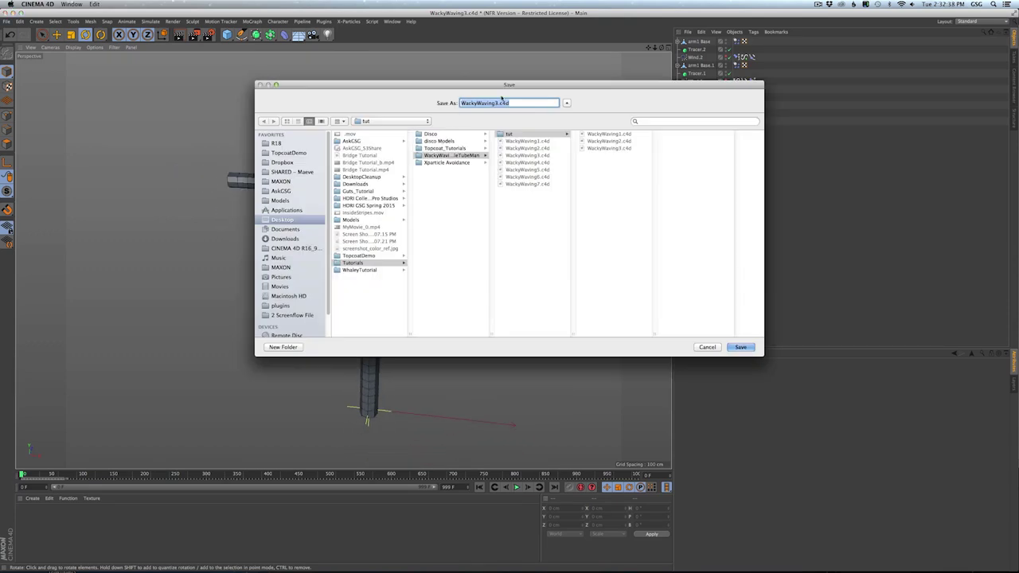
pyautogui.click(496, 102)
pyautogui.press('BackSpace')
pyautogui.write('4')
pyautogui.press('Return')
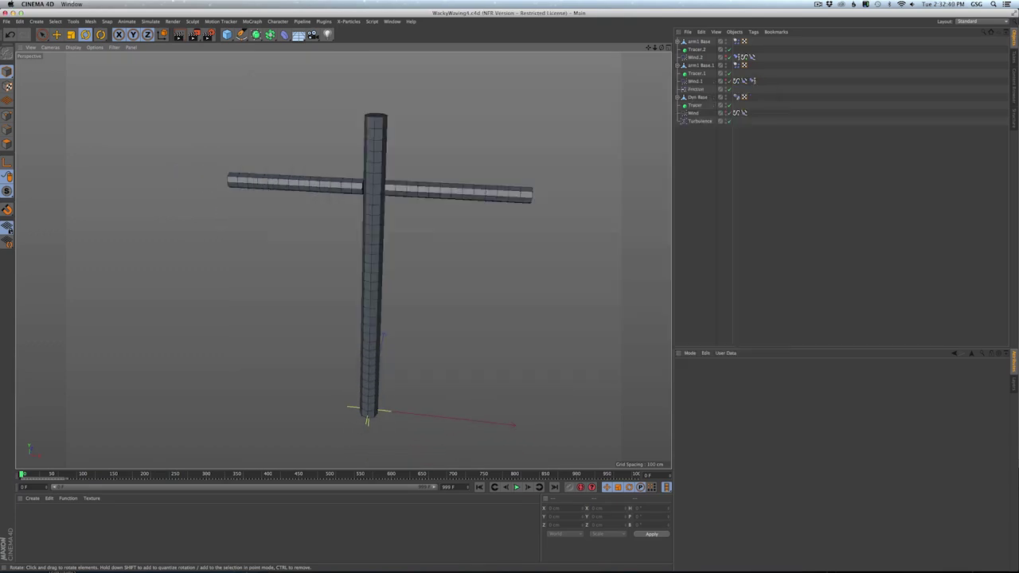
# - Play the simulation and set the falloff scale of both Wind.1 and Wind.2 to 100%
pyautogui.click(517, 487)
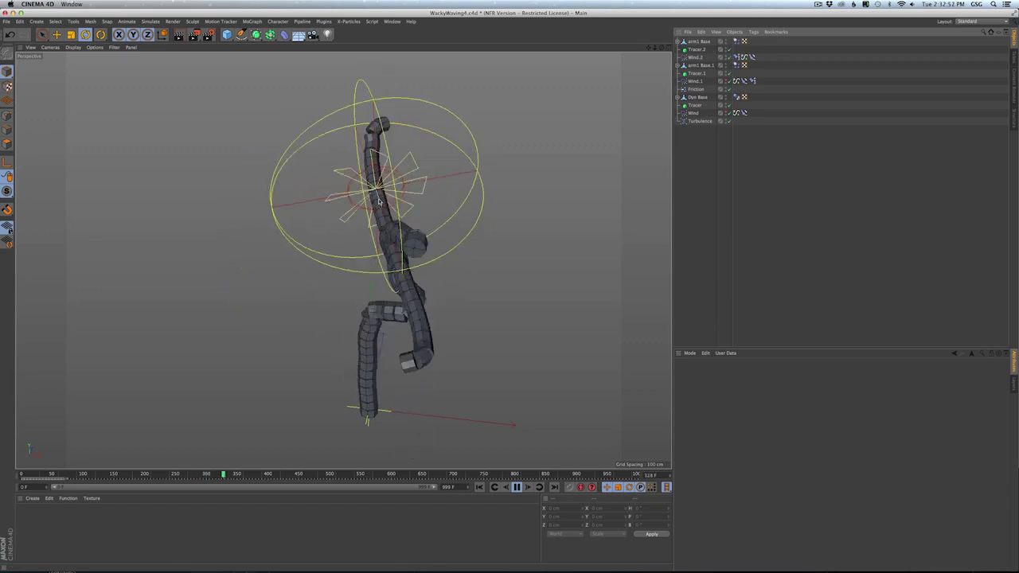
pyautogui.click(695, 58)
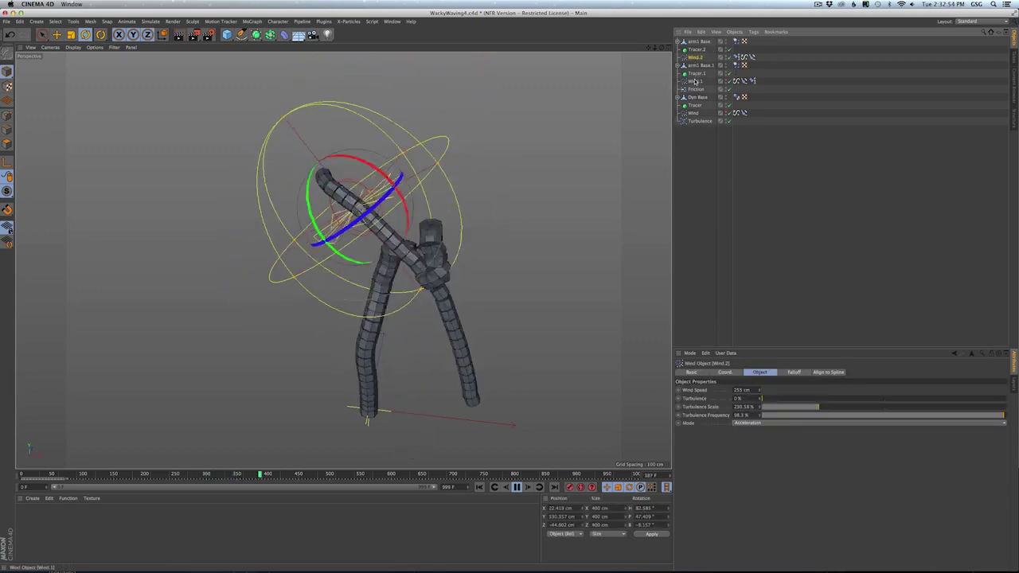
pyautogui.click(793, 372)
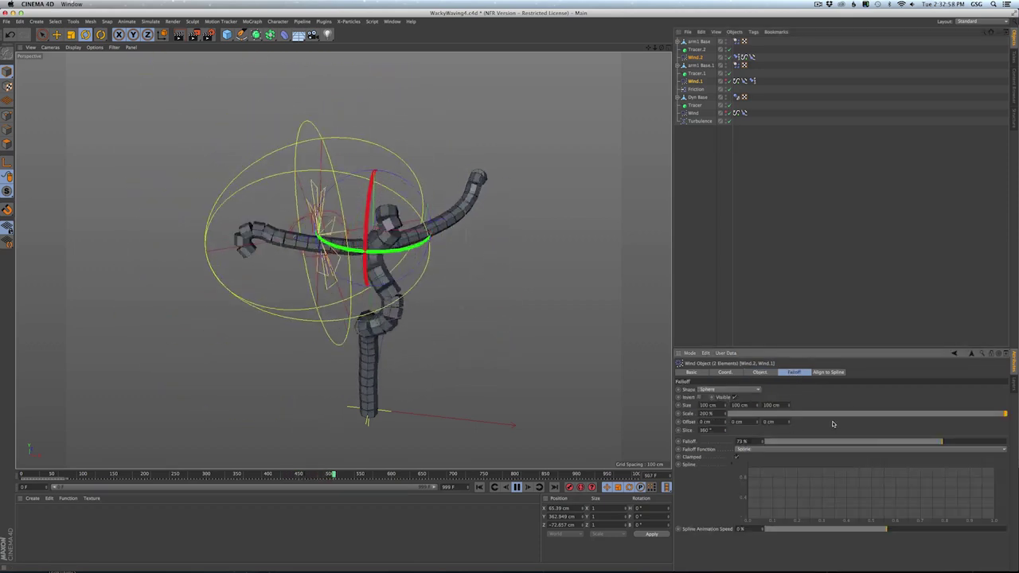
pyautogui.moveTo(836, 415); pyautogui.dragTo(1017, 425)
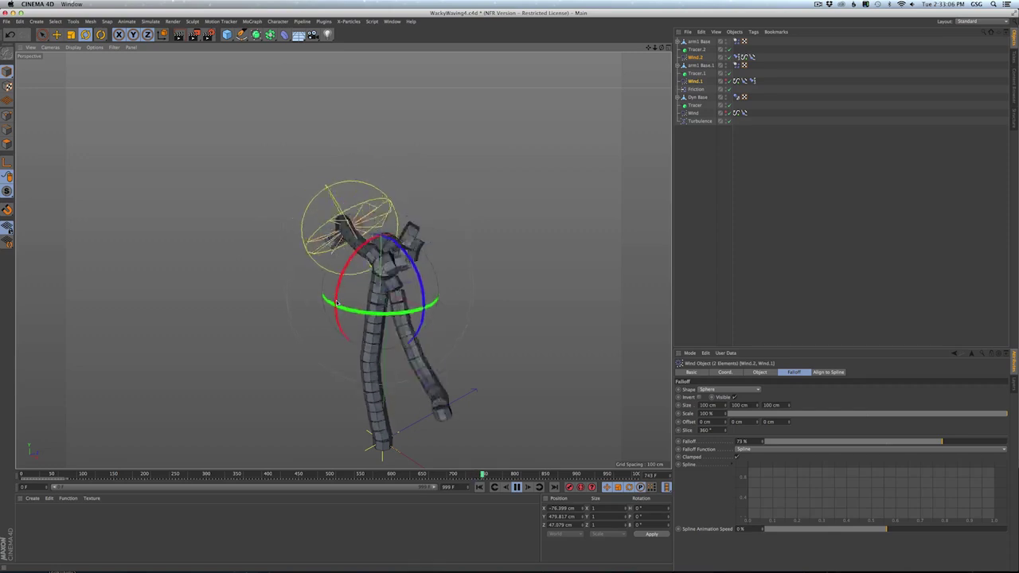
pyautogui.keyDown('alt'); pyautogui.moveTo(337, 302); pyautogui.dragTo(372, 224); pyautogui.keyUp('alt')
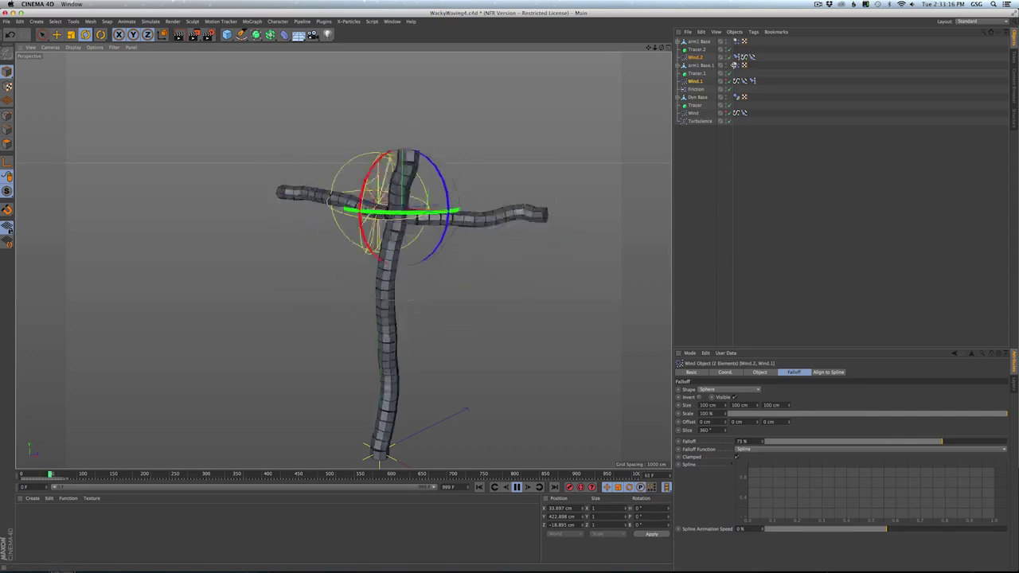
# - Switch the mass of the Dynamics Body tags on both arm bases and both arm1 objects to Custom Density with a density of 0.2
pyautogui.click(678, 66)
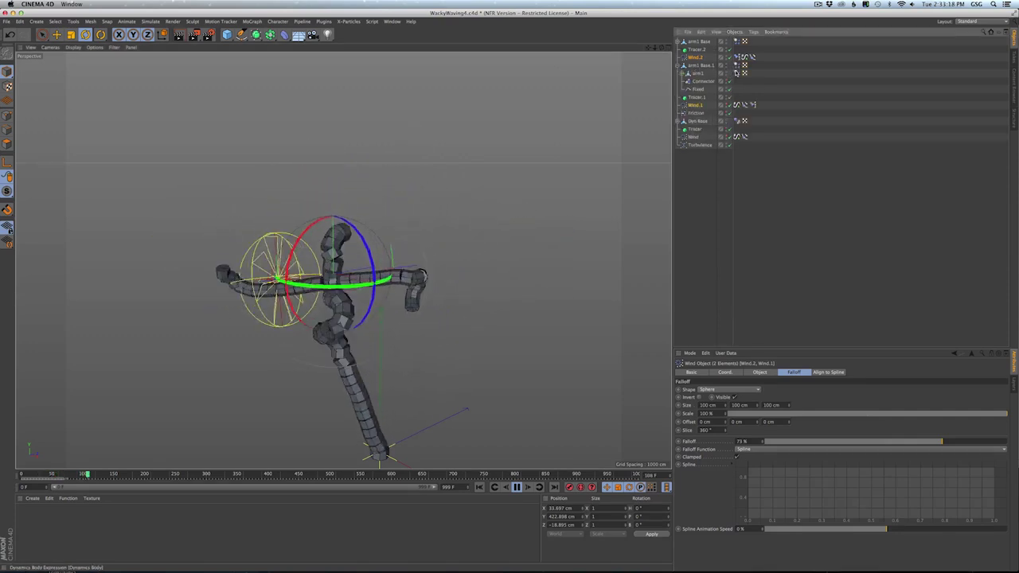
pyautogui.click(737, 73)
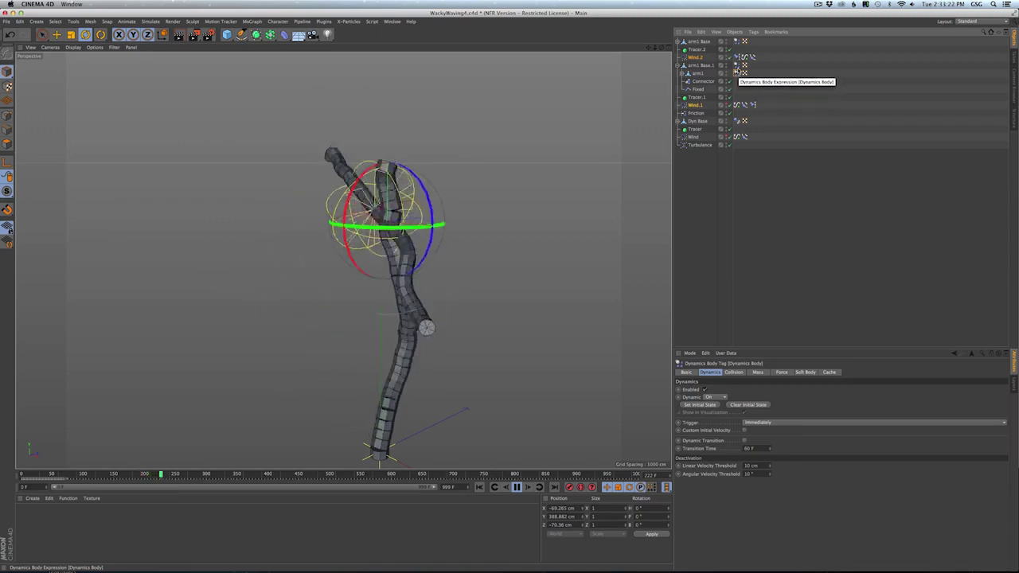
pyautogui.click(679, 41)
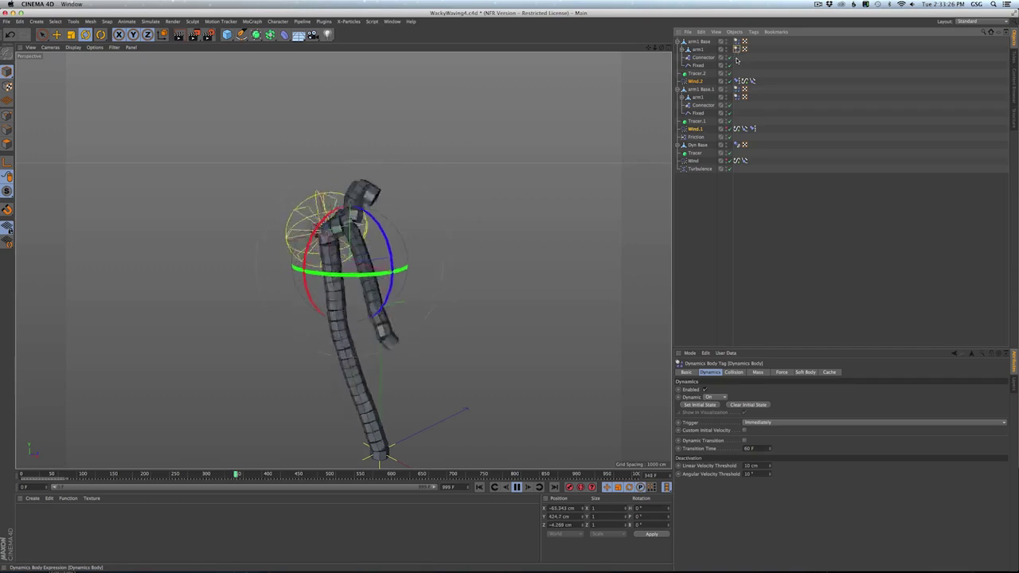
pyautogui.click(695, 97)
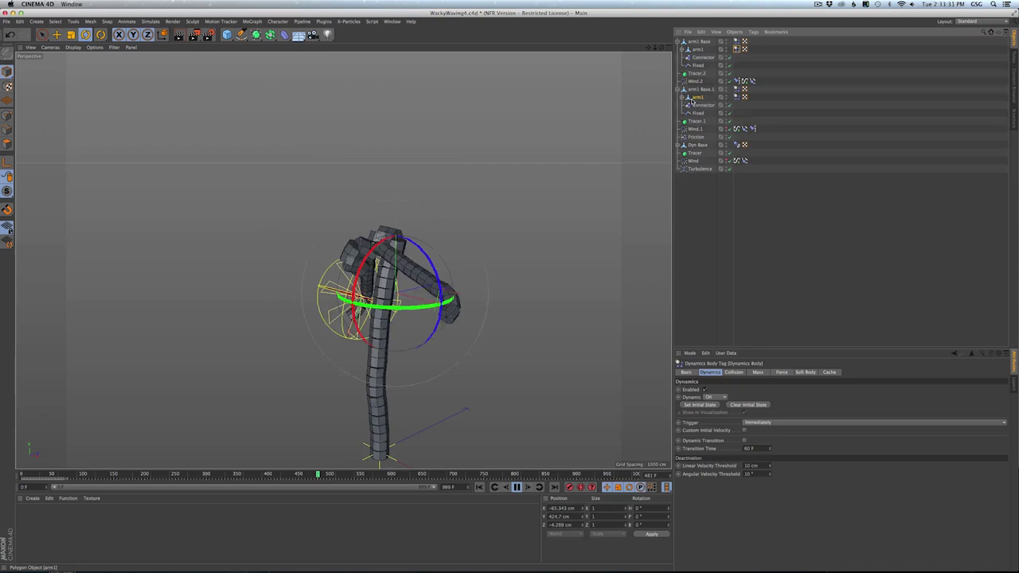
pyautogui.click(736, 97)
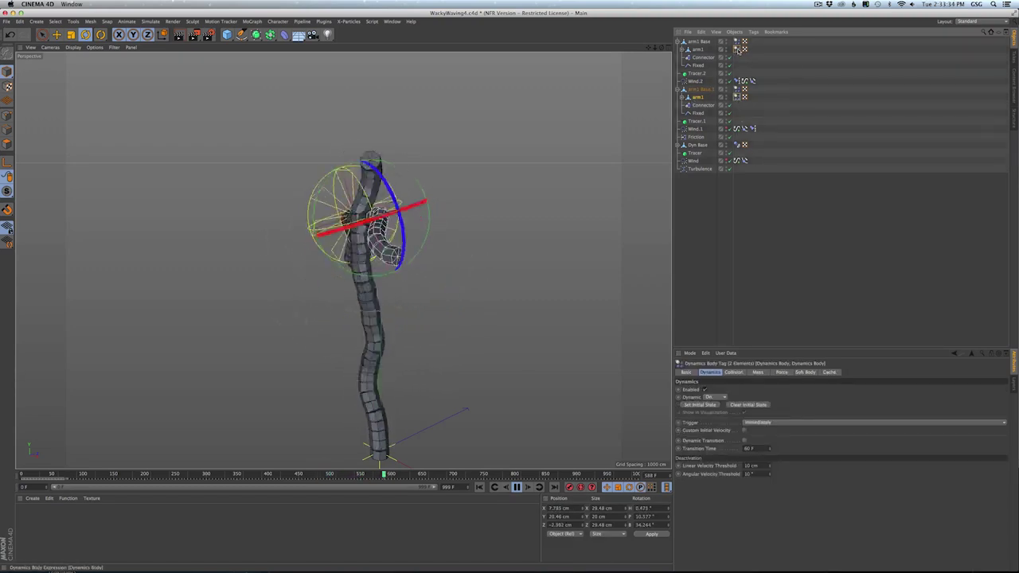
pyautogui.keyDown('shift'); pyautogui.click(736, 90); pyautogui.keyUp('shift')
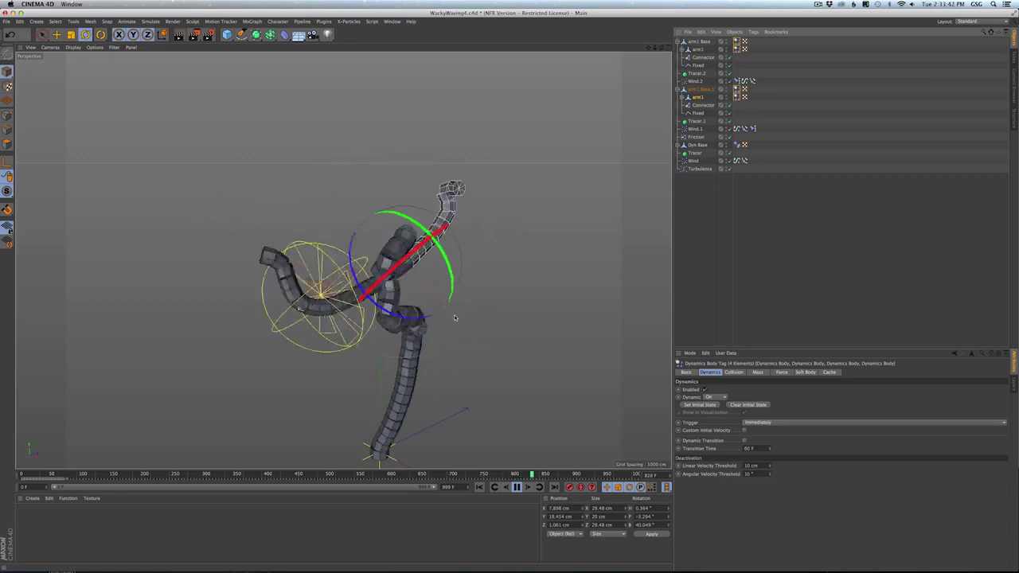
pyautogui.click(757, 372)
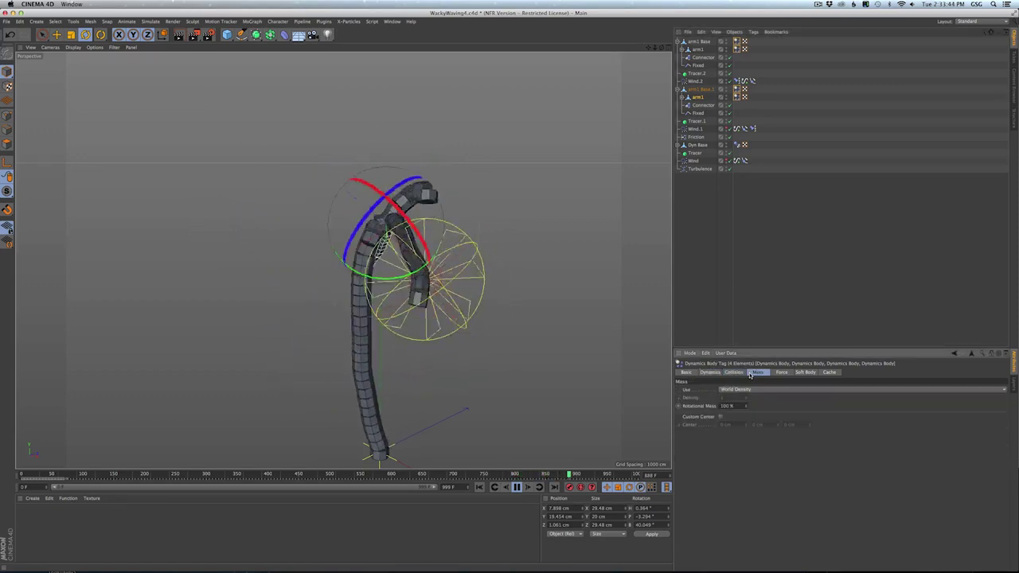
pyautogui.click(741, 390)
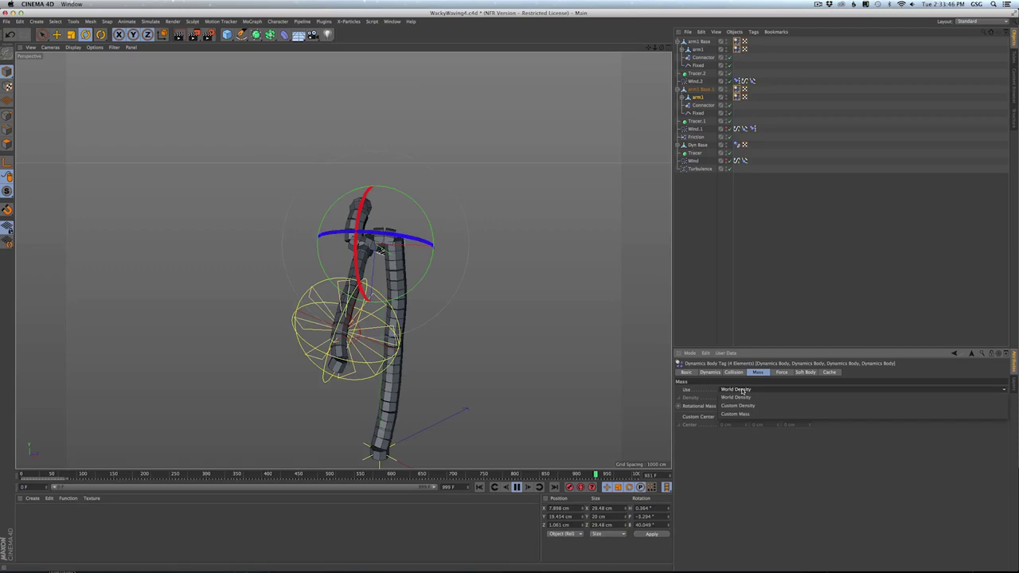
pyautogui.click(737, 405)
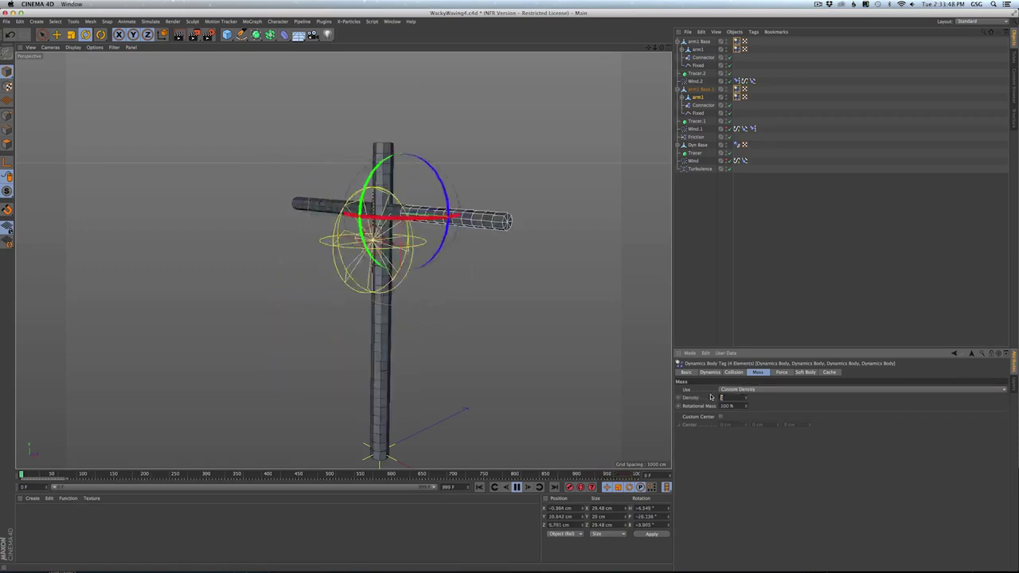
pyautogui.write('0.2')
pyautogui.press('Return')
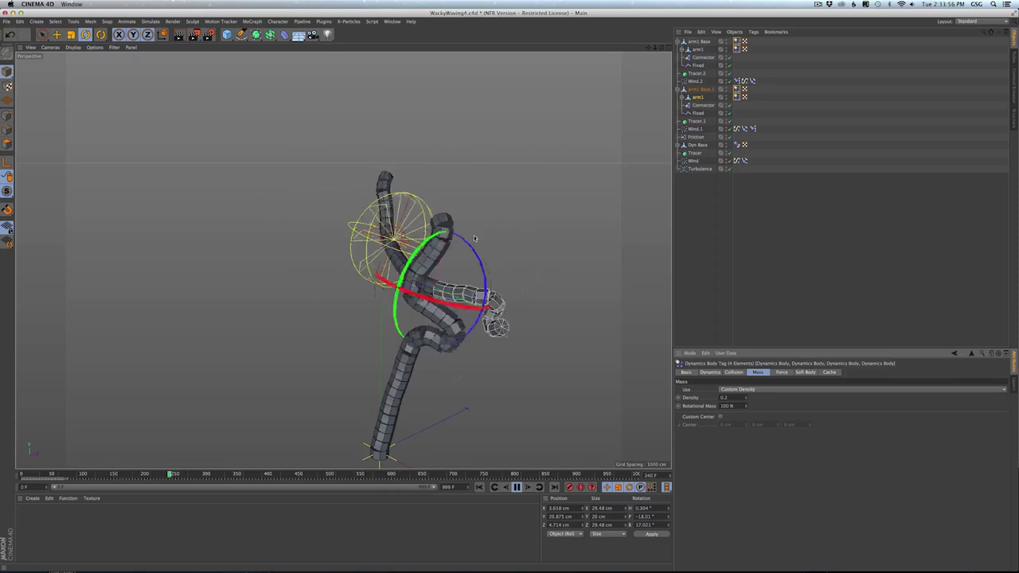
pyautogui.click(702, 218)
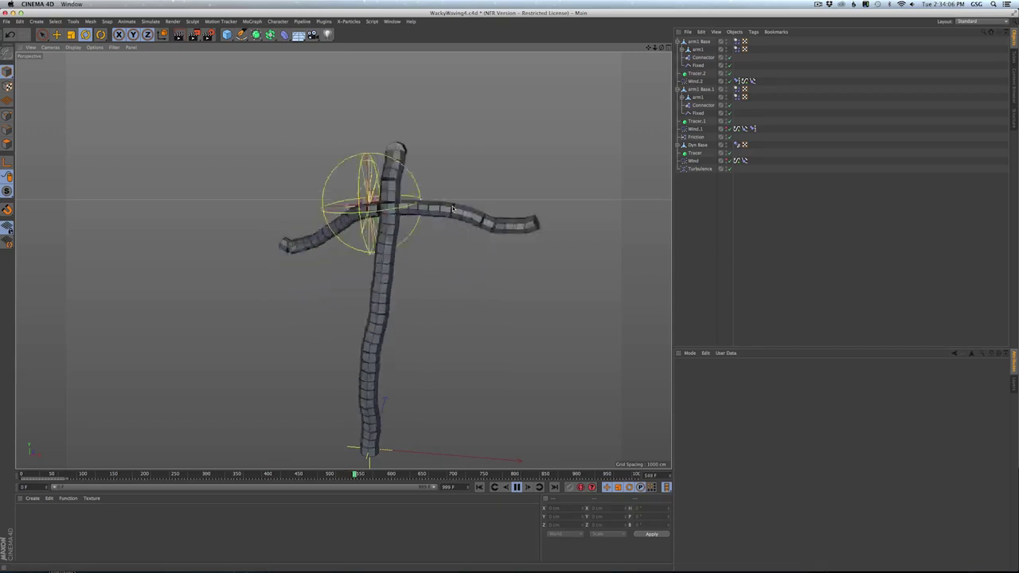
# - Collapse both arm base hierarchies in the object list, stop the simulation and rewind it to frame 0
pyautogui.click(679, 41)
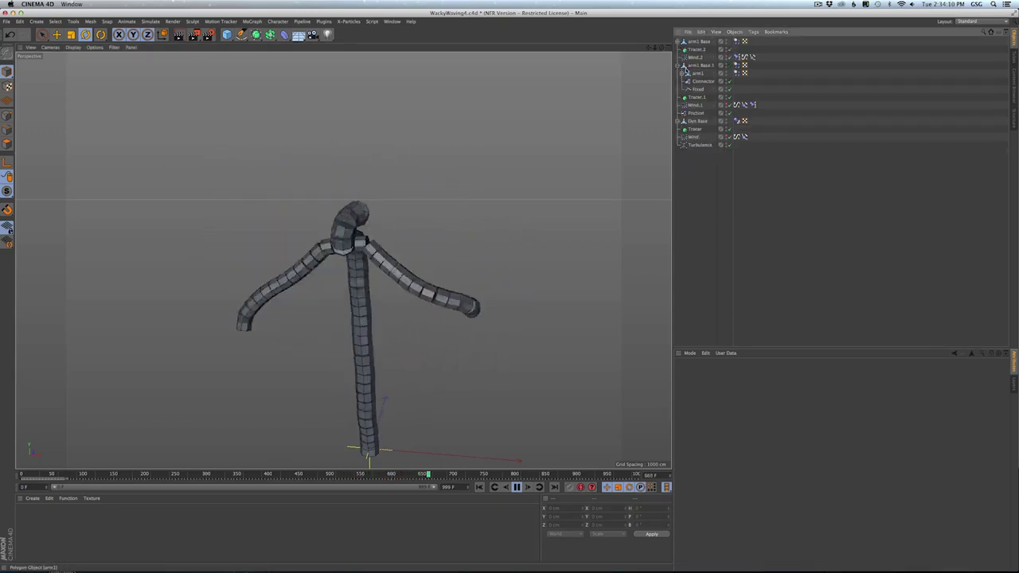
pyautogui.click(678, 66)
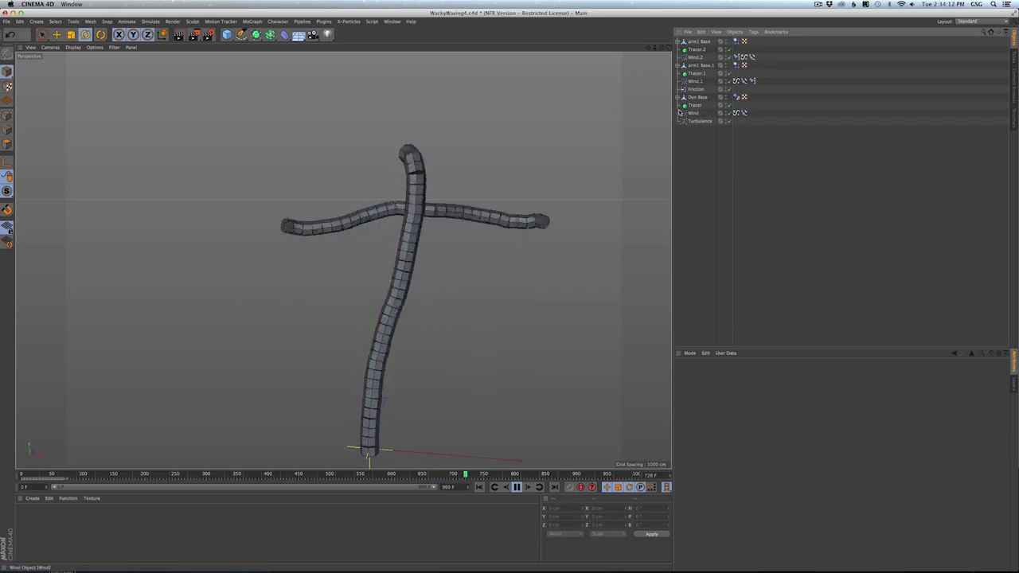
pyautogui.click(678, 97)
pyautogui.click(678, 97)
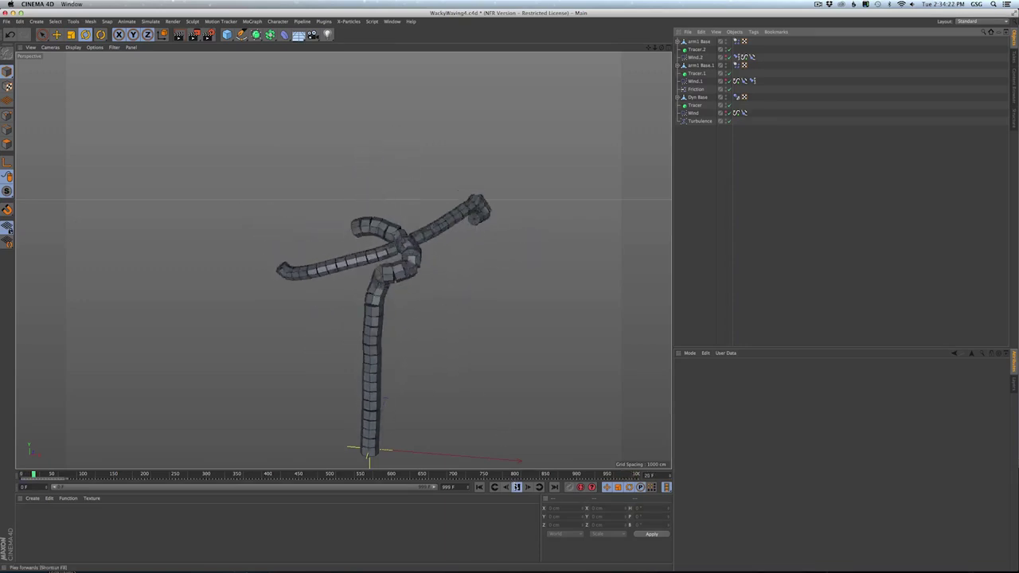
pyautogui.click(517, 487)
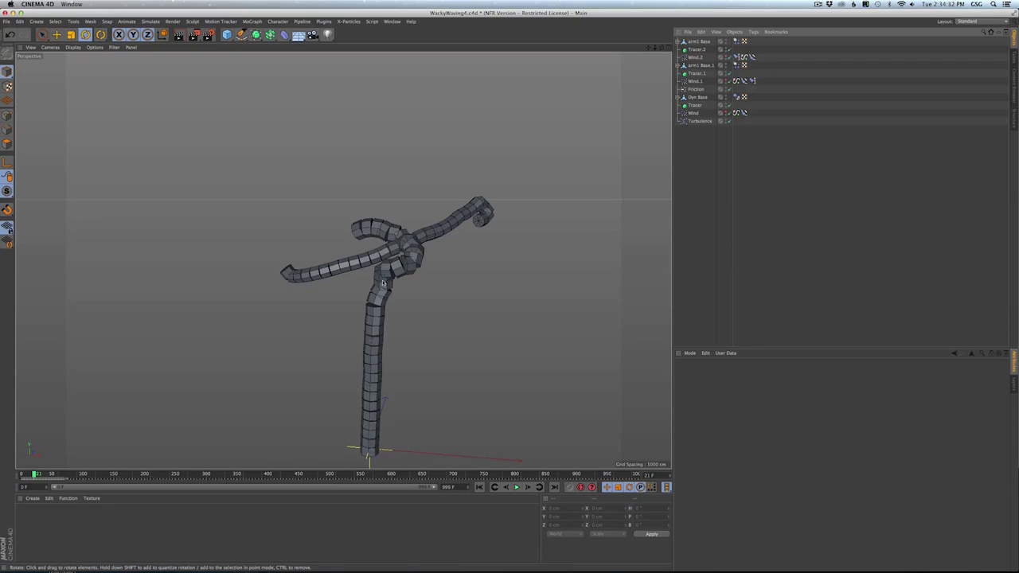
pyautogui.click(479, 488)
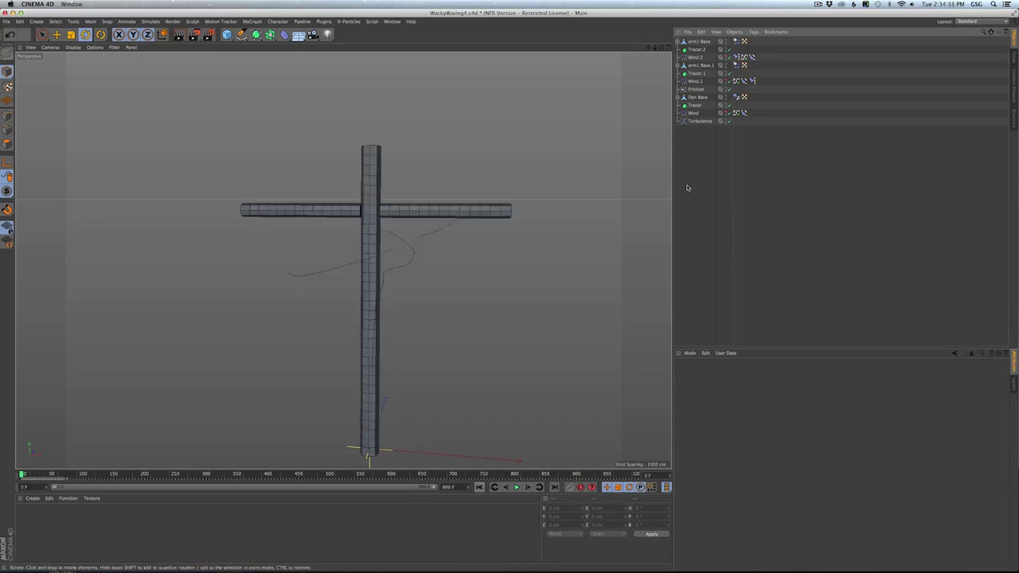
# - Make Wind, Wind.1 and Wind.2 visible in the viewport and play the simulation up to frame 36
pyautogui.click(726, 113)
pyautogui.click(726, 81)
pyautogui.click(726, 57)
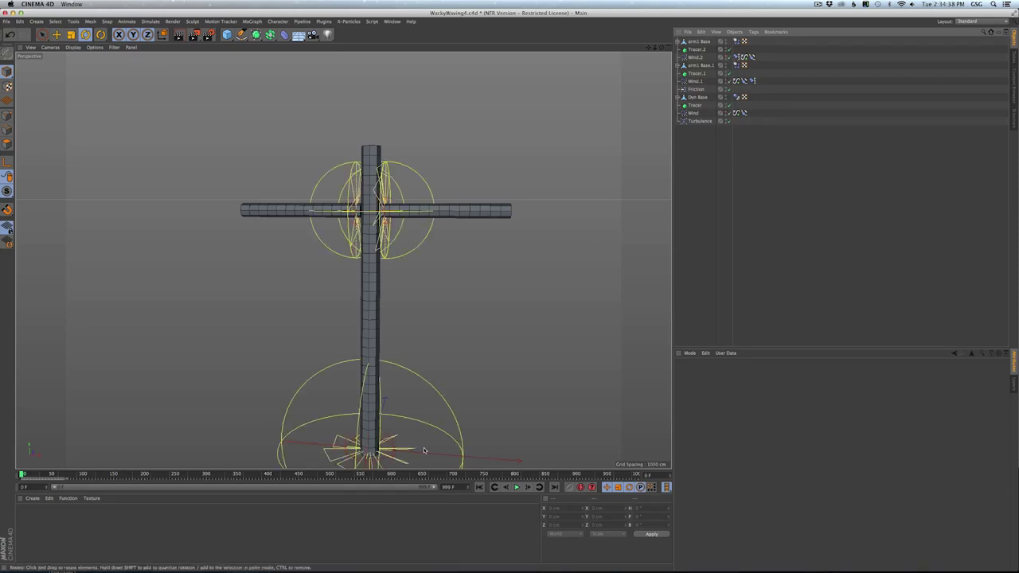
pyautogui.click(516, 487)
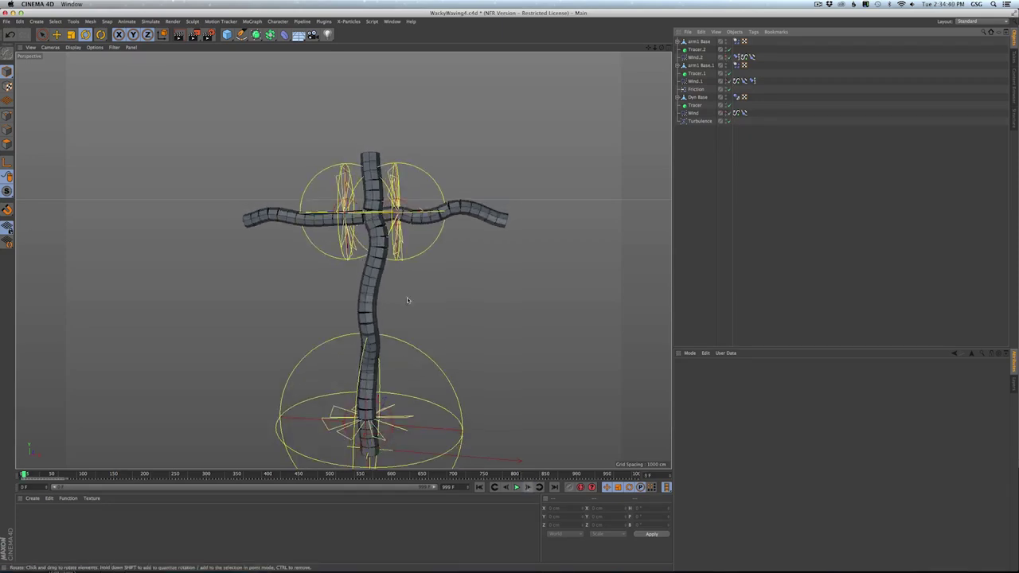
pyautogui.click(517, 487)
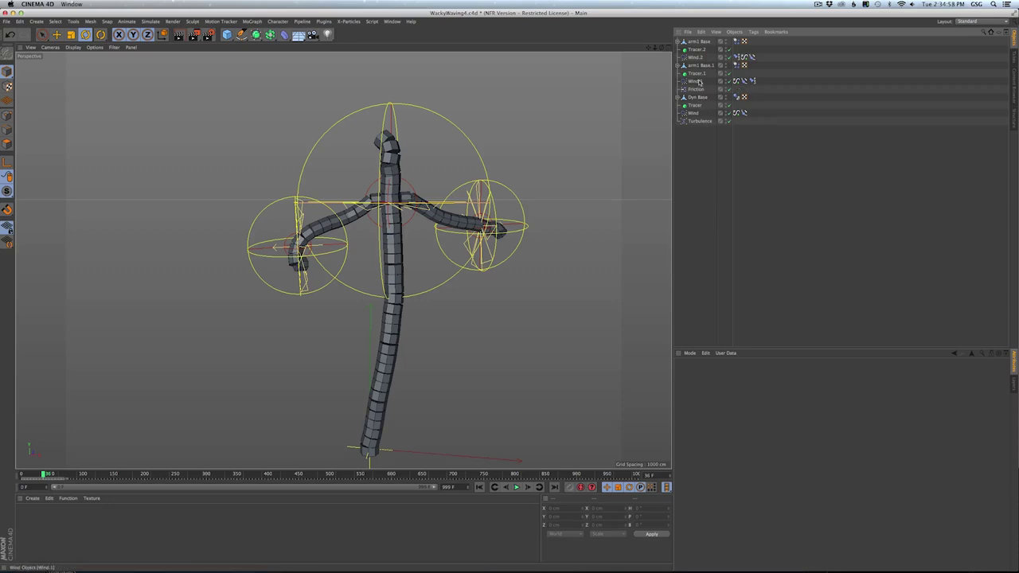
# - Remove the duplicate constraint tag from Wind.1 and move its own constraint tag to the front of its tags
pyautogui.click(736, 80)
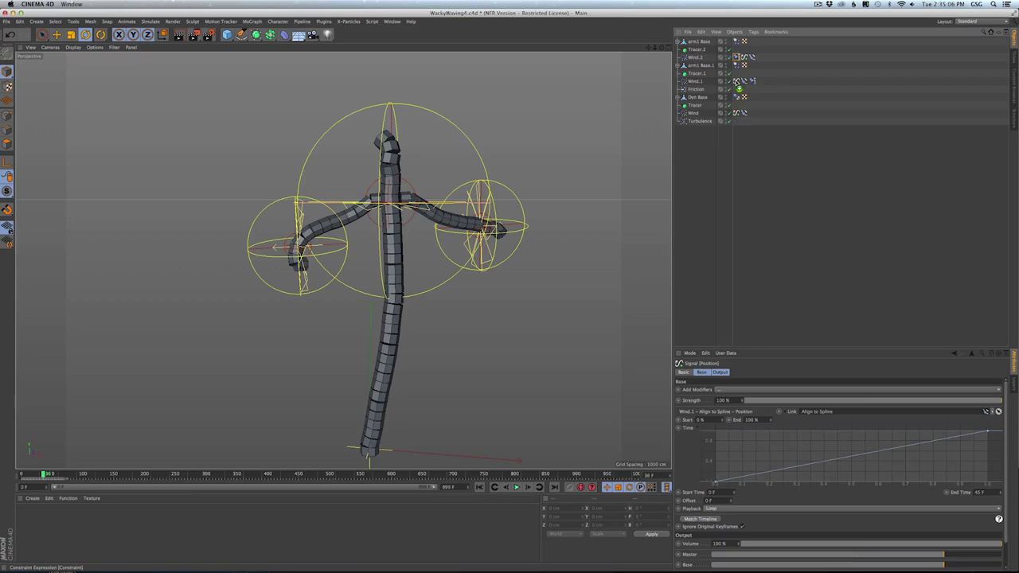
pyautogui.click(736, 82)
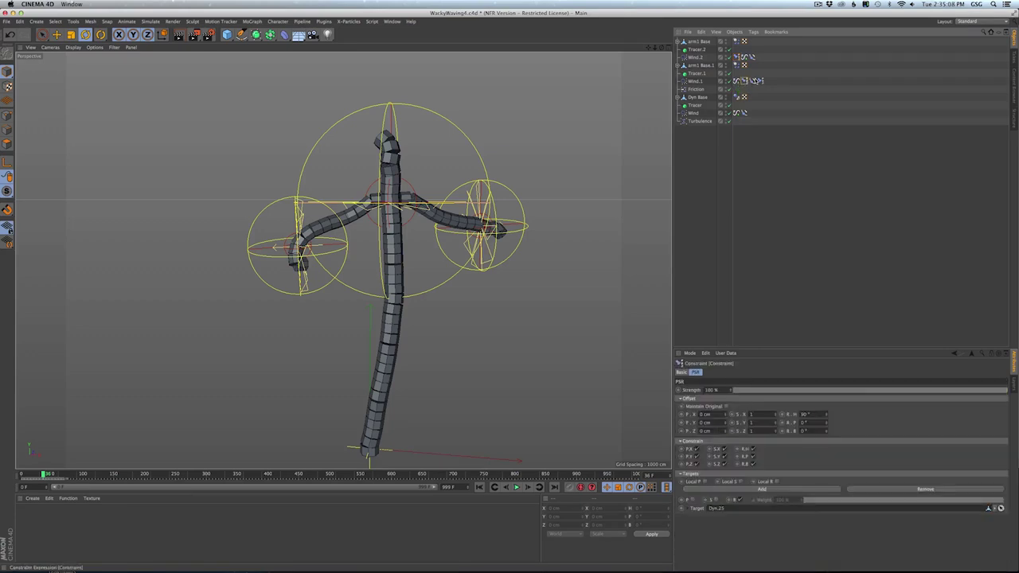
pyautogui.press('Delete')
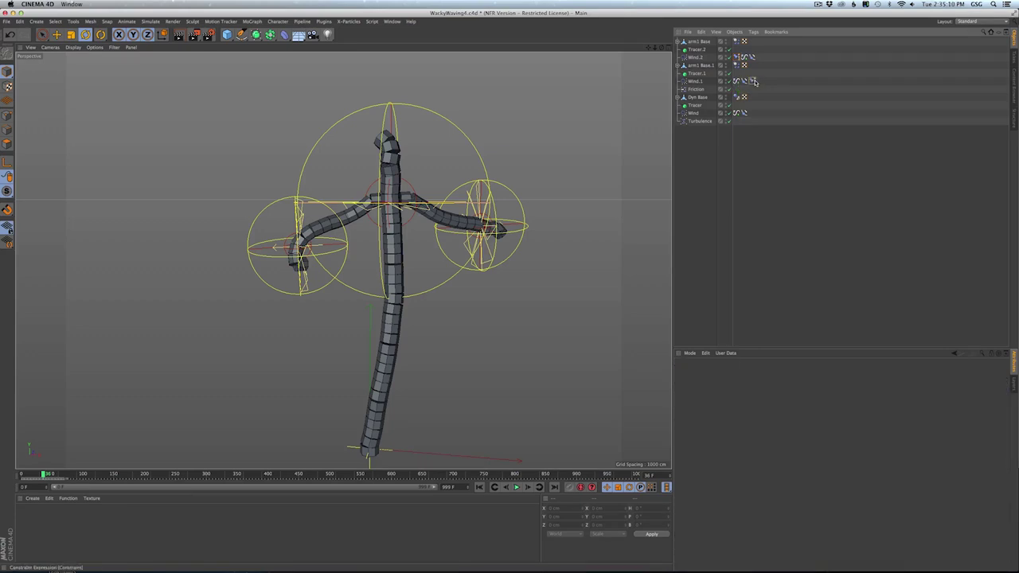
pyautogui.click(735, 81)
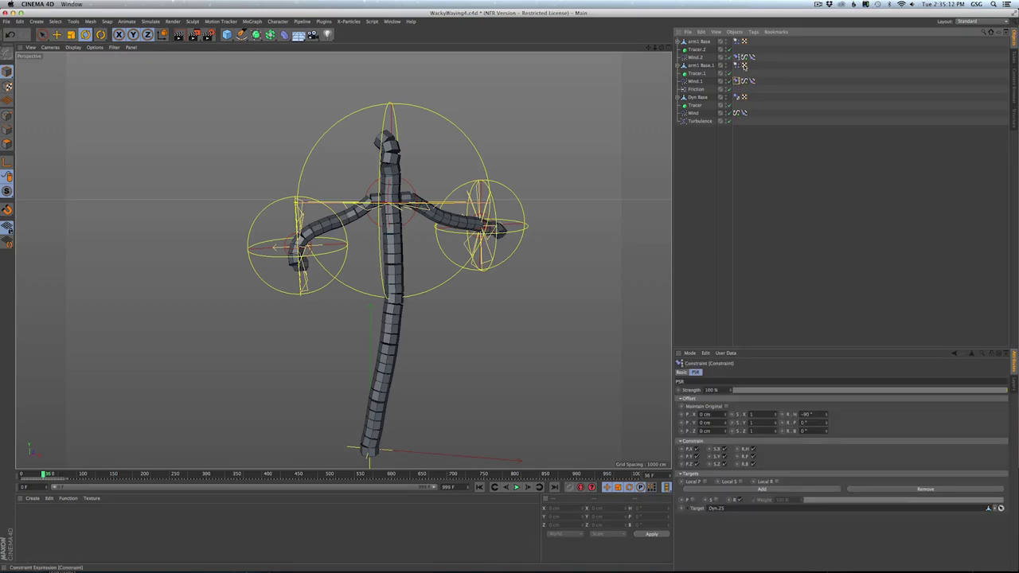
# - Set the Offset of the Position tags on Wind.1 and Wind.2 to 36 F and replay the simulation from frame 0
pyautogui.click(743, 57)
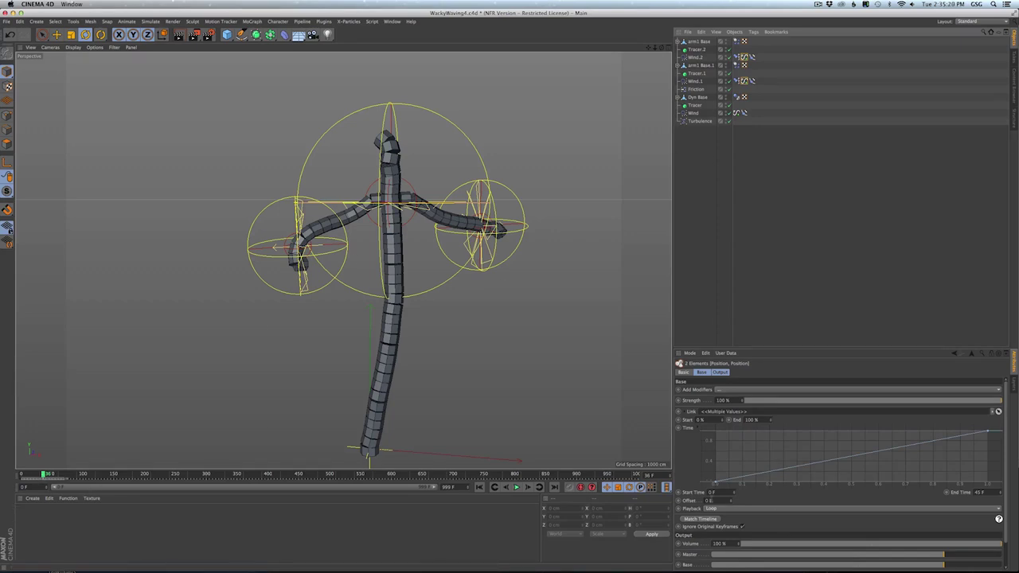
pyautogui.doubleClick(710, 501)
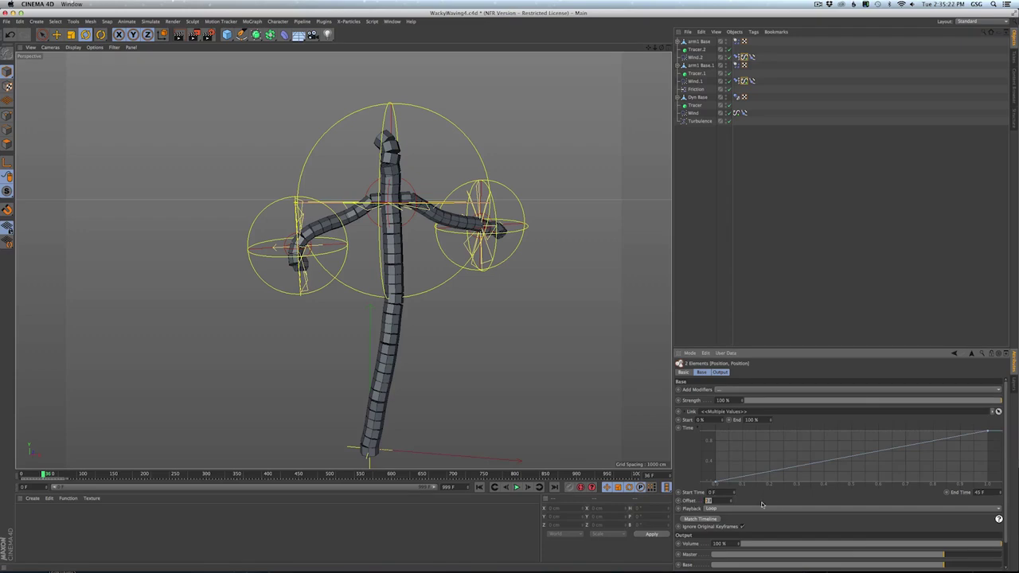
pyautogui.write('36')
pyautogui.press('Return')
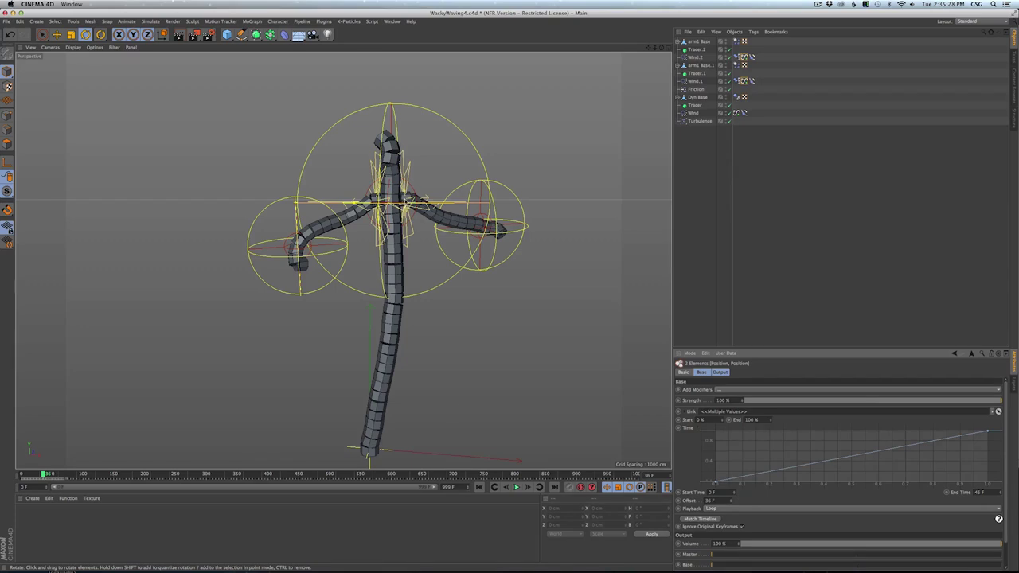
pyautogui.click(479, 487)
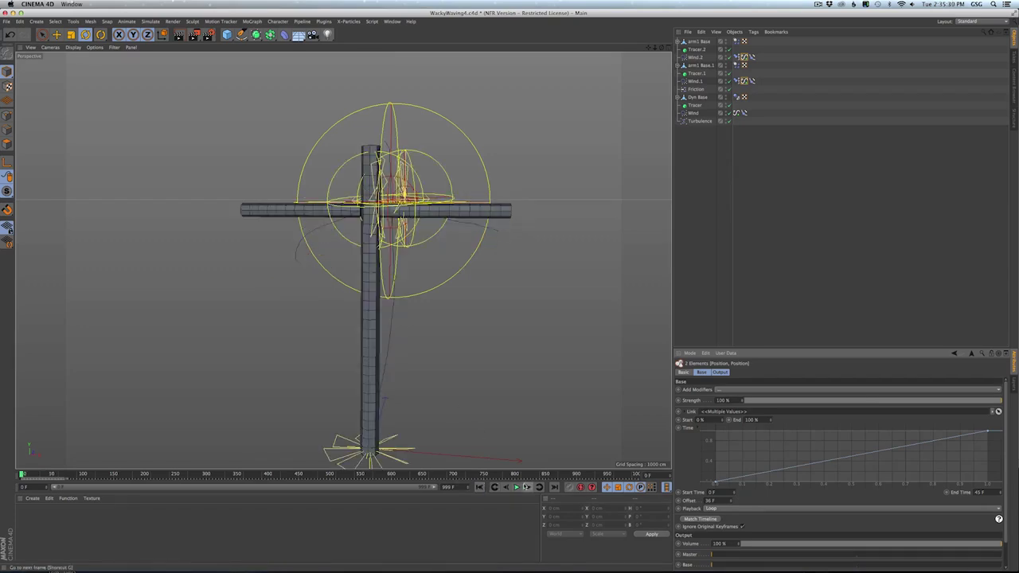
pyautogui.click(517, 488)
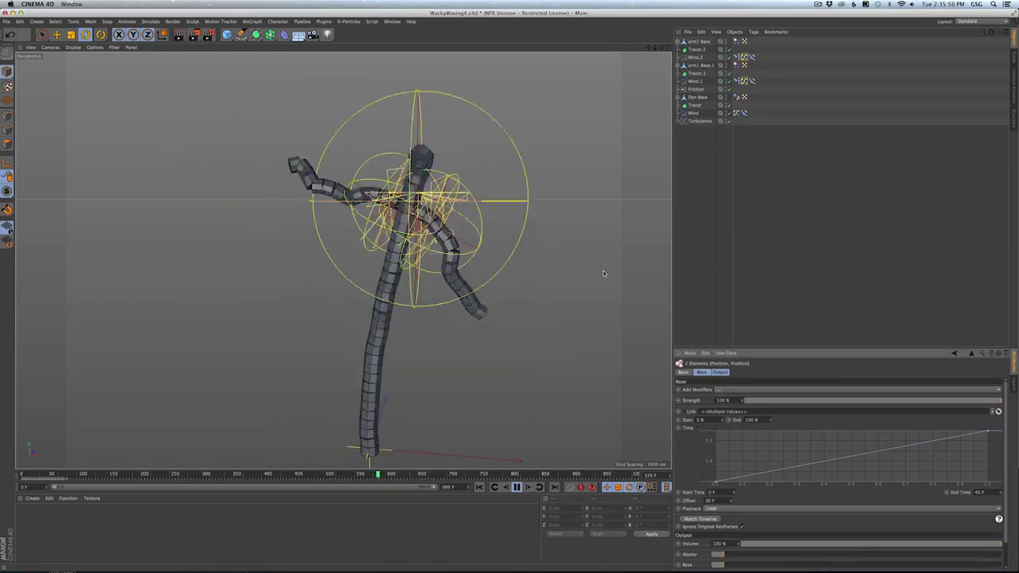
# - Hide Wind, Wind.1 and Wind.2 in the viewport, replay the simulation from the start and rewind it to frame 0
pyautogui.doubleClick(726, 56)
pyautogui.click(716, 183)
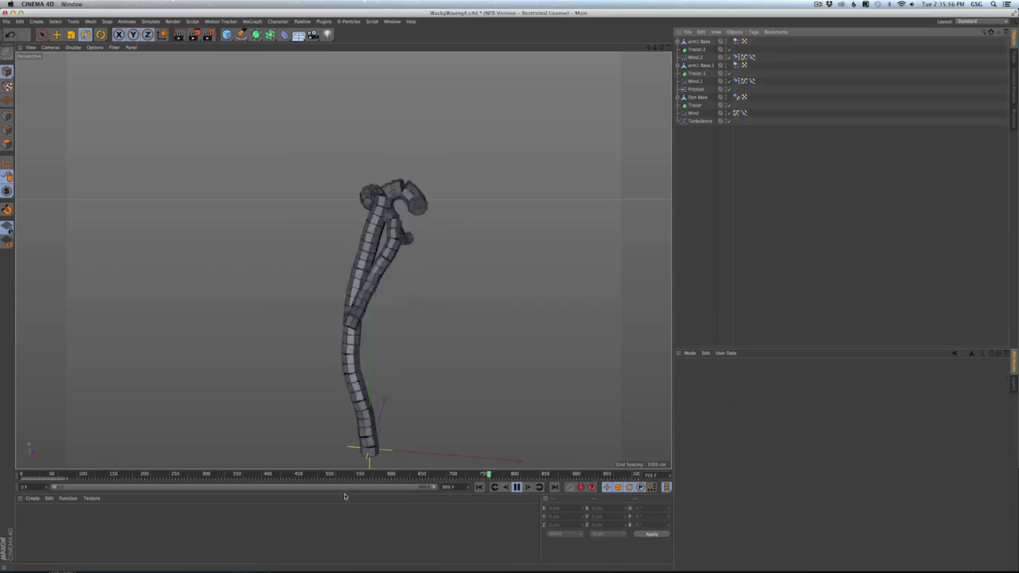
pyautogui.click(517, 488)
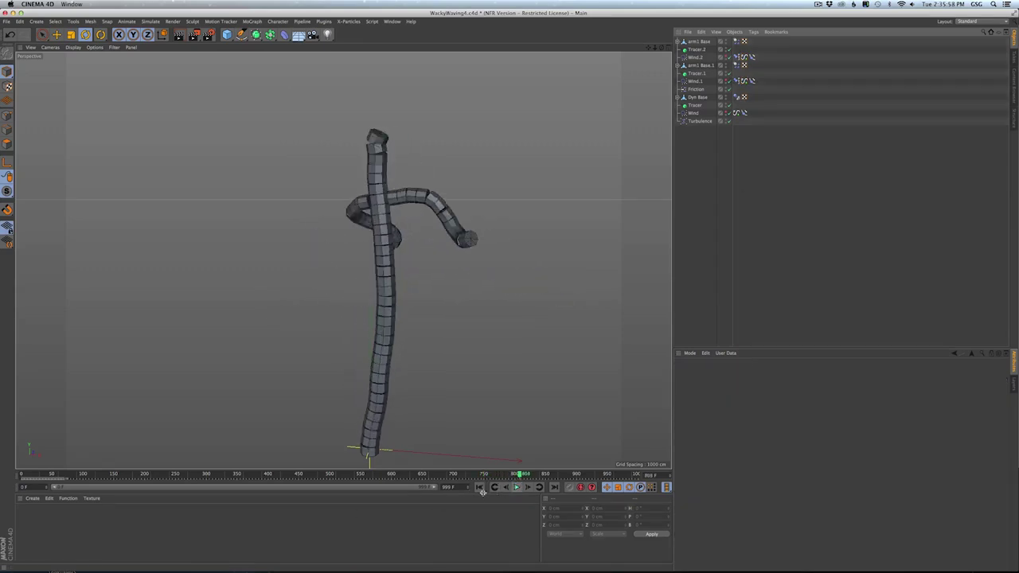
pyautogui.click(478, 488)
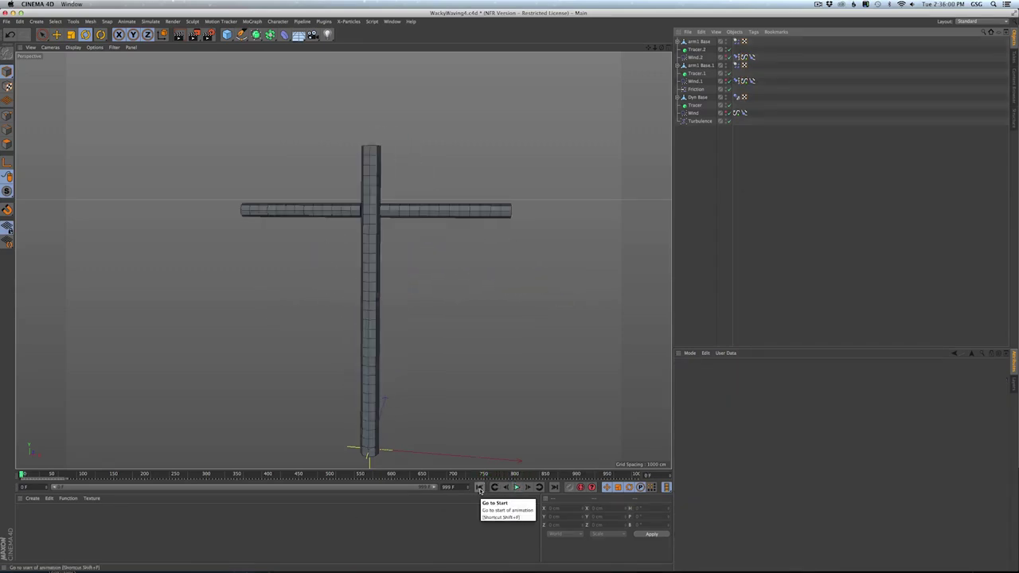
pyautogui.click(516, 487)
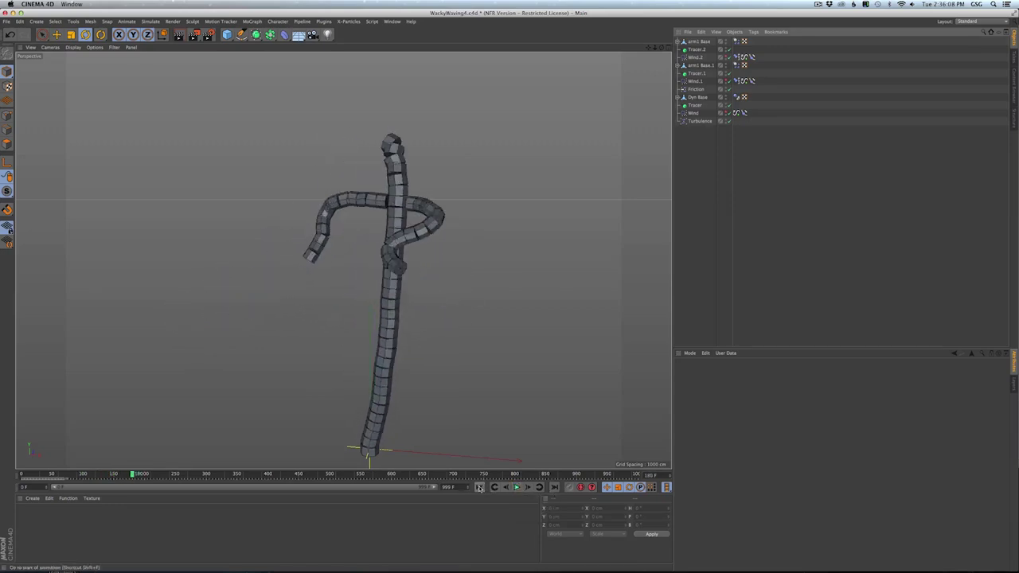
pyautogui.click(480, 488)
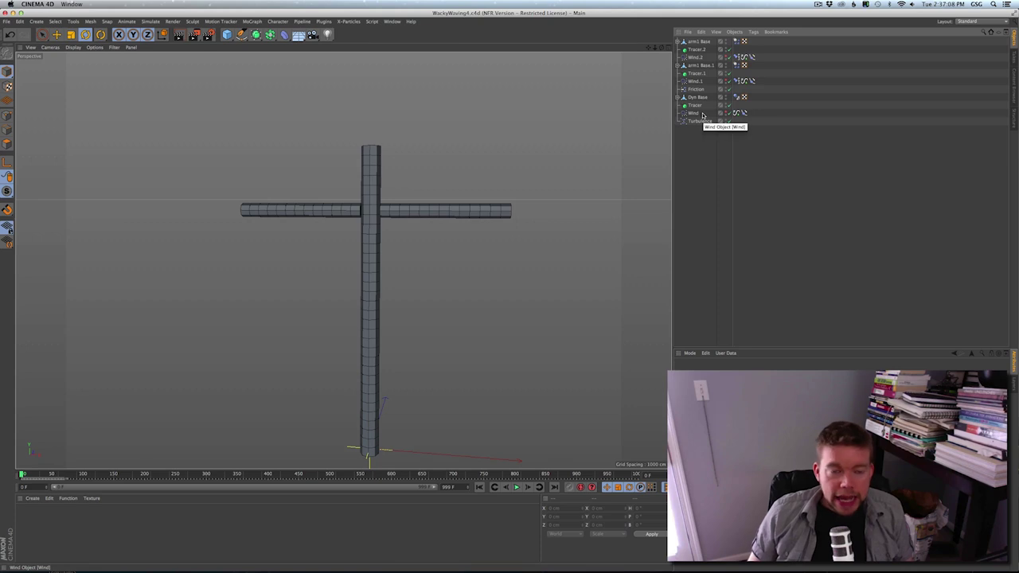
# - Create static spline copies of Tracer, Tracer.1 and Tracer.2 with Current State to Object
pyautogui.moveTo(394, 207)
pyautogui.keyDown('alt'); pyautogui.mouseDown()
pyautogui.moveTo(443, 230)
pyautogui.moveTo(537, 201)
pyautogui.moveTo(501, 216)
pyautogui.moveTo(410, 223)
pyautogui.moveTo(426, 211)
pyautogui.mouseUp(); pyautogui.keyUp('alt')
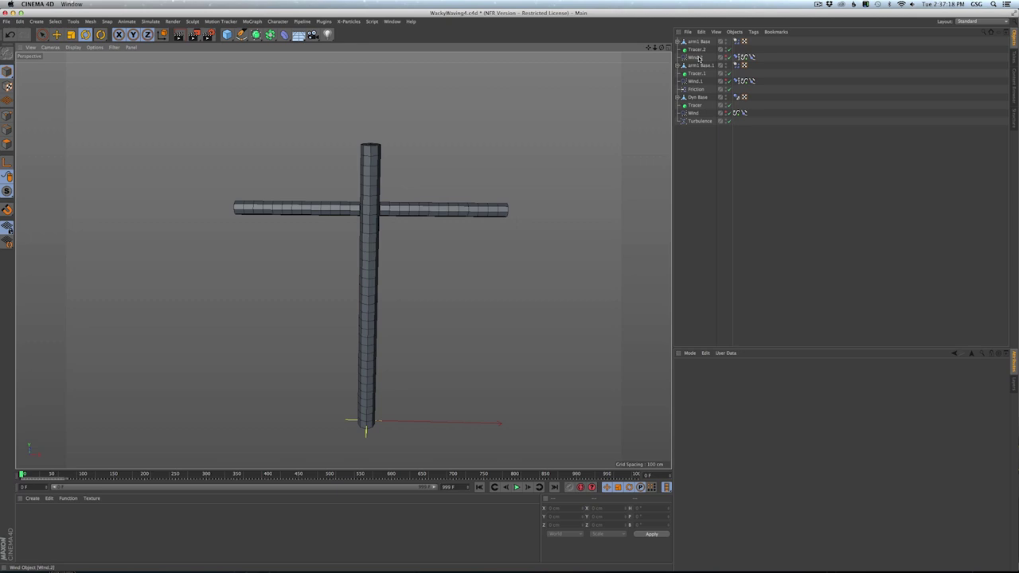
pyautogui.click(694, 106)
pyautogui.keyDown('shift'); pyautogui.click(697, 74); pyautogui.keyUp('shift')
pyautogui.keyDown('shift'); pyautogui.click(697, 49); pyautogui.keyUp('shift')
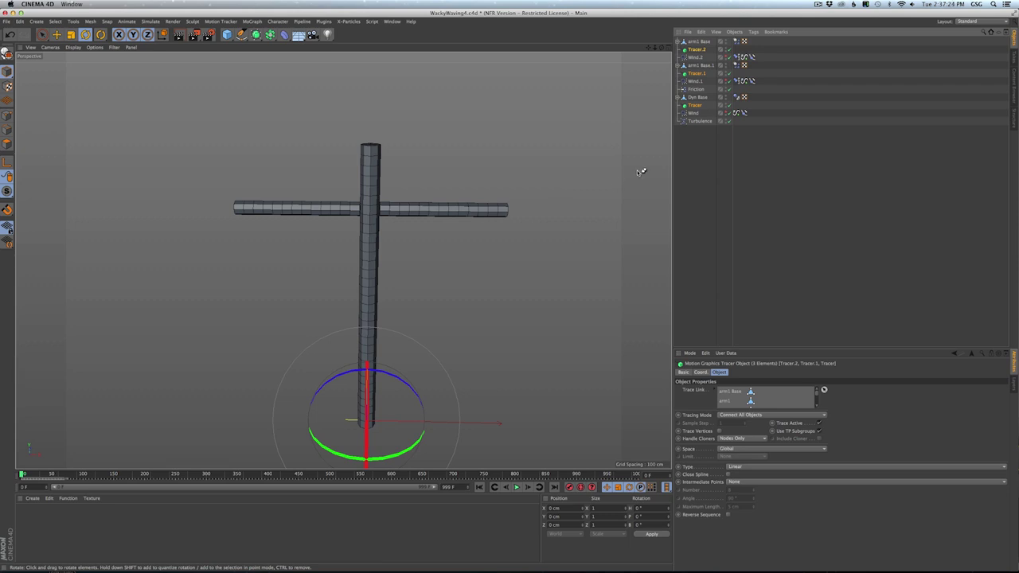
pyautogui.hotkey('alt', 'c')
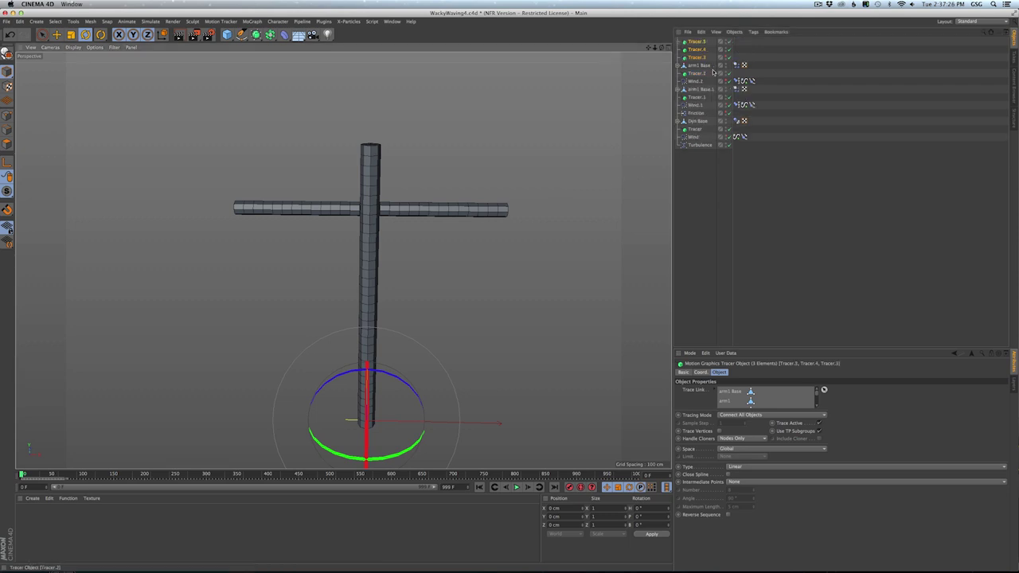
# - Try moving the Tracer.3 spline about 367 cm along X and undo the move
pyautogui.click(697, 57)
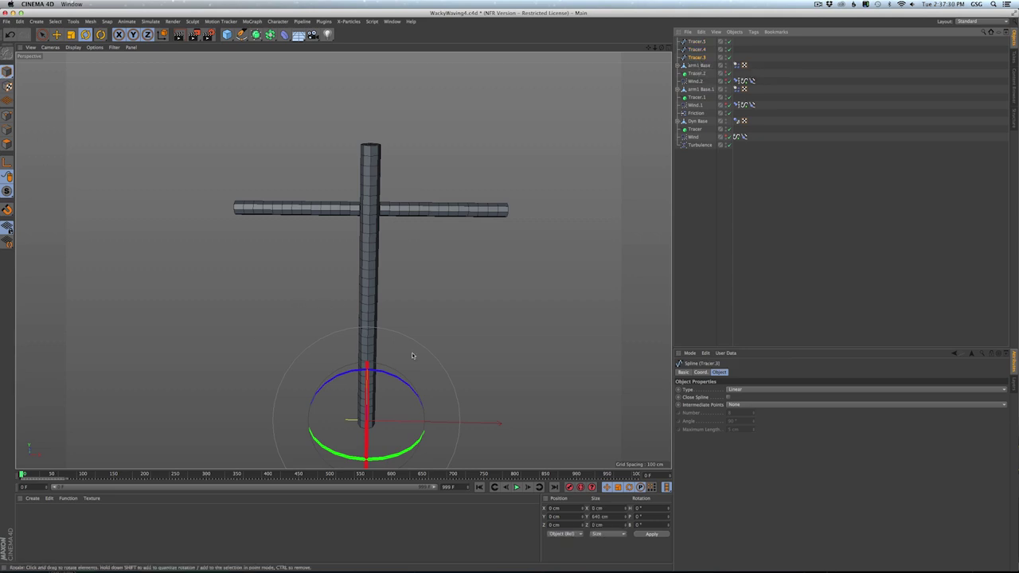
pyautogui.press('e')
pyautogui.moveTo(455, 425); pyautogui.dragTo(612, 411)
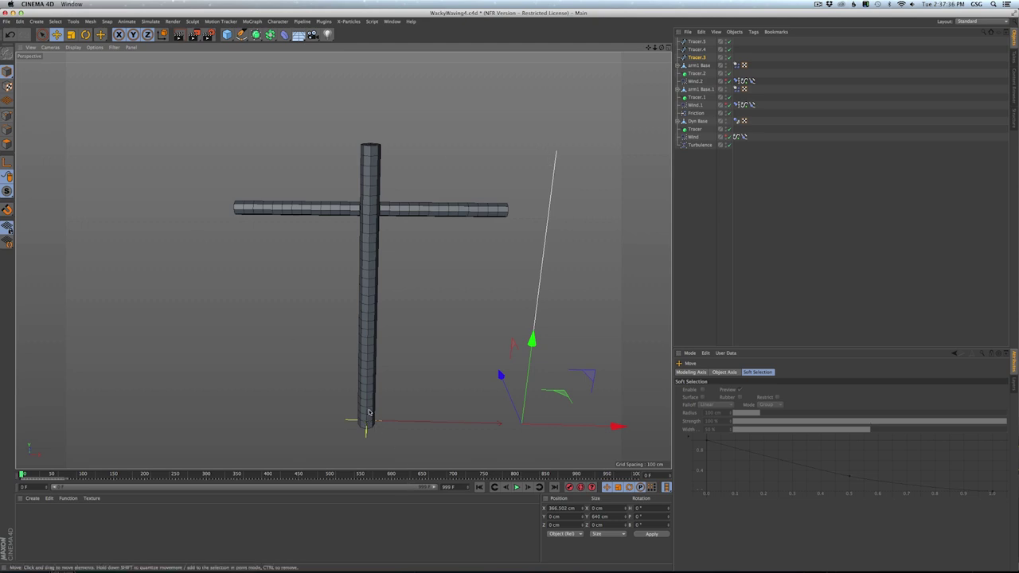
pyautogui.press('super+z')
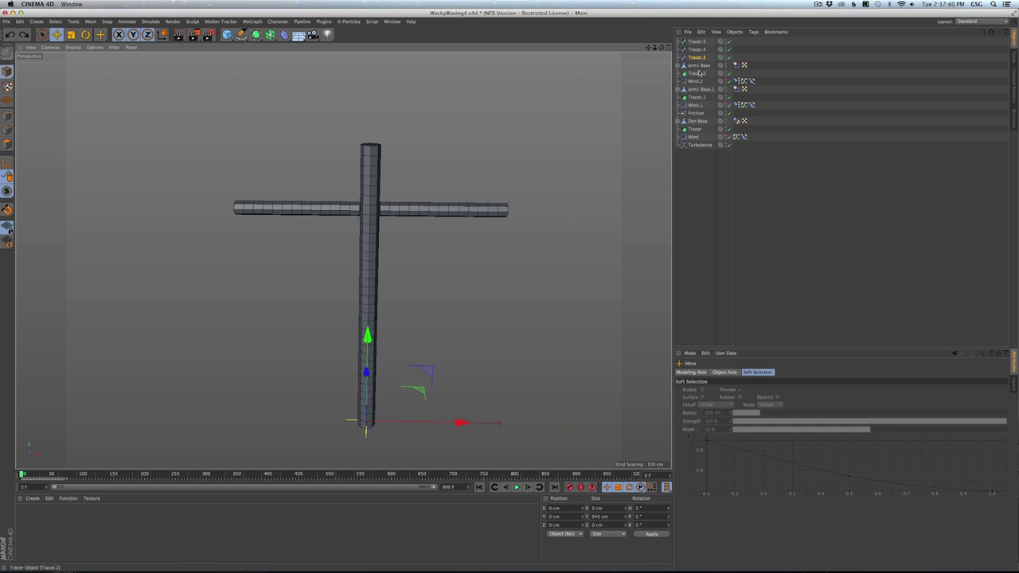
# - Add a Null, nest all objects from arm1 Base through Turbulence under it, and hide it in the viewport
pyautogui.click(36, 24)
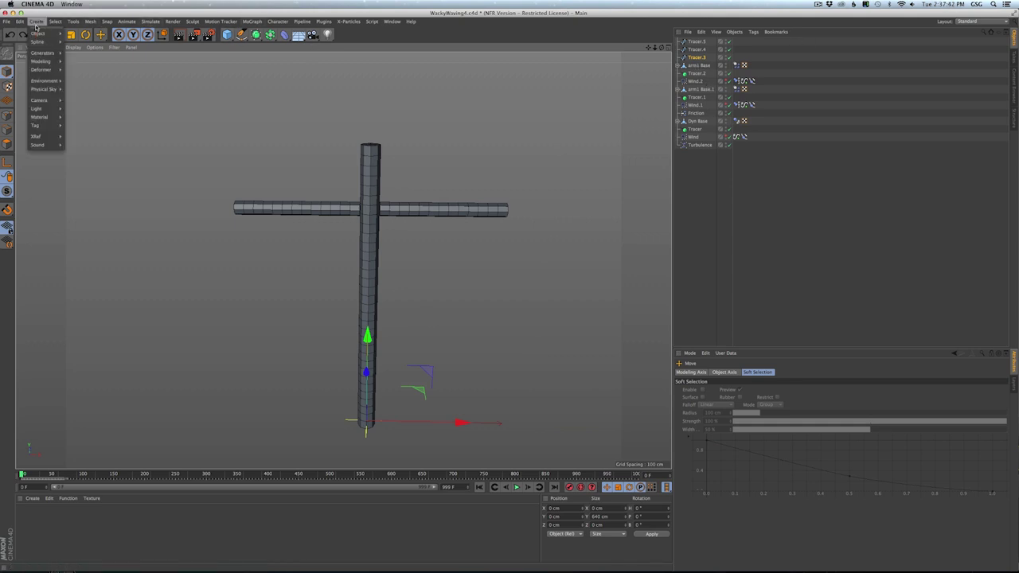
pyautogui.moveTo(37, 33)
pyautogui.click(75, 36)
pyautogui.click(699, 73)
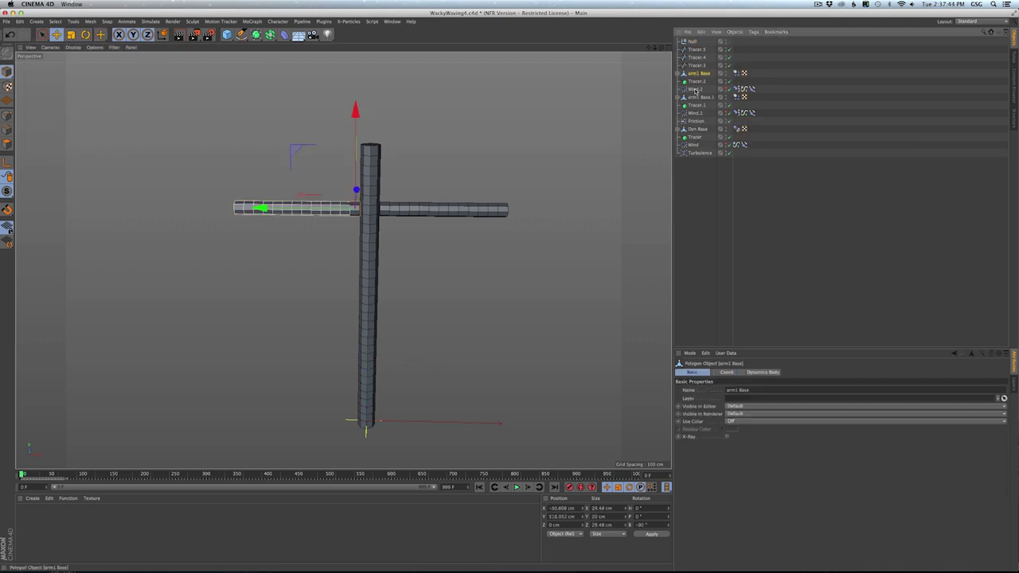
pyautogui.keyDown('shift'); pyautogui.click(699, 152); pyautogui.keyUp('shift')
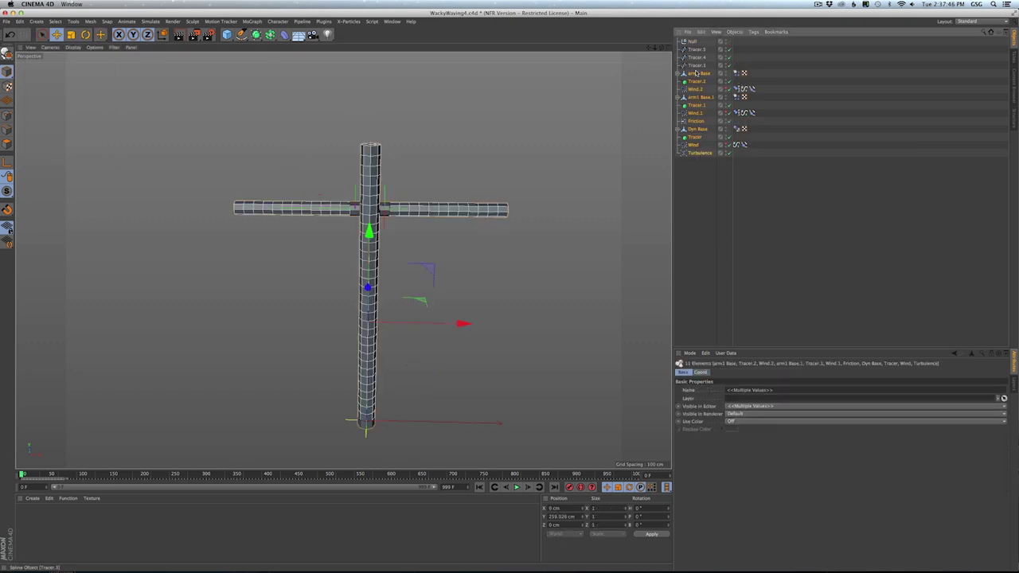
pyautogui.moveTo(694, 42); pyautogui.dragTo(693, 41)
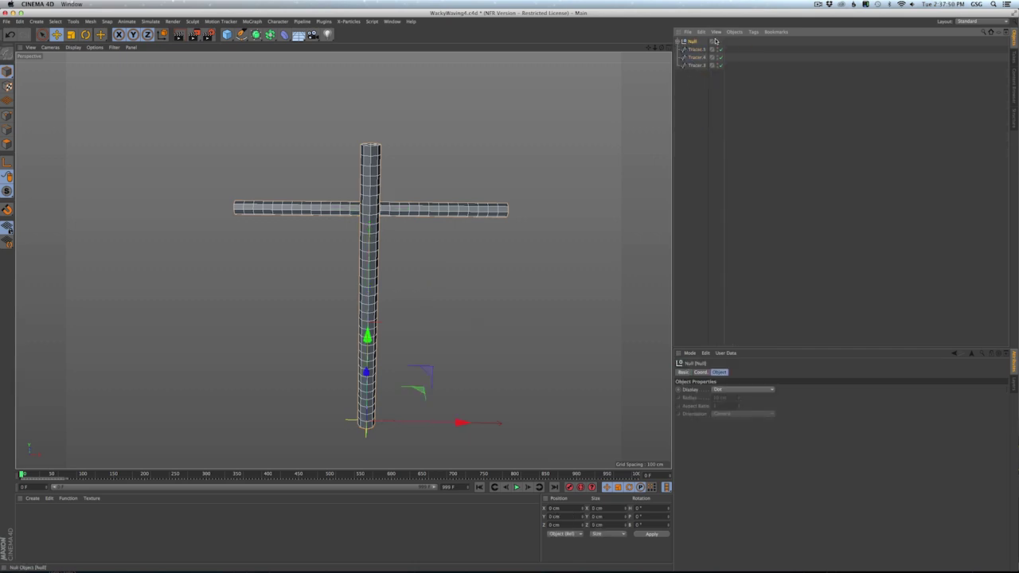
pyautogui.click(718, 42)
pyautogui.click(447, 181)
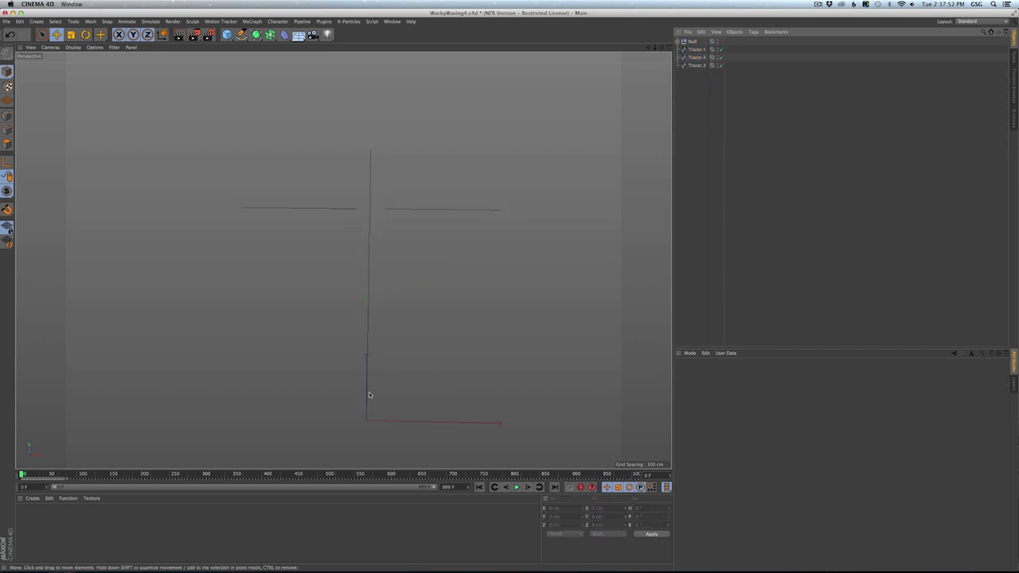
# - Add a Sweep and an n-Side spline, and nest the n-Side and Tracer.3 under the Sweep as profile and path
pyautogui.keyDown('alt'); pyautogui.moveTo(343, 261); pyautogui.dragTo(482, 123); pyautogui.keyUp('alt')
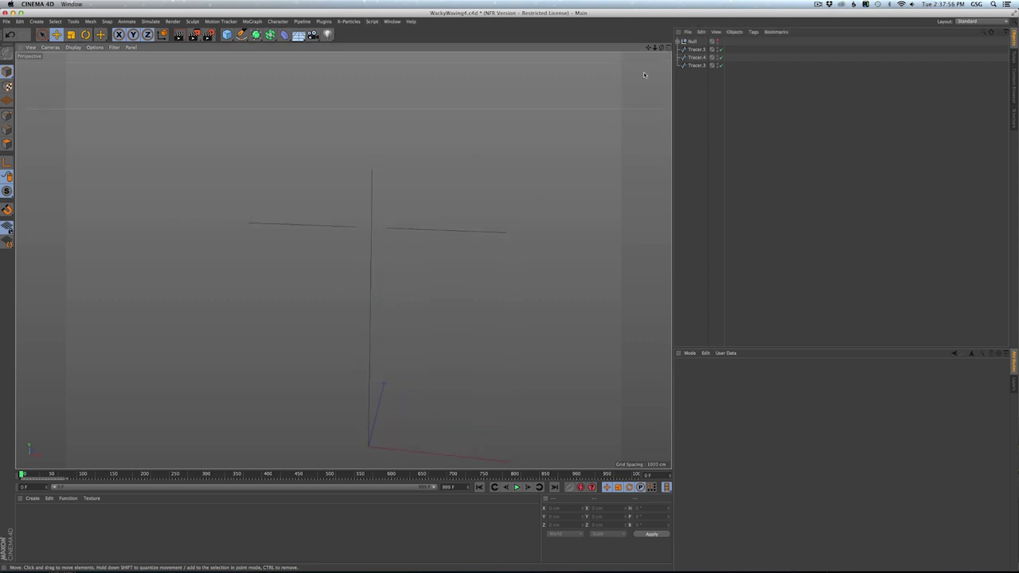
pyautogui.moveTo(256, 34); pyautogui.dragTo(333, 97)
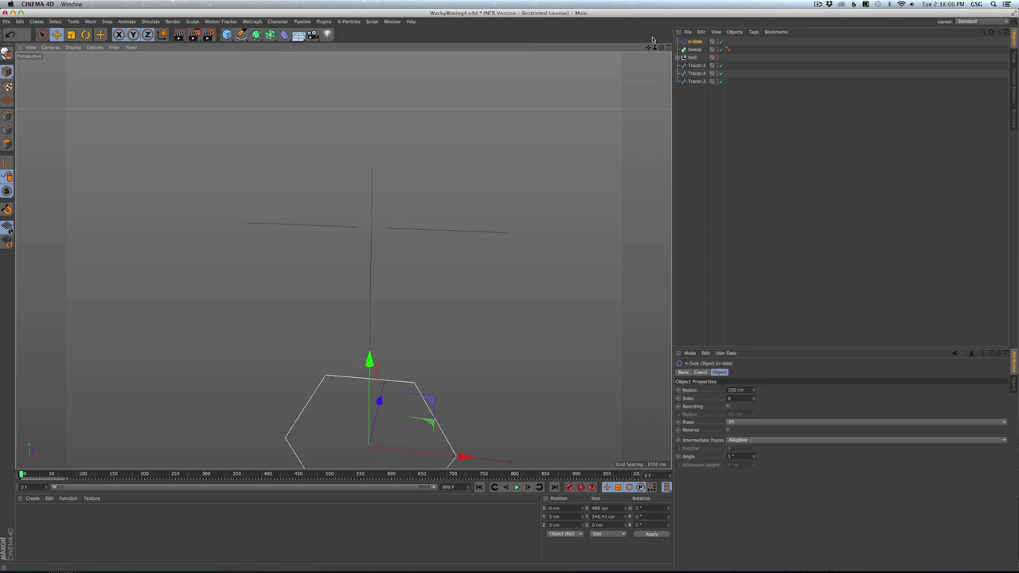
pyautogui.moveTo(692, 41); pyautogui.dragTo(701, 52)
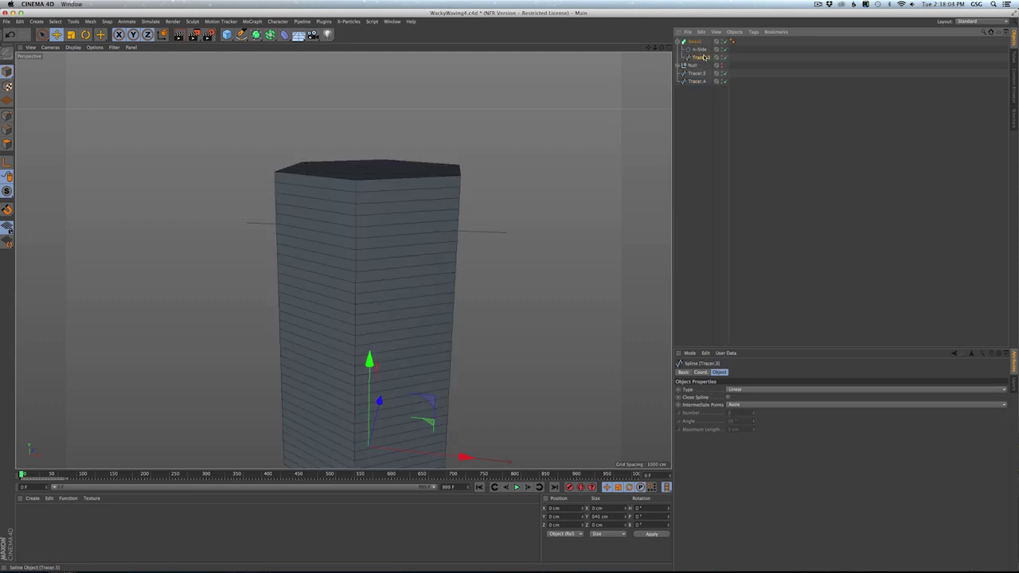
# - Scale the n-Side profile down to a radius of about 22 cm so the sweep covers the body
pyautogui.click(699, 50)
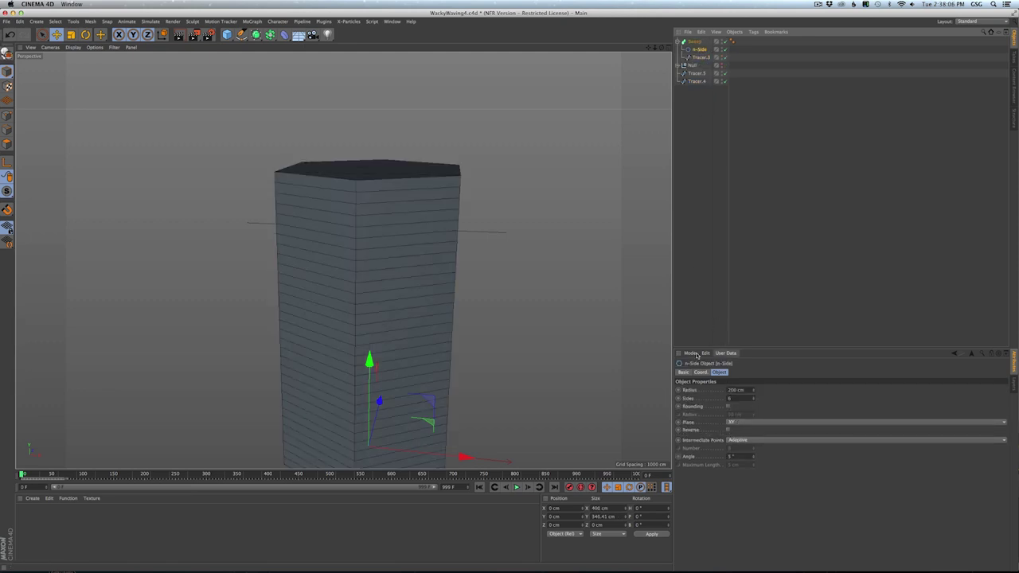
pyautogui.press('t')
pyautogui.moveTo(471, 301); pyautogui.dragTo(224, 383)
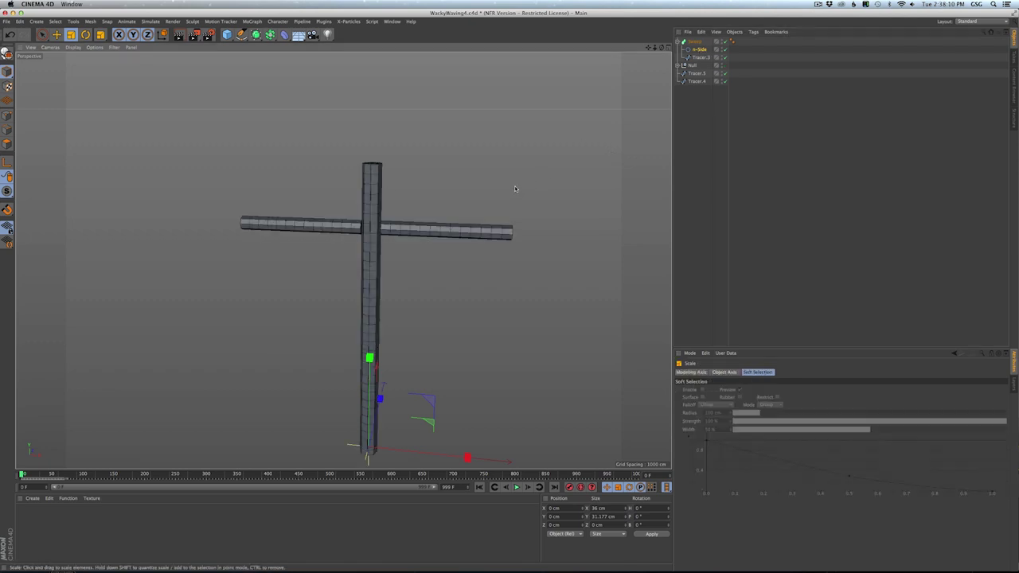
pyautogui.moveTo(514, 185); pyautogui.dragTo(556, 147)
pyautogui.moveTo(413, 186); pyautogui.dragTo(417, 183)
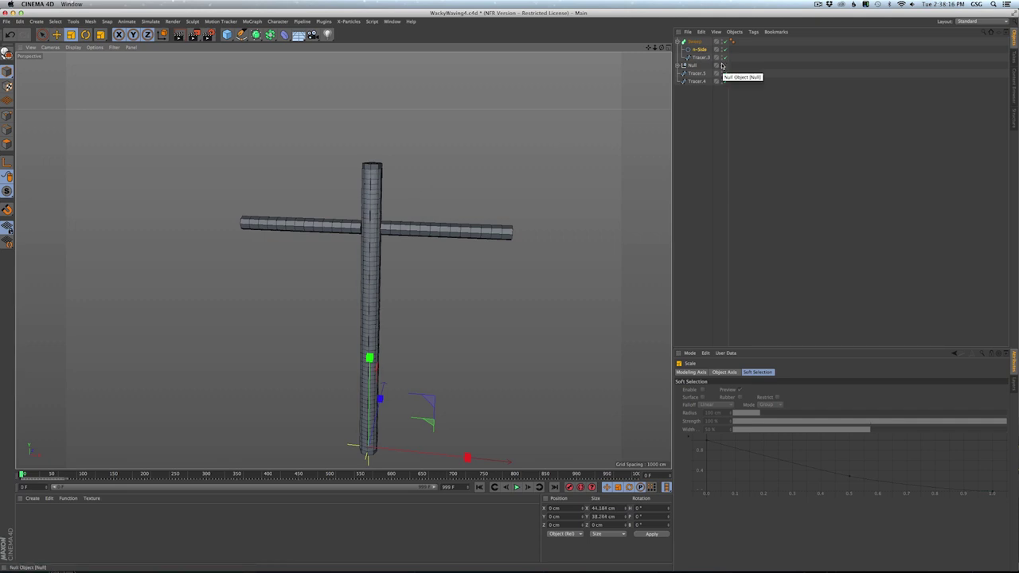
pyautogui.click(699, 49)
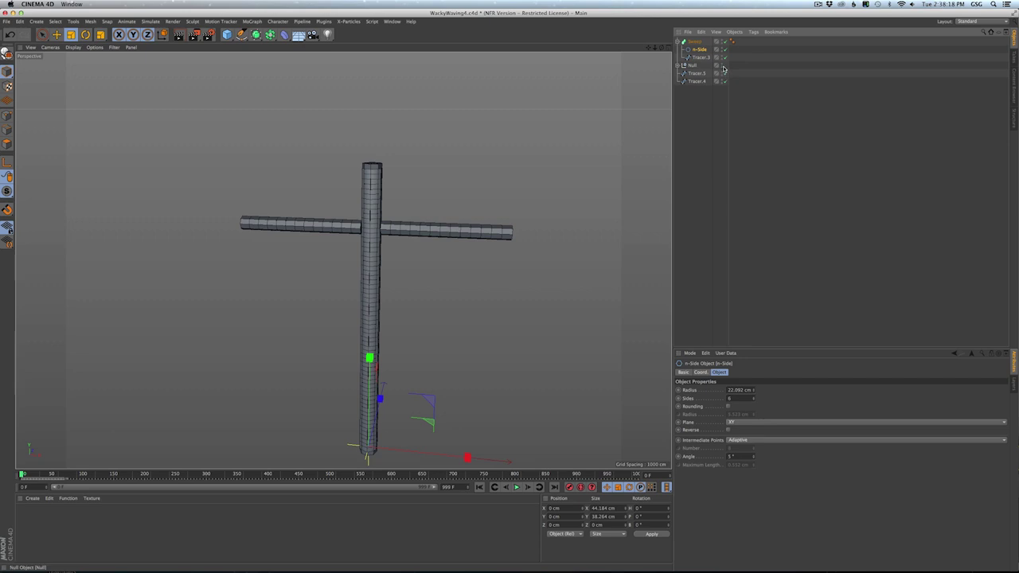
# - Hide the Null holding the simulation objects and rename it Dynamics
pyautogui.keyDown('alt'); pyautogui.doubleClick(722, 66); pyautogui.keyUp('alt')
pyautogui.doubleClick(693, 66)
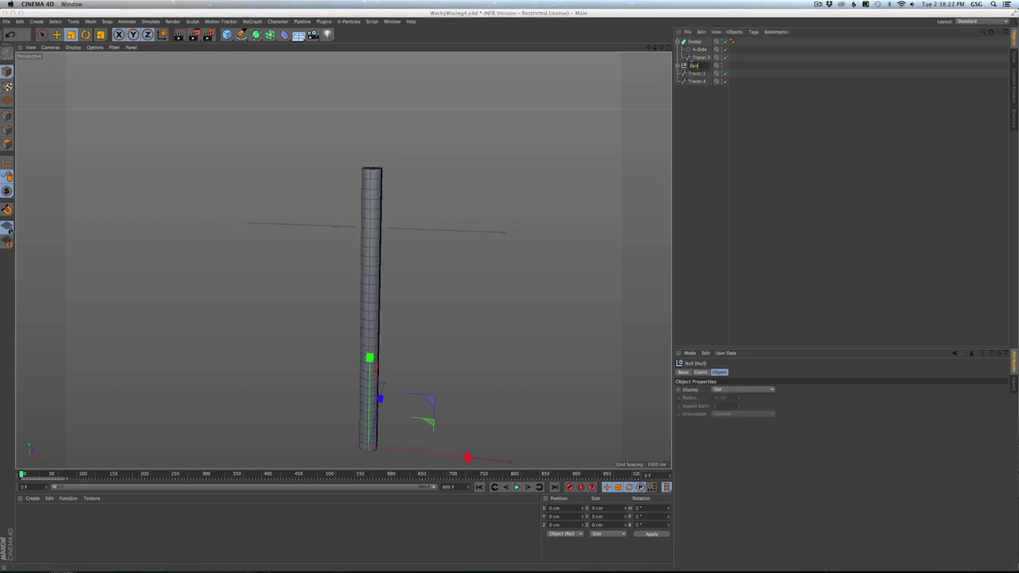
pyautogui.write('Dynamics')
pyautogui.press('Return')
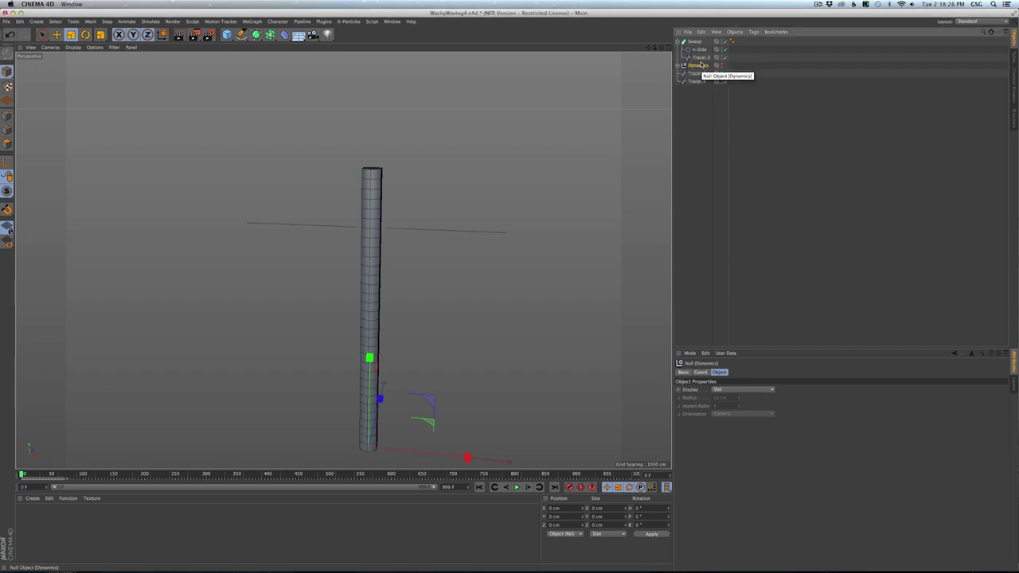
# - Give the n-Side profile 8 sides and set the Sweep's start and end caps to None
pyautogui.click(698, 49)
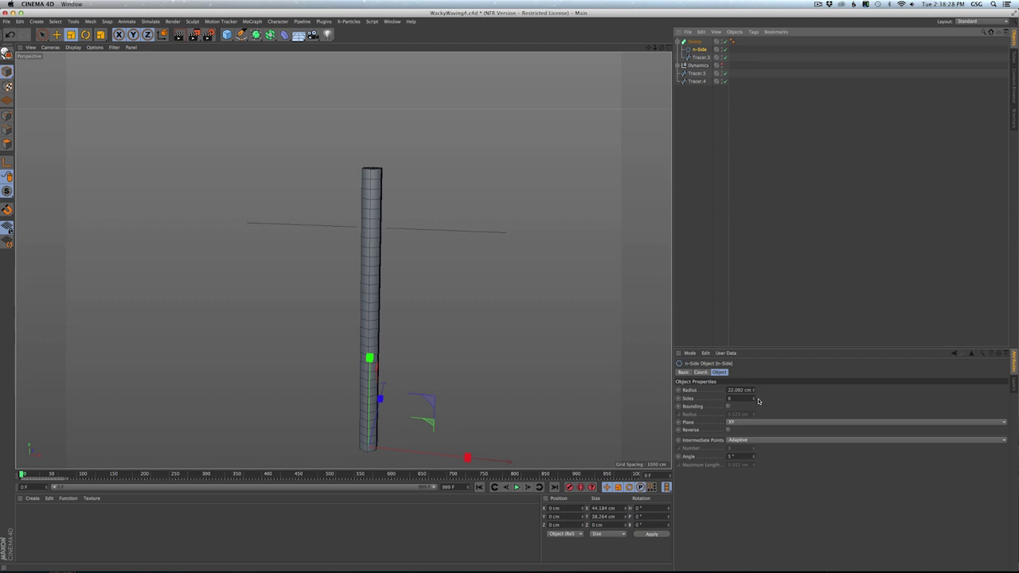
pyautogui.keyDown('alt'); pyautogui.moveTo(367, 221); pyautogui.dragTo(358, 247); pyautogui.keyUp('alt')
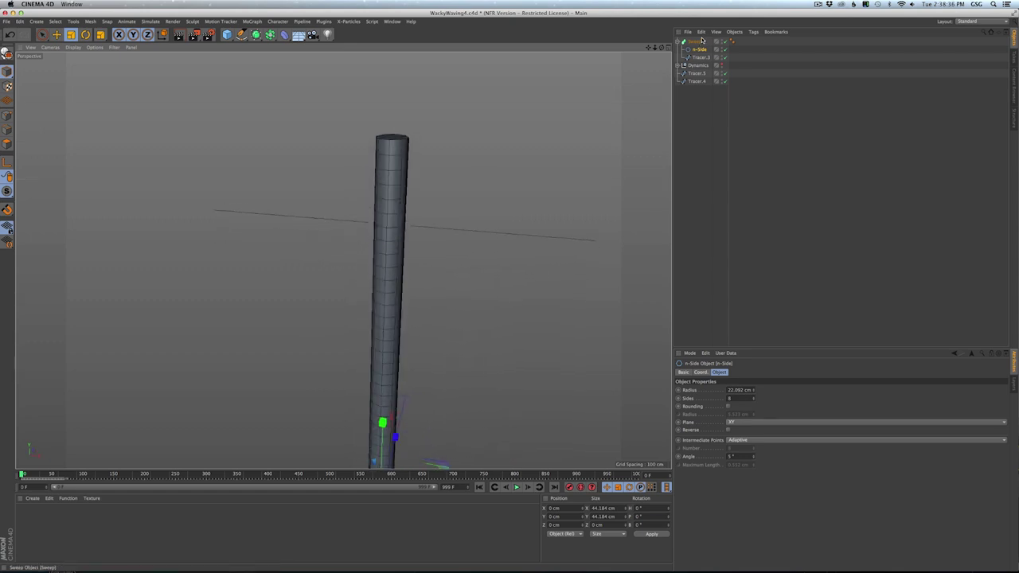
pyautogui.click(698, 41)
pyautogui.click(737, 372)
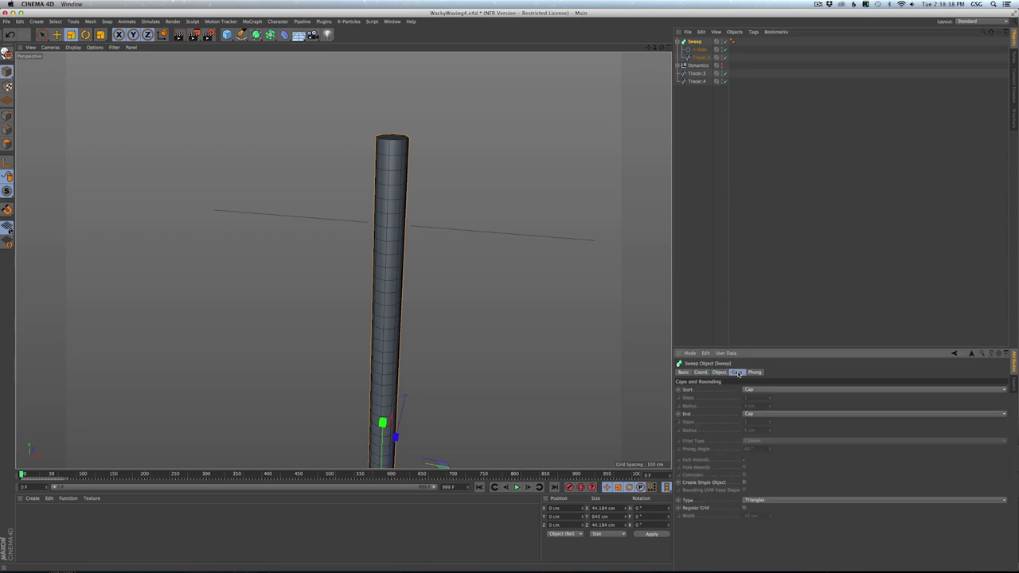
pyautogui.click(748, 388)
pyautogui.click(751, 396)
pyautogui.click(757, 414)
pyautogui.click(760, 422)
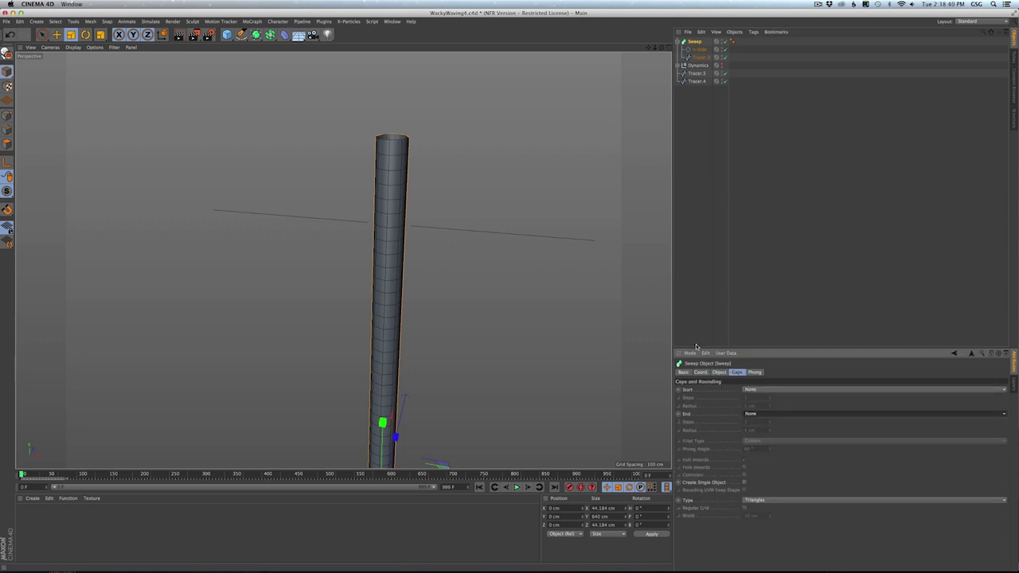
pyautogui.keyDown('alt'); pyautogui.moveTo(406, 250); pyautogui.dragTo(465, 245); pyautogui.keyUp('alt')
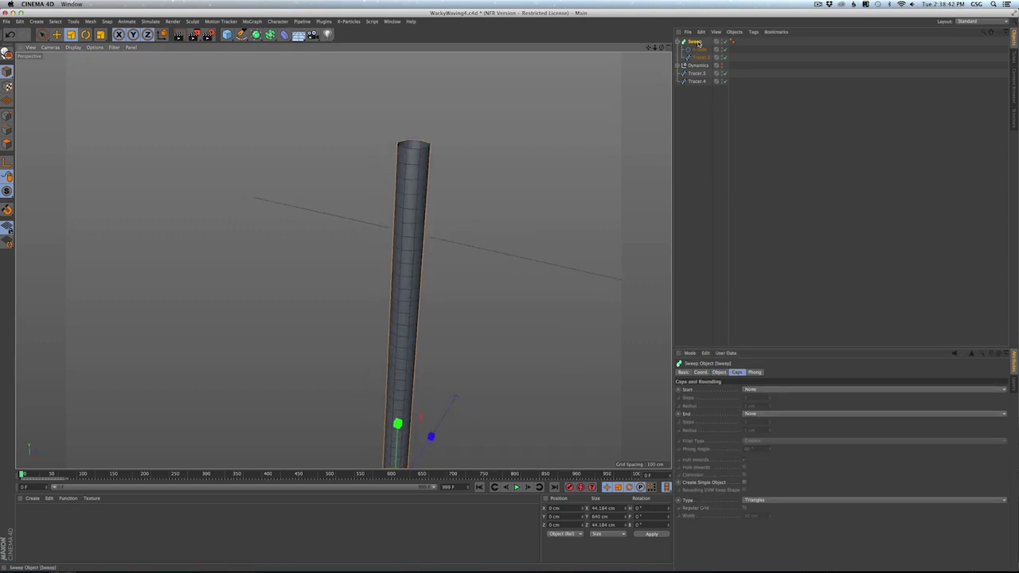
# - Duplicate the body Sweep with its children and replace the copy's path spline Tracer.3 with Tracer.5
pyautogui.click(697, 42)
pyautogui.press('super+c')
pyautogui.press('super+v')
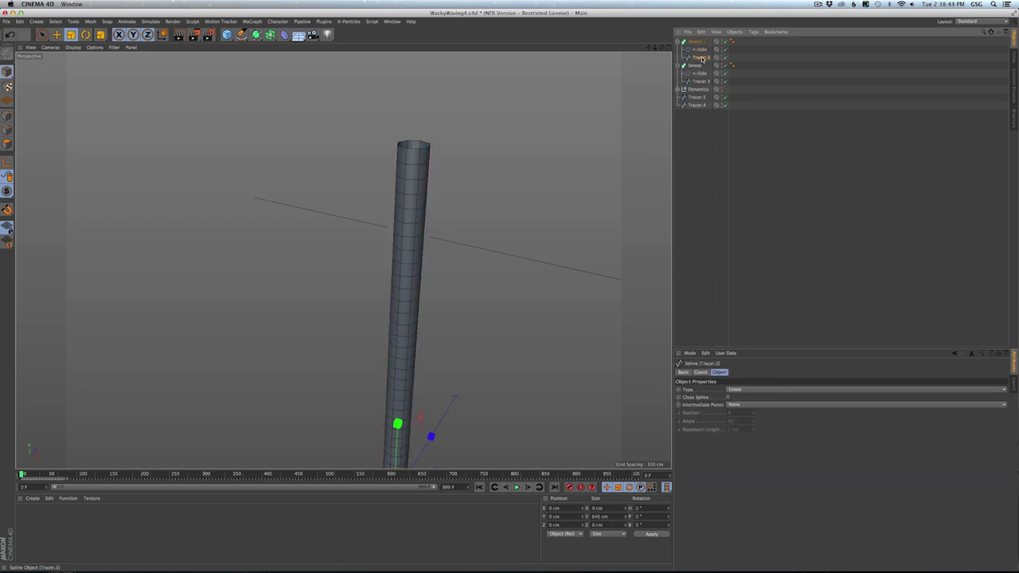
pyautogui.moveTo(701, 58)
pyautogui.mouseDown()
pyautogui.moveTo(702, 74)
pyautogui.moveTo(706, 56)
pyautogui.mouseUp()
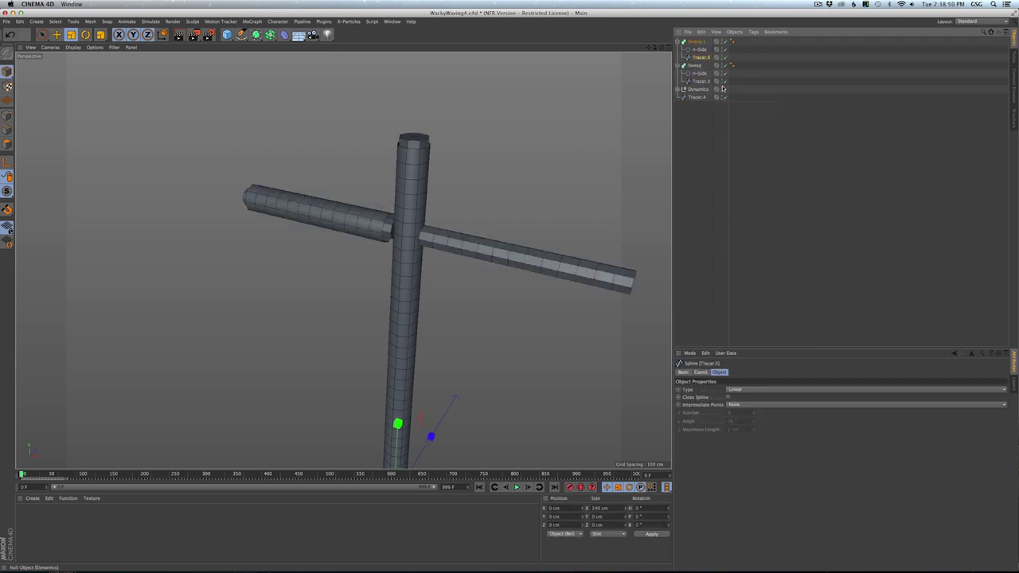
# - Scale the n-Side profile of the arm Sweep down to a width of about 33 cm
pyautogui.click(699, 49)
pyautogui.press('t')
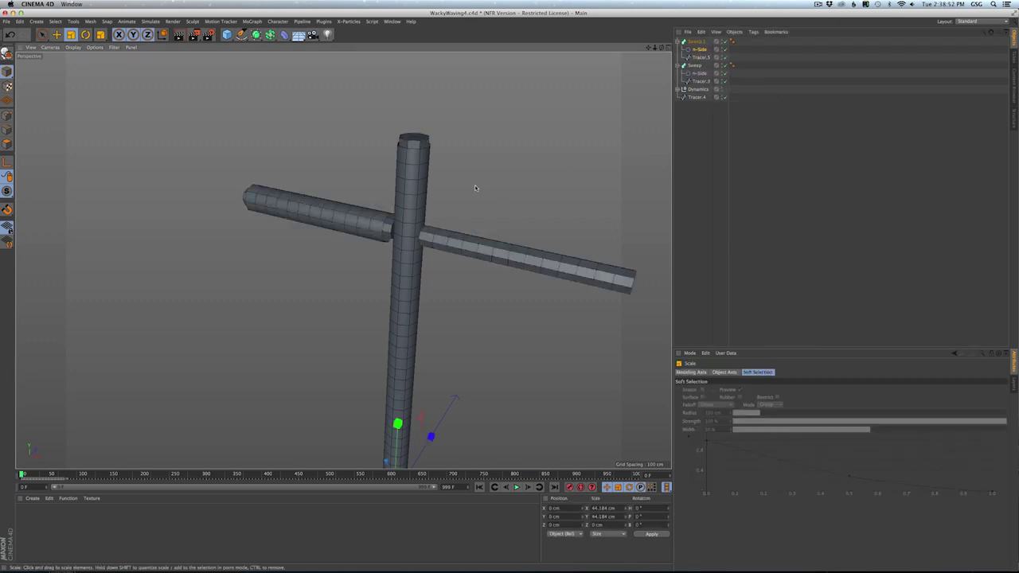
pyautogui.moveTo(488, 178); pyautogui.dragTo(420, 222)
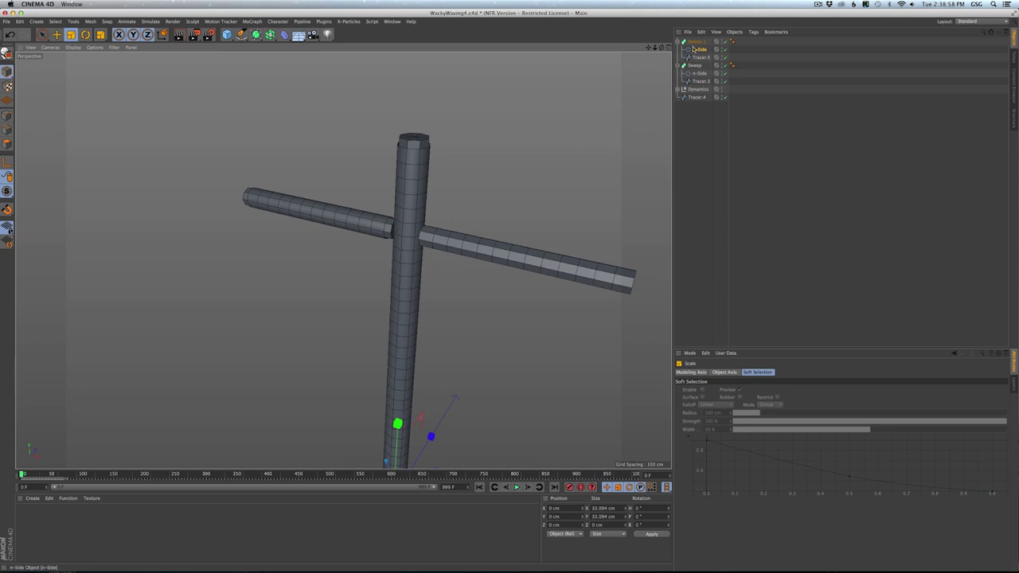
# - Duplicate the arm Sweep and replace the copy's path spline Tracer.5 with Tracer.4 for the second arm
pyautogui.click(696, 43)
pyautogui.press('super+c')
pyautogui.press('super+v')
pyautogui.click(702, 58)
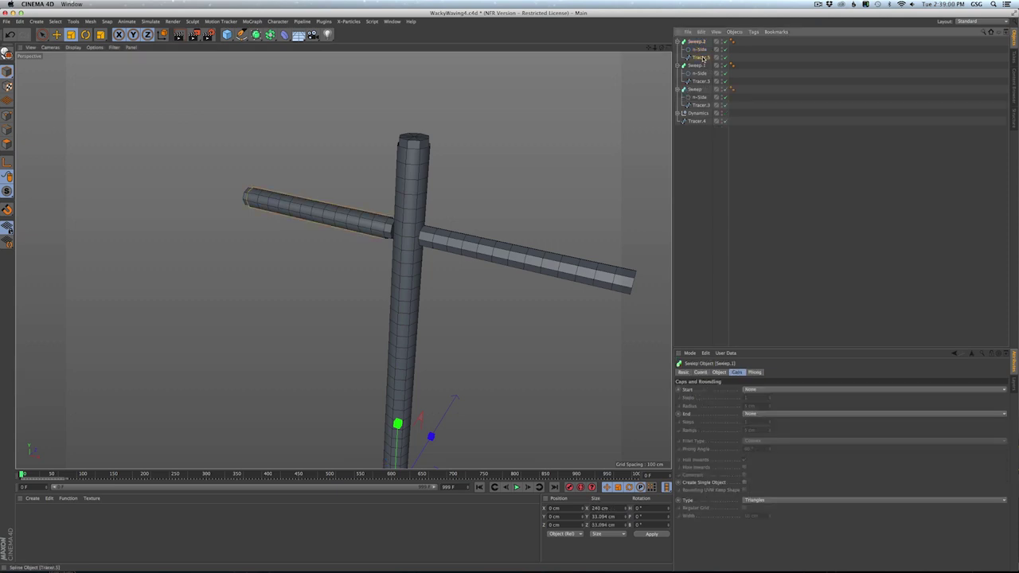
pyautogui.click(702, 58)
pyautogui.press('Delete')
pyautogui.moveTo(698, 113); pyautogui.dragTo(702, 56)
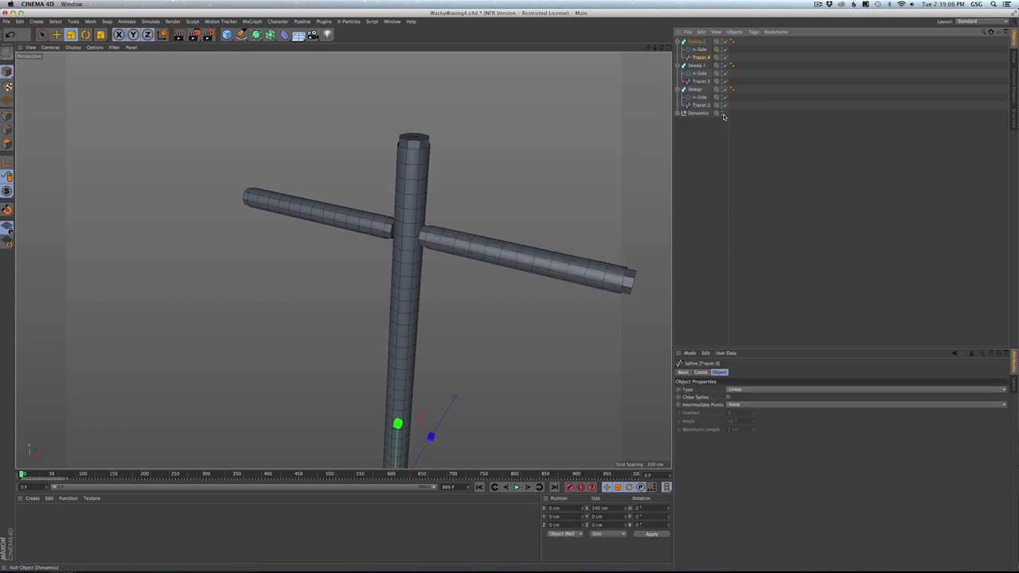
# - Examine how the swept body and arms cover the dynamics capsules at the head, the arm ends and the base
pyautogui.keyDown('alt'); pyautogui.moveTo(489, 200); pyautogui.dragTo(402, 163); pyautogui.keyUp('alt')
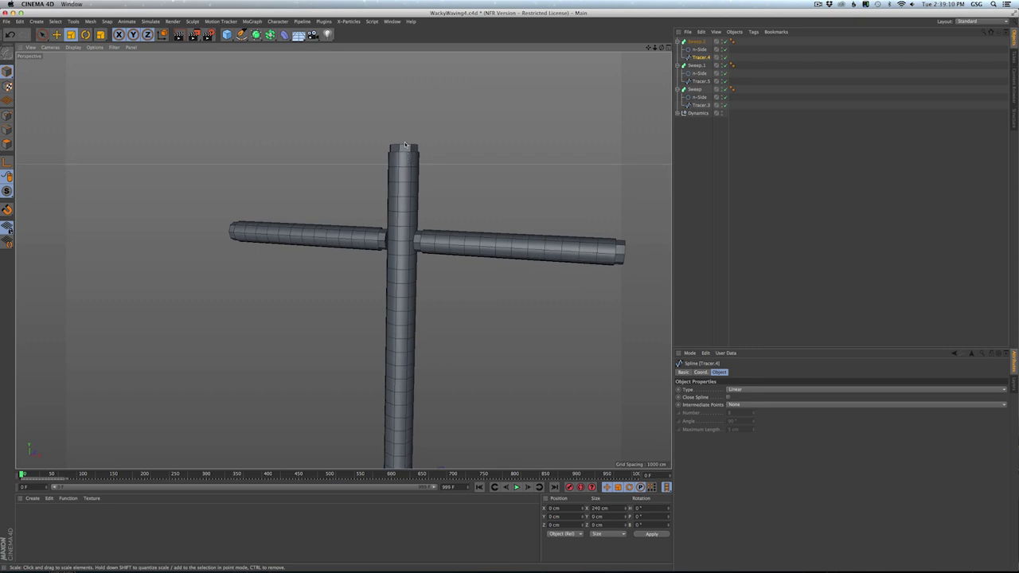
pyautogui.keyDown('alt'); pyautogui.moveTo(635, 254); pyautogui.dragTo(664, 265); pyautogui.keyUp('alt')
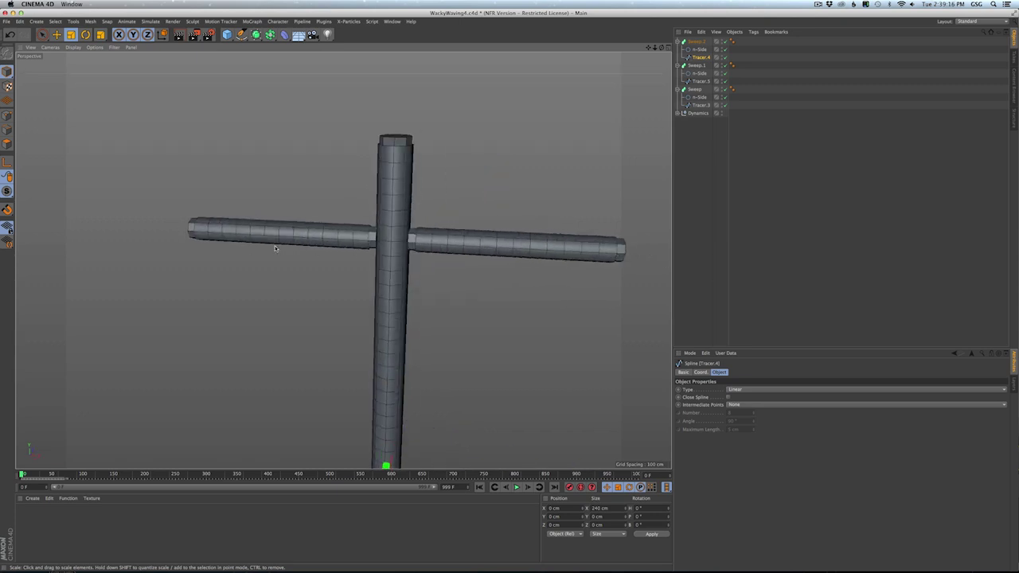
pyautogui.keyDown('alt'); pyautogui.moveTo(274, 248); pyautogui.dragTo(295, 253); pyautogui.keyUp('alt')
pyautogui.keyDown('alt'); pyautogui.moveTo(406, 283); pyautogui.dragTo(344, 260, button='right'); pyautogui.keyUp('alt')
pyautogui.keyDown('alt'); pyautogui.moveTo(420, 334); pyautogui.dragTo(413, 271, button='middle'); pyautogui.keyUp('alt')
pyautogui.keyDown('alt'); pyautogui.moveTo(391, 352); pyautogui.dragTo(456, 345, button='right'); pyautogui.keyUp('alt')
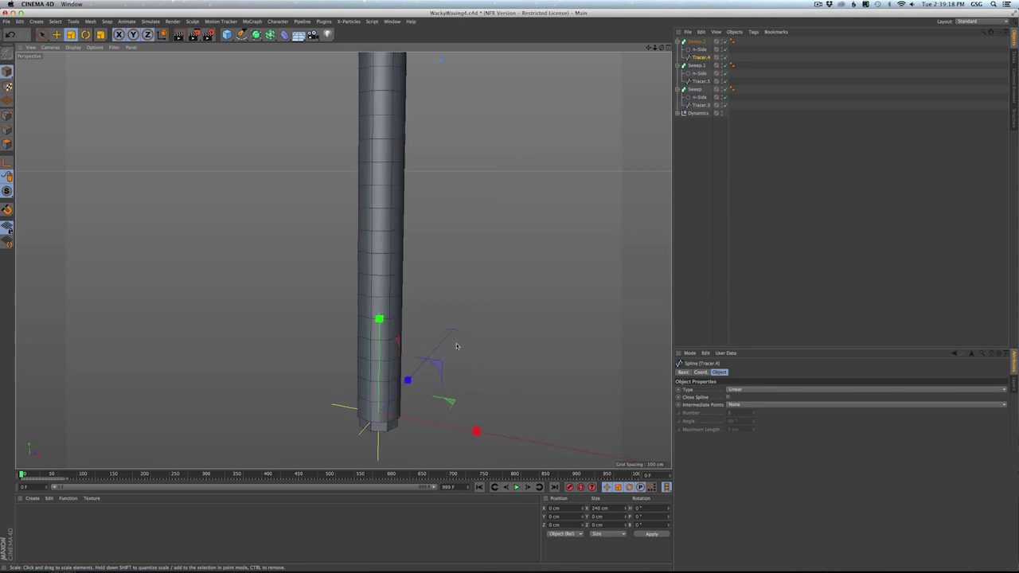
pyautogui.keyDown('alt'); pyautogui.moveTo(456, 346); pyautogui.dragTo(381, 366); pyautogui.keyUp('alt')
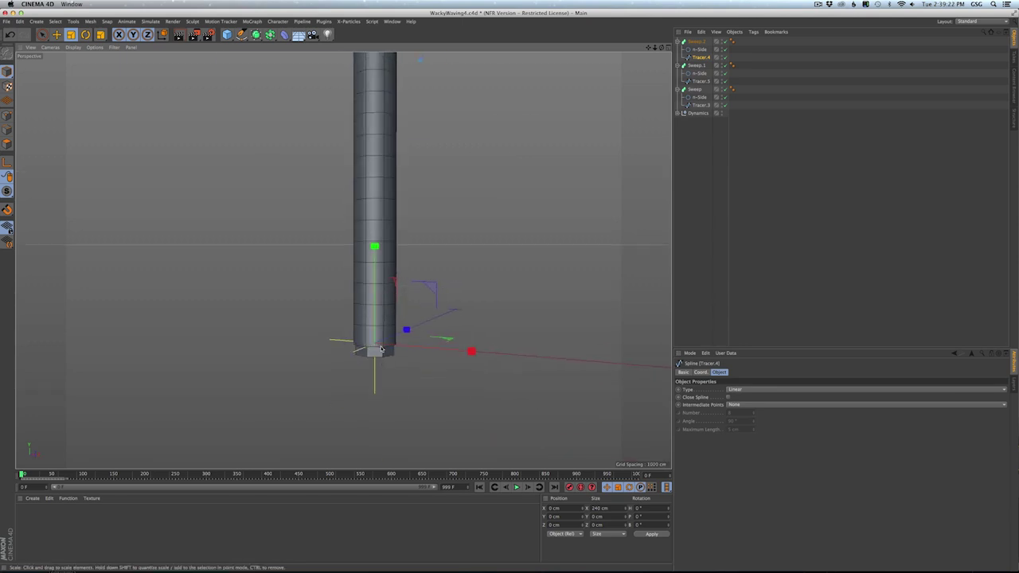
pyautogui.keyDown('alt'); pyautogui.moveTo(386, 271); pyautogui.dragTo(389, 337, button='middle'); pyautogui.keyUp('alt')
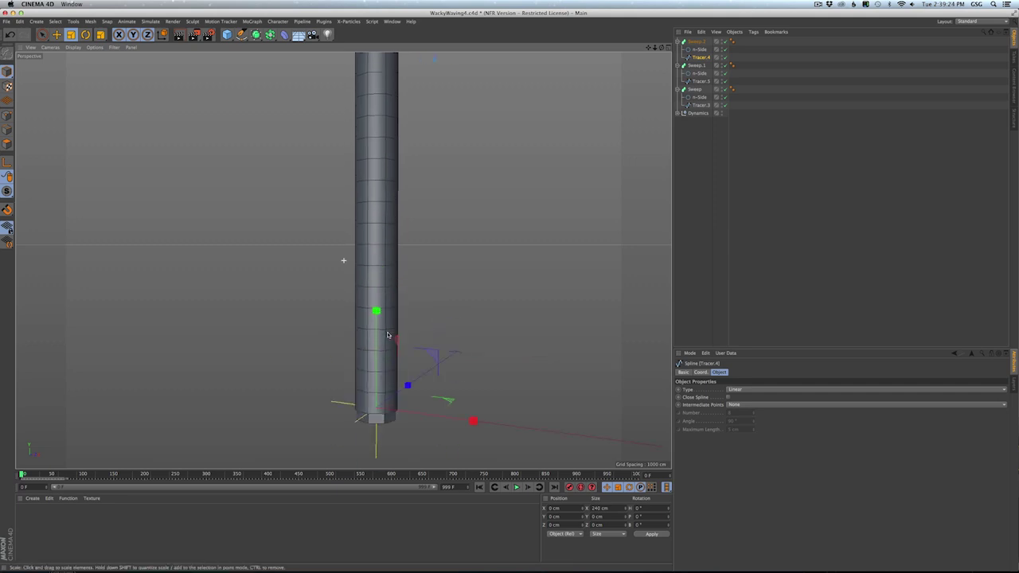
pyautogui.keyDown('alt'); pyautogui.moveTo(389, 336); pyautogui.dragTo(328, 263, button='right'); pyautogui.keyUp('alt')
pyautogui.keyDown('alt'); pyautogui.moveTo(409, 192); pyautogui.dragTo(405, 280, button='middle'); pyautogui.keyUp('alt')
pyautogui.keyDown('alt'); pyautogui.moveTo(405, 278); pyautogui.dragTo(419, 256); pyautogui.keyUp('alt')
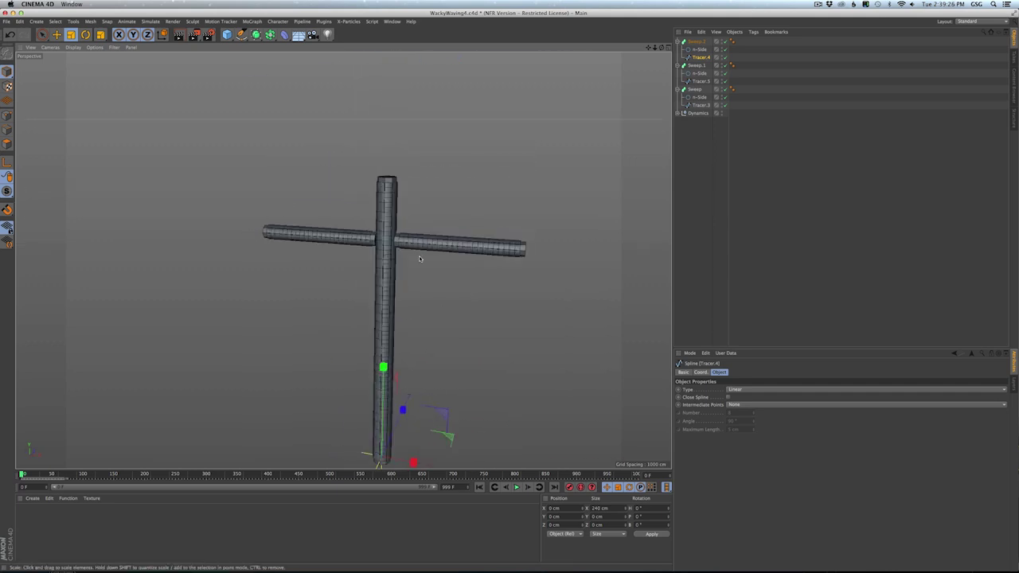
pyautogui.scroll(5, 408, 279)
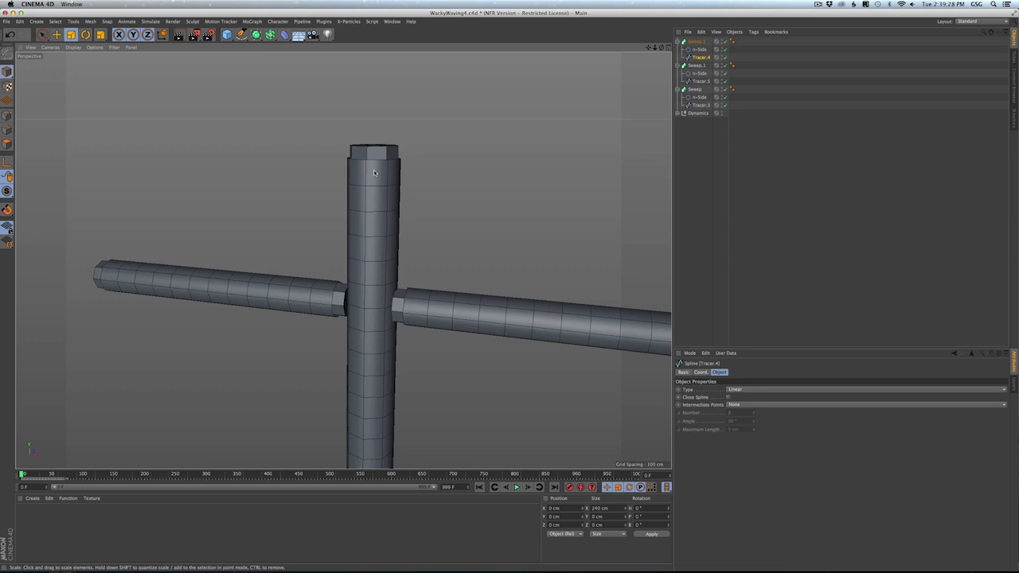
pyautogui.scroll(-3, 391, 221)
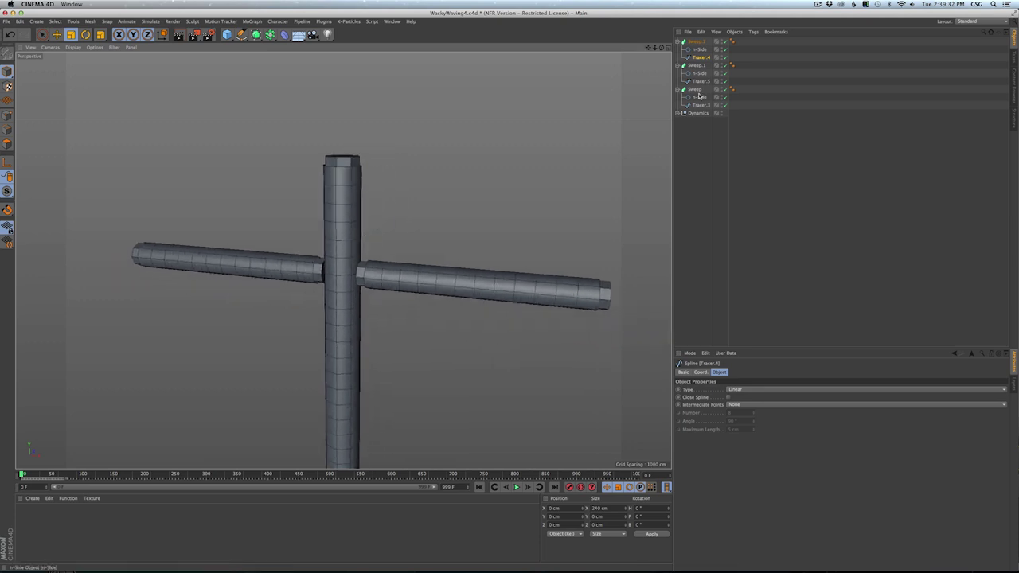
# - Hide the Dynamics null and duplicate all three Sweeps with their profiles and paths
pyautogui.click(723, 114)
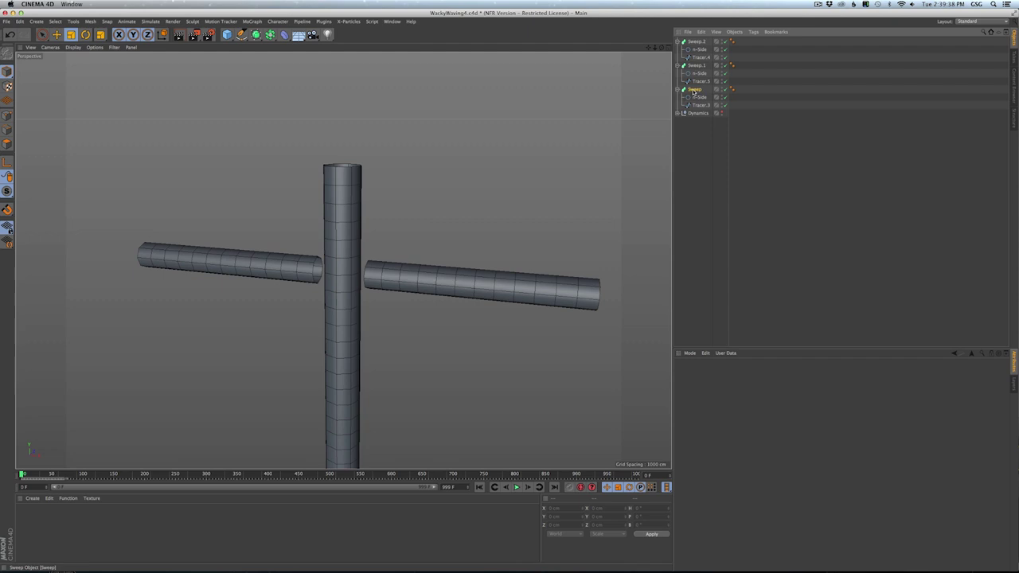
pyautogui.click(694, 90)
pyautogui.keyDown('ctrl'); pyautogui.click(697, 67); pyautogui.keyUp('ctrl')
pyautogui.keyDown('ctrl'); pyautogui.click(697, 43); pyautogui.keyUp('ctrl')
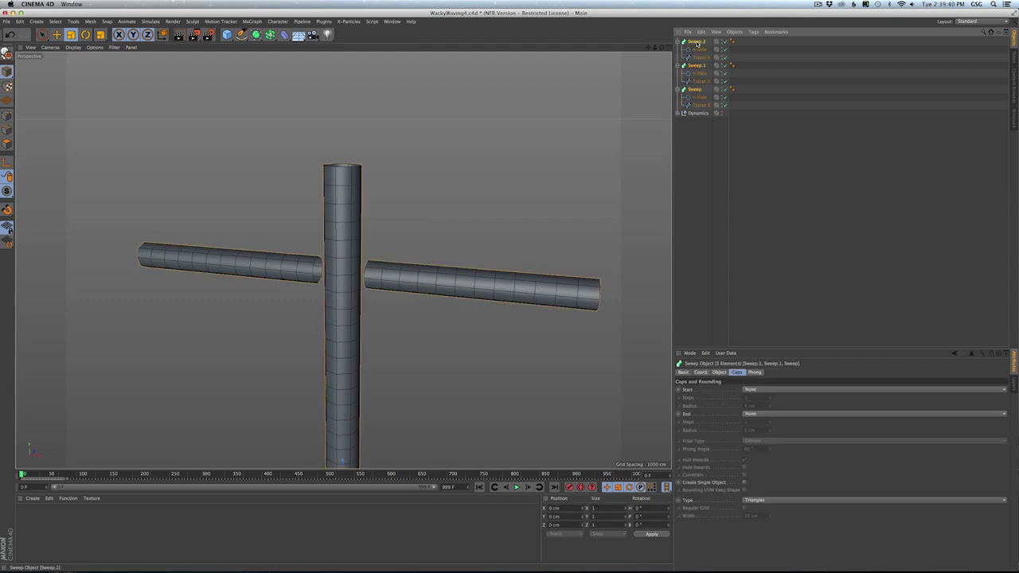
pyautogui.press('super+c')
pyautogui.press('super+v')
# - Group the original Sweep, Sweep.1 and Sweep.2 in a Null and hide it as a backup
pyautogui.click(699, 113)
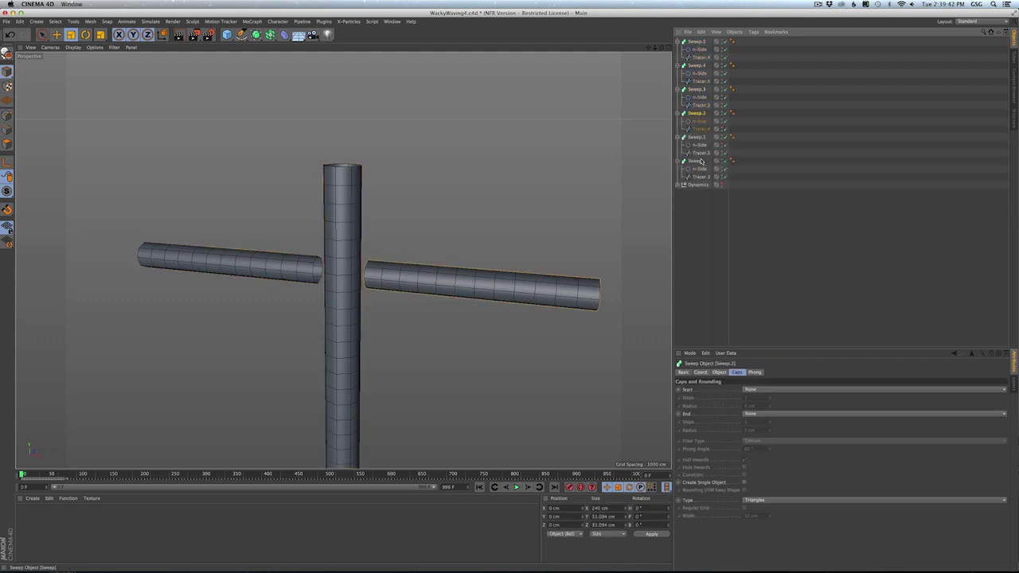
pyautogui.keyDown('shift'); pyautogui.click(699, 162); pyautogui.keyUp('shift')
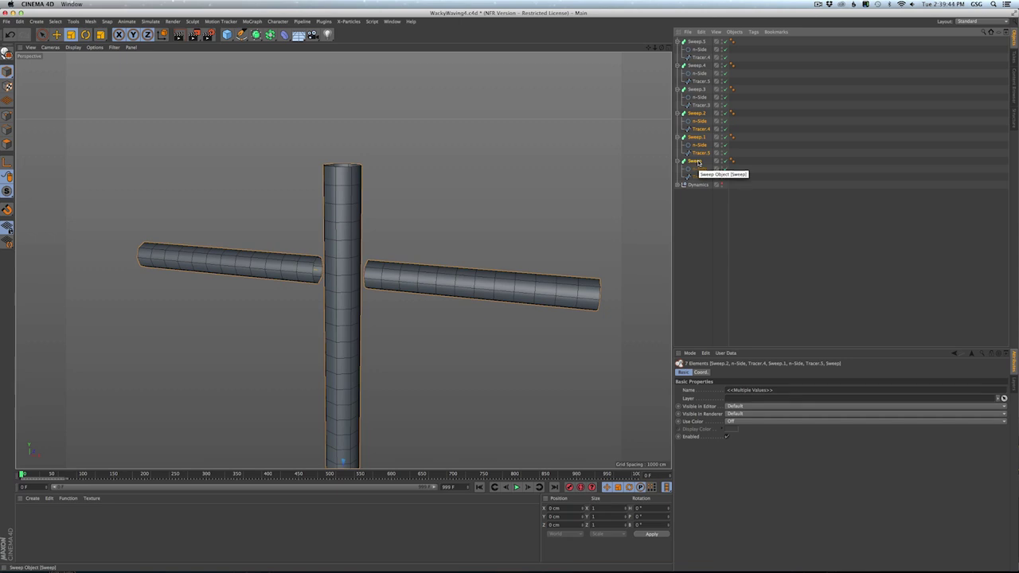
pyautogui.hotkey('alt', 'g')
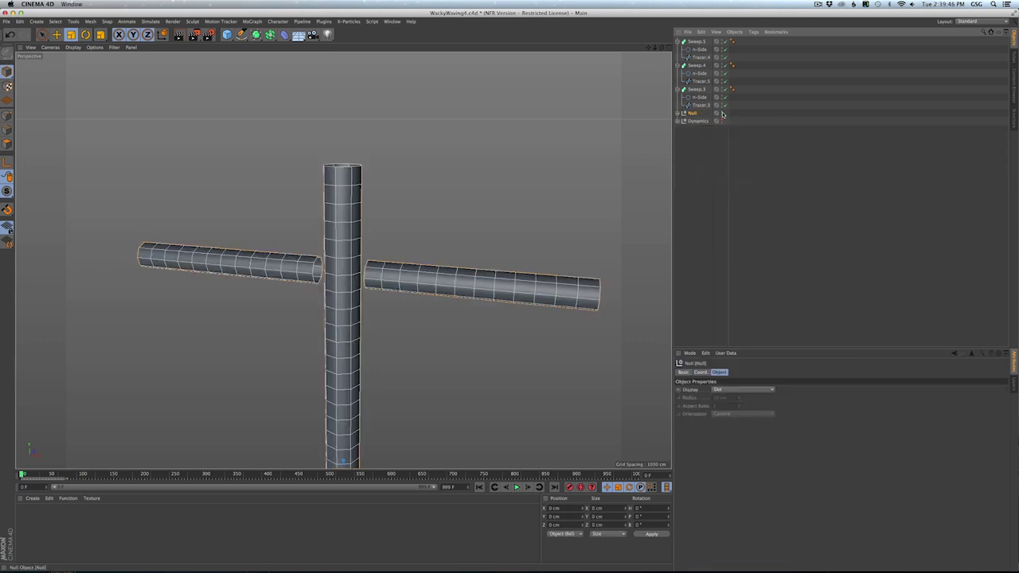
pyautogui.click(722, 114)
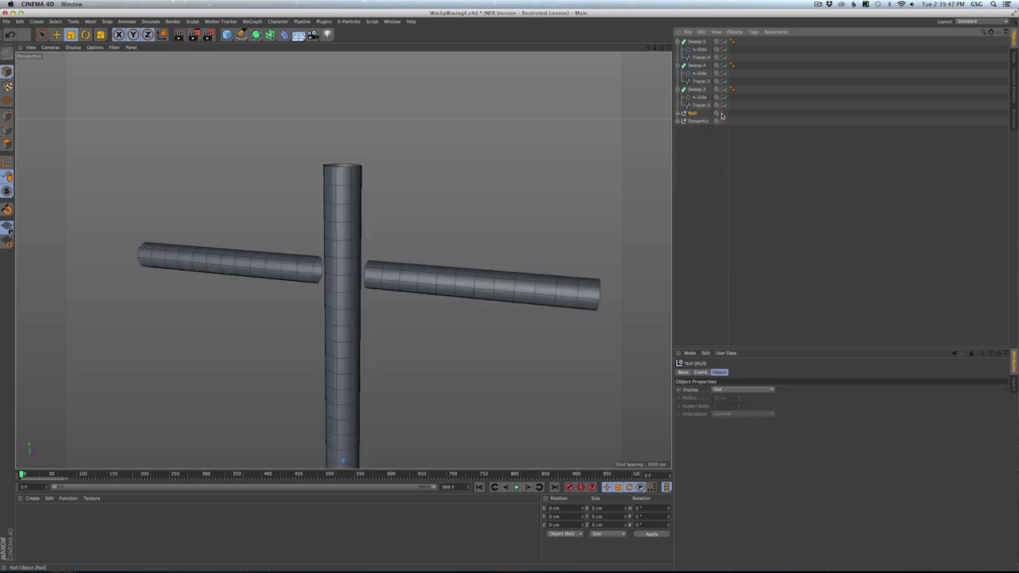
# - Nest Sweep.3, Sweep.4 and Sweep.5 under a new Connect object and convert it to a single editable polygon mesh
pyautogui.click(697, 41)
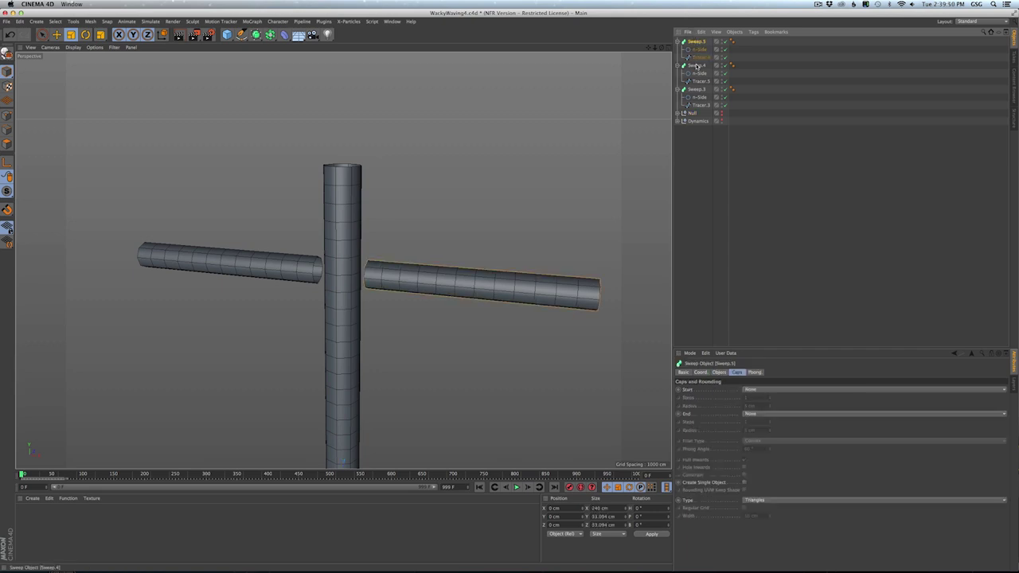
pyautogui.moveTo(256, 34); pyautogui.dragTo(358, 60)
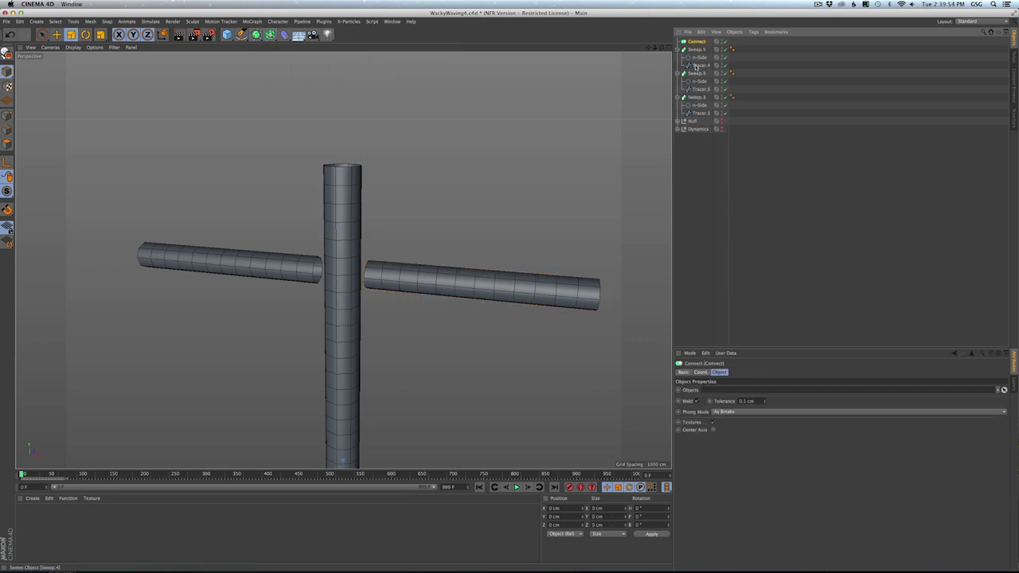
pyautogui.click(696, 49)
pyautogui.keyDown('shift'); pyautogui.click(696, 73); pyautogui.keyUp('shift')
pyautogui.keyDown('shift'); pyautogui.click(696, 97); pyautogui.keyUp('shift')
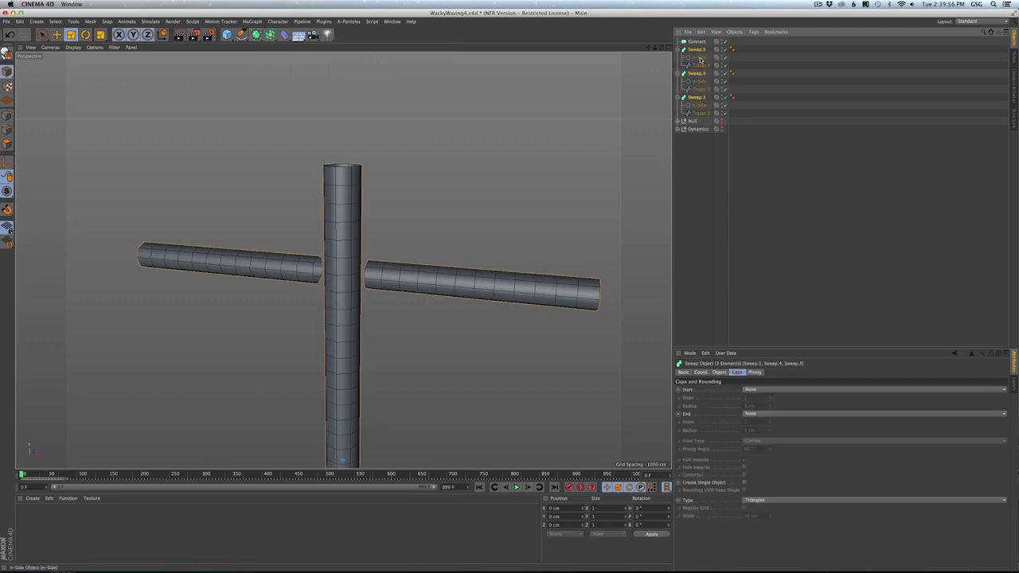
pyautogui.moveTo(697, 42); pyautogui.dragTo(697, 41)
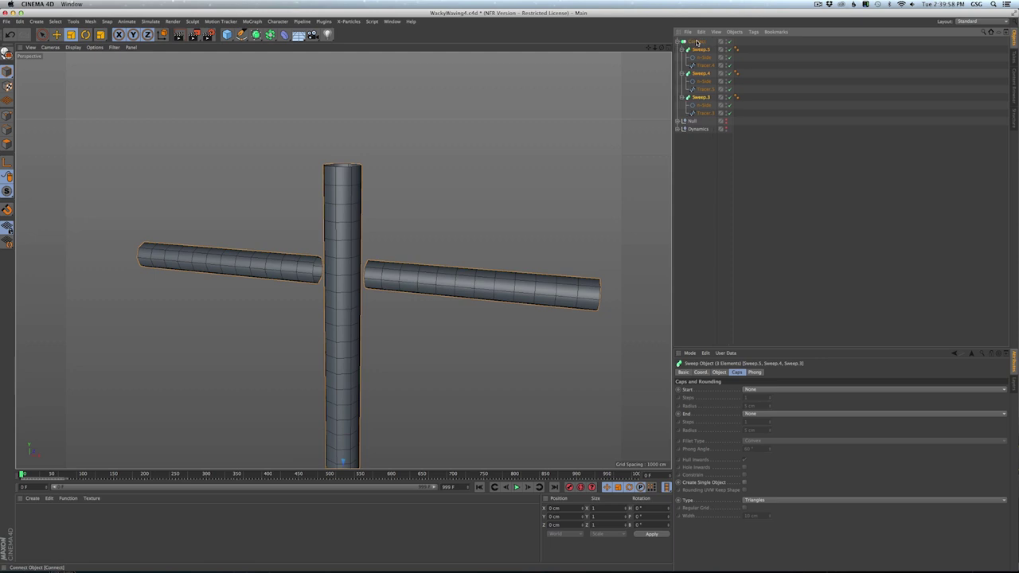
pyautogui.click(697, 42)
pyautogui.press('c')
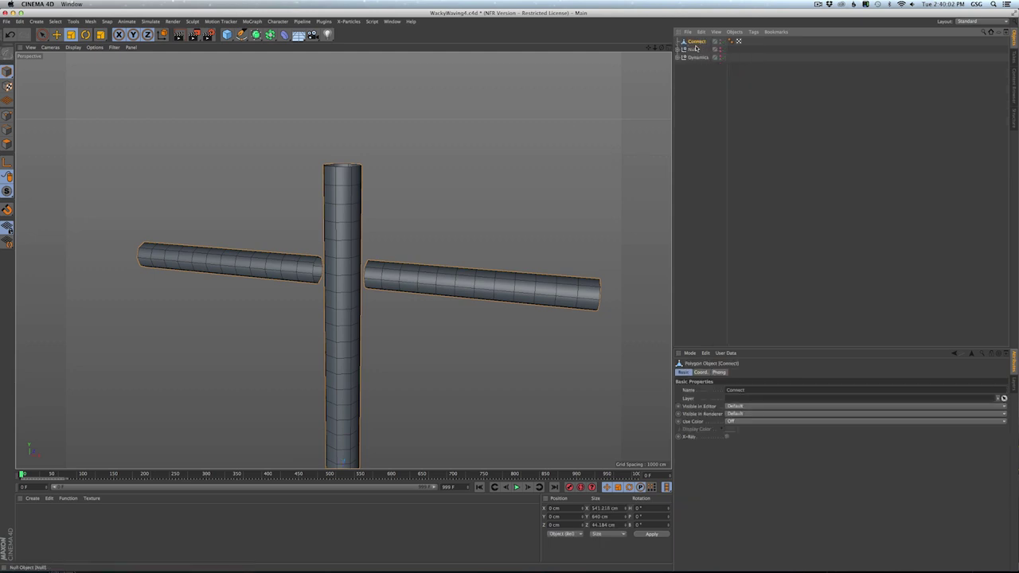
# - Close the open inner ends of both arms facing the body with Close Polygon Hole
pyautogui.click(8, 145)
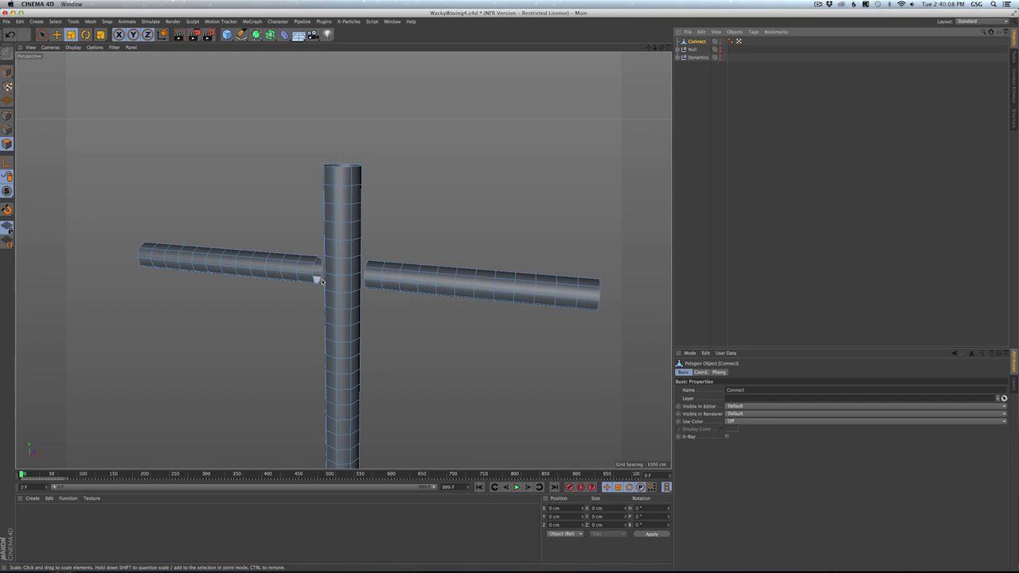
pyautogui.scroll(5, 318, 280)
pyautogui.keyDown('alt'); pyautogui.moveTo(495, 267); pyautogui.dragTo(532, 259); pyautogui.keyUp('alt')
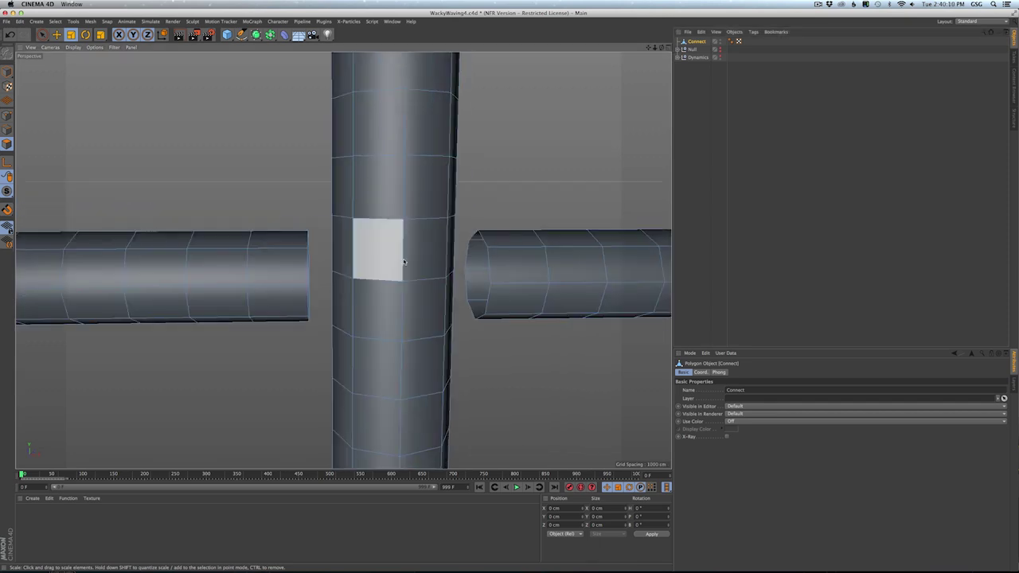
pyautogui.keyDown('alt'); pyautogui.moveTo(443, 282); pyautogui.dragTo(470, 283); pyautogui.keyUp('alt')
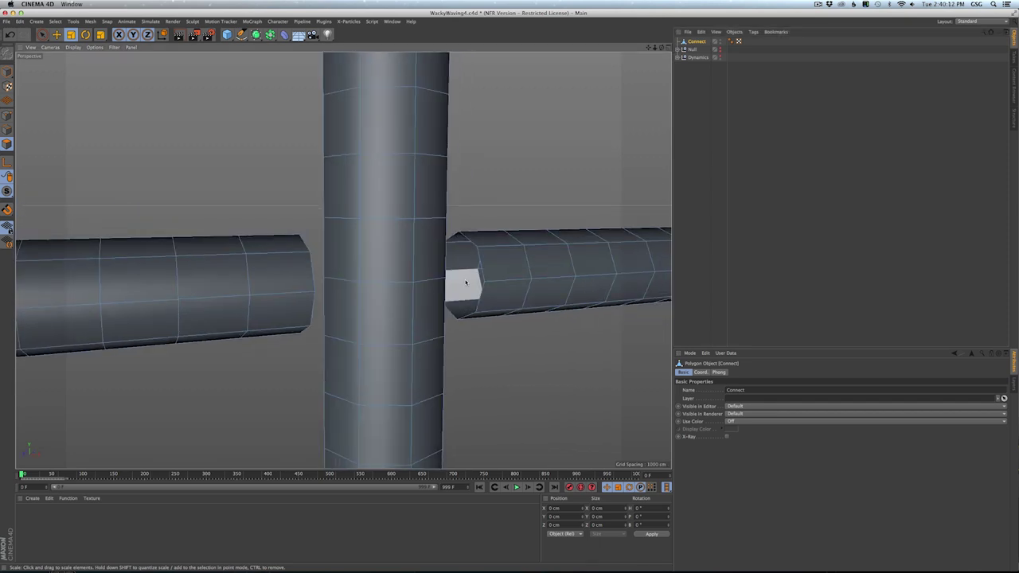
pyautogui.press('m')
pyautogui.press('d')
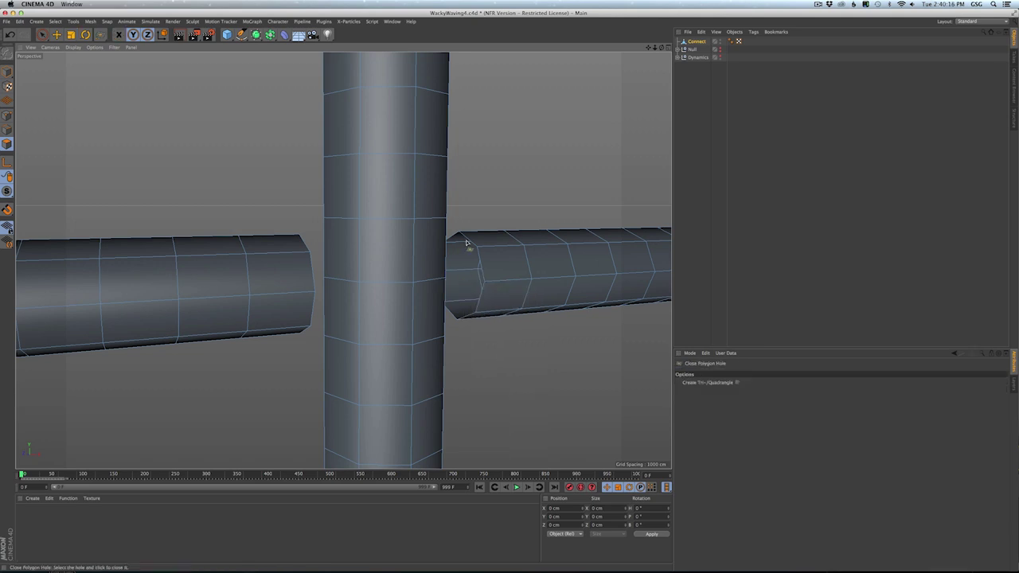
pyautogui.click(470, 242)
pyautogui.keyDown('alt'); pyautogui.moveTo(441, 277); pyautogui.dragTo(357, 285); pyautogui.keyUp('alt')
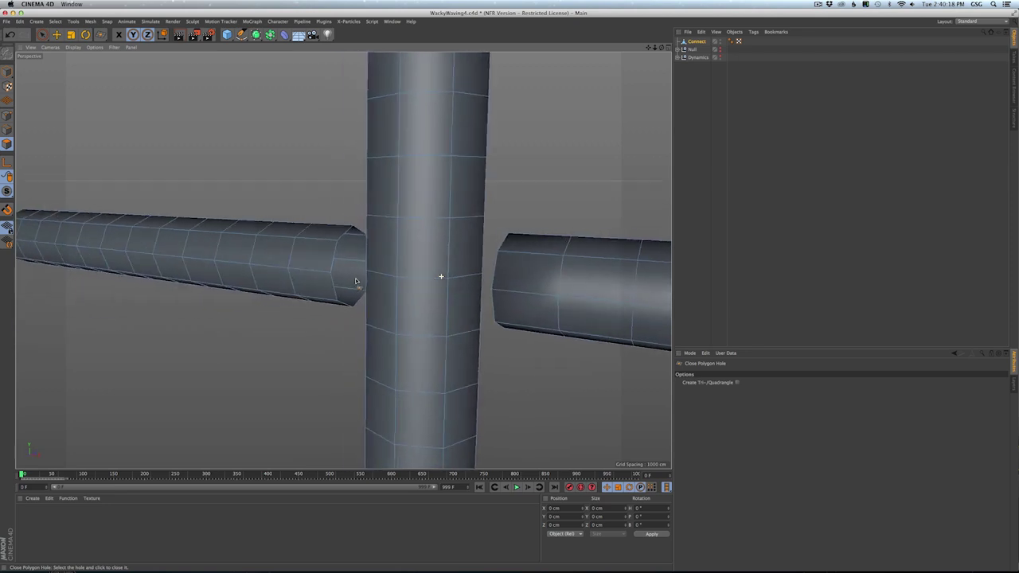
pyautogui.click(343, 241)
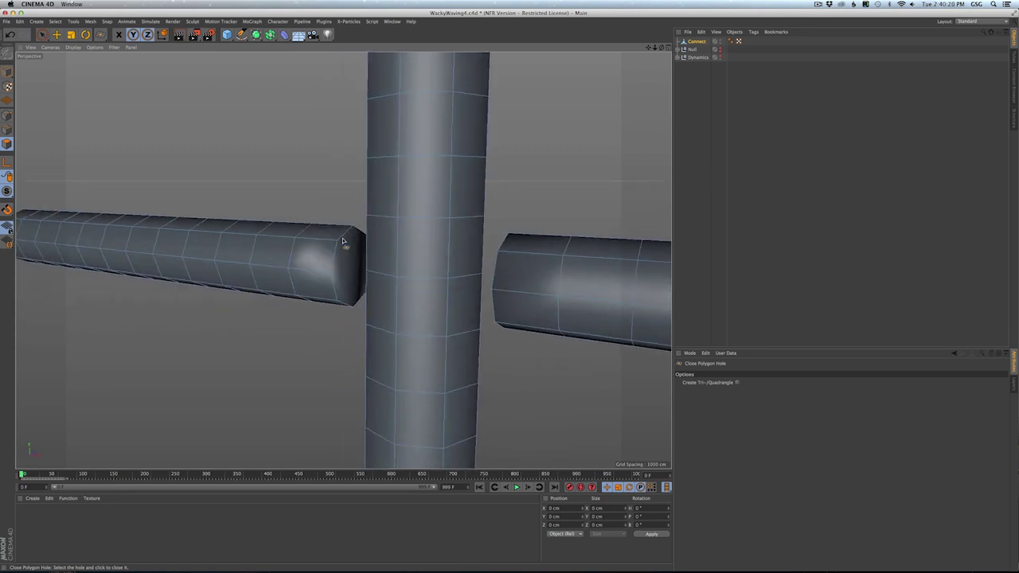
# - Select the inner end caps of both arms together with the body side polygons facing them
pyautogui.press('space')
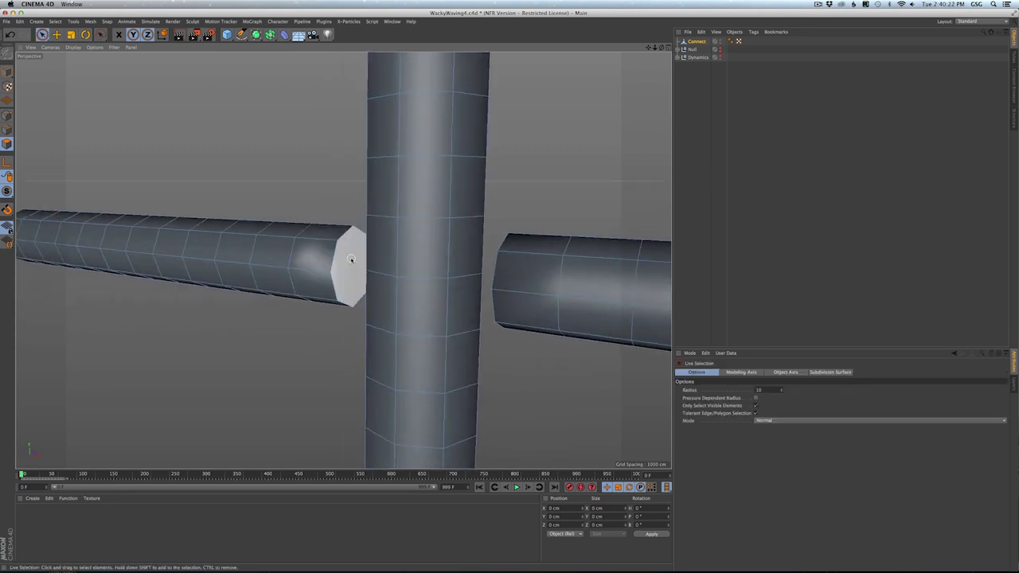
pyautogui.click(351, 260)
pyautogui.keyDown('alt'); pyautogui.moveTo(351, 260); pyautogui.dragTo(445, 238); pyautogui.keyUp('alt')
pyautogui.keyDown('shift'); pyautogui.click(467, 268); pyautogui.keyUp('shift')
pyautogui.keyDown('alt'); pyautogui.moveTo(444, 239); pyautogui.dragTo(178, 200); pyautogui.keyUp('alt')
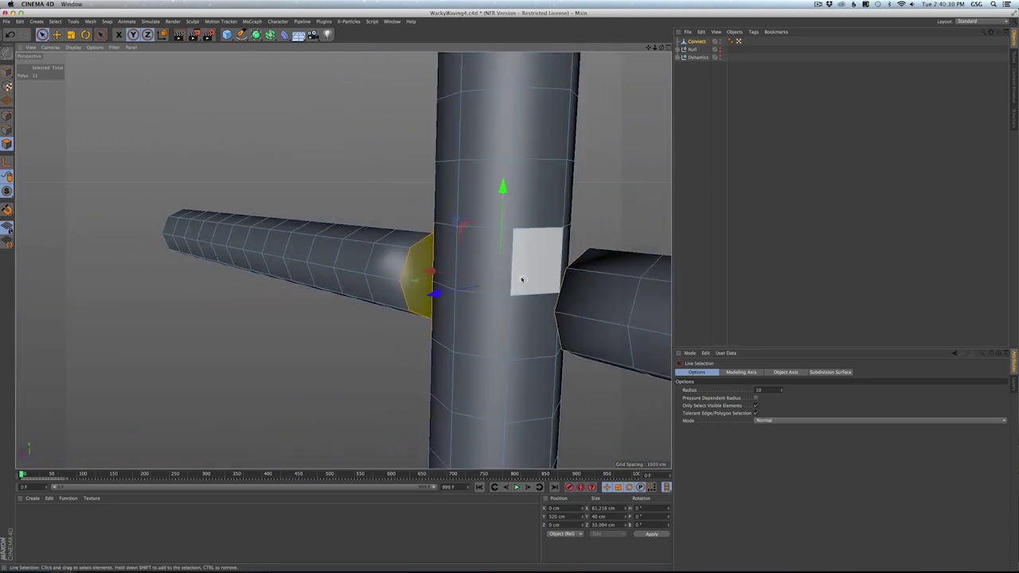
pyautogui.keyDown('shift'); pyautogui.moveTo(522, 279); pyautogui.dragTo(560, 293); pyautogui.keyUp('shift')
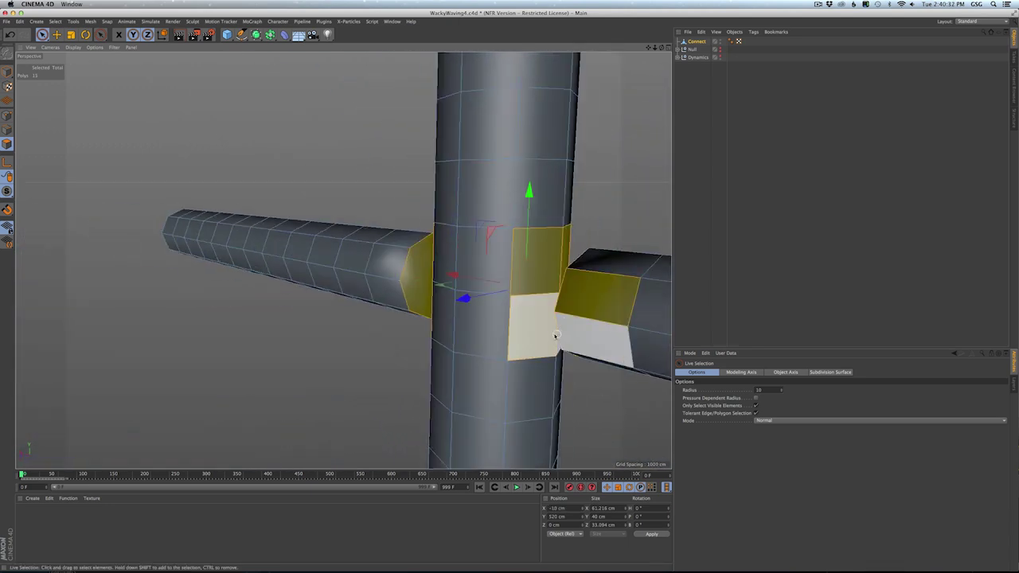
pyautogui.keyDown('ctrl'); pyautogui.click(580, 309); pyautogui.keyUp('ctrl')
pyautogui.keyDown('alt'); pyautogui.moveTo(579, 306); pyautogui.dragTo(470, 255); pyautogui.keyUp('alt')
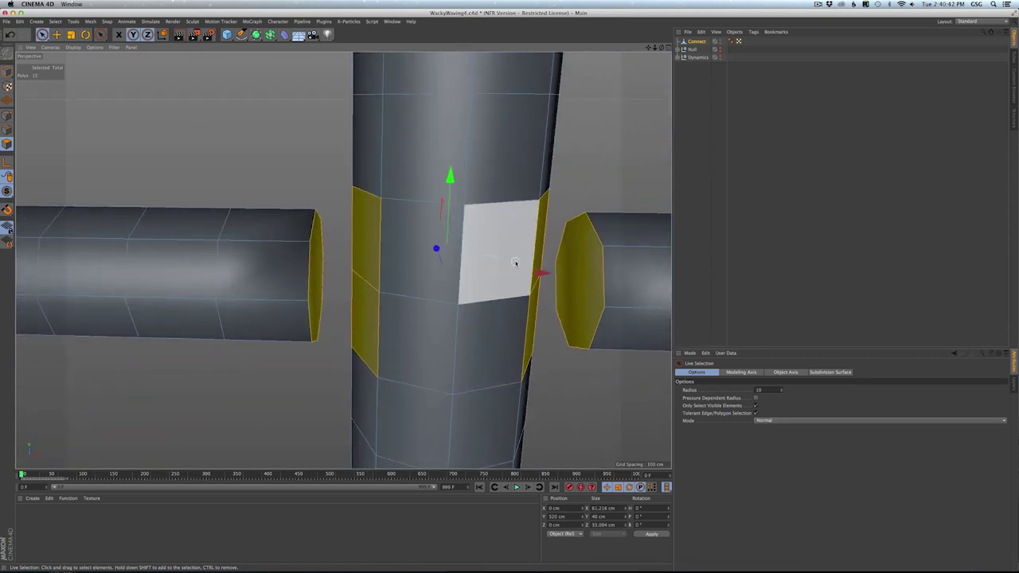
# - Select only the inner end caps of both arms and extrude them about 5 cm toward the body
pyautogui.click(583, 275)
pyautogui.keyDown('shift'); pyautogui.click(315, 275); pyautogui.keyUp('shift')
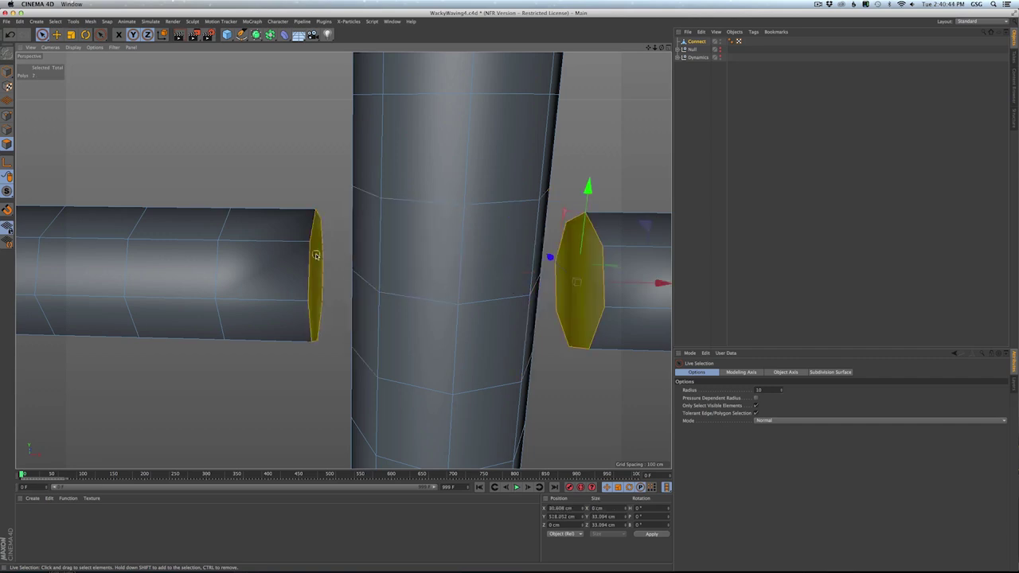
pyautogui.press('d')
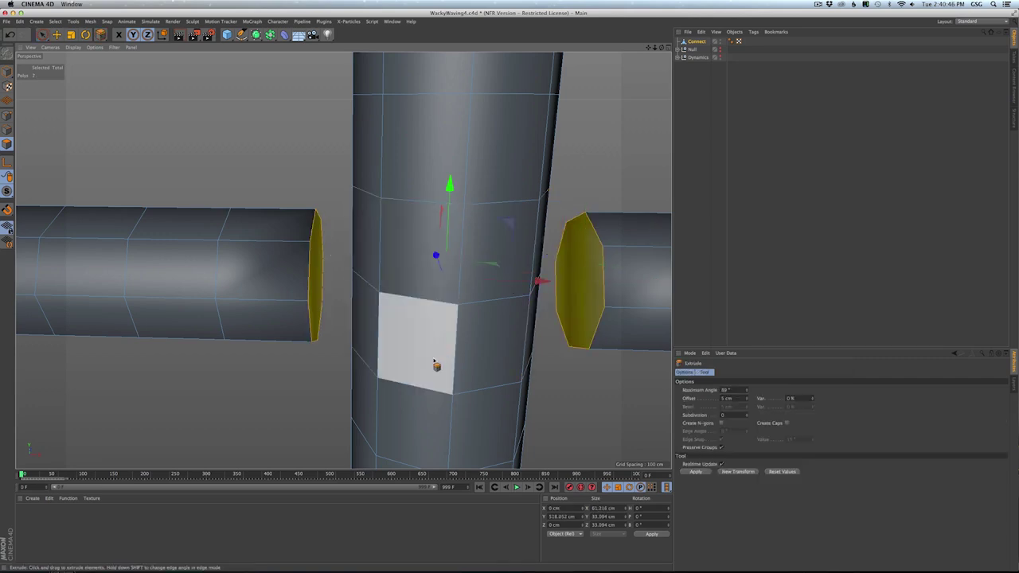
pyautogui.moveTo(432, 364)
pyautogui.mouseDown()
pyautogui.moveTo(477, 364)
pyautogui.moveTo(421, 357)
pyautogui.mouseUp()
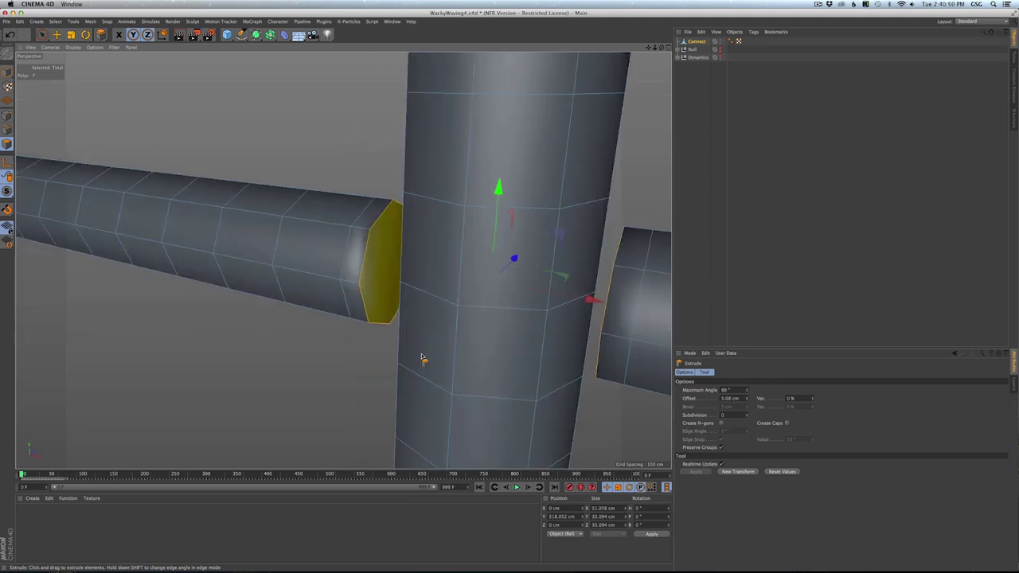
# - Add the facing body side polygons to the selection and bridge them to both arm end caps, deleting the original polygons
pyautogui.press('space')
pyautogui.keyDown('alt'); pyautogui.moveTo(594, 283); pyautogui.dragTo(219, 311); pyautogui.keyUp('alt')
pyautogui.keyDown('shift'); pyautogui.click(502, 317); pyautogui.keyUp('shift')
pyautogui.keyDown('shift'); pyautogui.click(380, 335); pyautogui.keyUp('shift')
pyautogui.keyDown('shift'); pyautogui.click(306, 348); pyautogui.keyUp('shift')
pyautogui.press('b')
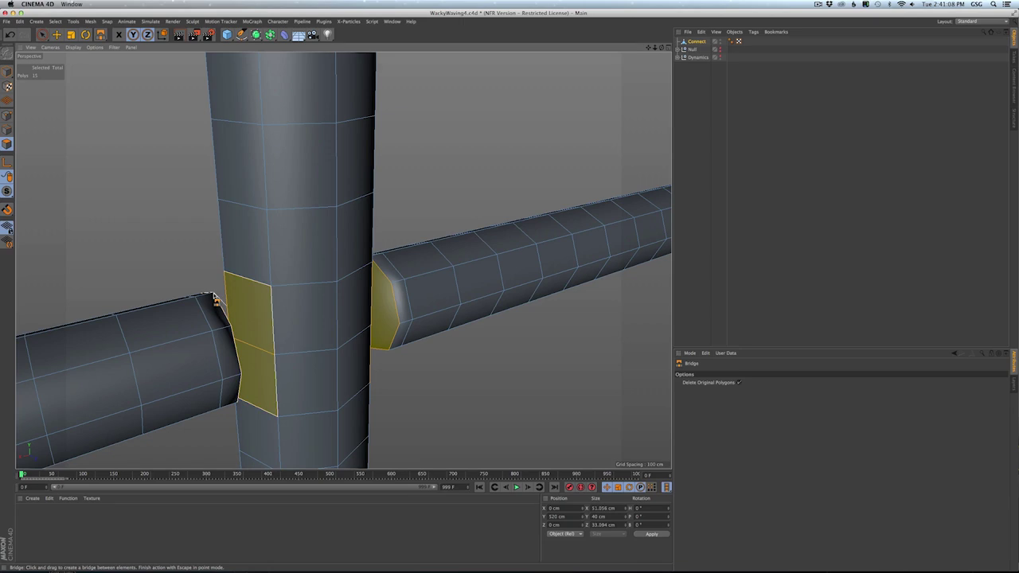
pyautogui.click(226, 272)
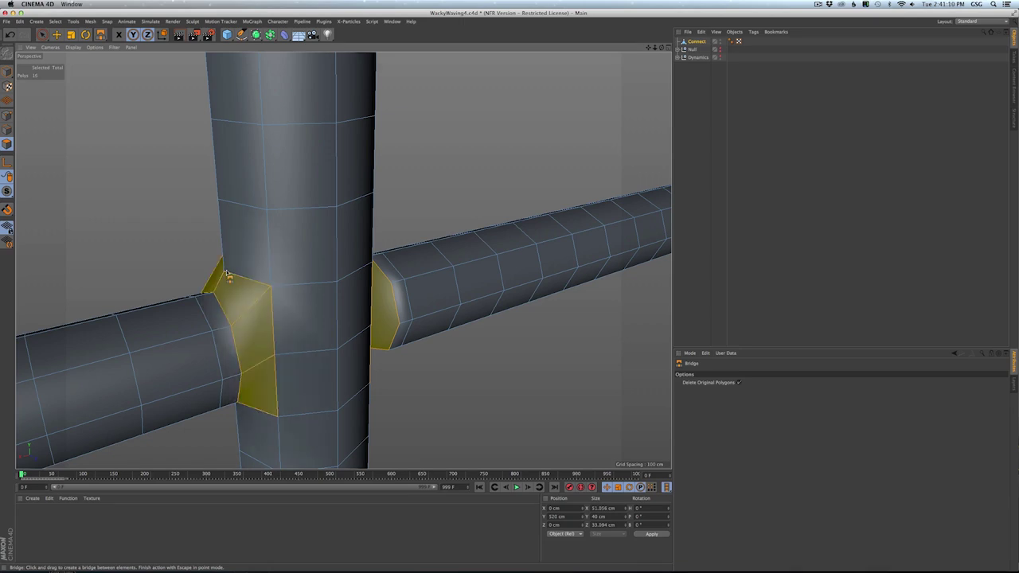
pyautogui.keyDown('alt'); pyautogui.moveTo(279, 298); pyautogui.dragTo(428, 271); pyautogui.keyUp('alt')
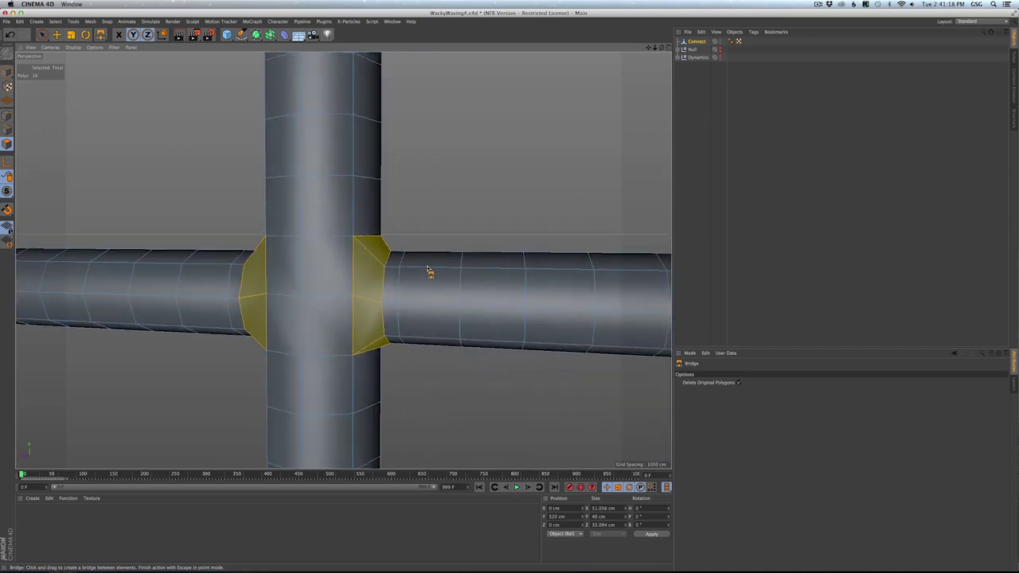
pyautogui.keyDown('alt'); pyautogui.moveTo(345, 356); pyautogui.dragTo(388, 350); pyautogui.keyUp('alt')
pyautogui.keyDown('alt'); pyautogui.moveTo(417, 249); pyautogui.dragTo(497, 305); pyautogui.keyUp('alt')
# - Select the edge loops where both arms meet the bridged joints and scale them along X to about 47.5 cm
pyautogui.click(6, 129)
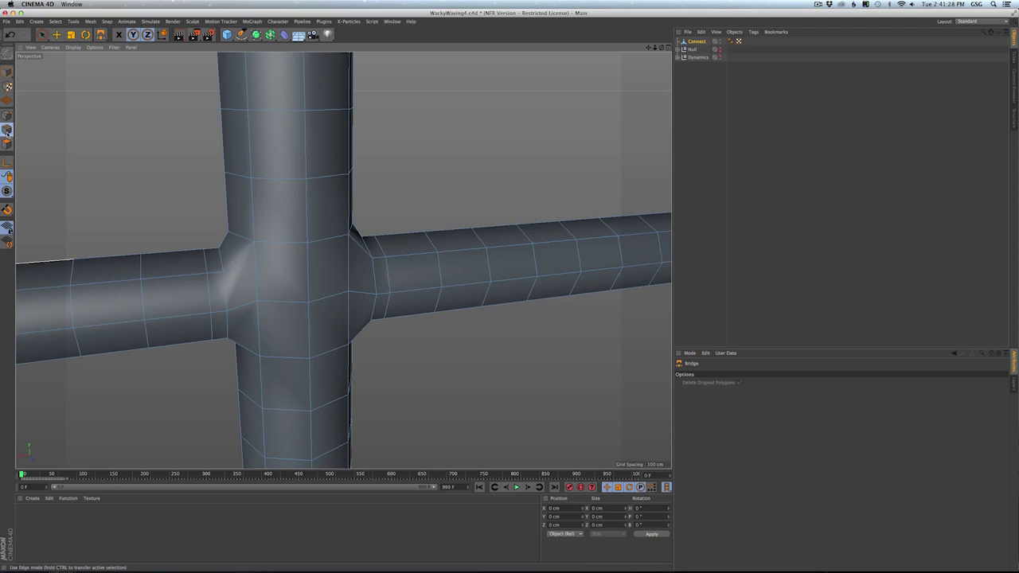
pyautogui.press('u')
pyautogui.press('l')
pyautogui.click(222, 265)
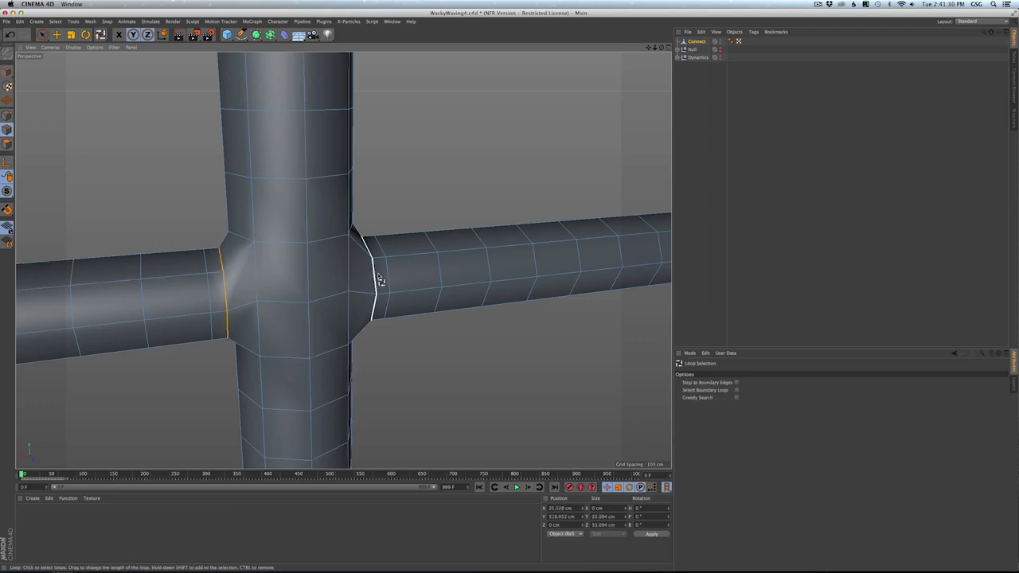
pyautogui.keyDown('shift'); pyautogui.click(379, 278); pyautogui.keyUp('shift')
pyautogui.press('t')
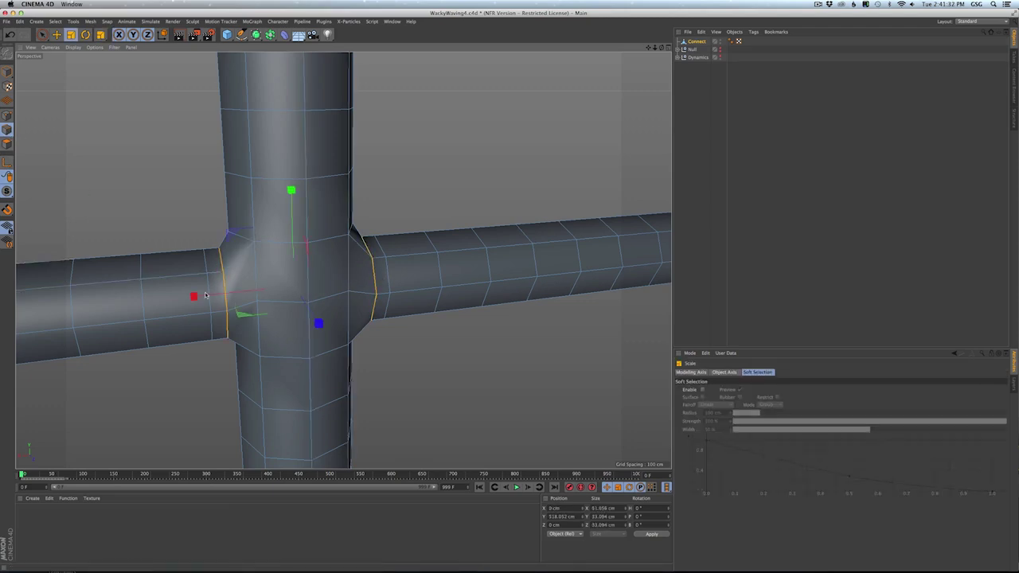
pyautogui.moveTo(203, 295); pyautogui.dragTo(225, 285)
# - Examine the arm joints from both sides and the open upper end of the body
pyautogui.keyDown('alt'); pyautogui.moveTo(364, 259); pyautogui.dragTo(316, 258); pyautogui.keyUp('alt')
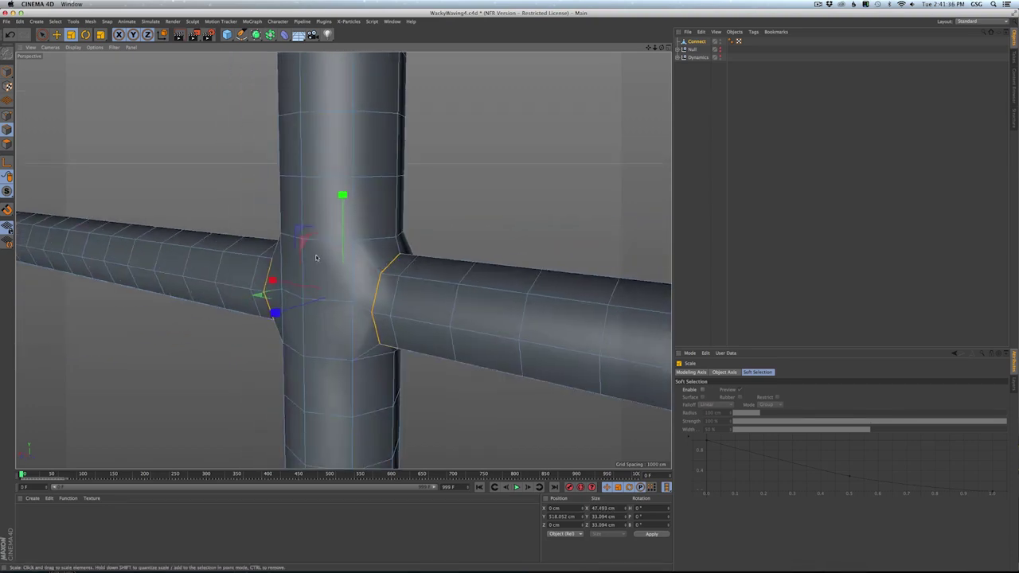
pyautogui.moveTo(393, 248)
pyautogui.keyDown('alt'); pyautogui.mouseDown()
pyautogui.moveTo(411, 260)
pyautogui.moveTo(354, 263)
pyautogui.moveTo(390, 261)
pyautogui.mouseUp(); pyautogui.keyUp('alt')
pyautogui.keyDown('alt'); pyautogui.moveTo(254, 261); pyautogui.dragTo(295, 258); pyautogui.keyUp('alt')
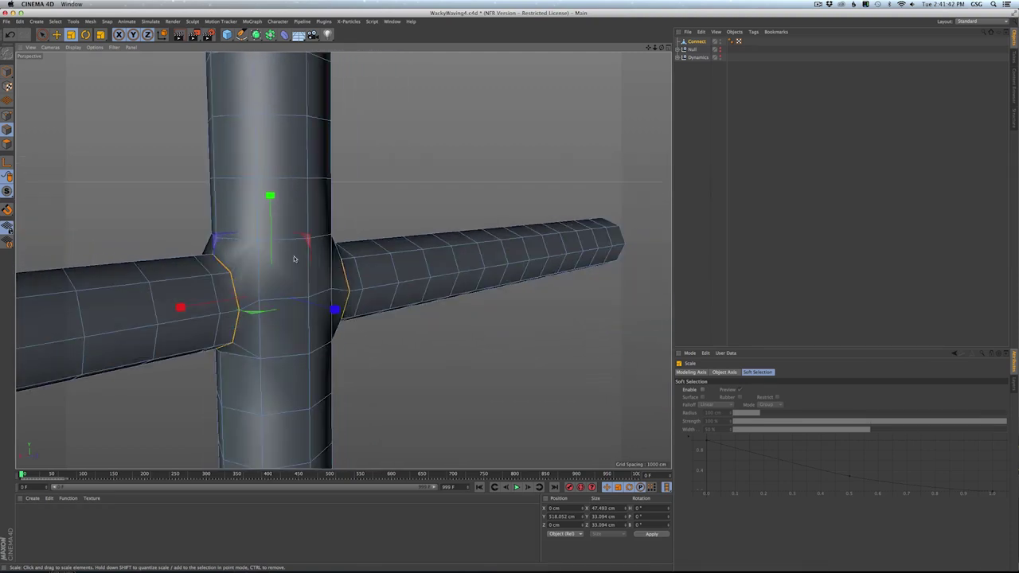
pyautogui.keyDown('alt'); pyautogui.moveTo(295, 257); pyautogui.dragTo(267, 270, button='right'); pyautogui.keyUp('alt')
pyautogui.moveTo(291, 293)
pyautogui.keyDown('alt'); pyautogui.mouseDown()
pyautogui.moveTo(400, 282)
pyautogui.moveTo(369, 255)
pyautogui.moveTo(300, 300)
pyautogui.mouseUp(); pyautogui.keyUp('alt')
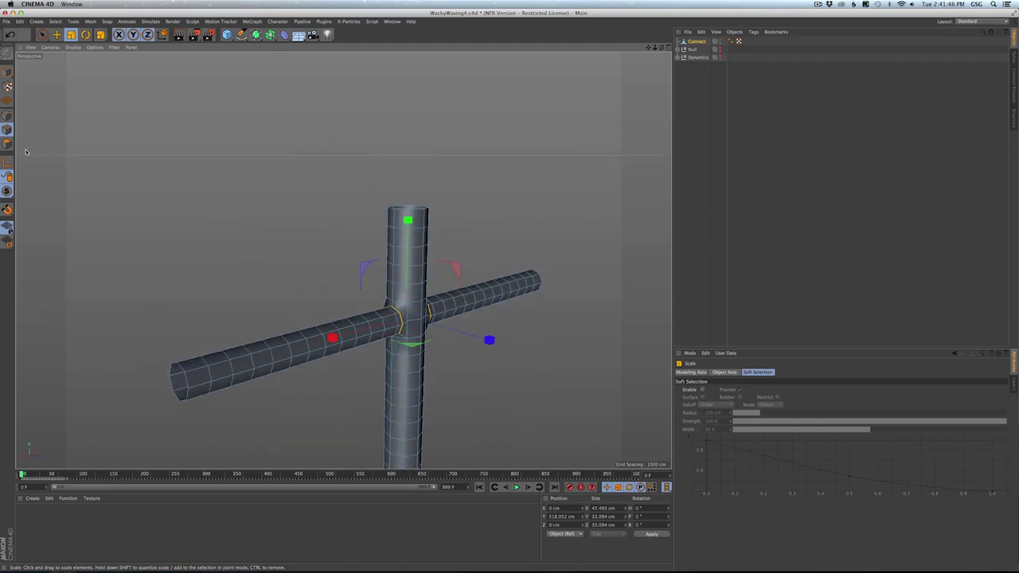
pyautogui.keyDown('alt'); pyautogui.moveTo(330, 269); pyautogui.dragTo(396, 221); pyautogui.keyUp('alt')
pyautogui.keyDown('alt'); pyautogui.moveTo(400, 221); pyautogui.dragTo(368, 303, button='middle'); pyautogui.keyUp('alt')
pyautogui.keyDown('alt'); pyautogui.moveTo(368, 304); pyautogui.dragTo(423, 278, button='right'); pyautogui.keyUp('alt')
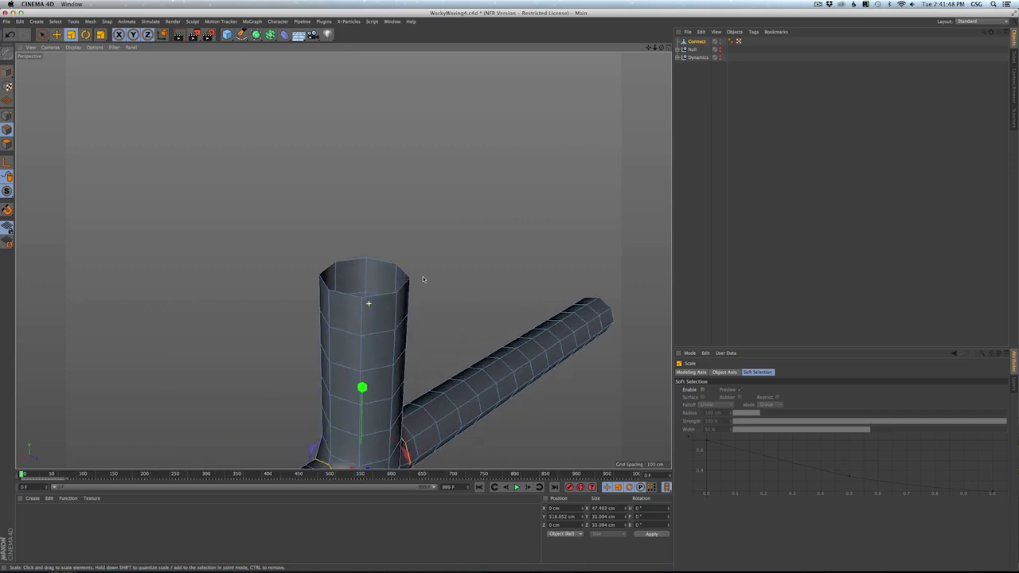
# - Switch to Chrome, examine the photo of a red inflatable tube man in the image results, and return to Cinema 4D
pyautogui.press('super+Tab')
pyautogui.press('super+Tab')
pyautogui.press('super+Tab')
pyautogui.press('super+Tab')
pyautogui.press('super+Tab')
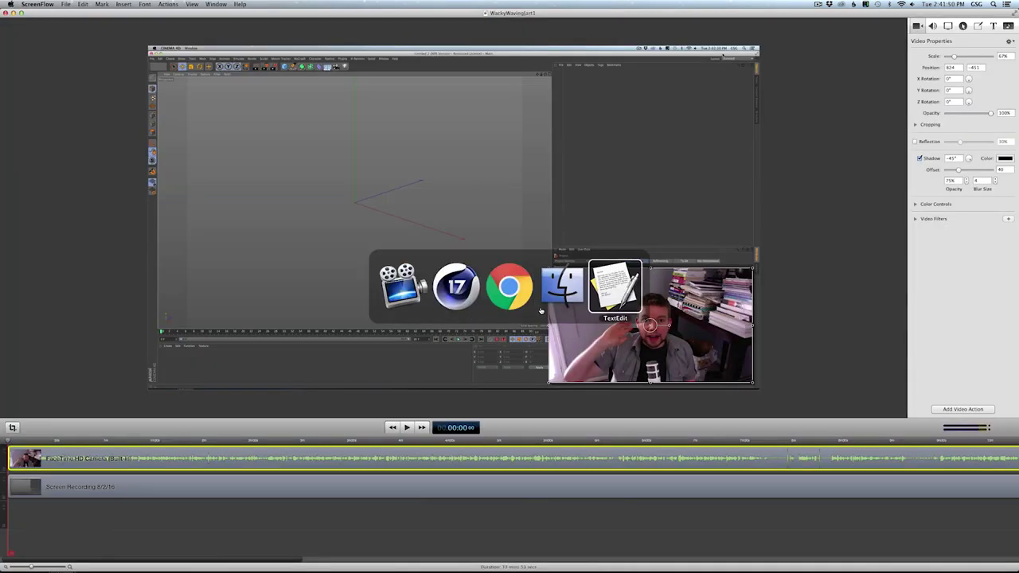
pyautogui.scroll(3, 541, 277)
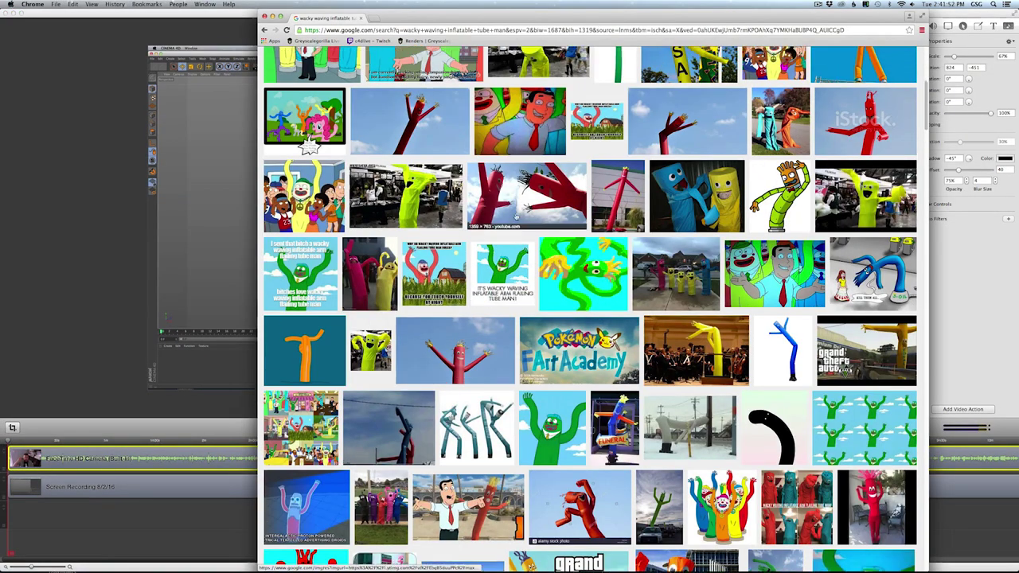
pyautogui.scroll(3, 541, 277)
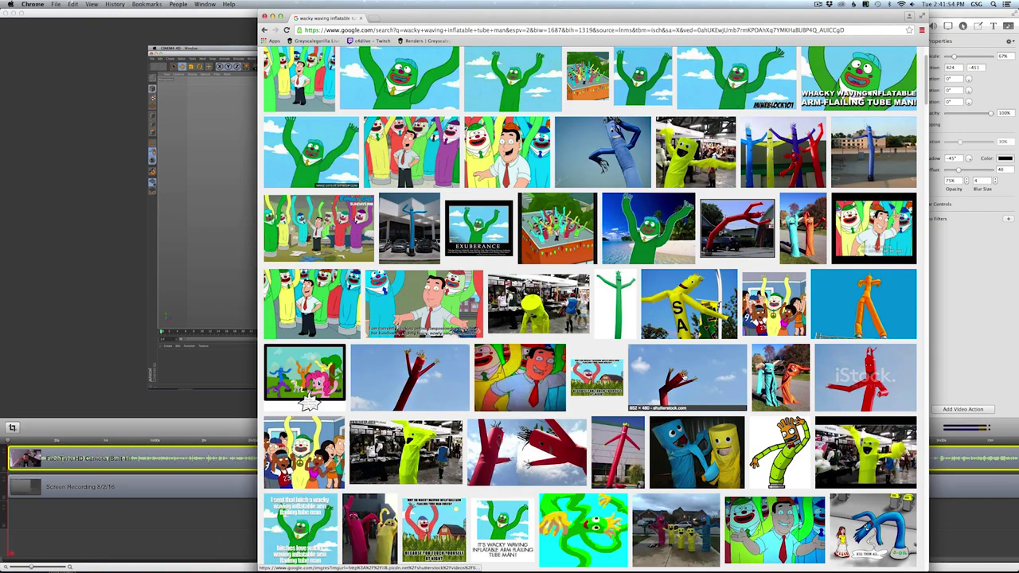
pyautogui.click(410, 374)
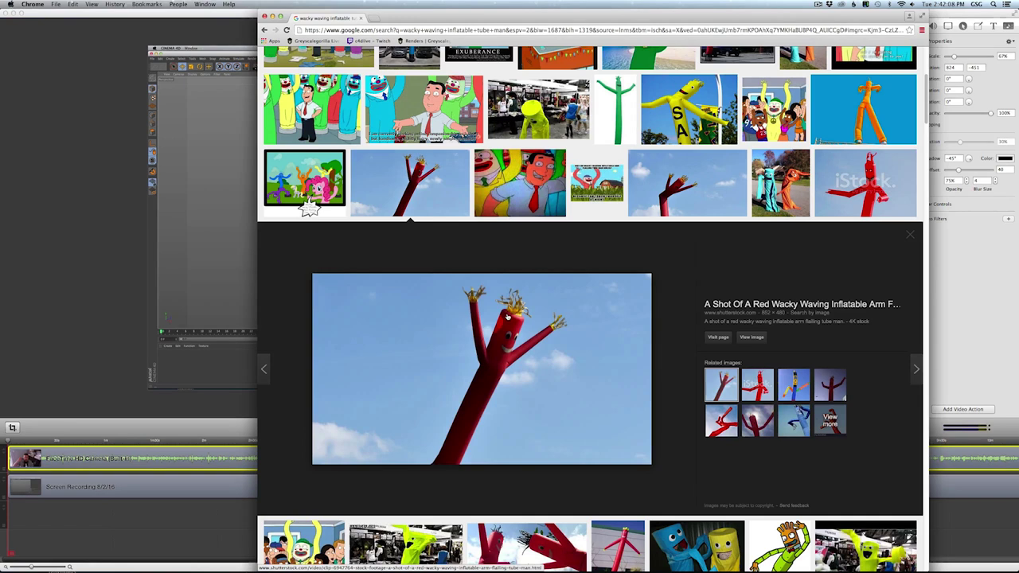
pyautogui.press('super+Tab')
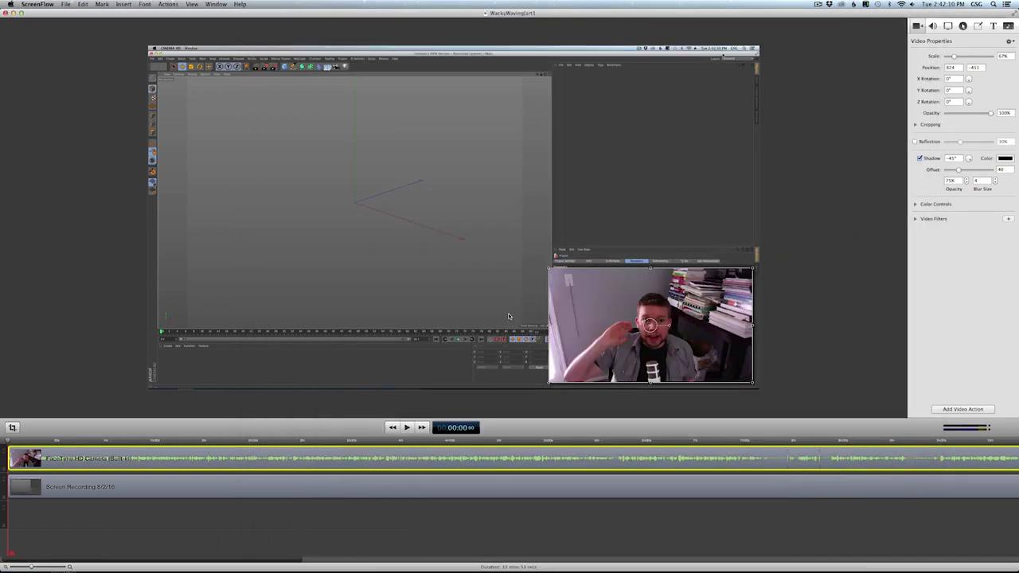
pyautogui.press('super+Tab')
pyautogui.press('super+Tab')
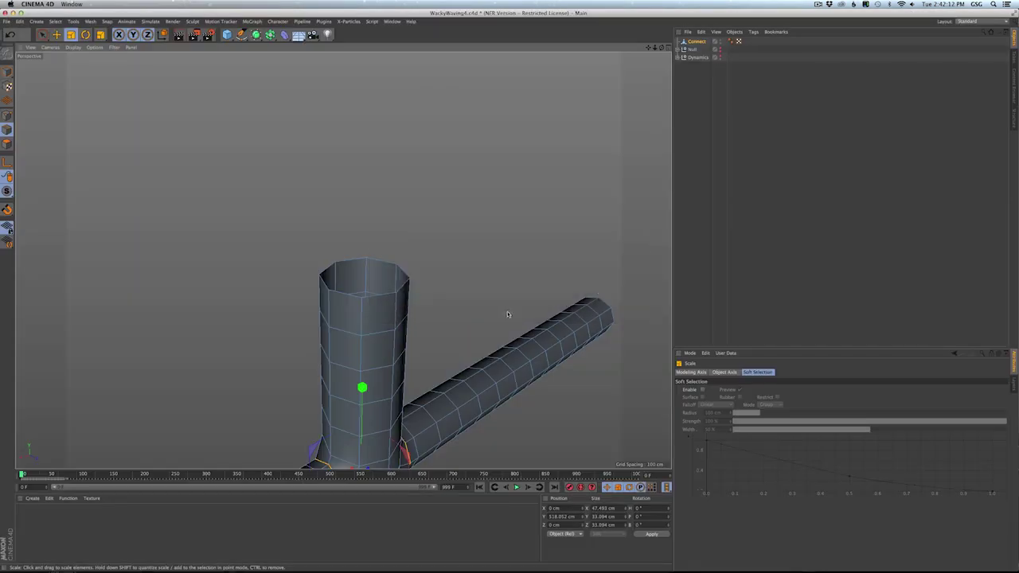
# - Select the open rim edge loop at the body's upper end and extrude it about 6.8 cm inward as a flat lip
pyautogui.keyDown('alt'); pyautogui.moveTo(449, 304); pyautogui.dragTo(302, 369); pyautogui.keyUp('alt')
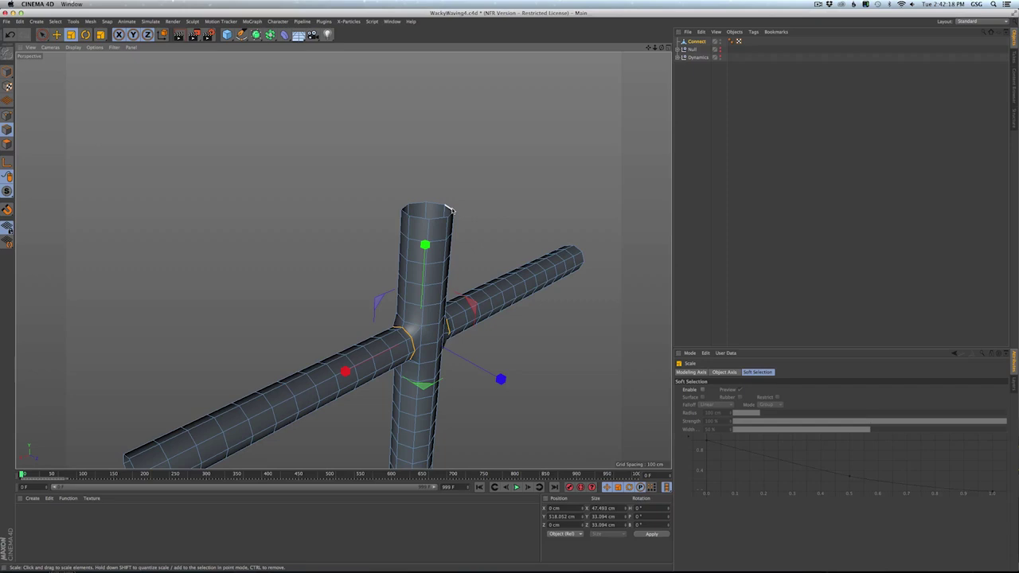
pyautogui.press('u')
pyautogui.press('l')
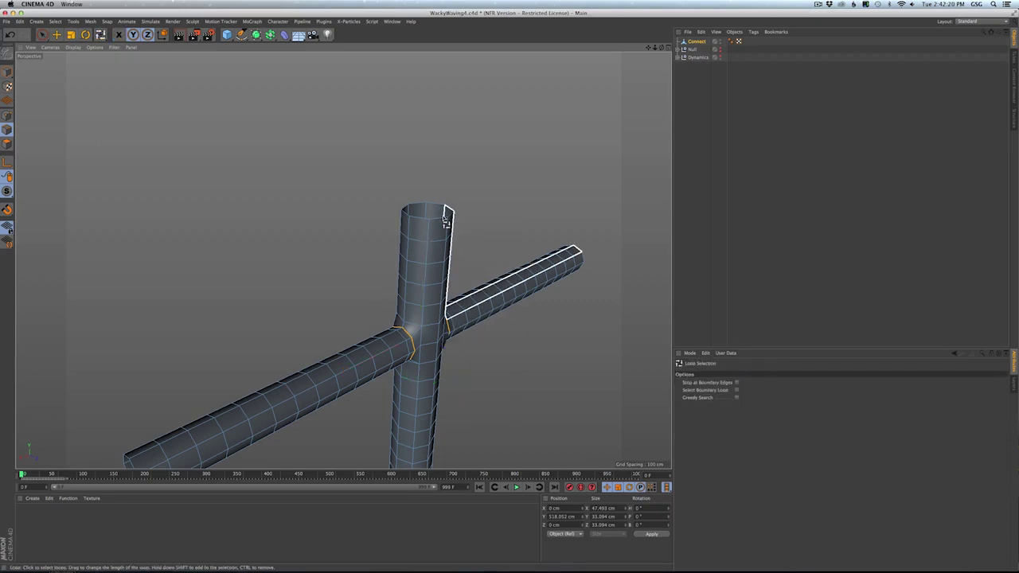
pyautogui.click(440, 223)
pyautogui.press('d')
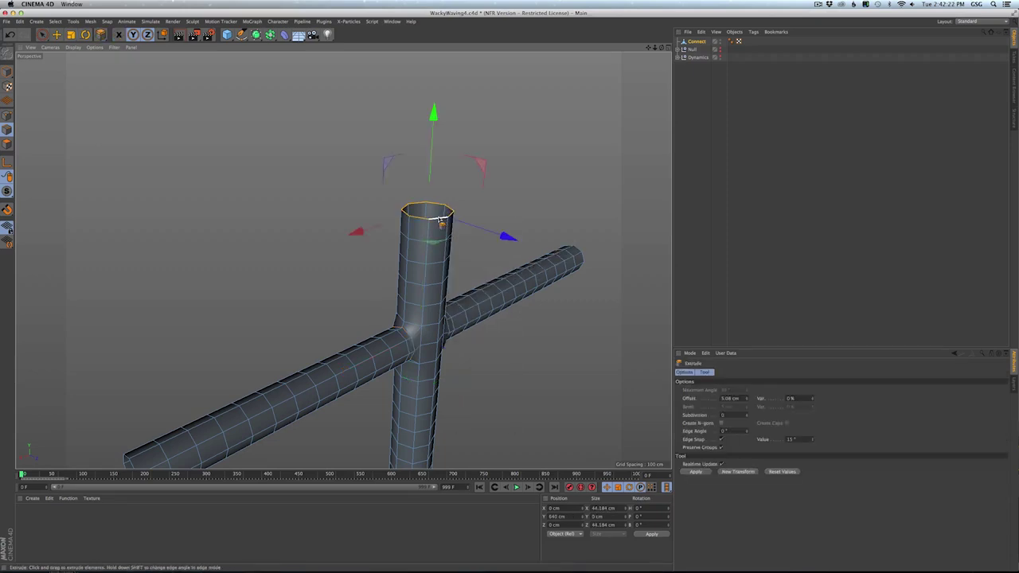
pyautogui.moveTo(399, 268); pyautogui.dragTo(333, 271)
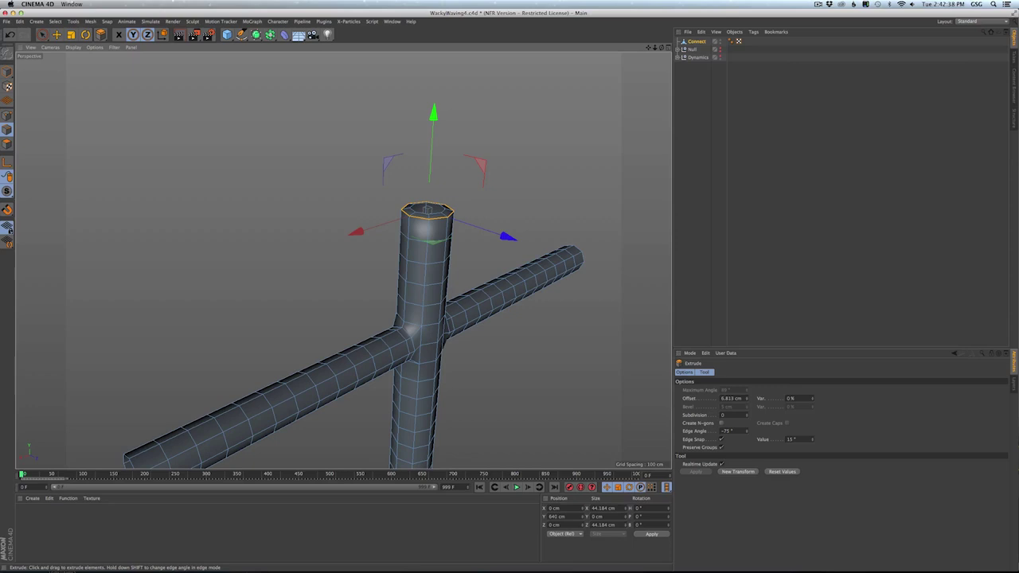
pyautogui.keyDown('shift'); pyautogui.moveTo(333, 271); pyautogui.dragTo(319, 271); pyautogui.keyUp('shift')
# - Scale the inner edge loop of the body's lip down to about 24.2 cm across
pyautogui.keyDown('alt'); pyautogui.moveTo(454, 238); pyautogui.dragTo(425, 278); pyautogui.keyUp('alt')
pyautogui.press('t')
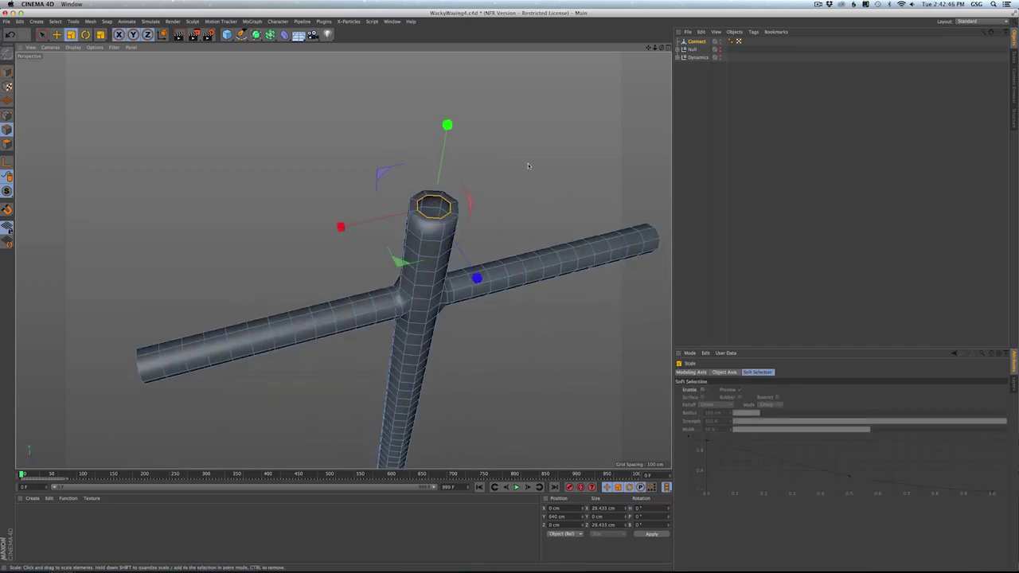
pyautogui.moveTo(528, 165); pyautogui.dragTo(483, 184)
# - Select the outer end edge loops of both arms and extrude them about 5.3 cm inward at an edge angle of -90°
pyautogui.keyDown('alt'); pyautogui.moveTo(343, 260); pyautogui.dragTo(425, 122); pyautogui.keyUp('alt')
pyautogui.press('u')
pyautogui.press('l')
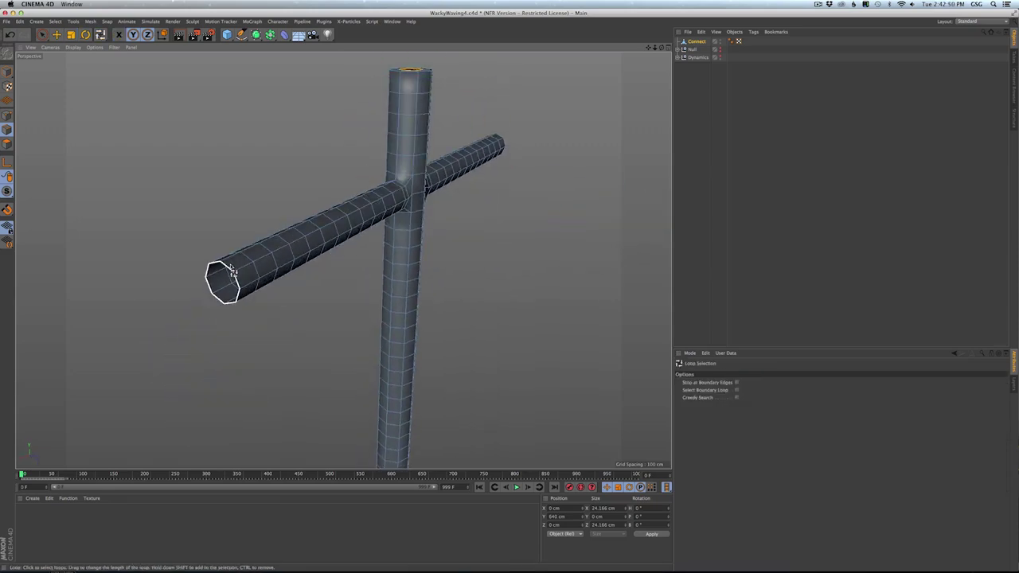
pyautogui.click(231, 275)
pyautogui.keyDown('alt'); pyautogui.moveTo(230, 275); pyautogui.dragTo(252, 239); pyautogui.keyUp('alt')
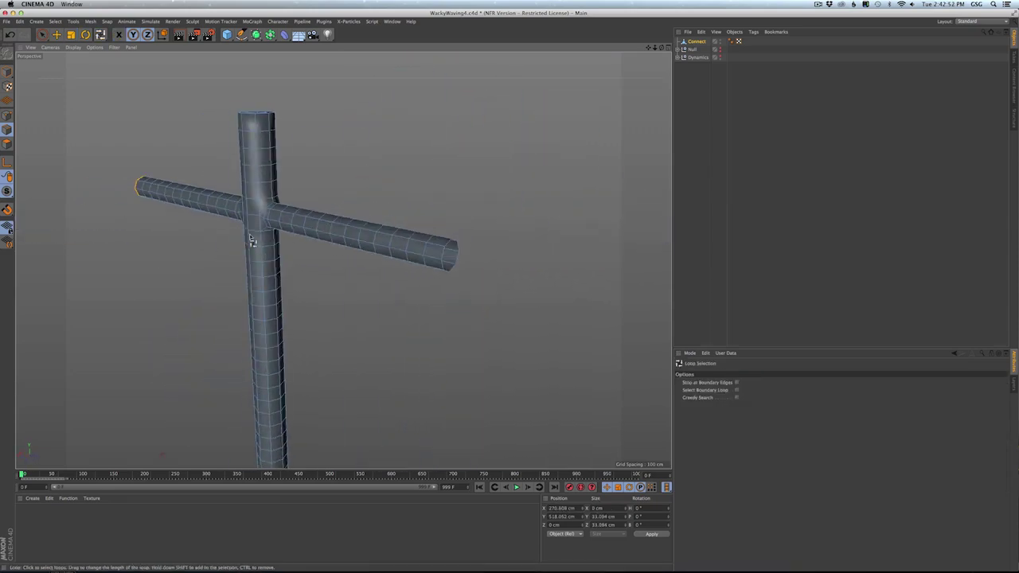
pyautogui.keyDown('shift'); pyautogui.click(450, 253); pyautogui.keyUp('shift')
pyautogui.press('d')
pyautogui.moveTo(430, 296); pyautogui.dragTo(423, 297)
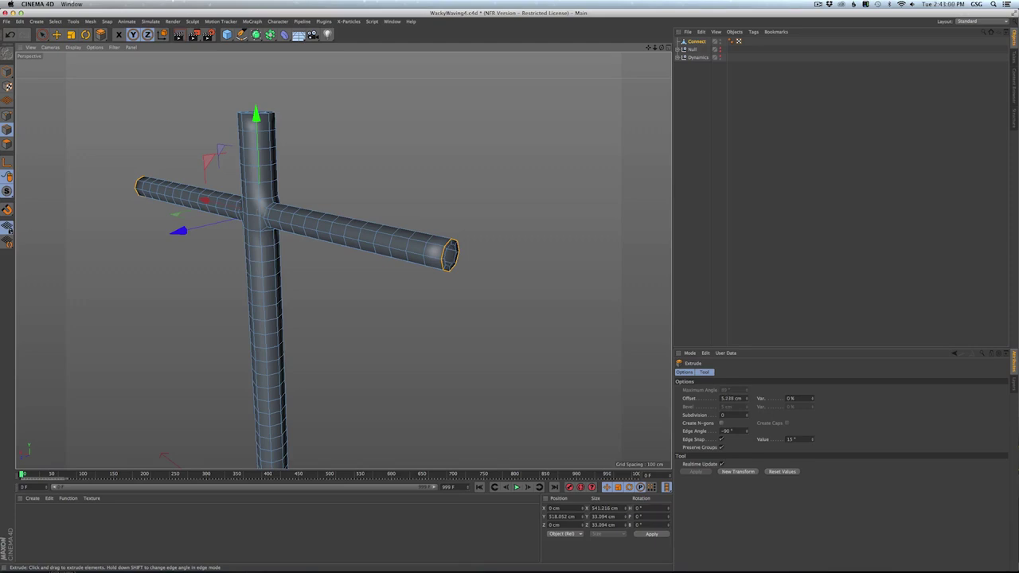
pyautogui.keyDown('alt'); pyautogui.moveTo(305, 223); pyautogui.dragTo(386, 227); pyautogui.keyUp('alt')
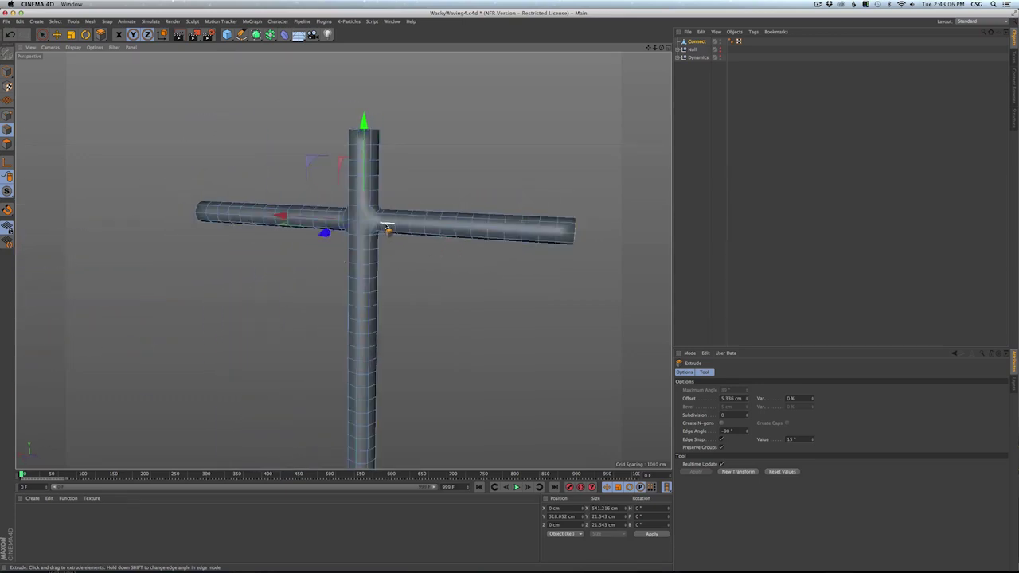
pyautogui.moveTo(386, 227)
pyautogui.keyDown('alt'); pyautogui.mouseDown()
pyautogui.moveTo(414, 230)
pyautogui.moveTo(399, 241)
pyautogui.mouseUp(); pyautogui.keyUp('alt')
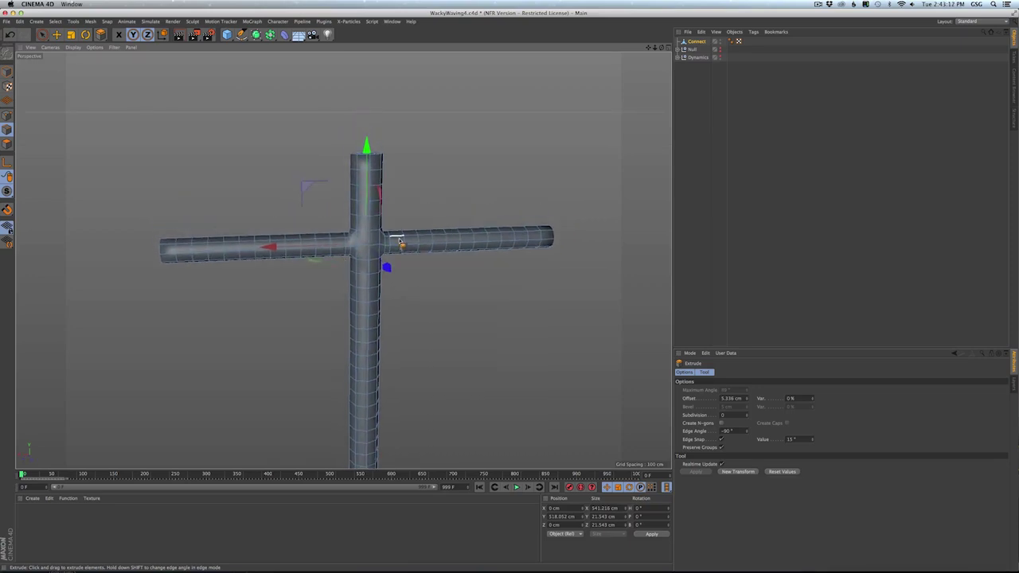
# - Return to Model mode and delete the backup Null containing the original sweeps
pyautogui.click(7, 72)
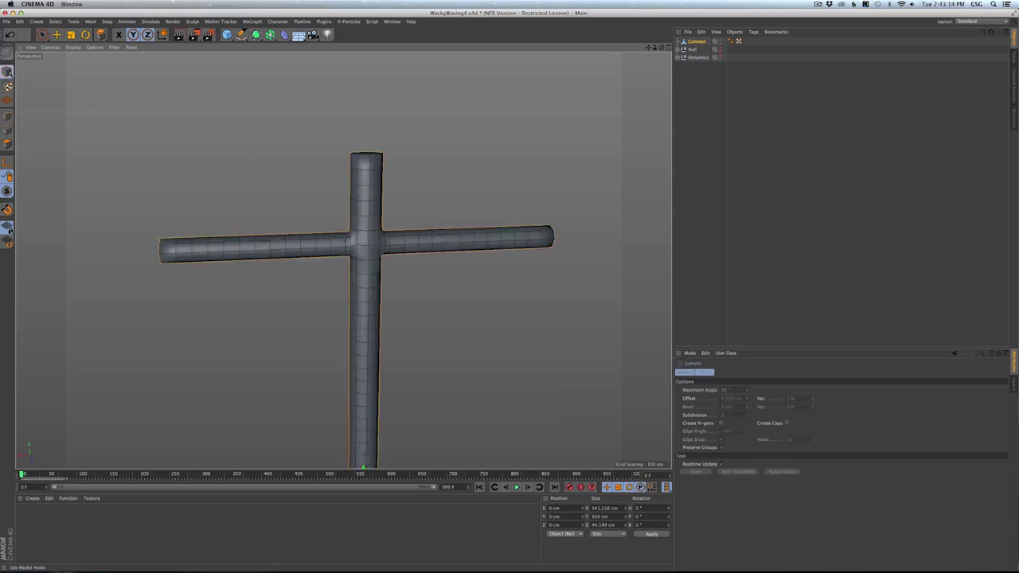
pyautogui.click(692, 49)
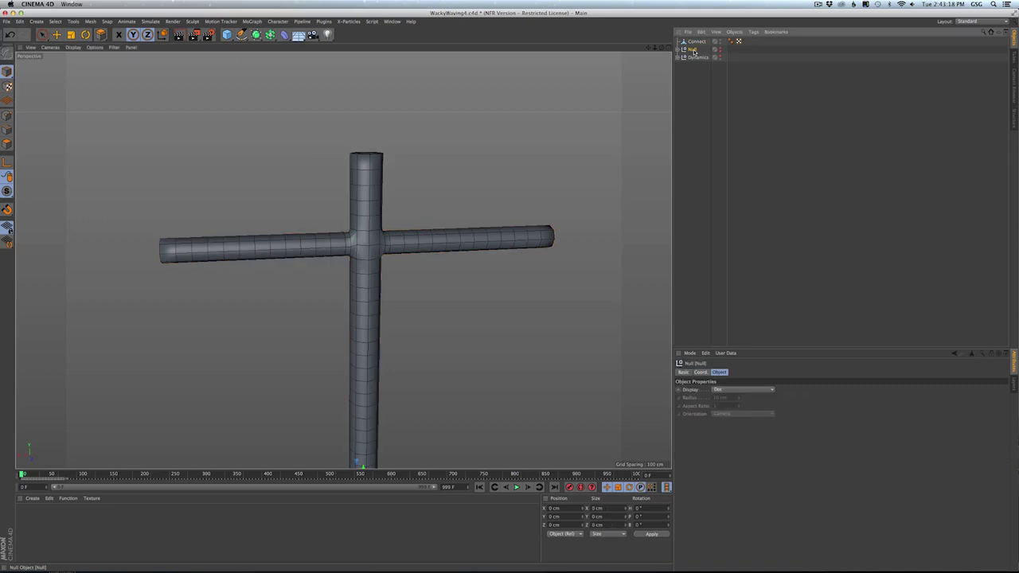
pyautogui.press('Delete')
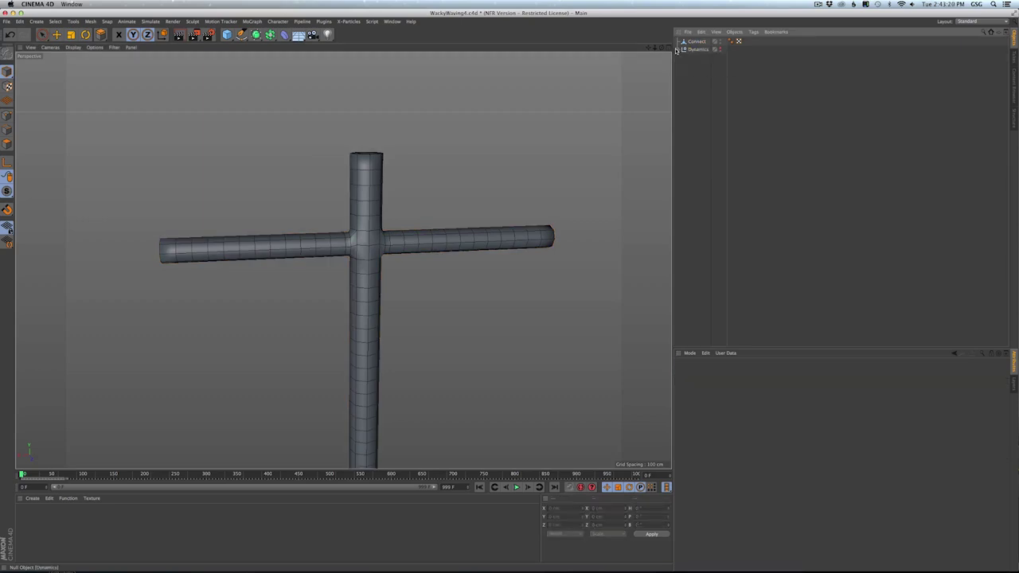
# - Expand the Dynamics group, toggle its visibility, and rename the Connect object as Mesh
pyautogui.click(678, 50)
pyautogui.click(730, 48)
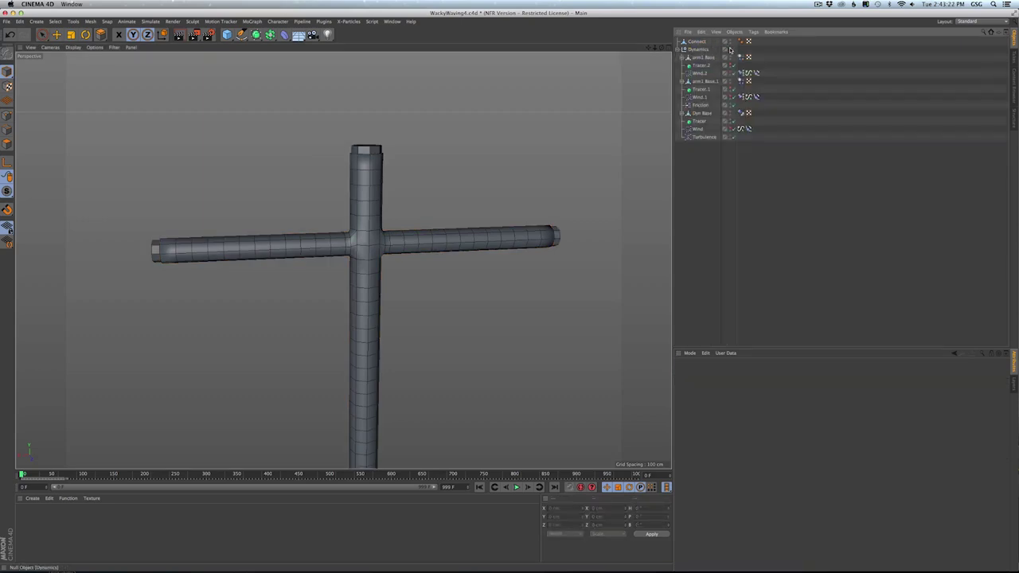
pyautogui.click(697, 42)
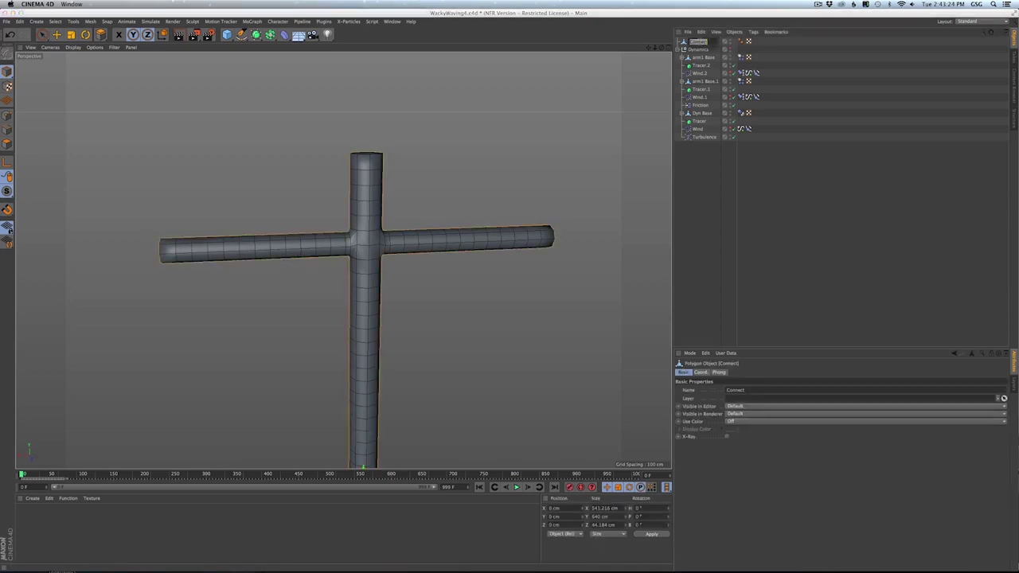
pyautogui.press('Return')
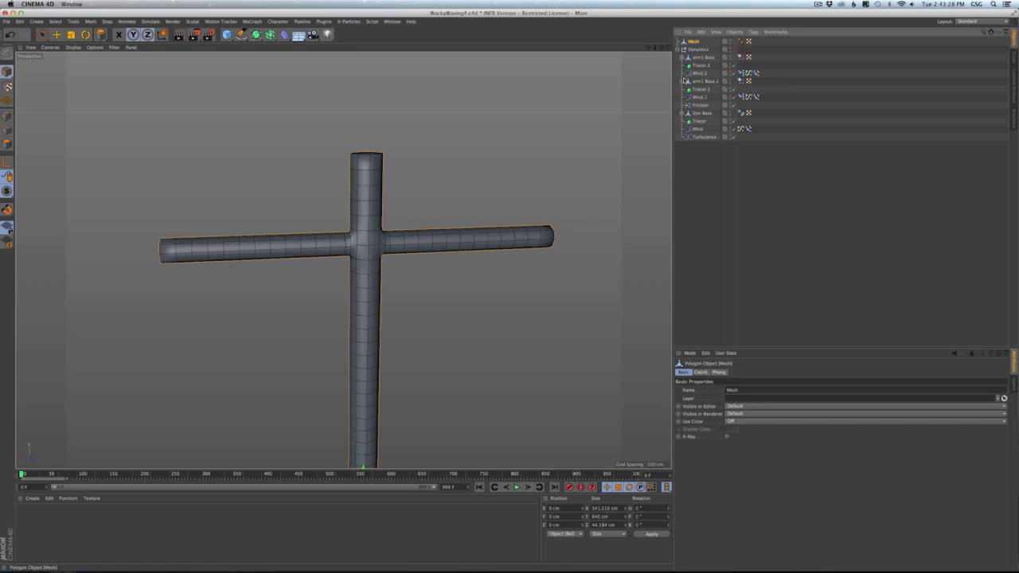
# - Fully expand the arm1 Base, arm1 Base.1 and Dyn Base hierarchies inside the Dynamics group
pyautogui.keyDown('alt'); pyautogui.moveTo(512, 193); pyautogui.dragTo(387, 201); pyautogui.keyUp('alt')
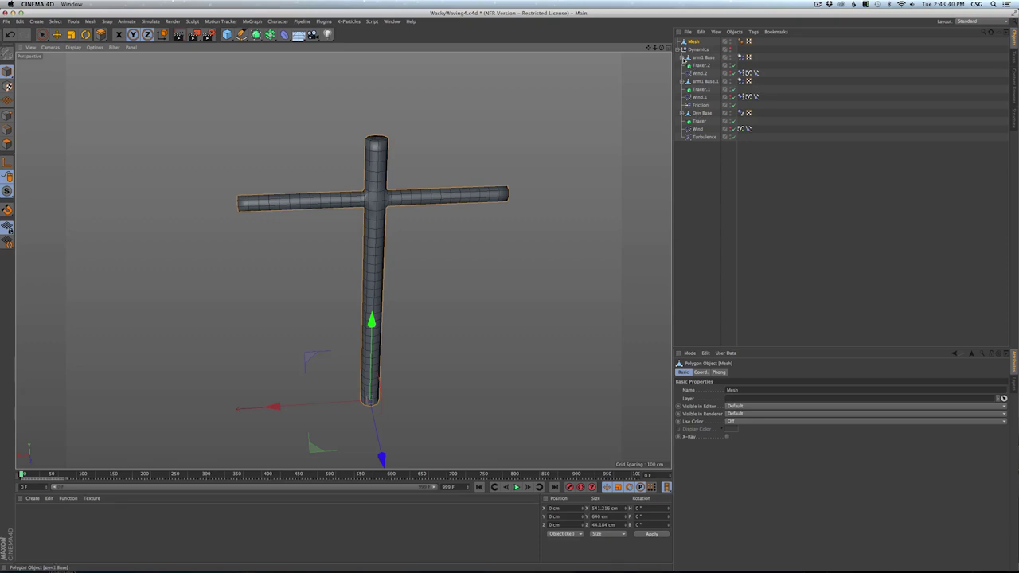
pyautogui.click(683, 58)
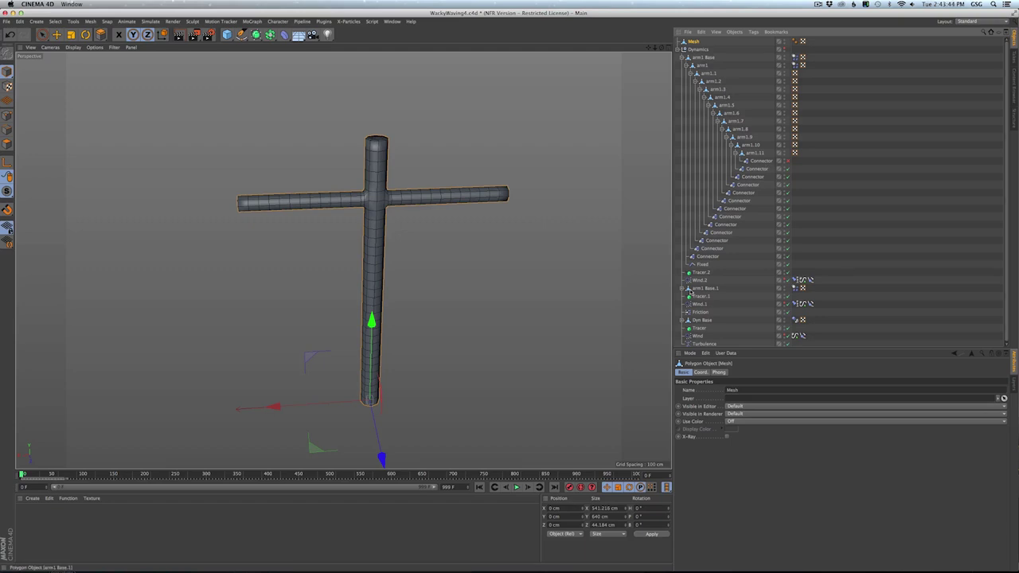
pyautogui.click(681, 289)
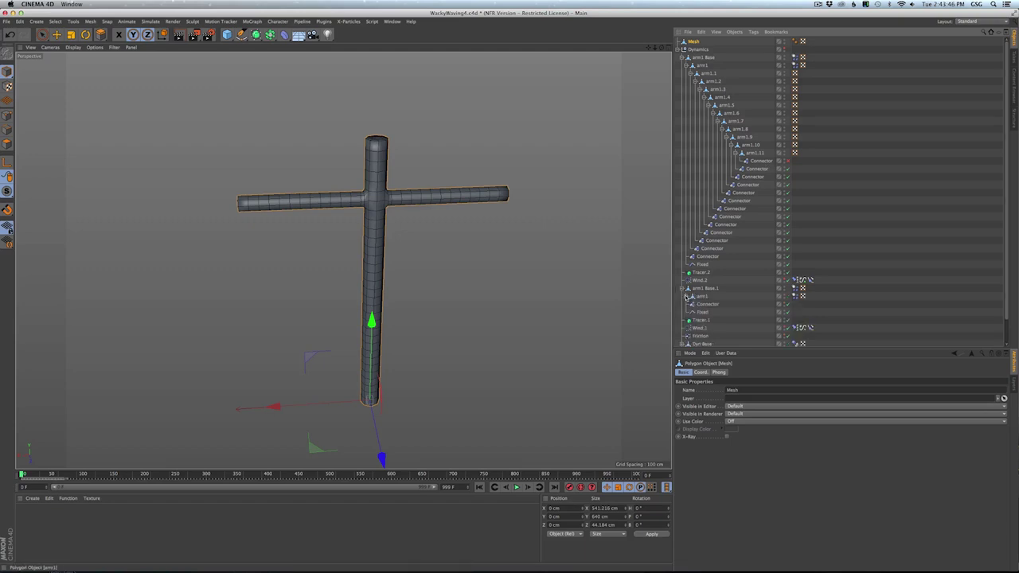
pyautogui.click(687, 296)
pyautogui.scroll(-5, 710, 271)
pyautogui.click(683, 318)
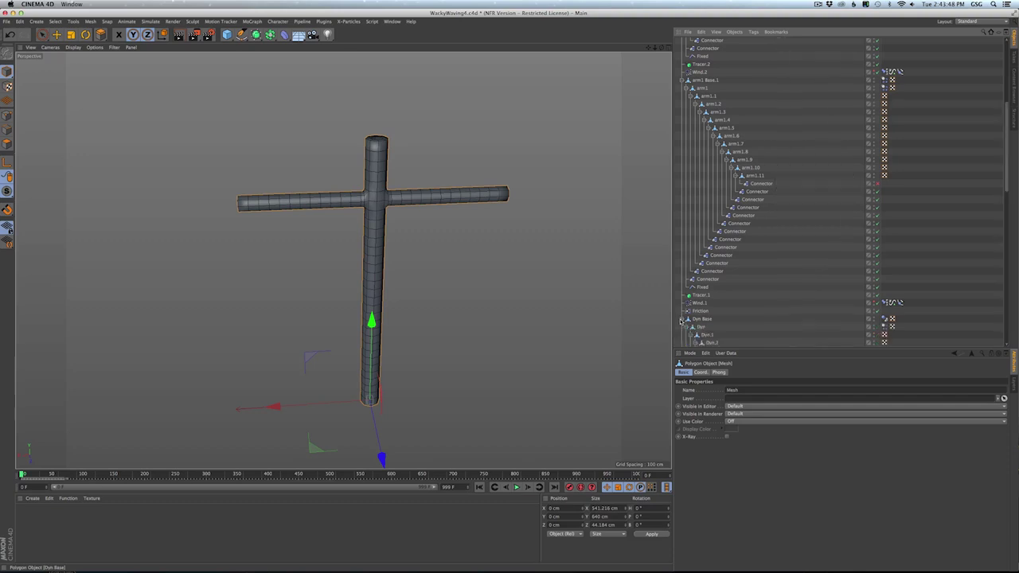
pyautogui.scroll(-5, 712, 305)
pyautogui.scroll(-3, 827, 303)
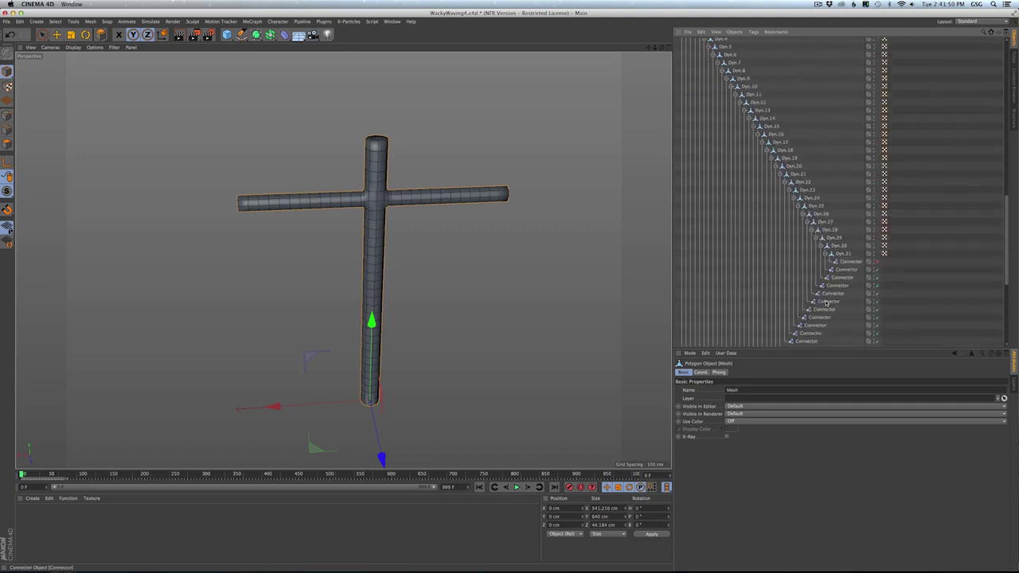
pyautogui.scroll(1, 836, 263)
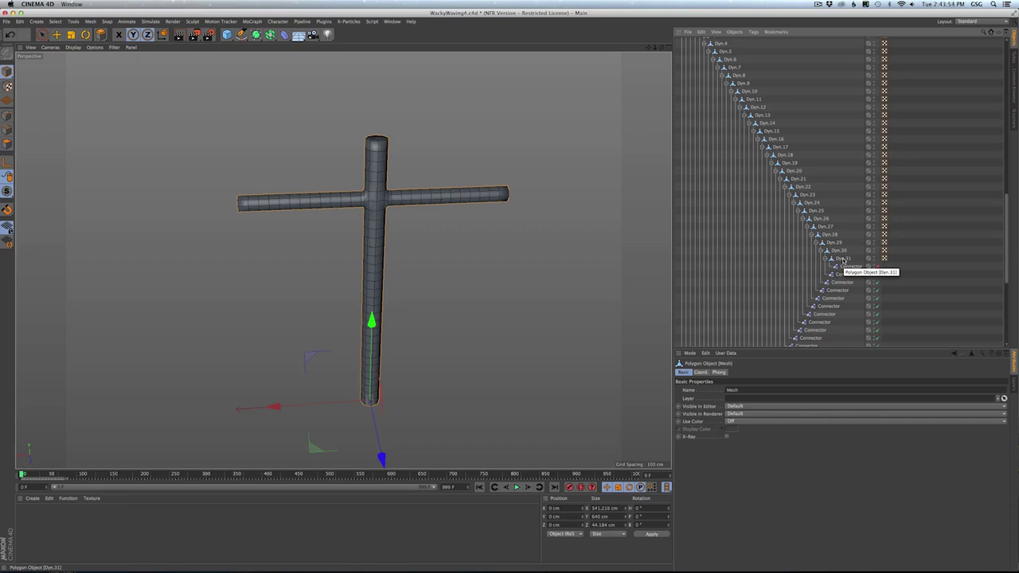
pyautogui.scroll(5, 842, 261)
pyautogui.scroll(5, 769, 145)
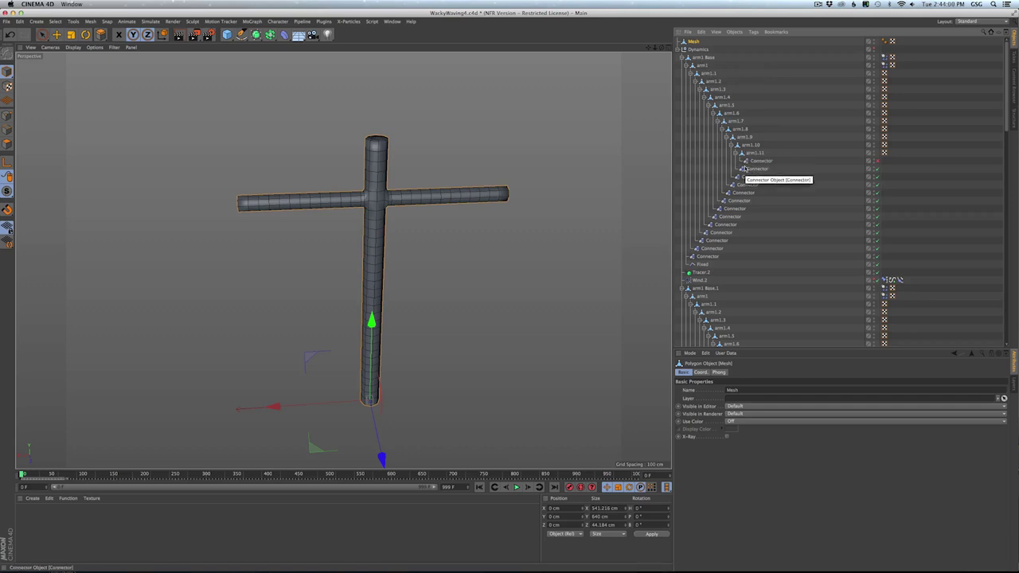
# - Select every polygon object in the scene by object type, including Mesh and all the arm and Dyn segments
pyautogui.click(999, 32)
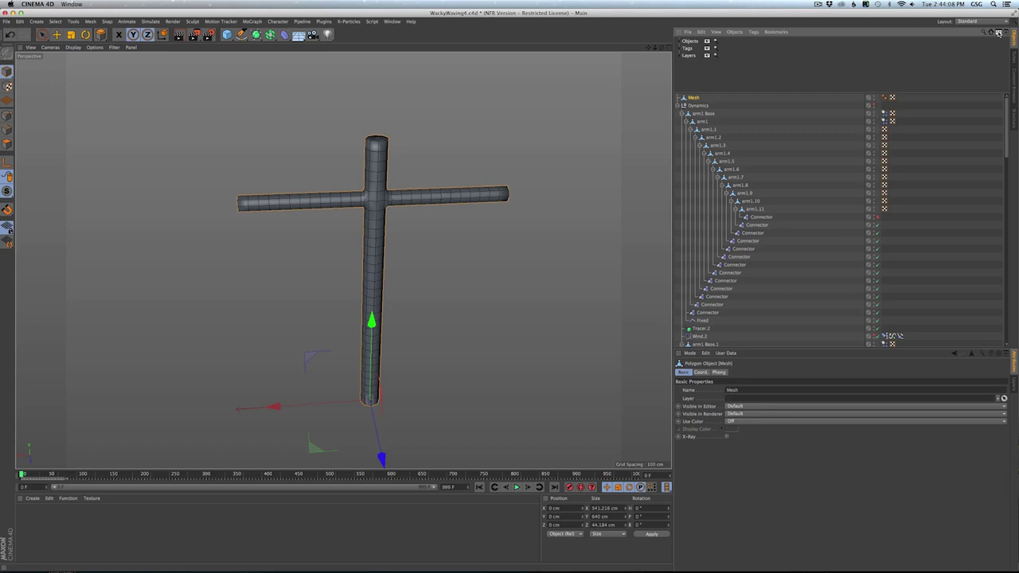
pyautogui.click(680, 40)
pyautogui.scroll(-2, 716, 70)
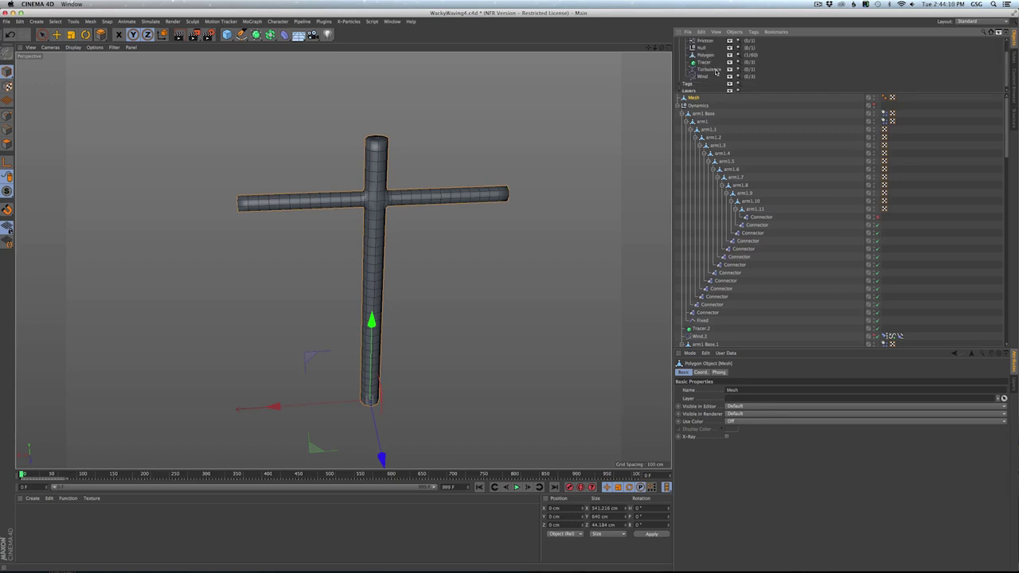
pyautogui.scroll(1, 710, 69)
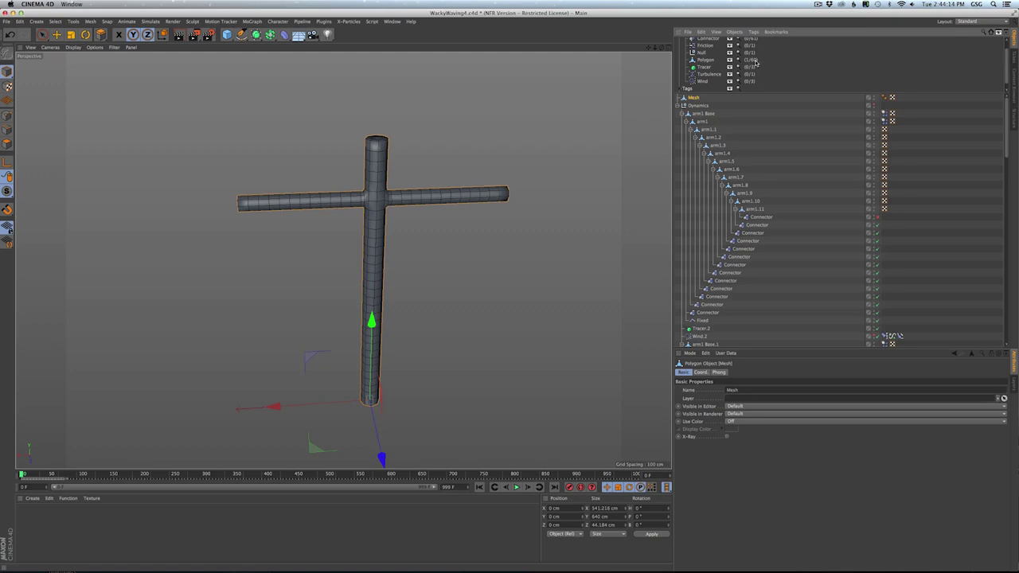
pyautogui.click(693, 59)
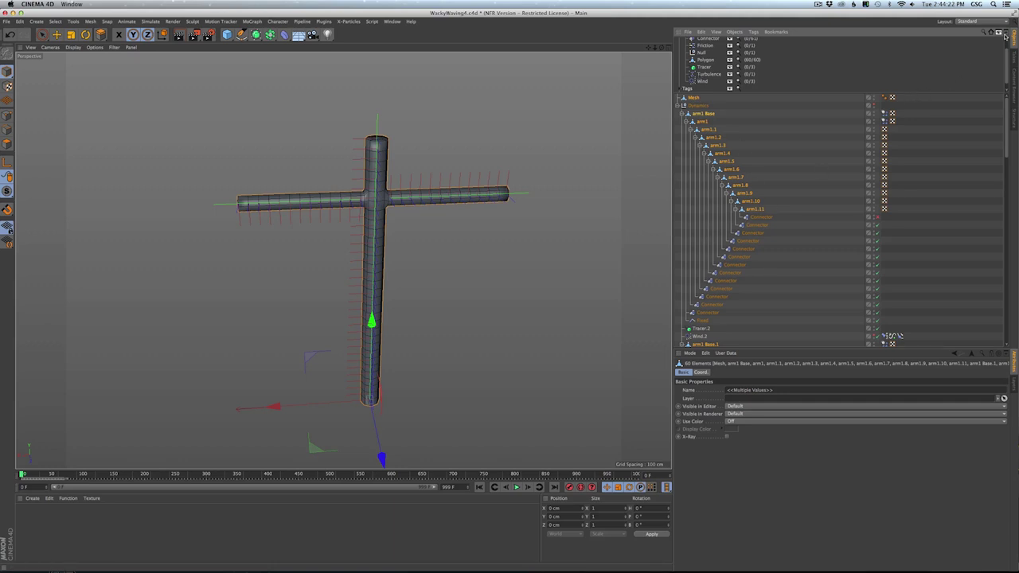
pyautogui.scroll(-10, 812, 160)
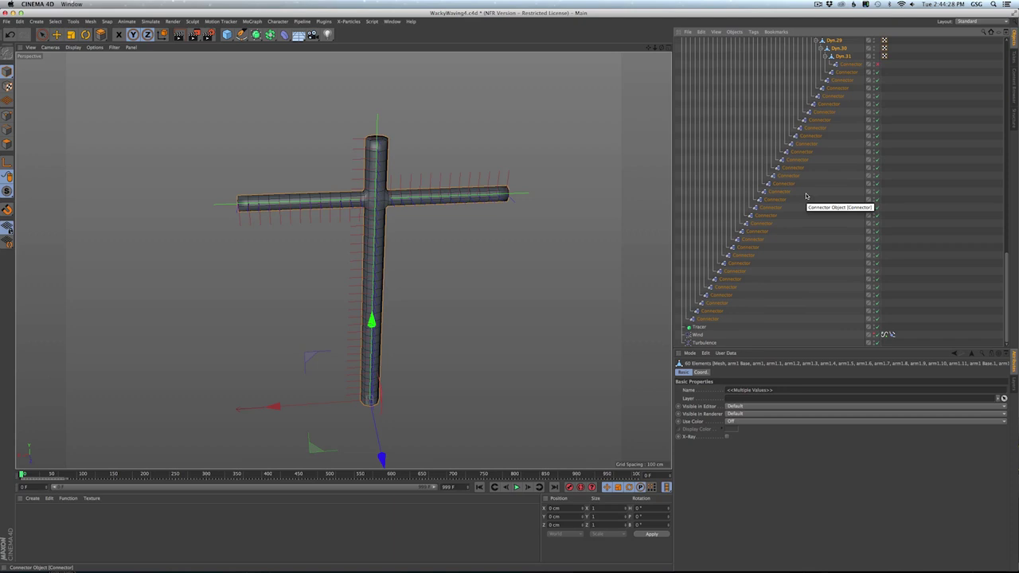
pyautogui.scroll(-5, 804, 195)
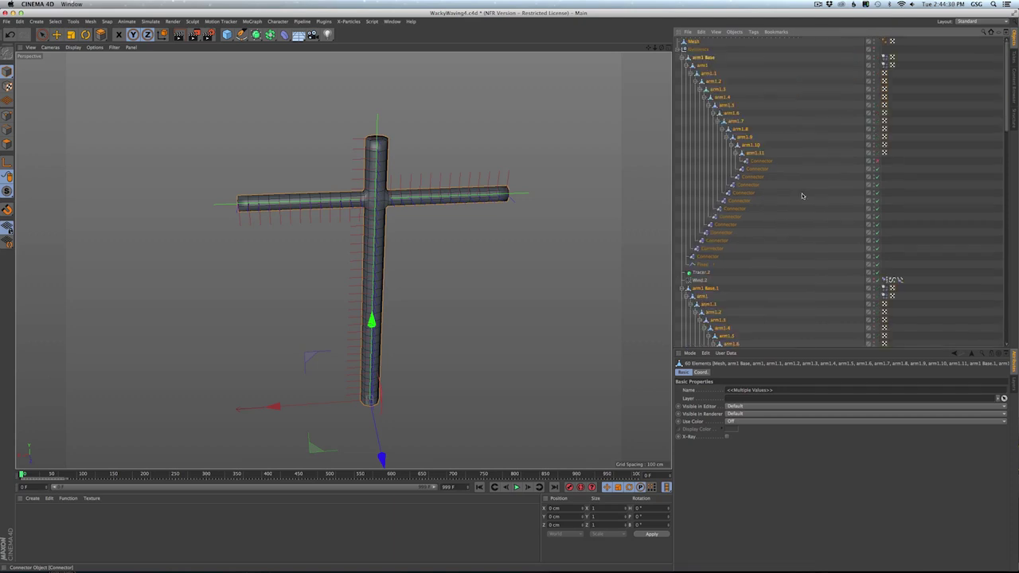
# - Bind Mesh to the selected arm and Dyn segments with the Character Bind command and check the Weight tag's joint list
pyautogui.click(277, 22)
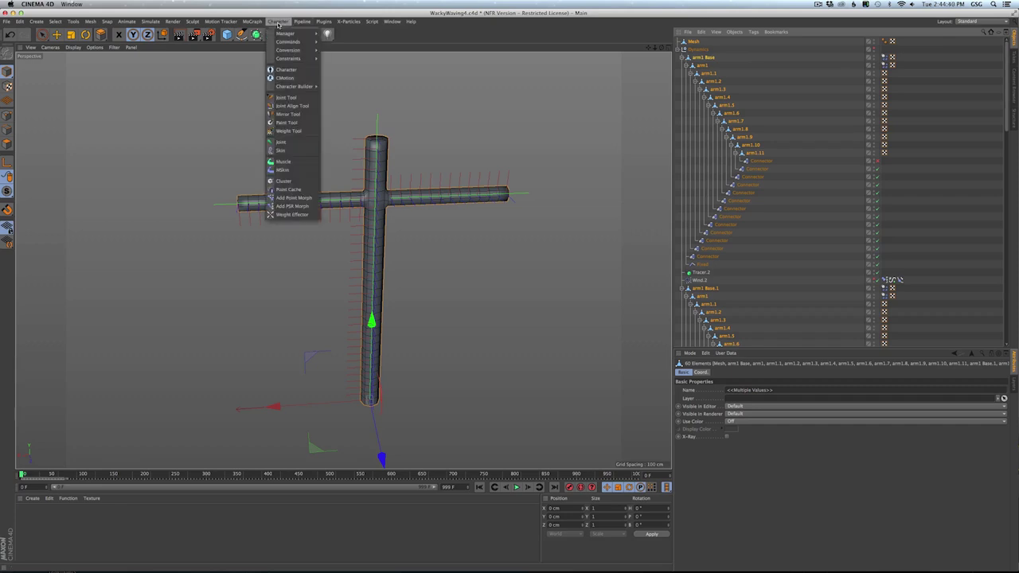
pyautogui.moveTo(289, 43)
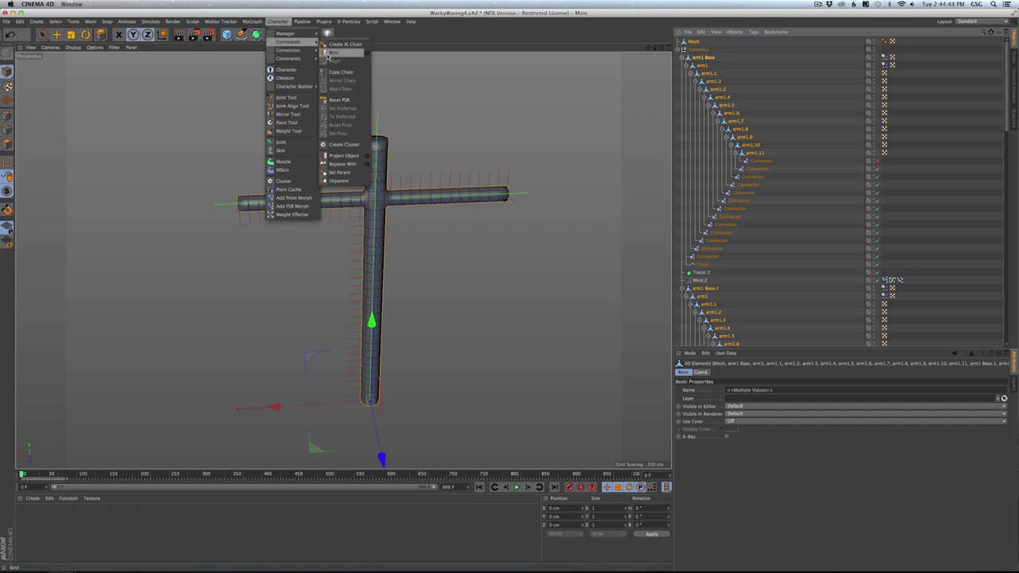
pyautogui.click(329, 52)
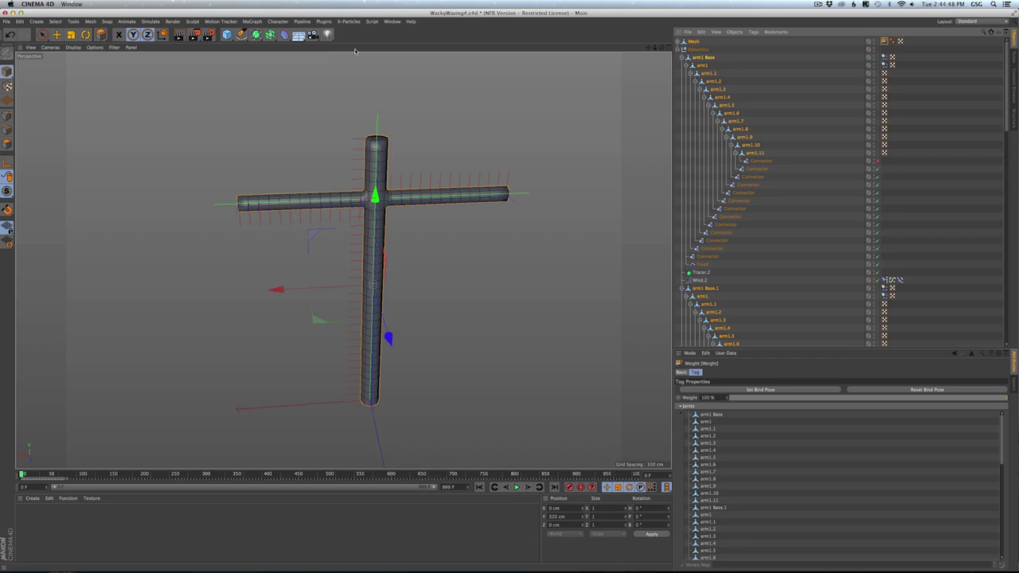
pyautogui.scroll(-10, 792, 476)
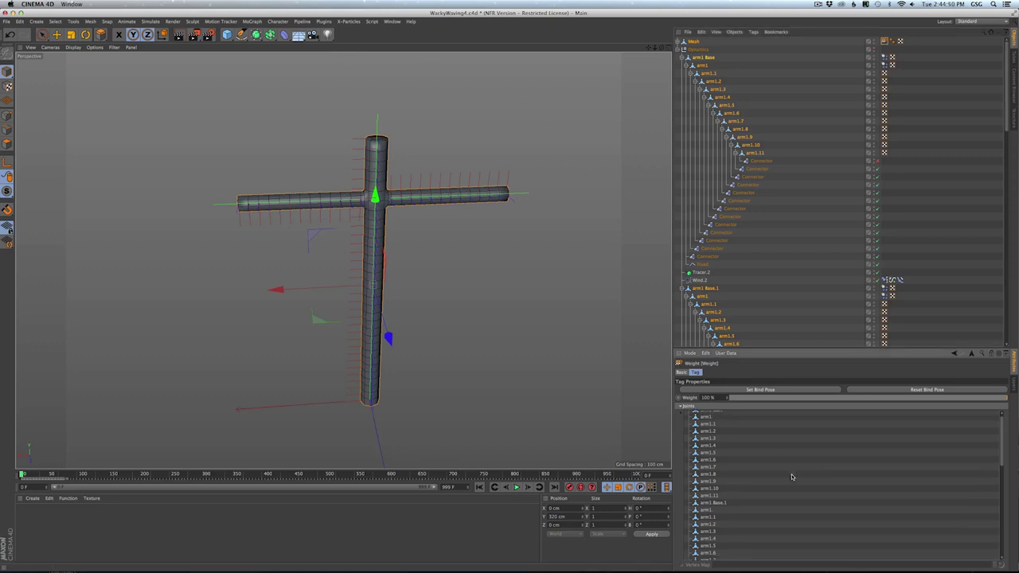
pyautogui.scroll(10, 792, 477)
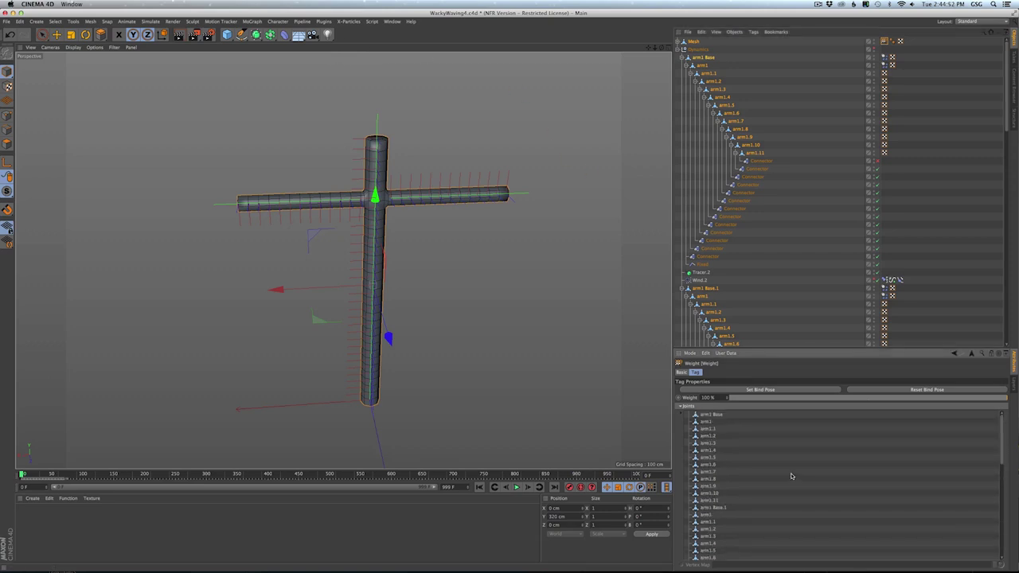
# - Inspect the Skin object under Mesh and play the simulation to check how the bound mesh deforms
pyautogui.click(678, 42)
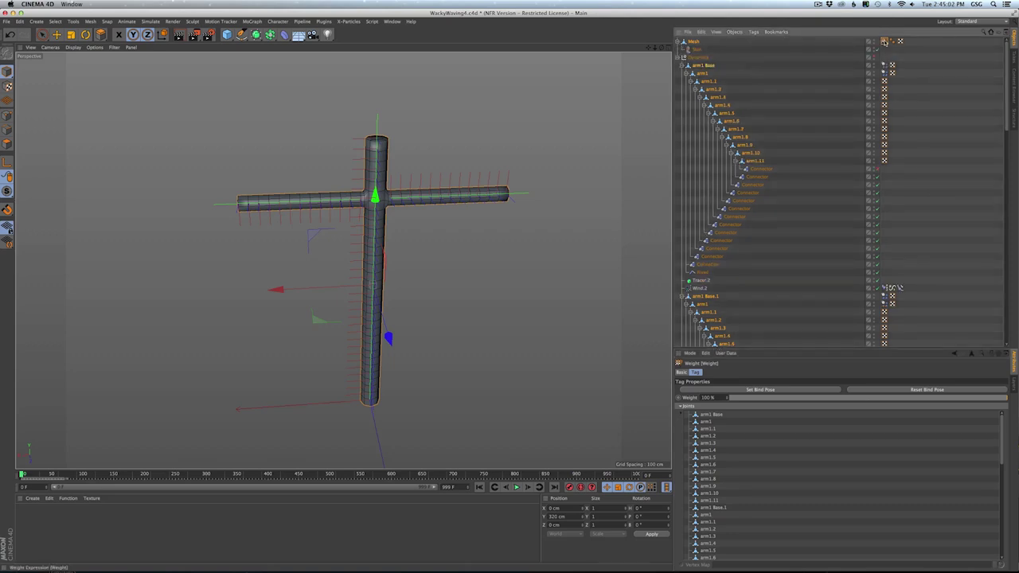
pyautogui.click(683, 50)
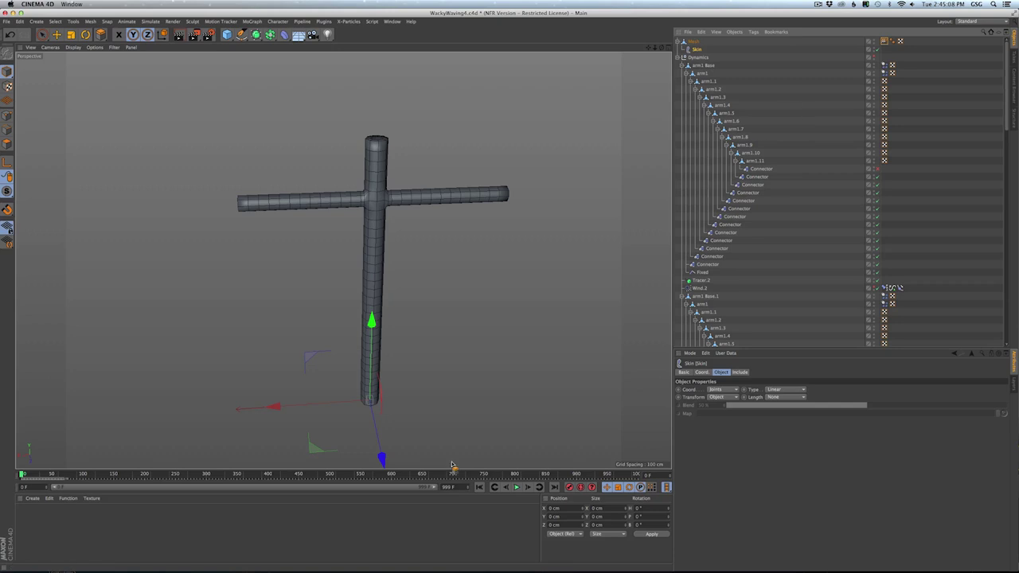
pyautogui.click(515, 487)
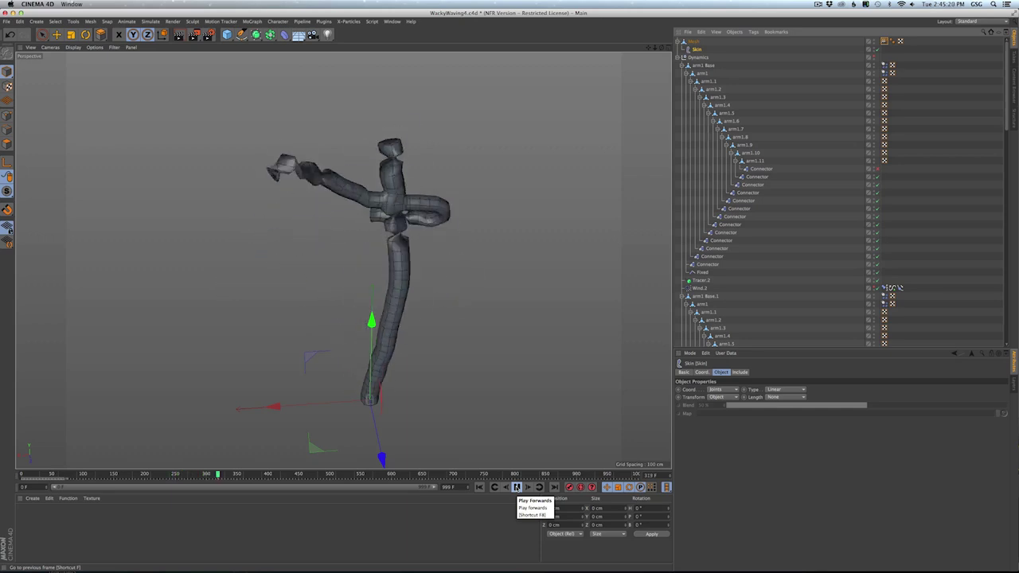
pyautogui.click(516, 488)
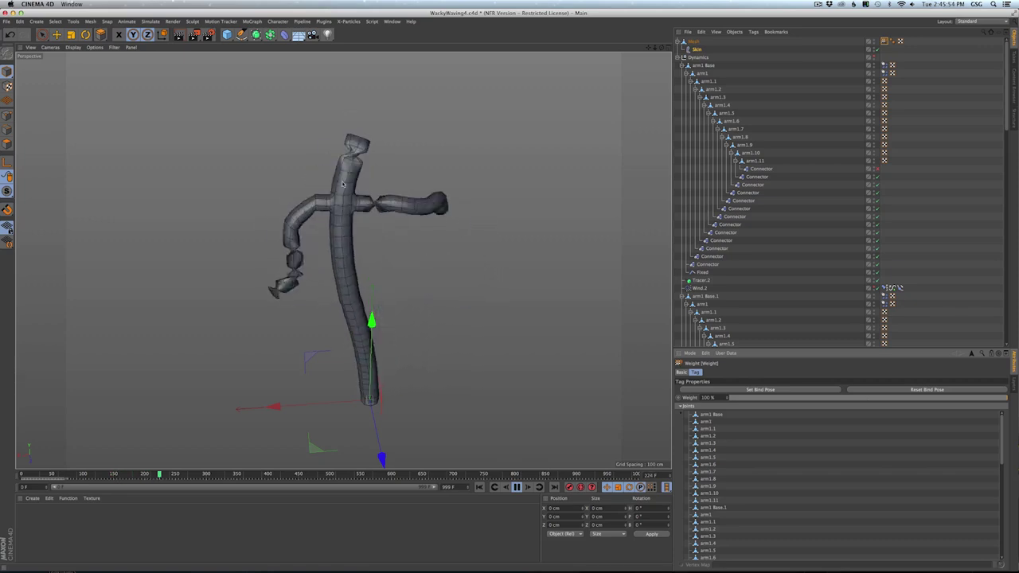
# - Inspect arm1 Base and its end Connector, and collapse the arm1 and Dyn segment chains
pyautogui.click(694, 66)
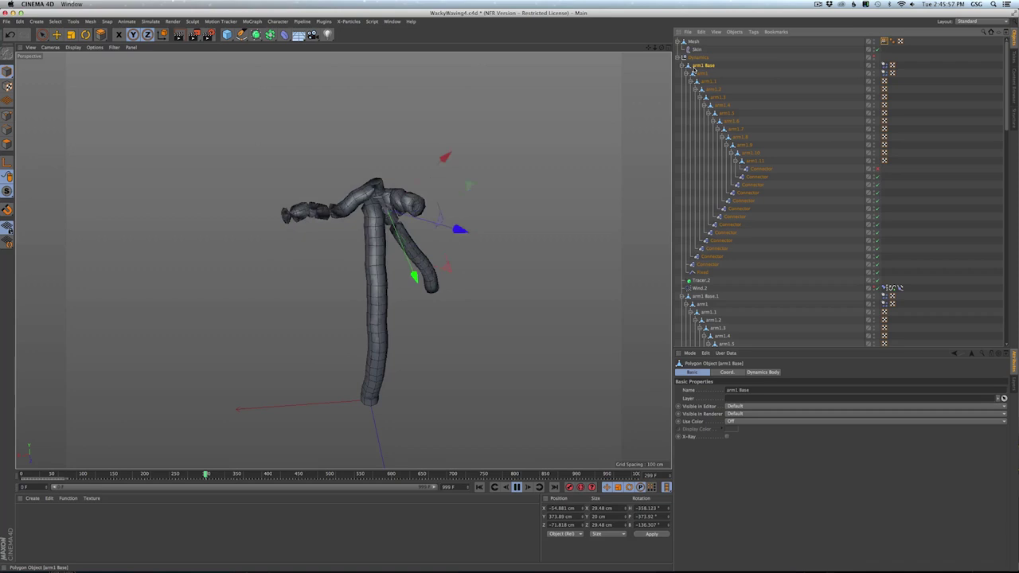
pyautogui.click(757, 171)
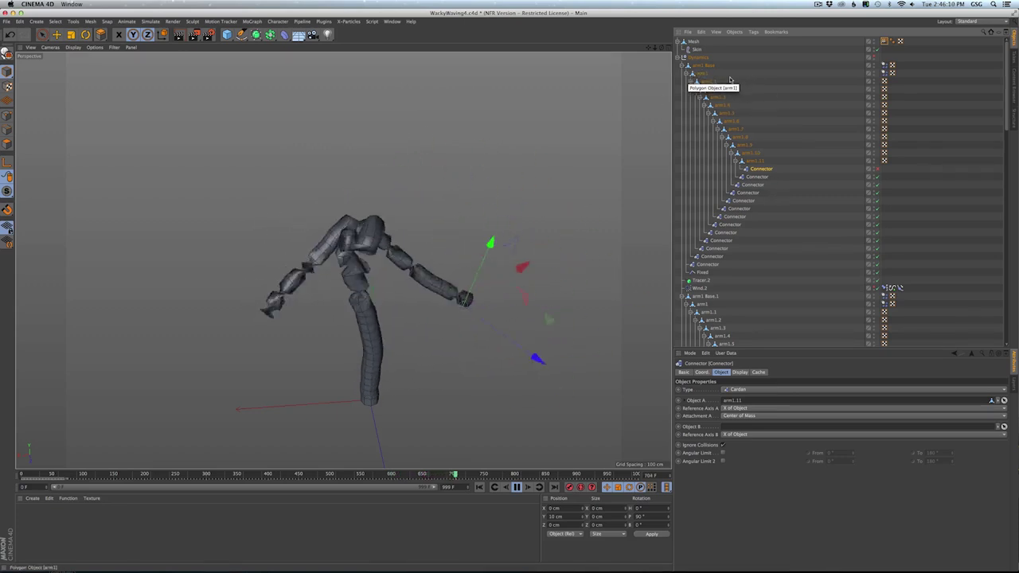
pyautogui.click(687, 73)
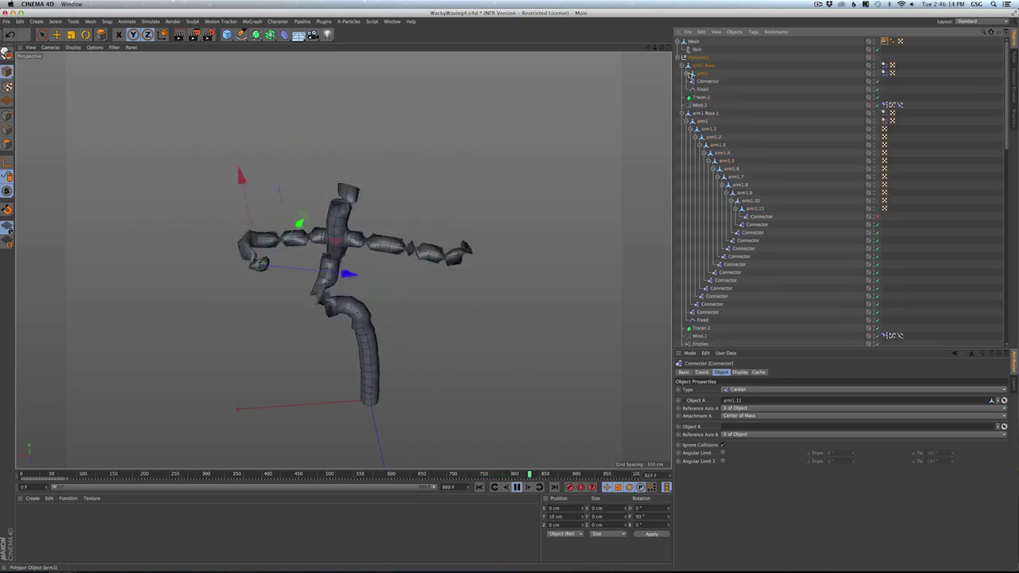
pyautogui.click(687, 121)
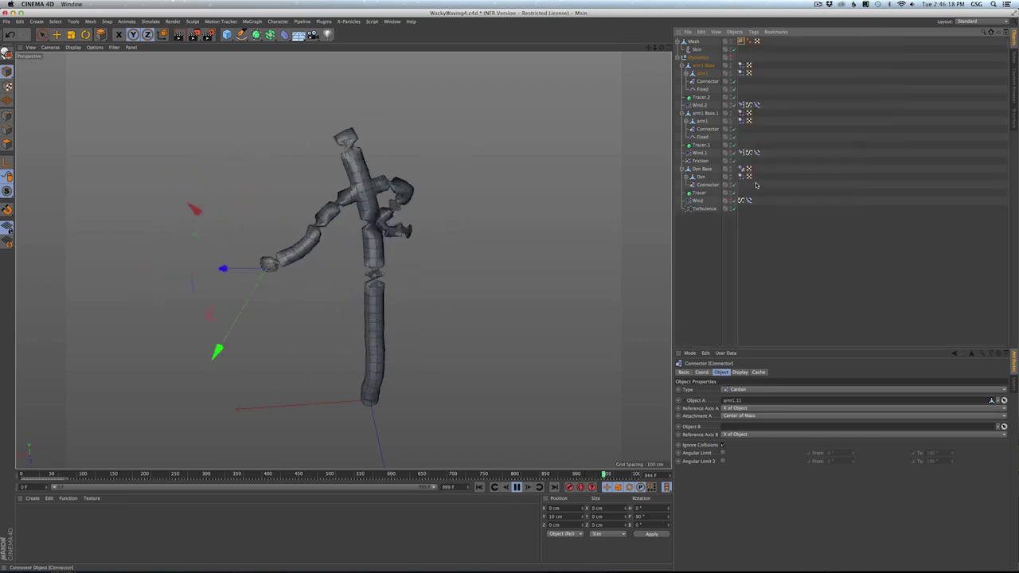
# - Set Angular Damping to 99% on the Dynamics Body tags of both arm1 objects and Dyn together
pyautogui.click(742, 73)
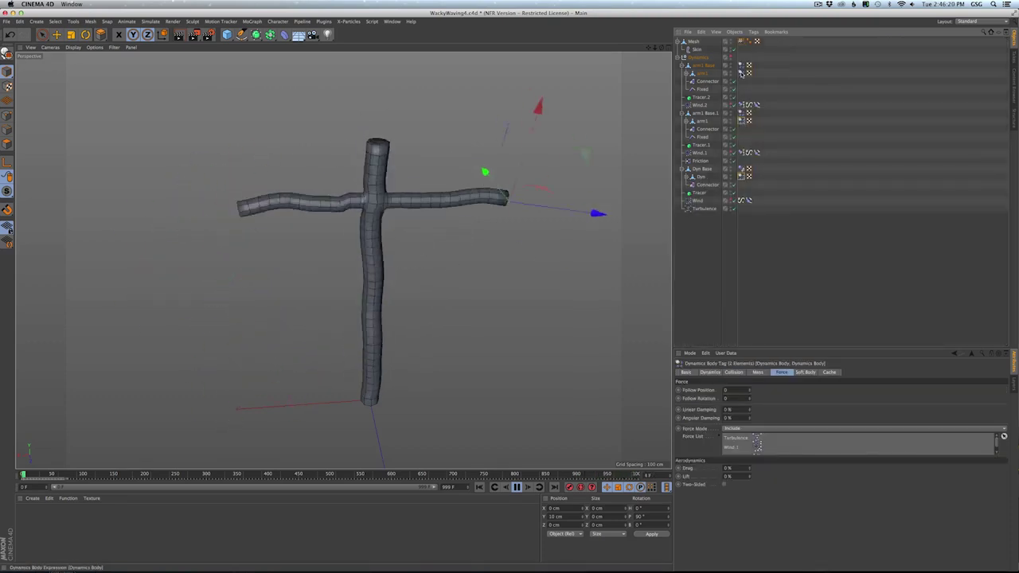
pyautogui.keyDown('shift'); pyautogui.click(742, 74); pyautogui.keyUp('shift')
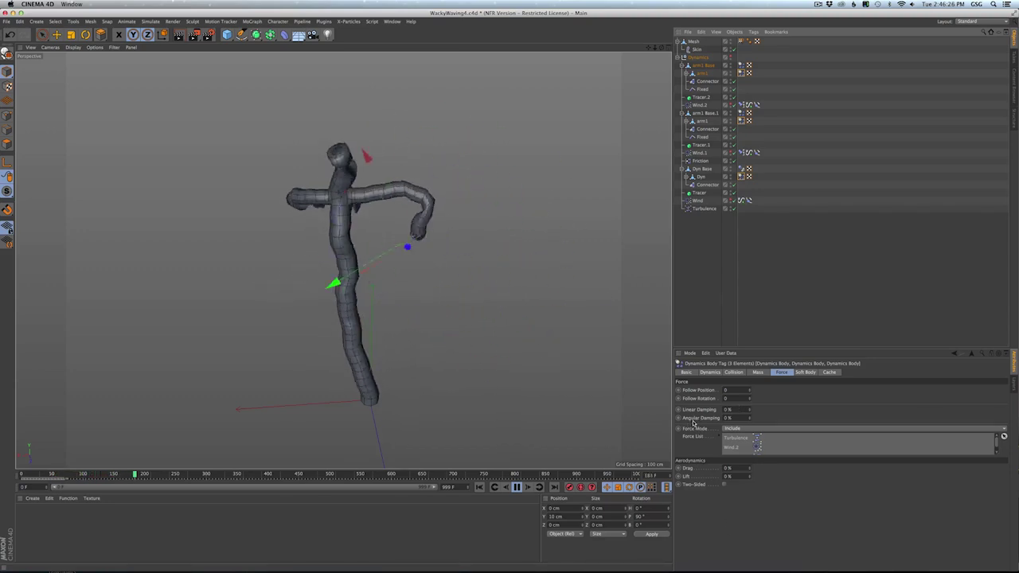
pyautogui.click(727, 418)
pyautogui.write('95')
pyautogui.press('Return')
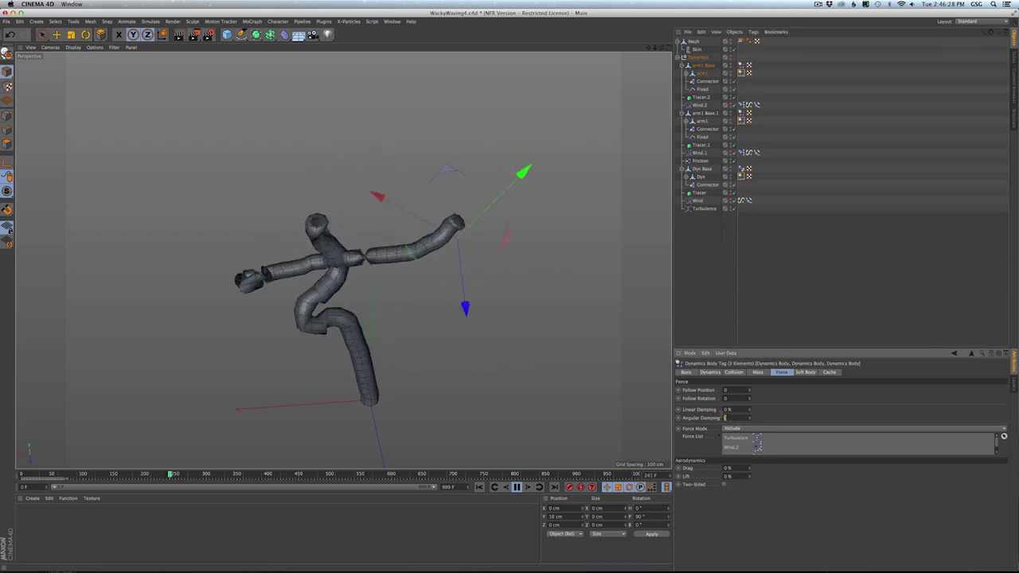
# - Restart the simulation and set Follow Rotation to 100 on the three selected Dynamics Body tags
pyautogui.click(479, 487)
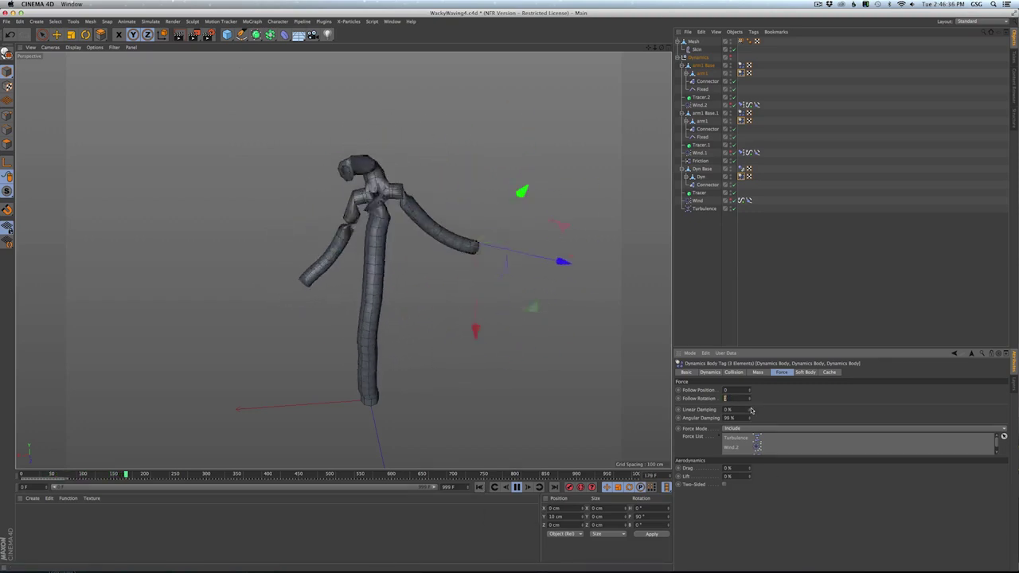
pyautogui.write('100')
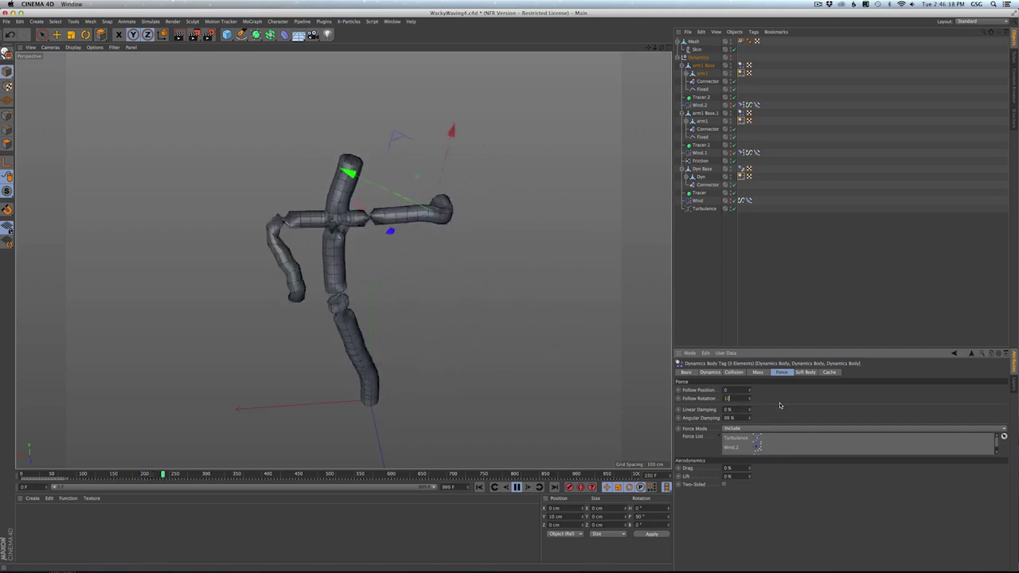
pyautogui.press('Return')
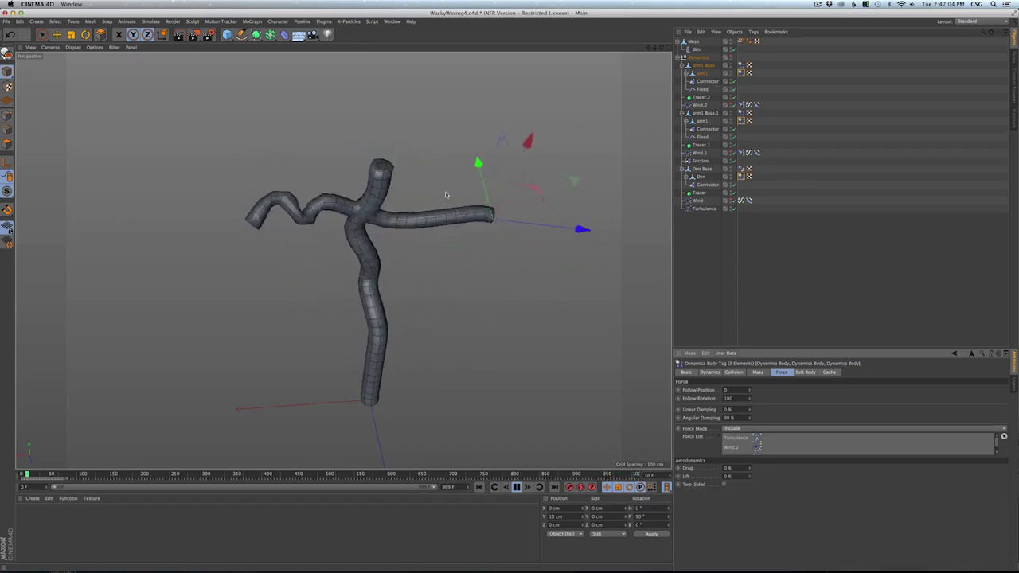
# - Add a Subdivision Surface and make Mesh its child to smooth the tube man
pyautogui.click(740, 163)
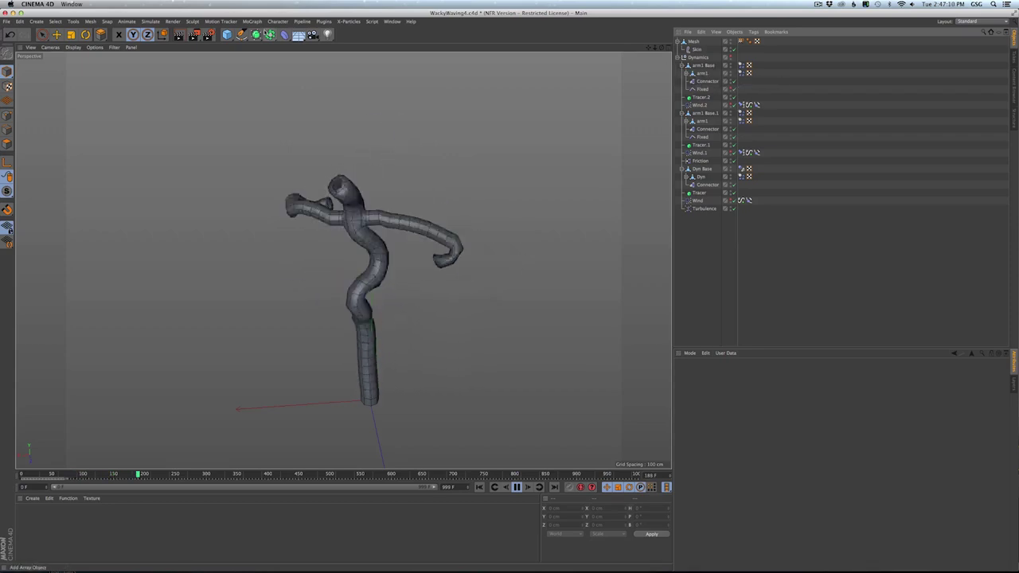
pyautogui.click(256, 35)
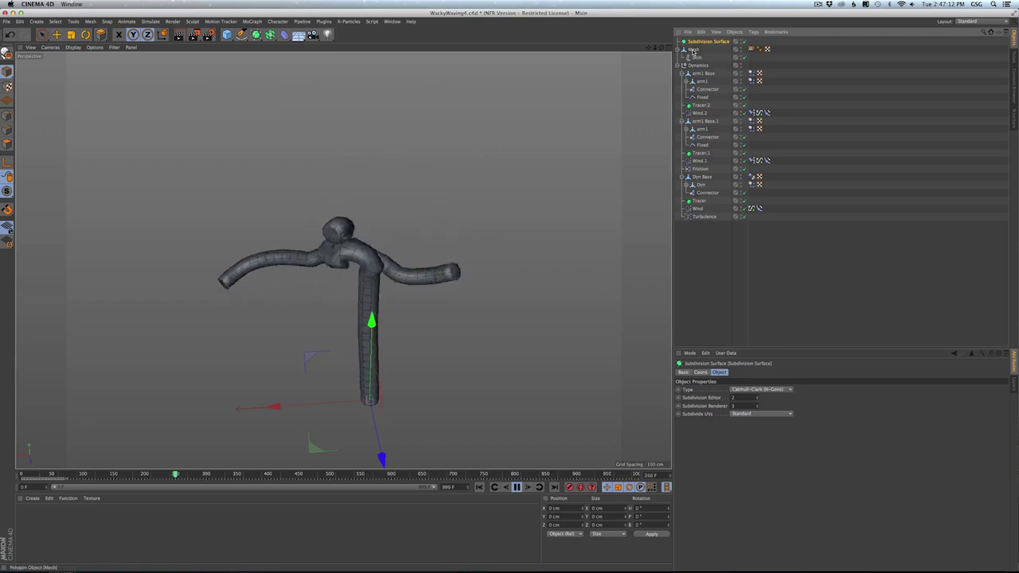
pyautogui.moveTo(693, 52); pyautogui.dragTo(698, 43)
# - Review the smoothed tube man's simulation with the Wind falloff, then stop it and return to the first frame
pyautogui.click(698, 208)
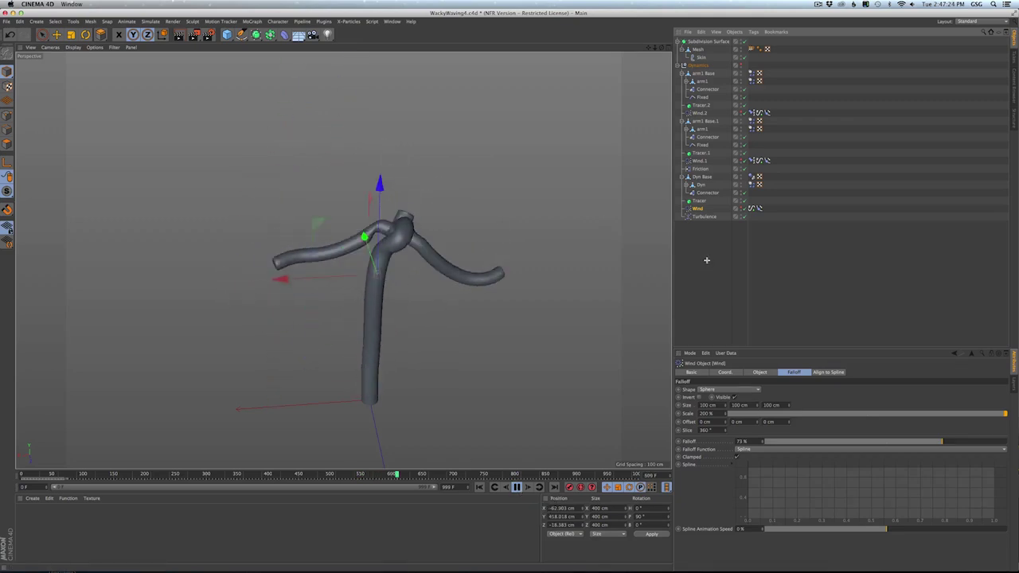
pyautogui.click(409, 234)
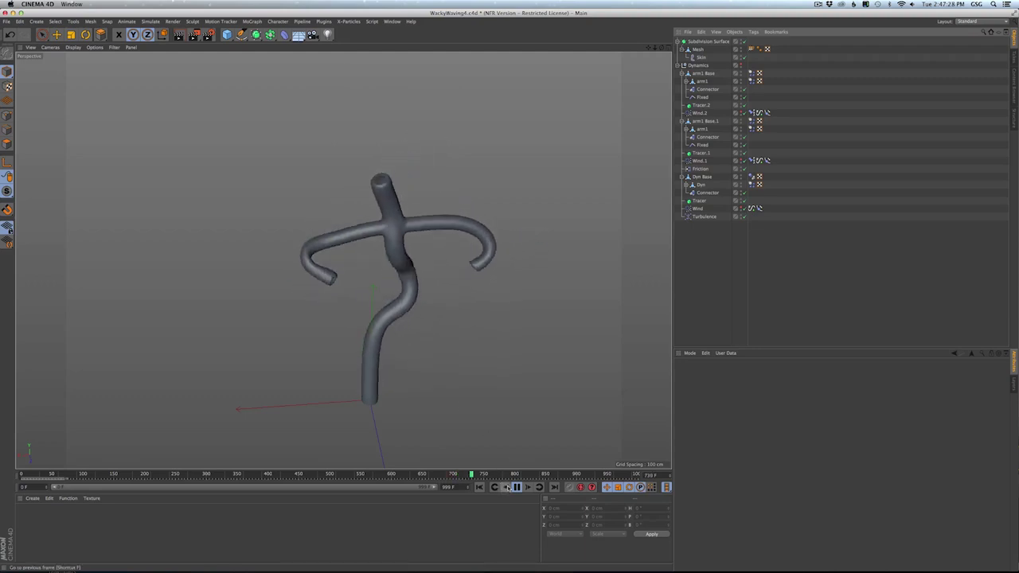
pyautogui.click(517, 488)
pyautogui.keyDown('alt'); pyautogui.moveTo(399, 227); pyautogui.dragTo(377, 213); pyautogui.keyUp('alt')
pyautogui.click(479, 487)
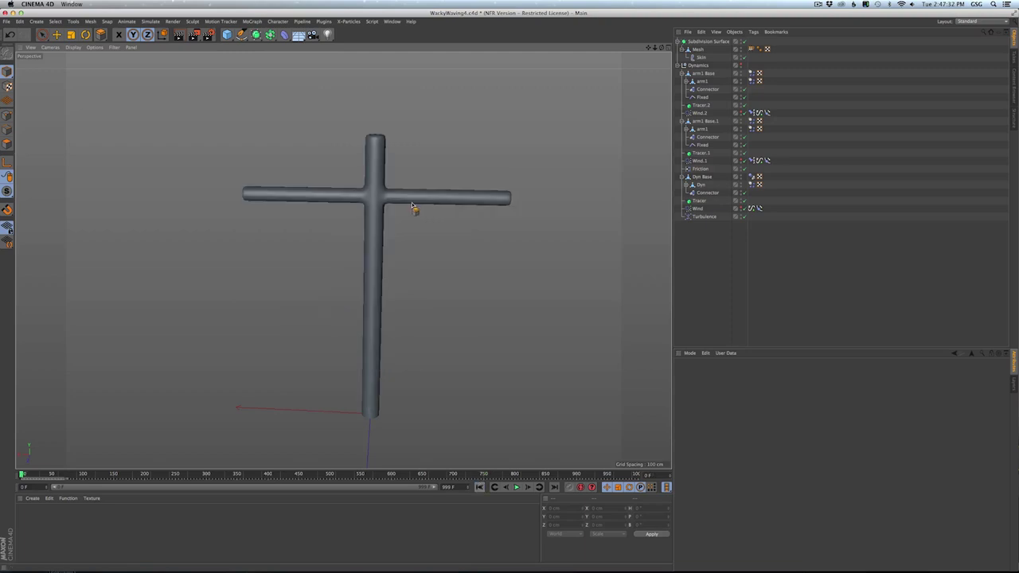
pyautogui.keyDown('alt'); pyautogui.moveTo(373, 175); pyautogui.dragTo(406, 227); pyautogui.keyUp('alt')
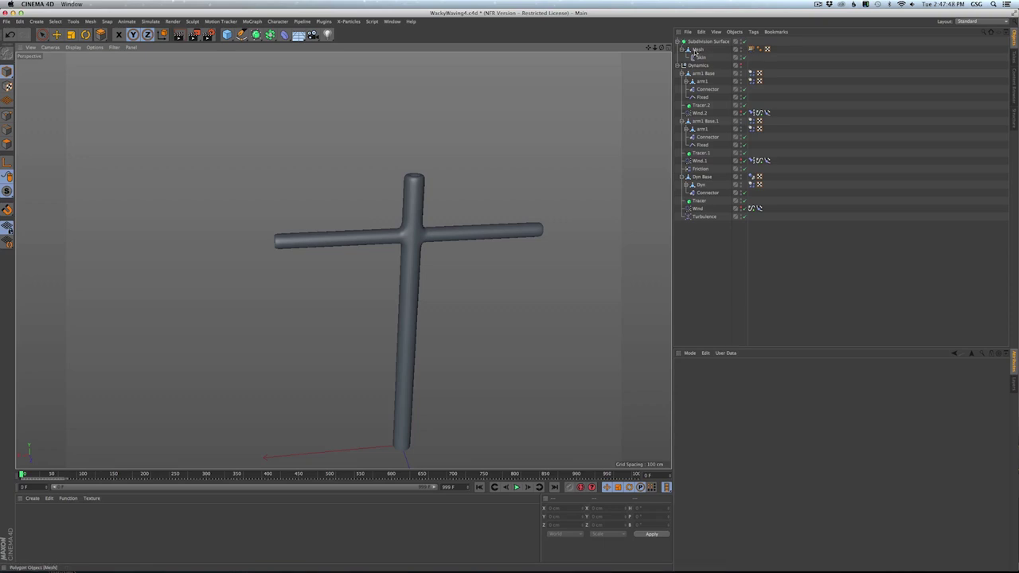
# - Open the Weights Manager for the Mesh's Weight tag and select the arm1 Base joint
pyautogui.click(698, 51)
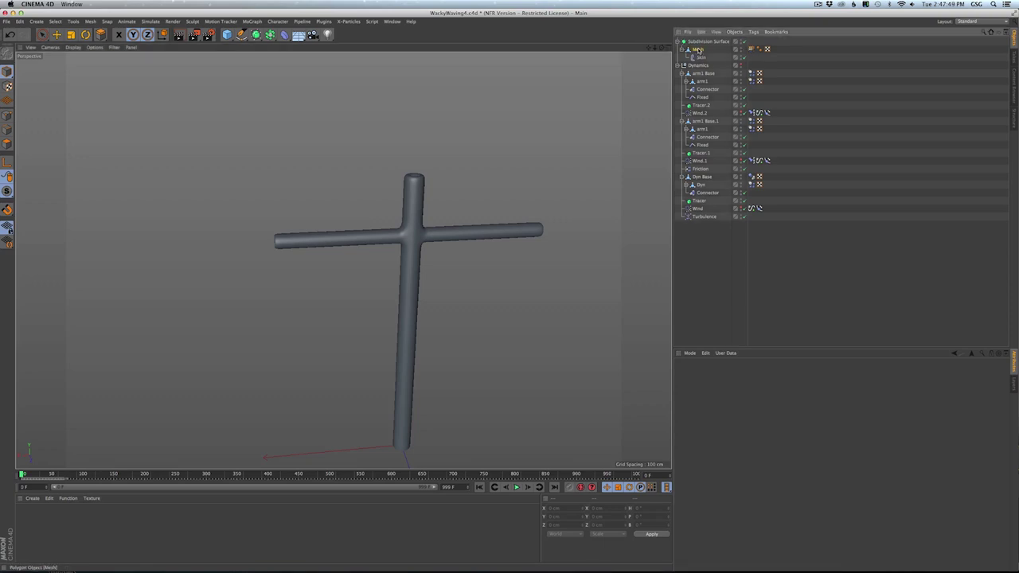
pyautogui.click(750, 49)
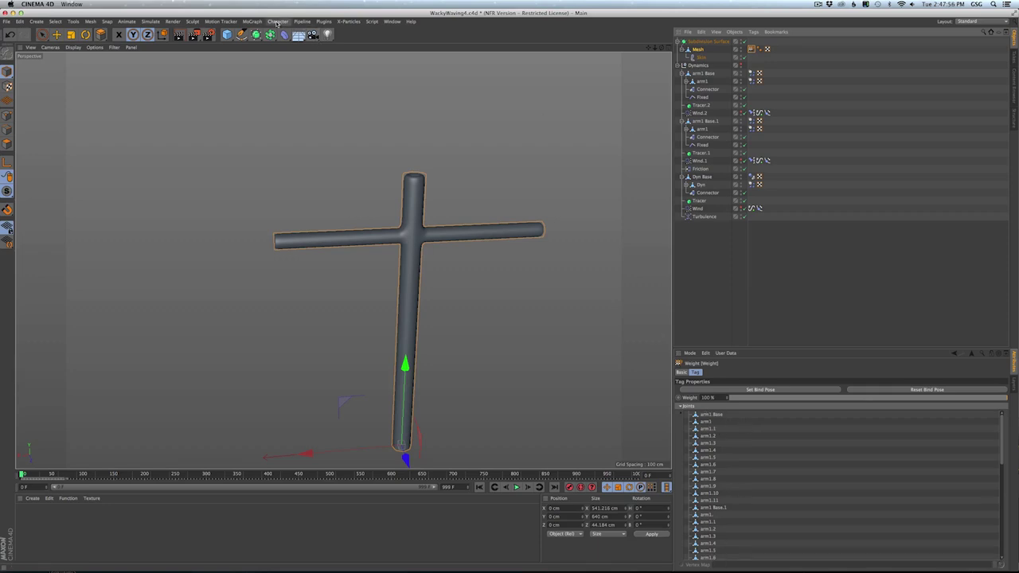
pyautogui.click(276, 21)
pyautogui.moveTo(299, 34)
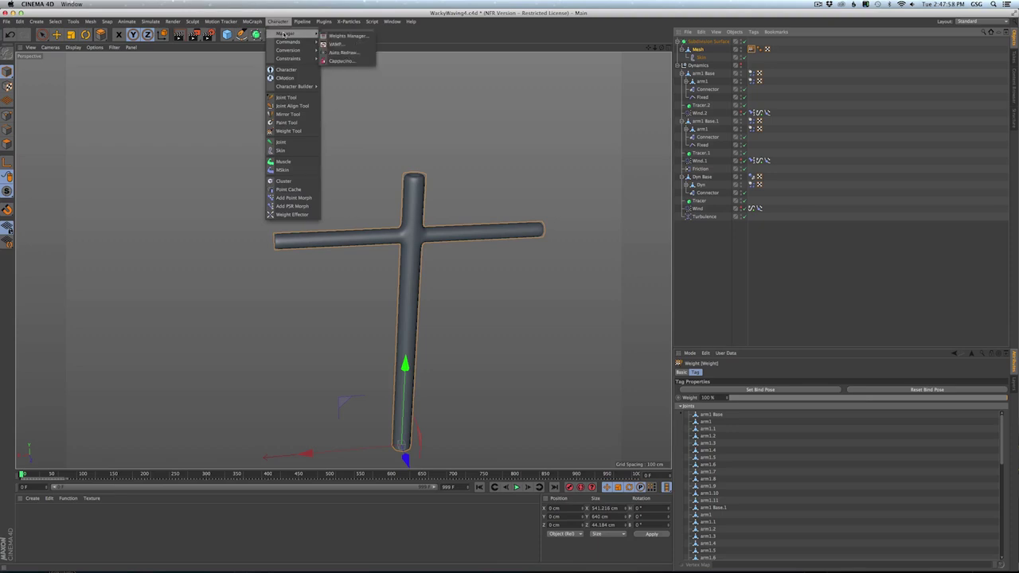
pyautogui.click(334, 34)
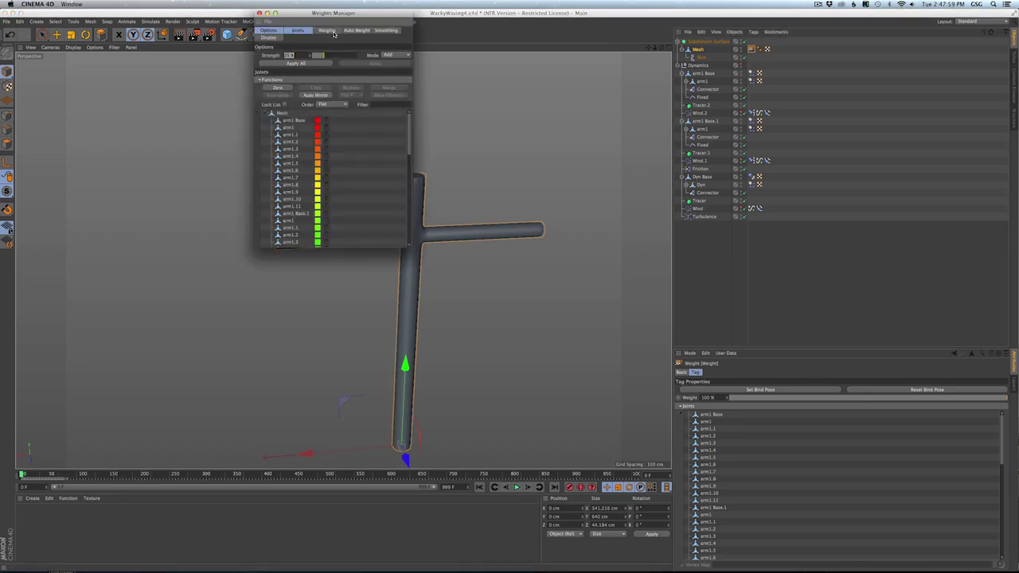
pyautogui.click(297, 122)
pyautogui.moveTo(353, 18); pyautogui.dragTo(292, 17)
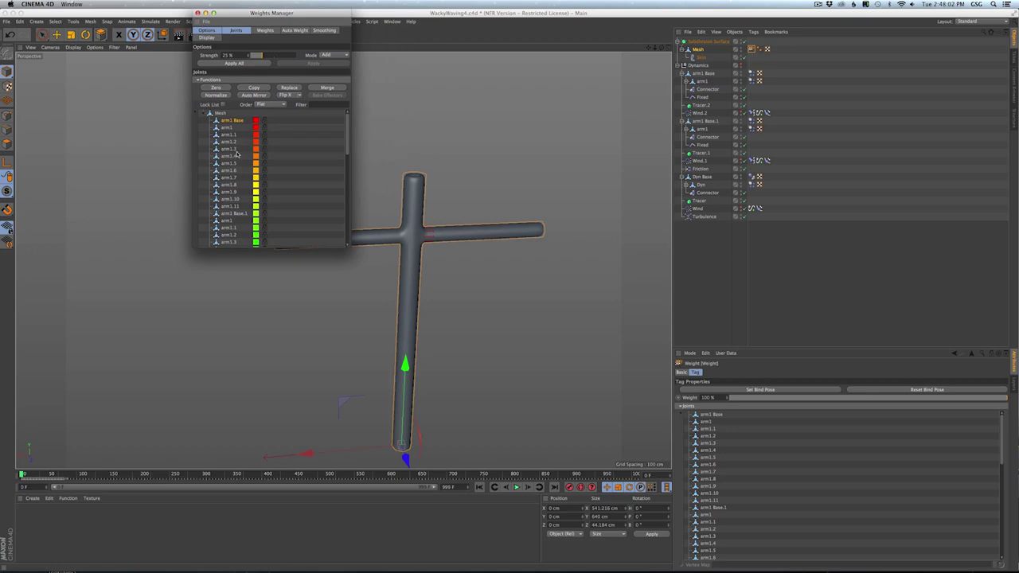
# - Examine the influence of individual arm1 joints and the weight colours across the whole Mesh
pyautogui.moveTo(541, 231)
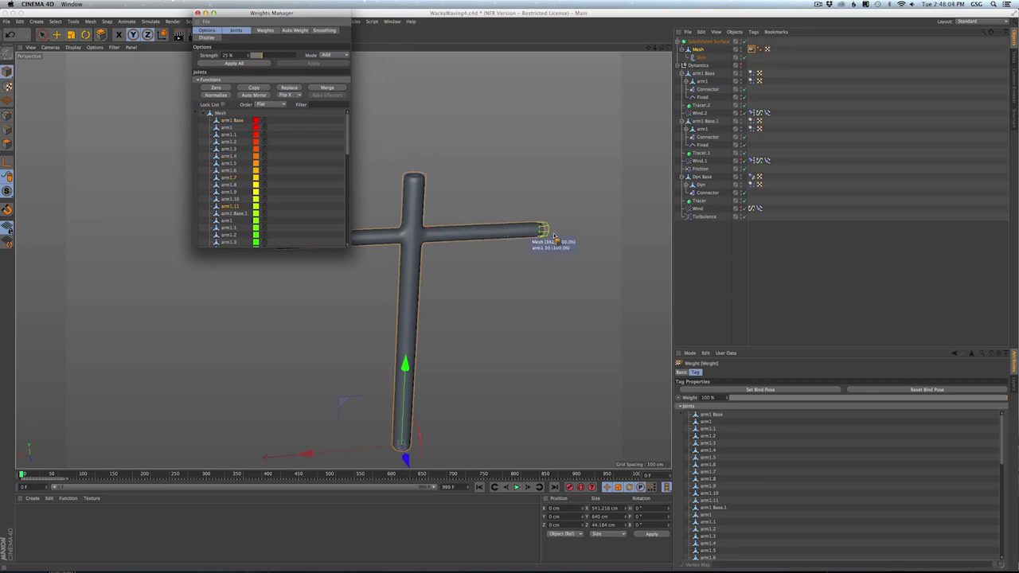
pyautogui.click(424, 217)
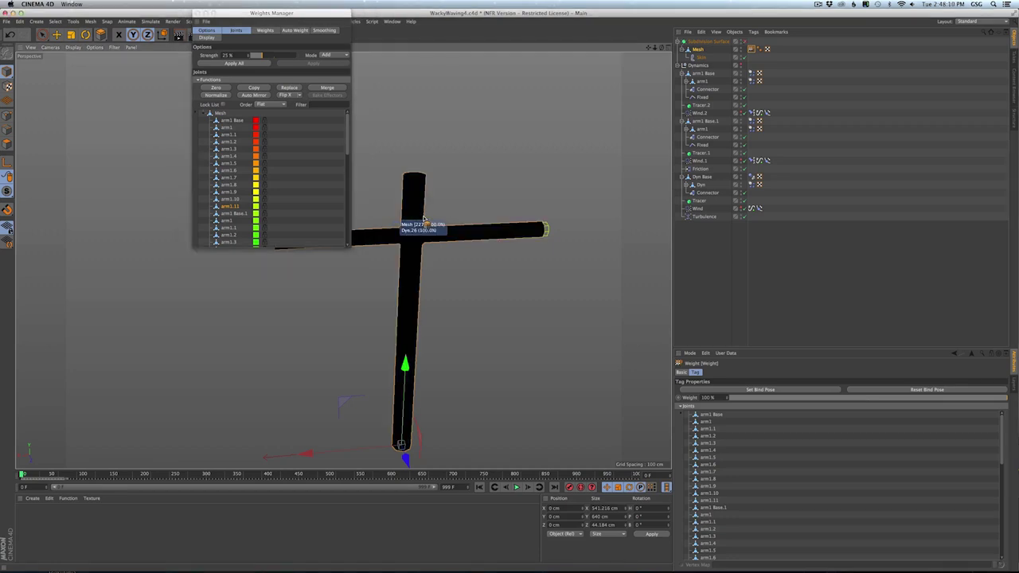
pyautogui.click(227, 163)
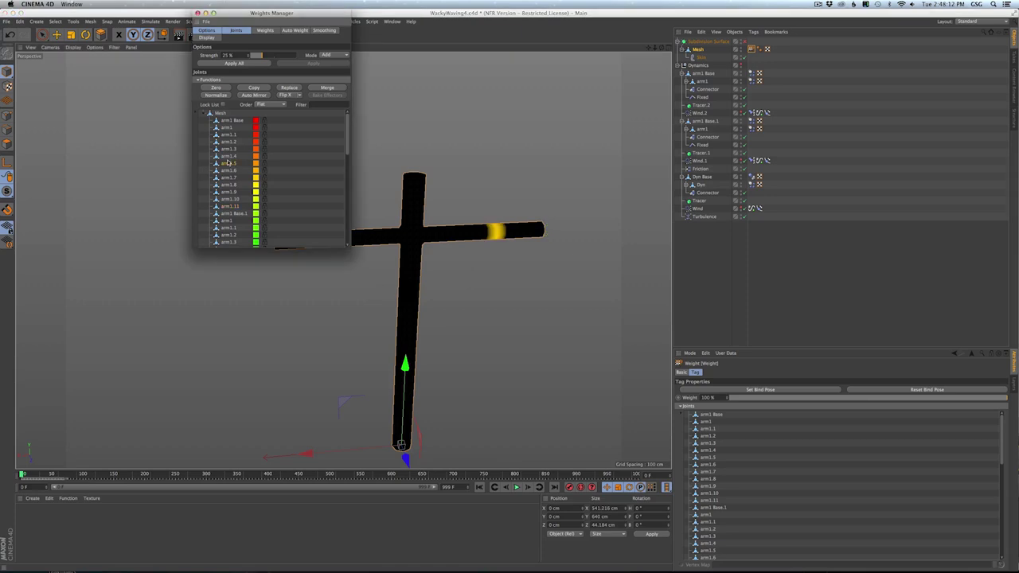
pyautogui.click(231, 136)
pyautogui.click(232, 156)
pyautogui.click(233, 177)
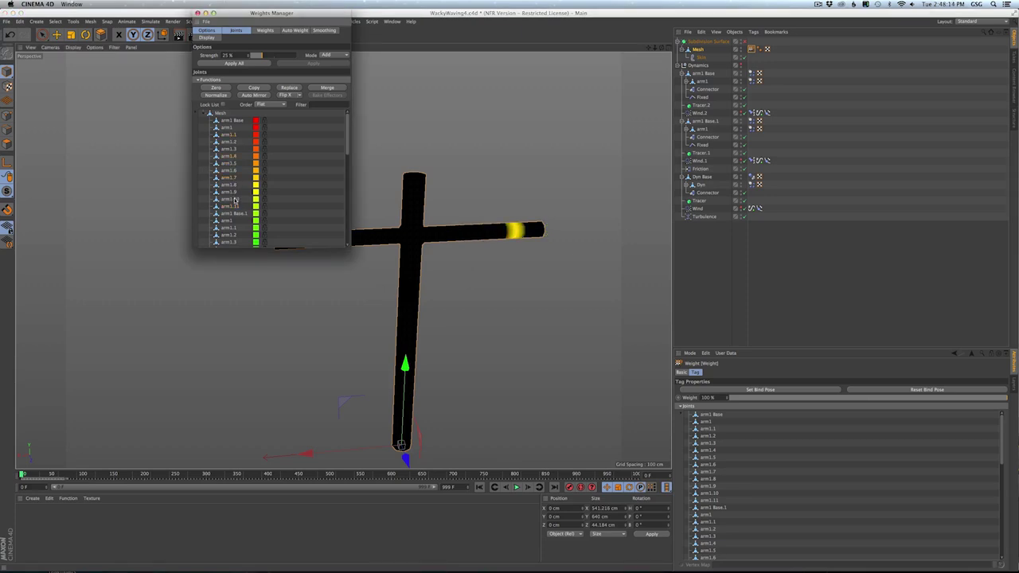
pyautogui.click(236, 199)
pyautogui.click(238, 214)
pyautogui.click(229, 184)
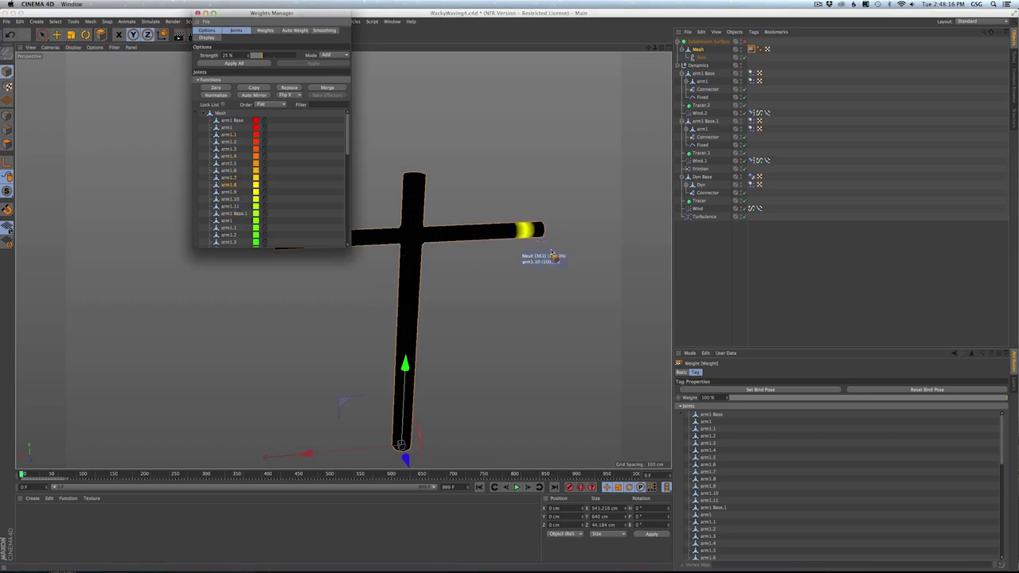
pyautogui.click(231, 125)
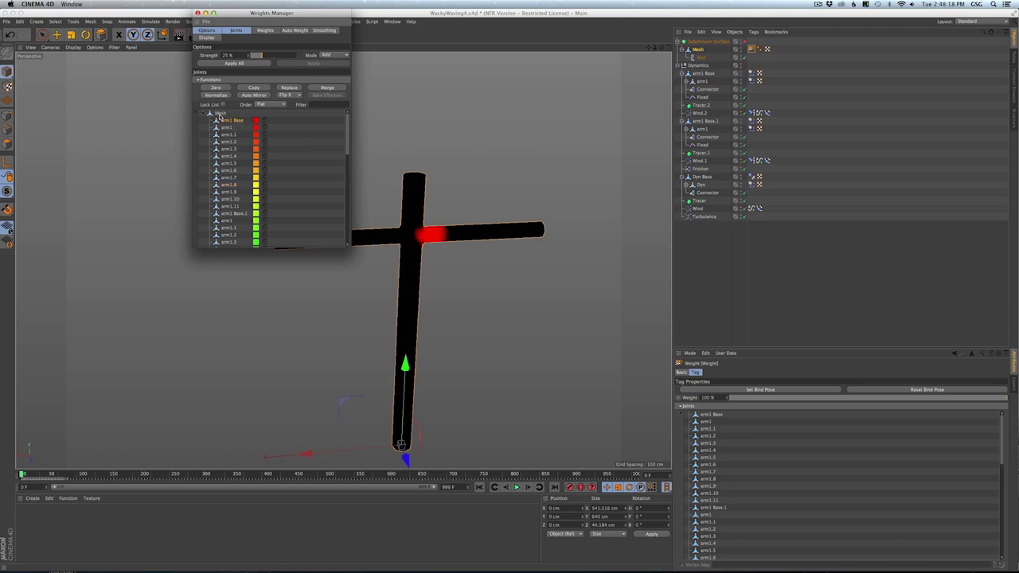
pyautogui.click(219, 116)
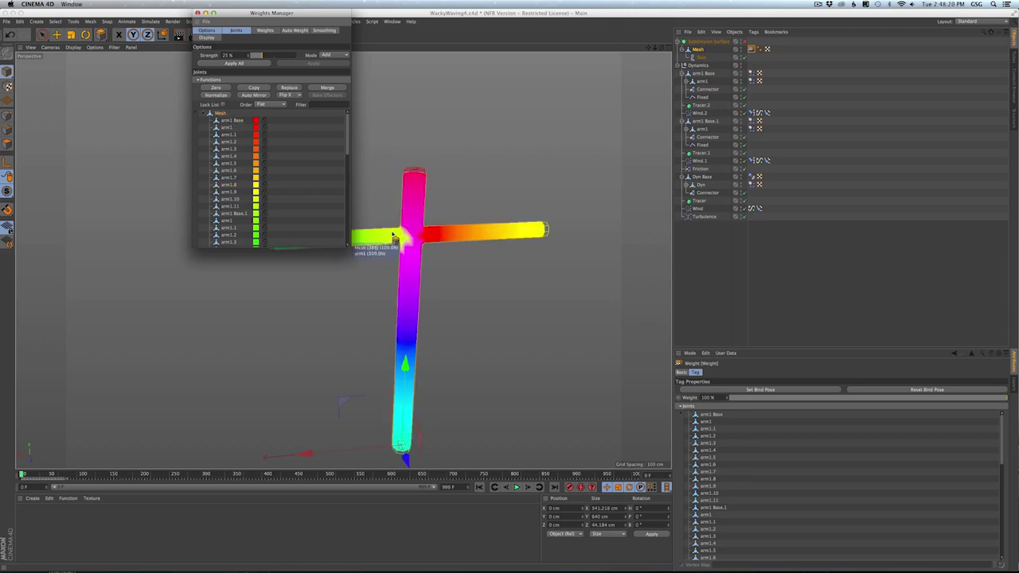
# - Smooth the weights of all joints from arm1 Base to Dyn.31 twice at 100% strength, and close the Weights Manager
pyautogui.click(224, 122)
pyautogui.scroll(-8, 228, 128)
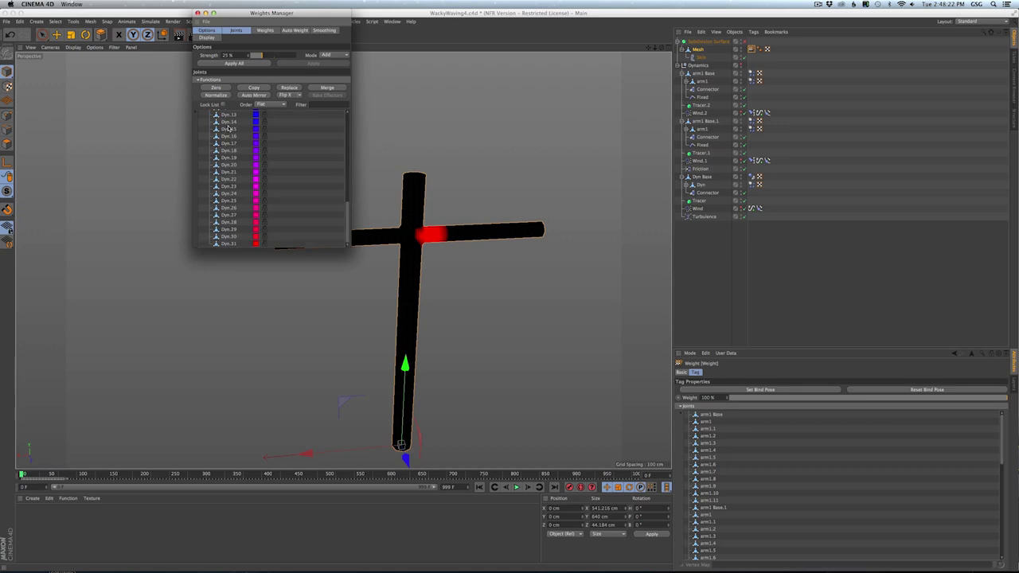
pyautogui.keyDown('shift'); pyautogui.click(234, 244); pyautogui.keyUp('shift')
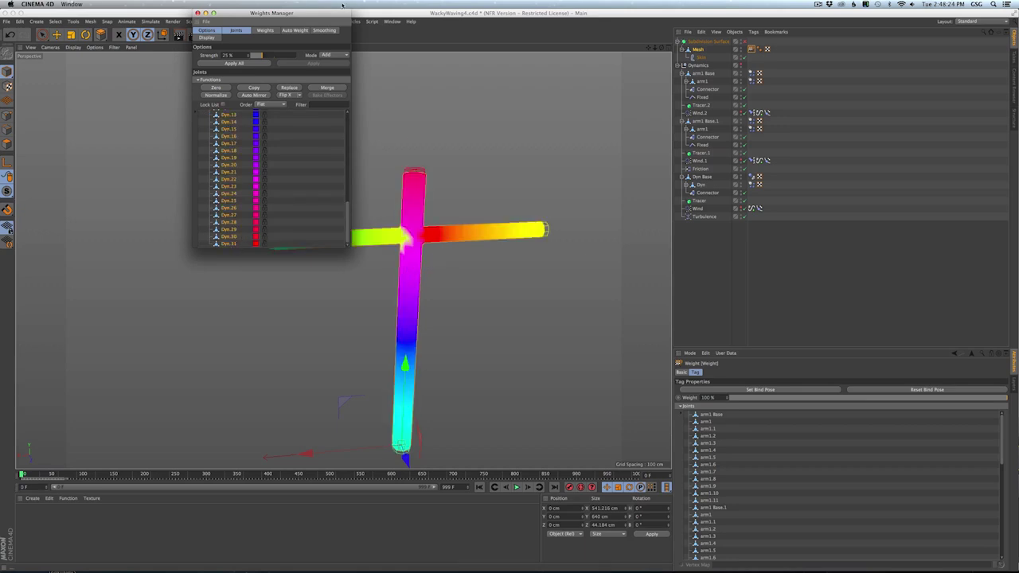
pyautogui.moveTo(296, 13); pyautogui.dragTo(223, 16)
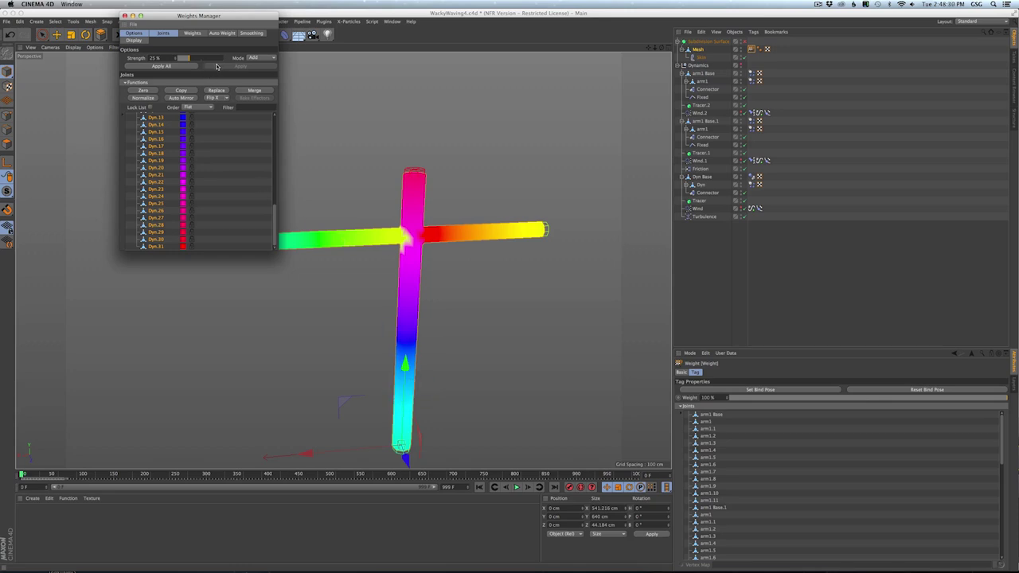
pyautogui.moveTo(176, 60); pyautogui.dragTo(235, 65)
pyautogui.click(258, 59)
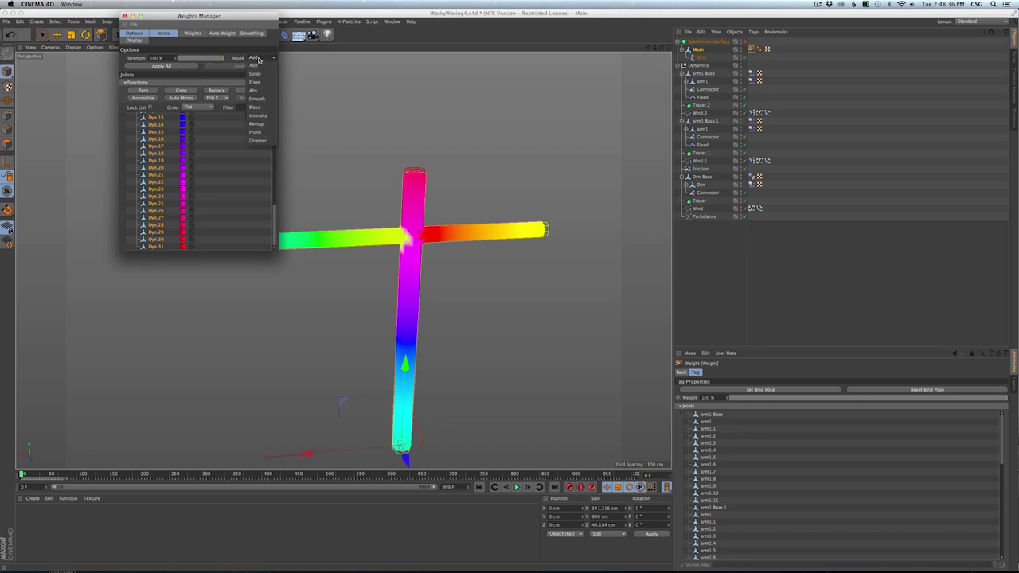
pyautogui.click(266, 99)
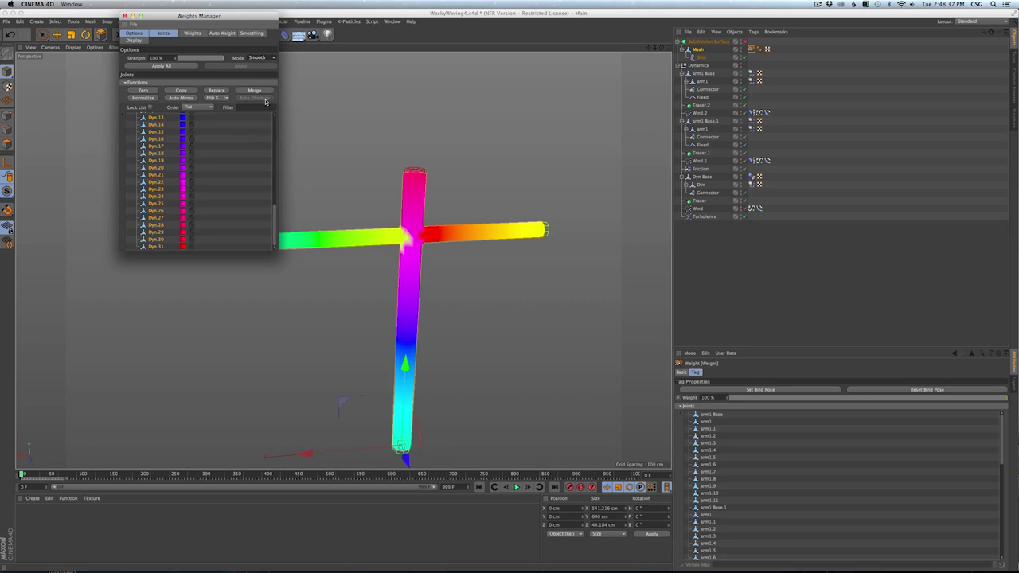
pyautogui.click(182, 66)
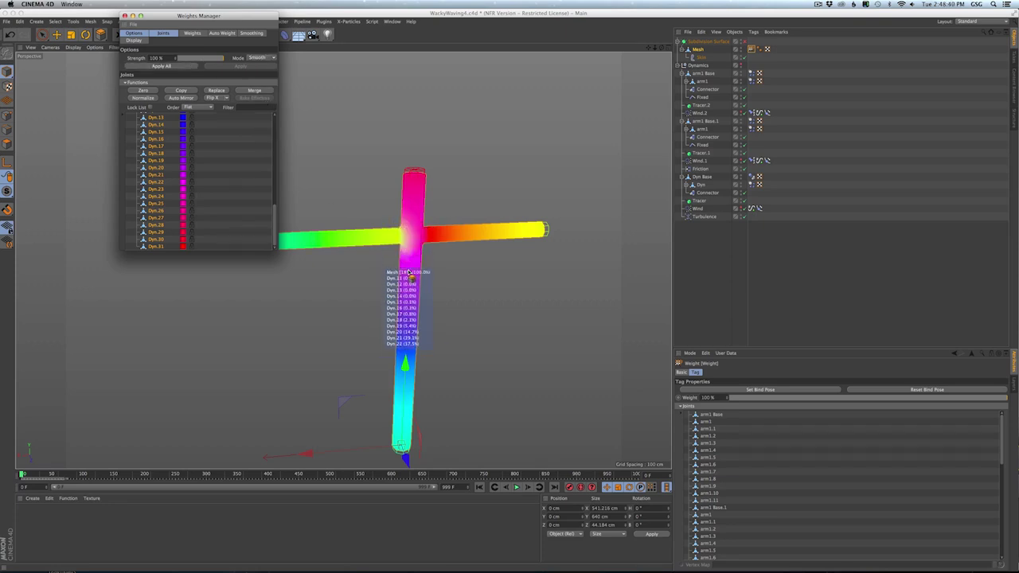
pyautogui.click(163, 66)
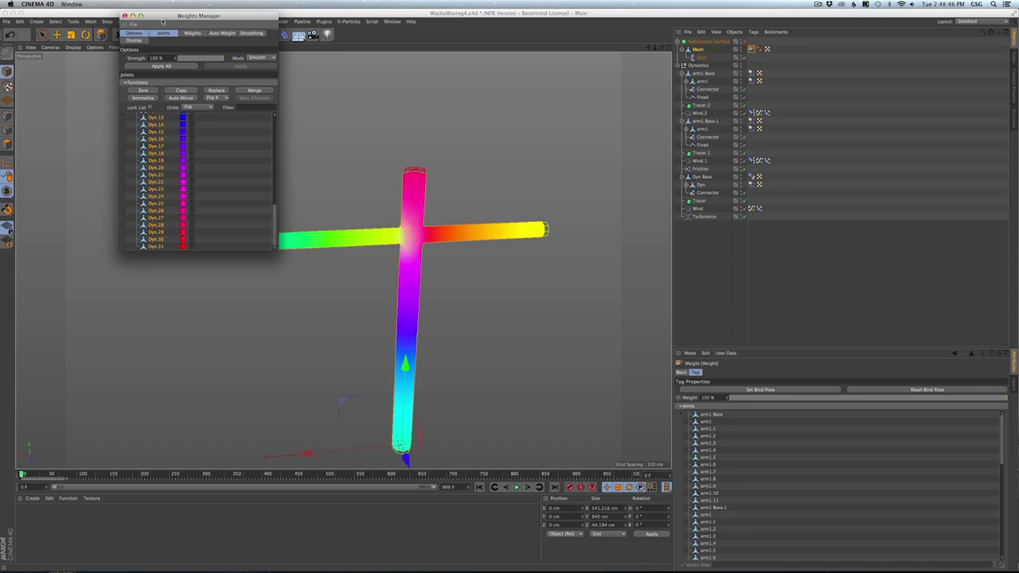
pyautogui.click(124, 16)
# - Play the simulation to check the smoothed weights, inspect the arm1 Dynamics Body force settings, and rewind to the start
pyautogui.click(546, 409)
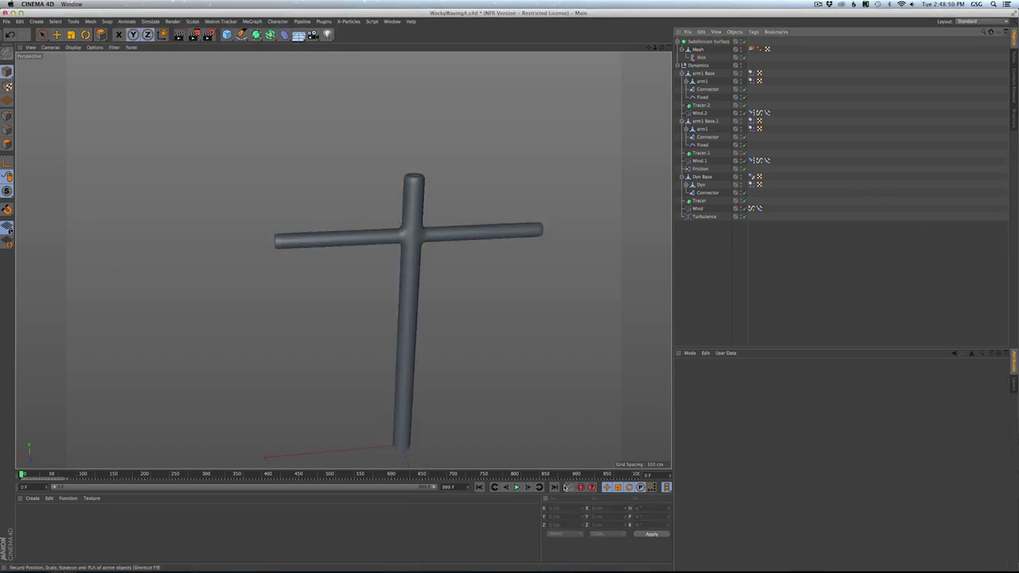
pyautogui.click(516, 487)
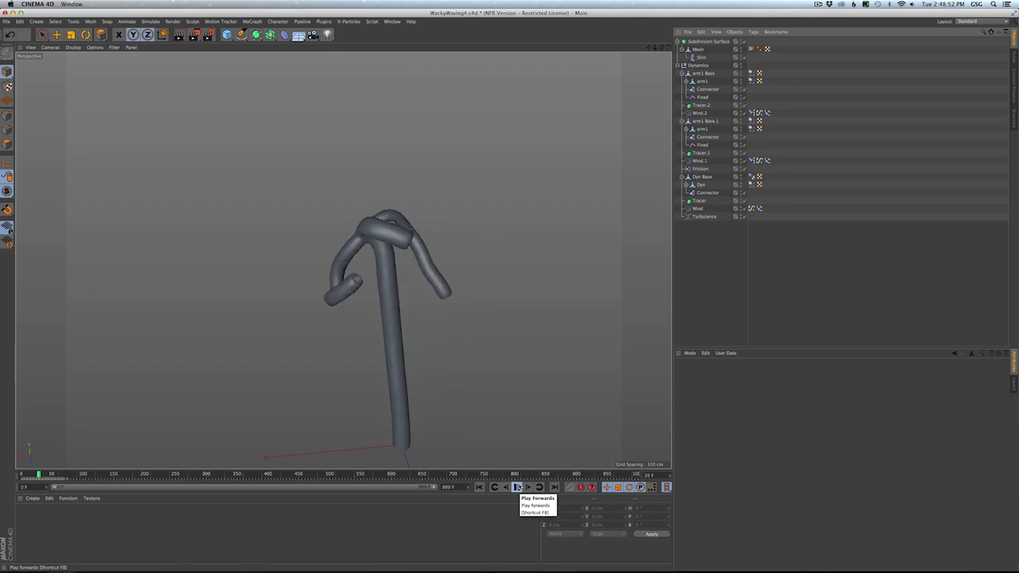
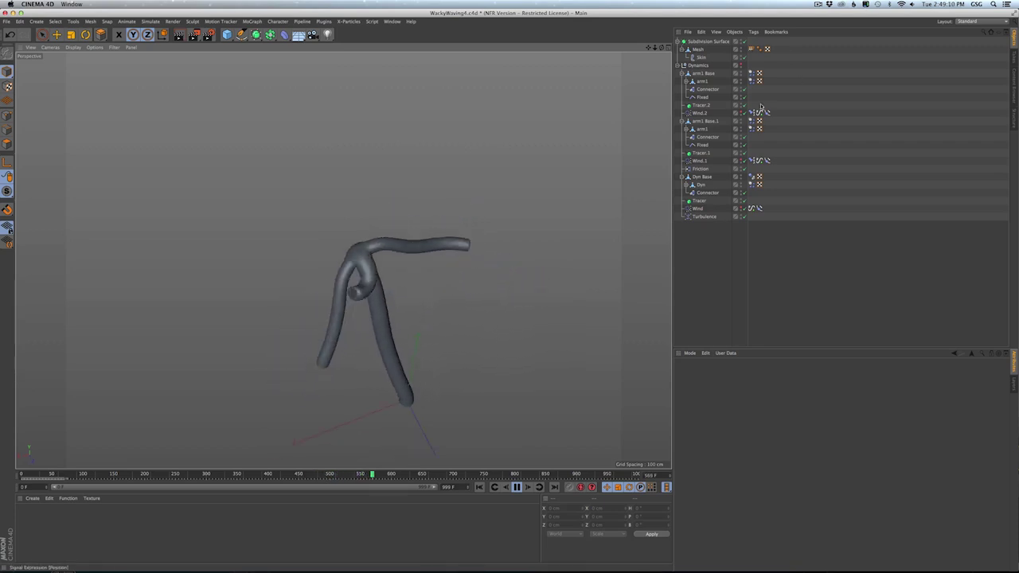
pyautogui.click(751, 80)
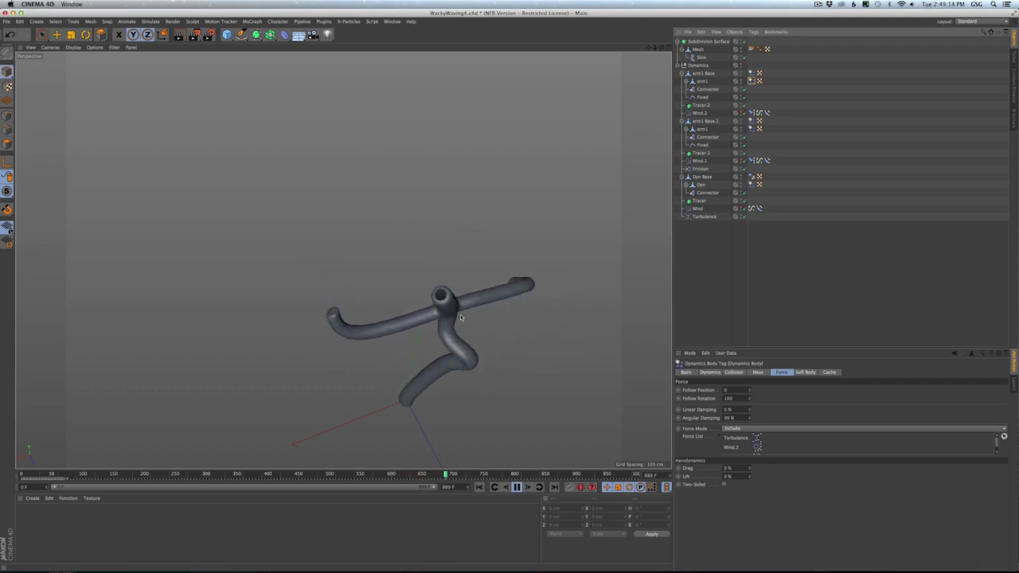
pyautogui.keyDown('alt'); pyautogui.moveTo(468, 297); pyautogui.dragTo(391, 265); pyautogui.keyUp('alt')
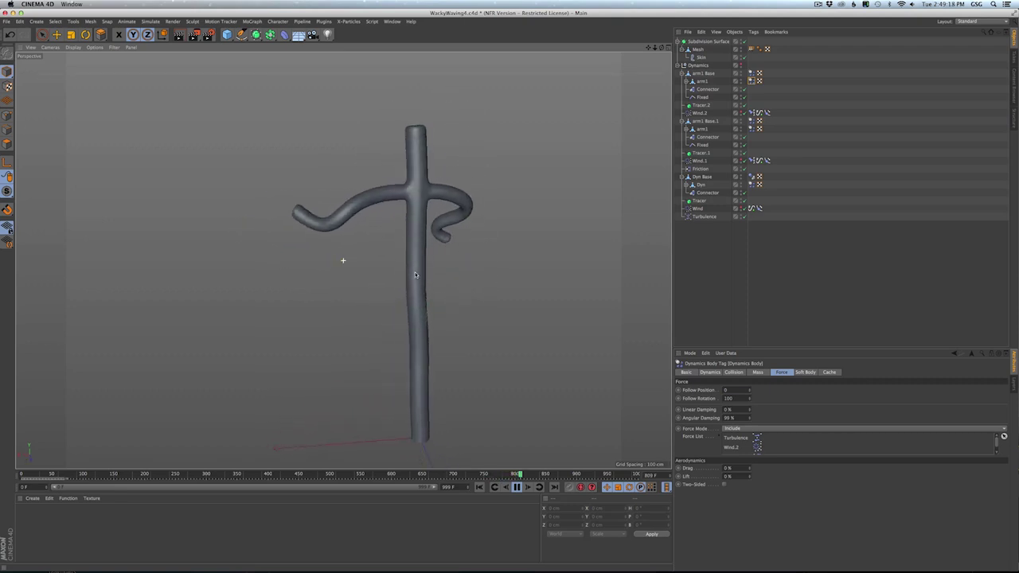
pyautogui.click(516, 487)
pyautogui.click(479, 487)
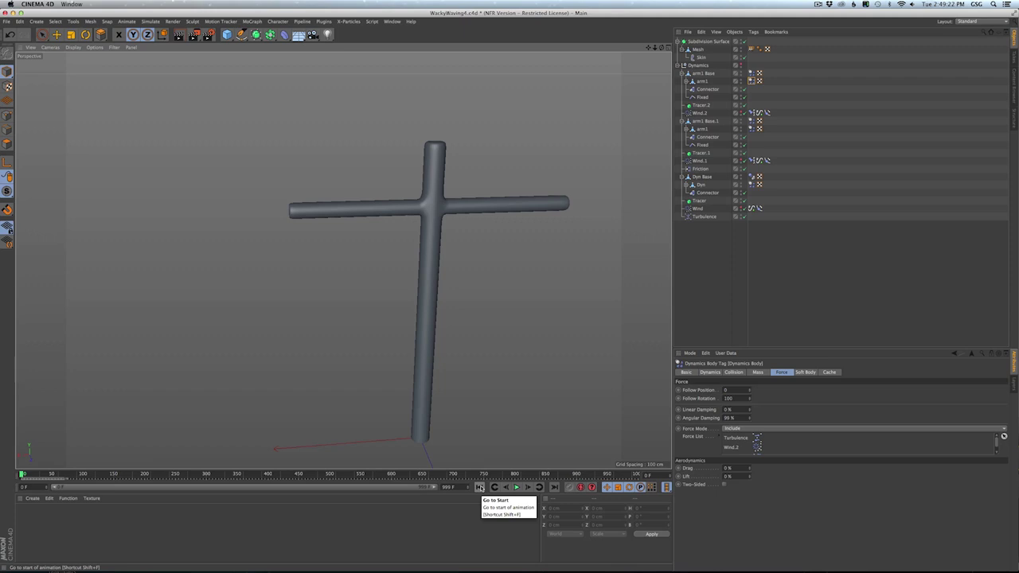
pyautogui.keyDown('alt'); pyautogui.moveTo(429, 275); pyautogui.dragTo(371, 275); pyautogui.keyUp('alt')
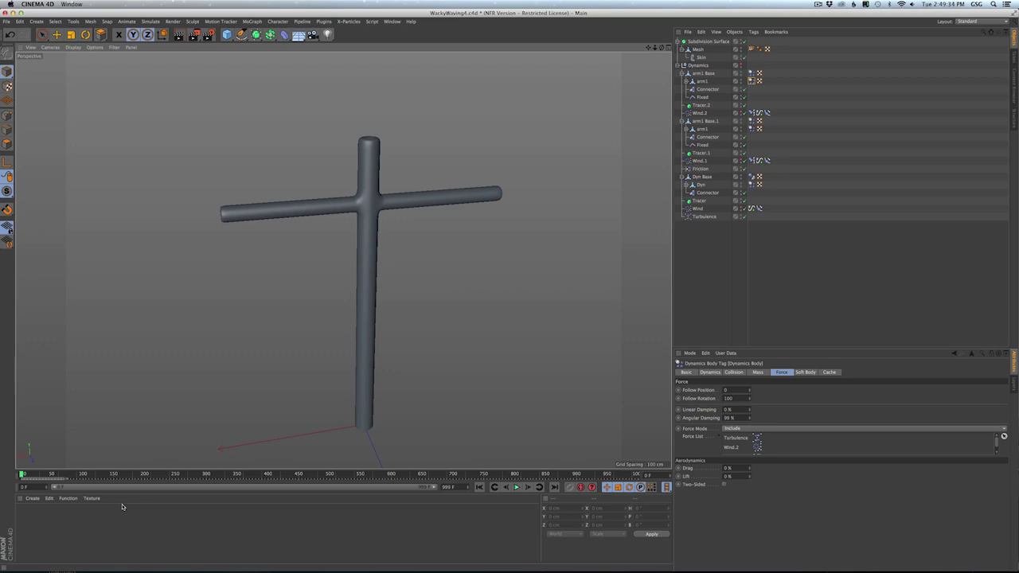
# - Switch to Chrome to study the inflatable tube man reference images, and return to Cinema 4D
pyautogui.press('super+Tab')
pyautogui.press('super+Tab')
pyautogui.press('super+Tab')
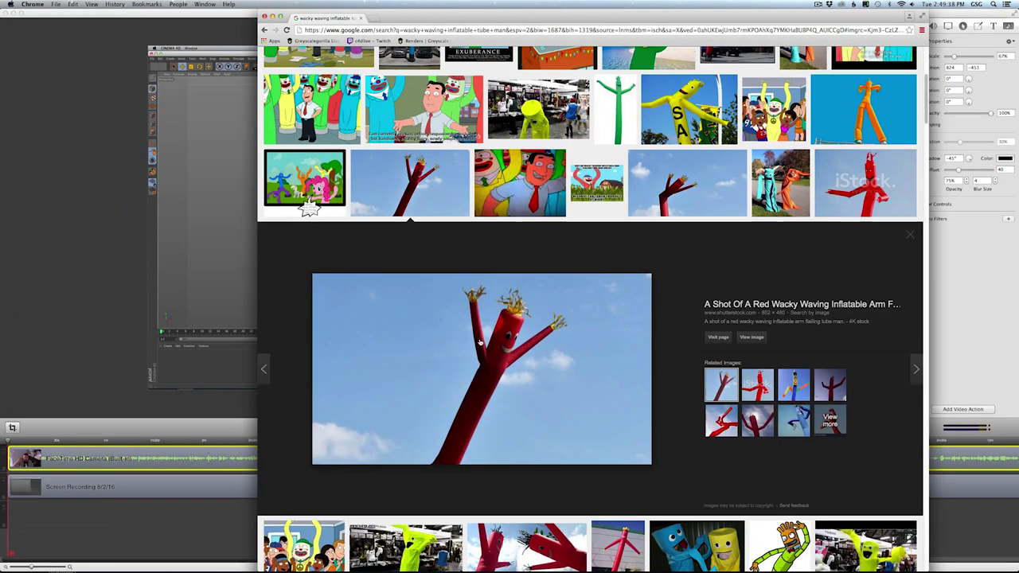
pyautogui.scroll(3, 862, 239)
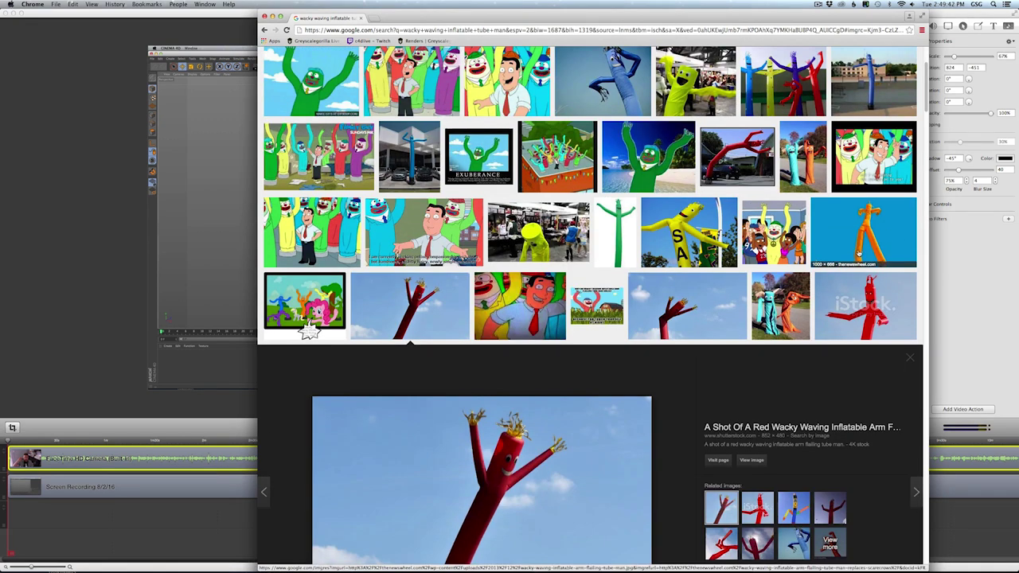
pyautogui.press('super+Tab')
pyautogui.press('super+Tab')
pyautogui.press('super+Tab')
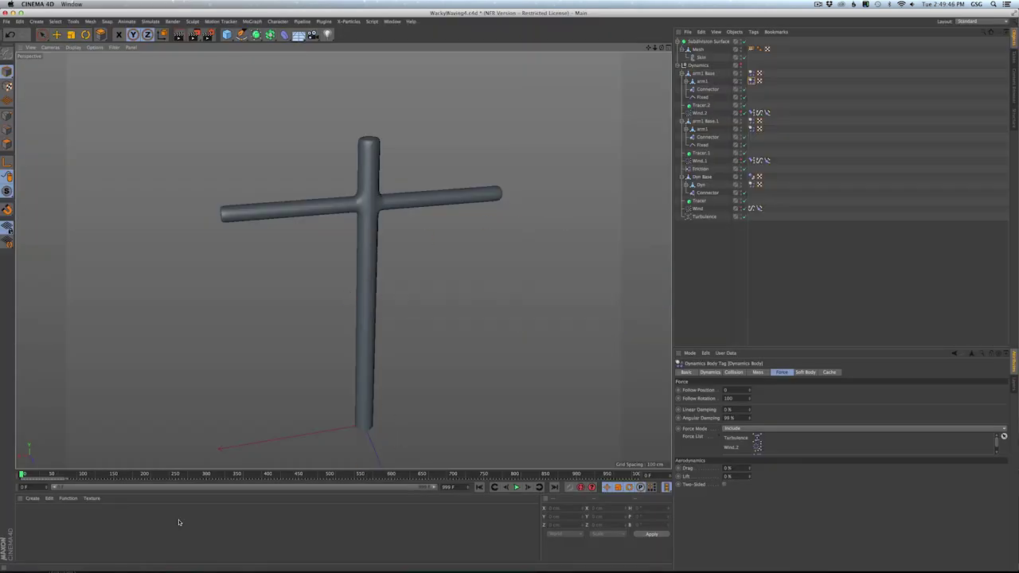
# - Turn off the Subdivision Surface and add a Tension tag with a new fold map to the Mesh
pyautogui.click(708, 41)
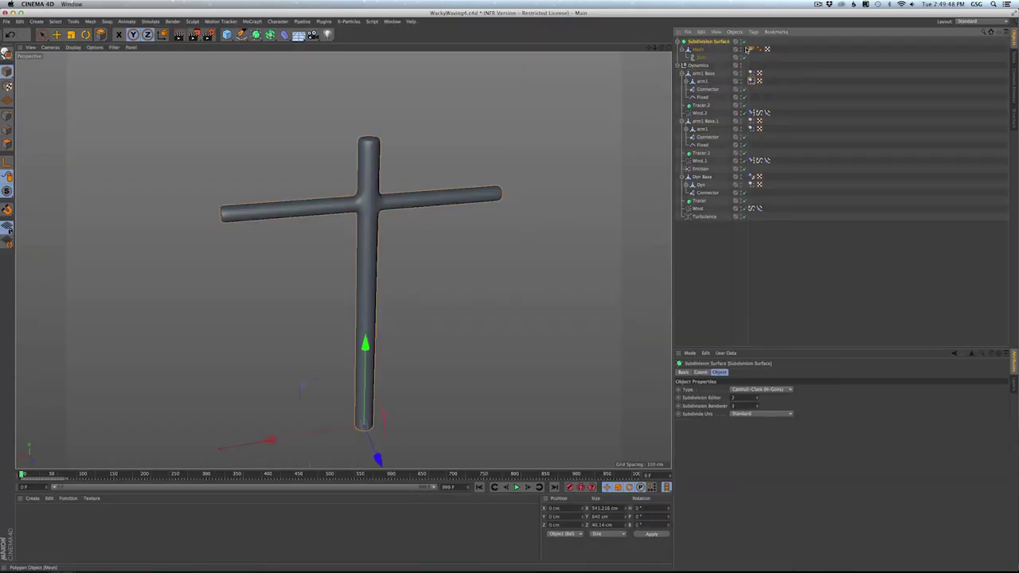
pyautogui.click(699, 50)
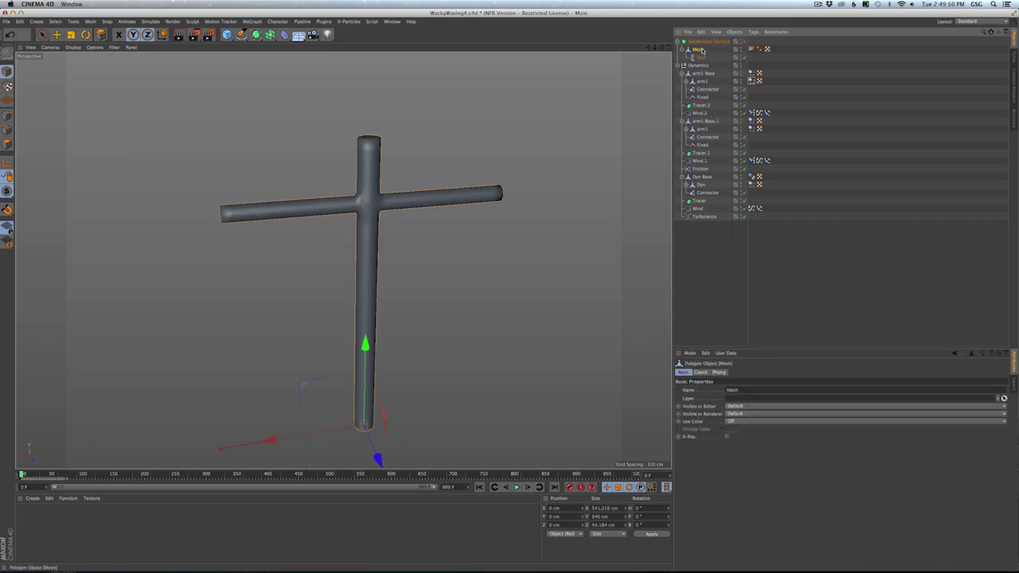
pyautogui.rightClick(701, 50)
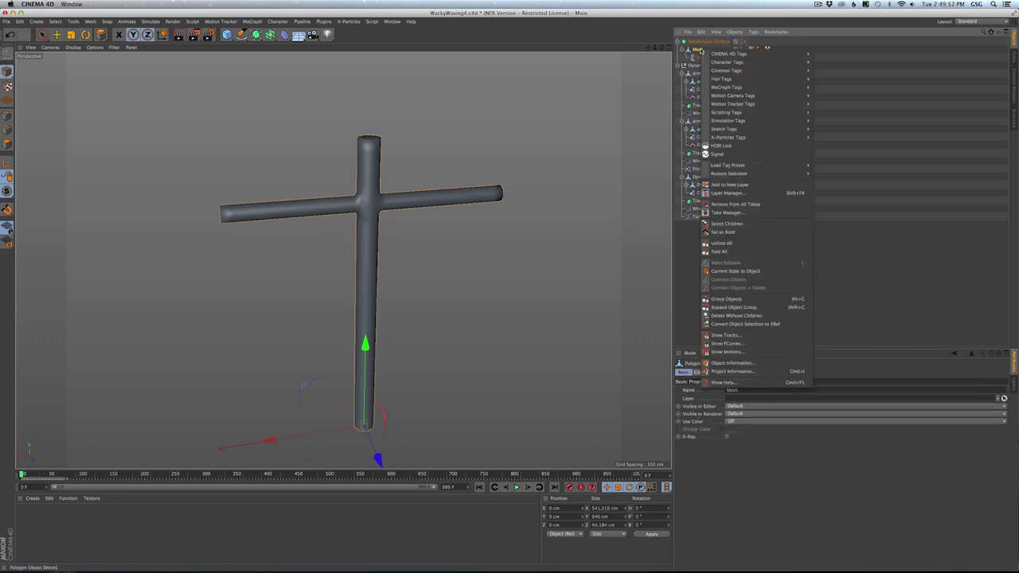
pyautogui.moveTo(714, 63)
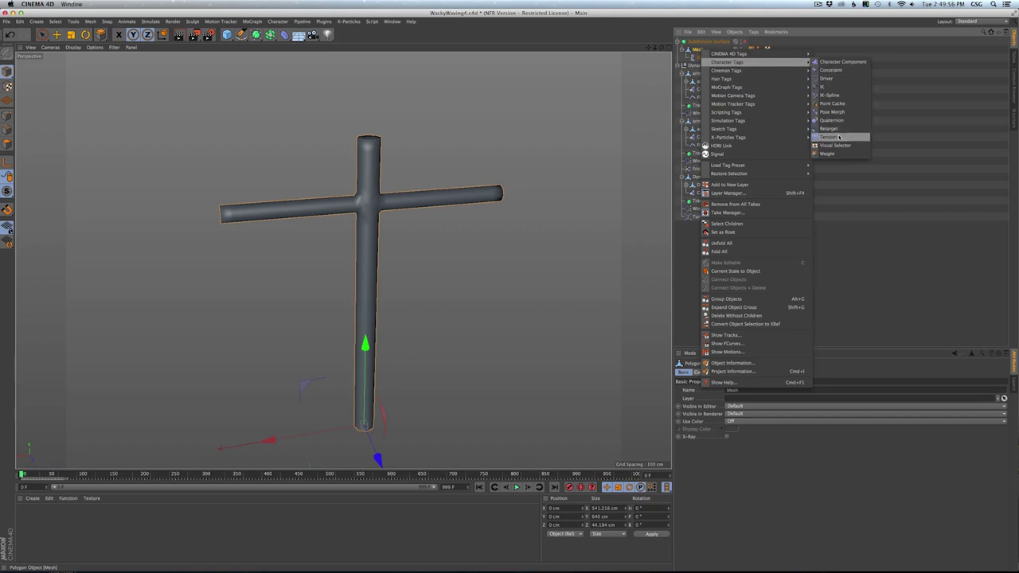
pyautogui.click(839, 138)
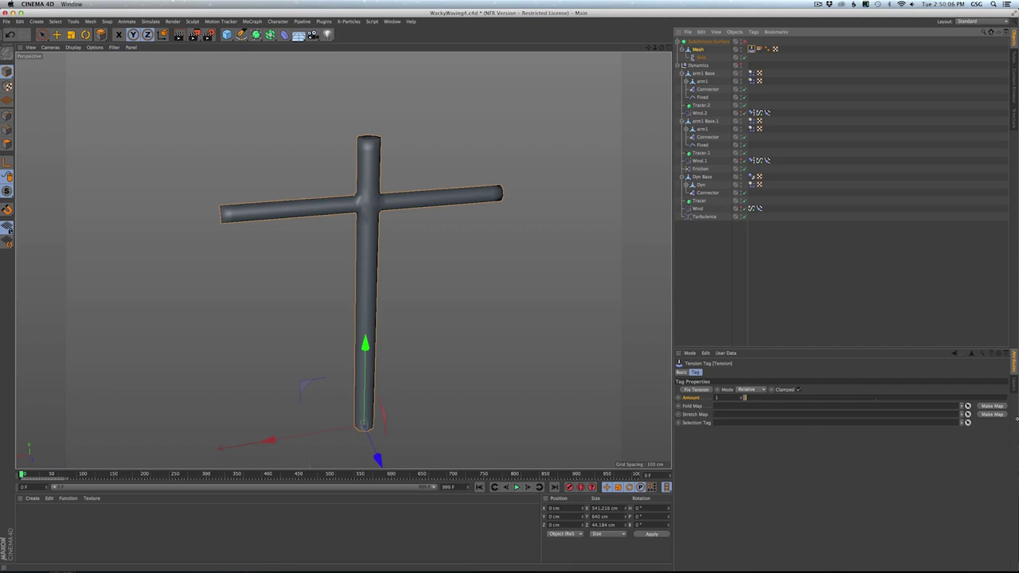
pyautogui.click(993, 406)
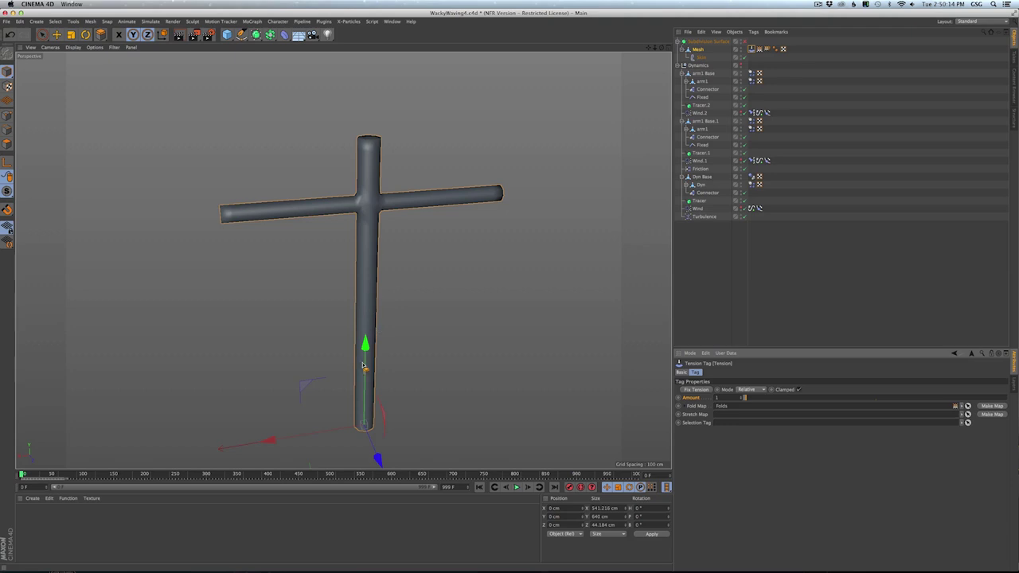
# - Lock the attributes display on the Tension tag and show the Folds vertex map on the Mesh
pyautogui.click(759, 49)
pyautogui.click(751, 50)
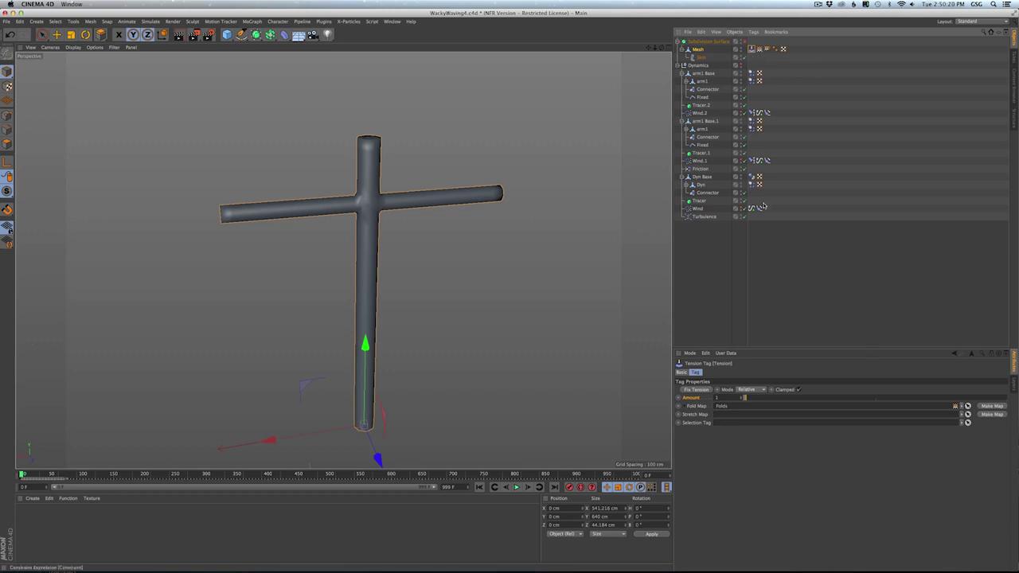
pyautogui.click(991, 355)
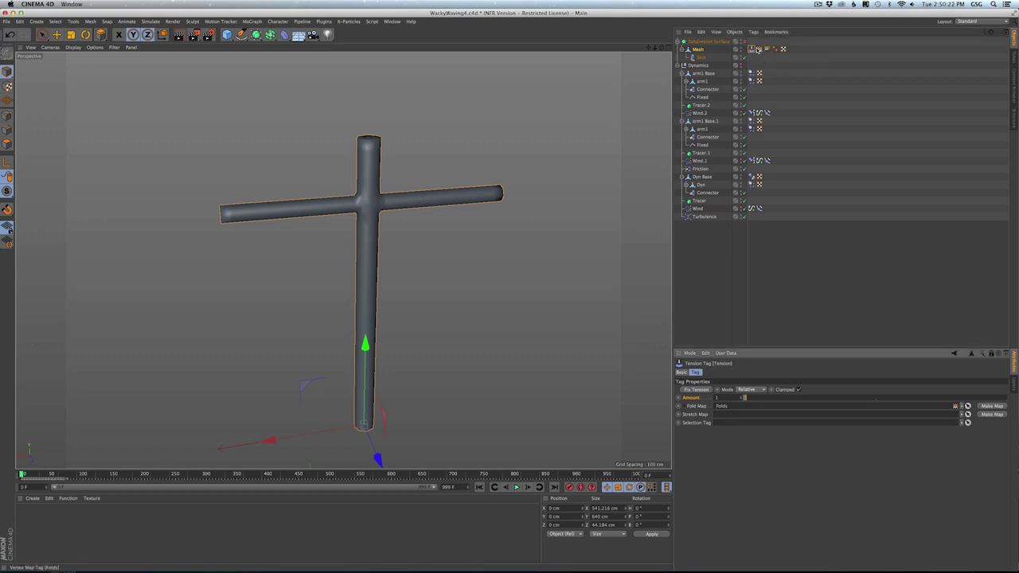
pyautogui.click(758, 49)
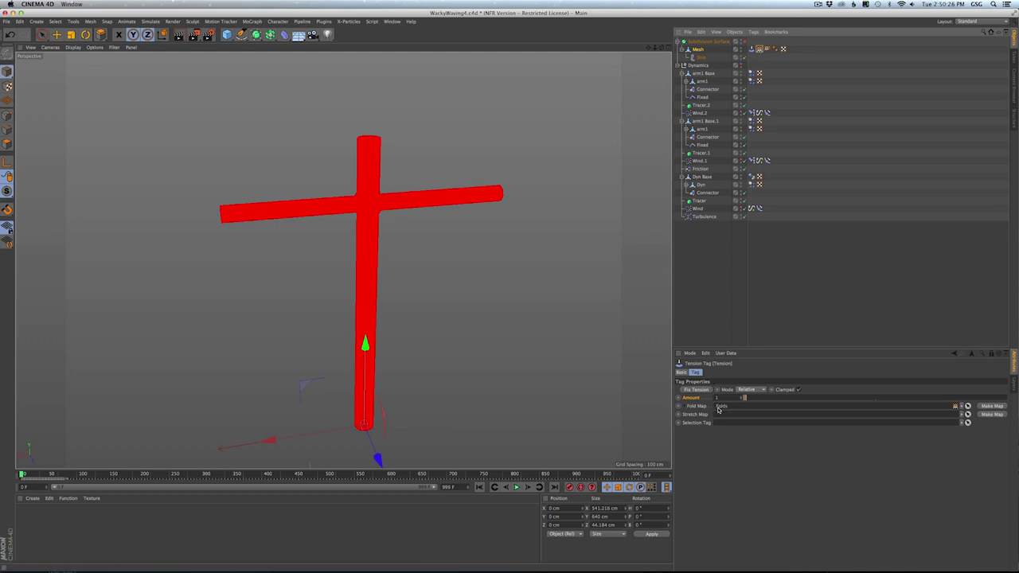
# - Fix the Mesh's tension at the start frame and play the simulation to check how the Folds map reacts
pyautogui.click(517, 487)
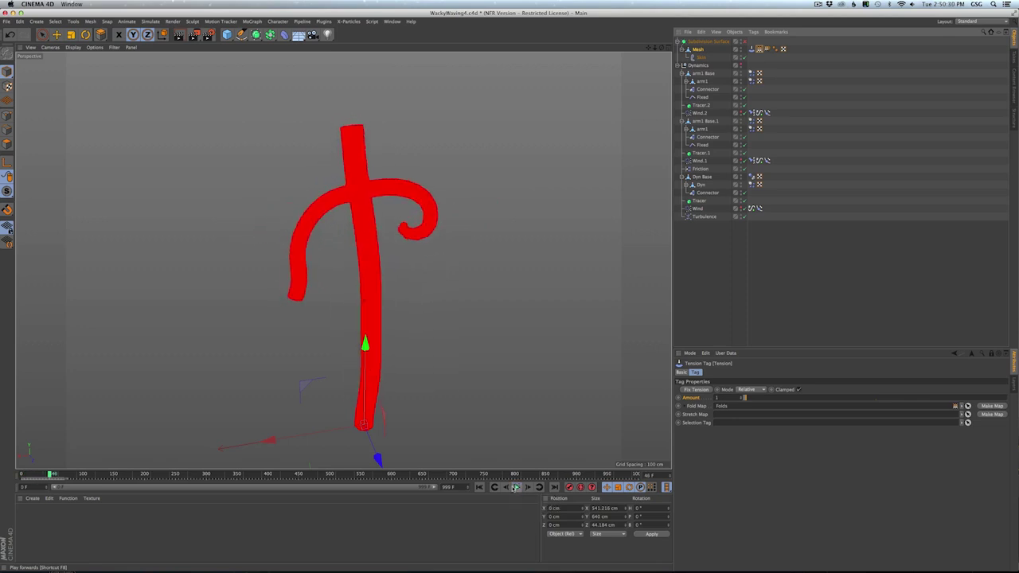
pyautogui.click(479, 487)
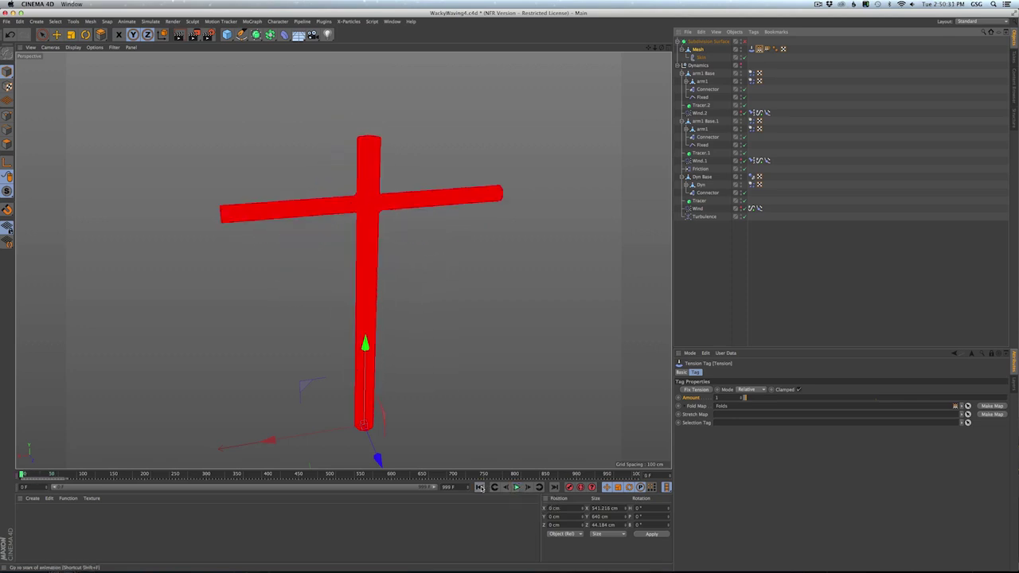
pyautogui.click(696, 390)
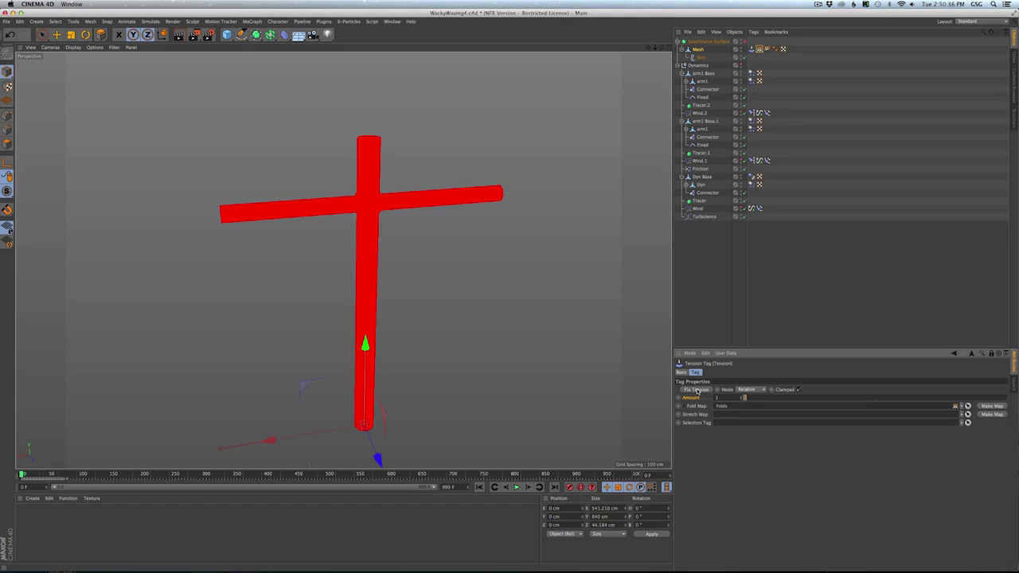
pyautogui.click(516, 487)
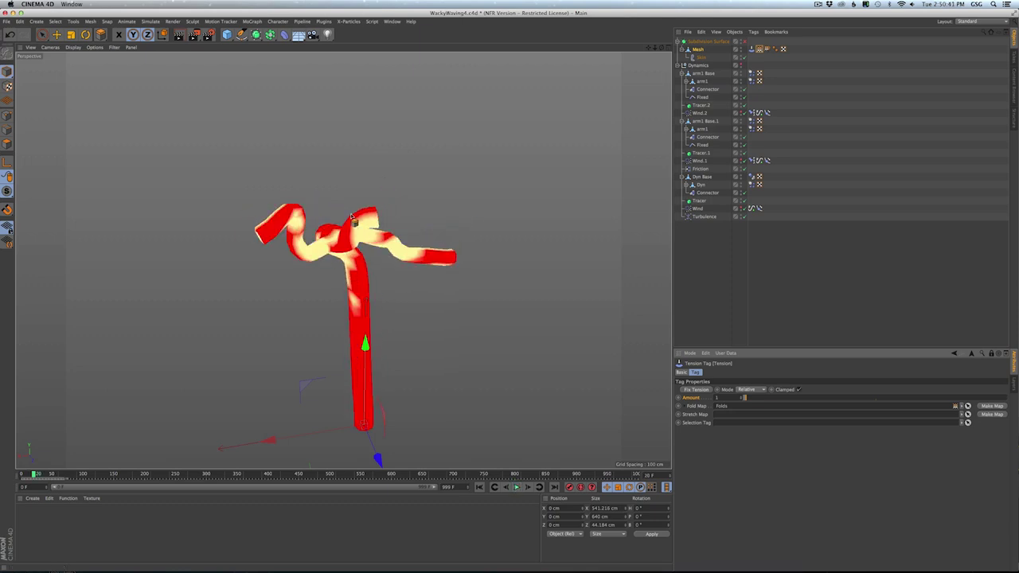
pyautogui.click(516, 487)
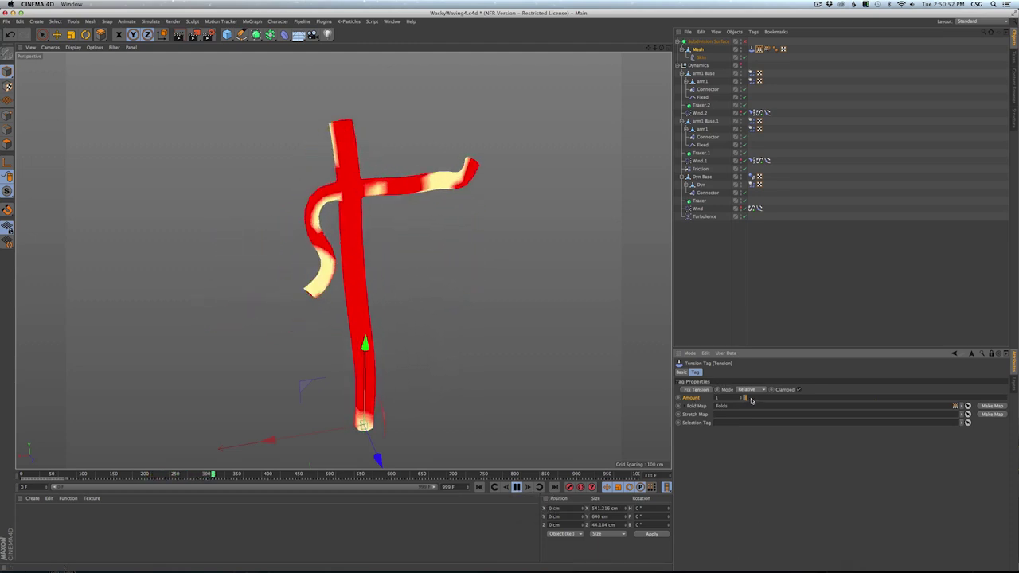
# - Adjust the Tension tag's amount to 7.4 against the running simulation, and stop playback
pyautogui.moveTo(748, 399); pyautogui.dragTo(762, 399)
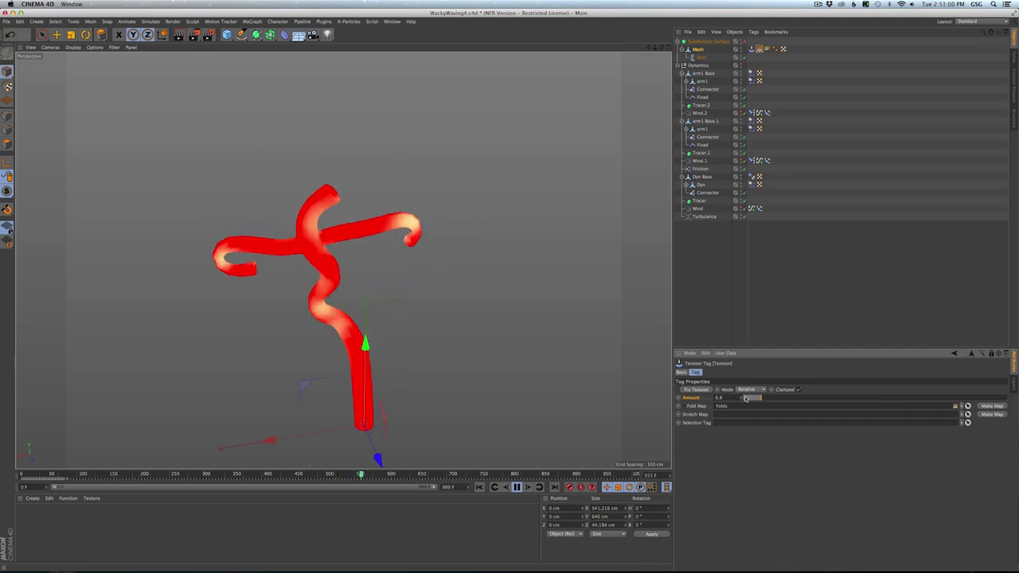
pyautogui.click(784, 399)
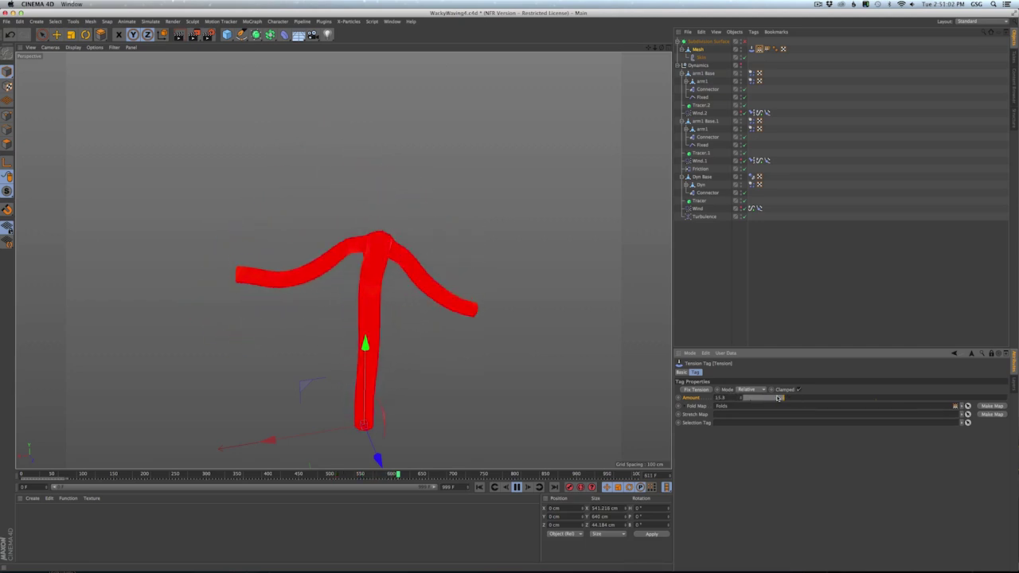
pyautogui.moveTo(783, 398); pyautogui.dragTo(760, 399)
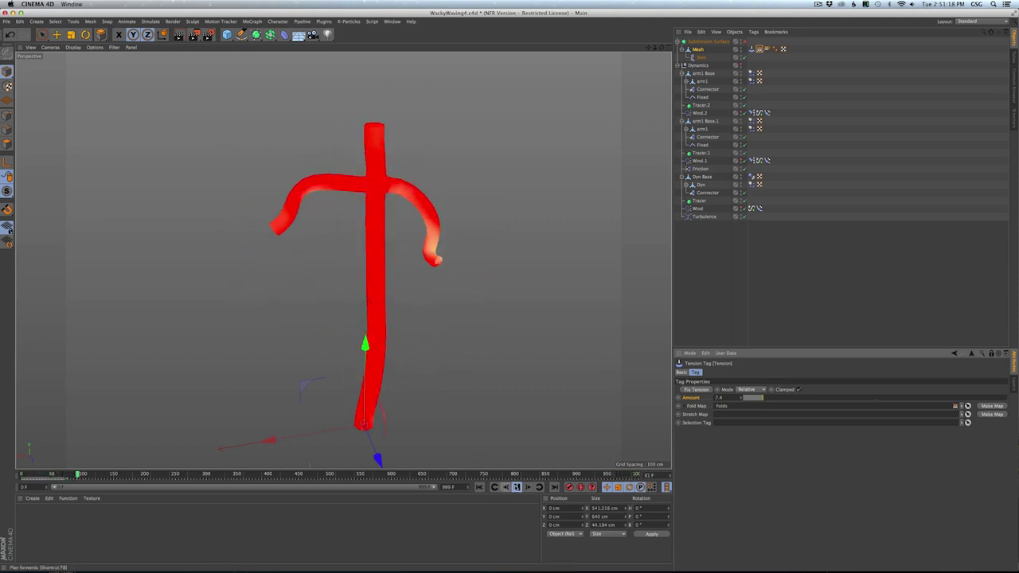
pyautogui.click(516, 488)
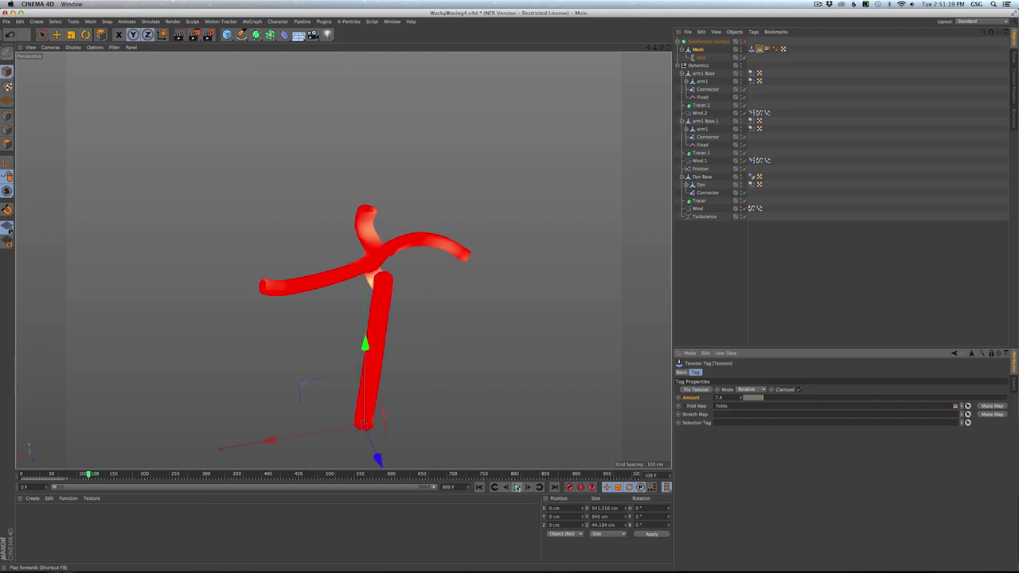
# - Create a new material with the Luminance channel enabled and apply it to the Mesh
pyautogui.doubleClick(43, 535)
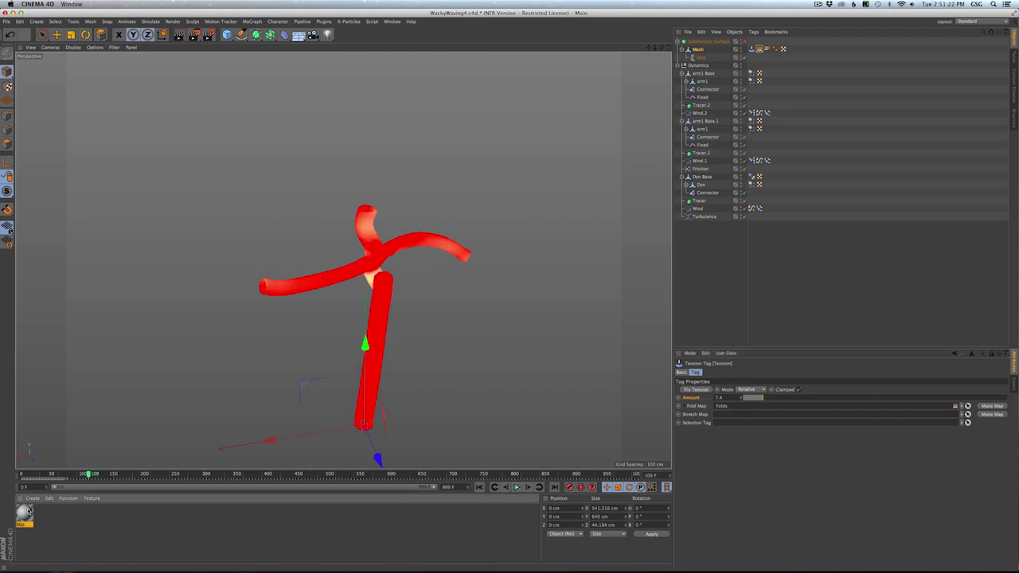
pyautogui.doubleClick(26, 512)
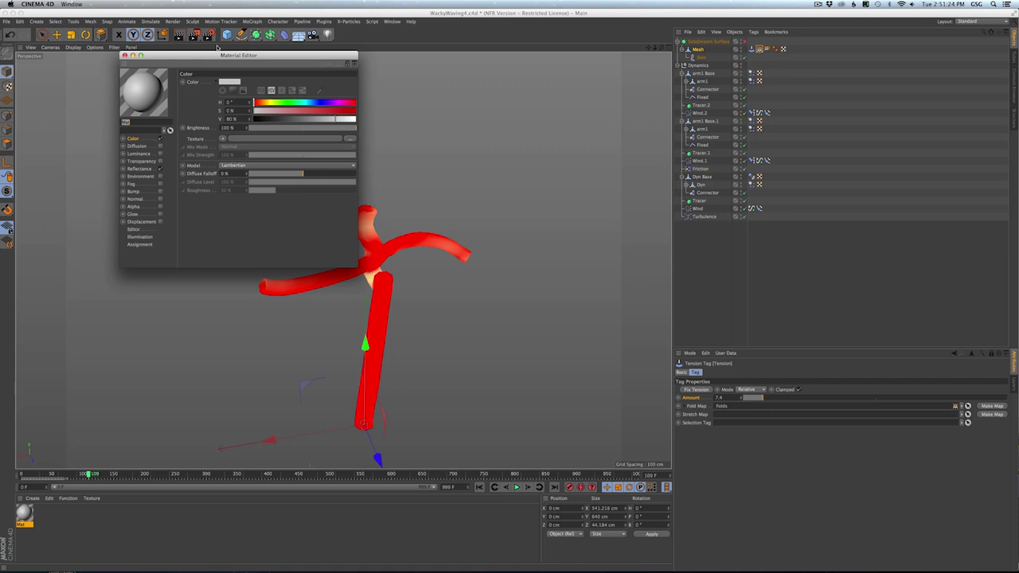
pyautogui.moveTo(218, 55); pyautogui.dragTo(722, 180)
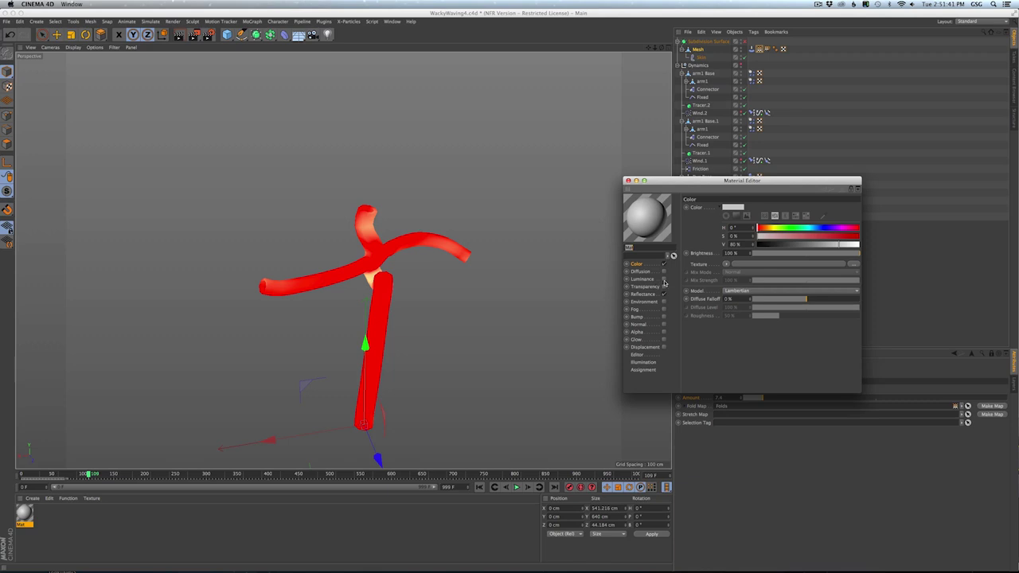
pyautogui.click(664, 279)
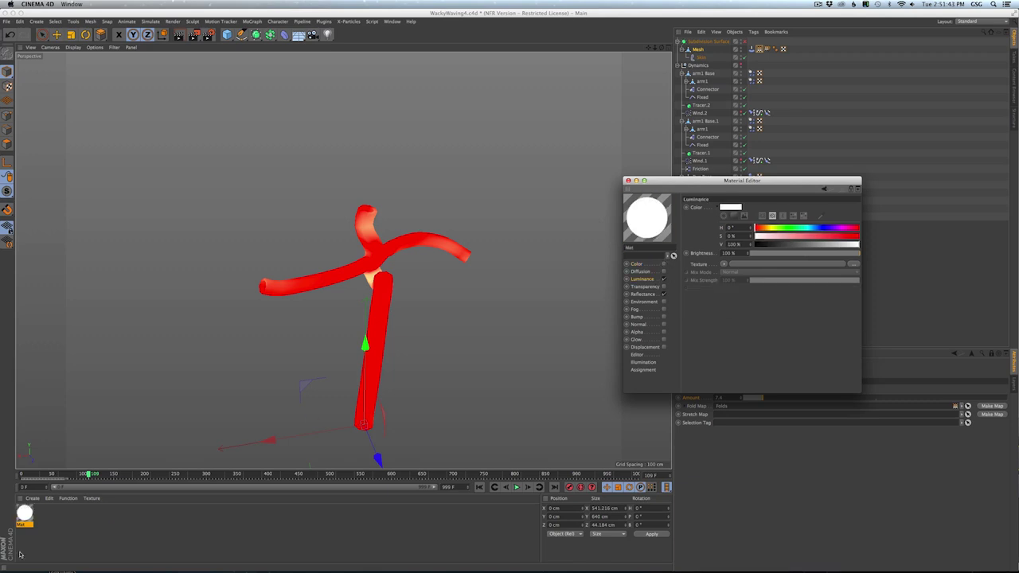
pyautogui.moveTo(19, 513); pyautogui.dragTo(692, 50)
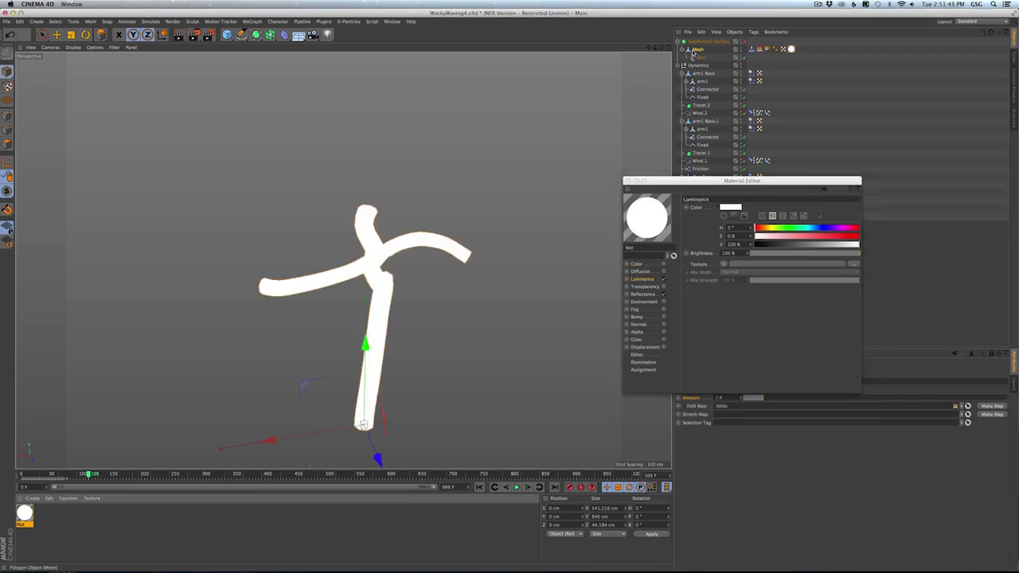
# - Load a Noise shader as the material's luminance texture and set its space to UV (2D)
pyautogui.click(721, 264)
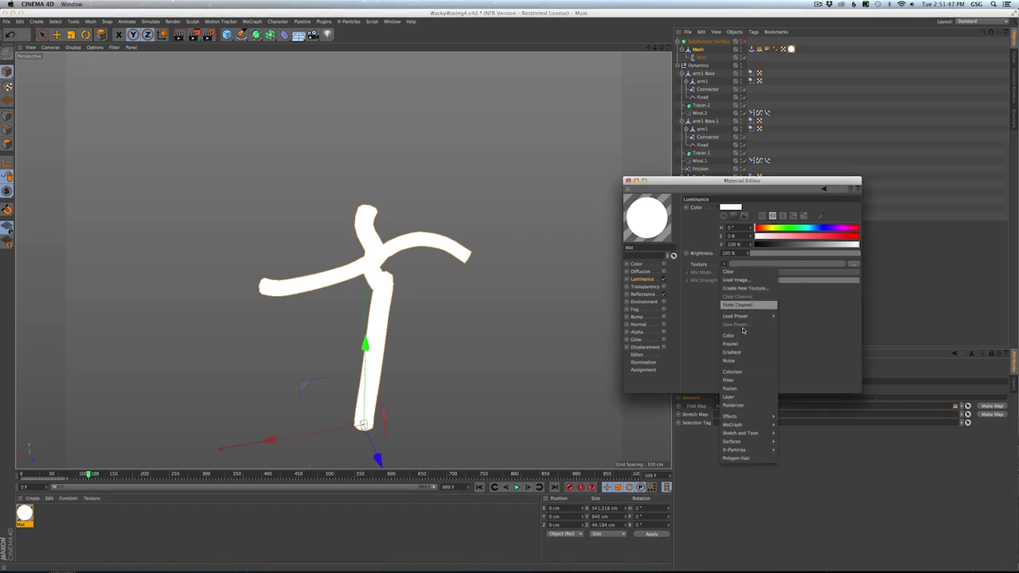
pyautogui.click(737, 363)
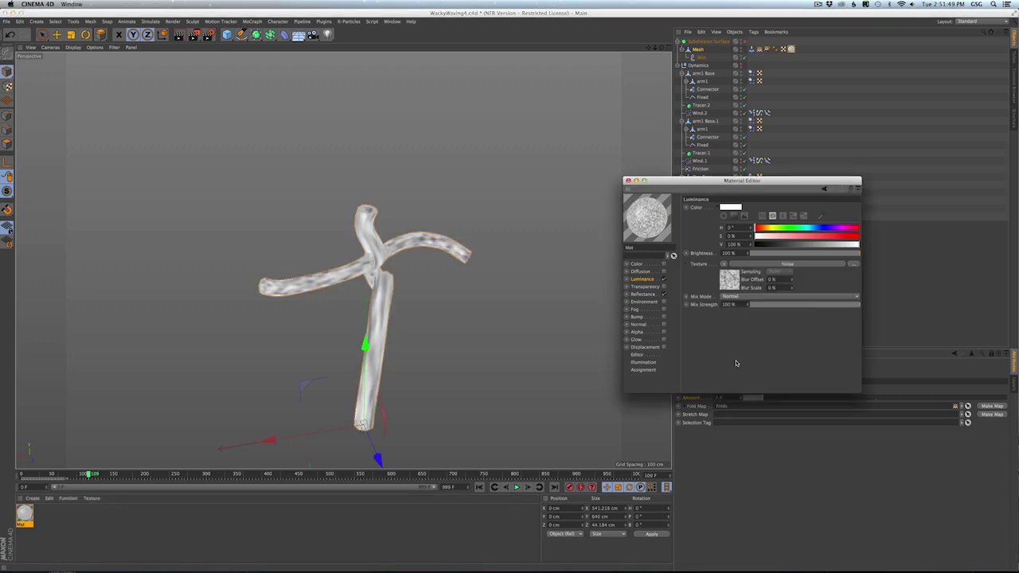
pyautogui.click(730, 265)
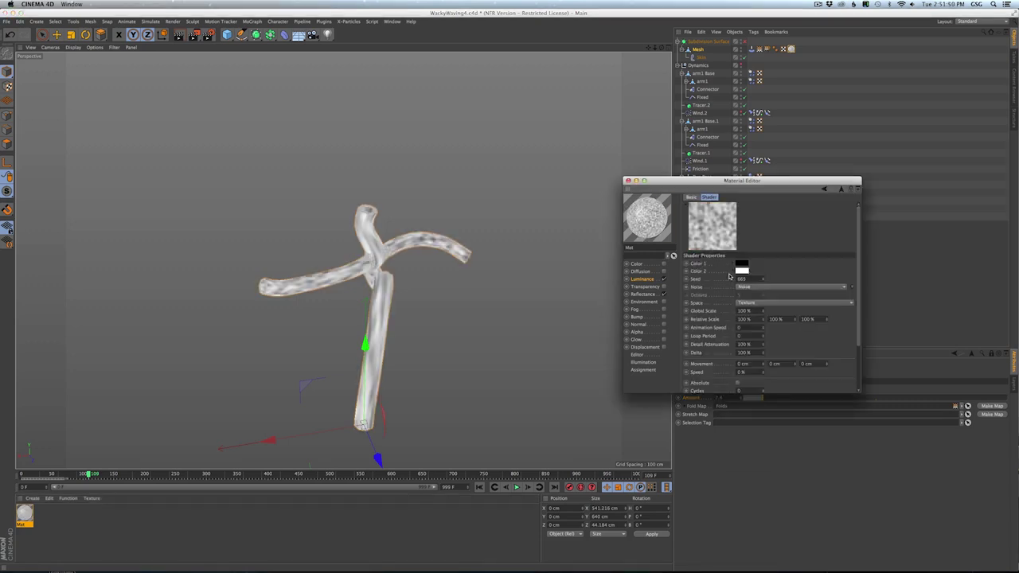
pyautogui.click(758, 304)
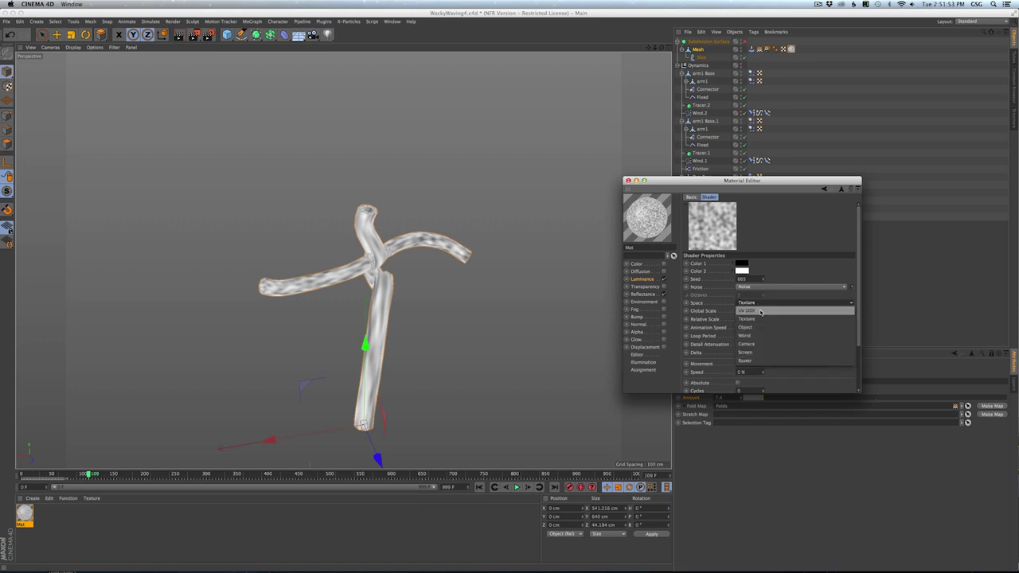
pyautogui.click(761, 311)
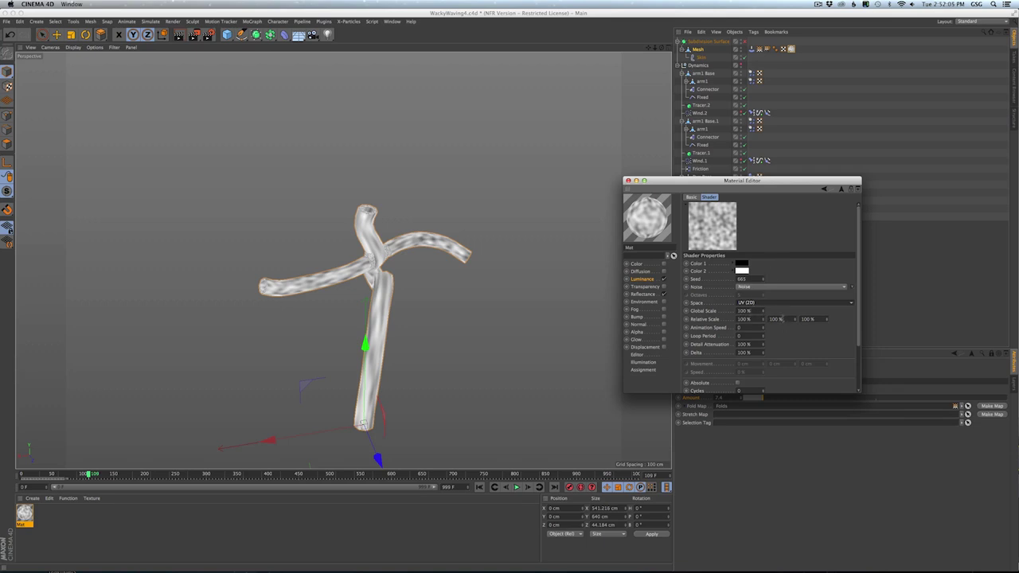
# - Set the Noise shader's global scale to 155% and its second relative scale value to 20%
pyautogui.doubleClick(749, 311)
pyautogui.write('150')
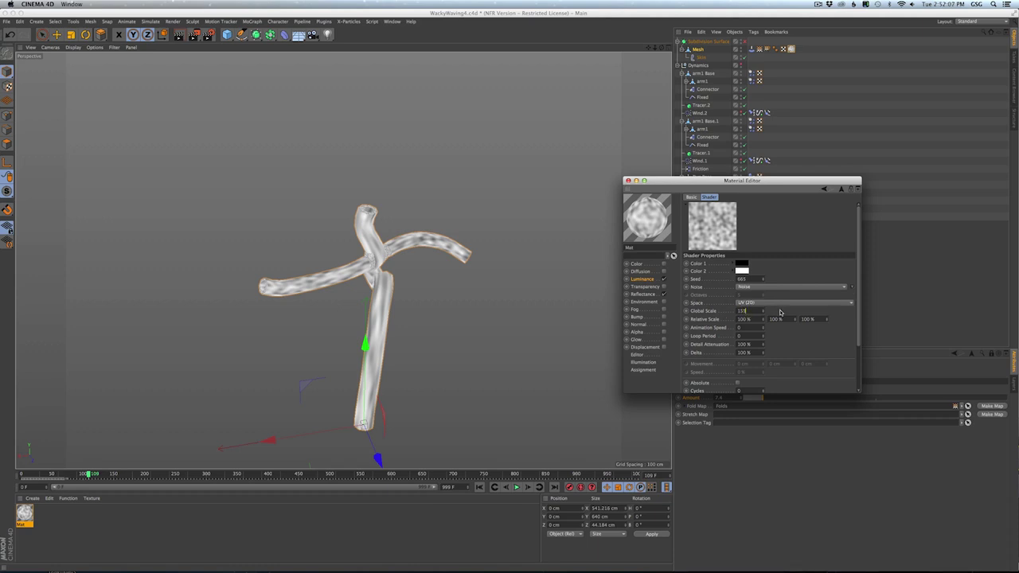
pyautogui.write('155')
pyautogui.press('Return')
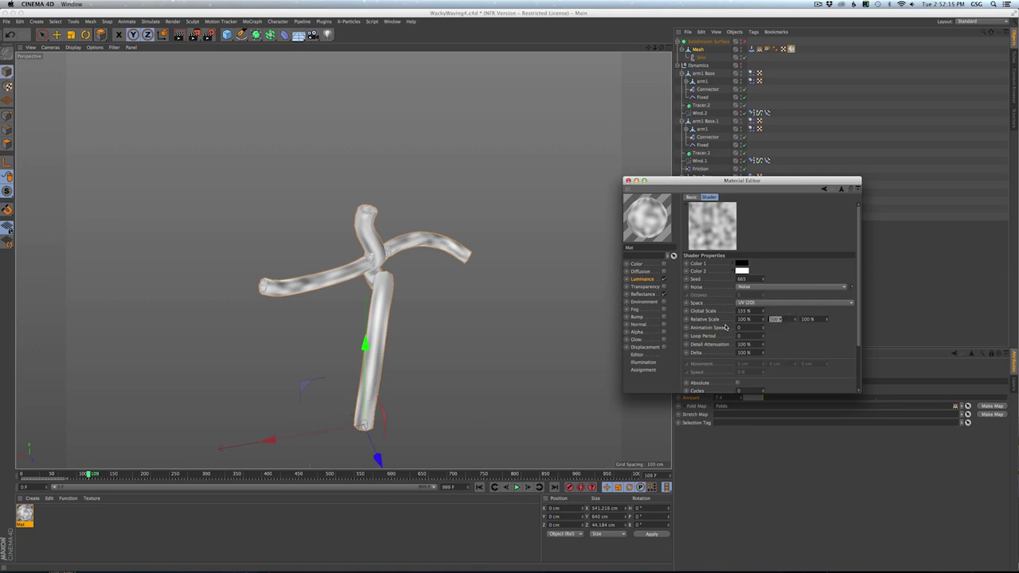
pyautogui.write('20')
pyautogui.press('Return')
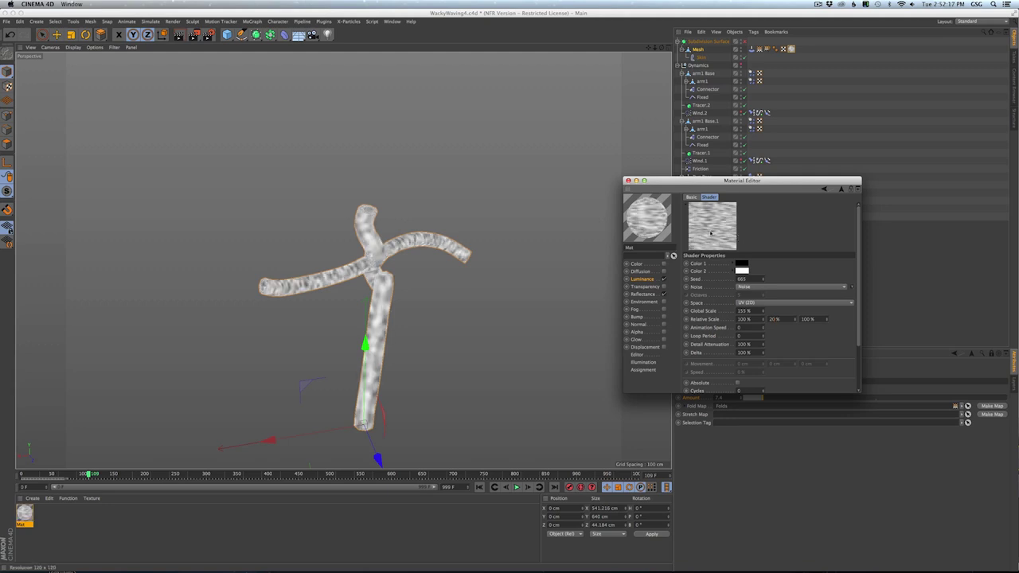
# - Set the Noise shader's first relative scale value to 0% and check the noise bands on the tube man
pyautogui.keyDown('alt'); pyautogui.moveTo(390, 343); pyautogui.dragTo(455, 318, button='right'); pyautogui.keyUp('alt')
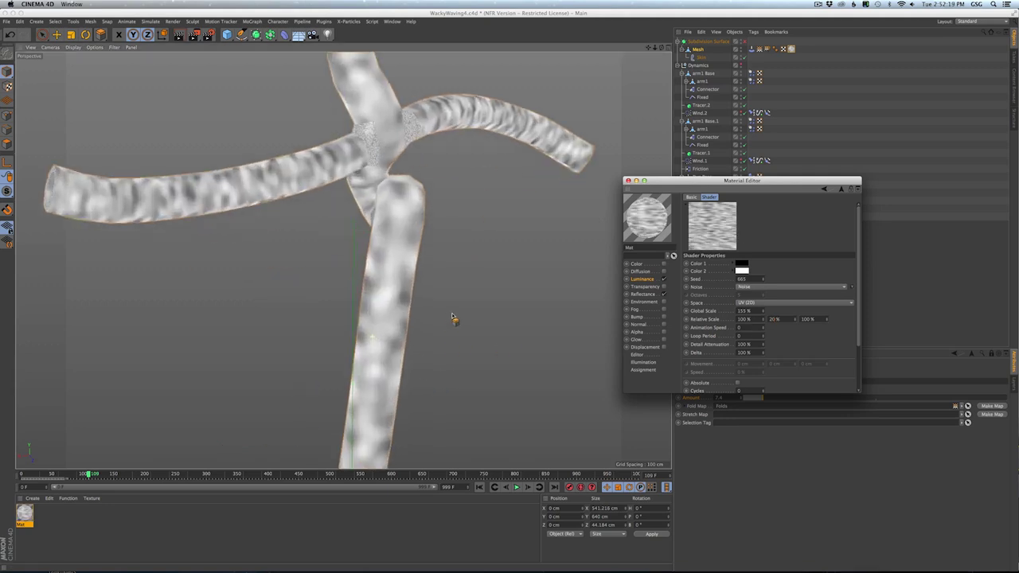
pyautogui.keyDown('alt'); pyautogui.moveTo(404, 331); pyautogui.dragTo(538, 300); pyautogui.keyUp('alt')
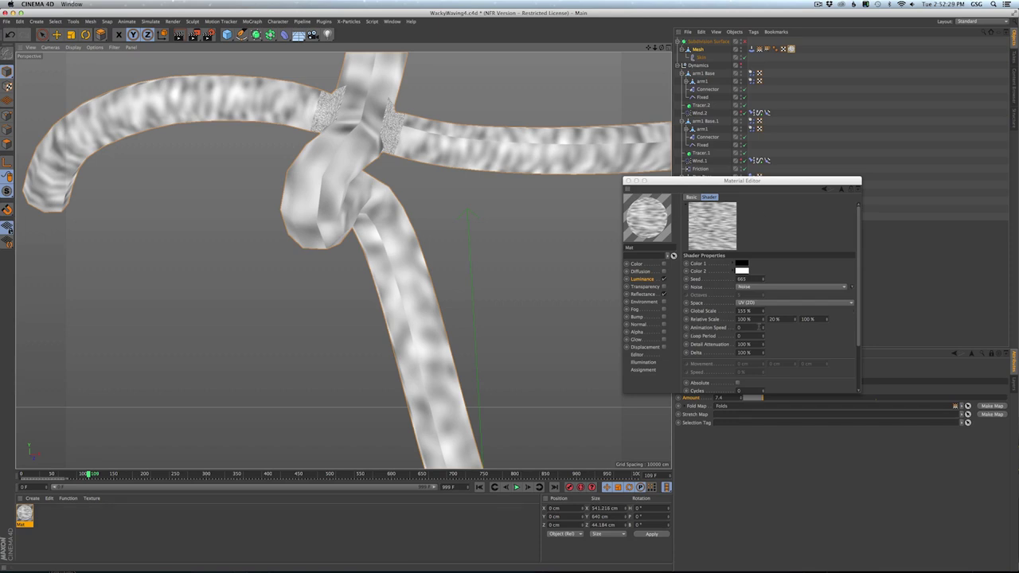
pyautogui.moveTo(756, 322); pyautogui.dragTo(733, 317)
pyautogui.write('0')
pyautogui.press('Return')
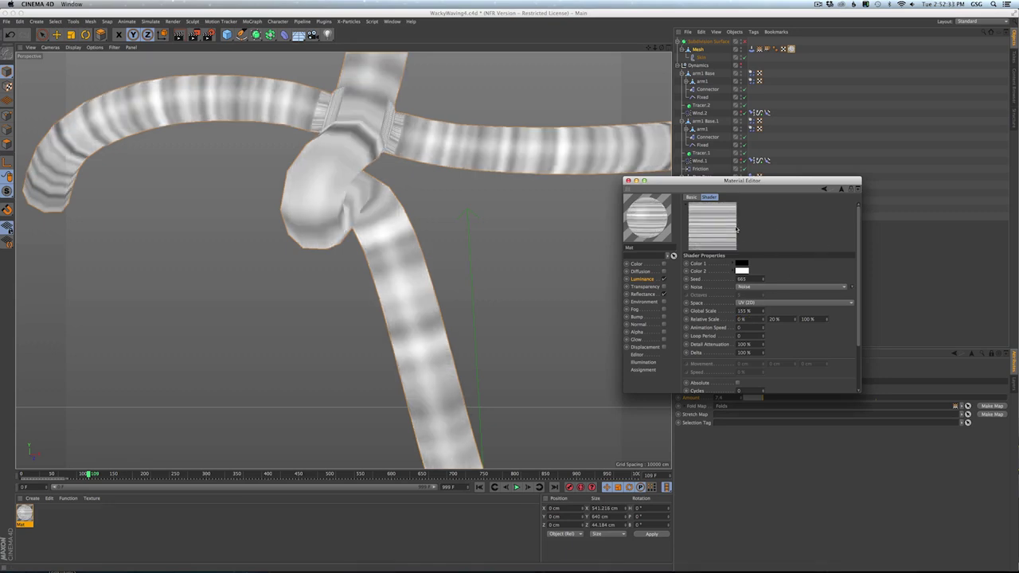
pyautogui.keyDown('alt'); pyautogui.moveTo(467, 362); pyautogui.dragTo(451, 398); pyautogui.keyUp('alt')
pyautogui.keyDown('alt'); pyautogui.moveTo(451, 398); pyautogui.dragTo(405, 386, button='right'); pyautogui.keyUp('alt')
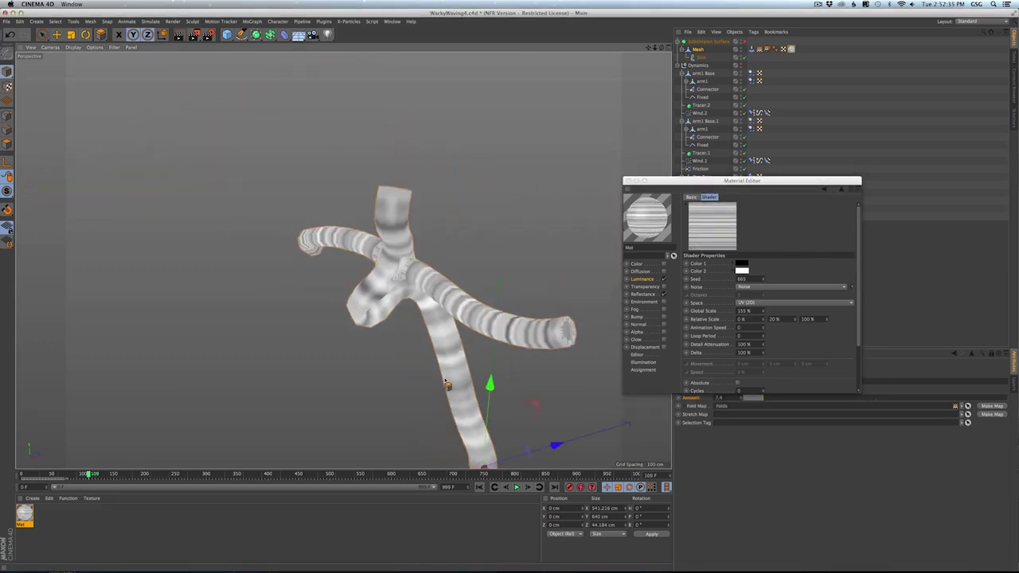
# - Render the tube man in the viewport and set the Noise shader's global scale to 100%
pyautogui.keyDown('alt'); pyautogui.moveTo(463, 380); pyautogui.dragTo(381, 326, button='middle'); pyautogui.keyUp('alt')
pyautogui.moveTo(380, 327)
pyautogui.keyDown('alt'); pyautogui.mouseDown()
pyautogui.moveTo(303, 332)
pyautogui.moveTo(371, 314)
pyautogui.mouseUp(); pyautogui.keyUp('alt')
pyautogui.press('super+r')
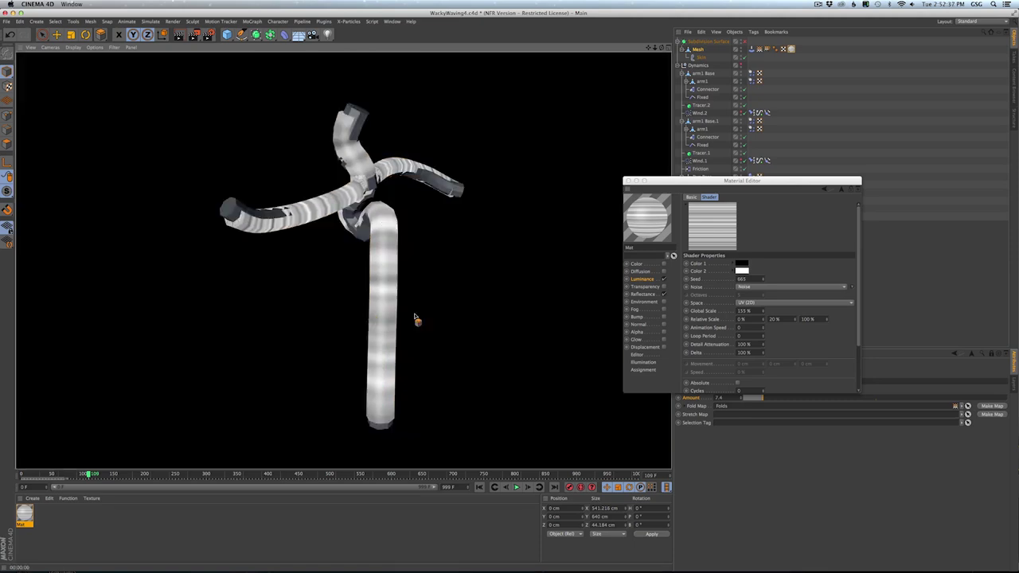
pyautogui.moveTo(753, 311); pyautogui.dragTo(728, 312)
pyautogui.write('100')
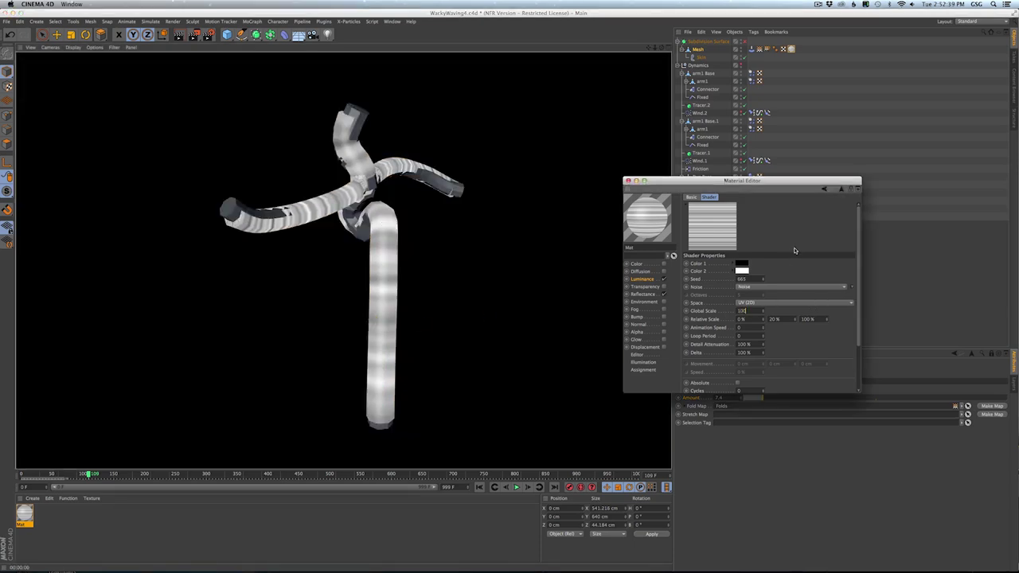
pyautogui.write('100')
pyautogui.press('Return')
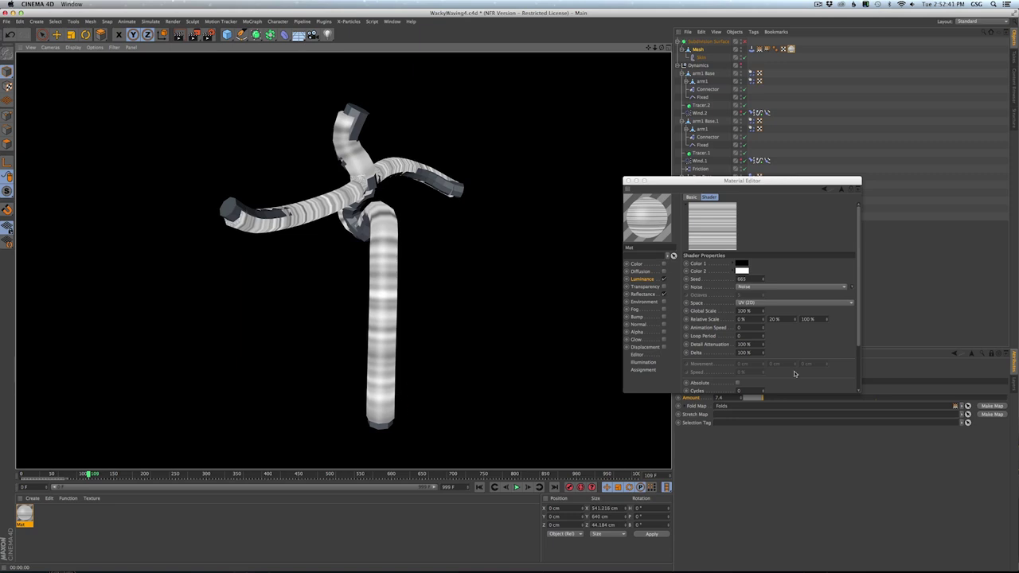
# - Set the Noise shader's contrast to 18% and render the view again
pyautogui.moveTo(860, 394); pyautogui.dragTo(875, 476)
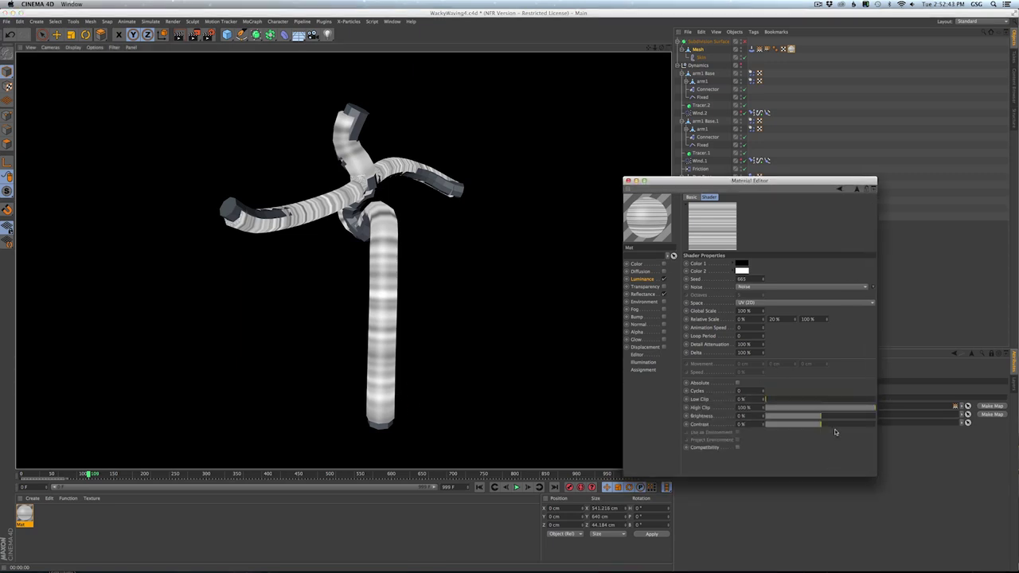
pyautogui.moveTo(836, 424); pyautogui.dragTo(830, 425)
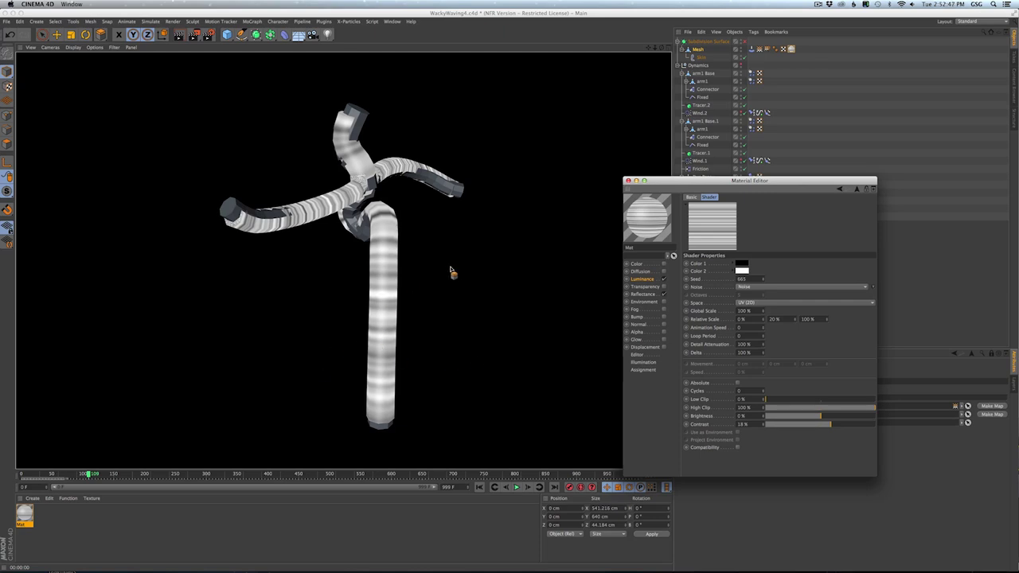
pyautogui.click(415, 262)
pyautogui.press('super+r')
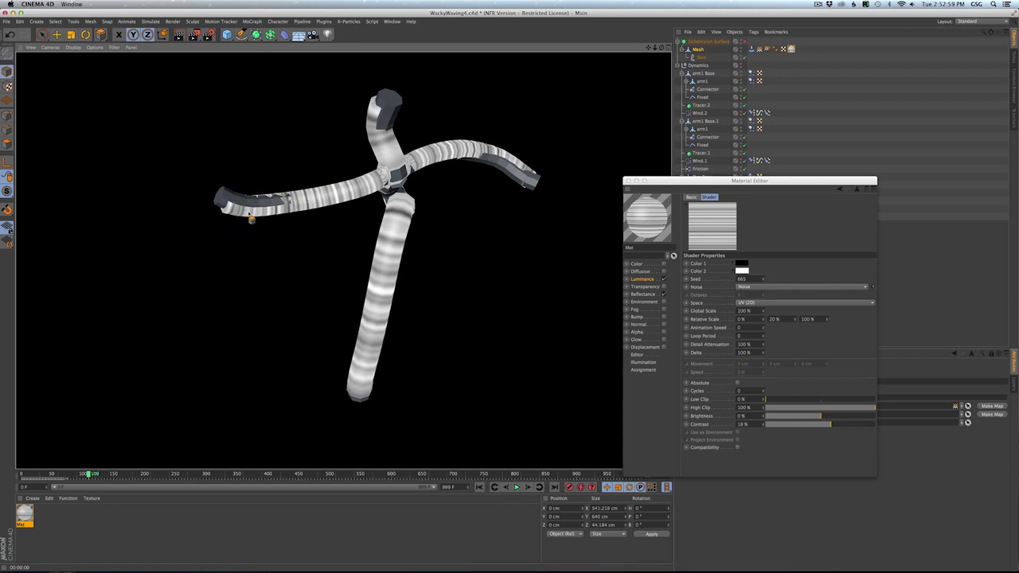
# - Rewind the animation to frame 0 and examine the noise pattern where the arms meet the body
pyautogui.moveTo(343, 163); pyautogui.dragTo(386, 182)
pyautogui.scroll(10, 395, 175)
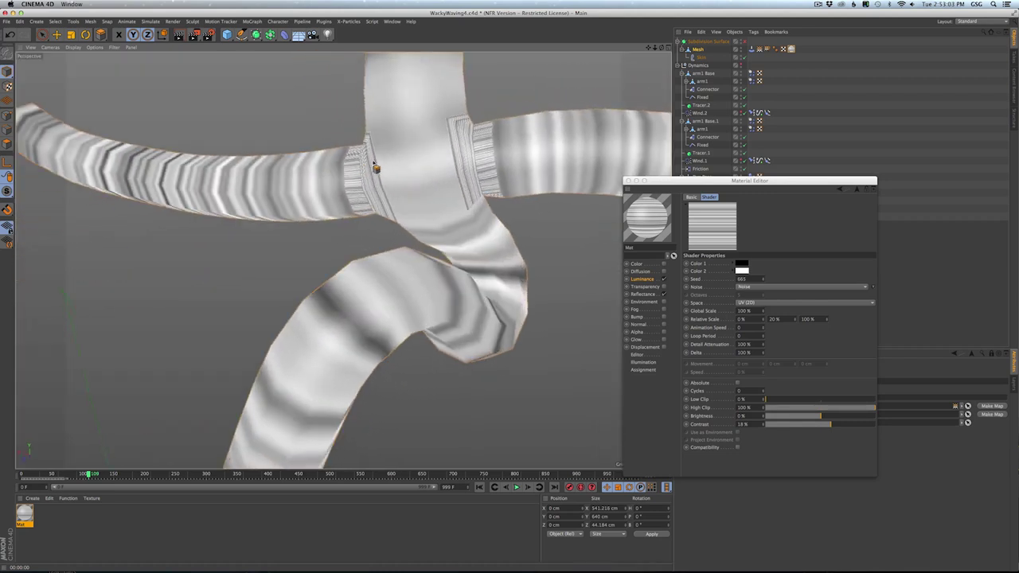
pyautogui.keyDown('alt'); pyautogui.moveTo(376, 169); pyautogui.dragTo(469, 157); pyautogui.keyUp('alt')
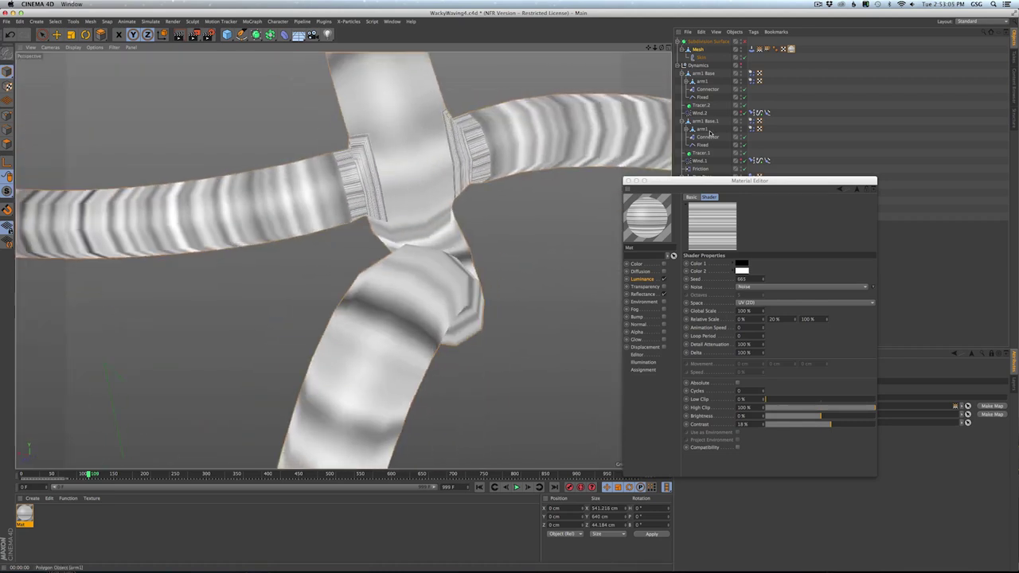
pyautogui.click(479, 487)
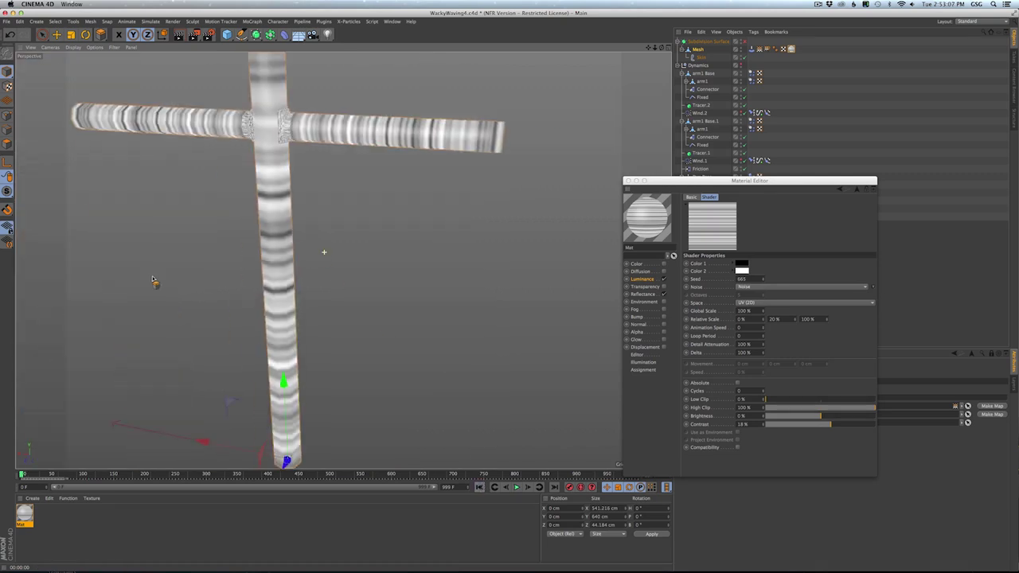
pyautogui.keyDown('alt'); pyautogui.moveTo(153, 280); pyautogui.dragTo(285, 179); pyautogui.keyUp('alt')
pyautogui.keyDown('alt'); pyautogui.moveTo(285, 178); pyautogui.dragTo(339, 262, button='middle'); pyautogui.keyUp('alt')
pyautogui.scroll(4, 349, 252)
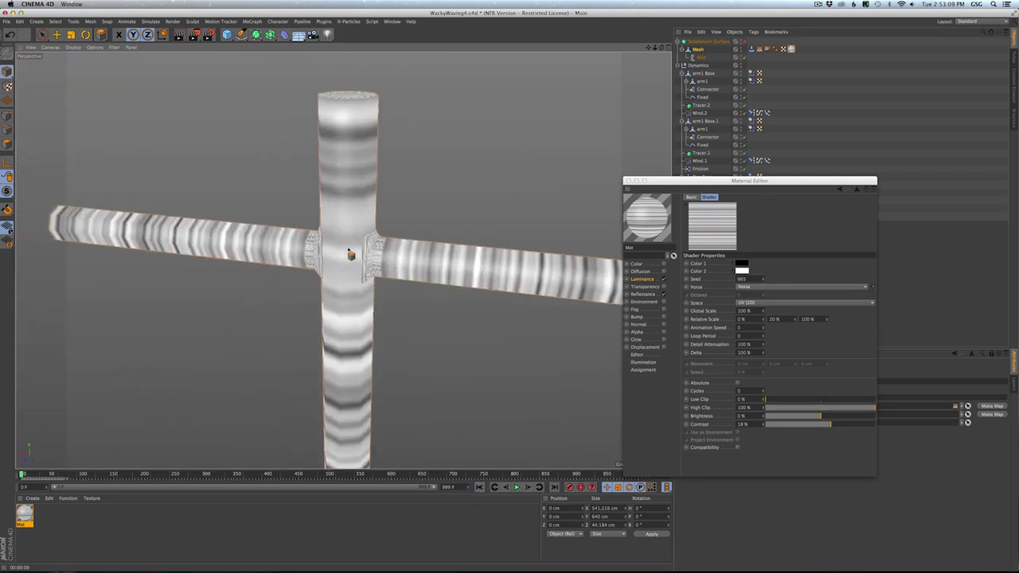
pyautogui.keyDown('alt'); pyautogui.moveTo(350, 255); pyautogui.dragTo(379, 248); pyautogui.keyUp('alt')
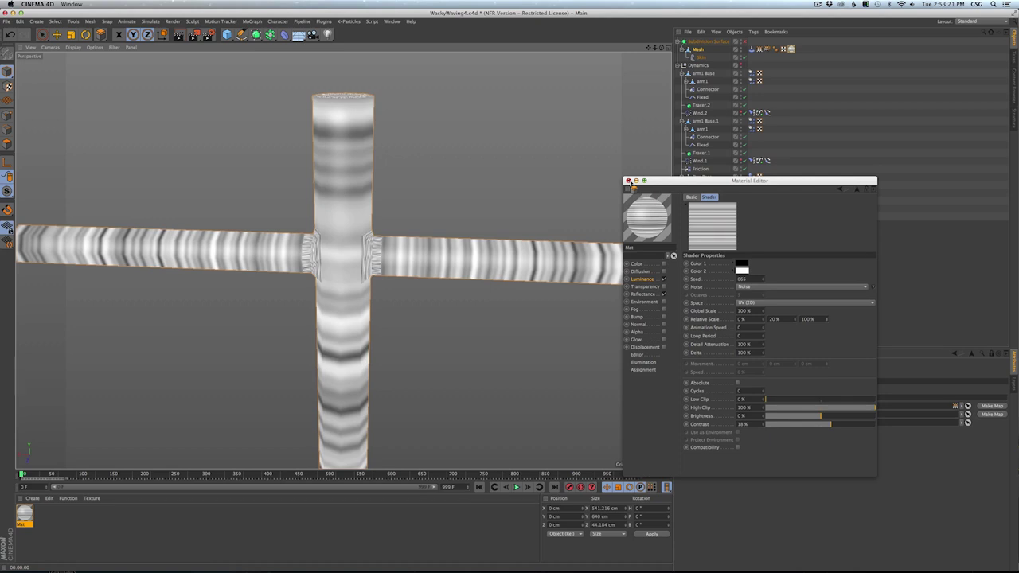
# - Close the Material Editor, switch to the BP UV Edit layout and select the Mesh's UVW tag
pyautogui.click(628, 181)
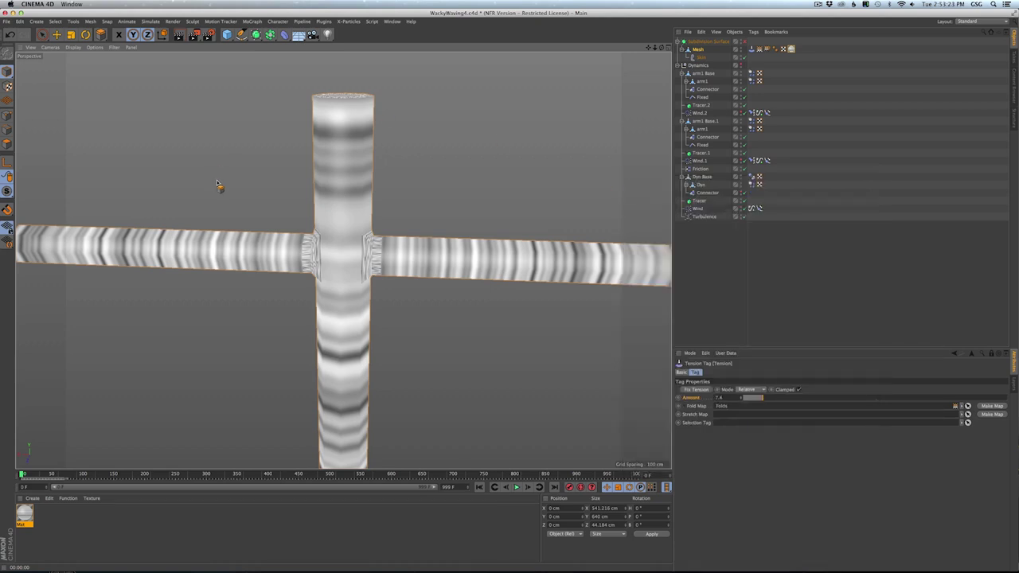
pyautogui.click(972, 22)
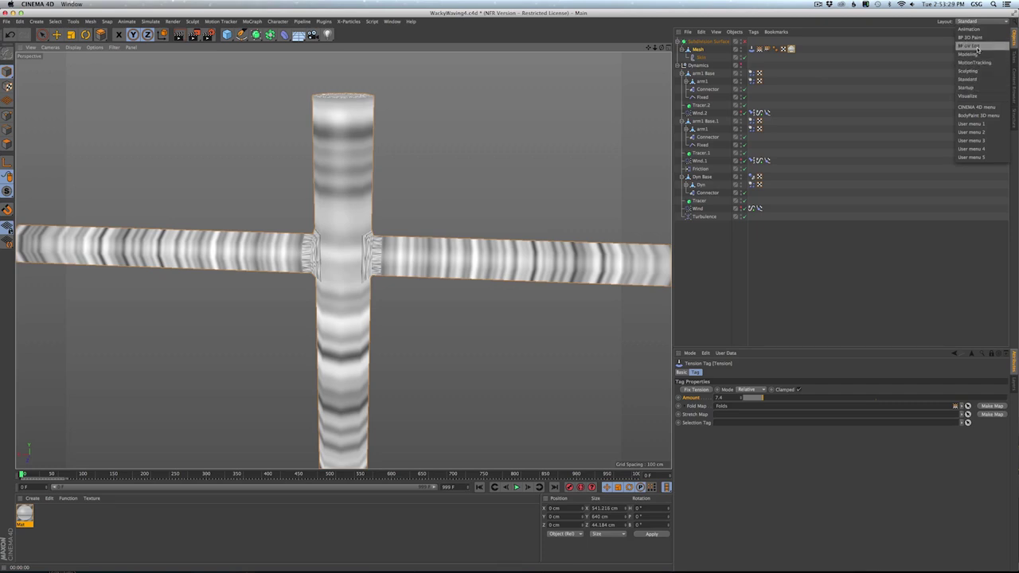
pyautogui.click(968, 47)
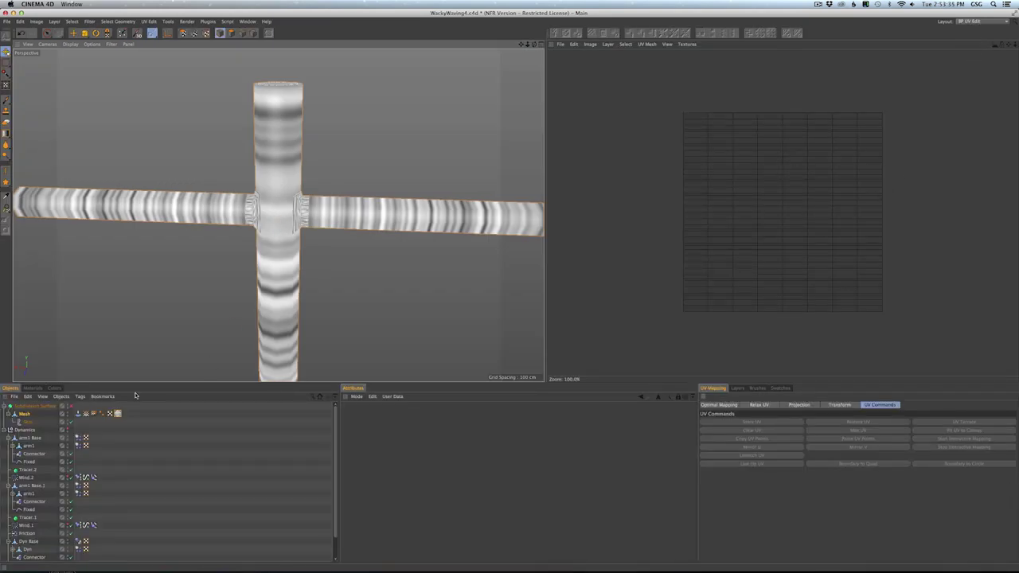
pyautogui.click(110, 415)
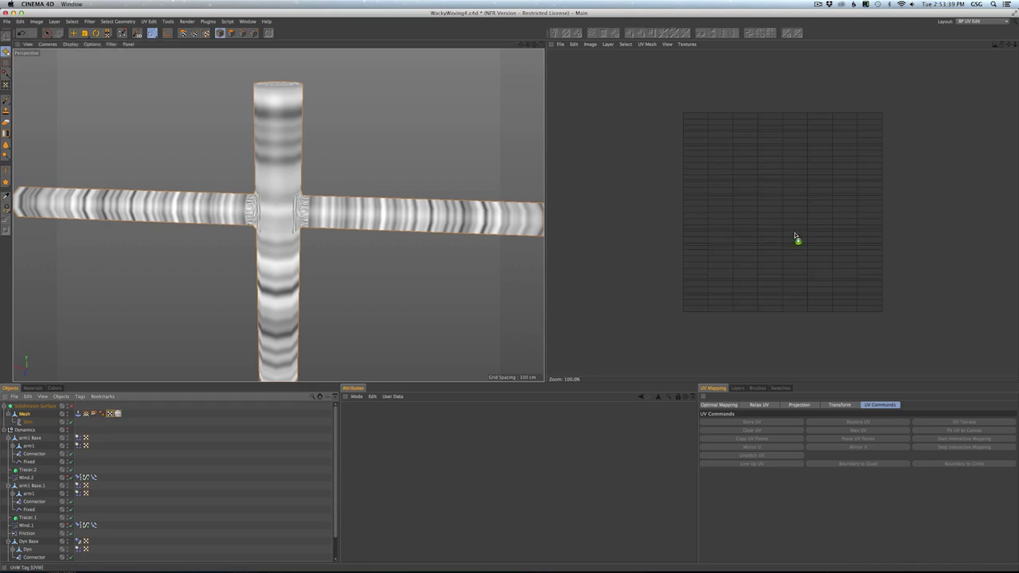
pyautogui.moveTo(795, 235); pyautogui.dragTo(796, 190)
# - In polygon mode, loop-select the ring of polygons at the base of both arms where they join the body
pyautogui.click(231, 34)
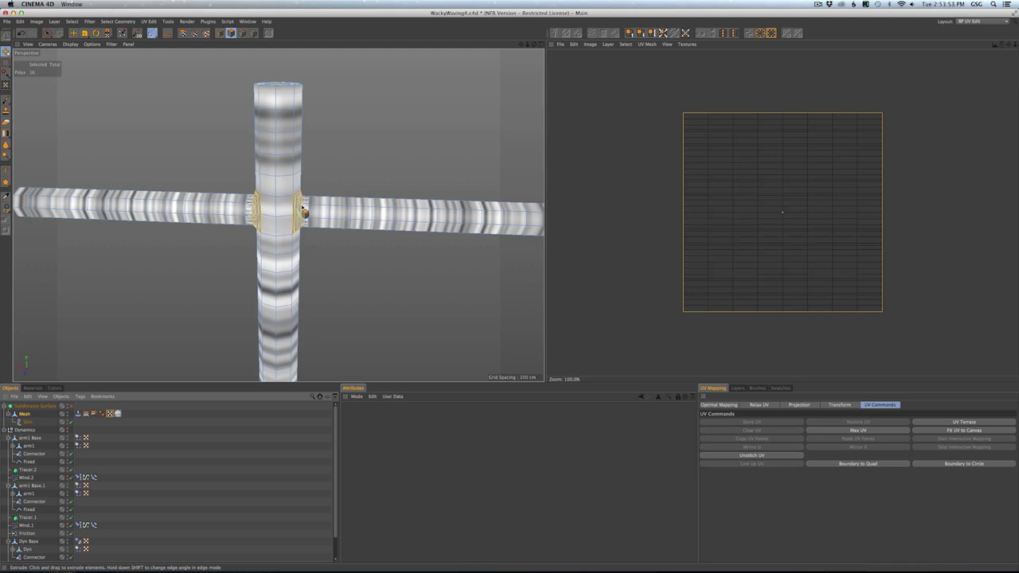
pyautogui.click(232, 35)
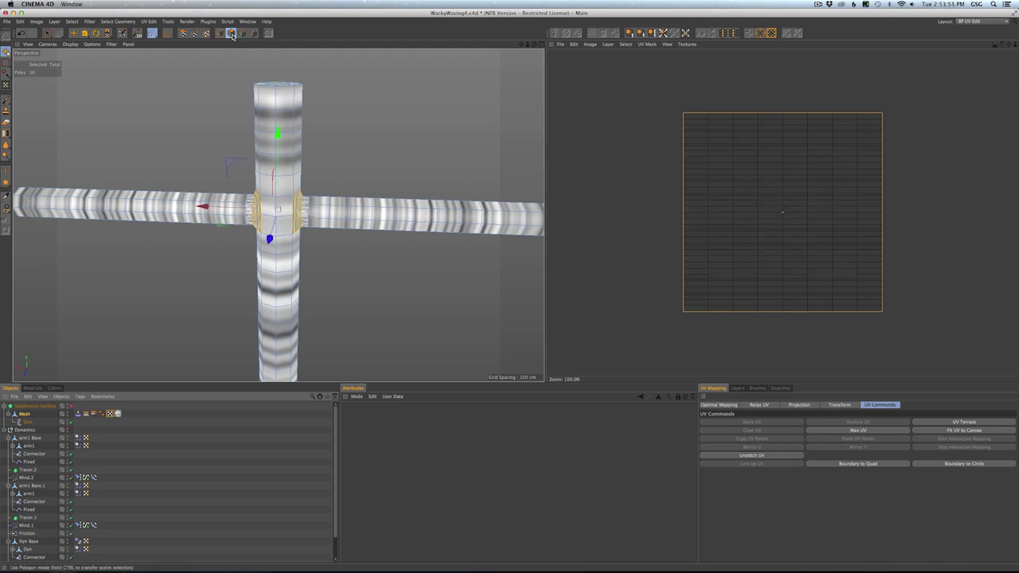
pyautogui.rightClick(316, 222)
pyautogui.click(331, 239)
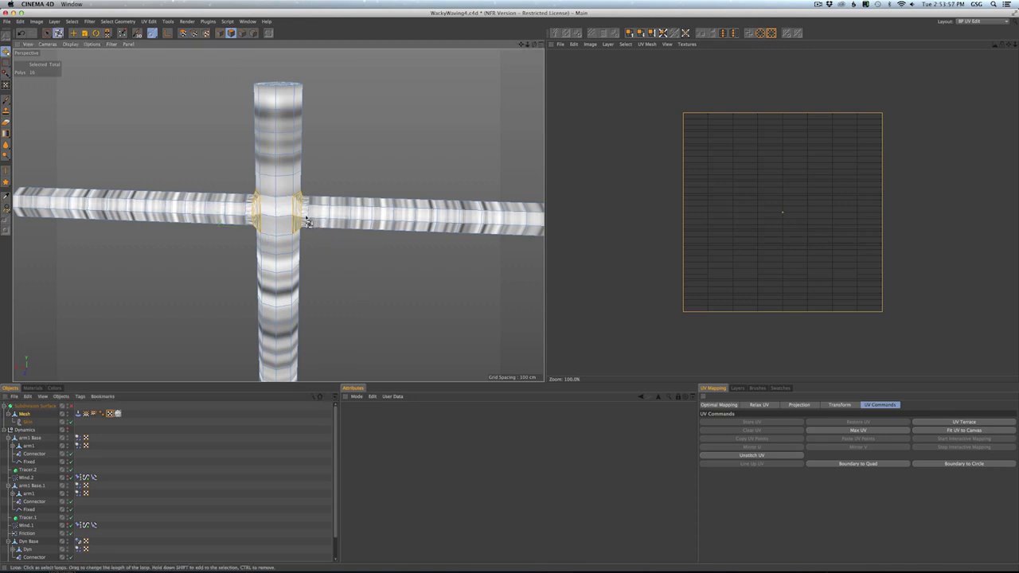
pyautogui.click(306, 220)
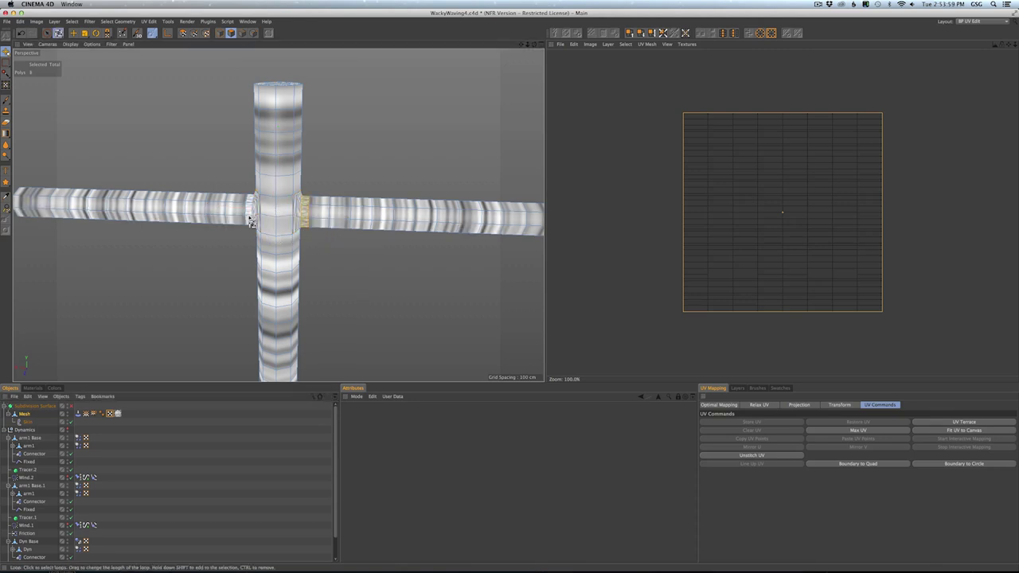
pyautogui.keyDown('shift'); pyautogui.click(250, 218); pyautogui.keyUp('shift')
pyautogui.keyDown('shift'); pyautogui.click(250, 221); pyautogui.keyUp('shift')
# - Fill-select the body column's polygons and remap their UVs with a Cylinder projection
pyautogui.press('u')
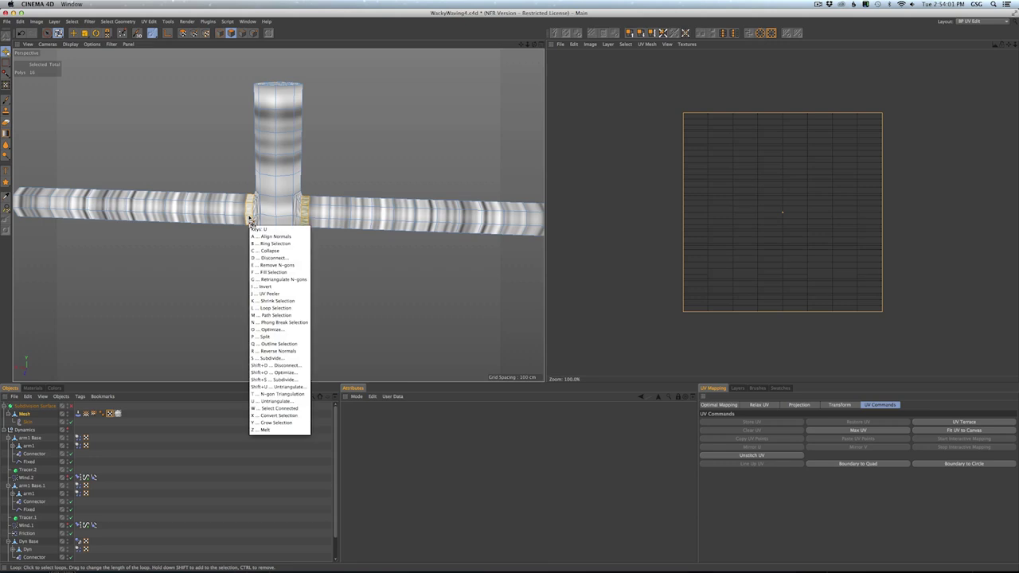
pyautogui.press('f')
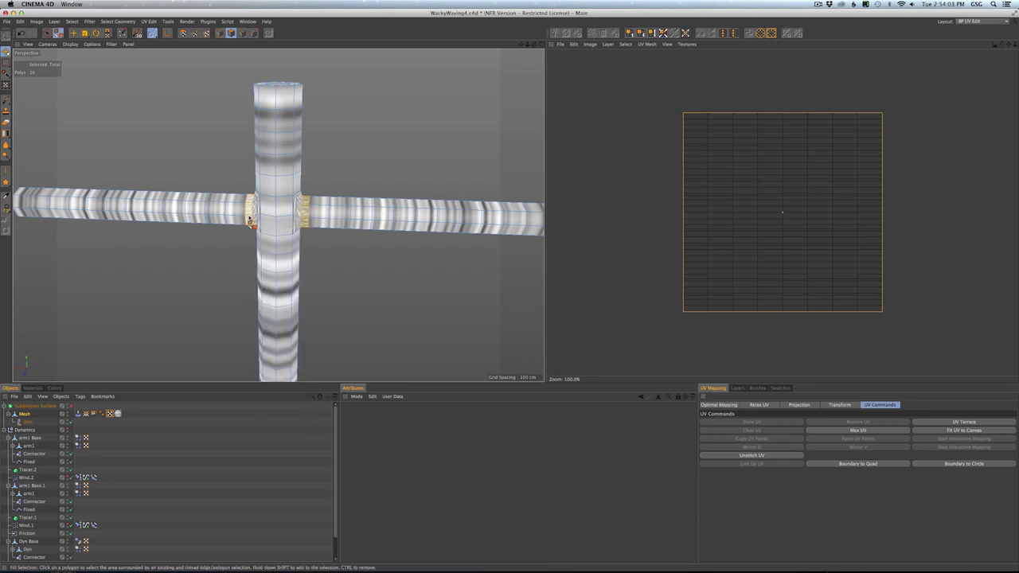
pyautogui.click(275, 175)
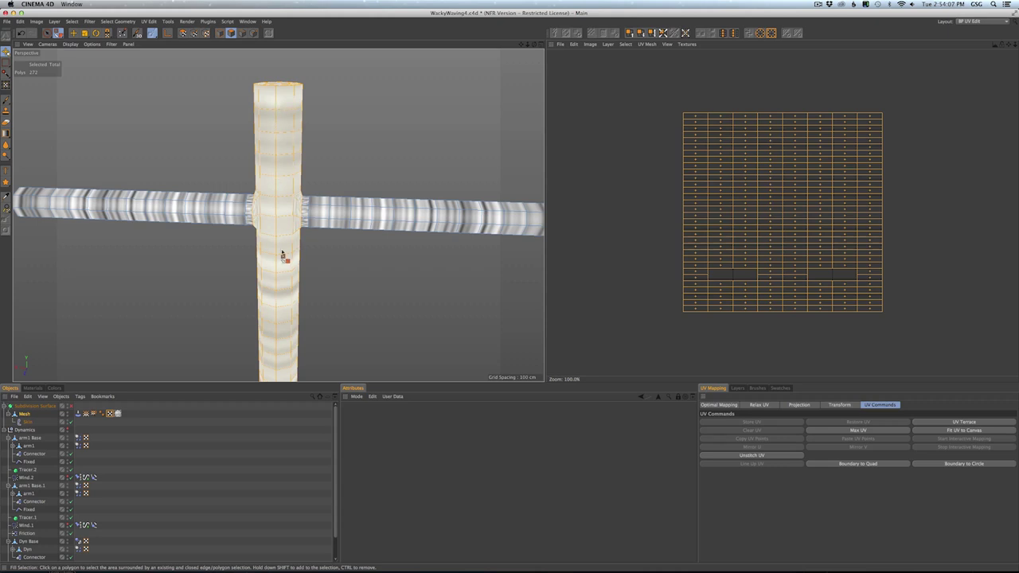
pyautogui.moveTo(285, 255)
pyautogui.keyDown('alt'); pyautogui.mouseDown()
pyautogui.moveTo(210, 236)
pyautogui.moveTo(341, 227)
pyautogui.moveTo(292, 229)
pyautogui.mouseUp(); pyautogui.keyUp('alt')
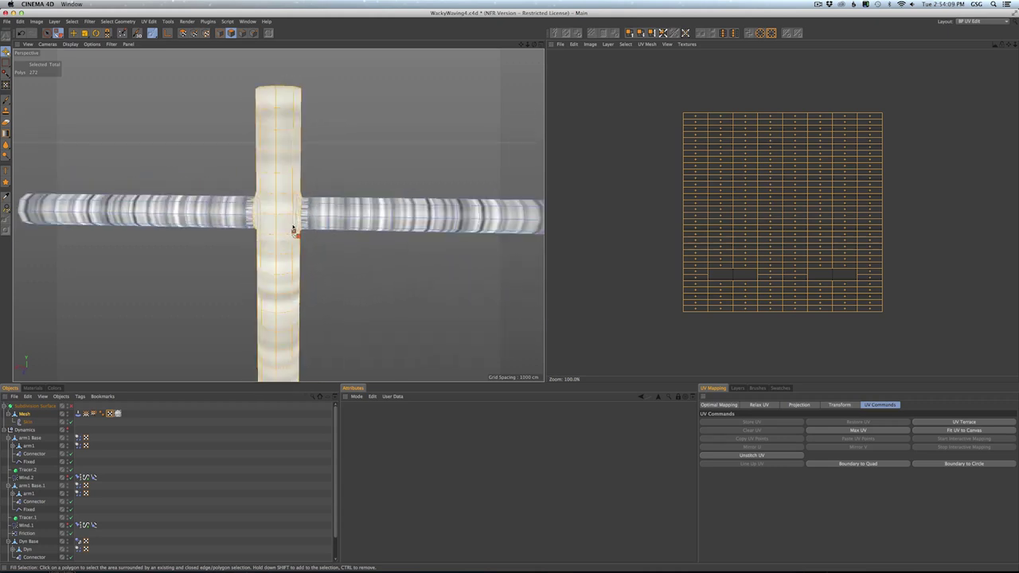
pyautogui.scroll(-2, 291, 235)
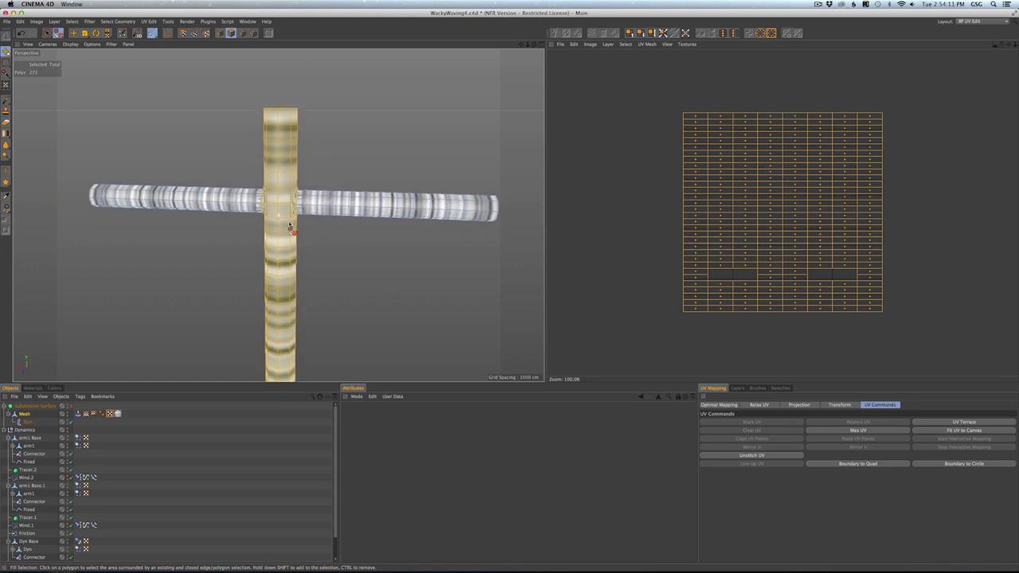
pyautogui.click(793, 406)
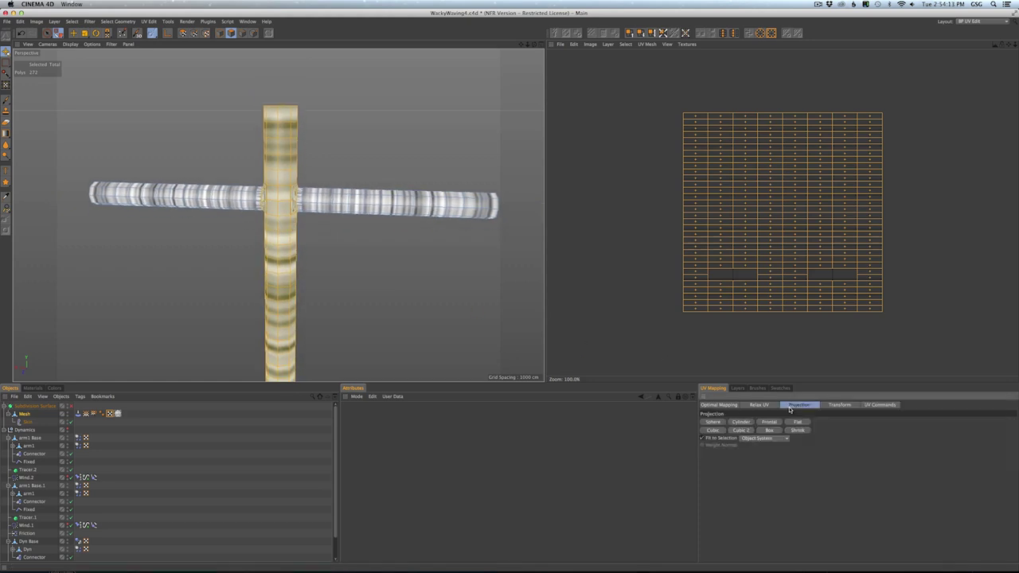
pyautogui.click(747, 421)
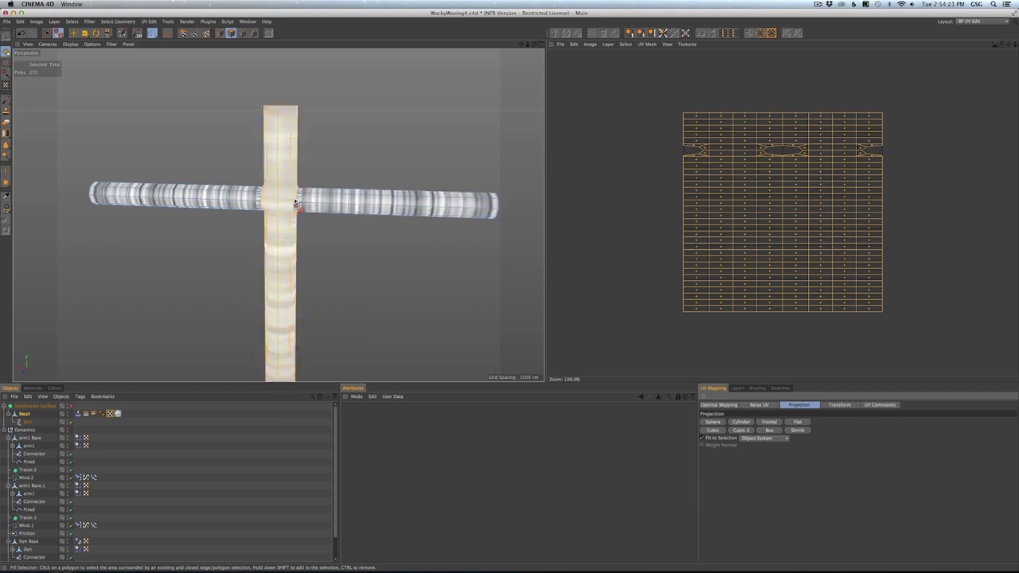
# - Invert the polygon selection so the two arms are selected instead of the body column
pyautogui.moveTo(293, 207)
pyautogui.keyDown('alt'); pyautogui.mouseDown()
pyautogui.moveTo(371, 212)
pyautogui.moveTo(298, 215)
pyautogui.mouseUp(); pyautogui.keyUp('alt')
pyautogui.keyDown('alt'); pyautogui.moveTo(298, 210); pyautogui.dragTo(311, 169, button='right'); pyautogui.keyUp('alt')
pyautogui.keyDown('alt'); pyautogui.moveTo(311, 170); pyautogui.dragTo(287, 180, button='middle'); pyautogui.keyUp('alt')
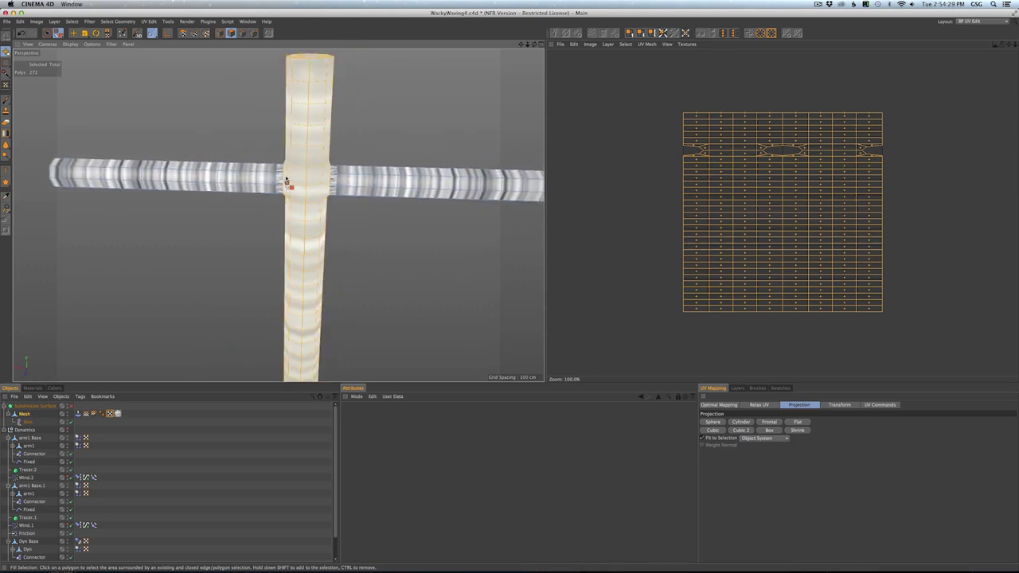
pyautogui.press('u')
pyautogui.click(287, 180)
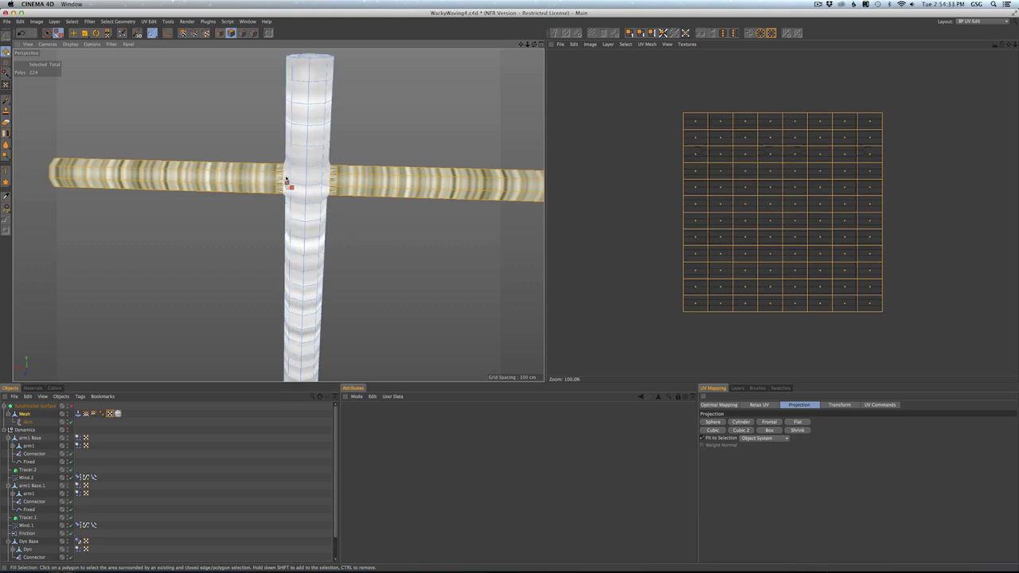
# - Try a Cylinder projection on the arms' UVs, and undo it
pyautogui.click(739, 423)
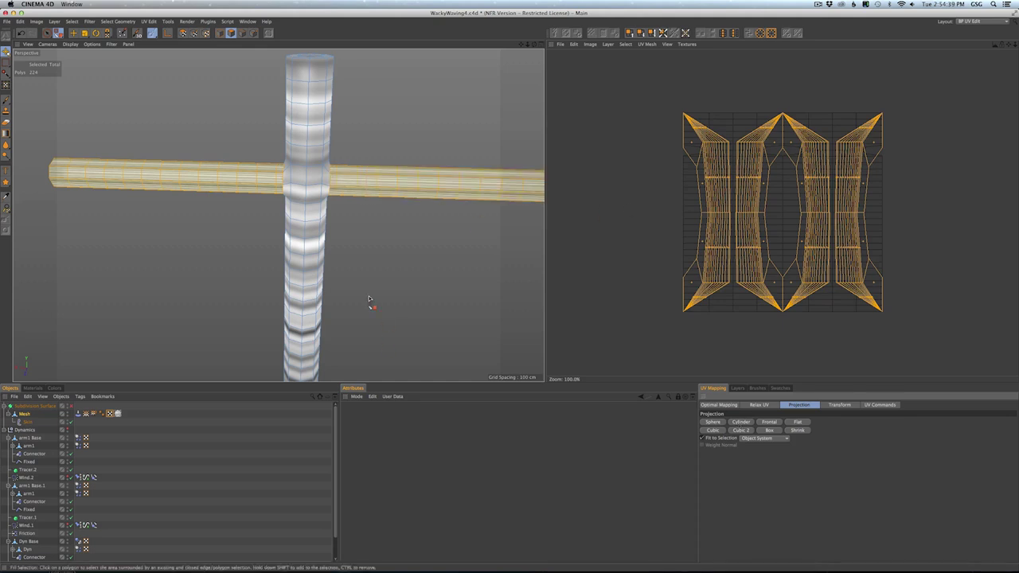
pyautogui.press('super+z')
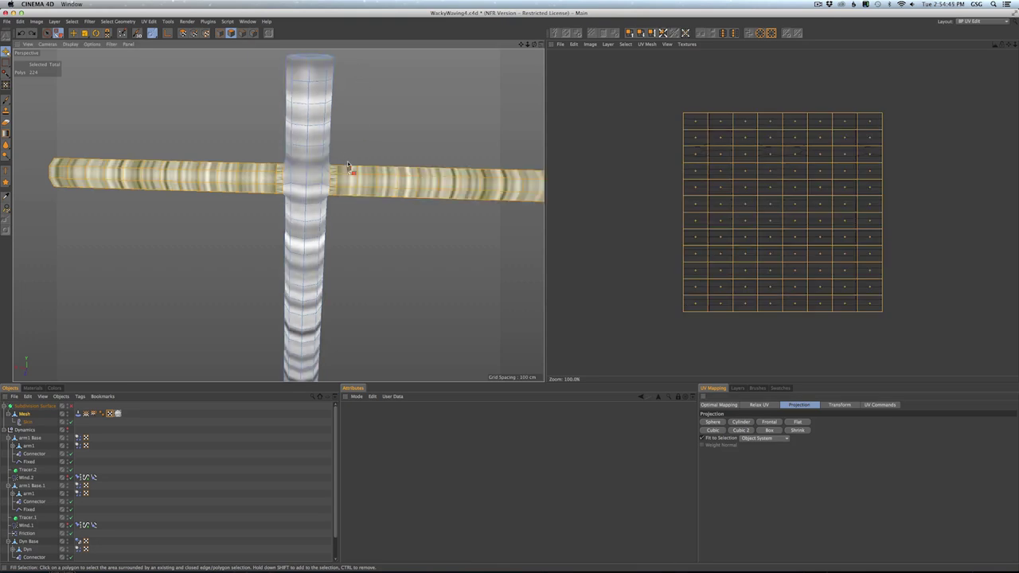
# - Switch to UV Polygons mode and start interactive mapping on the arm polygons with a Cylindrical projection
pyautogui.scroll(-3, 348, 169)
pyautogui.keyDown('alt'); pyautogui.moveTo(348, 183); pyautogui.dragTo(292, 166); pyautogui.keyUp('alt')
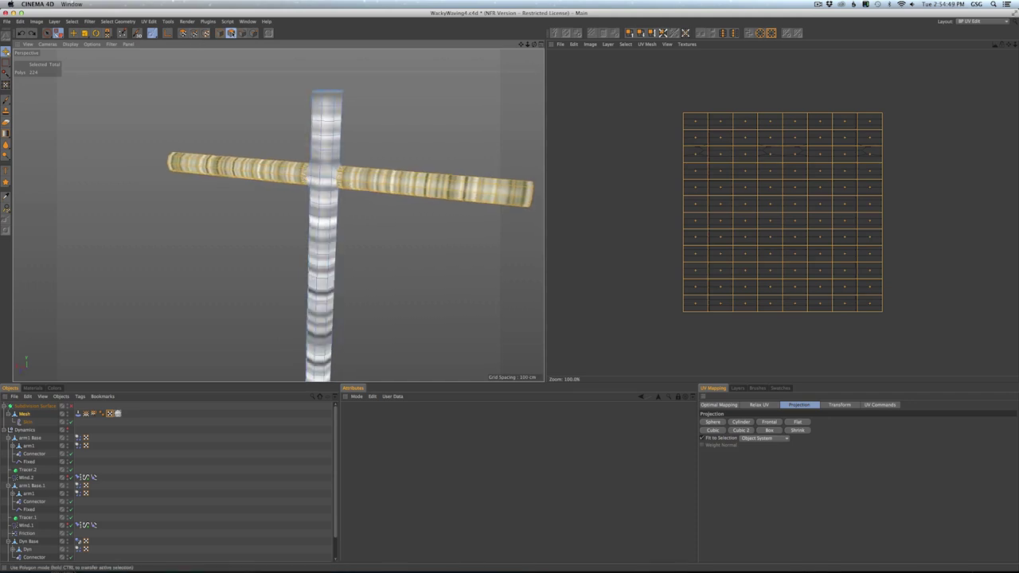
pyautogui.click(231, 34)
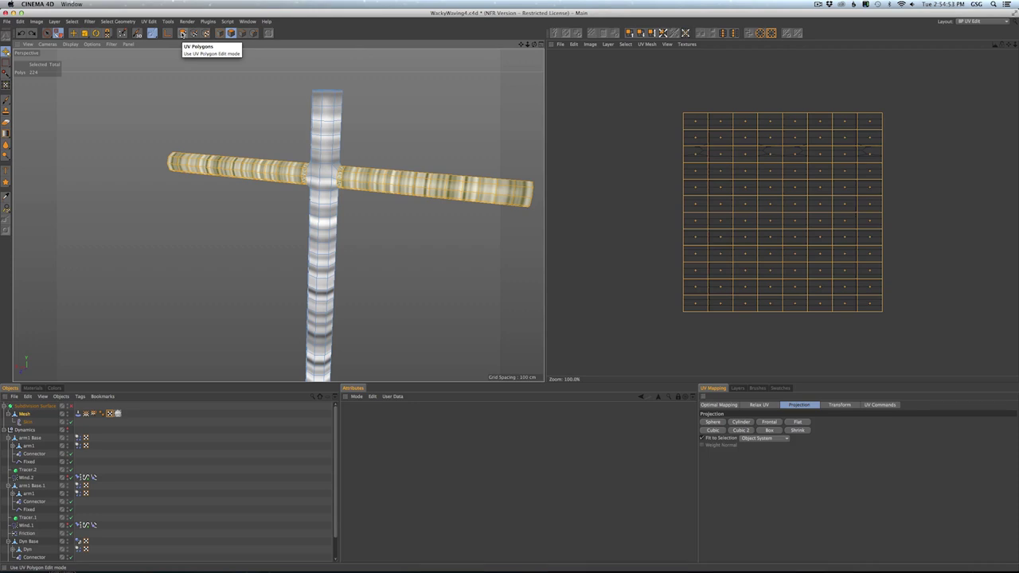
pyautogui.click(881, 405)
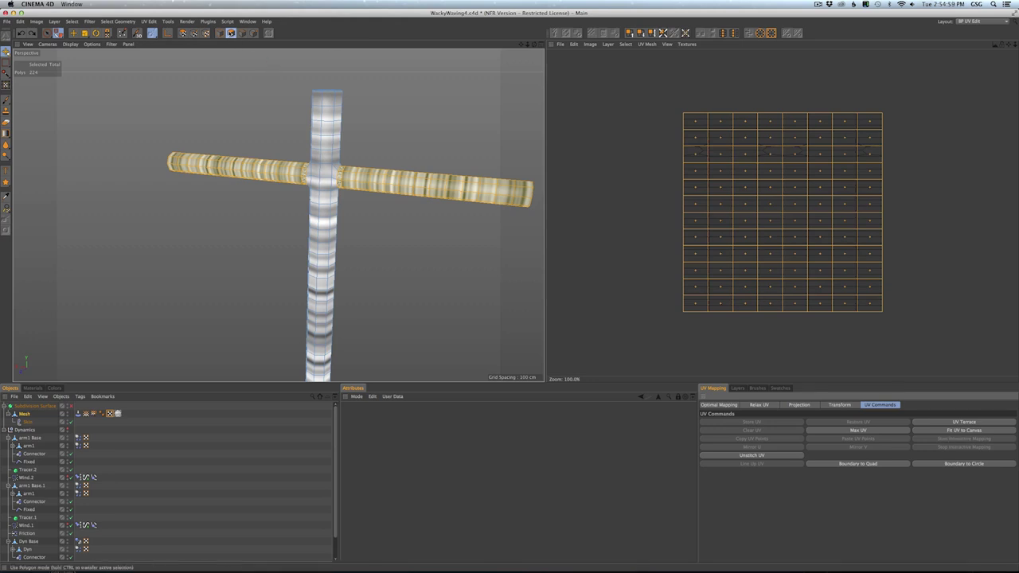
pyautogui.click(182, 33)
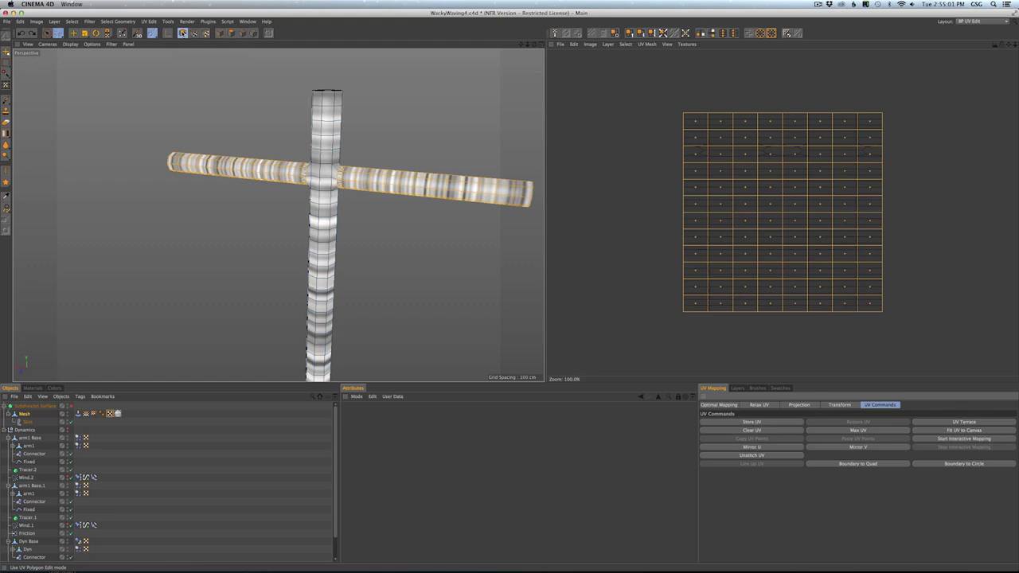
pyautogui.click(227, 32)
pyautogui.click(958, 441)
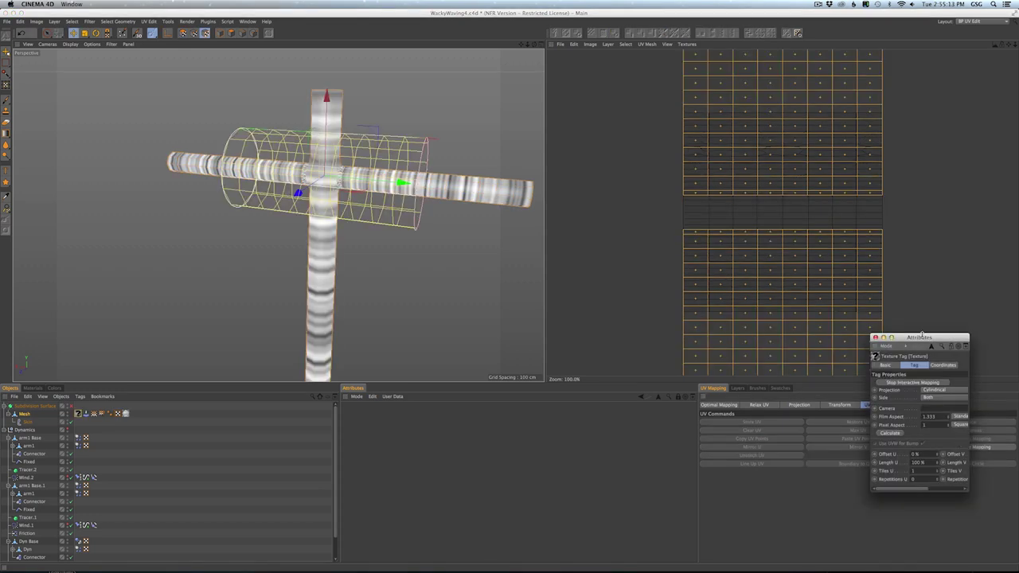
# - Try to reposition the cylindrical projection cage over the arms, and undo it
pyautogui.moveTo(919, 337); pyautogui.dragTo(554, 220)
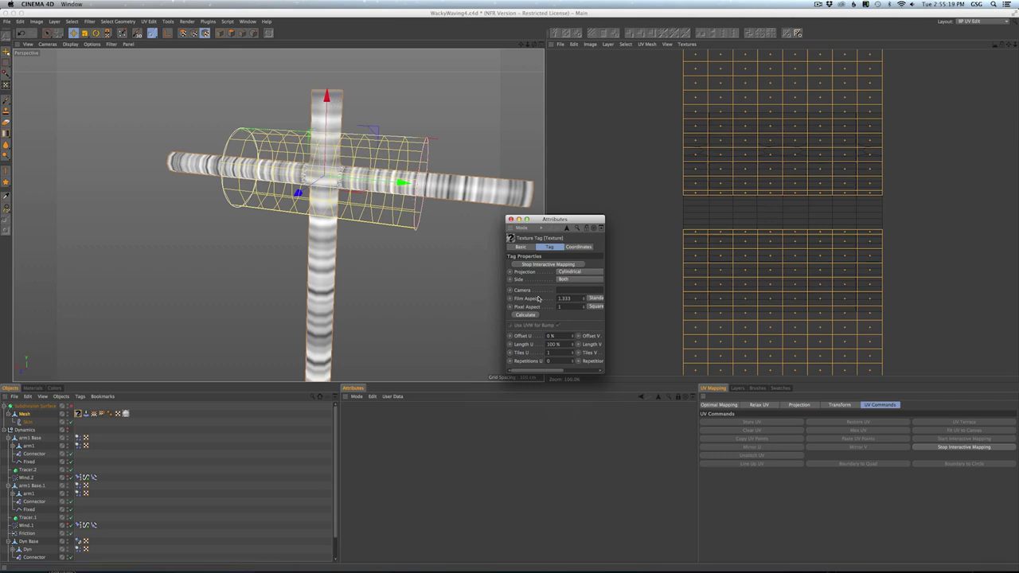
pyautogui.moveTo(328, 100); pyautogui.dragTo(329, 103)
pyautogui.press('super+z')
pyautogui.press('super+z')
pyautogui.moveTo(327, 174); pyautogui.dragTo(381, 204)
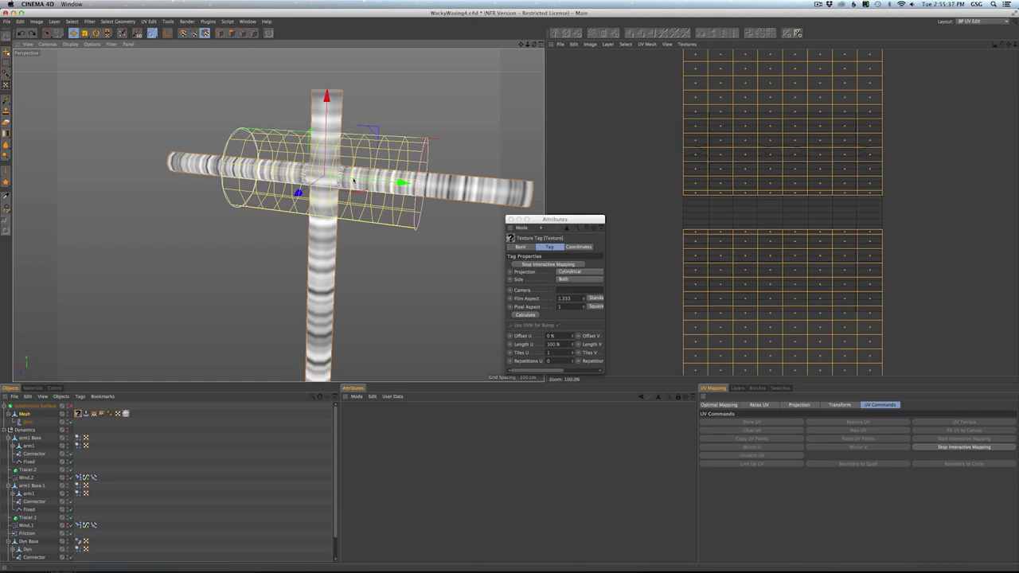
# - Stop the arms' interactive mapping, and return to the Standard layout in Model mode to inspect the bands around the arm joints
pyautogui.click(942, 449)
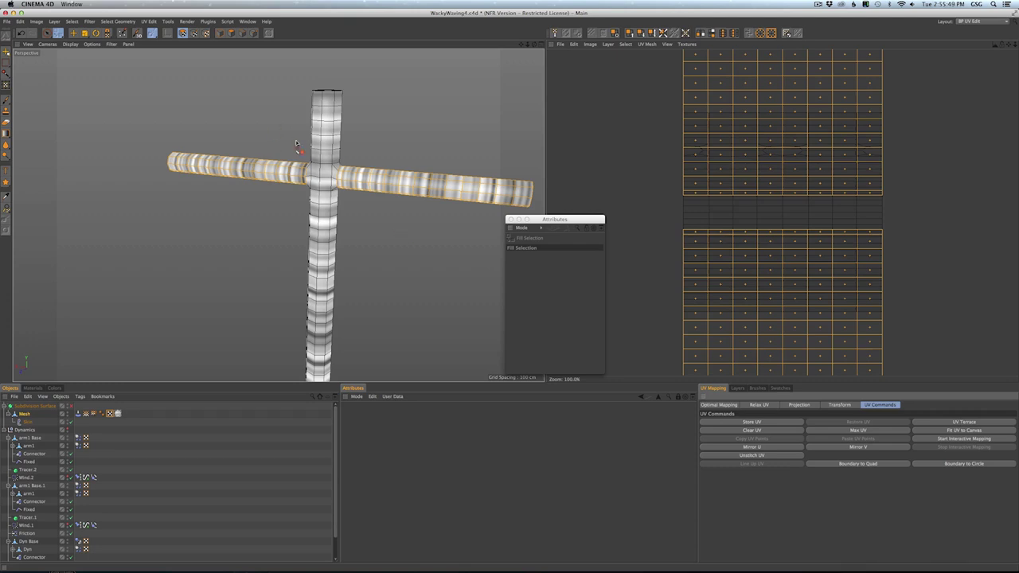
pyautogui.click(511, 219)
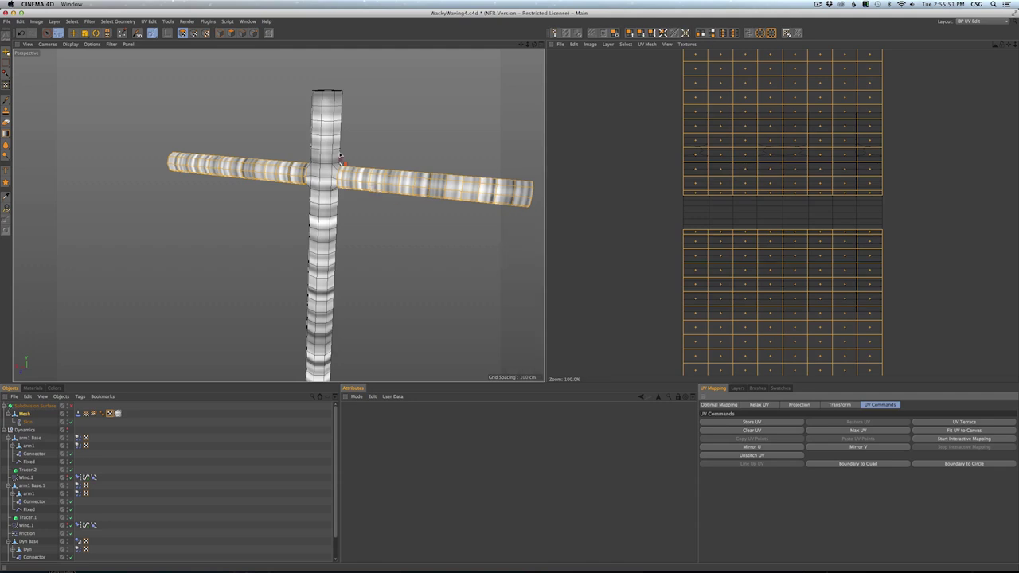
pyautogui.click(980, 22)
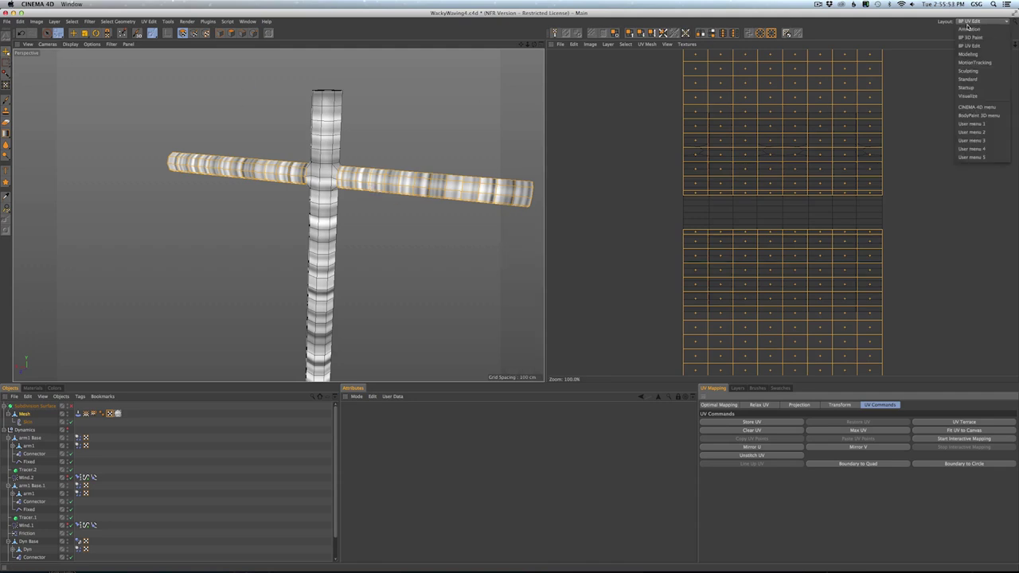
pyautogui.click(975, 75)
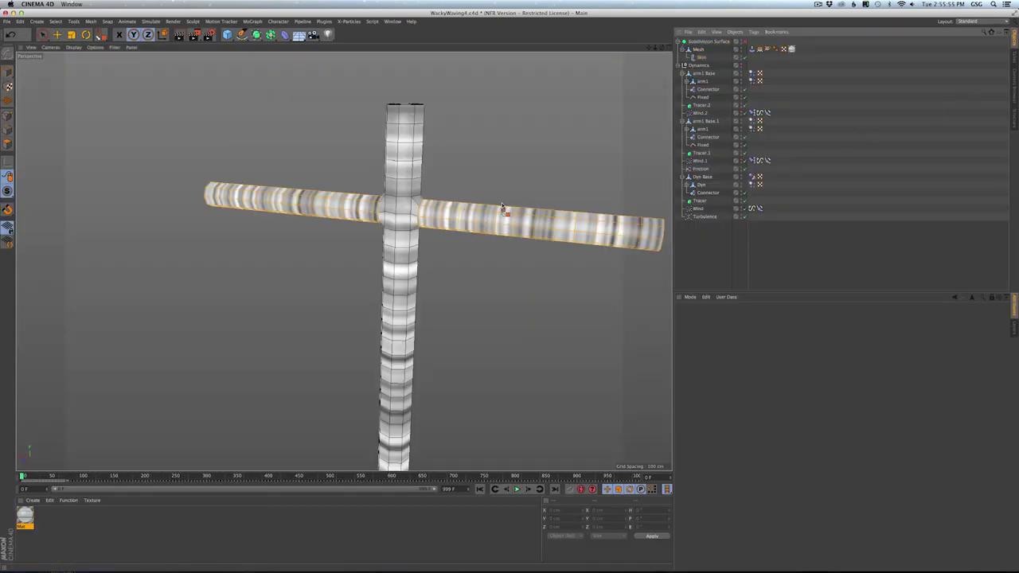
pyautogui.click(9, 71)
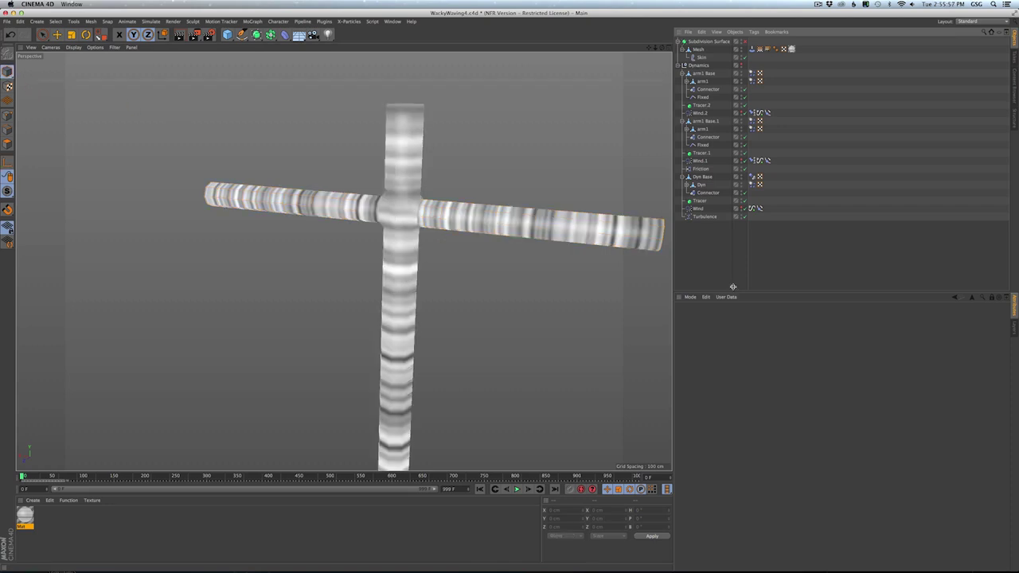
pyautogui.scroll(5, 539, 223)
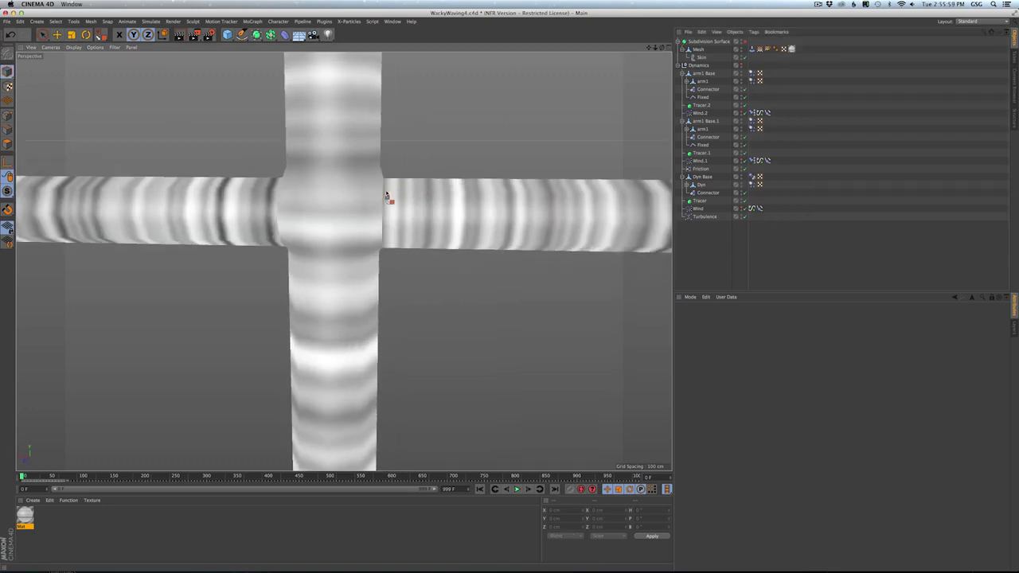
pyautogui.keyDown('alt'); pyautogui.moveTo(387, 196); pyautogui.dragTo(405, 247); pyautogui.keyUp('alt')
pyautogui.scroll(-5, 295, 223)
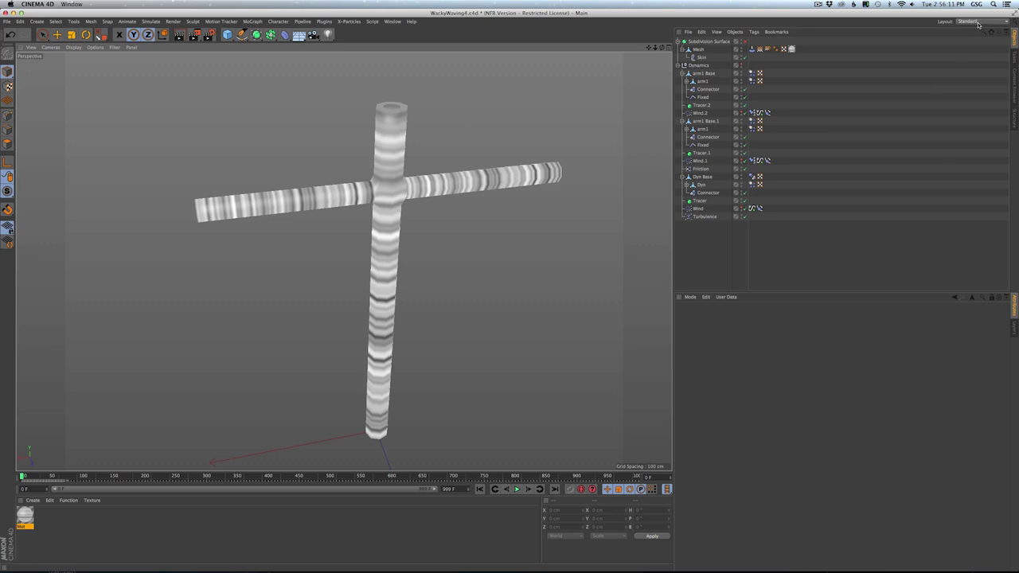
# - Return to the BP UV Edit layout and fill-select the body column's polygons on the Mesh object
pyautogui.click(980, 21)
pyautogui.click(981, 46)
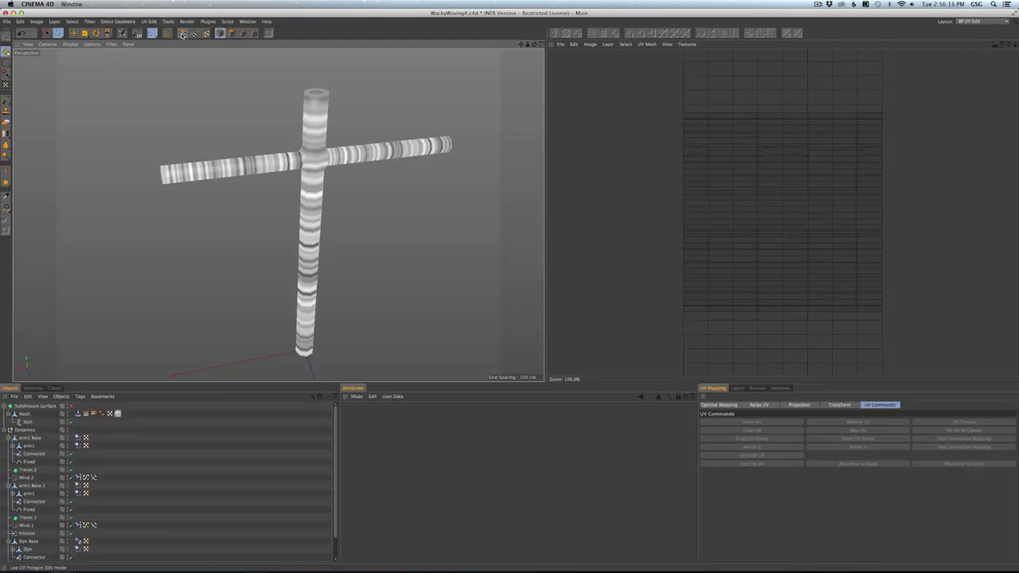
pyautogui.click(226, 32)
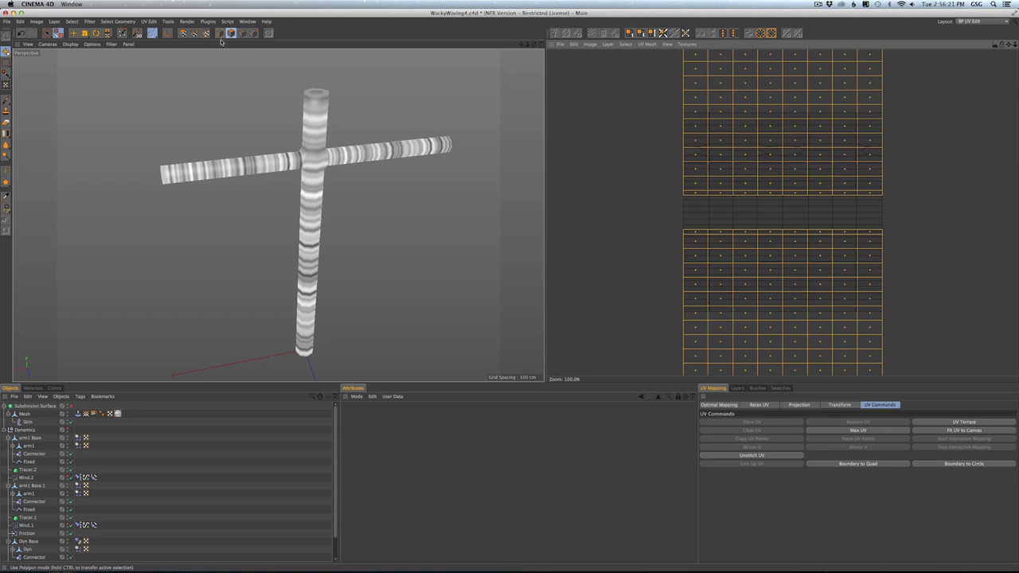
pyautogui.click(24, 414)
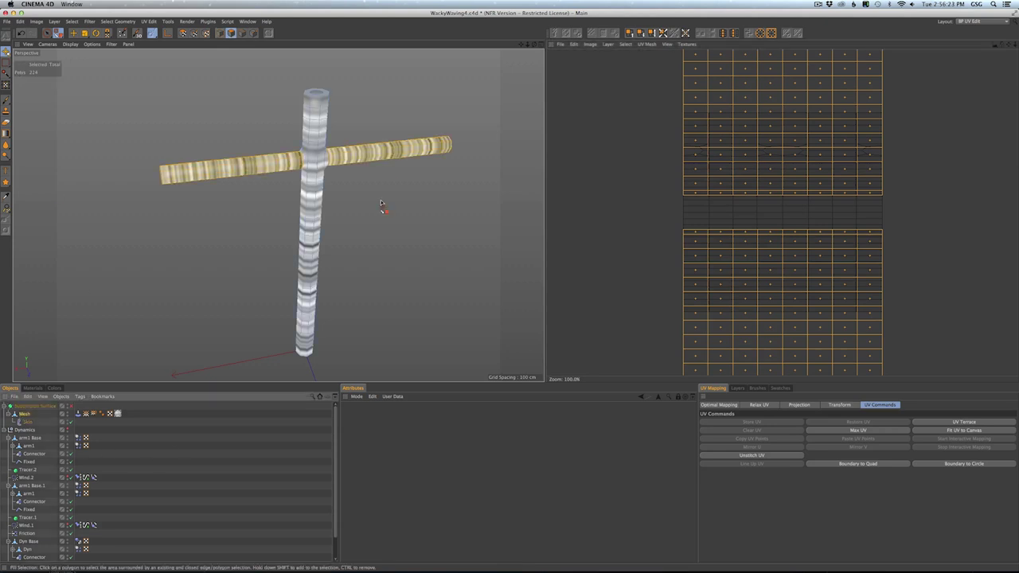
pyautogui.click(328, 167)
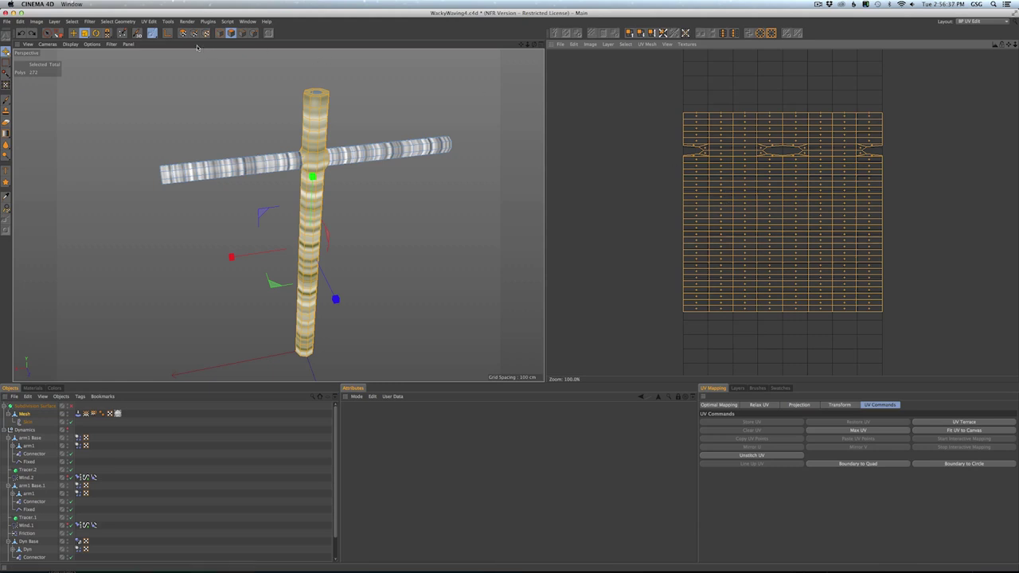
# - Scale the body column's UVs up to about twice their size in UV Polygons mode
pyautogui.press('t')
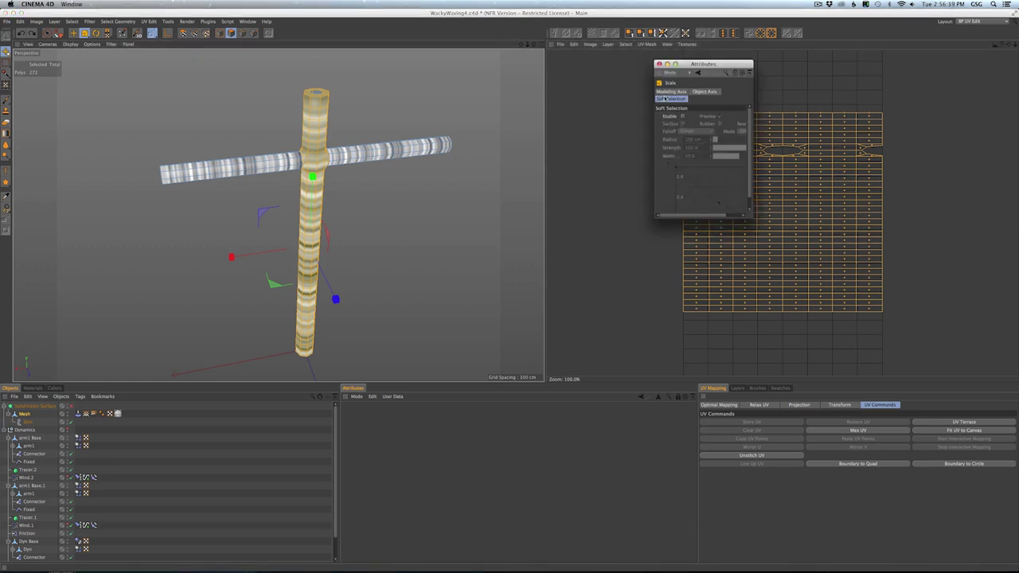
pyautogui.click(659, 63)
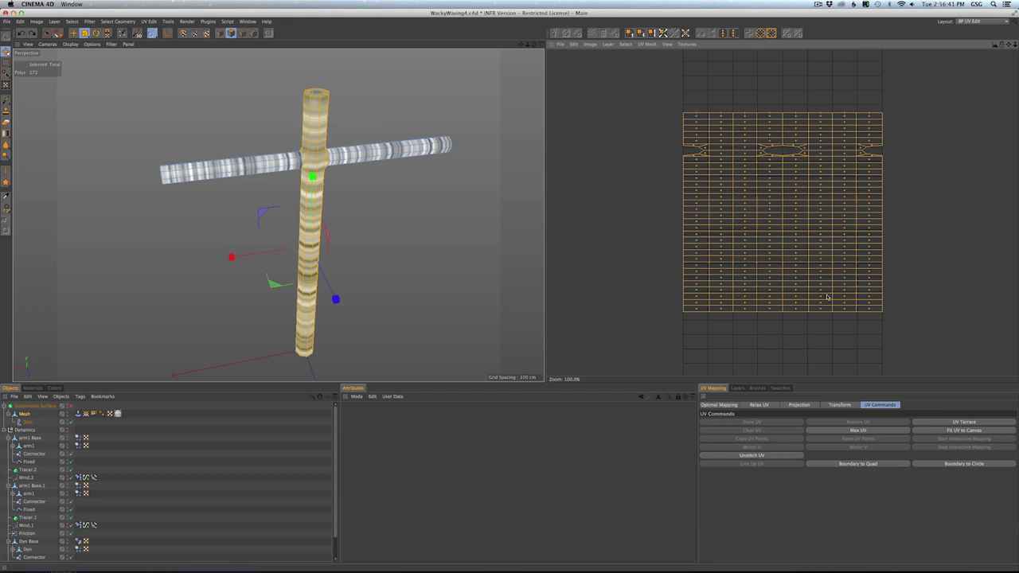
pyautogui.click(84, 34)
pyautogui.click(99, 44)
pyautogui.click(184, 34)
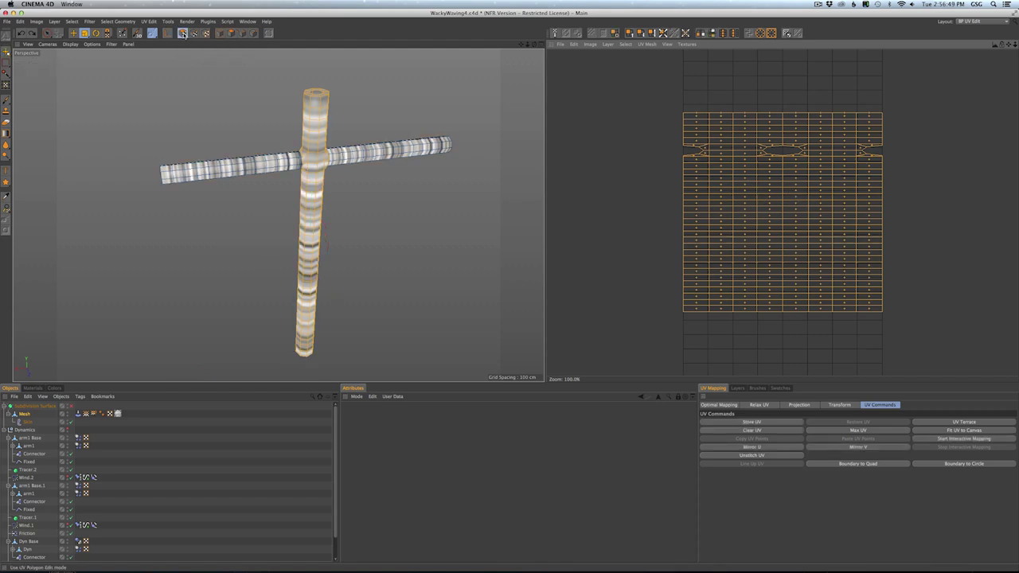
pyautogui.moveTo(849, 139)
pyautogui.mouseDown()
pyautogui.moveTo(813, 138)
pyautogui.moveTo(859, 139)
pyautogui.moveTo(840, 138)
pyautogui.mouseUp()
pyautogui.press('super+z')
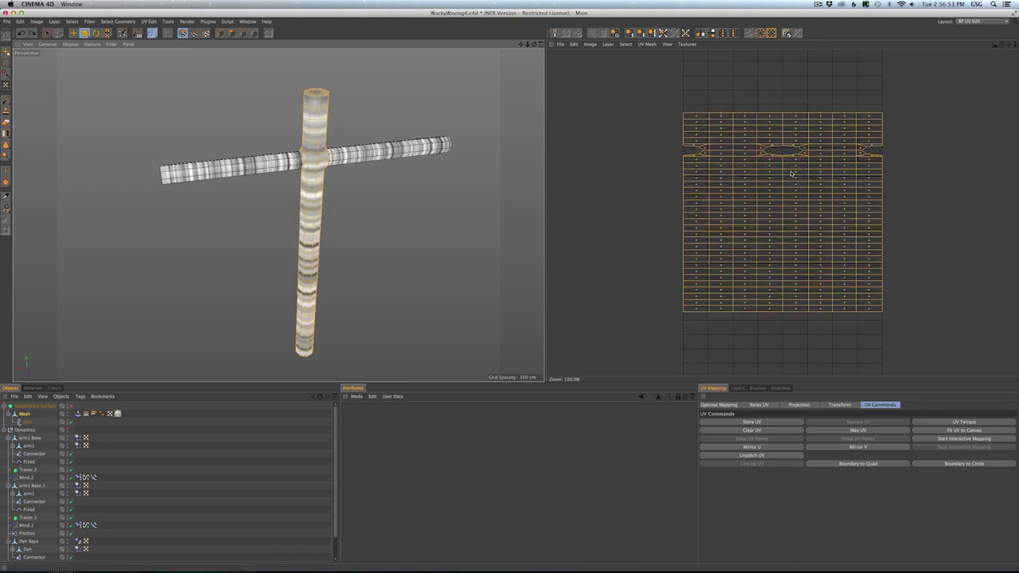
pyautogui.moveTo(808, 173)
pyautogui.mouseDown()
pyautogui.moveTo(797, 174)
pyautogui.moveTo(846, 175)
pyautogui.moveTo(809, 174)
pyautogui.mouseUp()
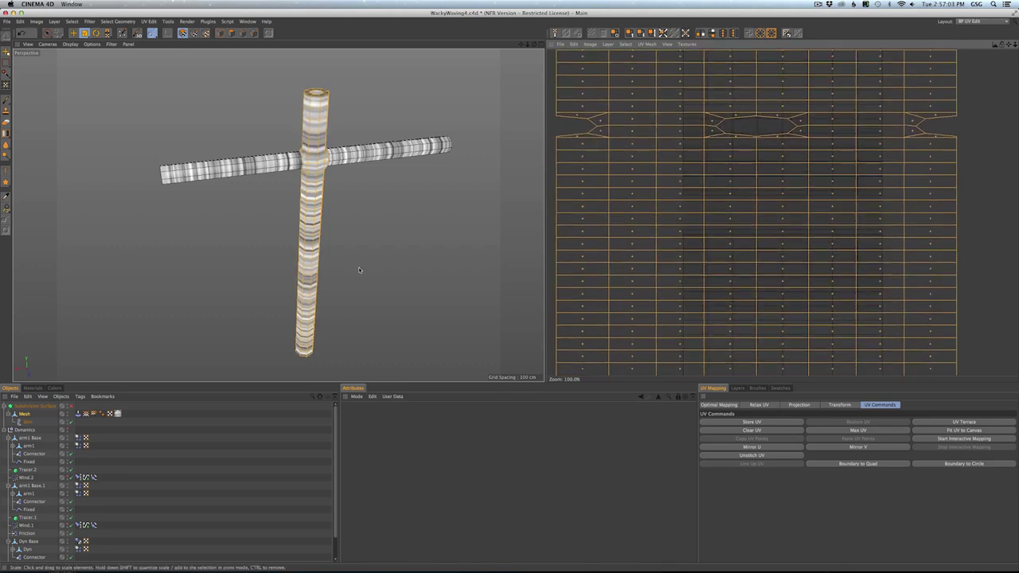
pyautogui.moveTo(656, 187); pyautogui.dragTo(656, 188)
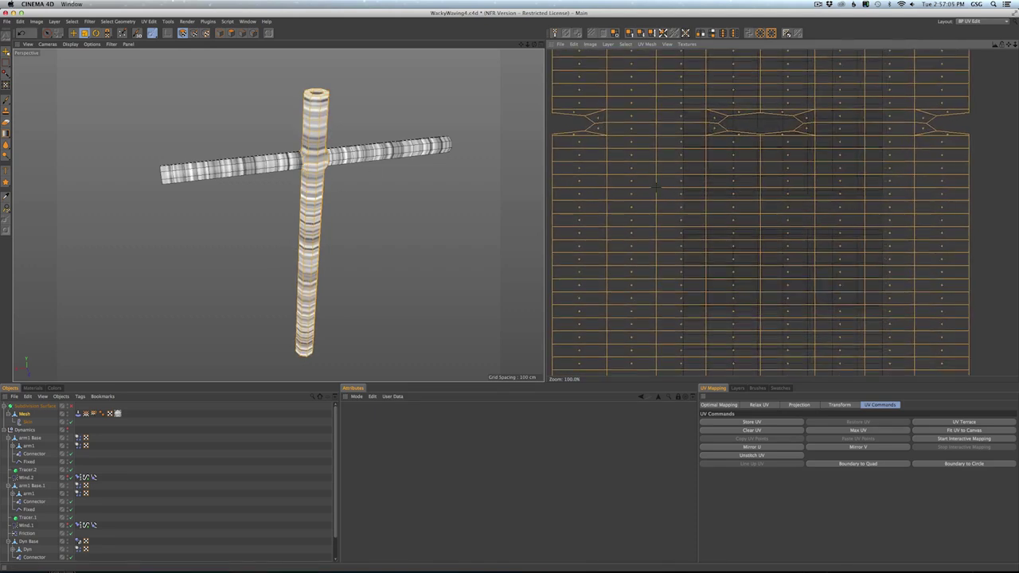
# - Switch back to the Standard layout in Model mode and compare the band density on the body and arms
pyautogui.click(975, 23)
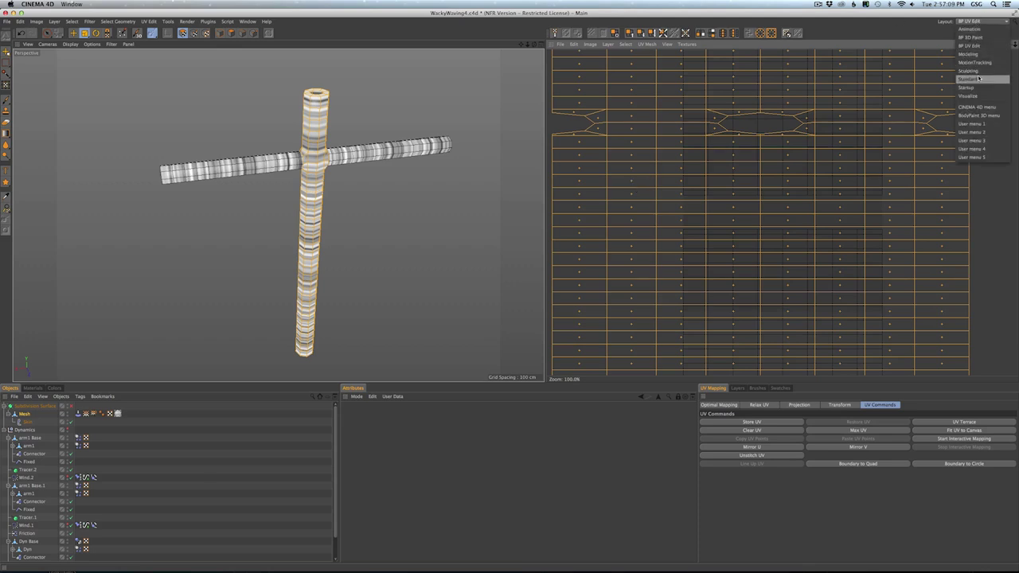
pyautogui.click(981, 77)
pyautogui.click(884, 119)
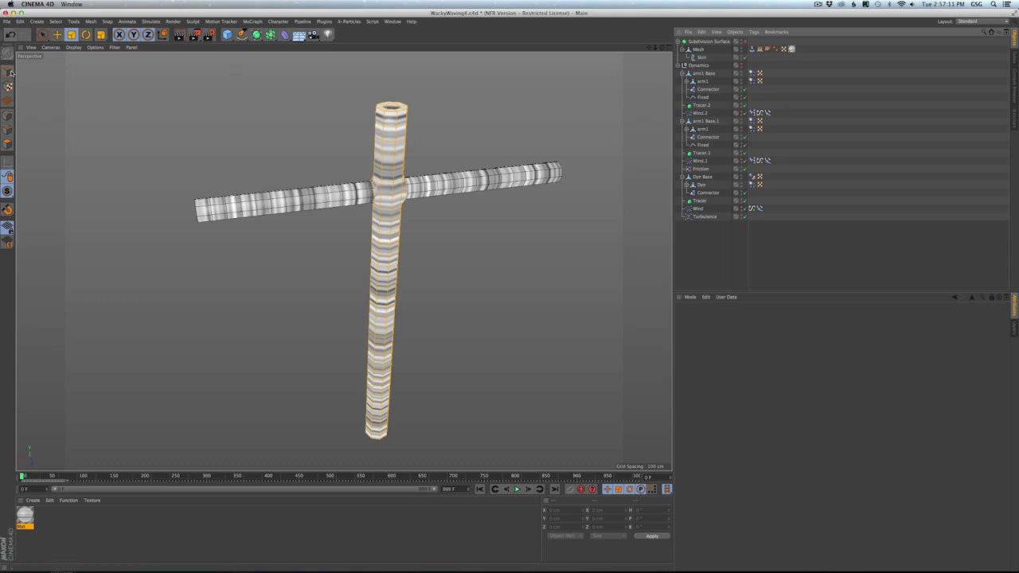
pyautogui.click(7, 73)
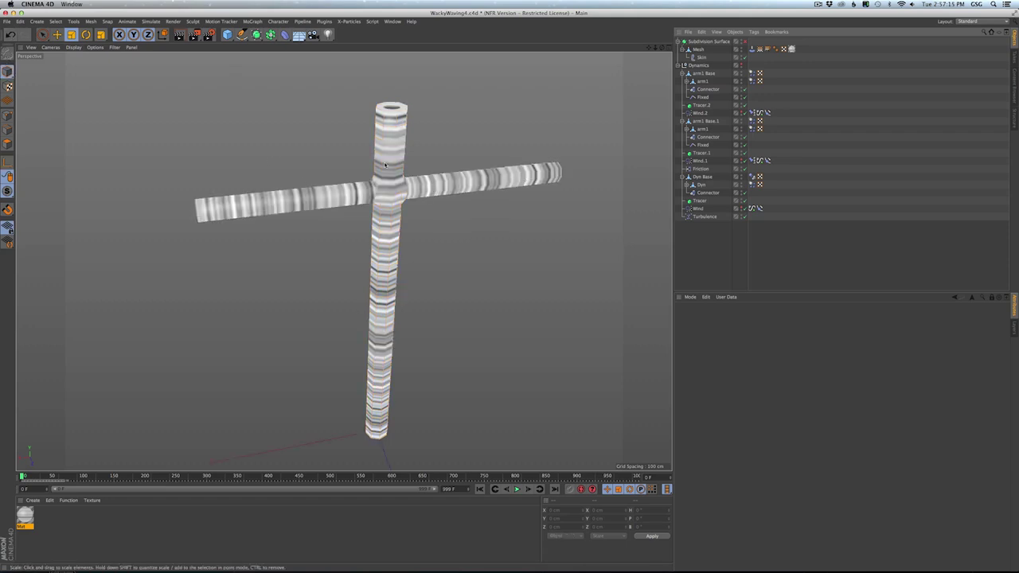
pyautogui.keyDown('alt'); pyautogui.moveTo(269, 157); pyautogui.dragTo(412, 171); pyautogui.keyUp('alt')
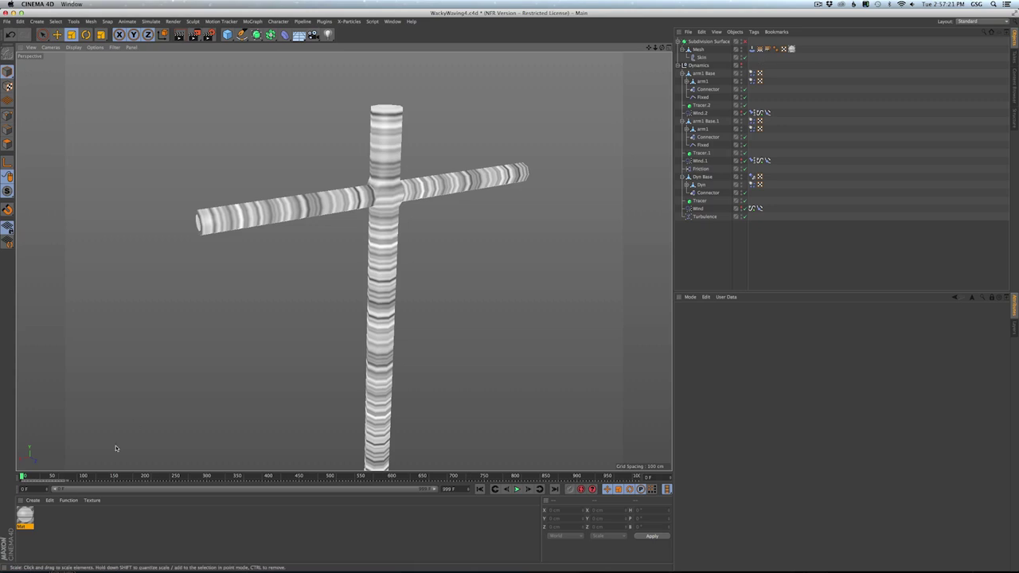
# - Open the Mat material's Luminance channel and wrap its Noise texture in a Layer shader
pyautogui.click(26, 512)
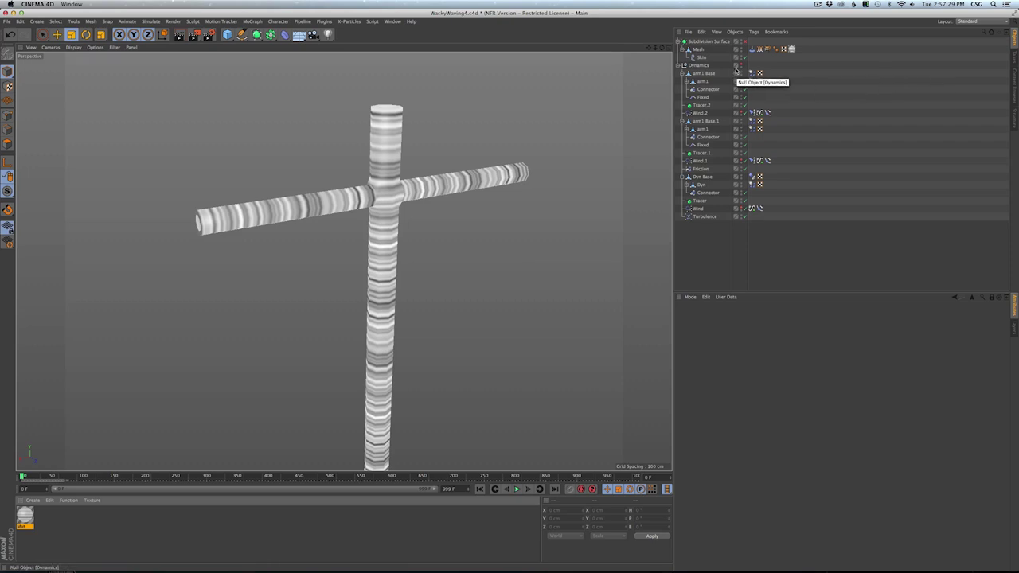
pyautogui.doubleClick(31, 517)
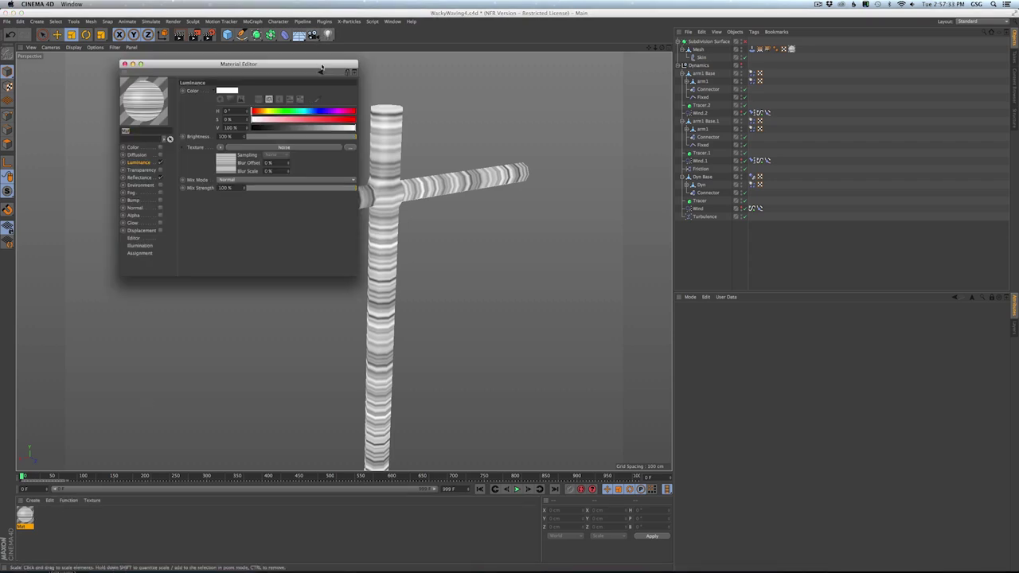
pyautogui.moveTo(319, 64); pyautogui.dragTo(609, 77)
pyautogui.click(512, 161)
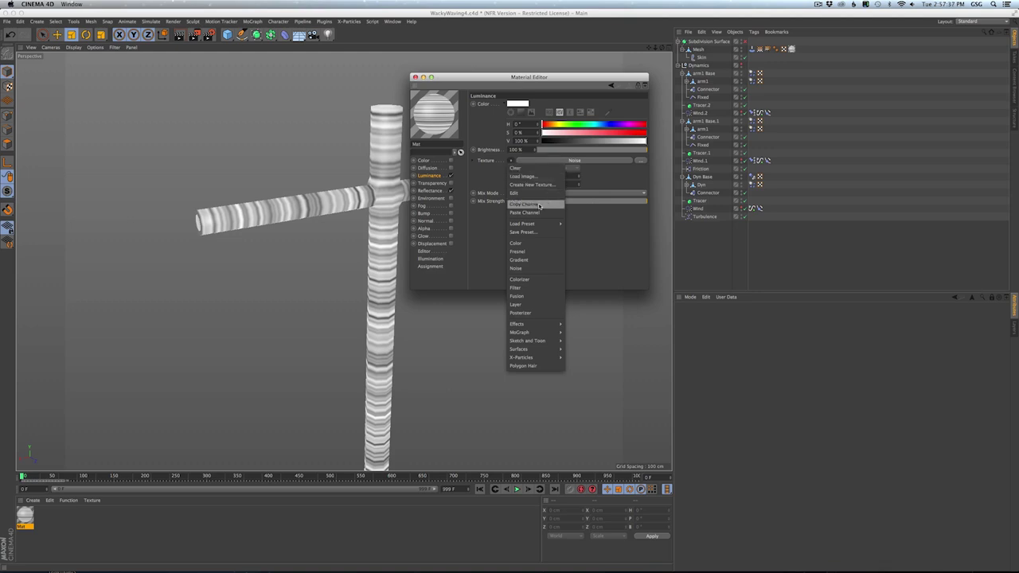
pyautogui.click(487, 241)
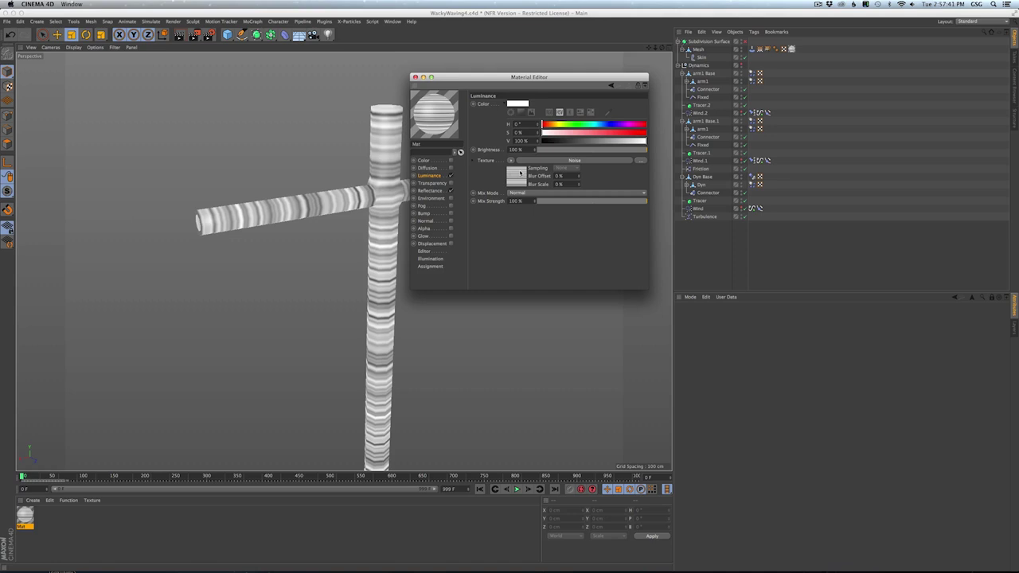
pyautogui.moveTo(514, 76); pyautogui.dragTo(629, 125)
pyautogui.scroll(5, 423, 189)
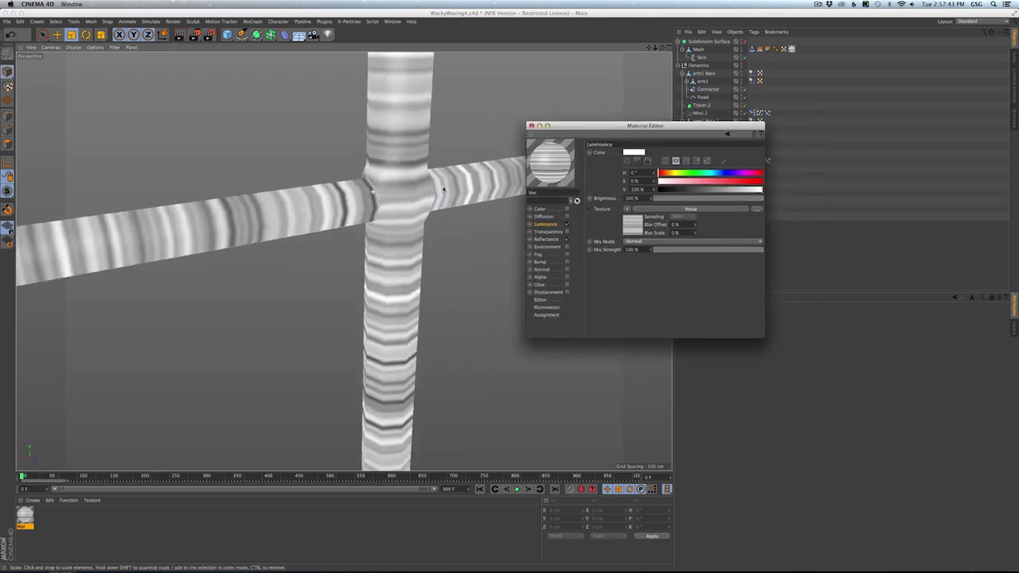
pyautogui.keyDown('alt'); pyautogui.moveTo(423, 189); pyautogui.dragTo(462, 193); pyautogui.keyUp('alt')
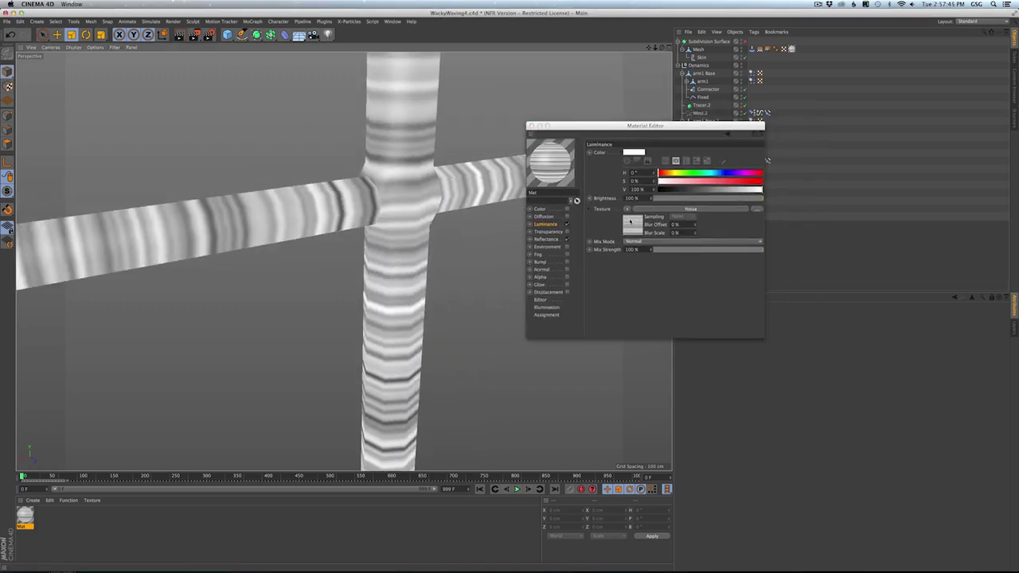
pyautogui.click(628, 210)
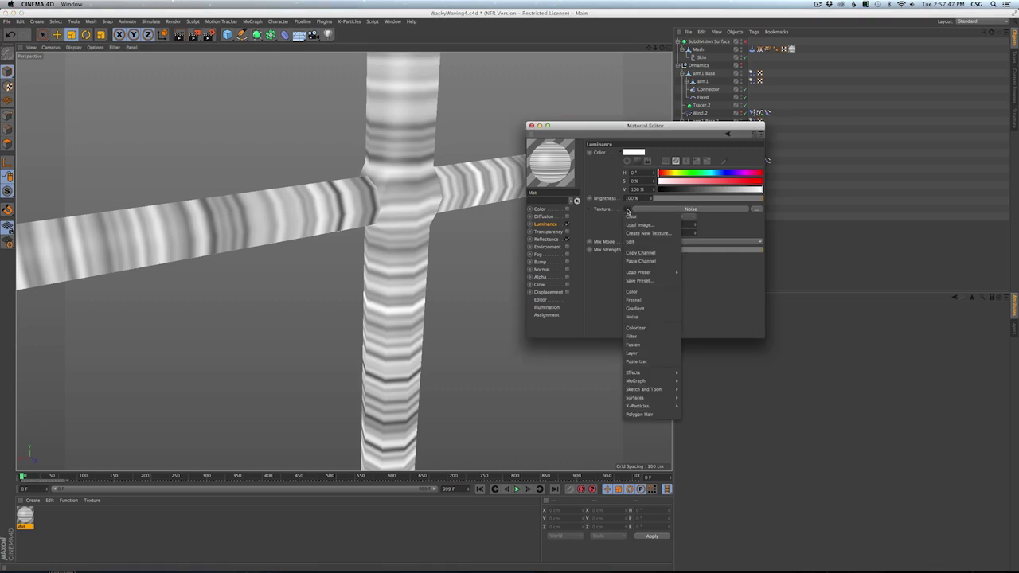
pyautogui.click(636, 353)
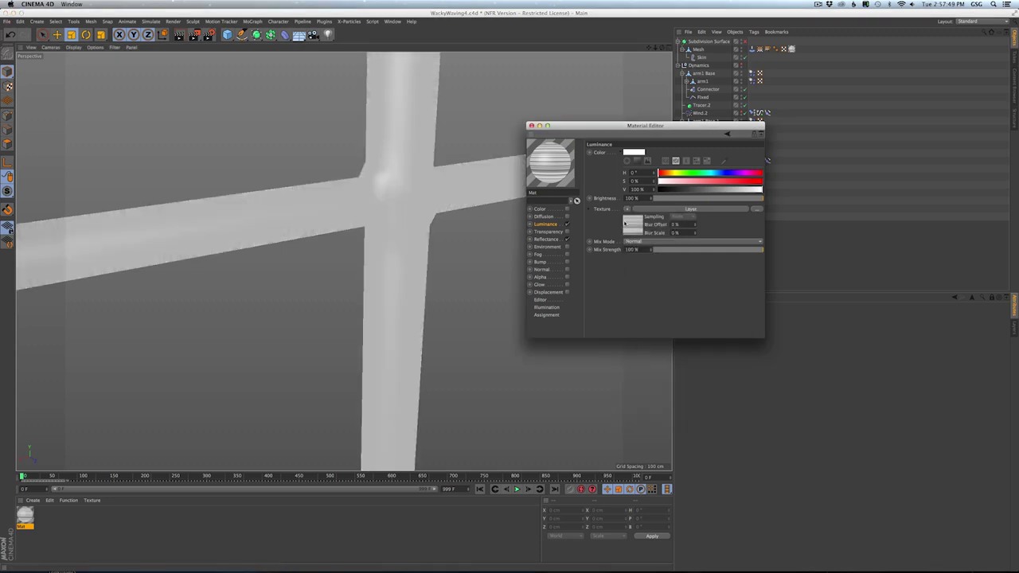
# - Add a Vertex Map shader above the Noise layer and link the mesh's Folds vertex map to it
pyautogui.click(628, 223)
pyautogui.click(628, 218)
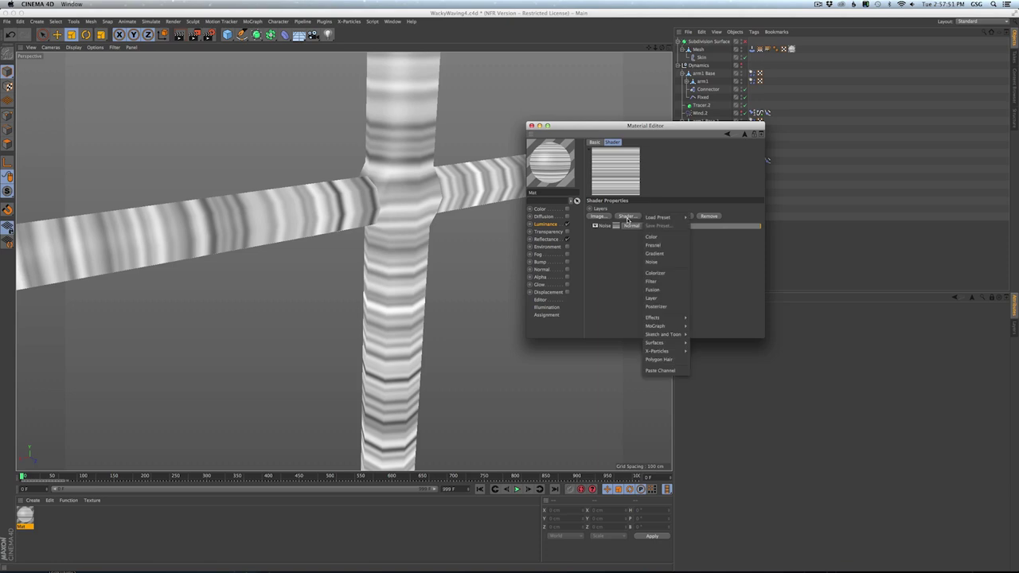
pyautogui.moveTo(667, 321)
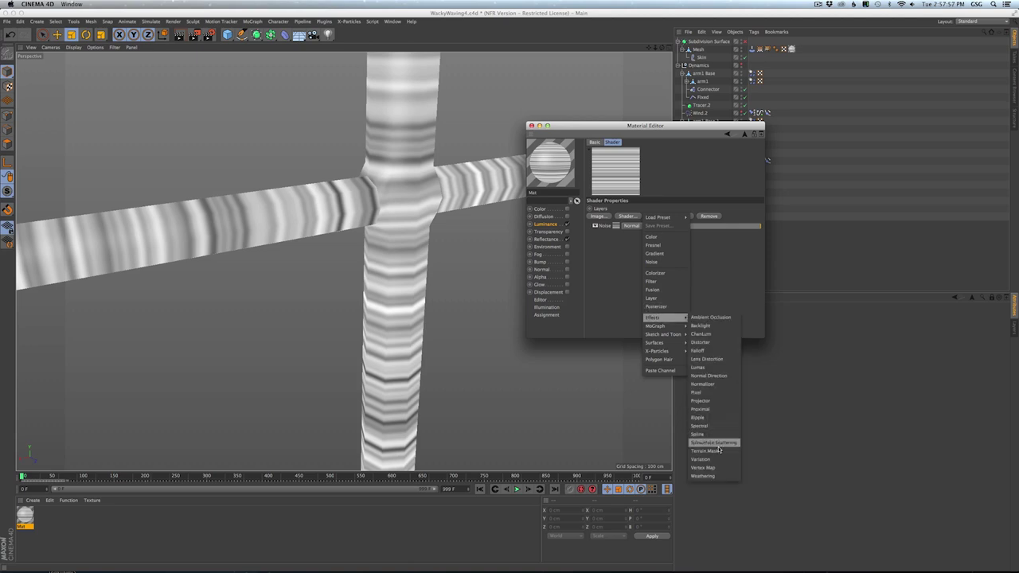
pyautogui.click(702, 468)
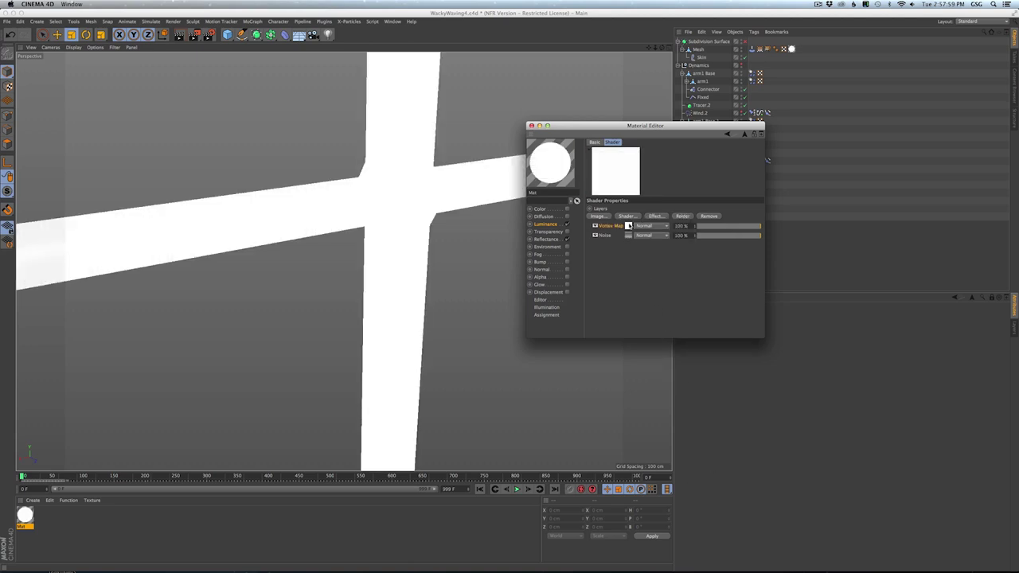
pyautogui.click(629, 226)
pyautogui.moveTo(758, 49); pyautogui.dragTo(656, 215)
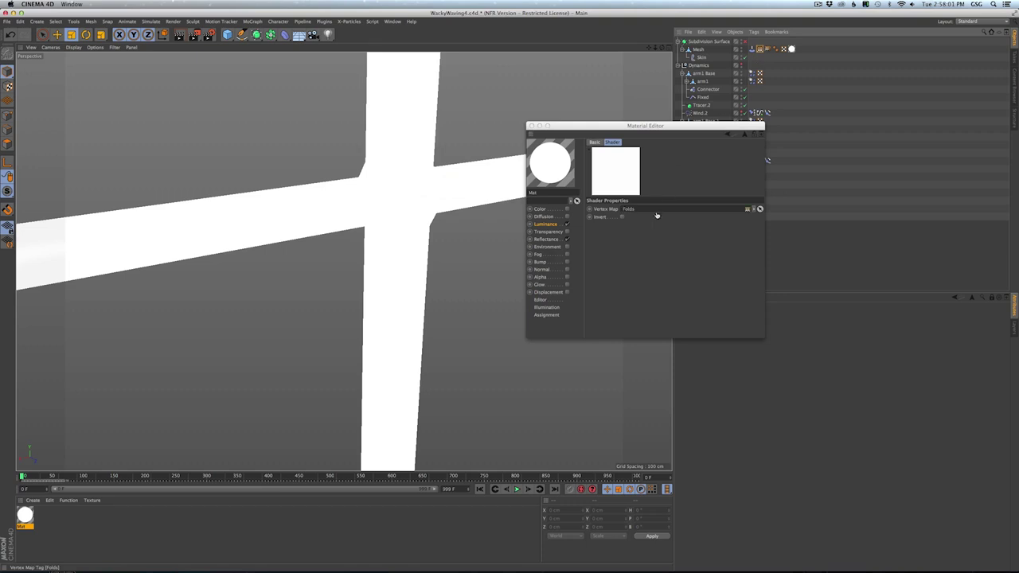
# - Add a Color shader with 50% brightness above the Vertex Map in the Luminance Layer shader
pyautogui.click(743, 134)
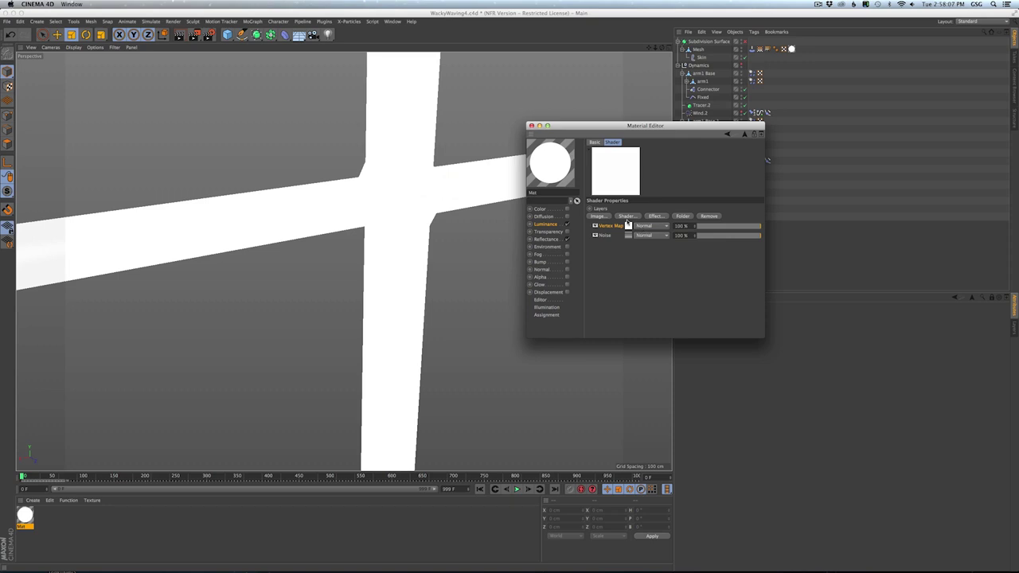
pyautogui.click(628, 216)
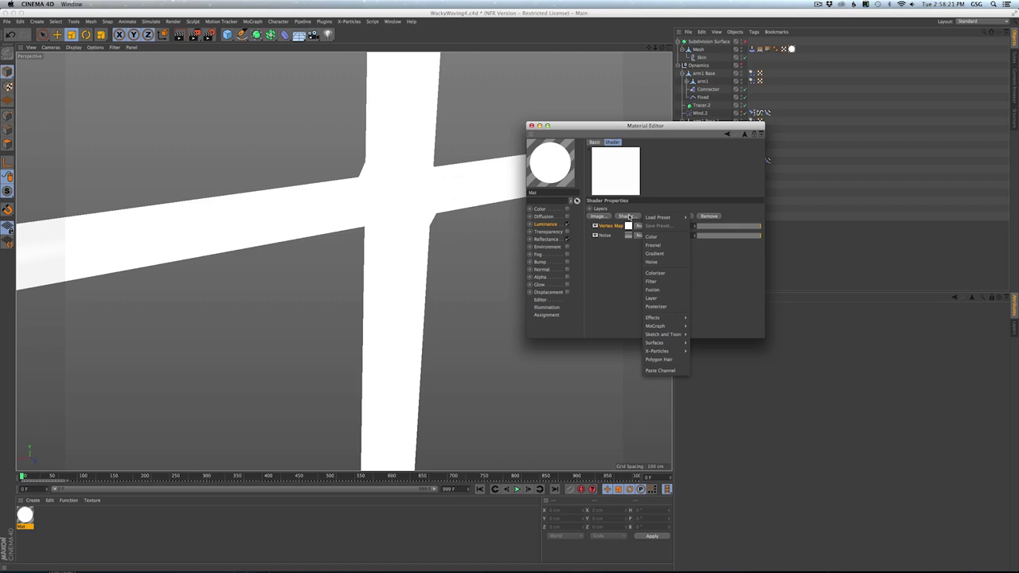
pyautogui.click(651, 237)
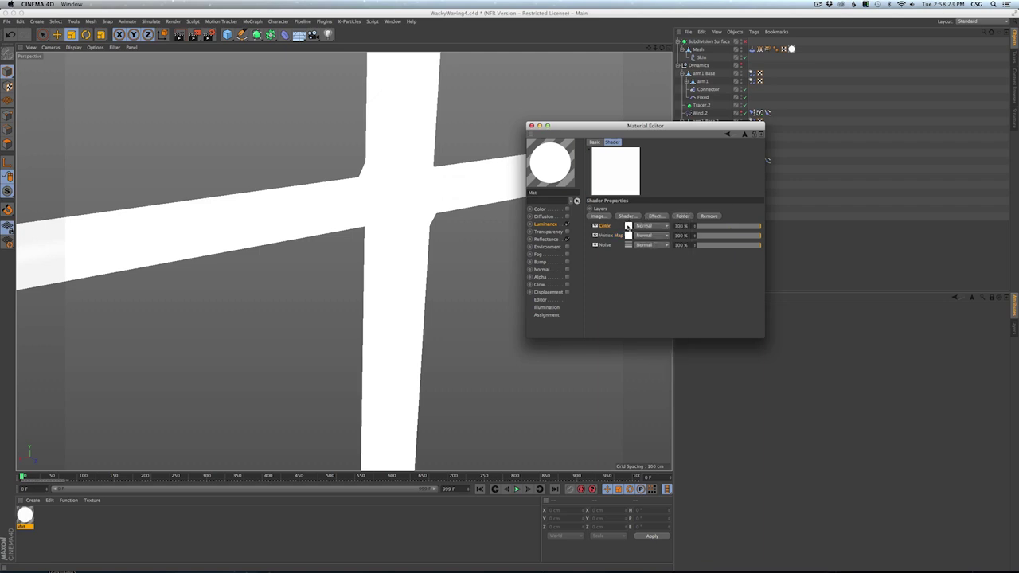
pyautogui.click(628, 227)
pyautogui.click(706, 255)
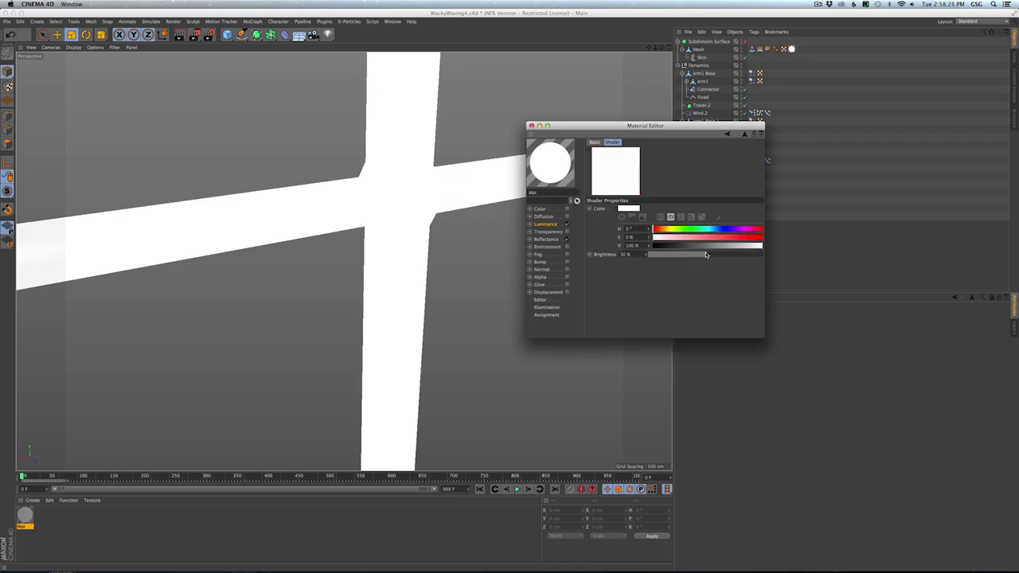
pyautogui.click(743, 134)
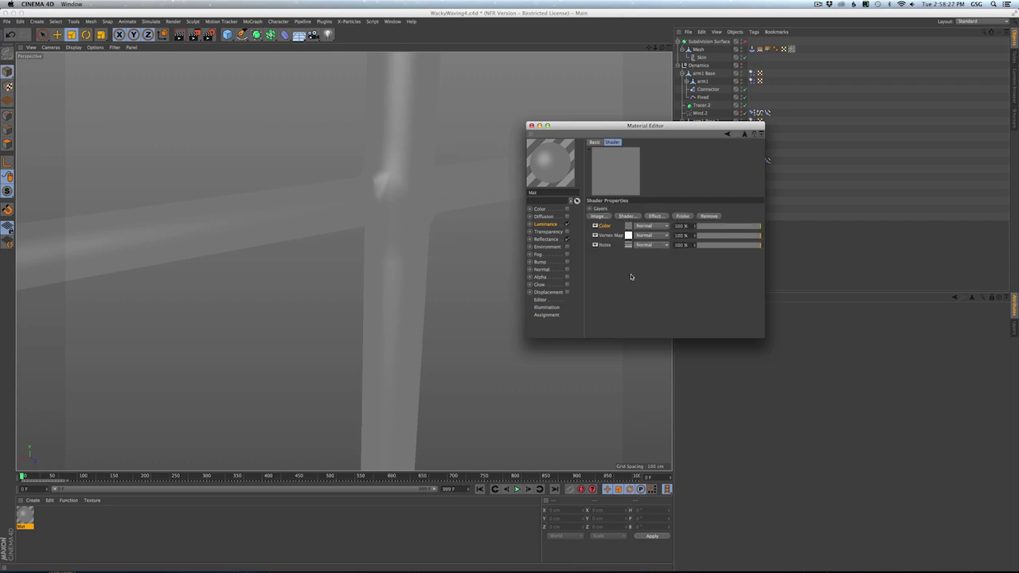
# - Set the Vertex Map layer's blend mode to Layer Mask and test render the whole tube man
pyautogui.click(651, 235)
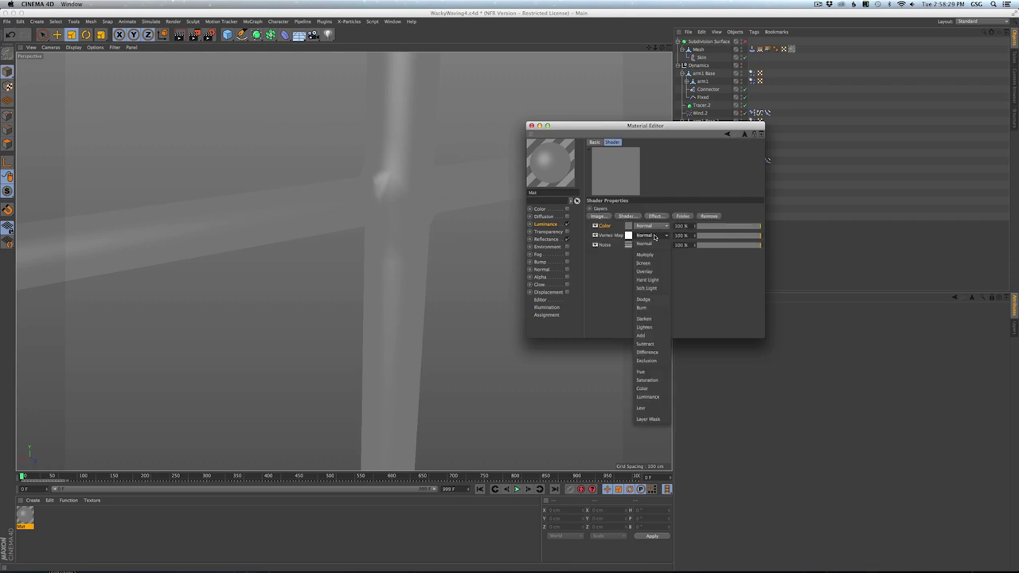
pyautogui.click(649, 419)
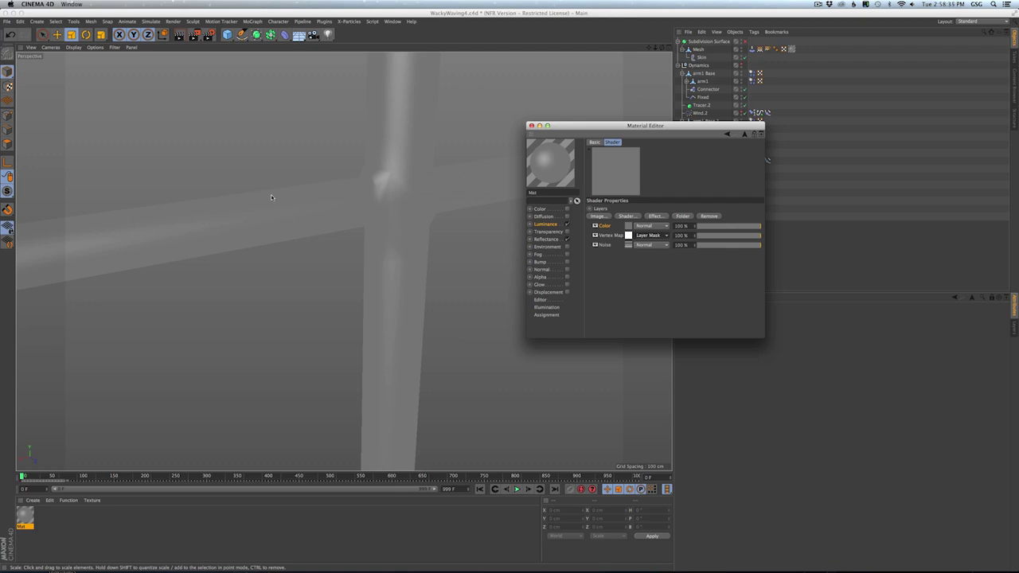
pyautogui.keyDown('alt'); pyautogui.moveTo(391, 278); pyautogui.dragTo(364, 282, button='right'); pyautogui.keyUp('alt')
pyautogui.keyDown('alt'); pyautogui.moveTo(364, 281); pyautogui.dragTo(352, 230); pyautogui.keyUp('alt')
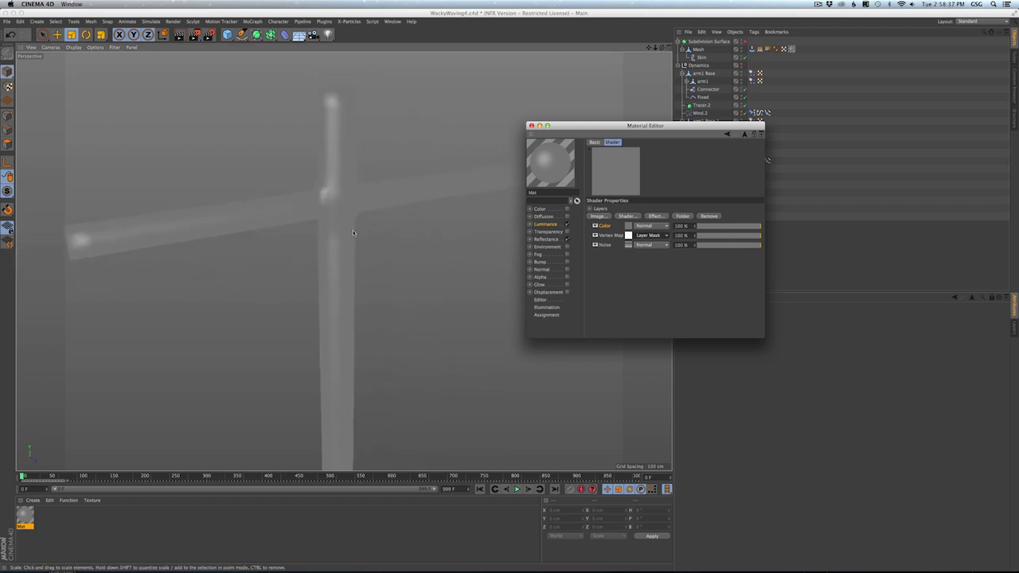
pyautogui.hotkey('ctrl', 'r')
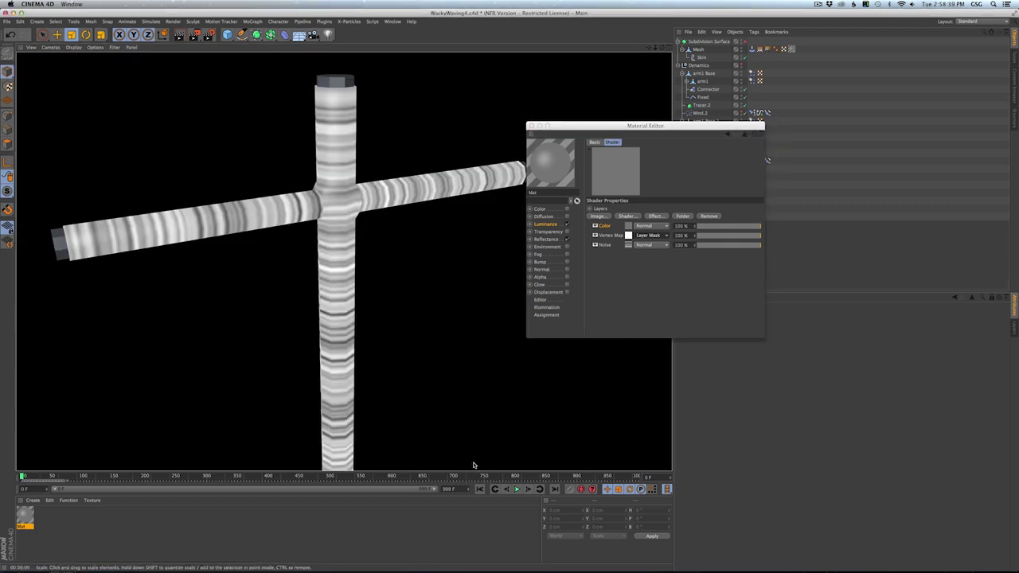
pyautogui.click(317, 310)
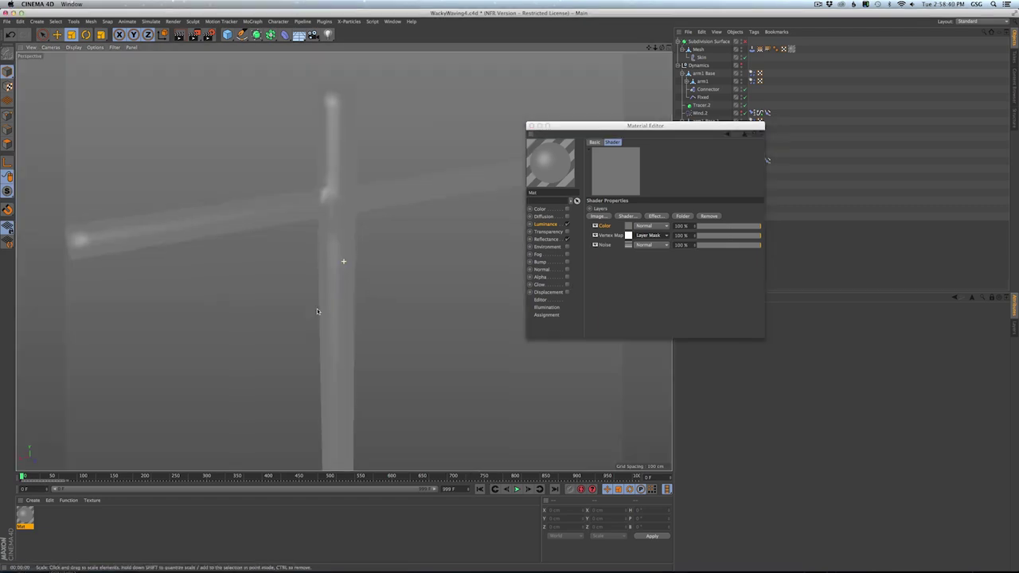
# - Play the simulation to frame 18, hide the Dynamics group from rendering, and test render the bent tube
pyautogui.click(517, 491)
pyautogui.click(516, 489)
pyautogui.click(516, 488)
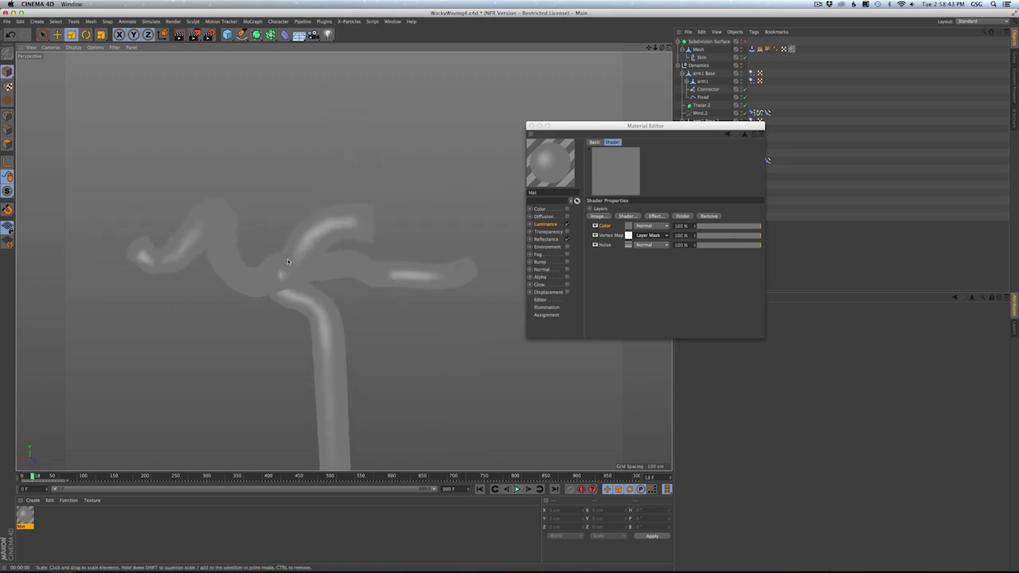
pyautogui.hotkey('ctrl', 'r')
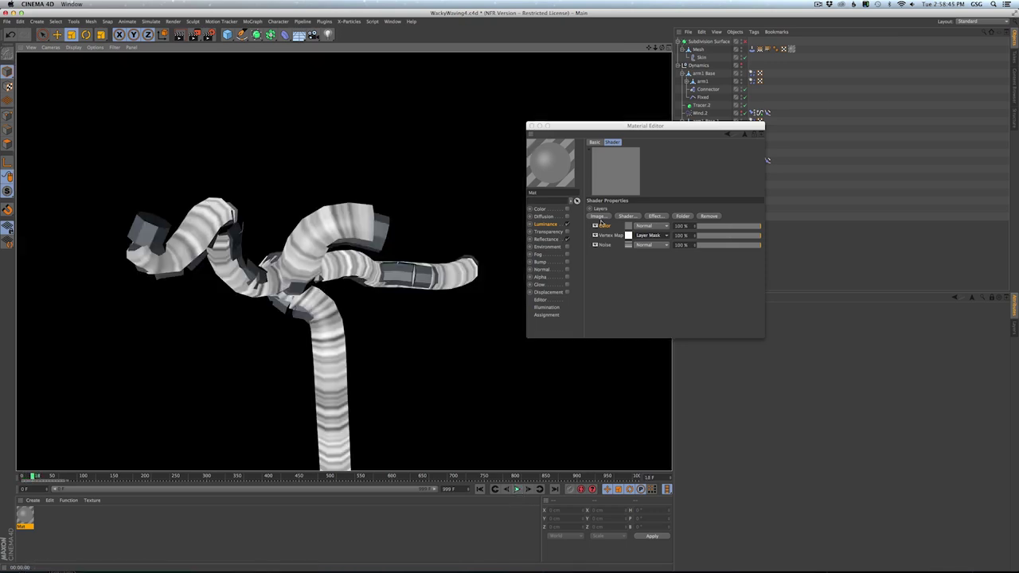
pyautogui.click(392, 294)
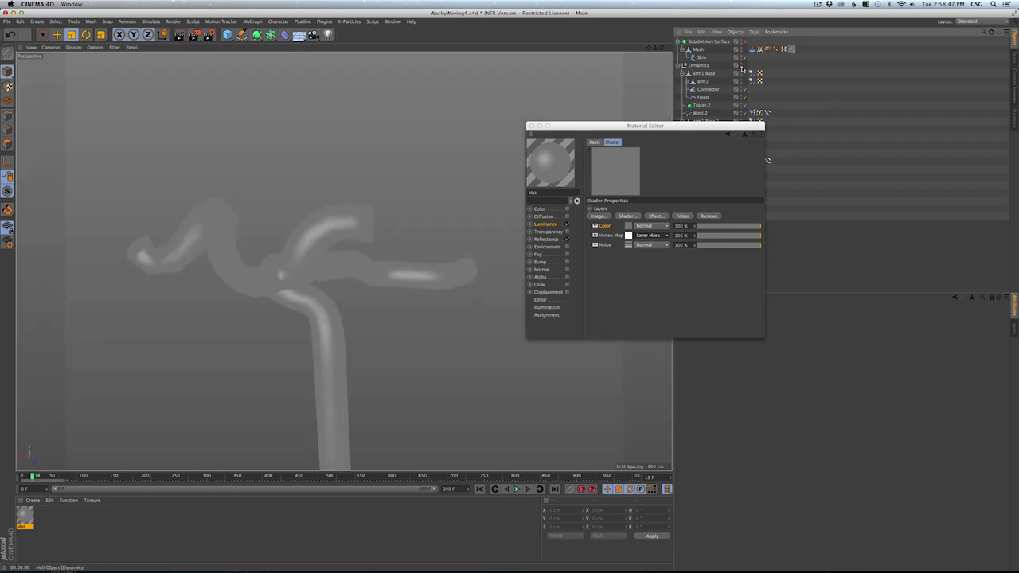
pyautogui.hotkey('ctrl', 'r')
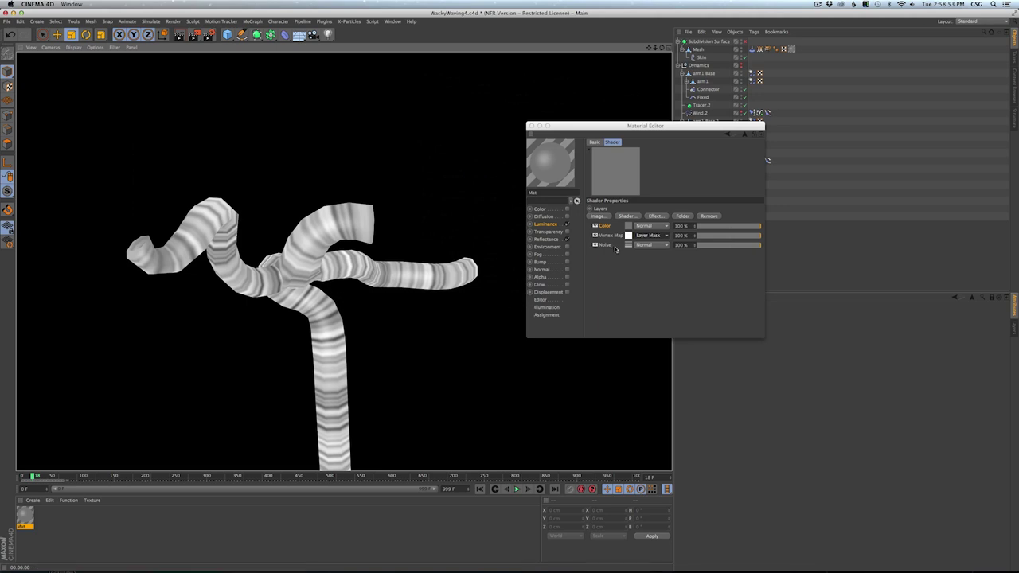
# - Swap the Noise and Color layers so Noise sits above the Vertex Map mask, and check the render
pyautogui.moveTo(606, 228)
pyautogui.mouseDown()
pyautogui.moveTo(607, 241)
pyautogui.moveTo(603, 228)
pyautogui.mouseUp()
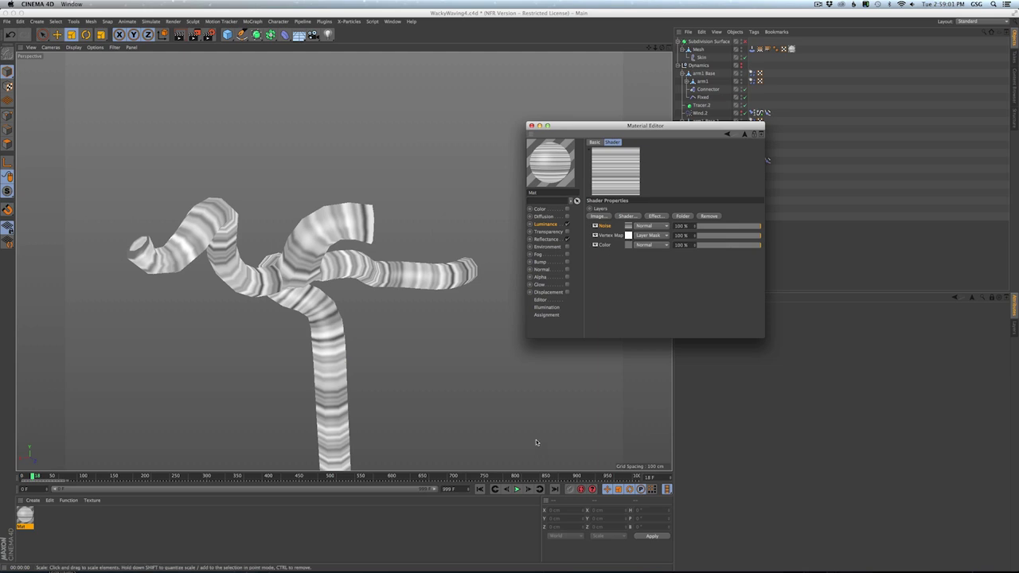
pyautogui.click(516, 490)
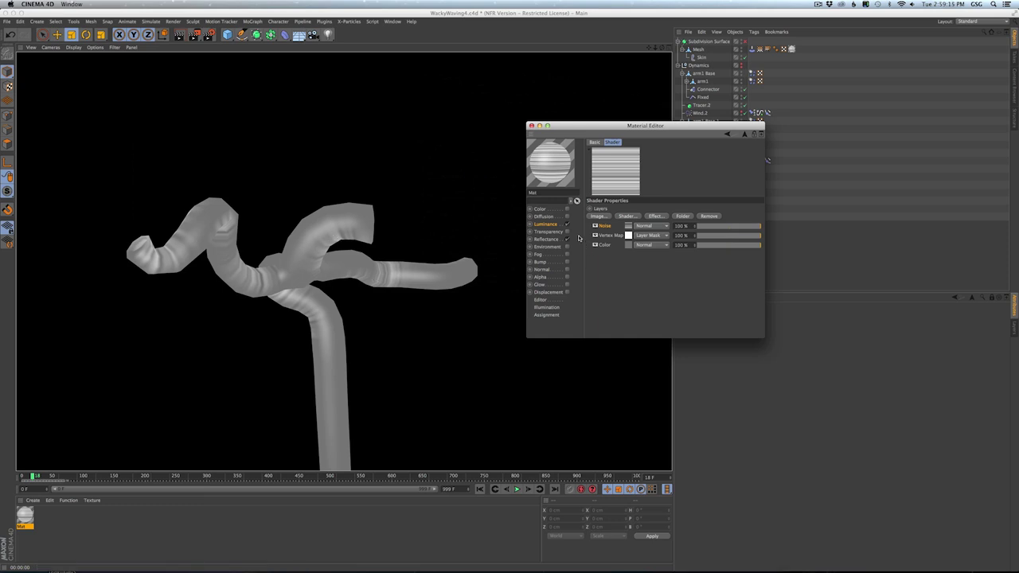
# - Copy the Luminance channel's Layer shader into the Displacement channel's texture
pyautogui.click(546, 225)
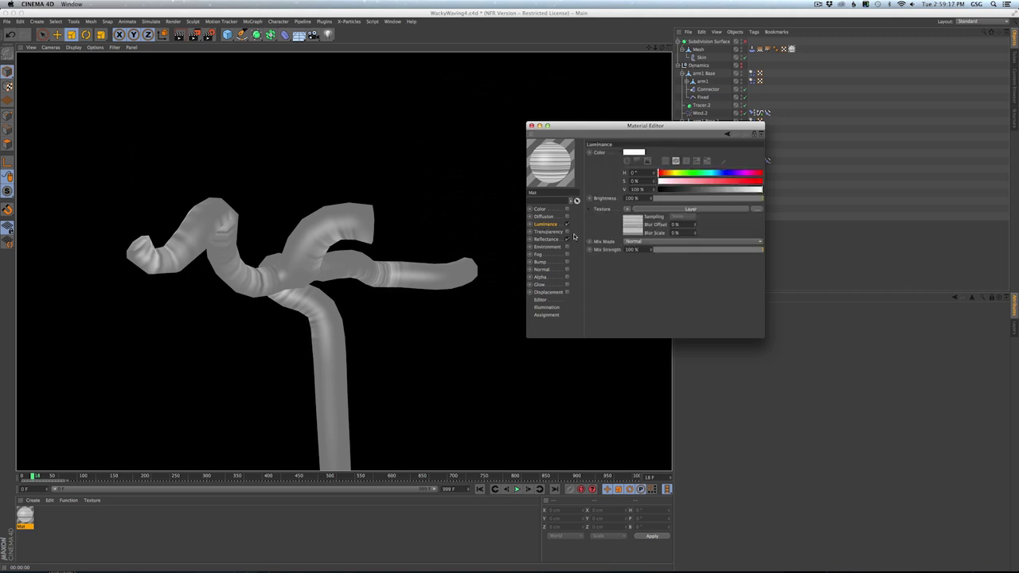
pyautogui.click(545, 293)
pyautogui.moveTo(629, 191); pyautogui.dragTo(631, 181)
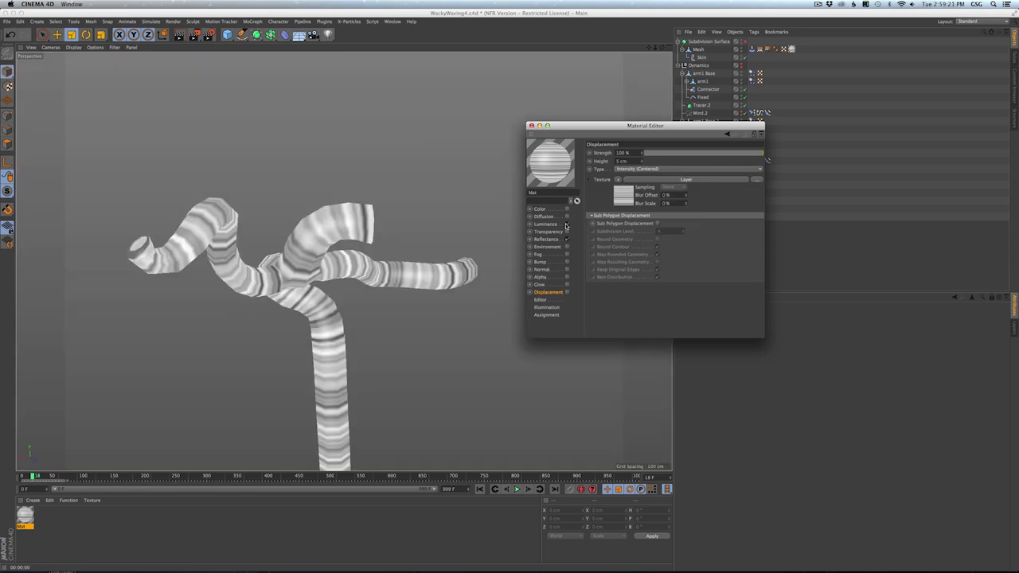
# - Turn off the material's Luminance channel and enable its Color and Displacement channels
pyautogui.click(566, 224)
pyautogui.click(567, 209)
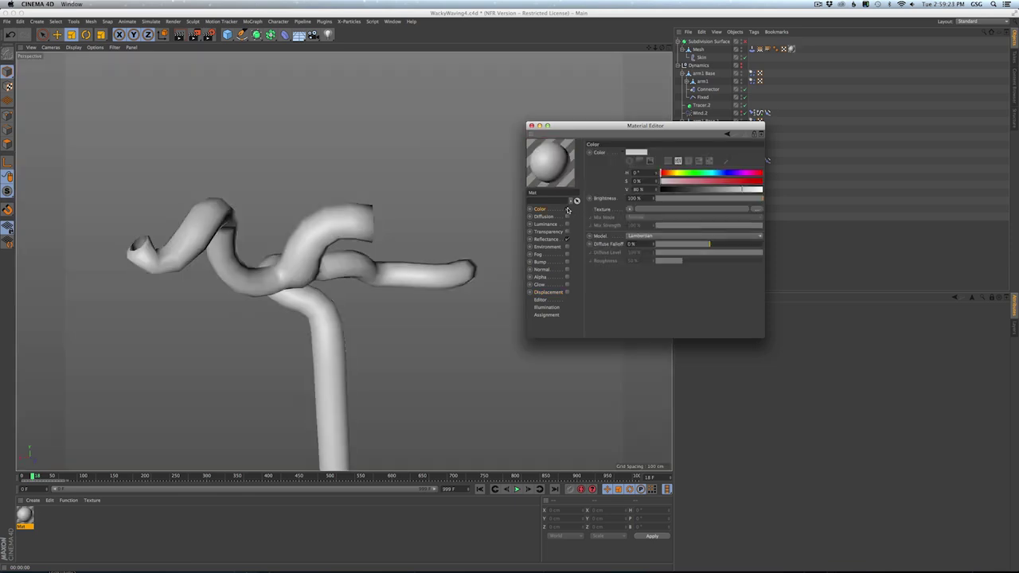
pyautogui.click(553, 294)
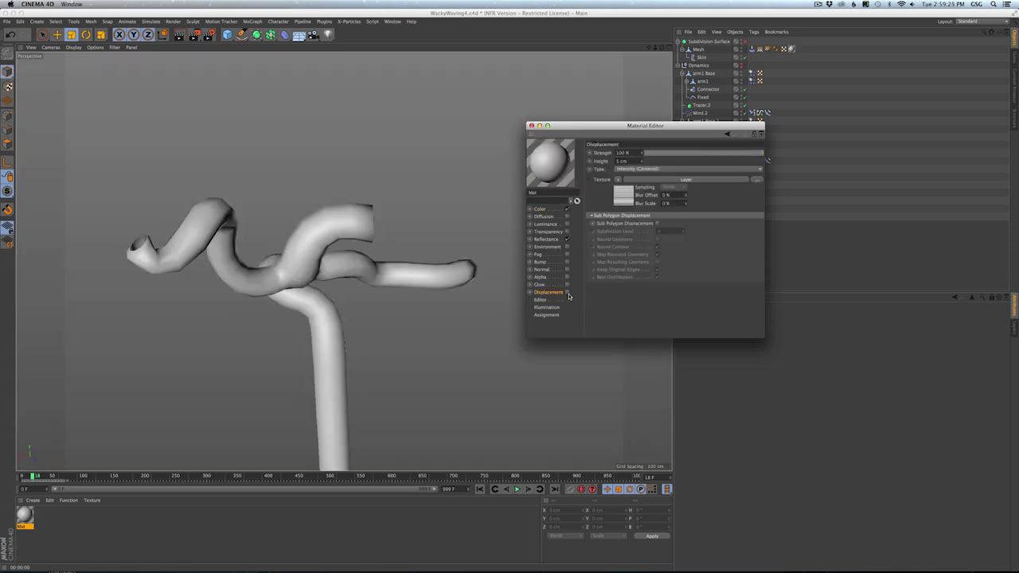
pyautogui.click(567, 293)
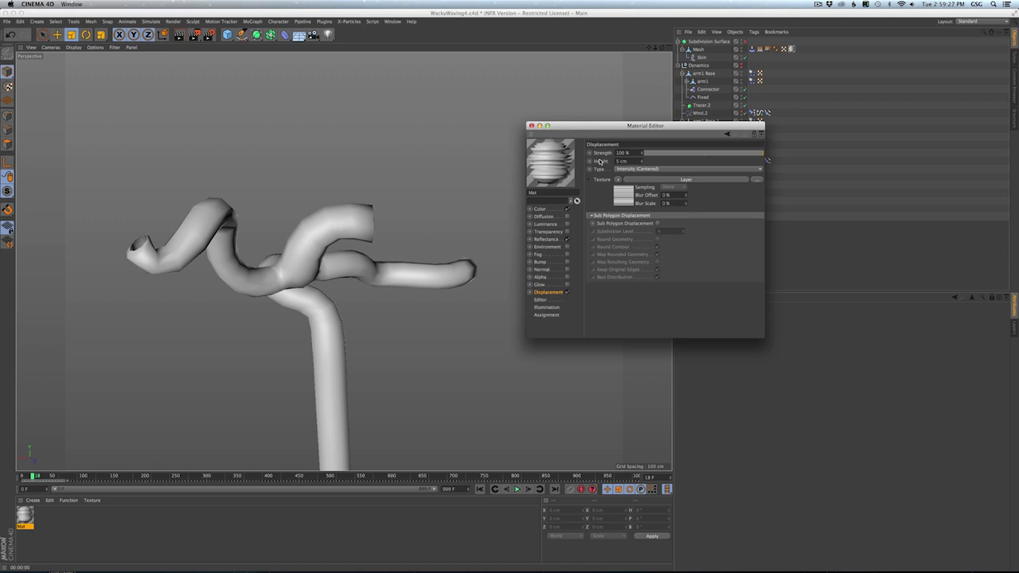
# - Enable Sub Polygon Displacement with Round Geometry for the material and test render the folds
pyautogui.click(657, 224)
pyautogui.click(657, 240)
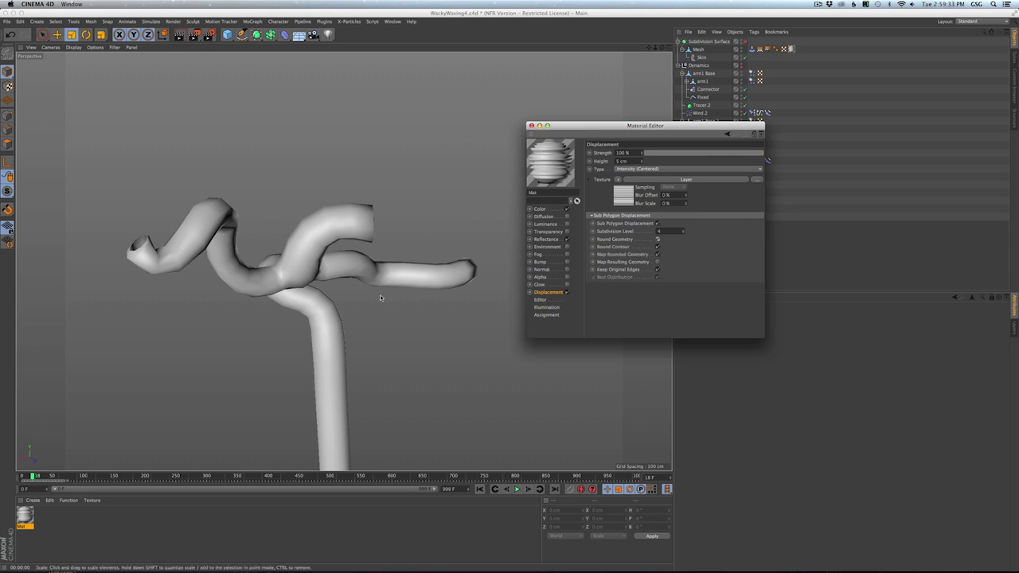
pyautogui.keyDown('alt'); pyautogui.moveTo(380, 296); pyautogui.dragTo(339, 285); pyautogui.keyUp('alt')
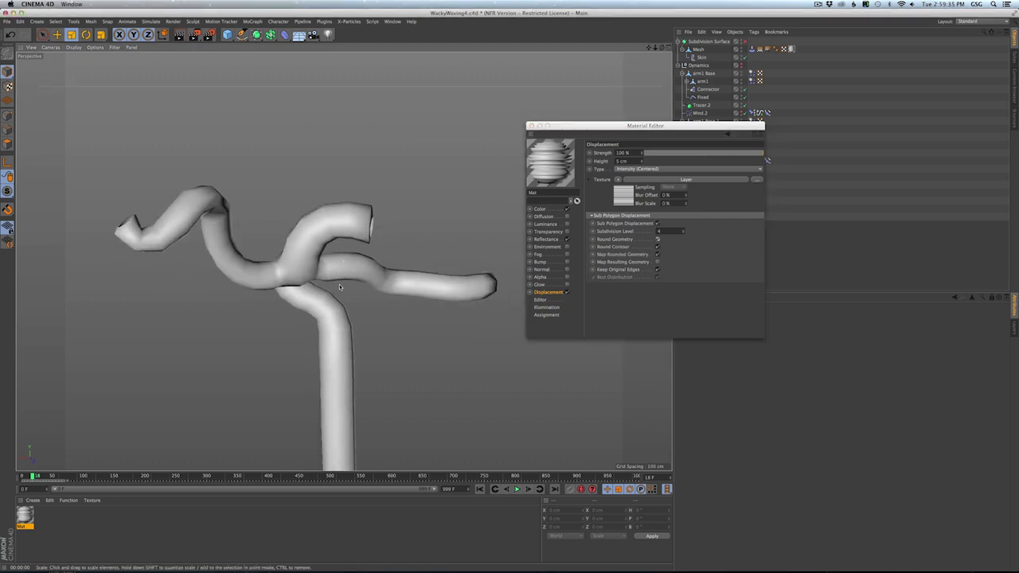
pyautogui.hotkey('ctrl', 'r')
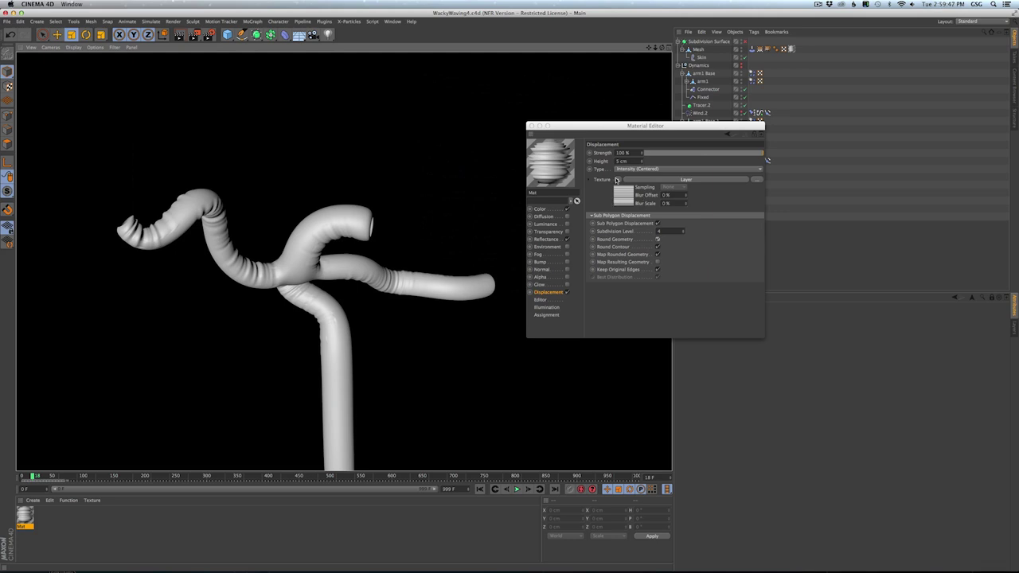
pyautogui.click(657, 247)
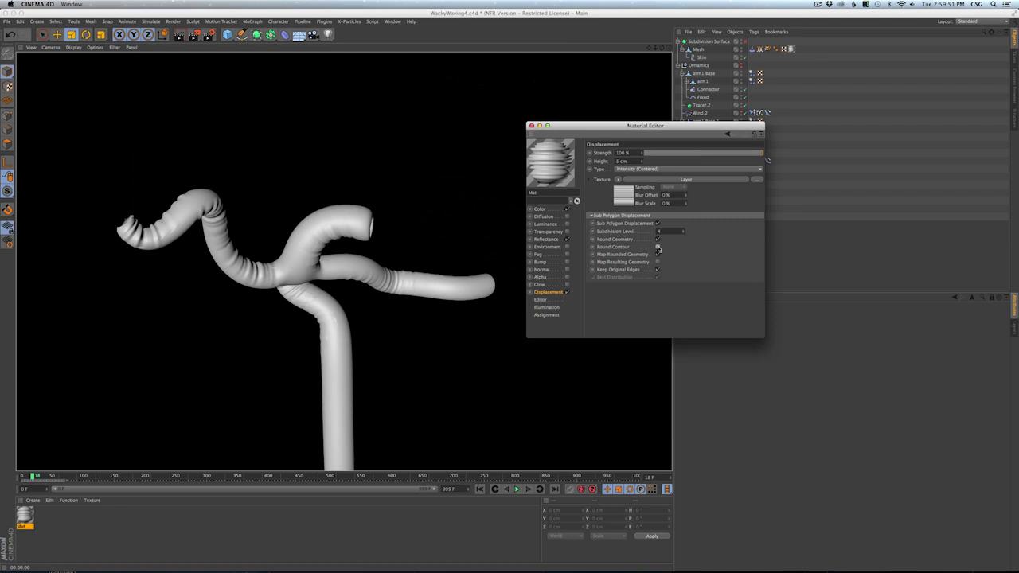
pyautogui.click(657, 247)
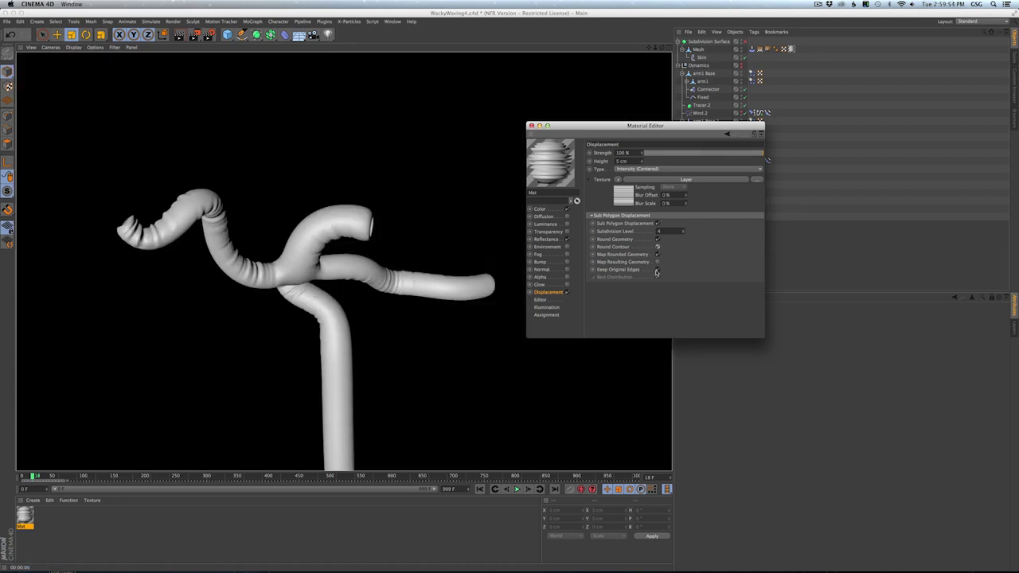
pyautogui.click(657, 262)
pyautogui.click(658, 261)
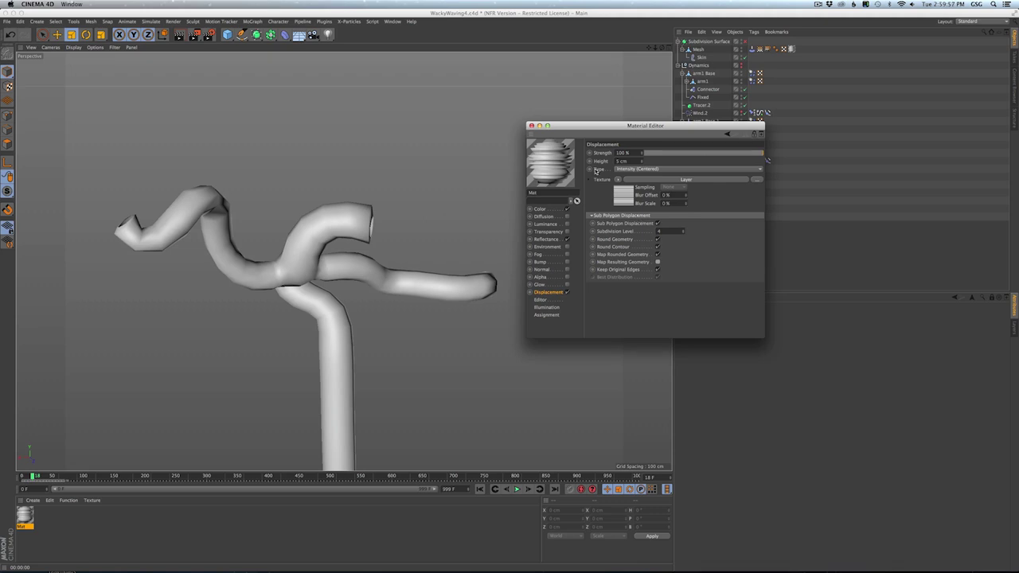
# - Try a displacement height of 21 cm in a test render, undo the height change, and render again
pyautogui.moveTo(641, 162); pyautogui.dragTo(641, 149)
pyautogui.press('super+r')
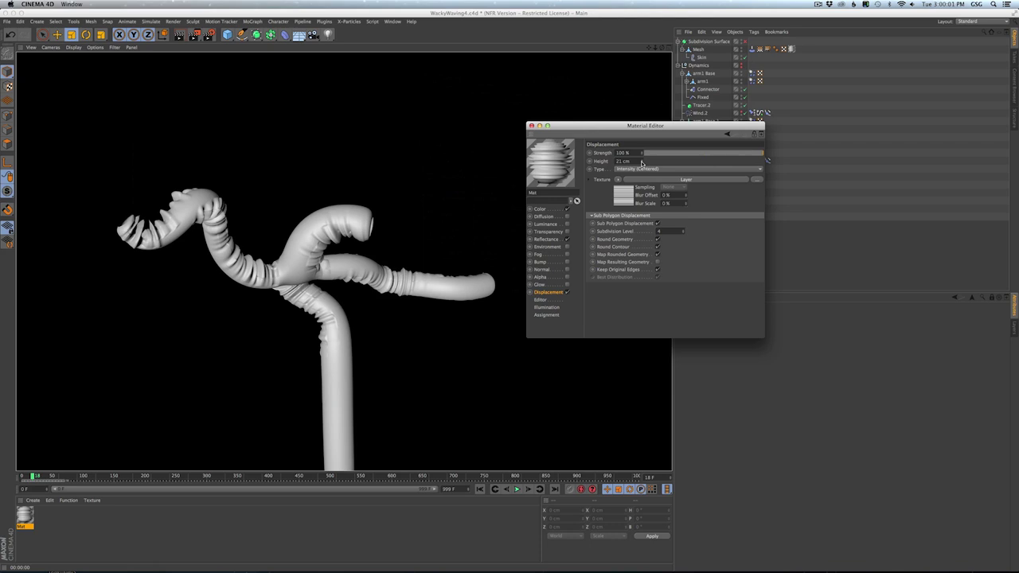
pyautogui.press('super+z')
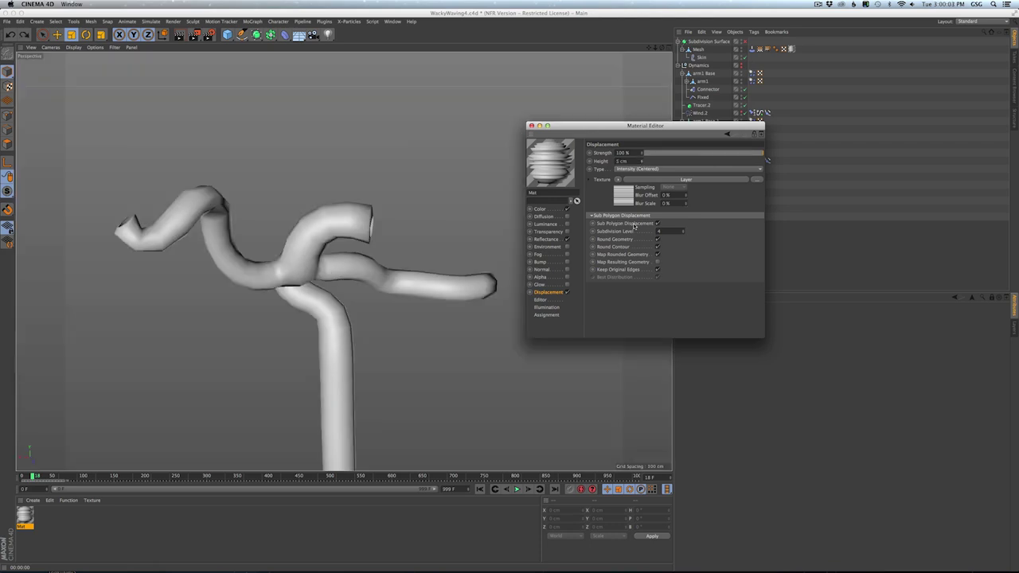
pyautogui.press('super+r')
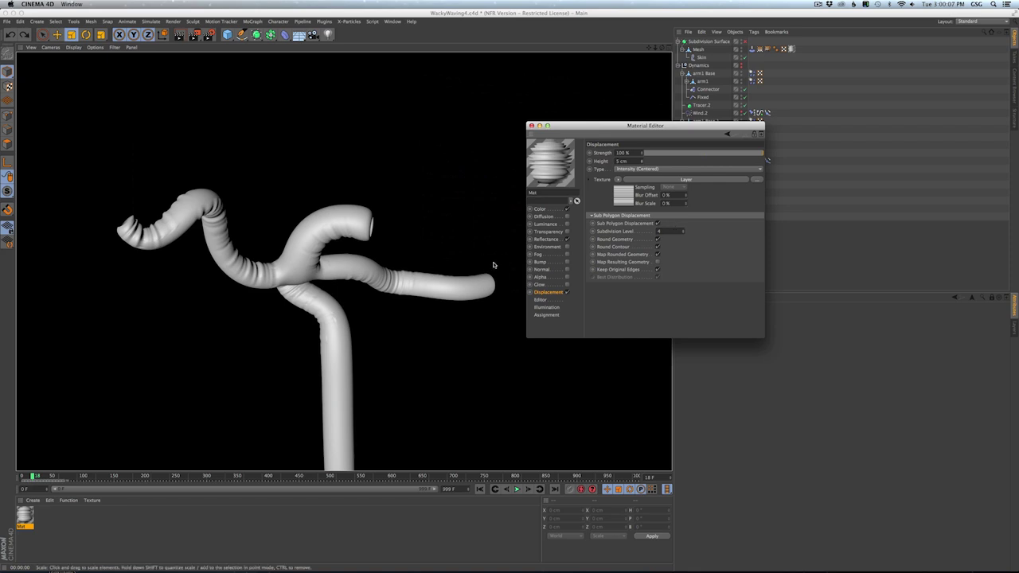
# - Test the displacement Noise's Global Scale at 200% and 55%, and settle on 125%
pyautogui.click(626, 195)
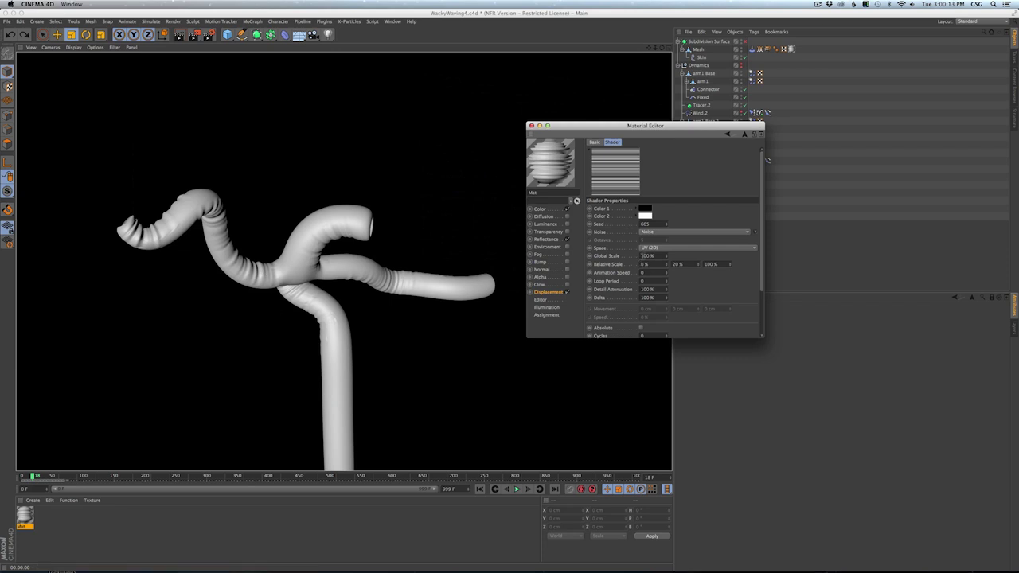
pyautogui.moveTo(644, 255); pyautogui.dragTo(639, 255)
pyautogui.write('2')
pyautogui.press('Return')
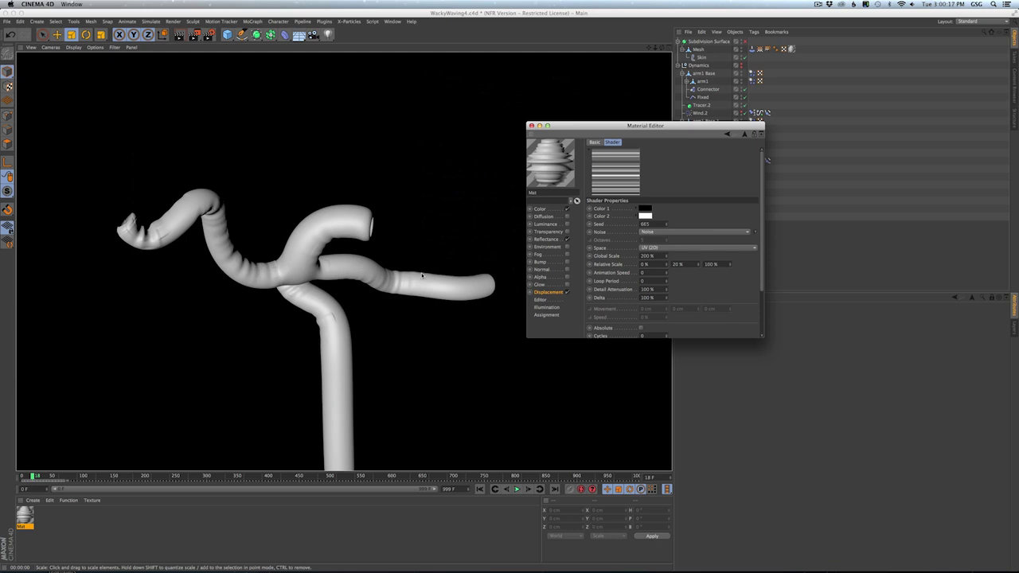
pyautogui.doubleClick(646, 256)
pyautogui.write('55')
pyautogui.press('Return')
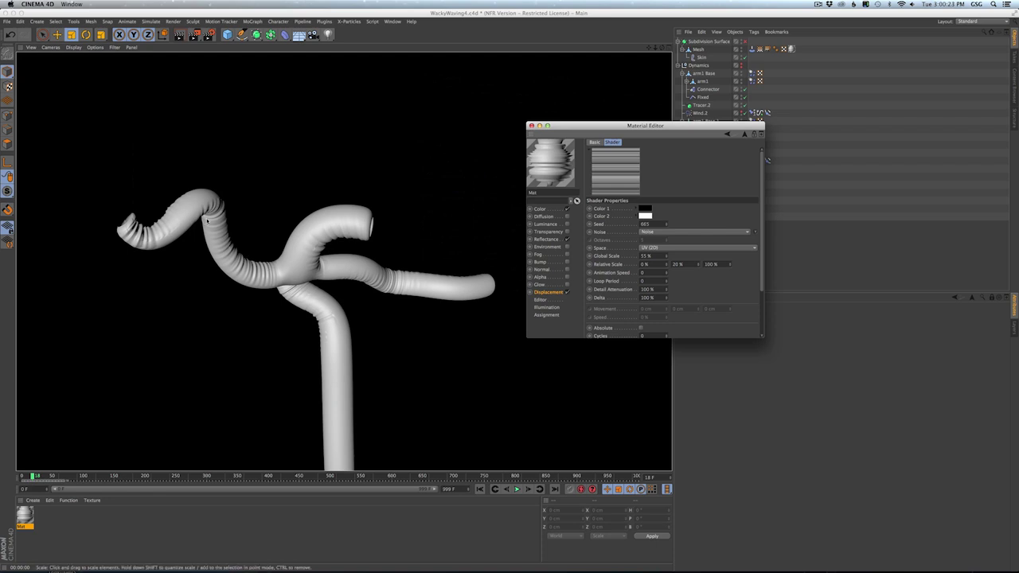
pyautogui.doubleClick(646, 256)
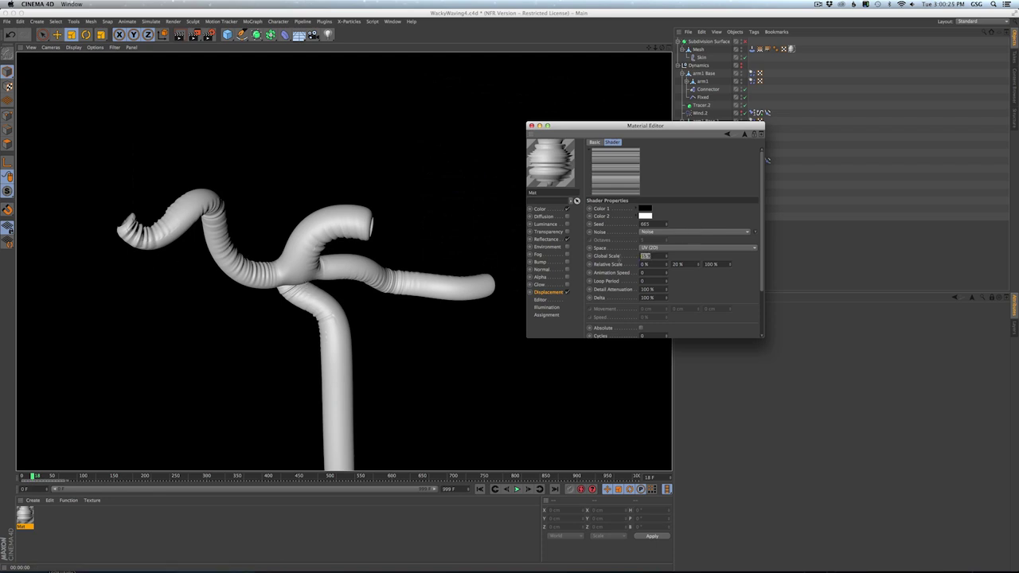
pyautogui.write('125')
pyautogui.press('Return')
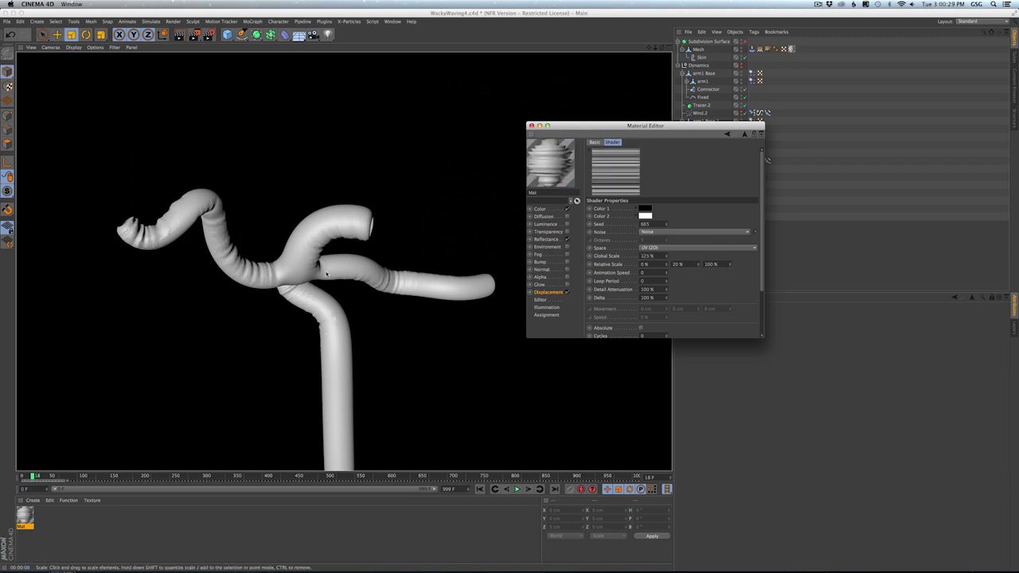
# - Review the rendered folds from farther away along with the material's Displacement settings, and close the material
pyautogui.scroll(-5, 326, 274)
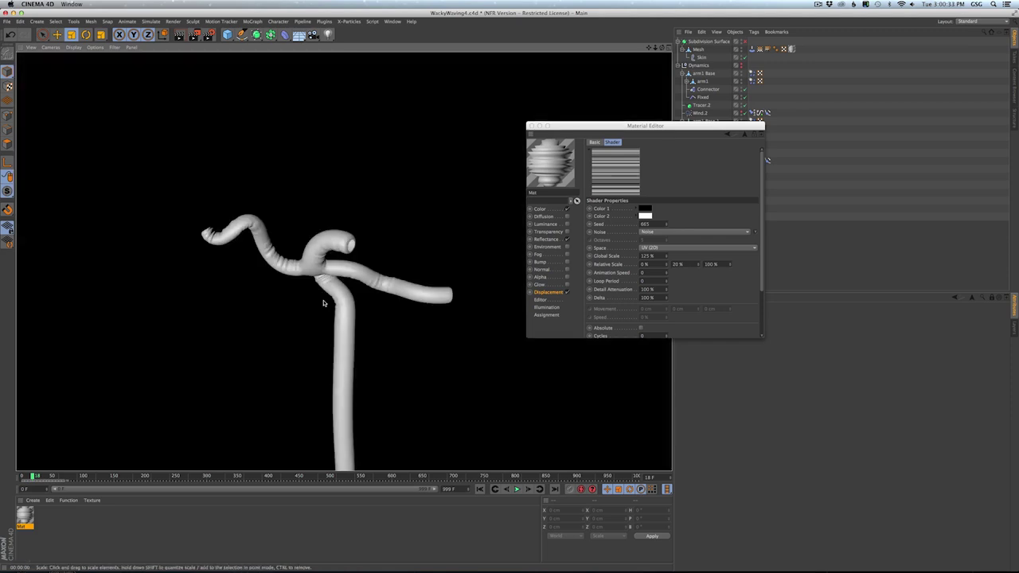
pyautogui.click(549, 293)
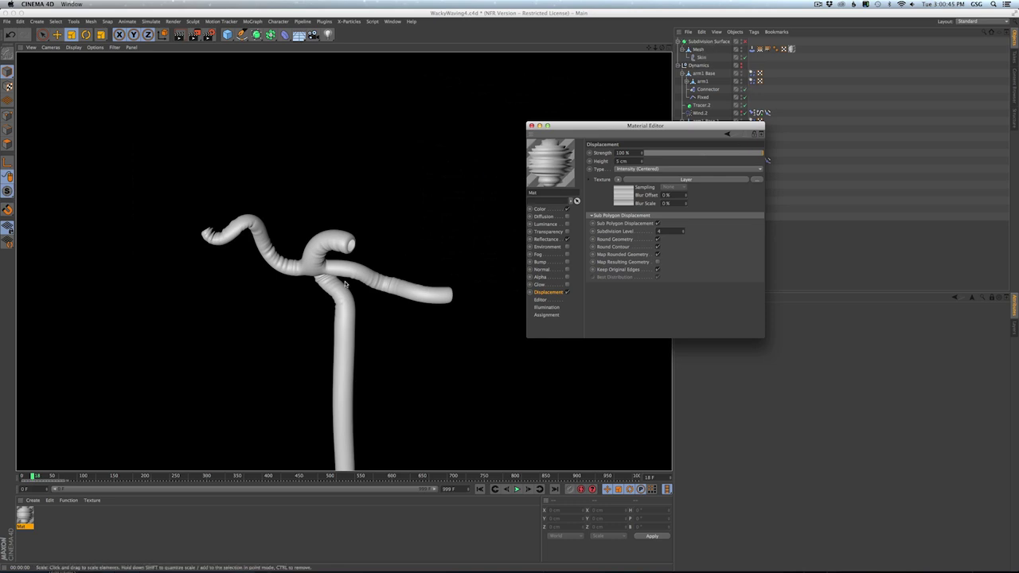
pyautogui.click(531, 126)
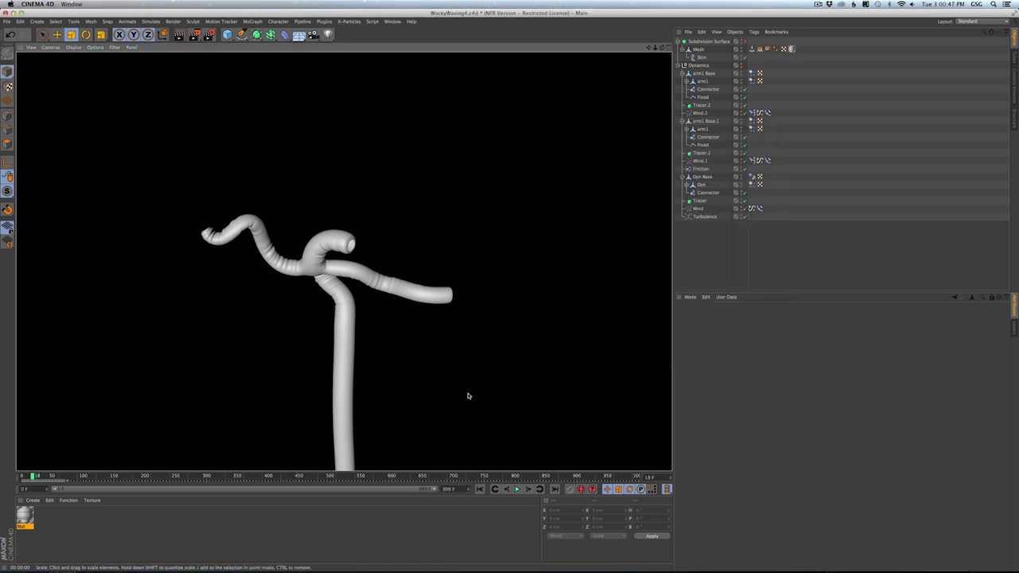
# - Play the simulation to a different pose at about frame 66 and test render the folds there
pyautogui.click(515, 490)
pyautogui.click(515, 490)
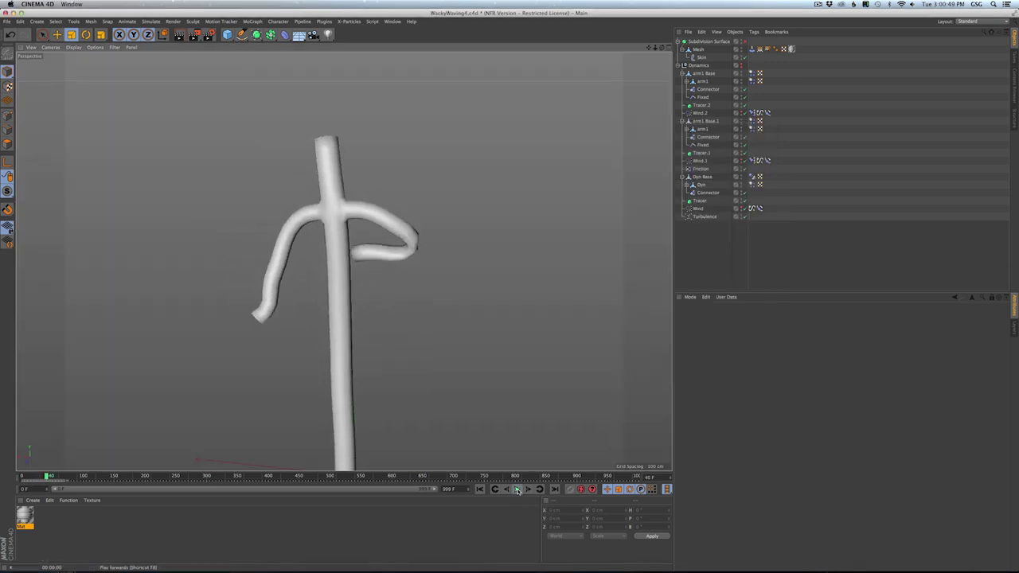
pyautogui.click(517, 490)
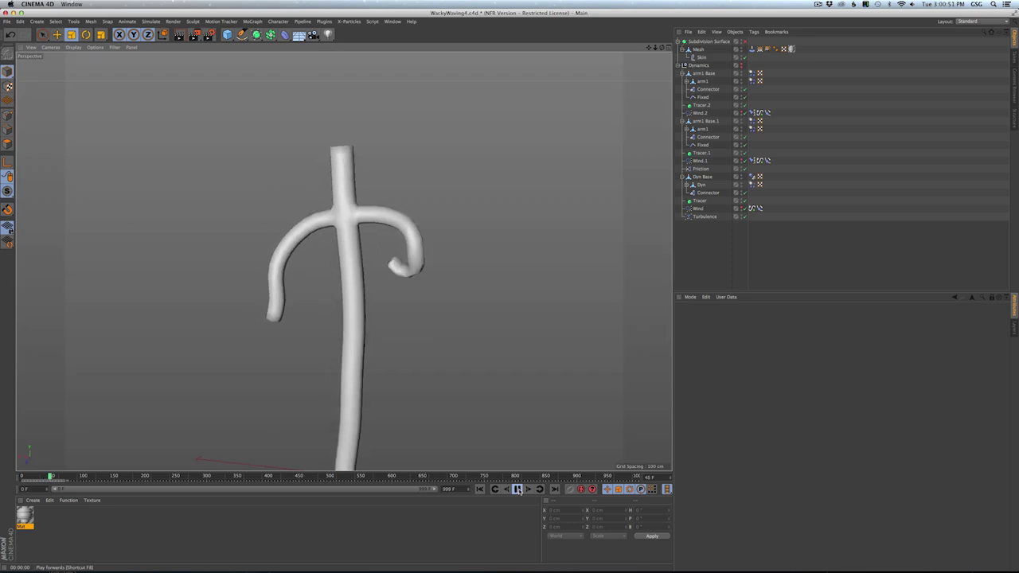
pyautogui.press('super+r')
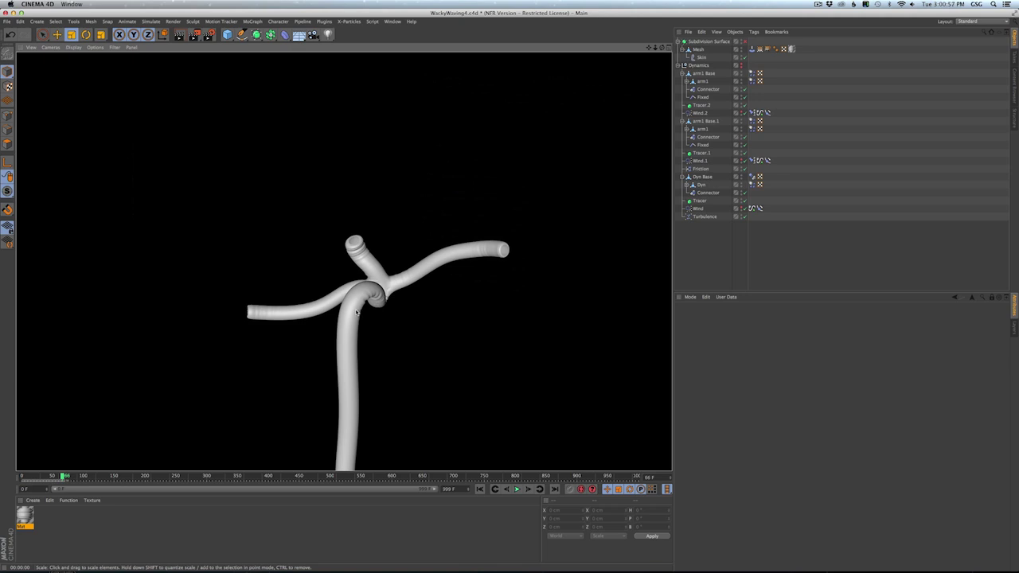
# - Return the simulation to frame 0 and set the material's color to bright orange with hue 40° and saturation 100%
pyautogui.click(480, 489)
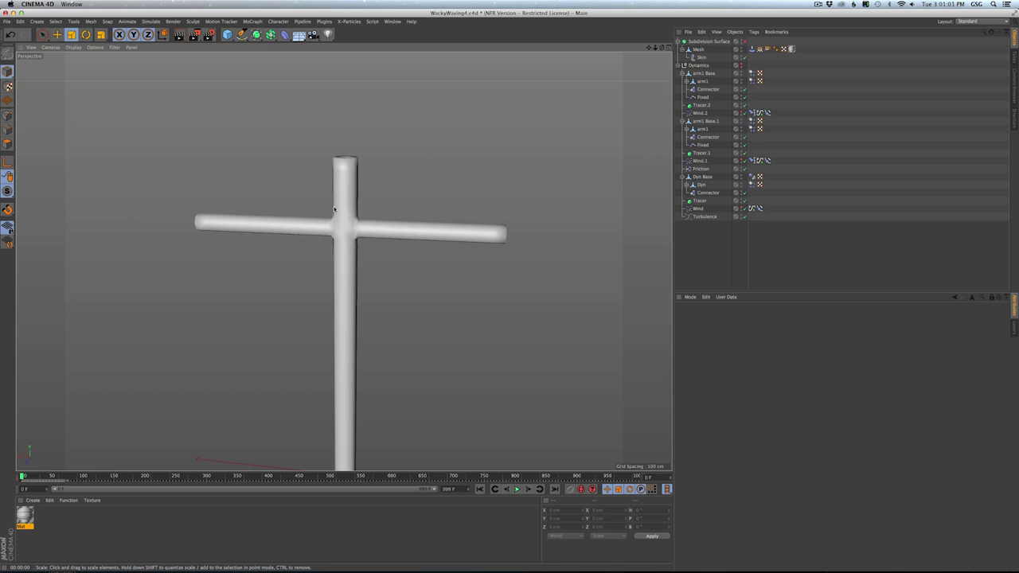
pyautogui.keyDown('alt'); pyautogui.moveTo(334, 209); pyautogui.dragTo(335, 242, button='middle'); pyautogui.keyUp('alt')
pyautogui.keyDown('alt'); pyautogui.moveTo(284, 327); pyautogui.dragTo(314, 273); pyautogui.keyUp('alt')
pyautogui.keyDown('alt'); pyautogui.moveTo(314, 273); pyautogui.dragTo(311, 272, button='right'); pyautogui.keyUp('alt')
pyautogui.keyDown('alt'); pyautogui.moveTo(311, 272); pyautogui.dragTo(333, 246); pyautogui.keyUp('alt')
pyautogui.keyDown('alt'); pyautogui.moveTo(333, 246); pyautogui.dragTo(355, 277, button='middle'); pyautogui.keyUp('alt')
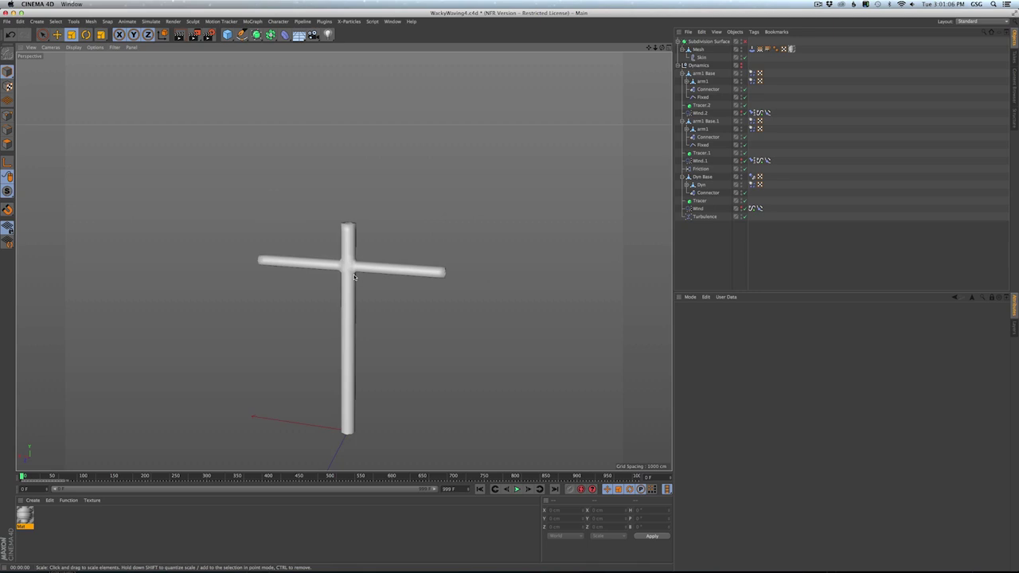
pyautogui.doubleClick(25, 517)
pyautogui.click(133, 138)
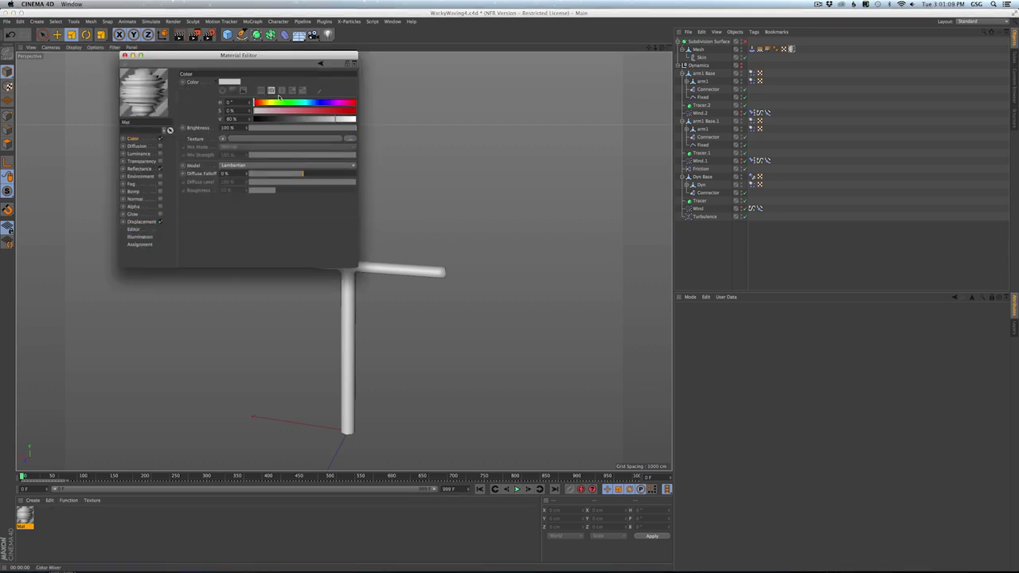
pyautogui.moveTo(256, 103); pyautogui.dragTo(435, 116)
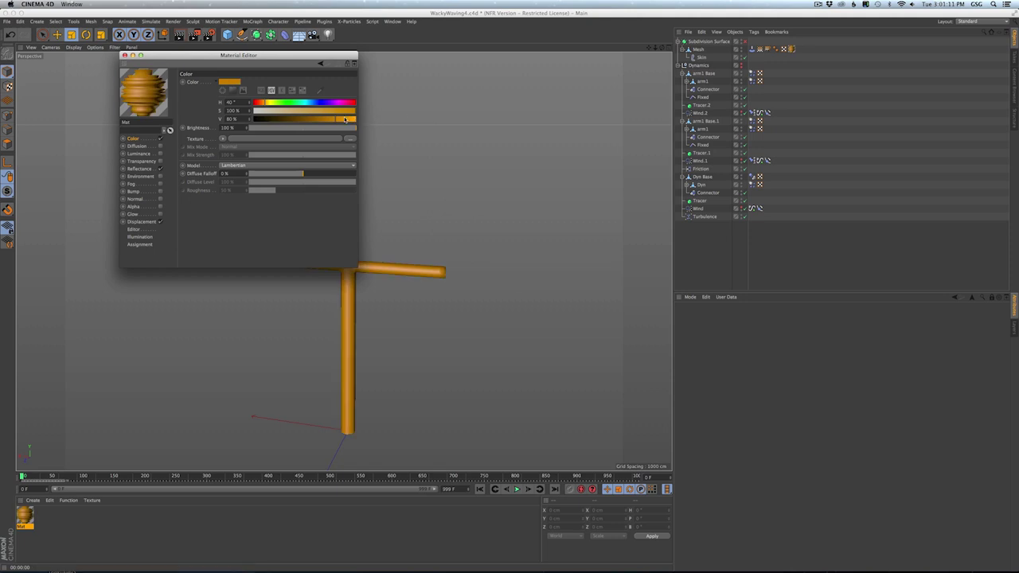
pyautogui.moveTo(344, 119); pyautogui.dragTo(393, 111)
pyautogui.click(126, 56)
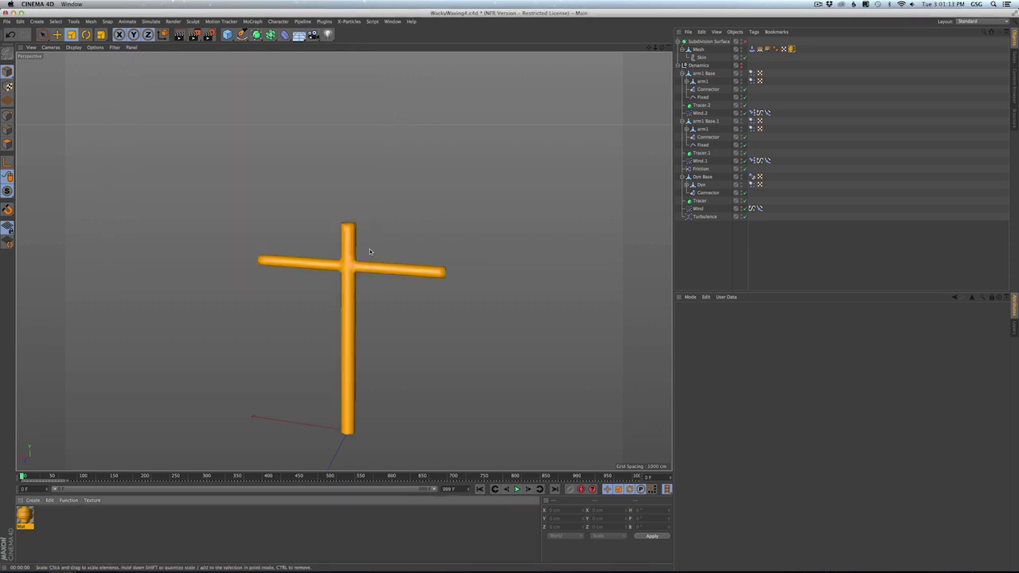
# - Test render the orange tube man and inspect its upper body and arms up close
pyautogui.hotkey('ctrl', 'r')
pyautogui.scroll(4, 406, 260)
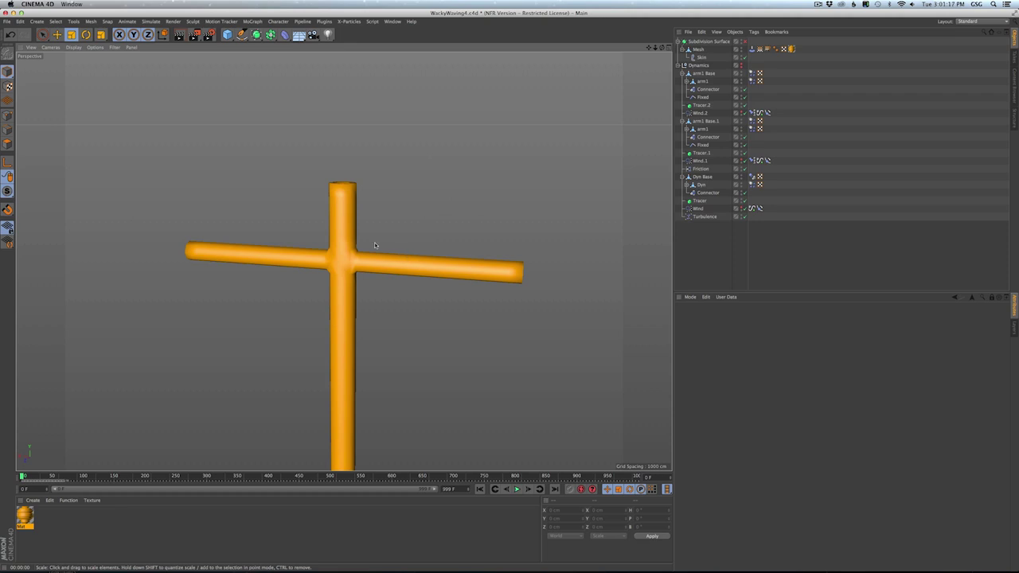
pyautogui.moveTo(375, 244)
pyautogui.keyDown('alt'); pyautogui.mouseDown()
pyautogui.moveTo(359, 236)
pyautogui.moveTo(363, 249)
pyautogui.mouseUp(); pyautogui.keyUp('alt')
pyautogui.keyDown('alt'); pyautogui.moveTo(360, 246); pyautogui.dragTo(362, 275, button='middle'); pyautogui.keyUp('alt')
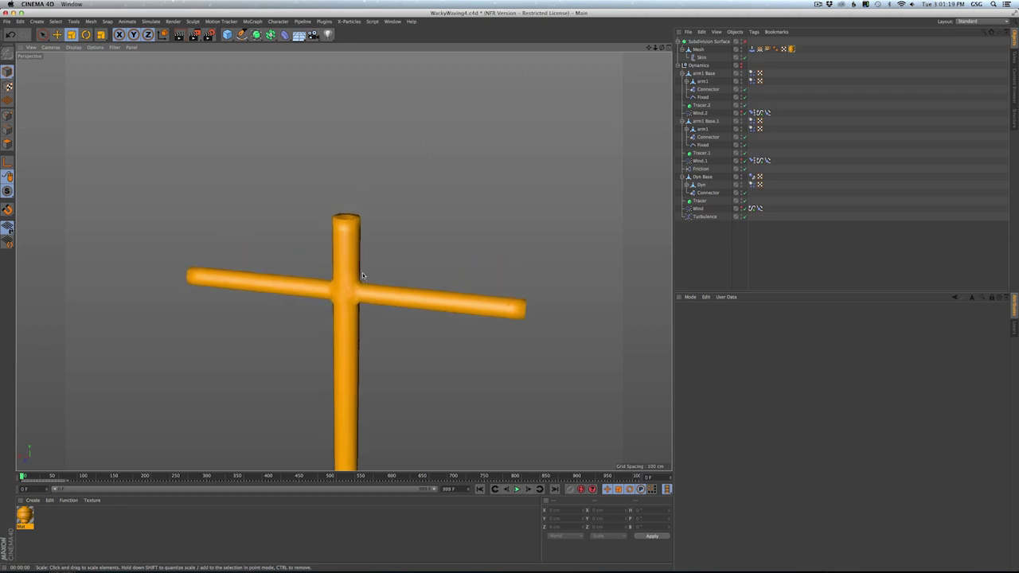
pyautogui.press('super+Tab')
pyautogui.press('super+space')
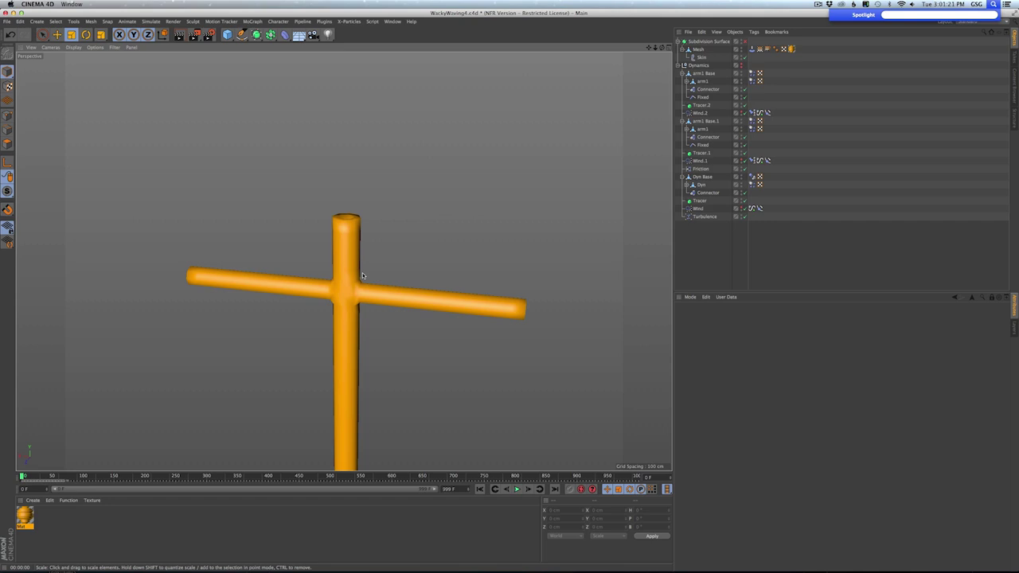
pyautogui.press('Escape')
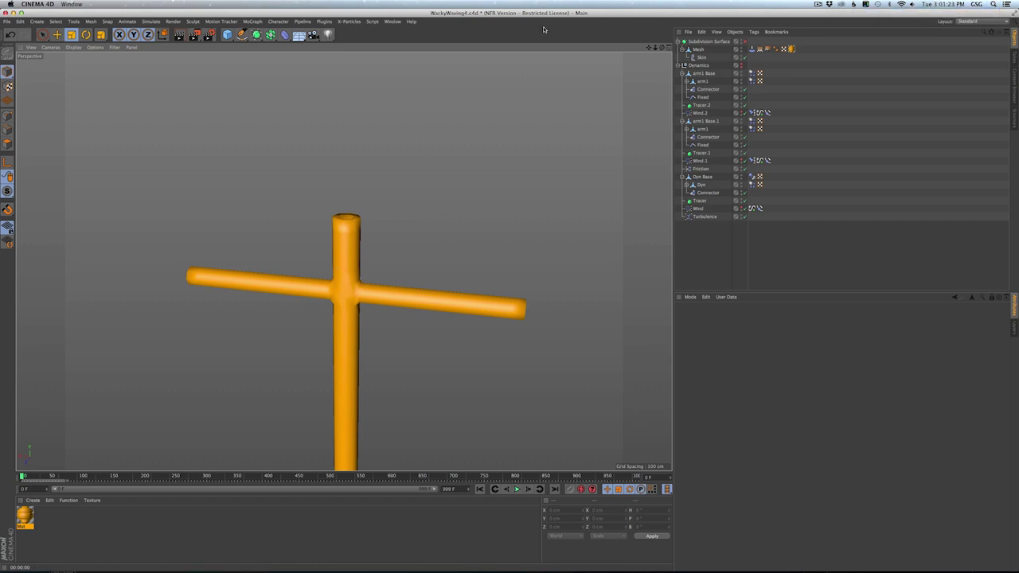
# - Save the tube man project and create a new empty project
pyautogui.press('super+s')
pyautogui.press('super+n')
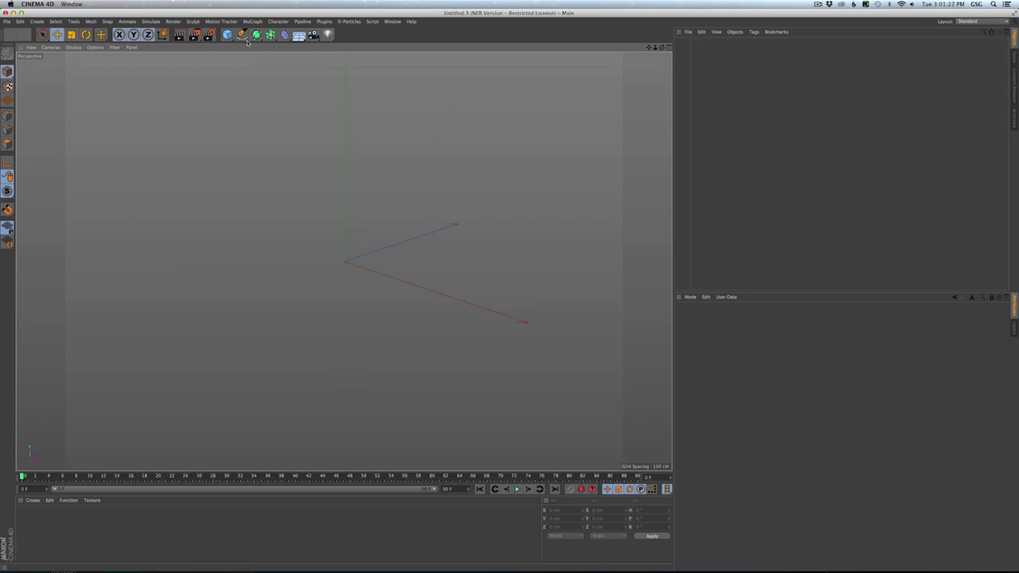
# - Add a Circle spline to the empty scene and bring up the available generator objects
pyautogui.moveTo(227, 34); pyautogui.dragTo(267, 88)
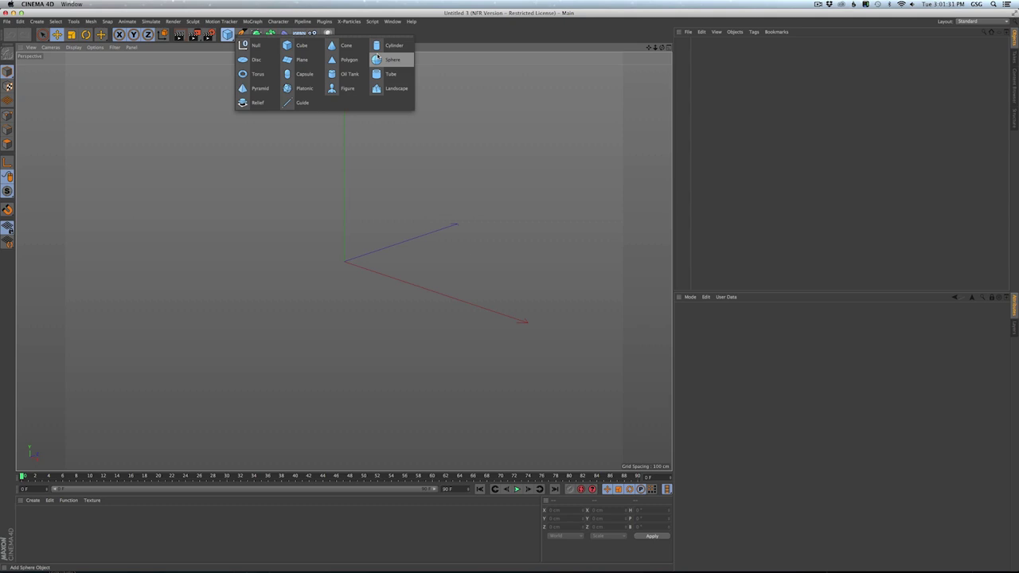
pyautogui.click(244, 34)
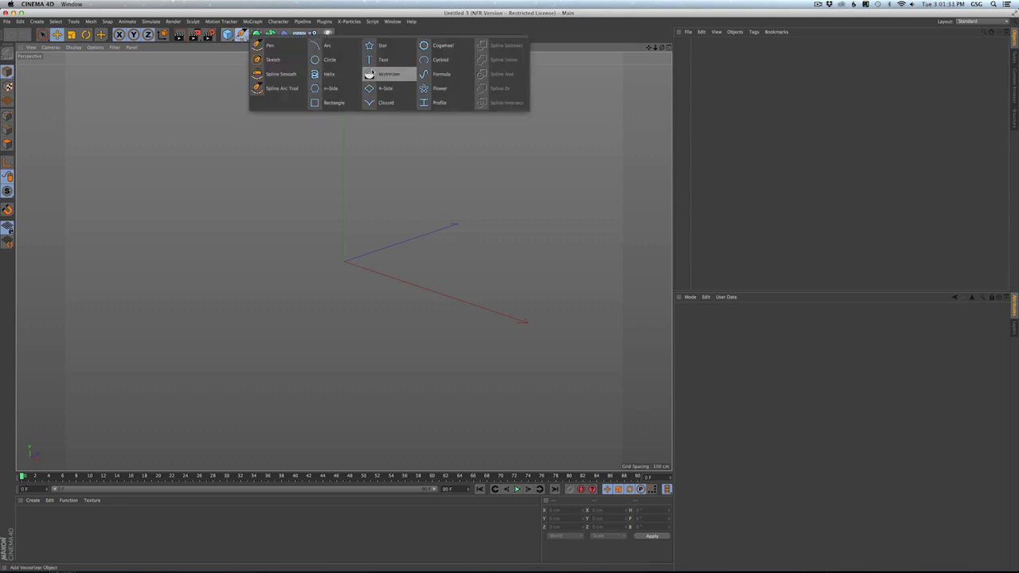
pyautogui.click(334, 64)
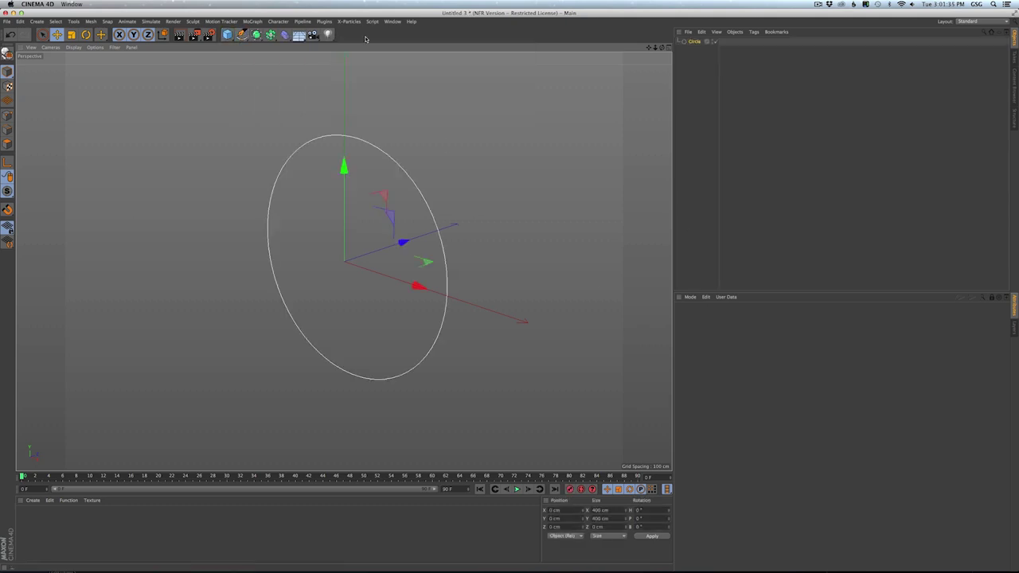
pyautogui.click(257, 35)
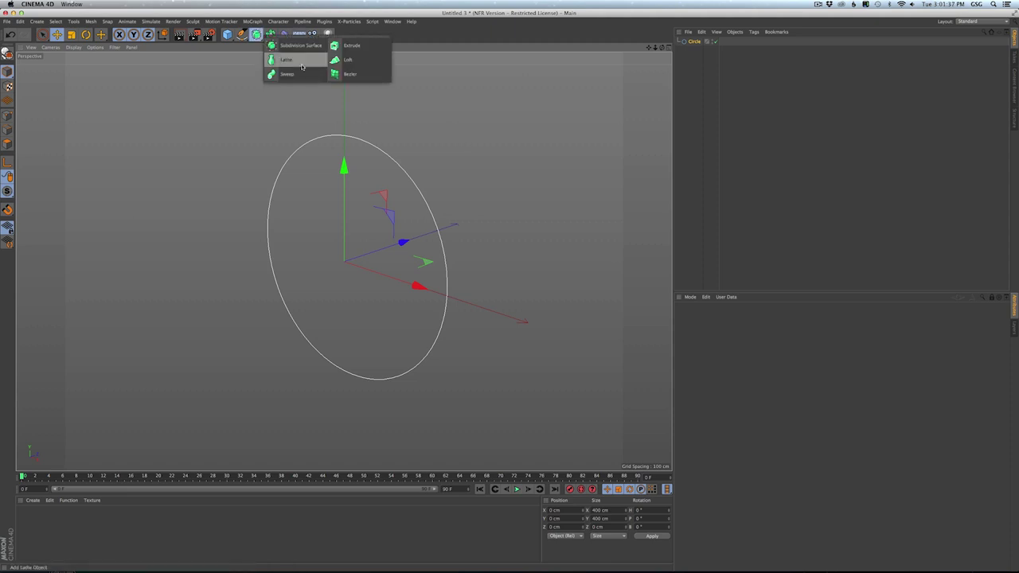
# - Add a Symmetry object and nest the circle spline inside it
pyautogui.click(271, 35)
pyautogui.click(375, 77)
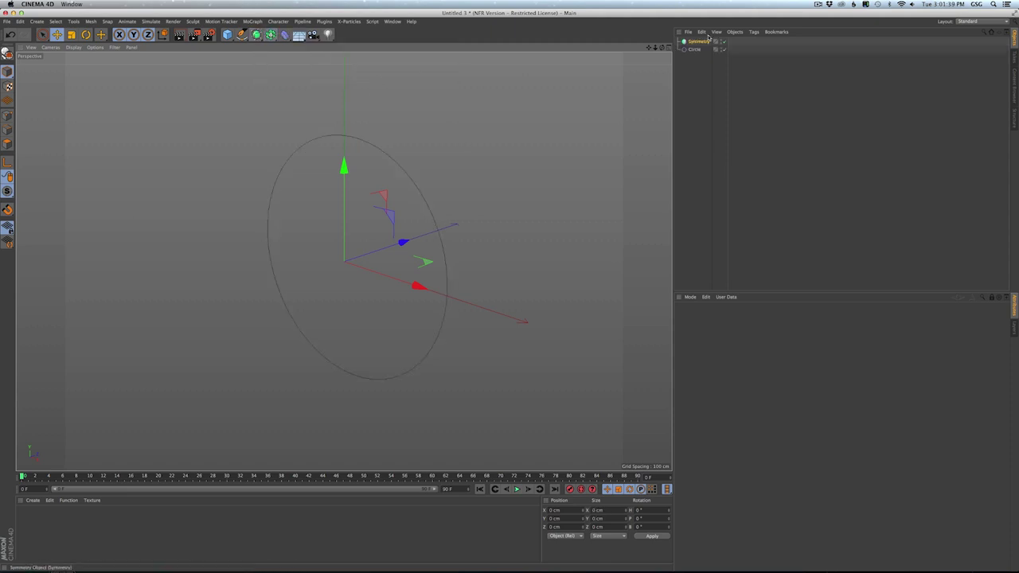
pyautogui.moveTo(691, 50); pyautogui.dragTo(699, 44)
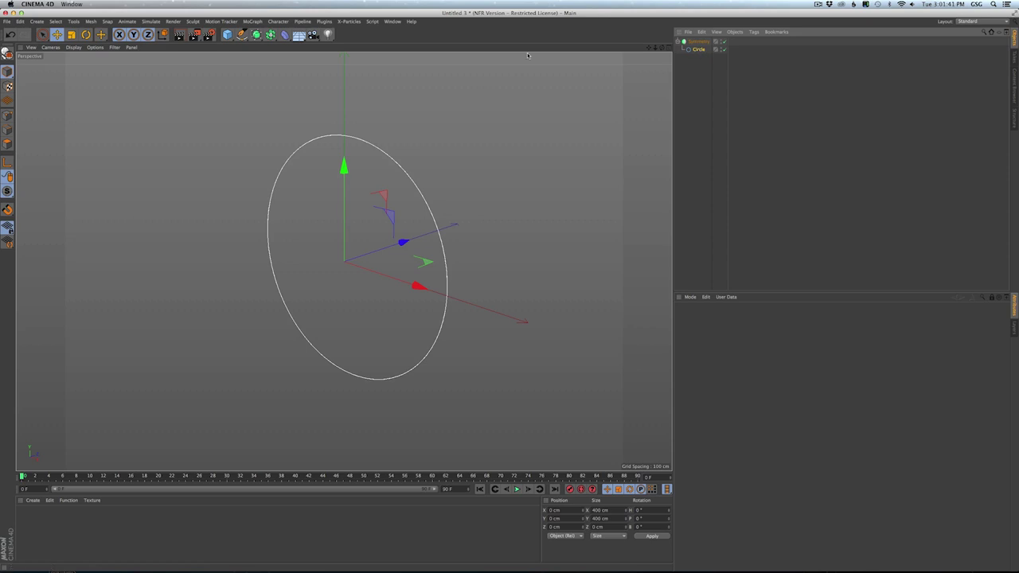
# - Wrap the circle in a Loft object inside Symmetry to fill it as a flat disc
pyautogui.click(270, 35)
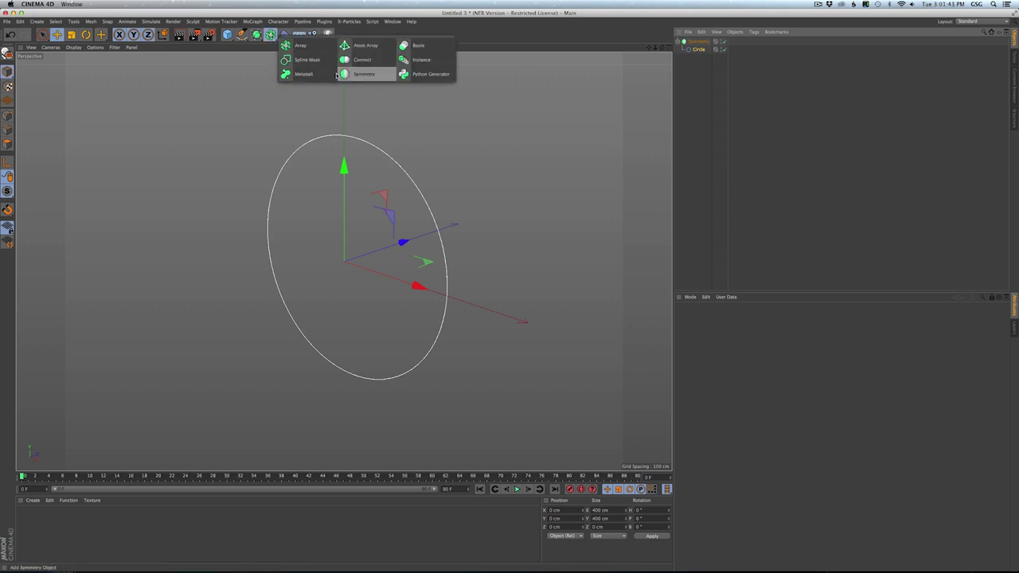
pyautogui.click(256, 35)
pyautogui.keyDown('alt'); pyautogui.click(357, 61); pyautogui.keyUp('alt')
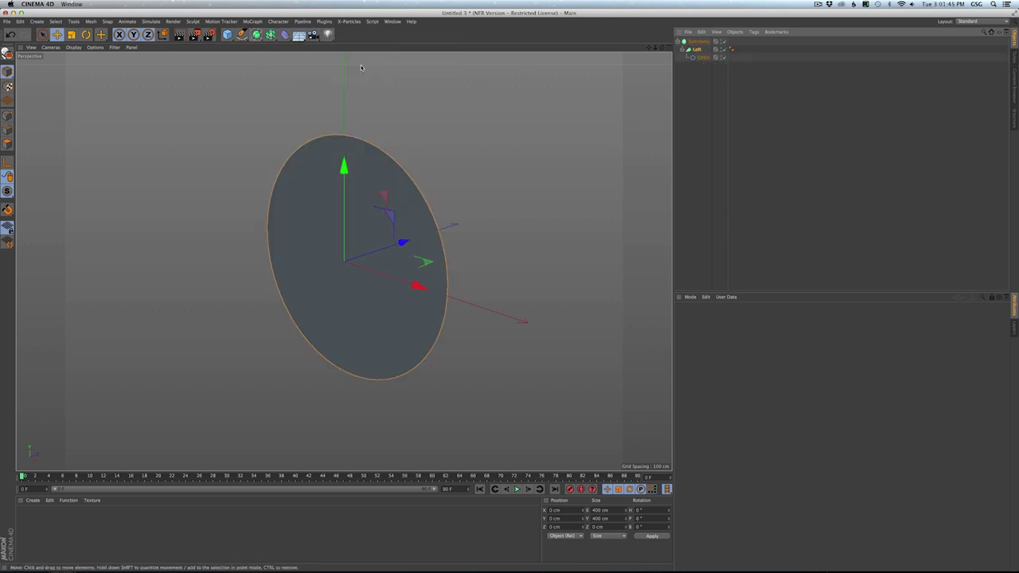
pyautogui.click(694, 59)
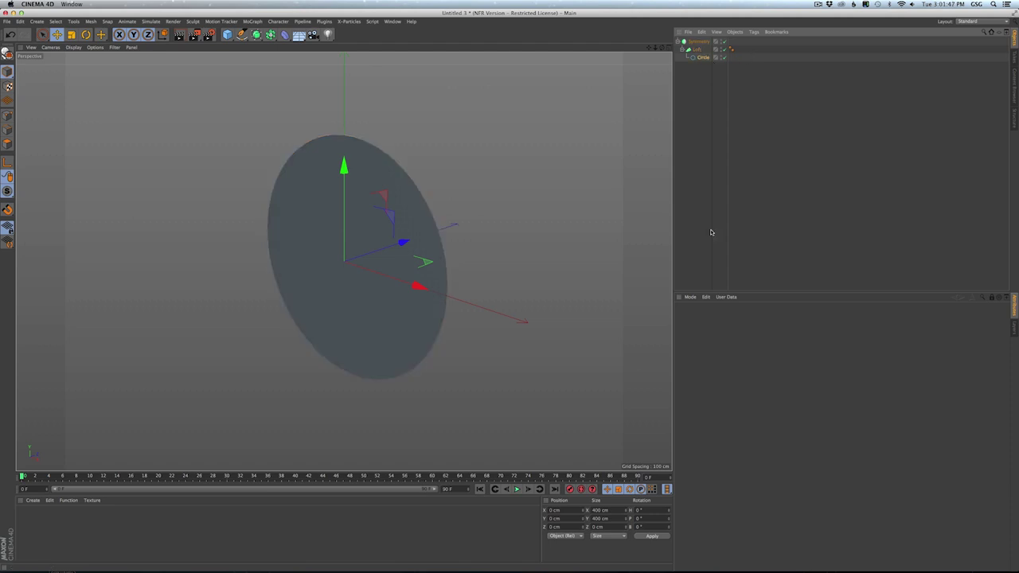
# - Group the Loft into a null inside Symmetry and duplicate the Loft within that null
pyautogui.click(698, 50)
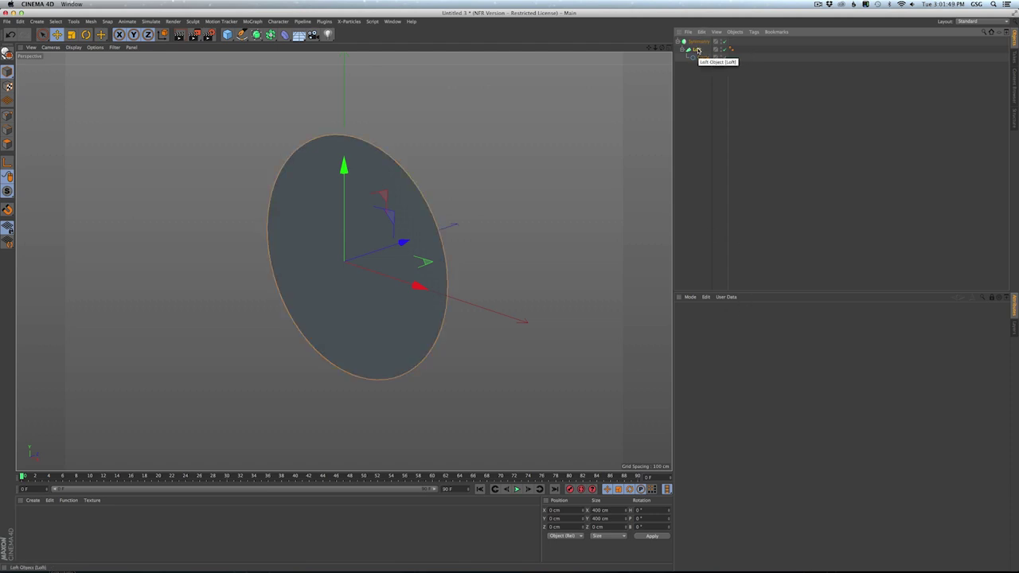
pyautogui.hotkey('alt', 'g')
pyautogui.keyDown('ctrl'); pyautogui.moveTo(697, 58); pyautogui.dragTo(705, 55); pyautogui.keyUp('ctrl')
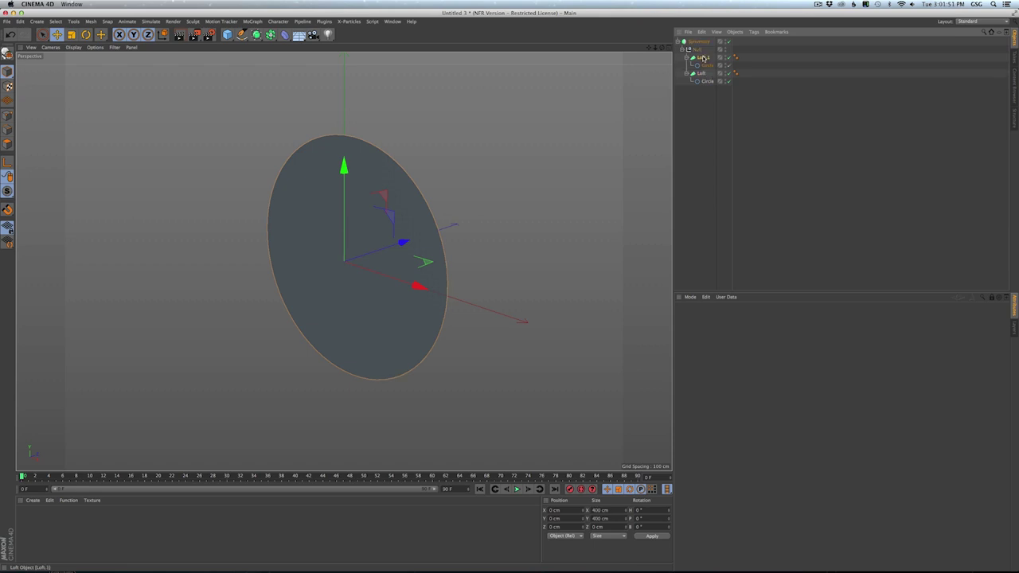
# - Move the duplicate disc to about -26 cm on Z and scale it down to about 185 cm across
pyautogui.moveTo(406, 242); pyautogui.dragTo(395, 248)
pyautogui.press('t')
pyautogui.moveTo(487, 197); pyautogui.dragTo(335, 262)
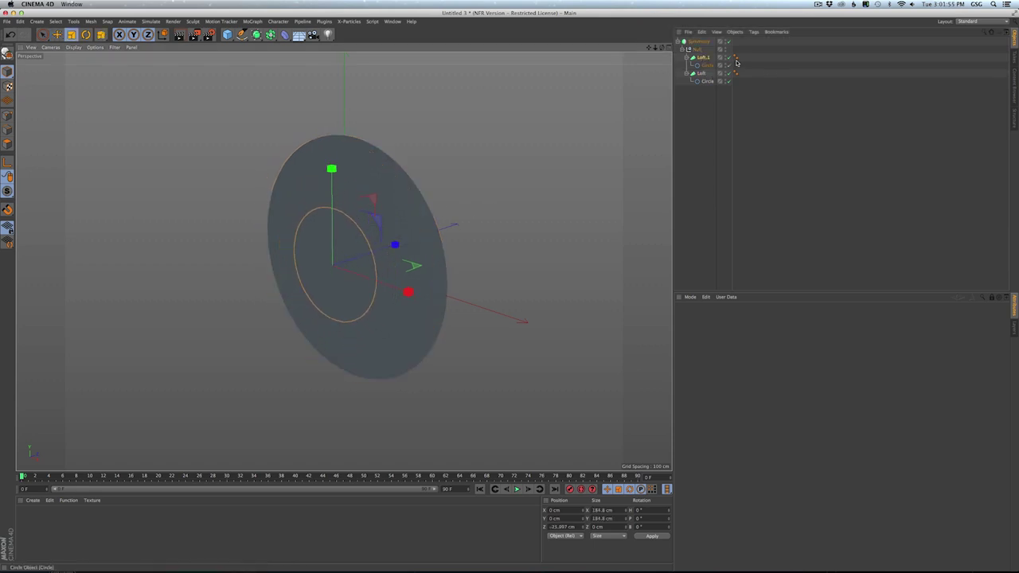
# - Move both Loft discs together to about -228 cm on X so the mirrored eyes separate
pyautogui.click(699, 50)
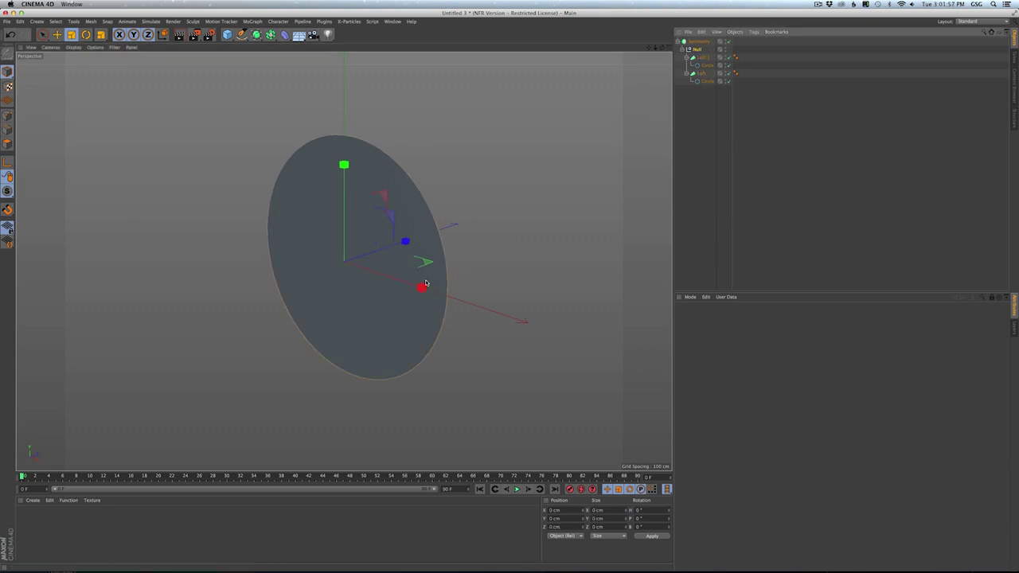
pyautogui.click(702, 58)
pyautogui.press('e')
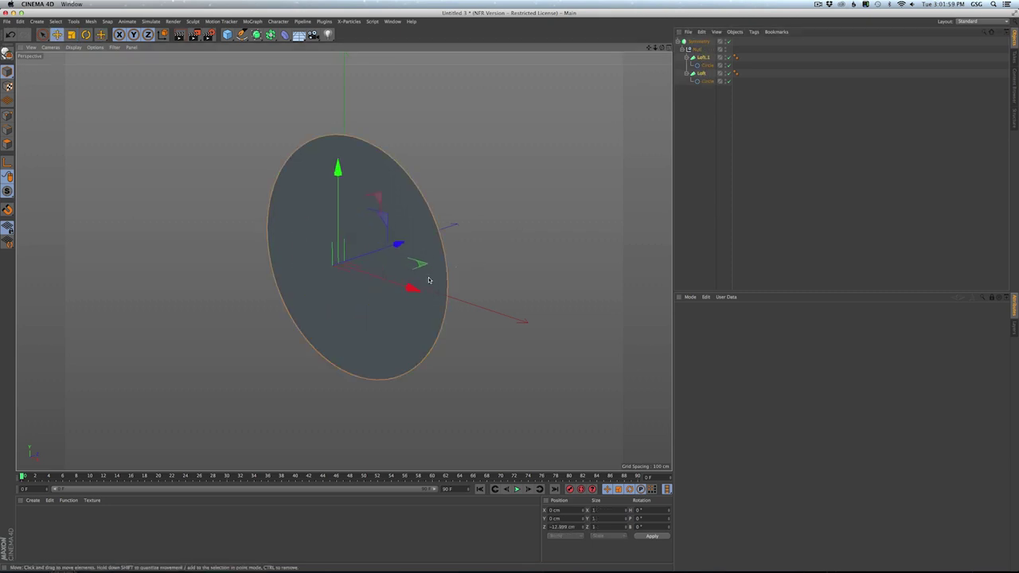
pyautogui.moveTo(412, 285); pyautogui.dragTo(318, 255)
# - Create a default light grey material and assign it to the large eye disc
pyautogui.doubleClick(146, 524)
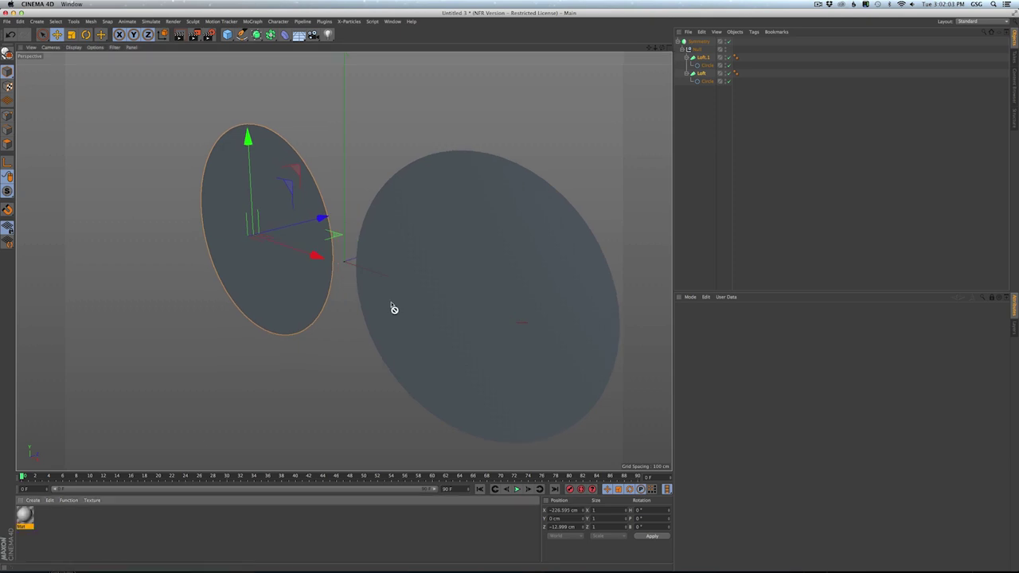
pyautogui.moveTo(696, 73); pyautogui.dragTo(698, 74)
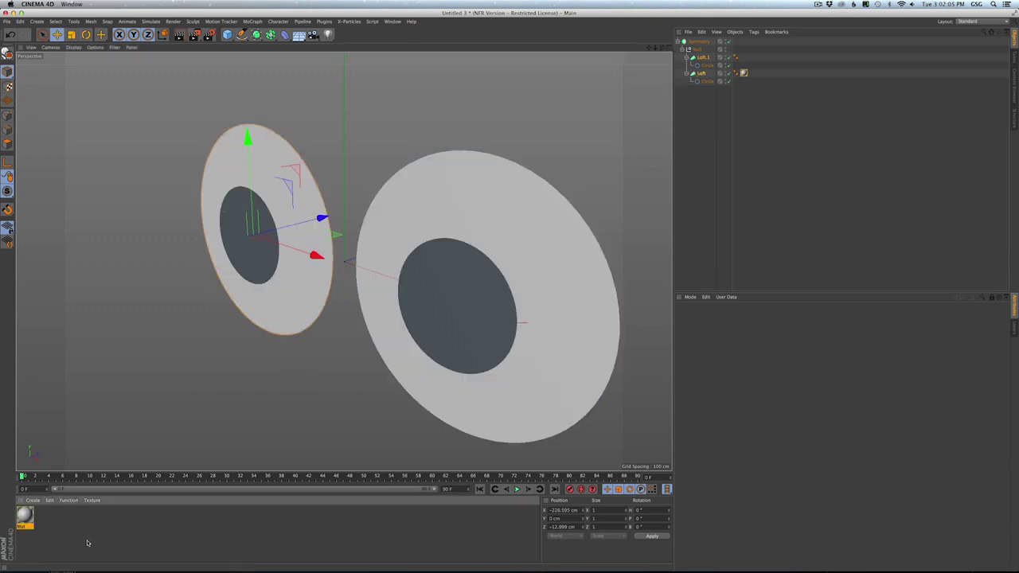
# - Create a second material, set its colour brightness value to 0% for black, and assign it to the small pupil disc
pyautogui.doubleClick(62, 522)
pyautogui.doubleClick(26, 516)
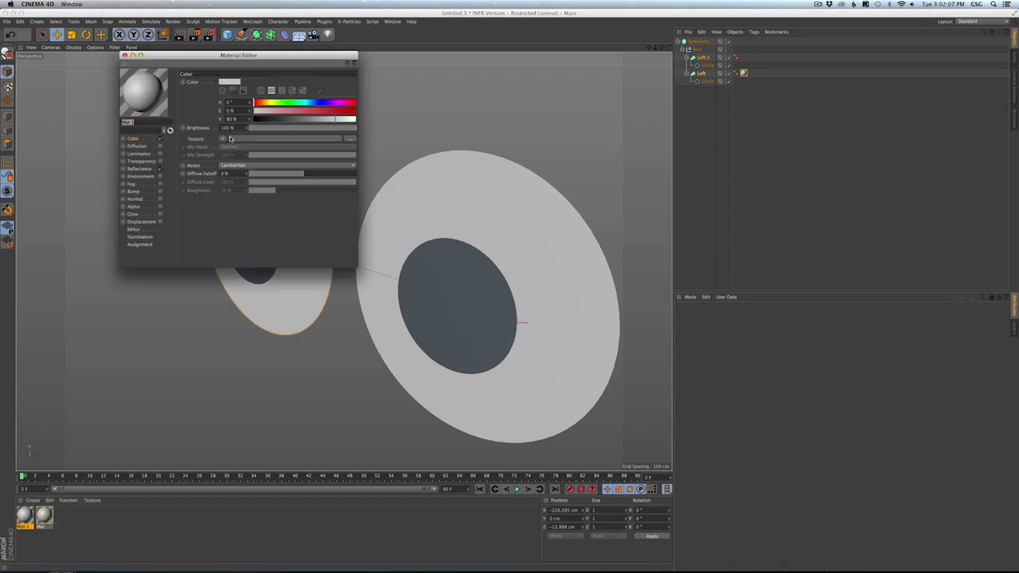
pyautogui.moveTo(279, 119); pyautogui.dragTo(252, 120)
pyautogui.moveTo(26, 517); pyautogui.dragTo(644, 103)
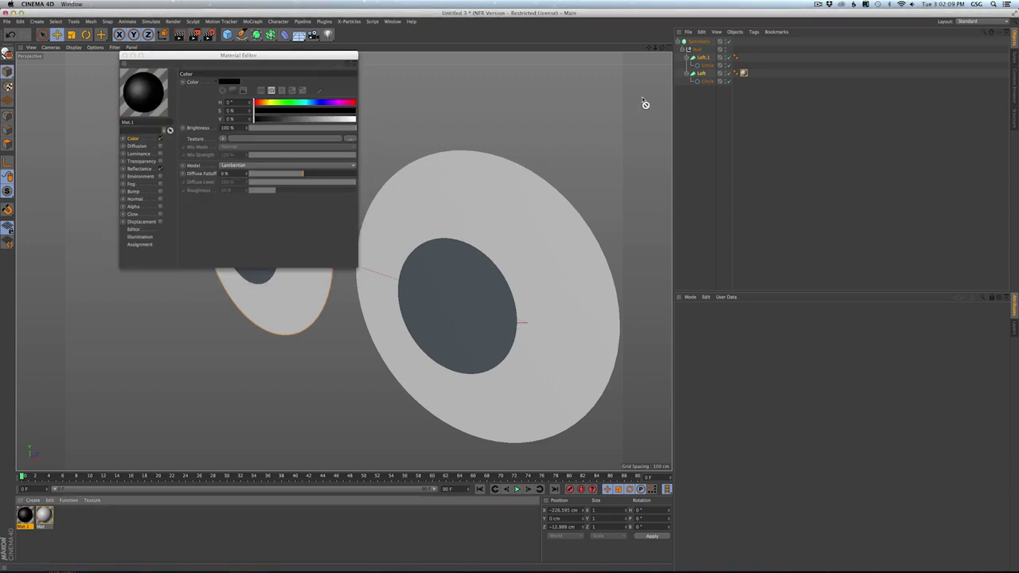
pyautogui.moveTo(702, 63); pyautogui.dragTo(703, 59)
pyautogui.click(125, 56)
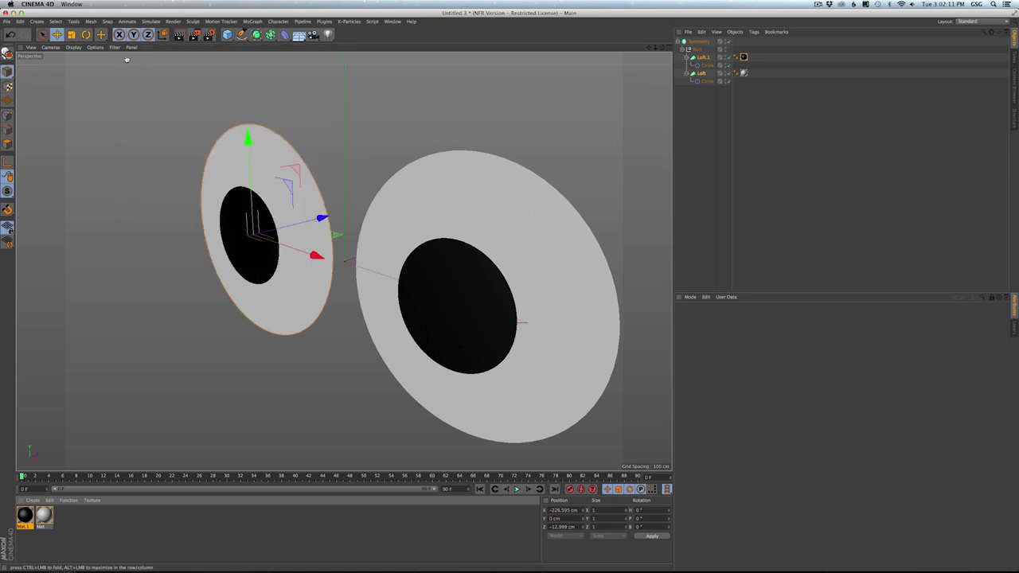
# - Turn off Reflectance on both eye materials and render the view from the front
pyautogui.keyDown('alt'); pyautogui.moveTo(230, 150); pyautogui.dragTo(315, 162); pyautogui.keyUp('alt')
pyautogui.scroll(-5, 316, 163)
pyautogui.keyDown('alt'); pyautogui.moveTo(314, 174); pyautogui.dragTo(273, 212, button='middle'); pyautogui.keyUp('alt')
pyautogui.keyDown('alt'); pyautogui.moveTo(273, 212); pyautogui.dragTo(254, 246); pyautogui.keyUp('alt')
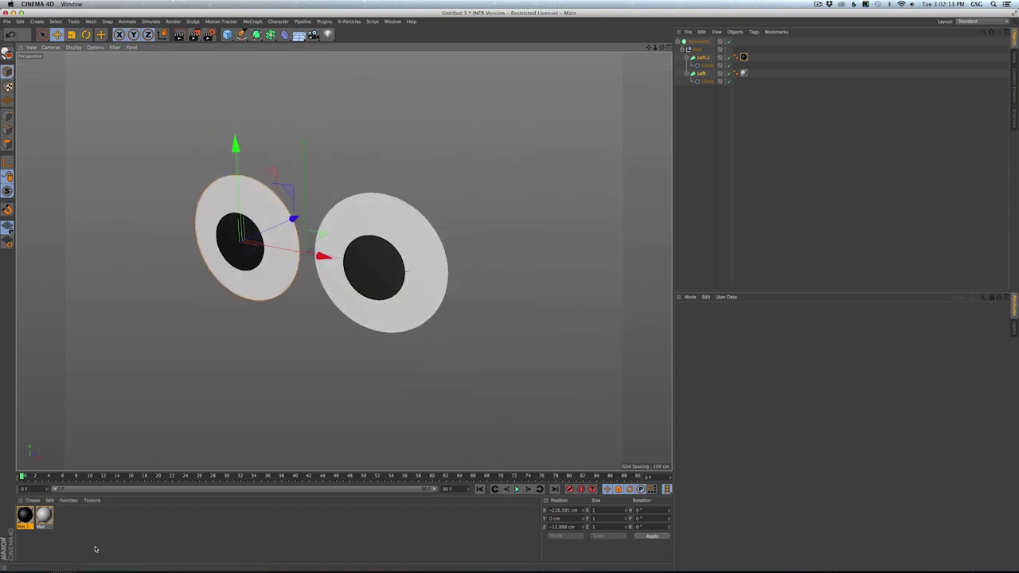
pyautogui.doubleClick(44, 515)
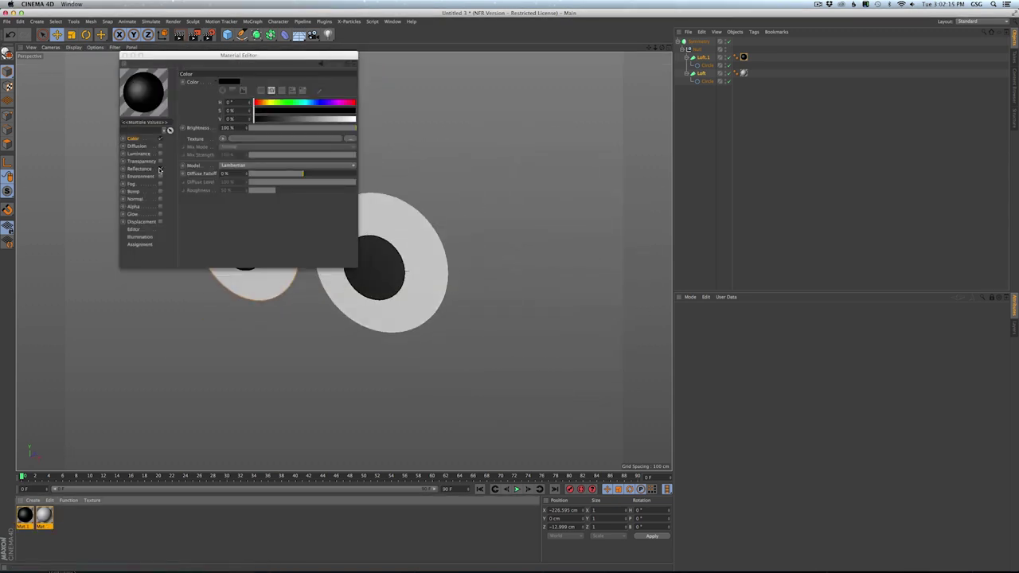
pyautogui.click(124, 55)
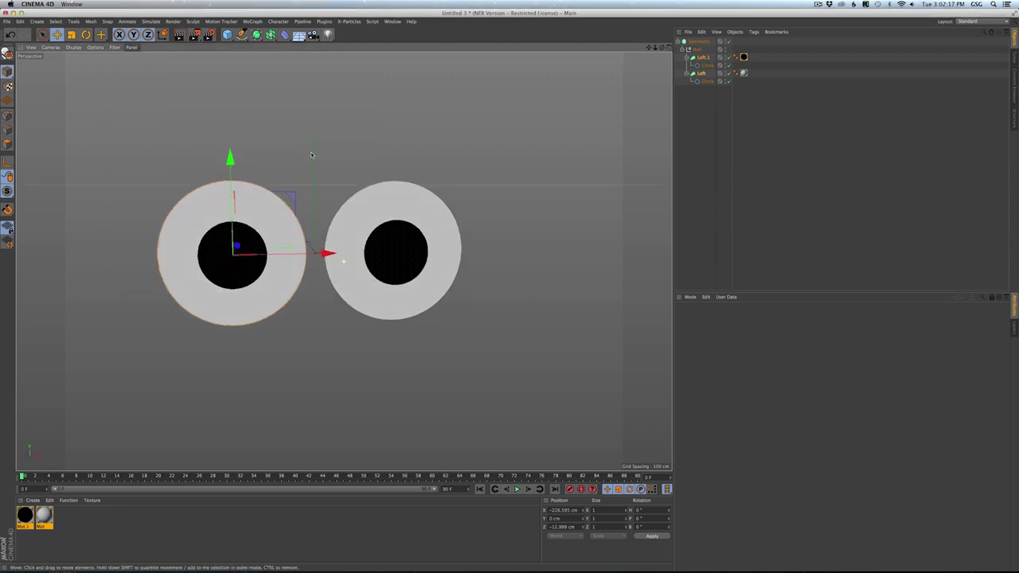
pyautogui.press('super+r')
pyautogui.keyDown('alt'); pyautogui.moveTo(357, 186); pyautogui.dragTo(385, 238); pyautogui.keyUp('alt')
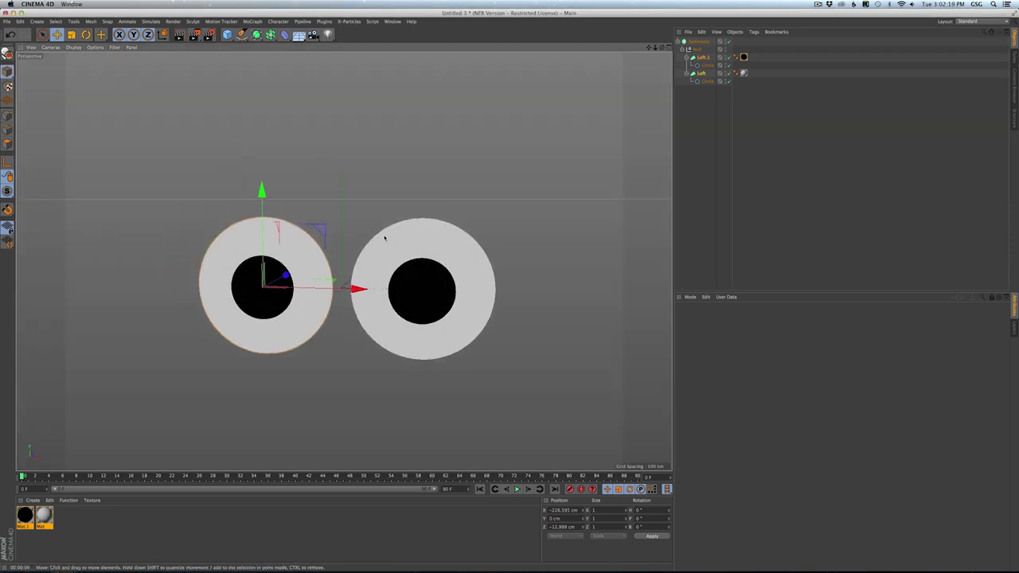
# - Add a cube about 396 cm wide and 57 cm high as an eyebrow at about 282 cm on X and 299 cm on Y
pyautogui.moveTo(227, 34); pyautogui.dragTo(300, 40)
pyautogui.moveTo(341, 254); pyautogui.dragTo(344, 143)
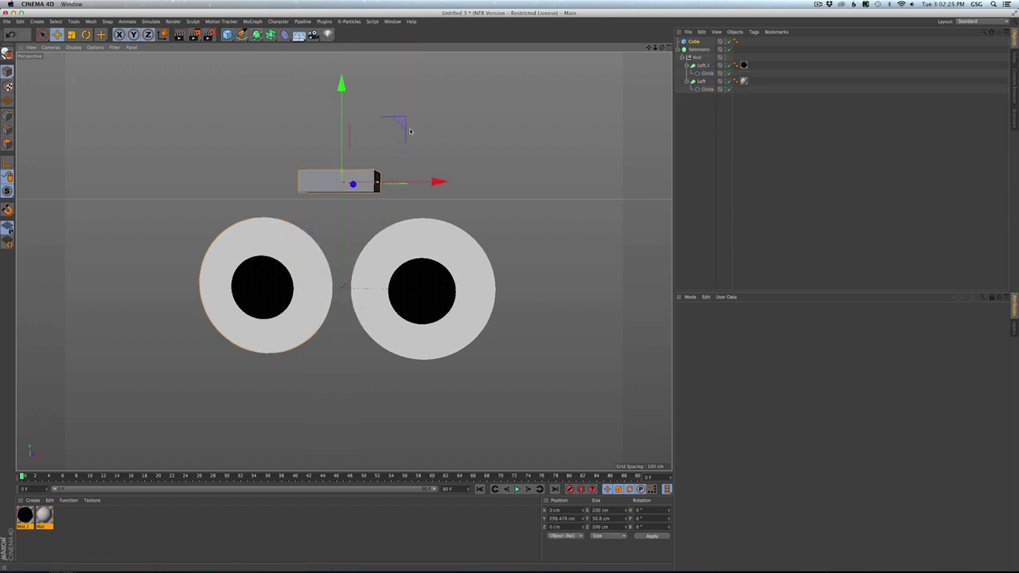
pyautogui.moveTo(402, 185); pyautogui.dragTo(491, 198)
pyautogui.press('super+z')
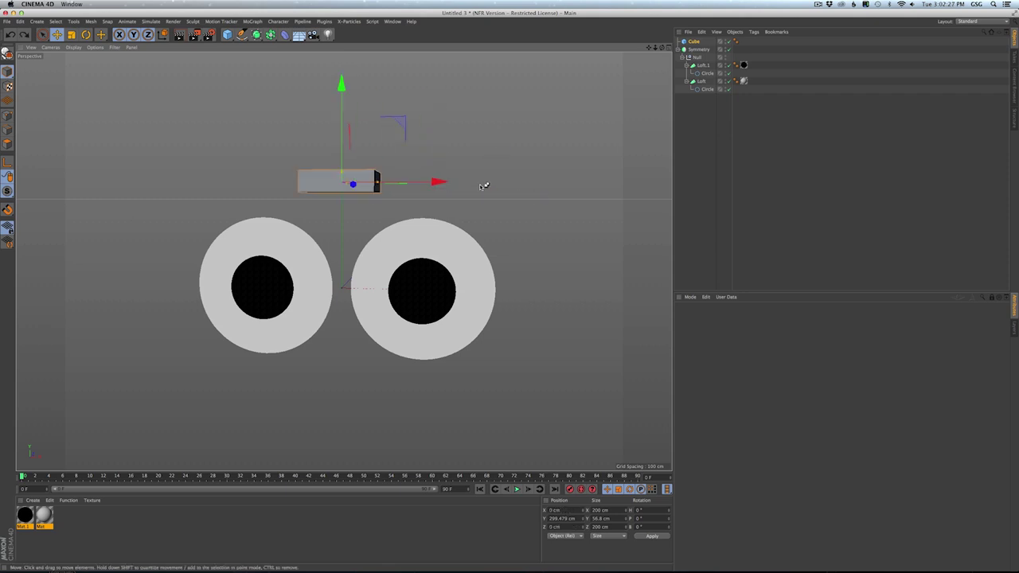
pyautogui.moveTo(401, 182); pyautogui.dragTo(549, 187)
# - Nest the cube in the null inside Symmetry and tilt it about 11.3° outward as an eyebrow
pyautogui.moveTo(698, 41); pyautogui.dragTo(703, 59)
pyautogui.press('r')
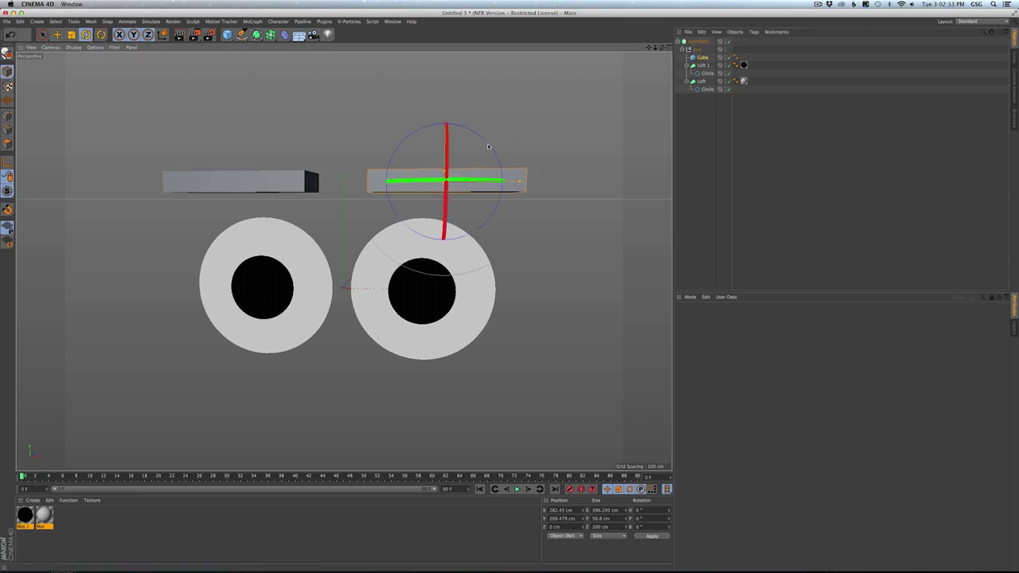
pyautogui.moveTo(482, 136); pyautogui.dragTo(503, 200)
# - Maximize the Front view, switch it to Gouraud shading and frame the eyes and eyebrows
pyautogui.middleClick(505, 200)
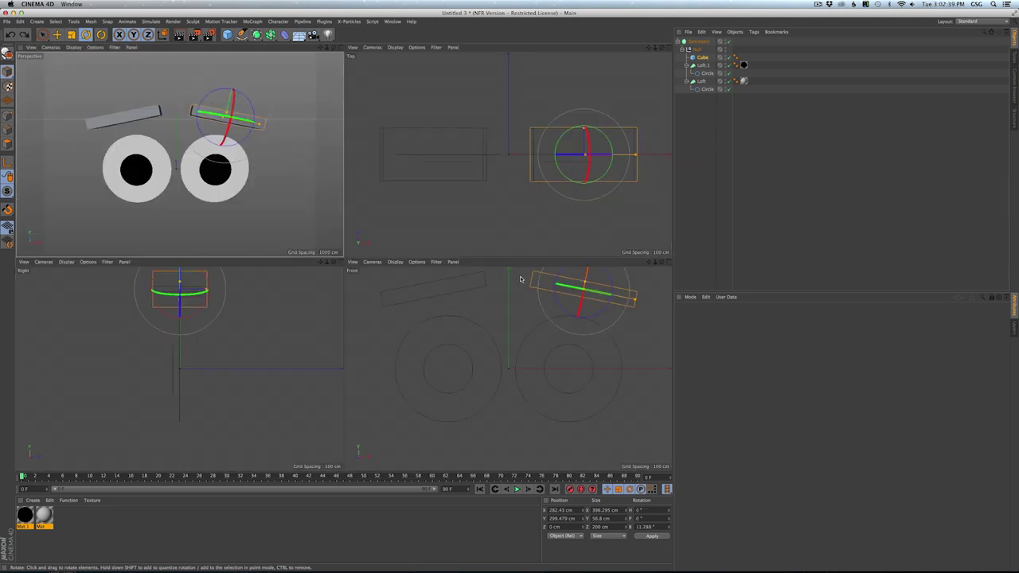
pyautogui.middleClick(519, 277)
pyautogui.press('n')
pyautogui.press('a')
pyautogui.keyDown('alt'); pyautogui.moveTo(475, 220); pyautogui.dragTo(351, 280, button='right'); pyautogui.keyUp('alt')
pyautogui.keyDown('alt'); pyautogui.moveTo(351, 283); pyautogui.dragTo(343, 262, button='middle'); pyautogui.keyUp('alt')
pyautogui.keyDown('alt'); pyautogui.moveTo(433, 221); pyautogui.dragTo(460, 207, button='right'); pyautogui.keyUp('alt')
pyautogui.keyDown('alt'); pyautogui.moveTo(459, 207); pyautogui.dragTo(455, 248, button='middle'); pyautogui.keyUp('alt')
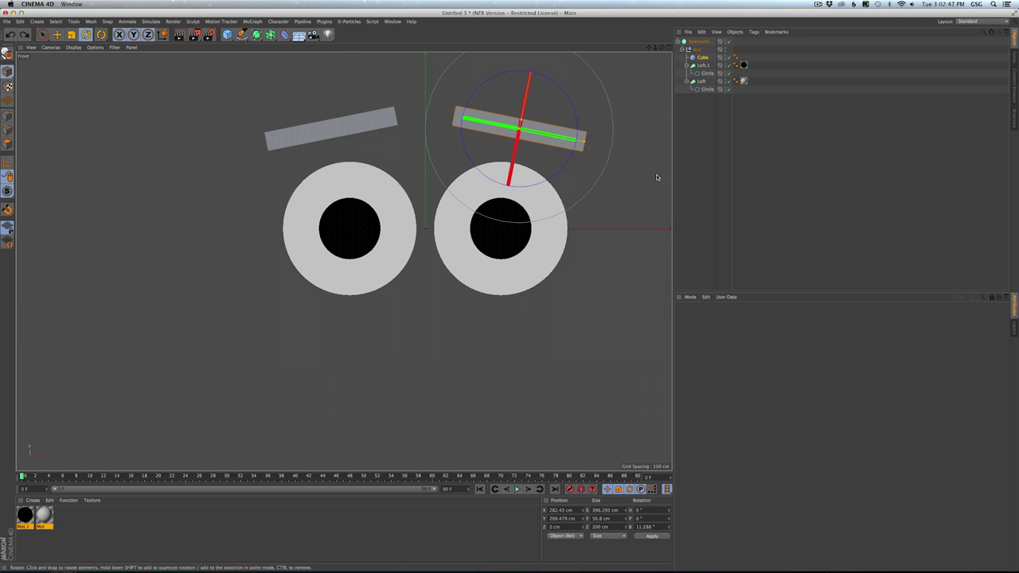
pyautogui.keyDown('alt'); pyautogui.moveTo(481, 287); pyautogui.dragTo(476, 289, button='middle'); pyautogui.keyUp('alt')
# - Create a yellow material with 100% saturation and 100% value, and assign it to the eyebrow cube
pyautogui.click(27, 515)
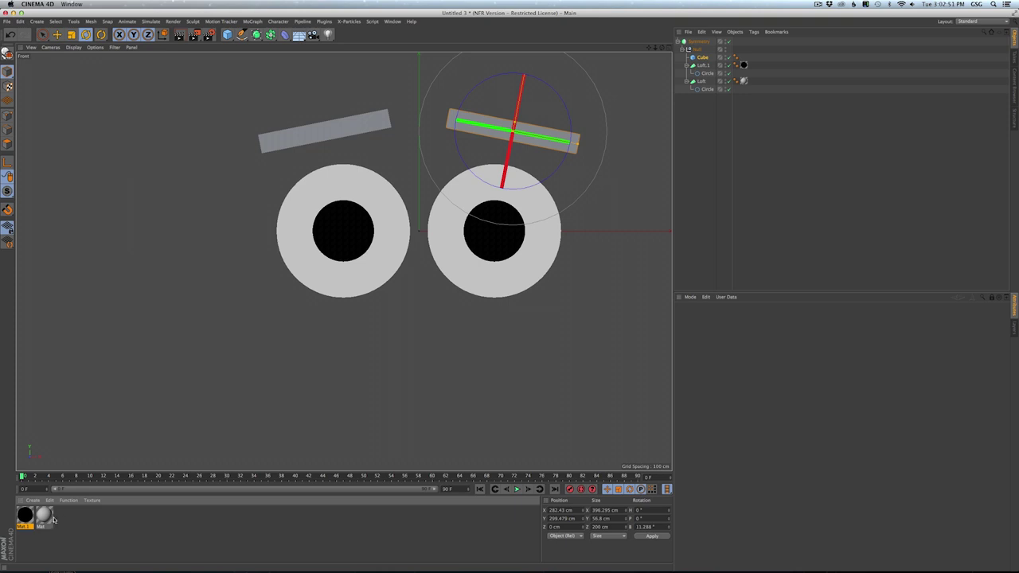
pyautogui.doubleClick(75, 518)
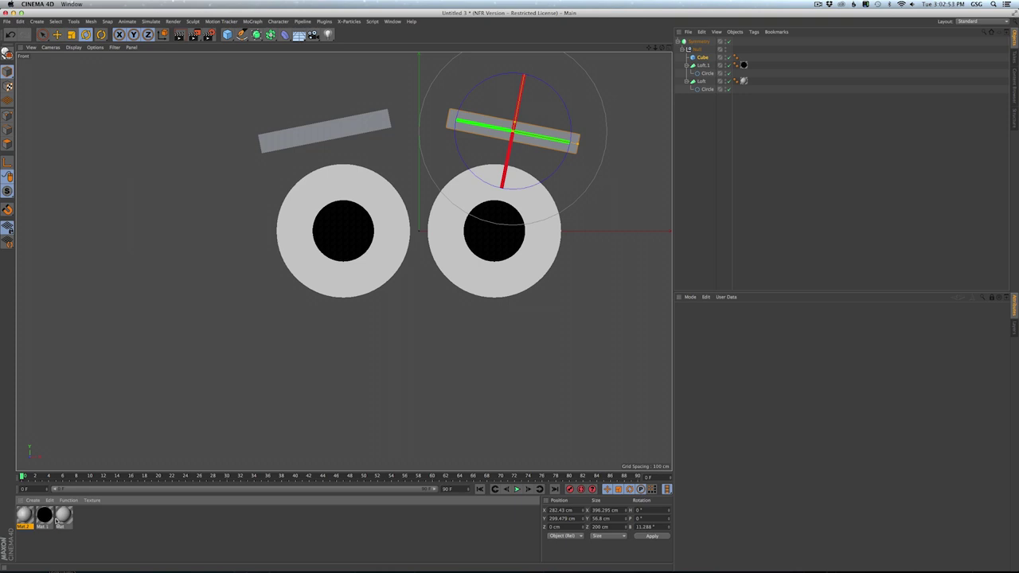
pyautogui.doubleClick(25, 516)
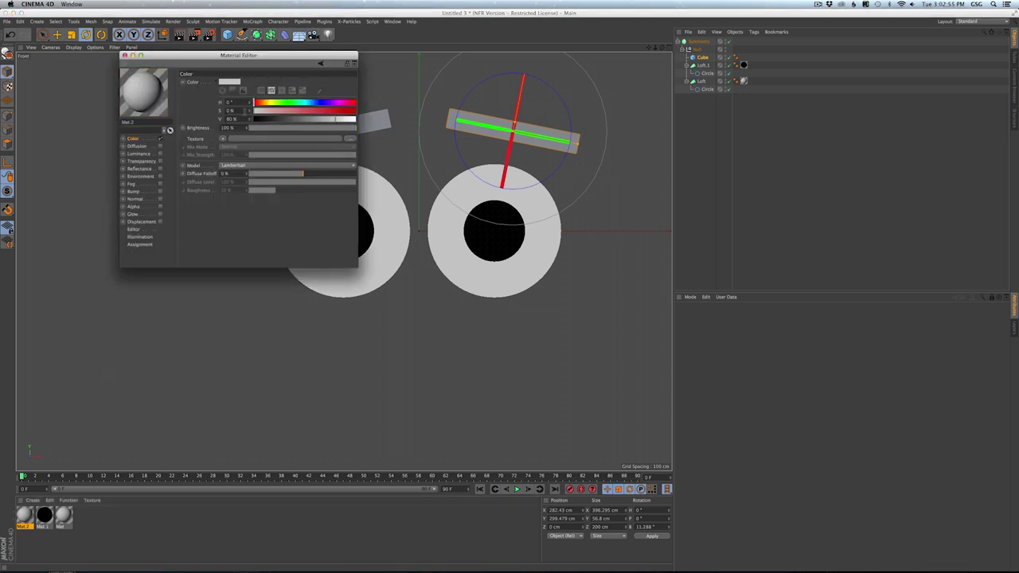
pyautogui.moveTo(275, 103); pyautogui.dragTo(356, 121)
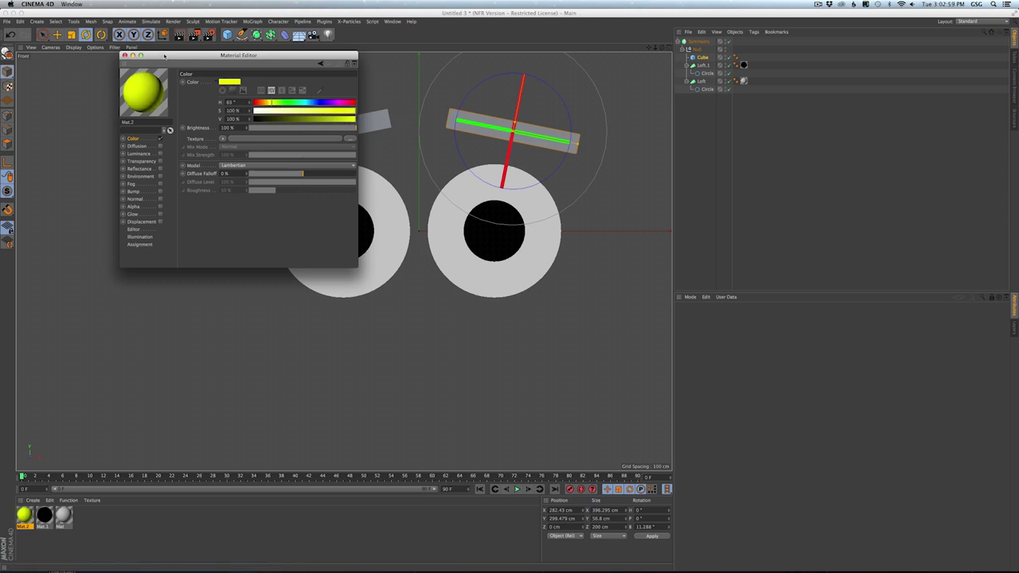
pyautogui.click(125, 56)
pyautogui.moveTo(27, 516); pyautogui.dragTo(743, 58)
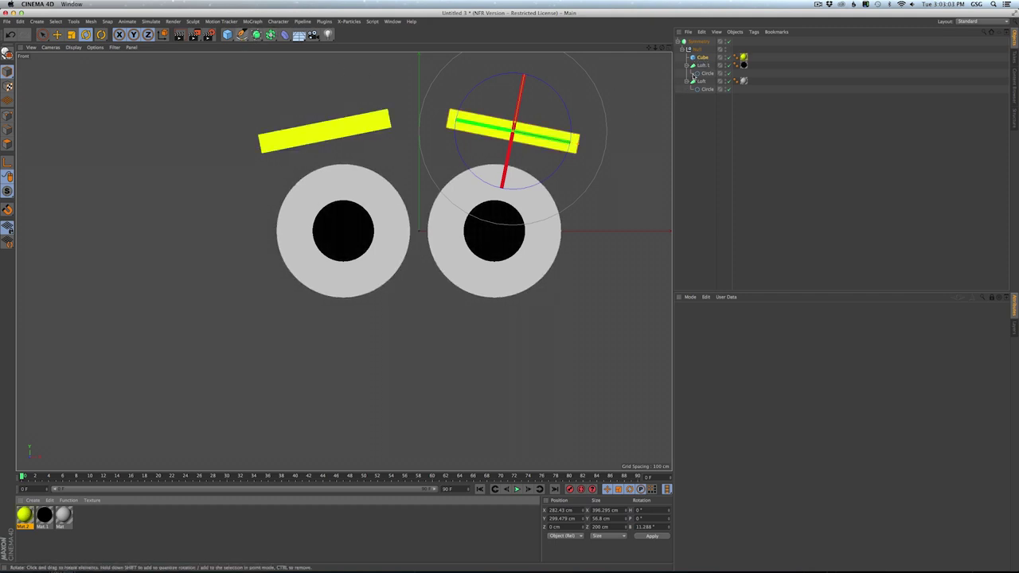
# - Add a circle spline for the mouth and move it below the eyes to about -638 cm on Y
pyautogui.moveTo(242, 34); pyautogui.dragTo(267, 78)
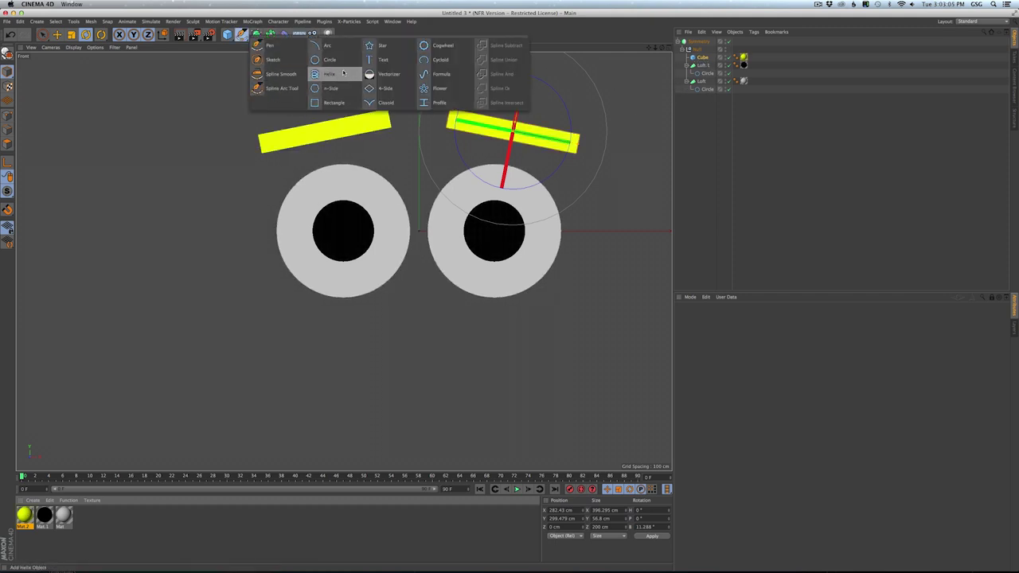
pyautogui.click(329, 59)
pyautogui.scroll(-5, 446, 138)
pyautogui.press('e')
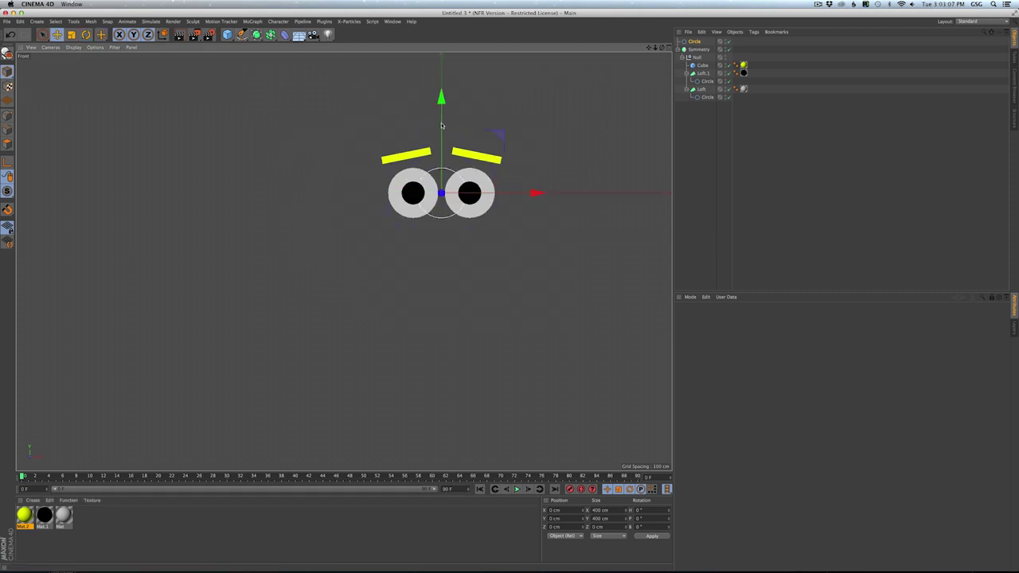
pyautogui.moveTo(441, 123); pyautogui.dragTo(440, 205)
# - Make the mouth circle editable and scale its two side points apart to about 820 cm wide
pyautogui.press('c')
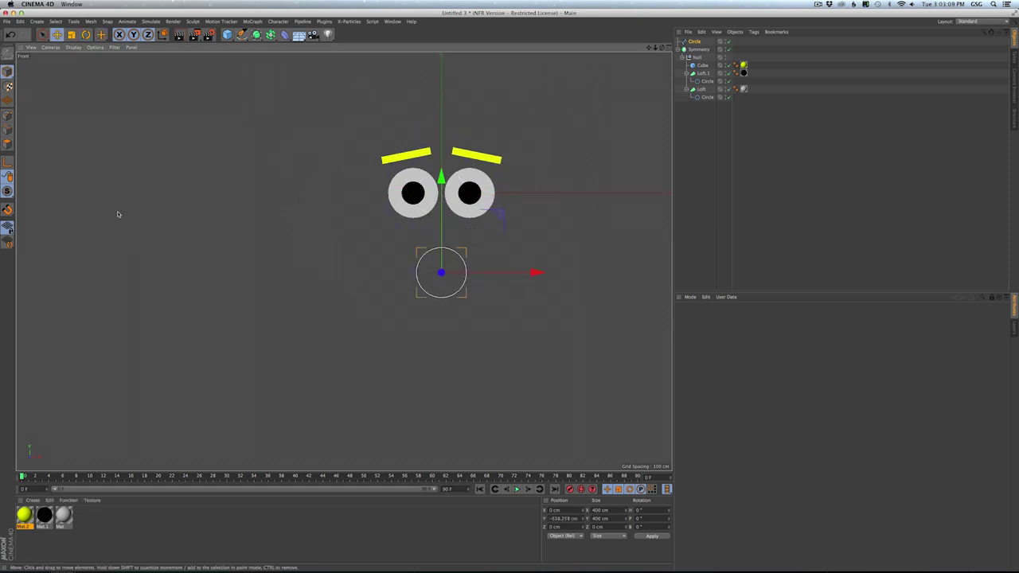
pyautogui.click(8, 117)
pyautogui.press('space')
pyautogui.click(473, 270)
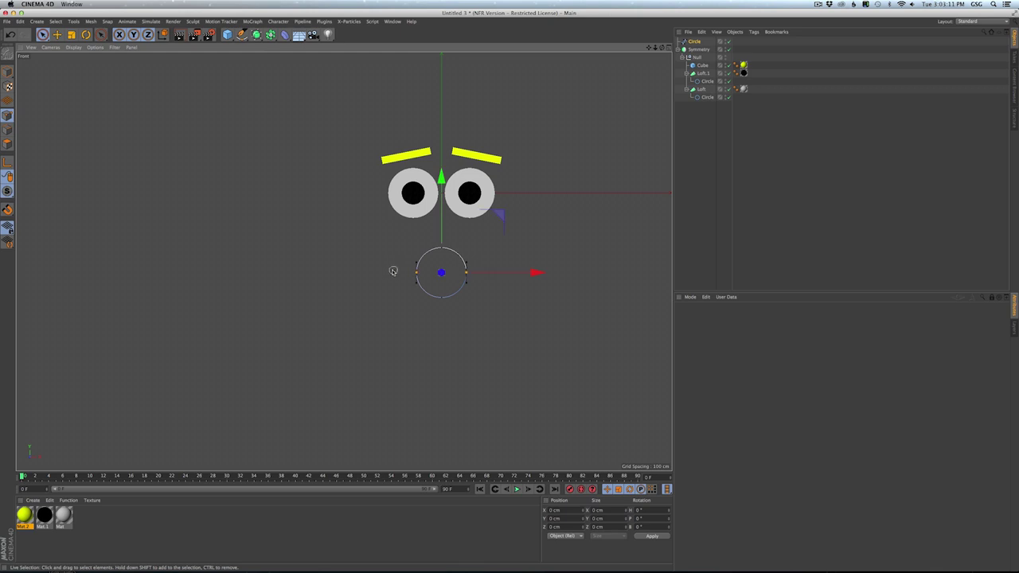
pyautogui.press('t')
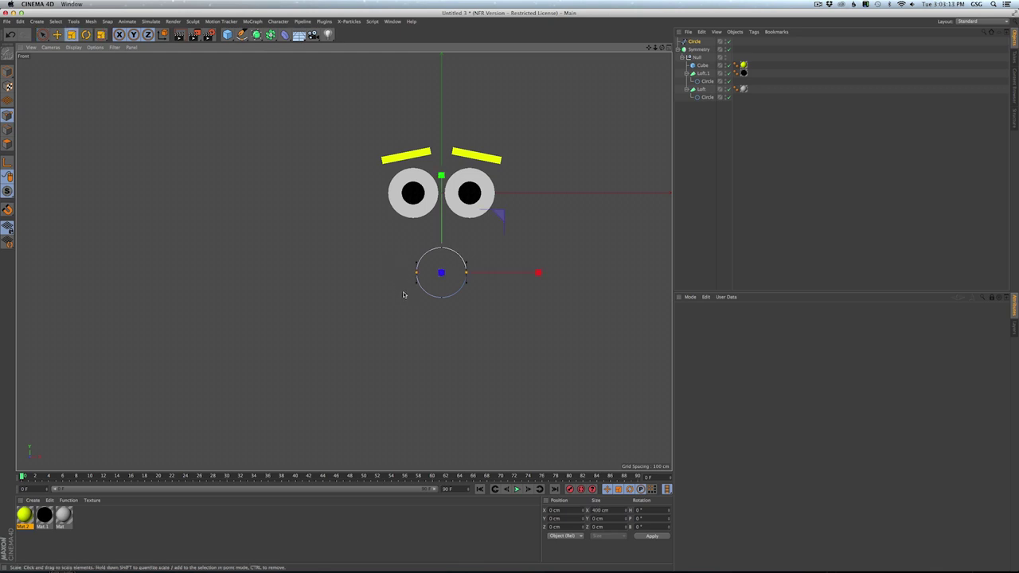
pyautogui.moveTo(511, 281); pyautogui.dragTo(573, 281)
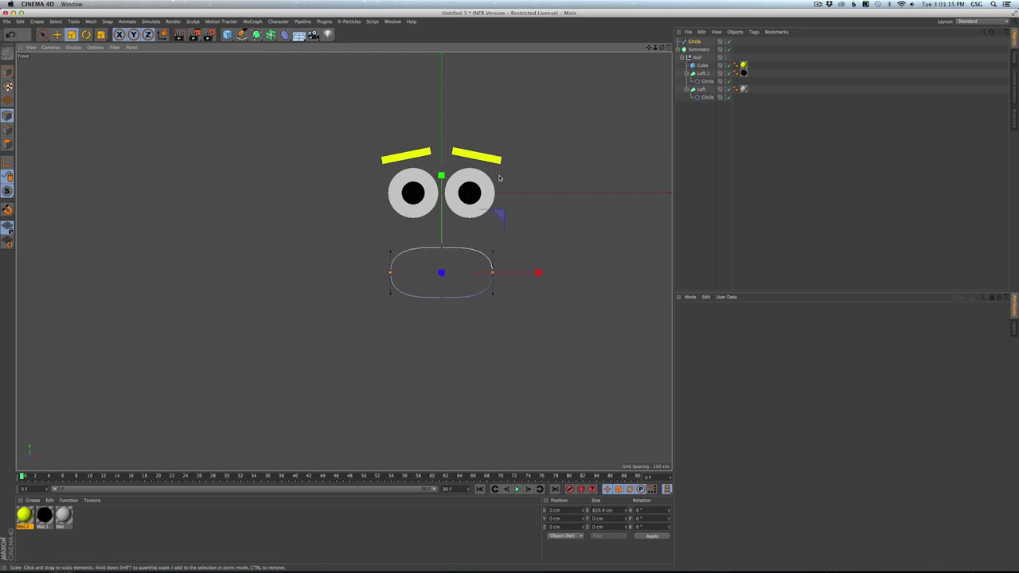
# - Shape the mouth into a smile: raise its two side points to about 214 cm on Y and scale the bottom and top points' tangents
pyautogui.press('e')
pyautogui.moveTo(441, 178); pyautogui.dragTo(441, 152)
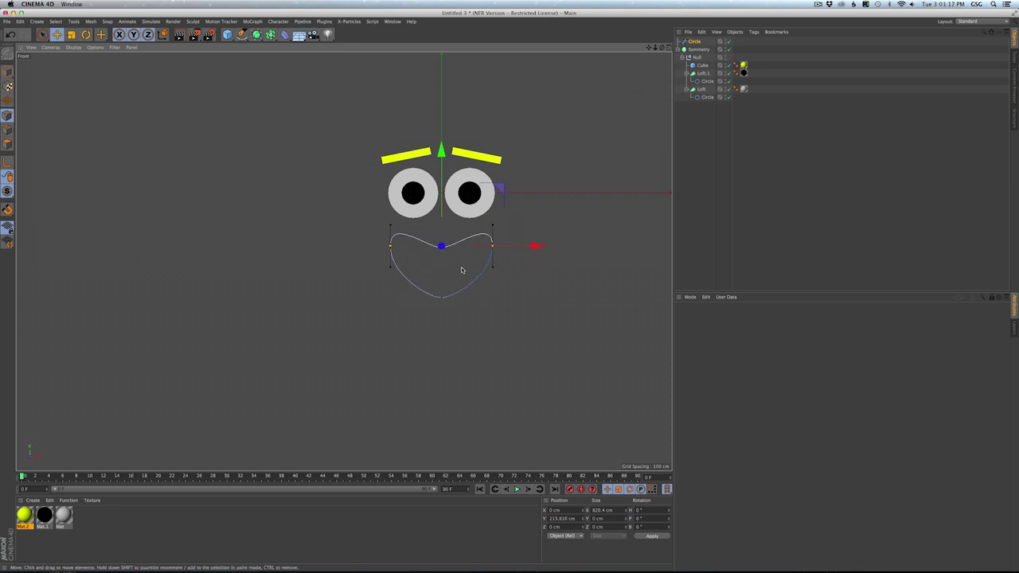
pyautogui.click(441, 296)
pyautogui.press('t')
pyautogui.moveTo(443, 341); pyautogui.dragTo(407, 348)
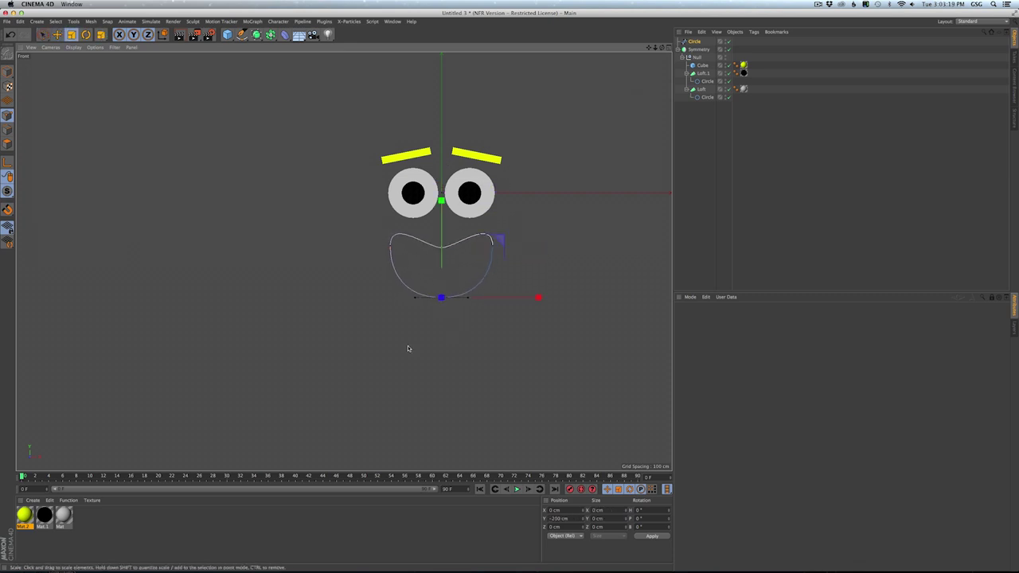
pyautogui.click(441, 247)
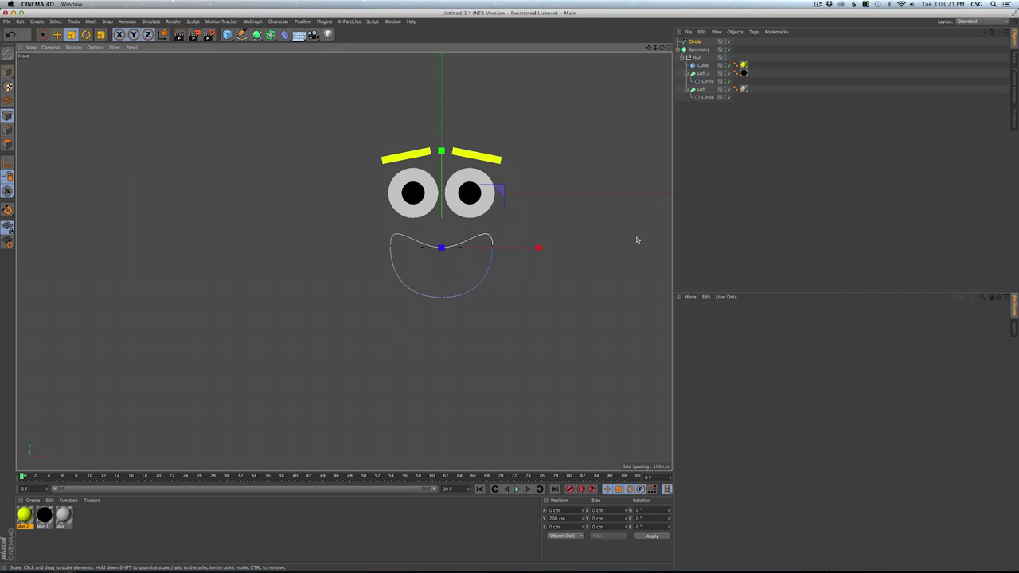
pyautogui.keyDown('alt'); pyautogui.moveTo(485, 279); pyautogui.dragTo(449, 279); pyautogui.keyUp('alt')
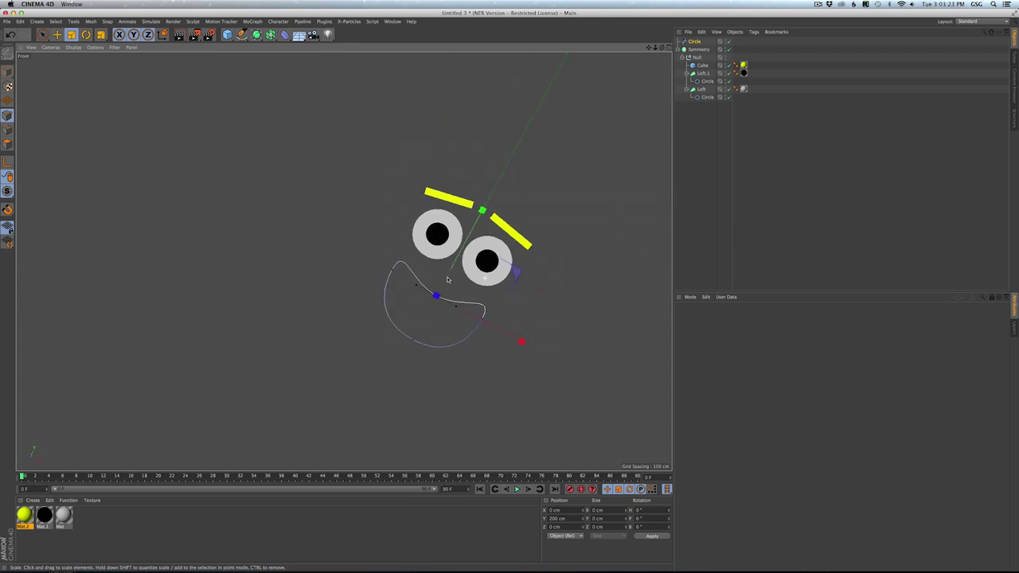
pyautogui.press('super+shift+z')
pyautogui.click(714, 215)
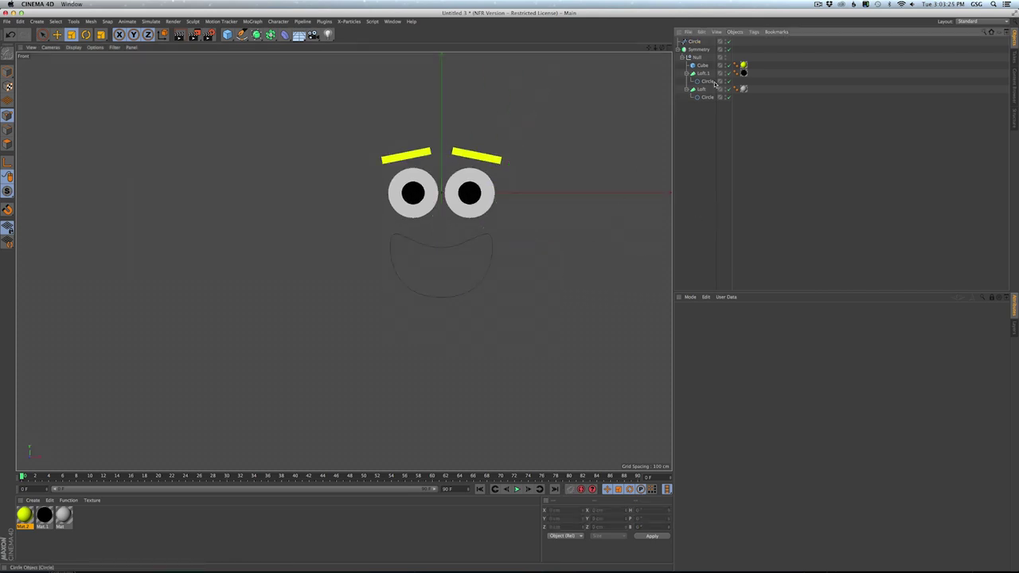
# - Duplicate the pupil's Loft, put the mouth spline inside the copy and assign it the light gray material Mat
pyautogui.click(705, 73)
pyautogui.press('super+c')
pyautogui.press('super+v')
pyautogui.moveTo(694, 50); pyautogui.dragTo(696, 42)
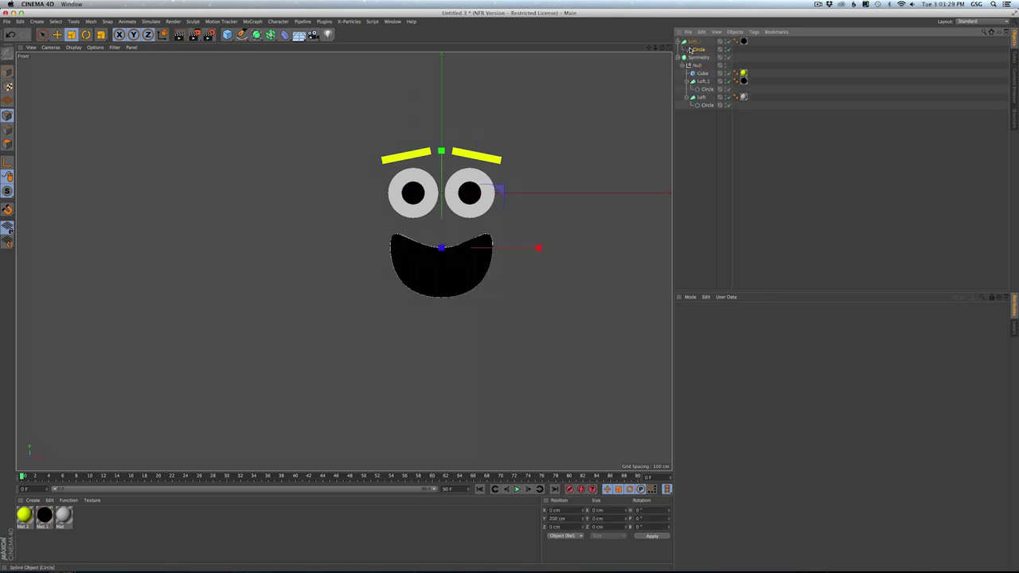
pyautogui.click(699, 194)
pyautogui.moveTo(60, 518); pyautogui.dragTo(745, 41)
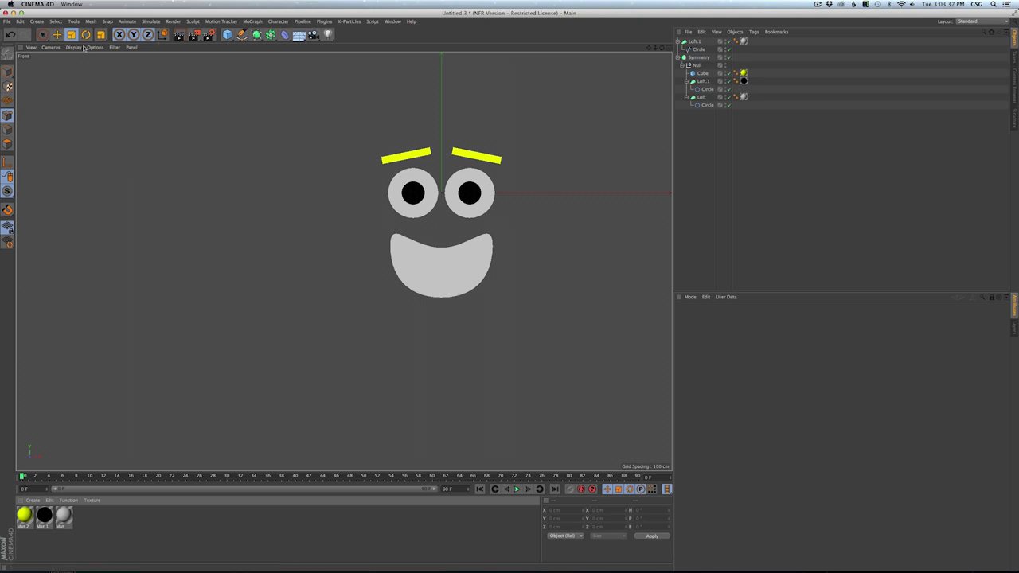
# - Use the Front view as the render view, add a camera and look through it
pyautogui.click(51, 48)
pyautogui.moveTo(30, 47)
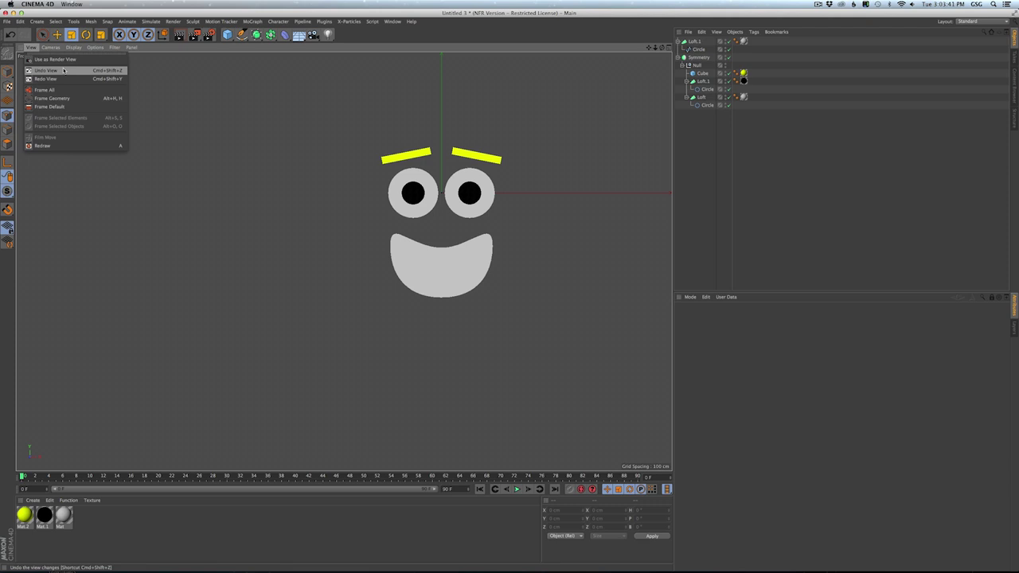
pyautogui.click(64, 62)
pyautogui.click(313, 35)
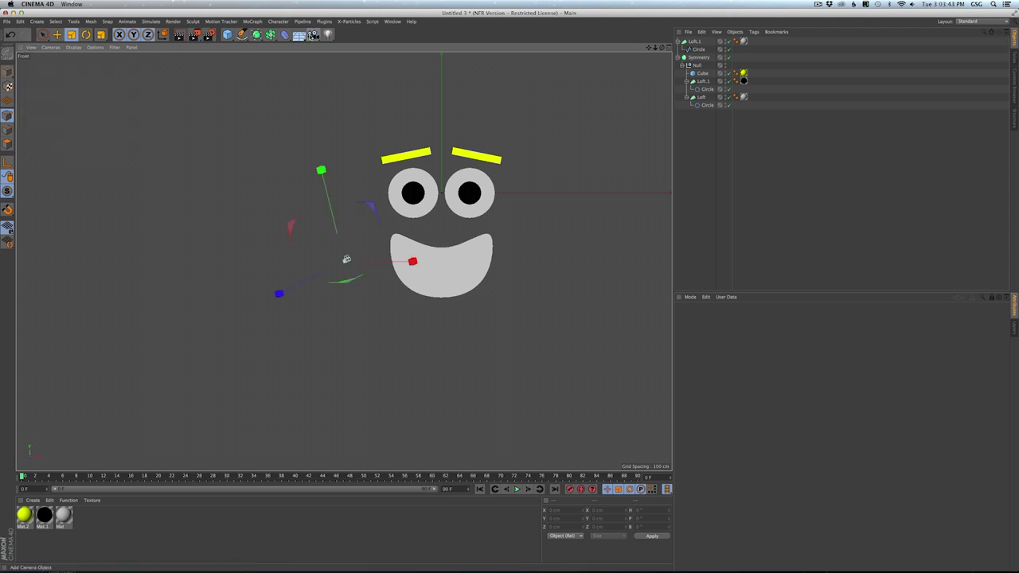
pyautogui.click(728, 43)
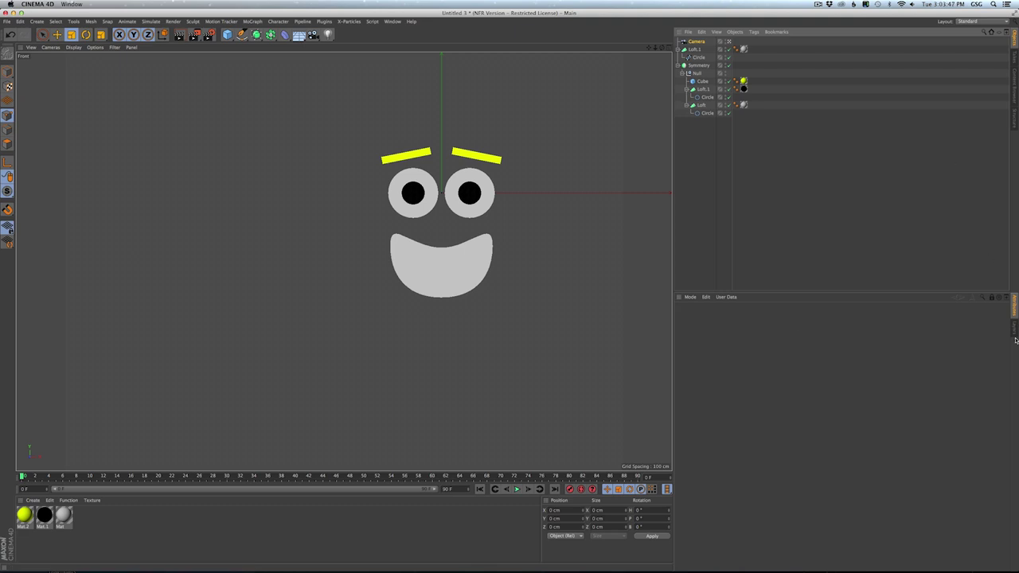
# - Show the camera's attributes and examine its Projection options
pyautogui.click(992, 300)
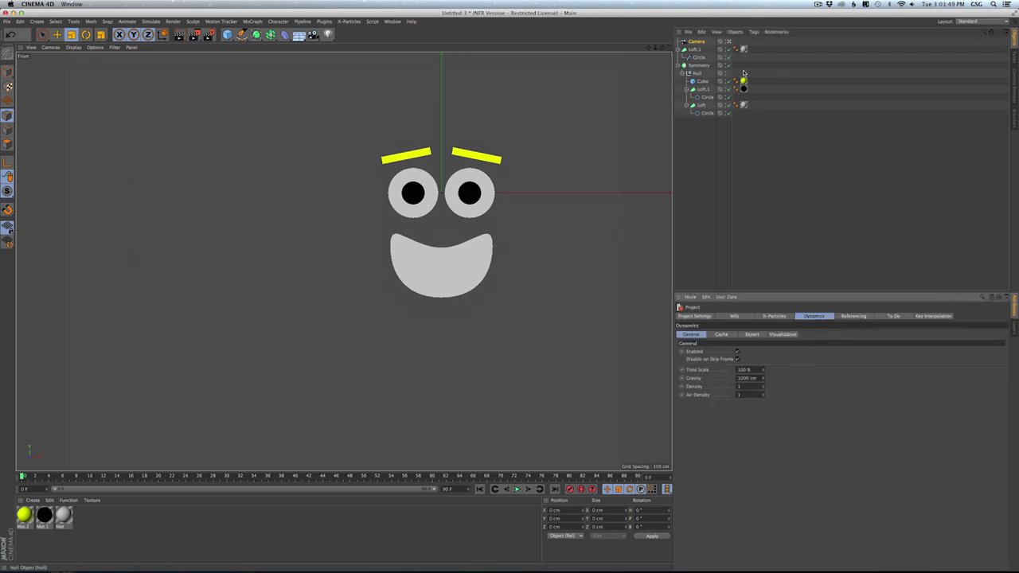
pyautogui.click(698, 42)
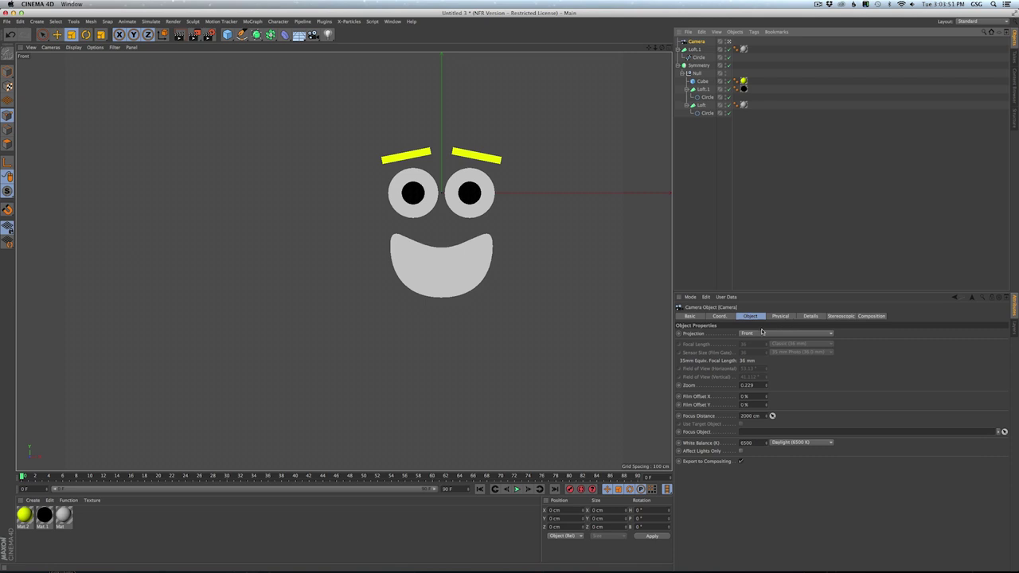
pyautogui.click(762, 333)
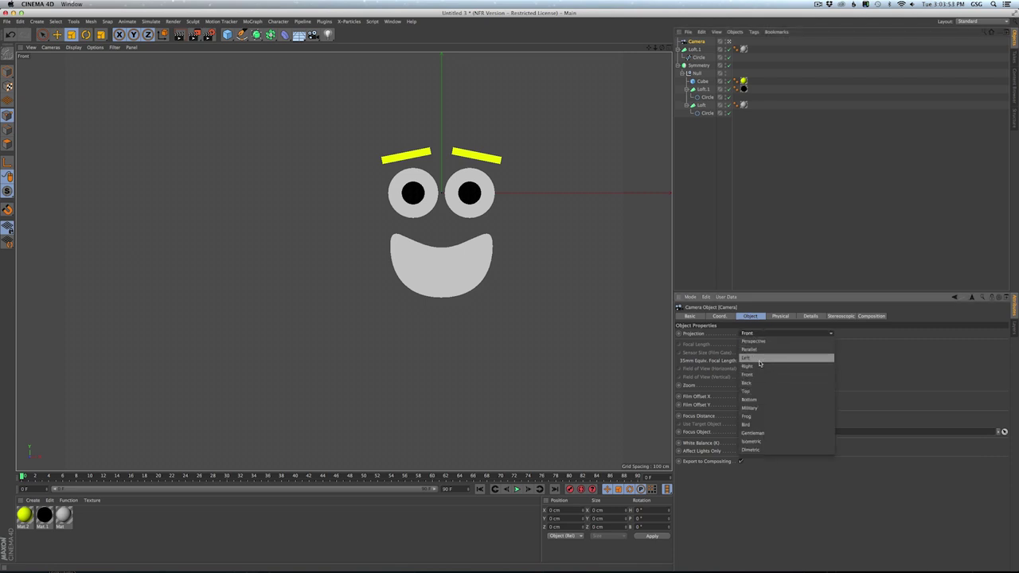
pyautogui.press('Escape')
pyautogui.click(96, 47)
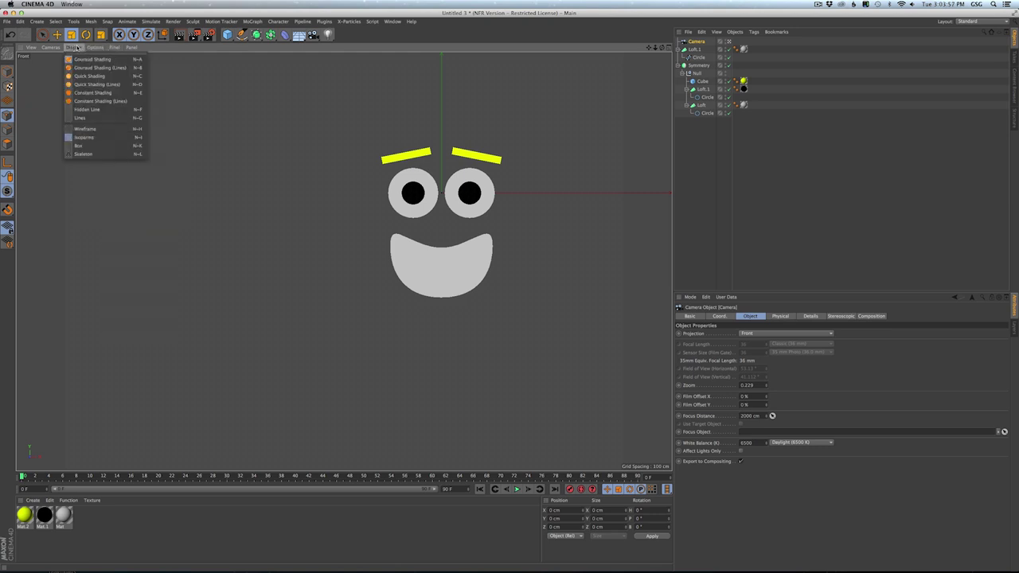
pyautogui.click(755, 200)
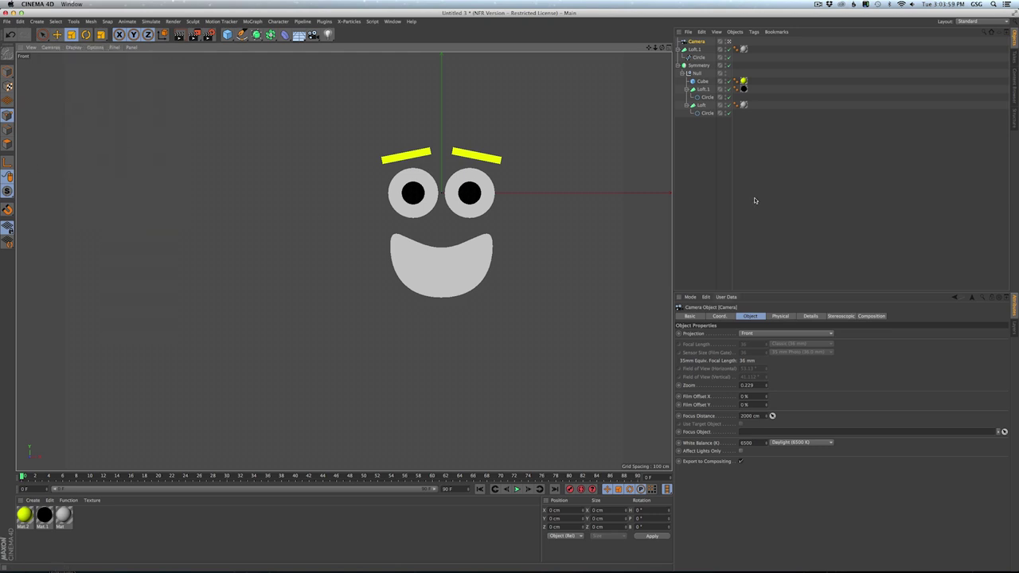
pyautogui.click(697, 42)
pyautogui.click(759, 334)
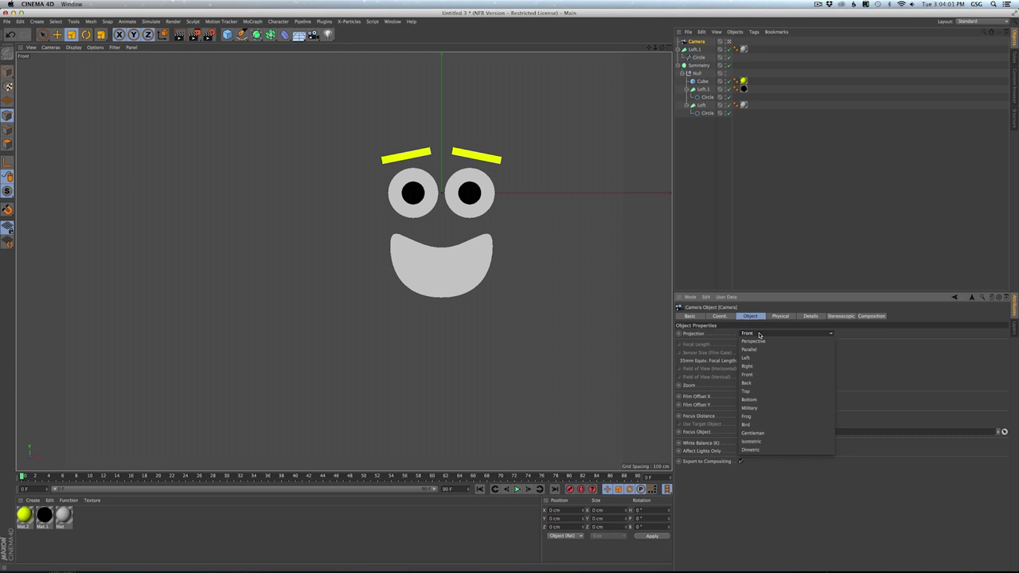
pyautogui.click(707, 364)
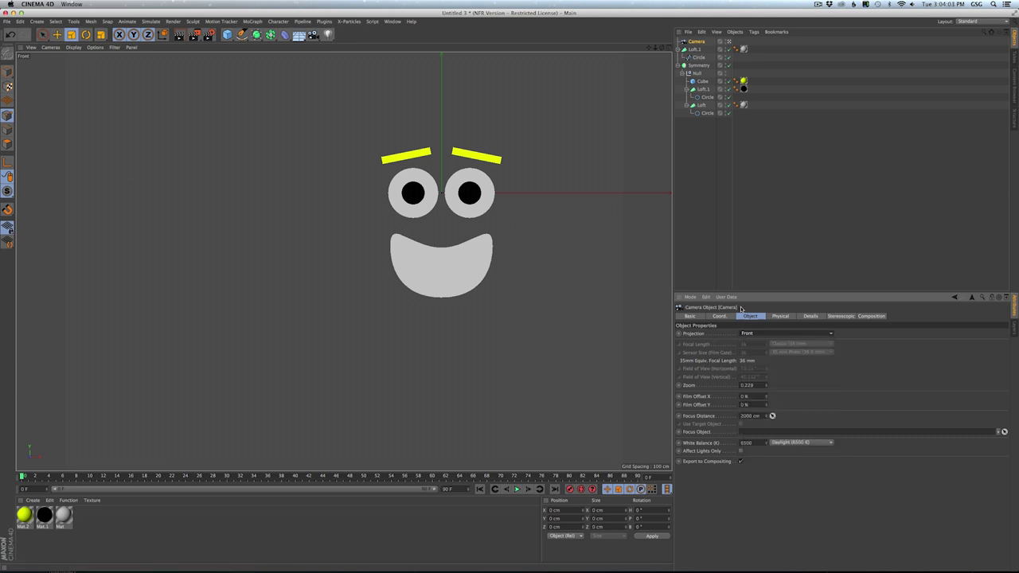
# - Set the camera's position and rotation coordinates to 0
pyautogui.click(714, 317)
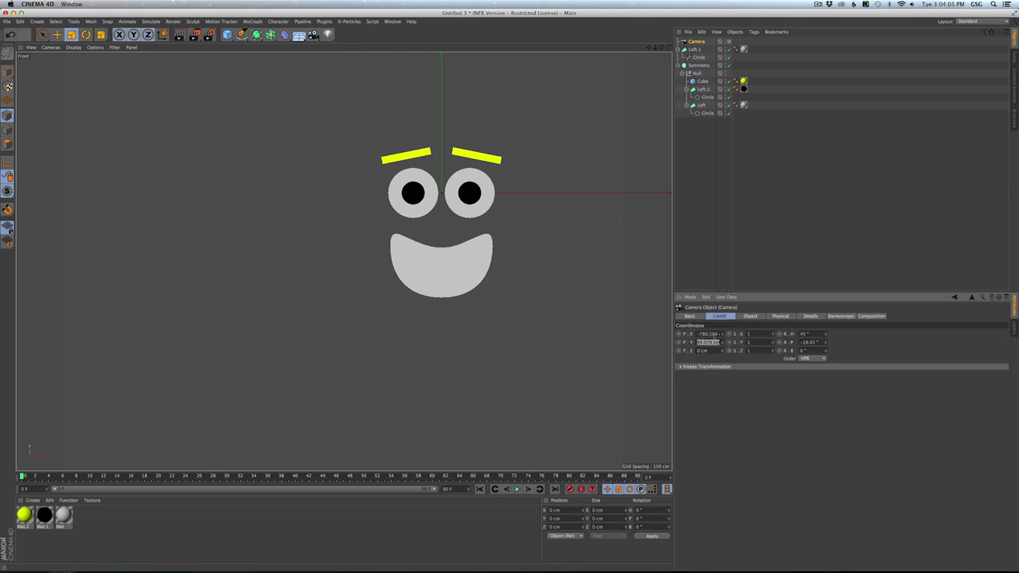
pyautogui.write('0')
pyautogui.press('Return')
pyautogui.doubleClick(710, 334)
pyautogui.write('0')
pyautogui.press('Return')
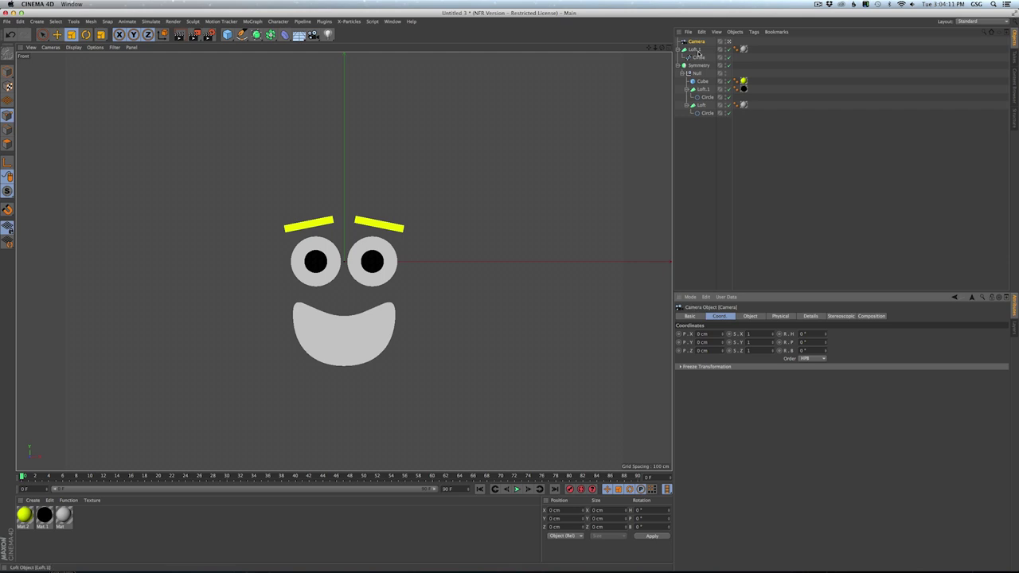
# - Zoom the camera in on the face and set its Y position to -228 cm
pyautogui.moveTo(655, 48); pyautogui.dragTo(689, 48)
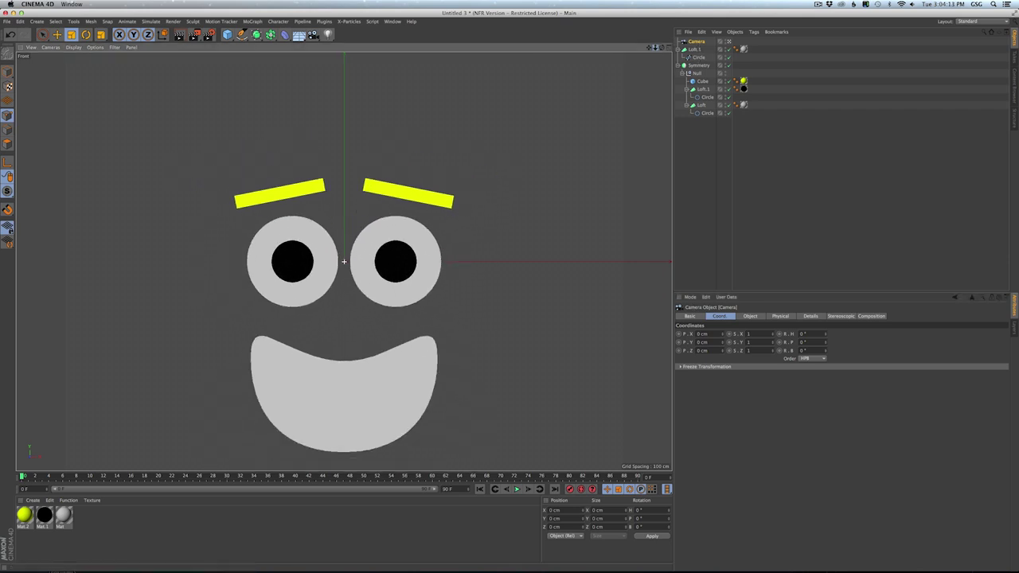
pyautogui.scroll(3, 344, 261)
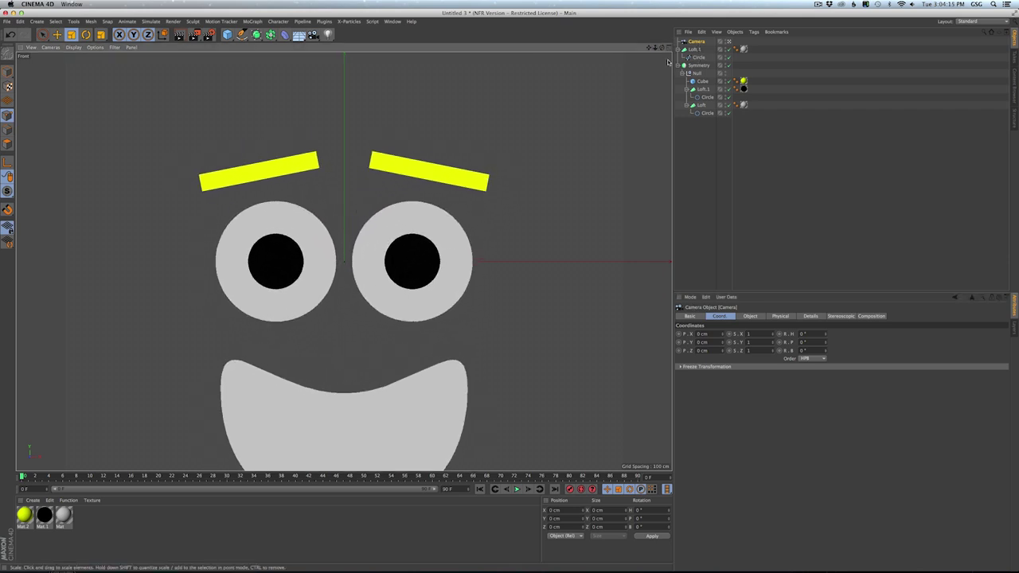
pyautogui.moveTo(723, 344); pyautogui.dragTo(723, 343)
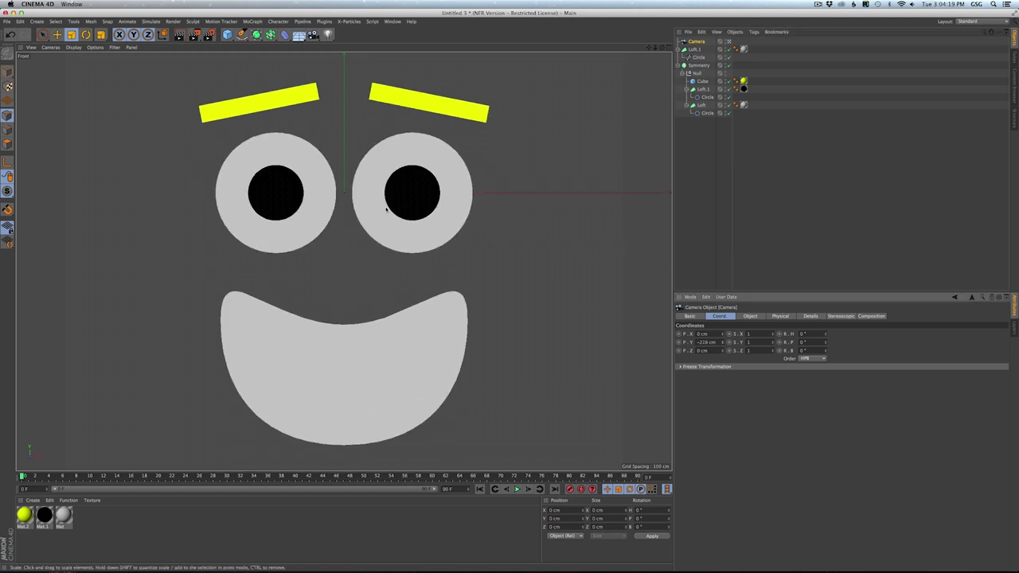
# - Set the render output to 1000 x 1000 pixels and fit the whole face within the square frame
pyautogui.press('super+b')
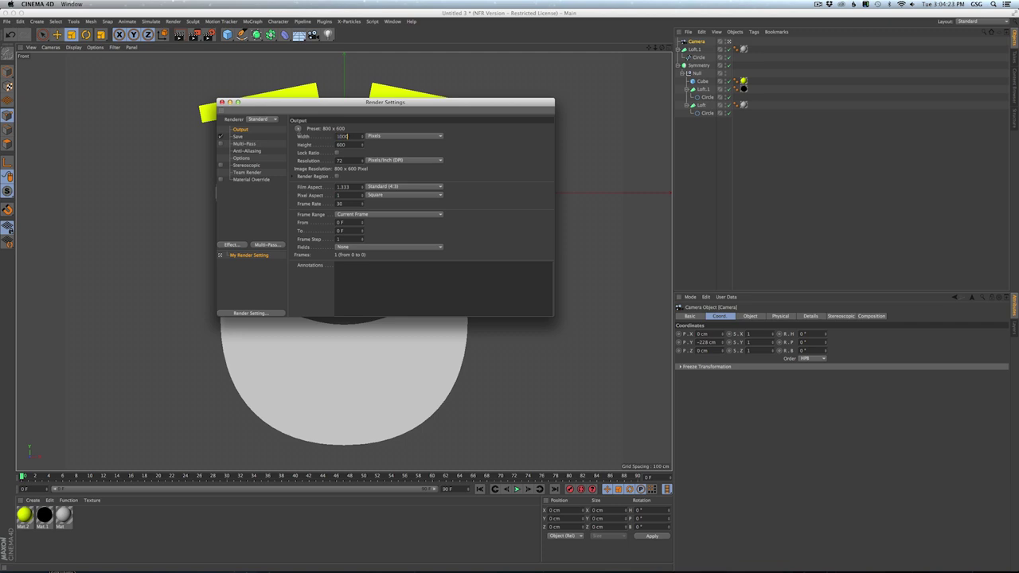
pyautogui.press('Tab')
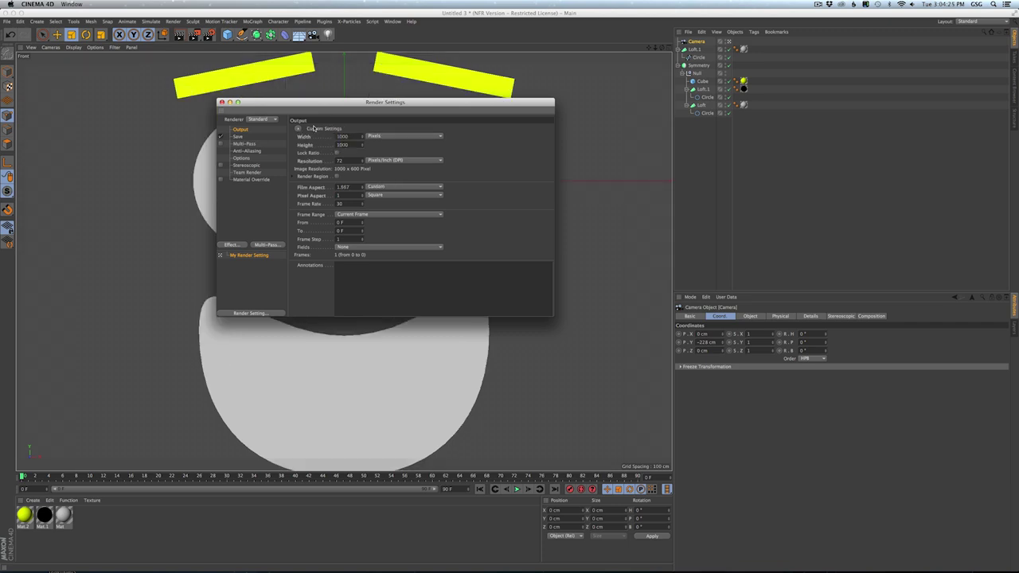
pyautogui.press('Return')
pyautogui.moveTo(262, 105); pyautogui.dragTo(475, 515)
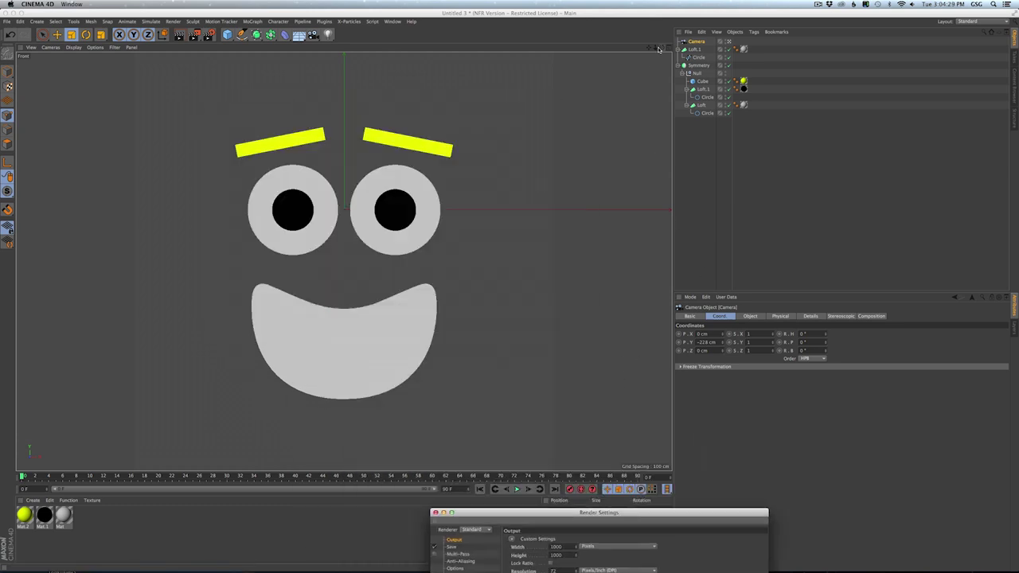
pyautogui.moveTo(656, 47); pyautogui.dragTo(683, 47)
pyautogui.scroll(2, 344, 262)
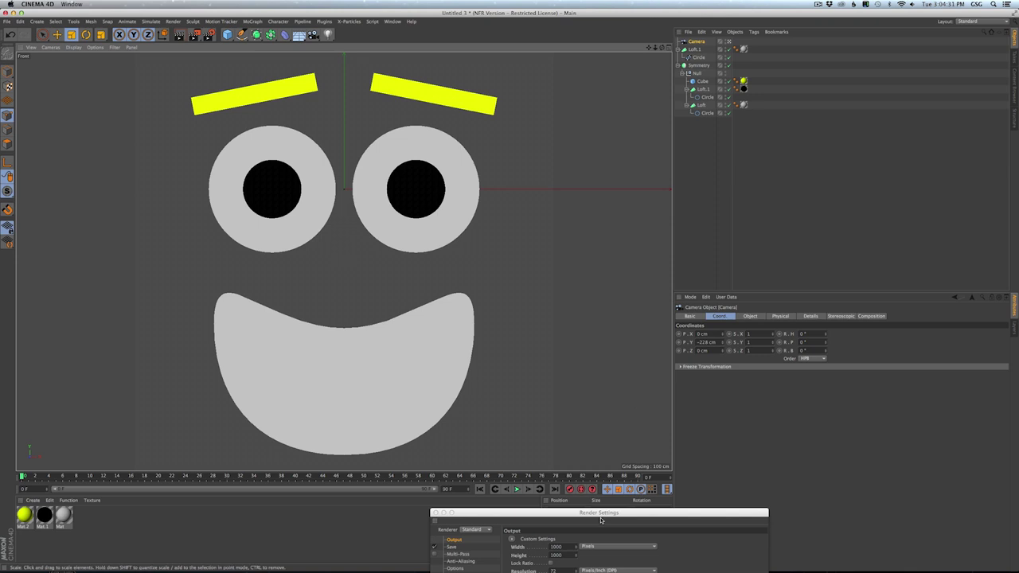
# - Set the render's save format to Photoshop (PSD) and enable the alpha channel
pyautogui.moveTo(601, 514); pyautogui.dragTo(594, 213)
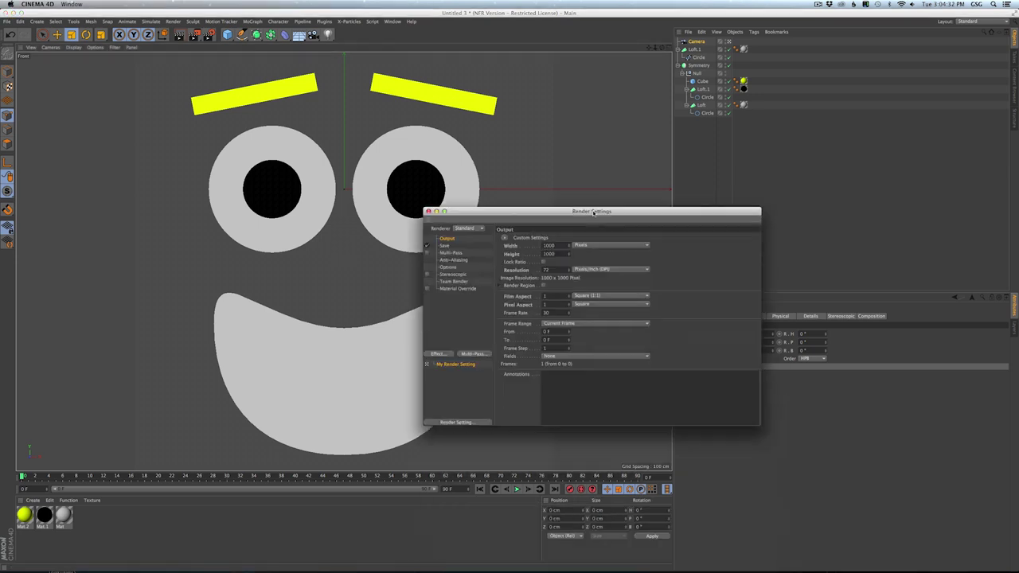
pyautogui.click(443, 246)
pyautogui.click(606, 261)
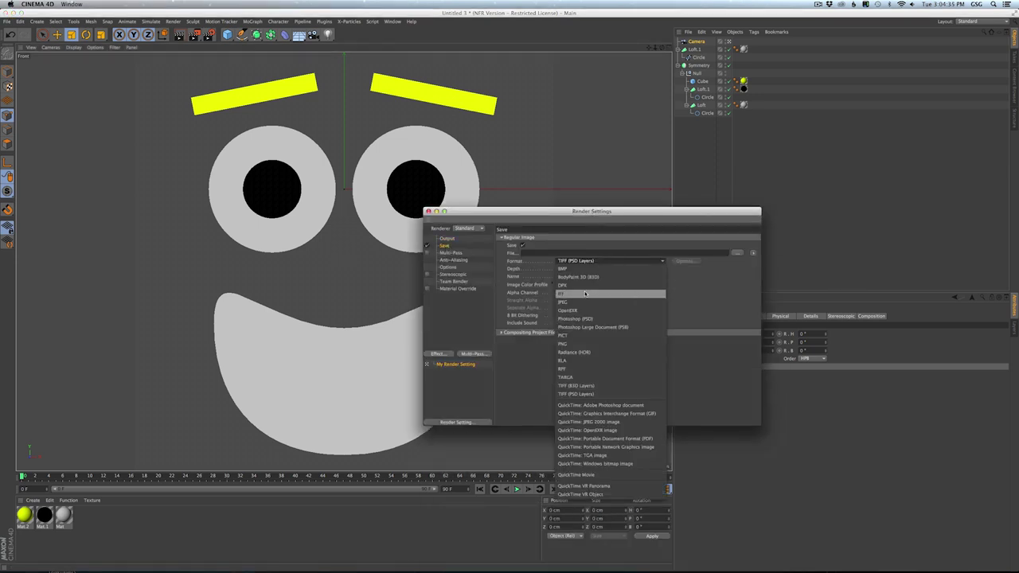
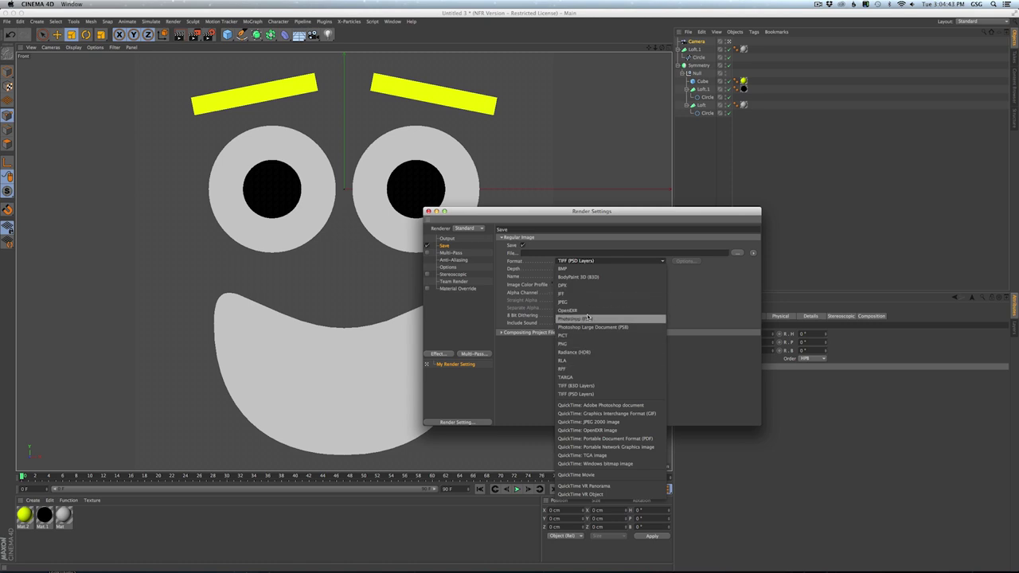
pyautogui.click(589, 320)
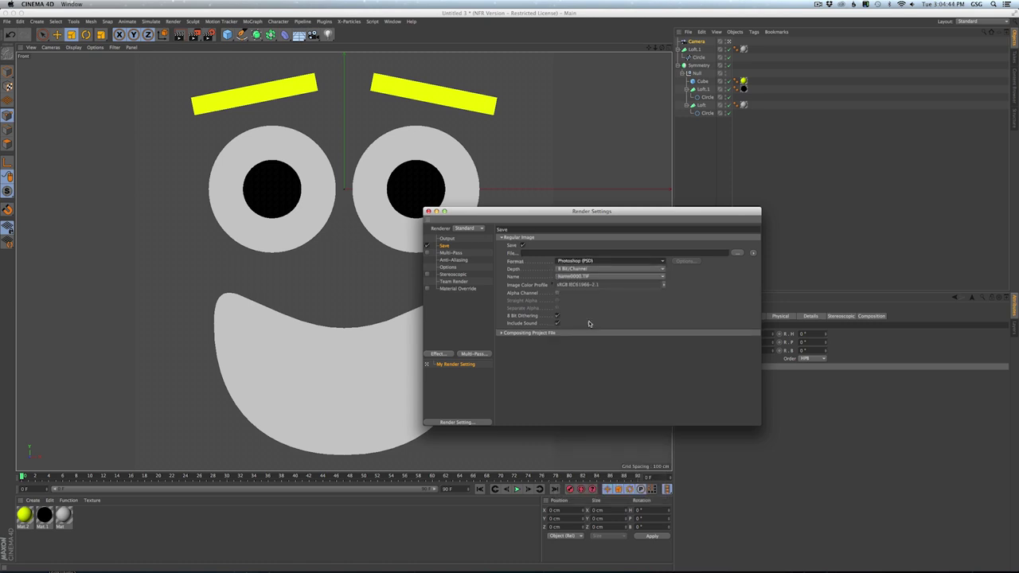
pyautogui.click(558, 294)
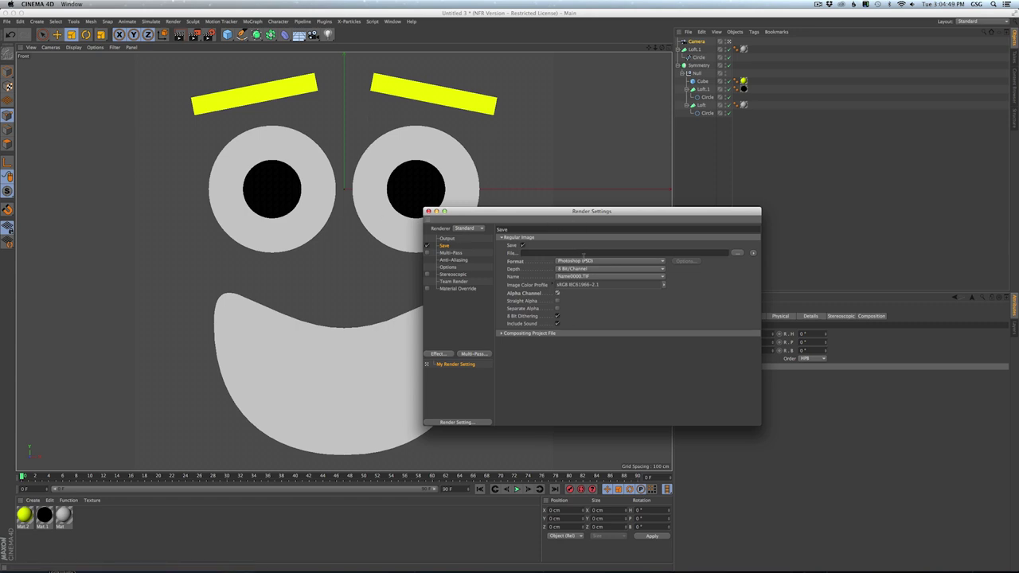
# - Set the render output file to Face1 inside a new tex folder in the tut project folder
pyautogui.click(735, 253)
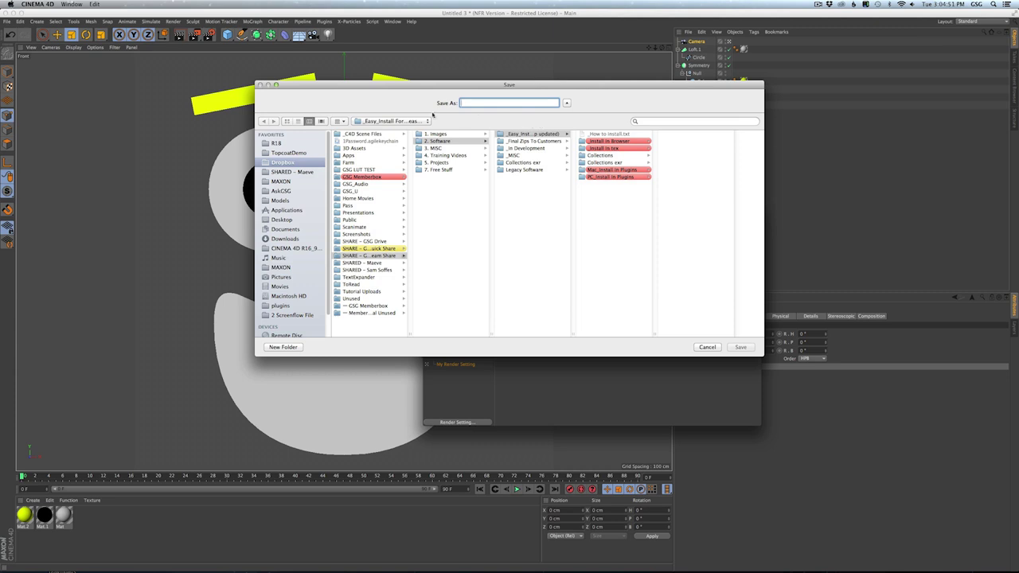
pyautogui.click(427, 121)
pyautogui.click(438, 197)
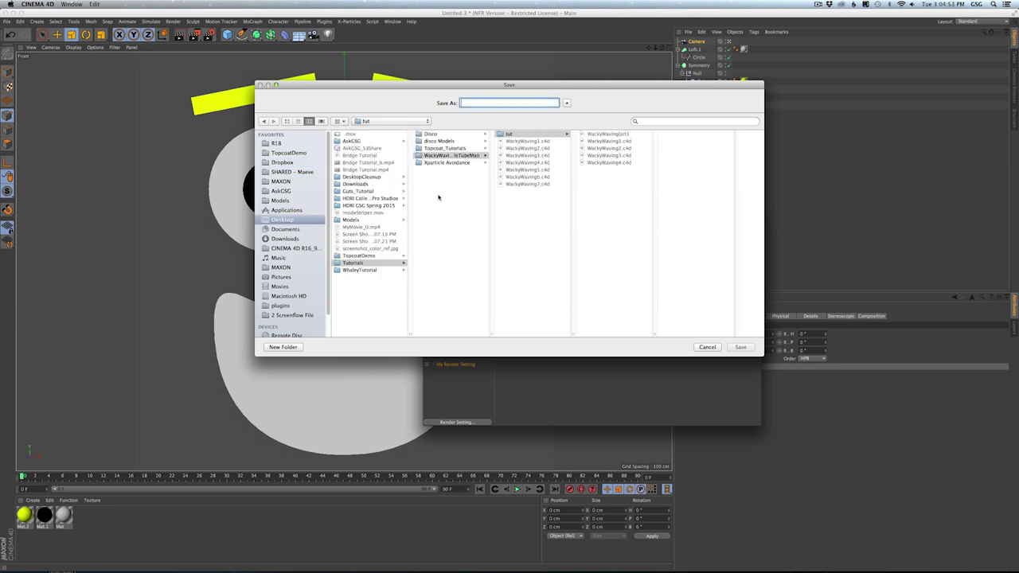
pyautogui.click(282, 347)
pyautogui.write('tex')
pyautogui.click(372, 158)
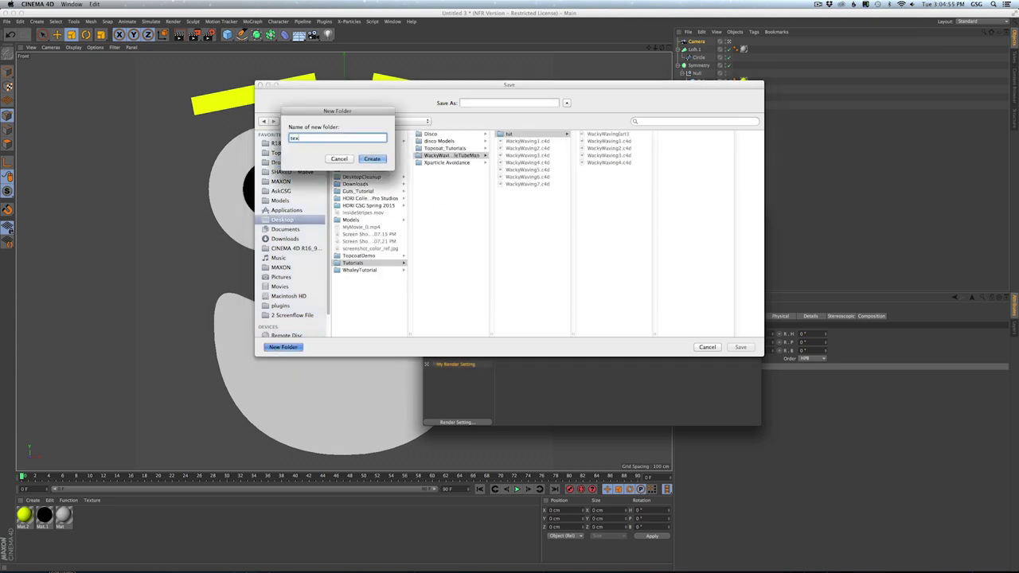
pyautogui.write('f')
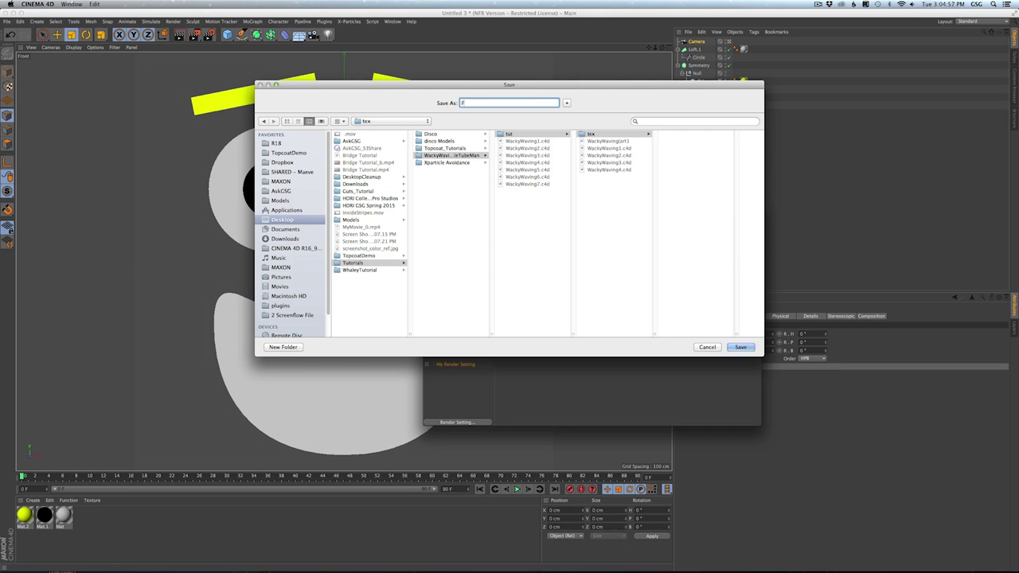
pyautogui.press('Return')
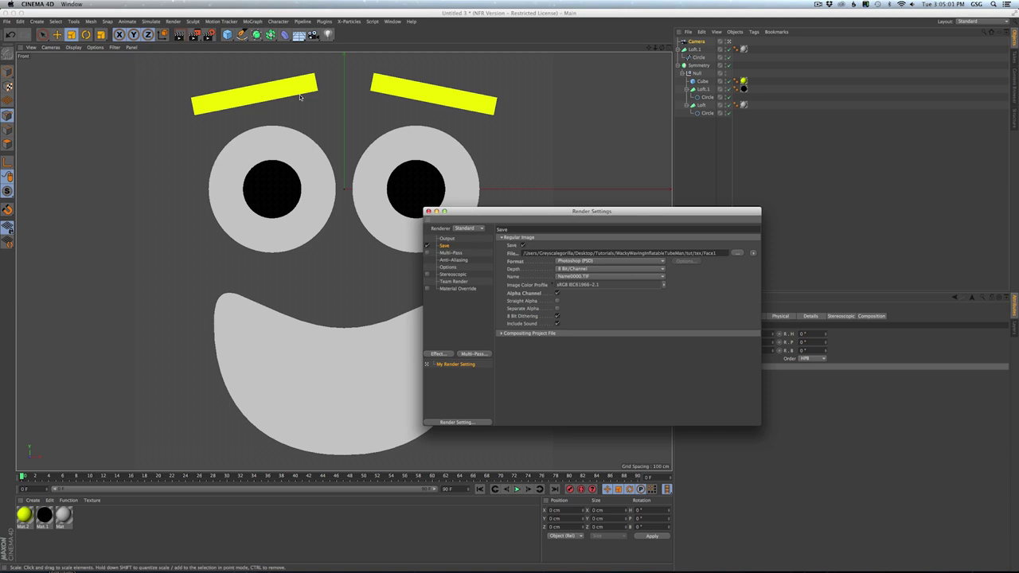
# - Save the face scene as Face1.c4d in the tex folder
pyautogui.press('super+s')
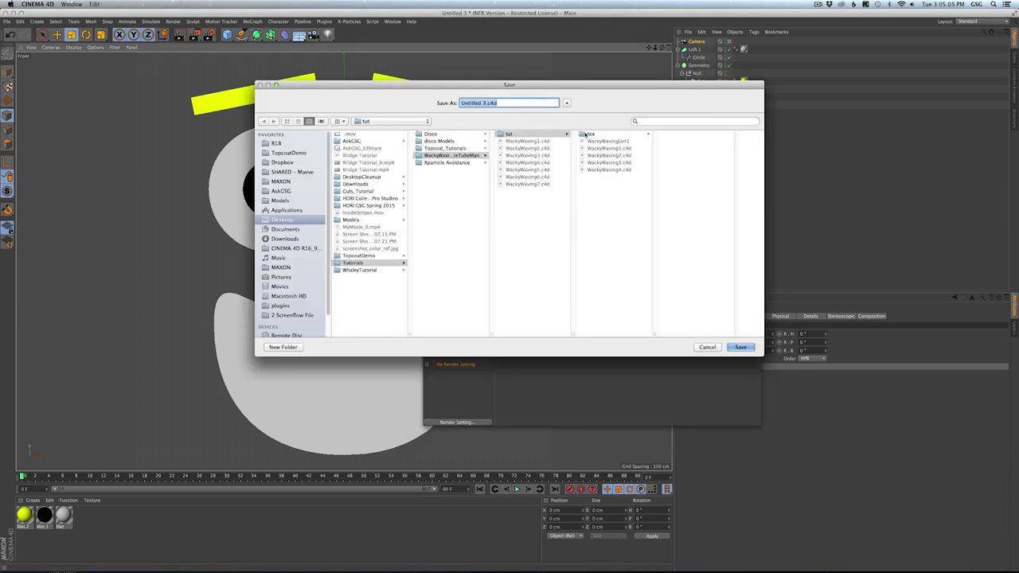
pyautogui.click(588, 134)
pyautogui.click(484, 103)
pyautogui.write('Fa')
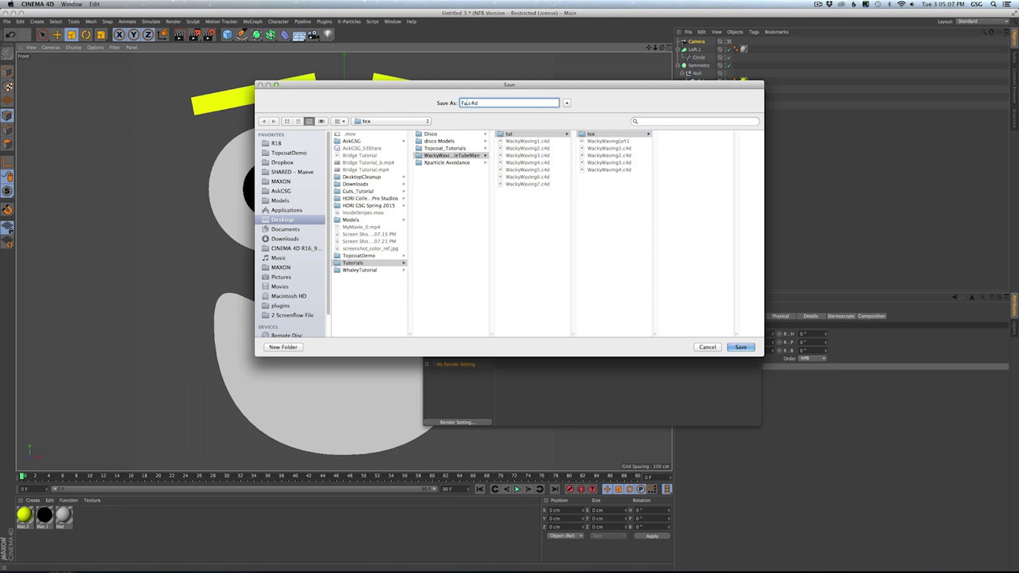
pyautogui.write('ce1')
pyautogui.press('Return')
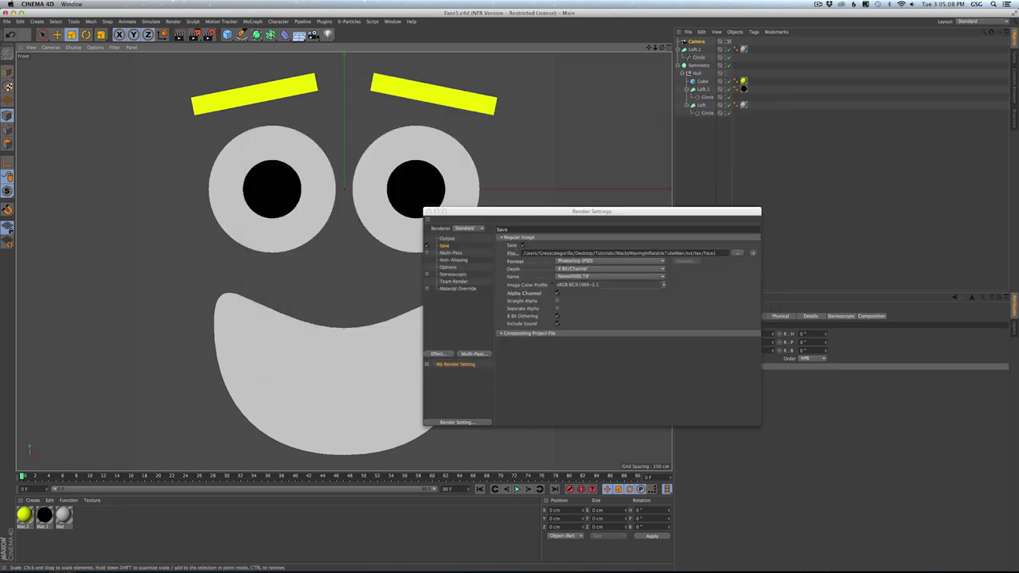
# - Render the face to the Picture Viewer and inspect the image's info and alpha layer
pyautogui.click(195, 35)
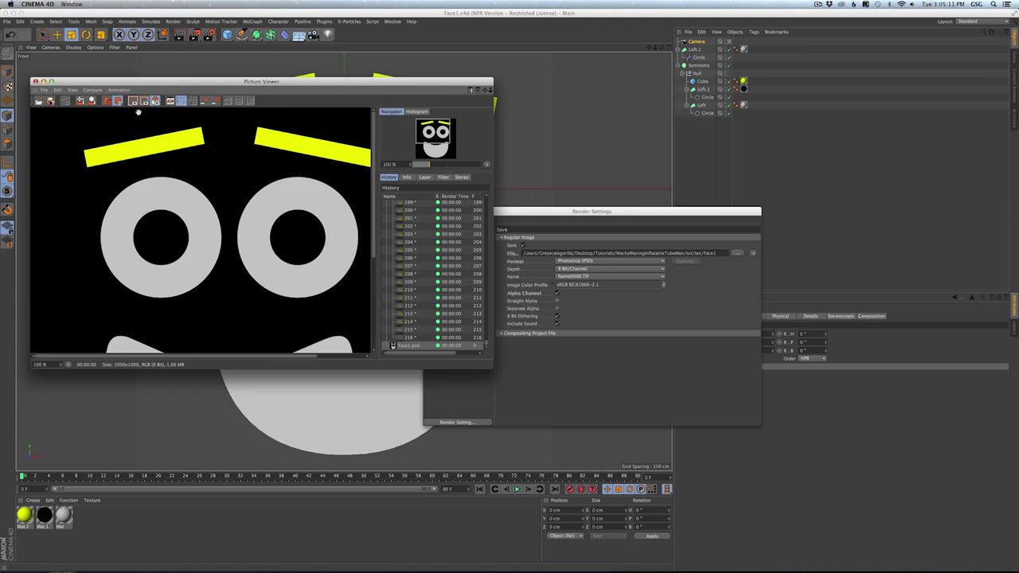
pyautogui.click(408, 176)
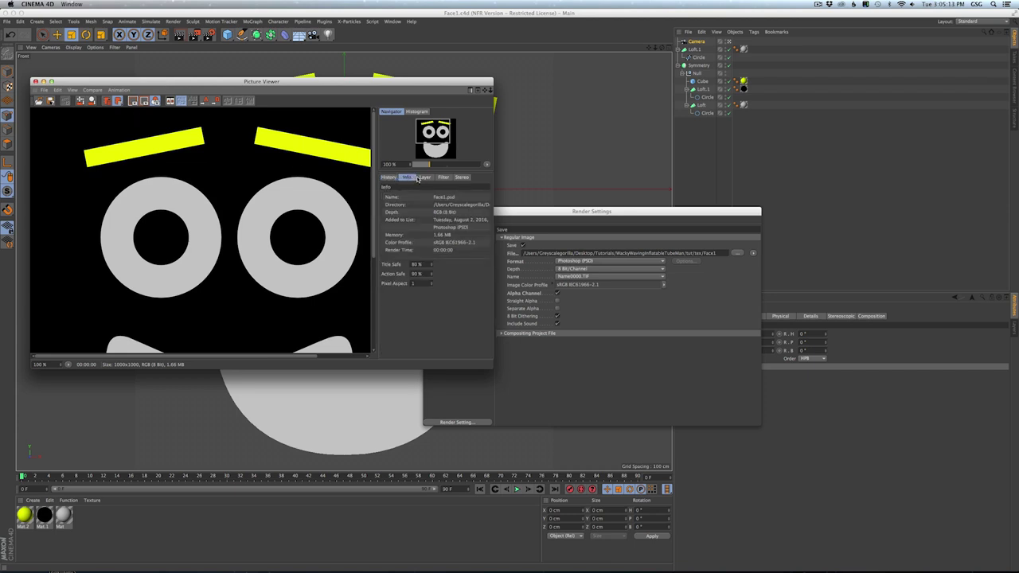
pyautogui.click(424, 177)
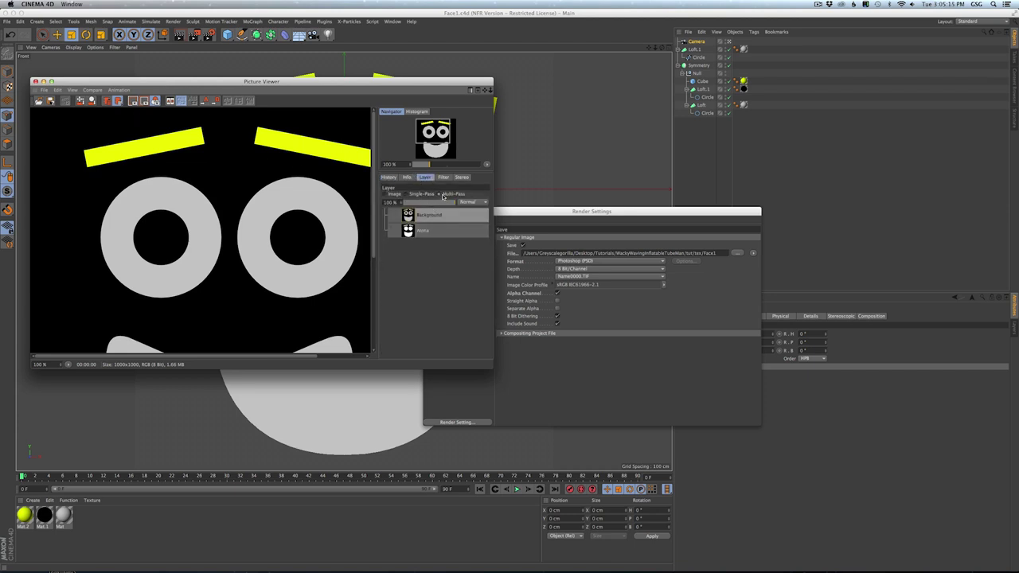
pyautogui.click(431, 231)
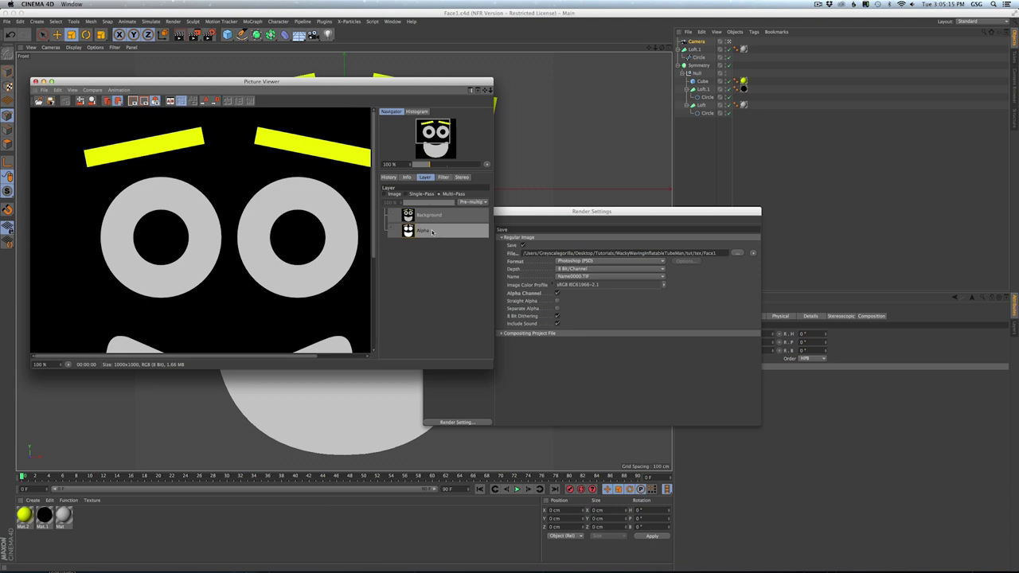
pyautogui.click(35, 81)
# - Switch to the WackyWaving4.c4d project, close the render settings and create a new material
pyautogui.click(392, 22)
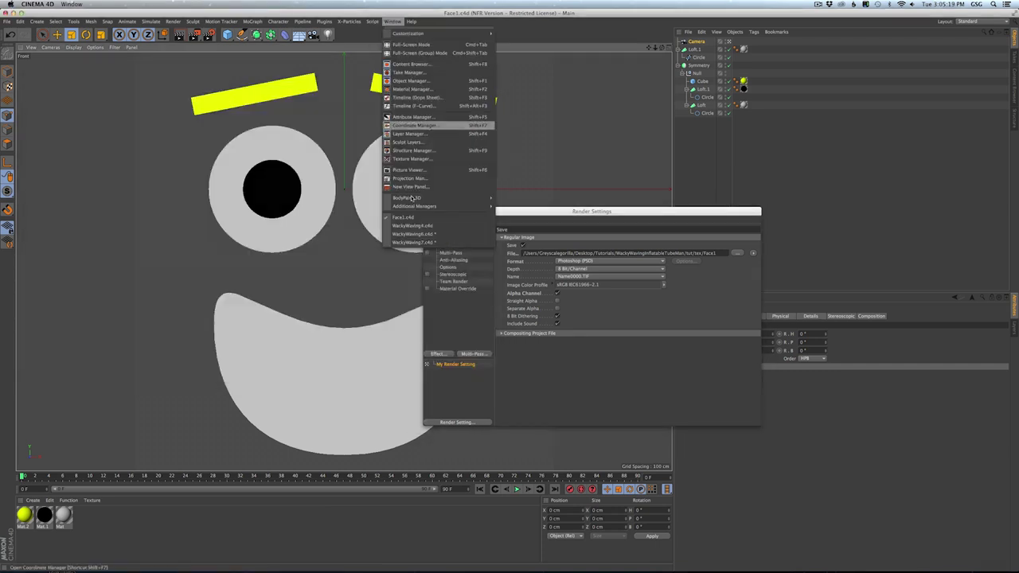
pyautogui.click(430, 234)
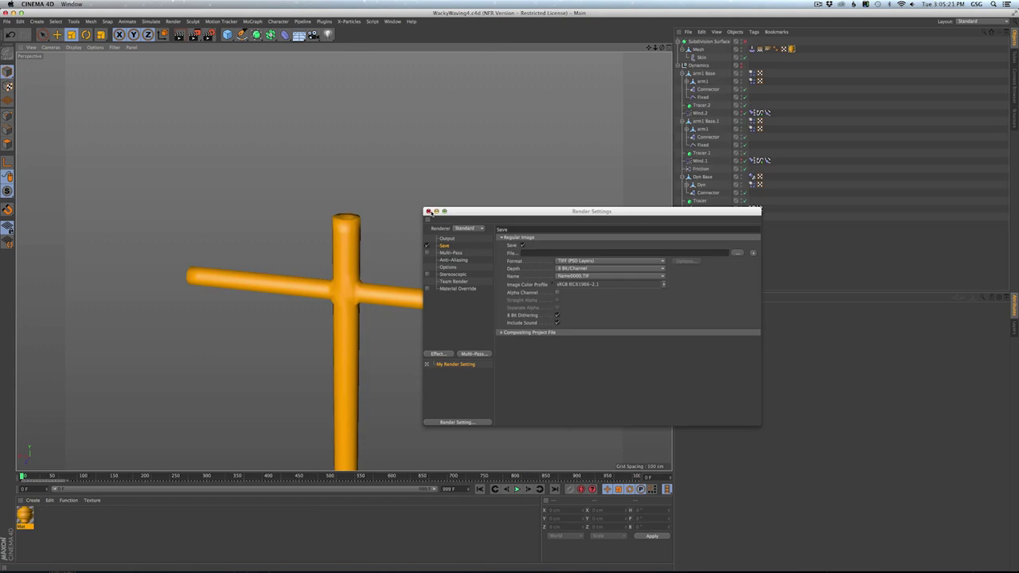
pyautogui.doubleClick(85, 522)
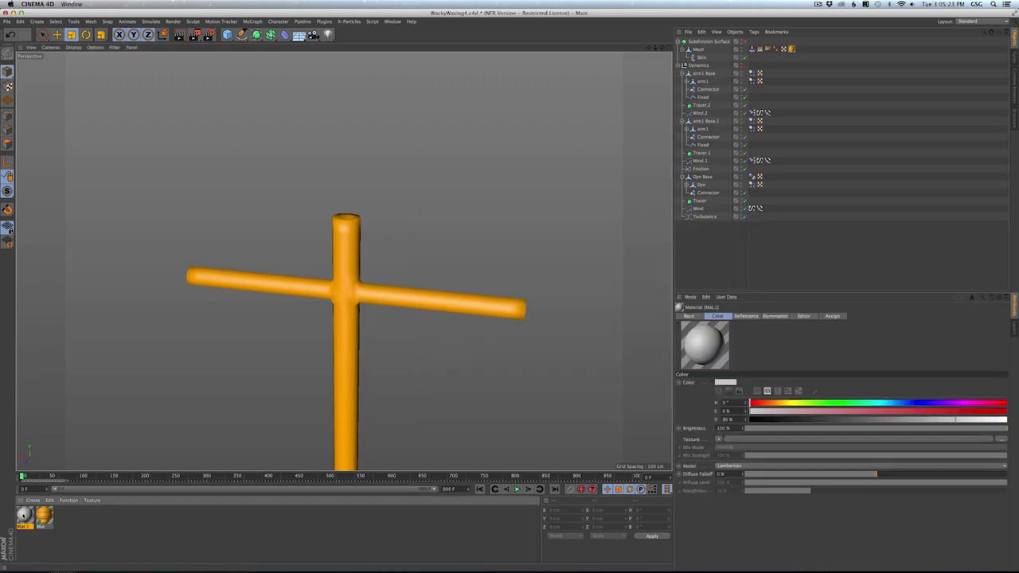
# - Load Face1.psd from the tex folder as the new material's Color texture
pyautogui.doubleClick(23, 516)
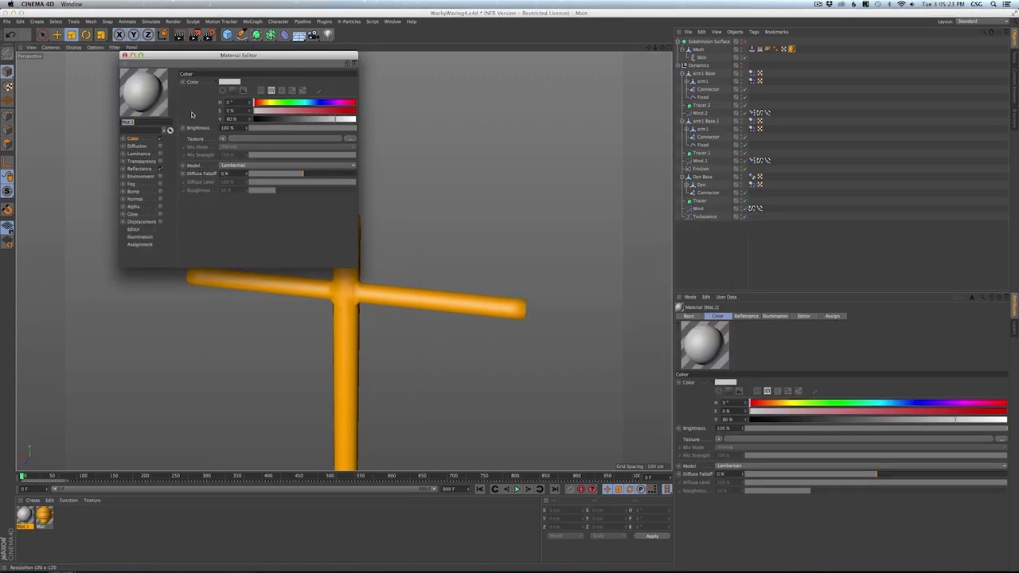
pyautogui.click(351, 138)
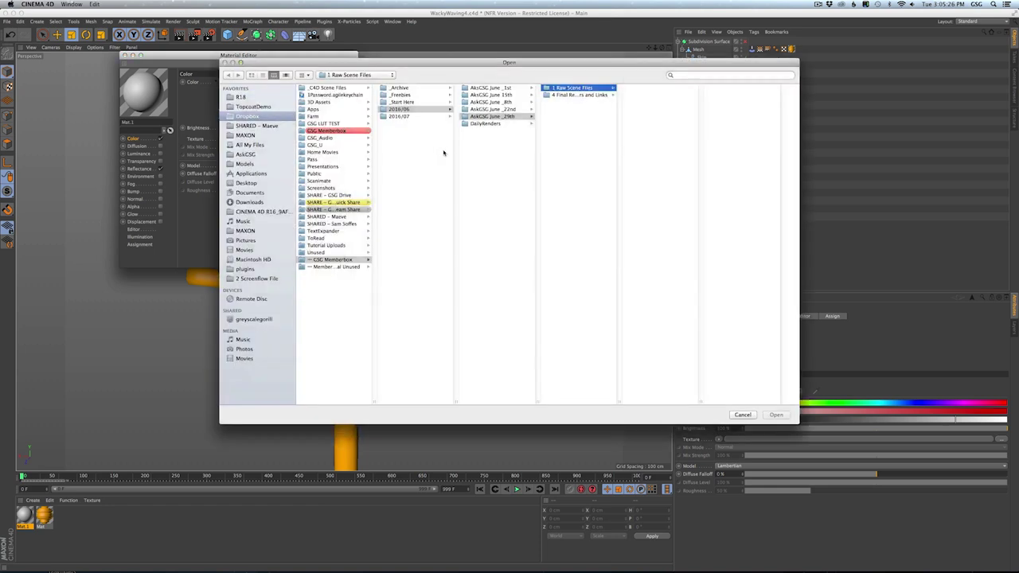
pyautogui.click(393, 76)
pyautogui.click(366, 159)
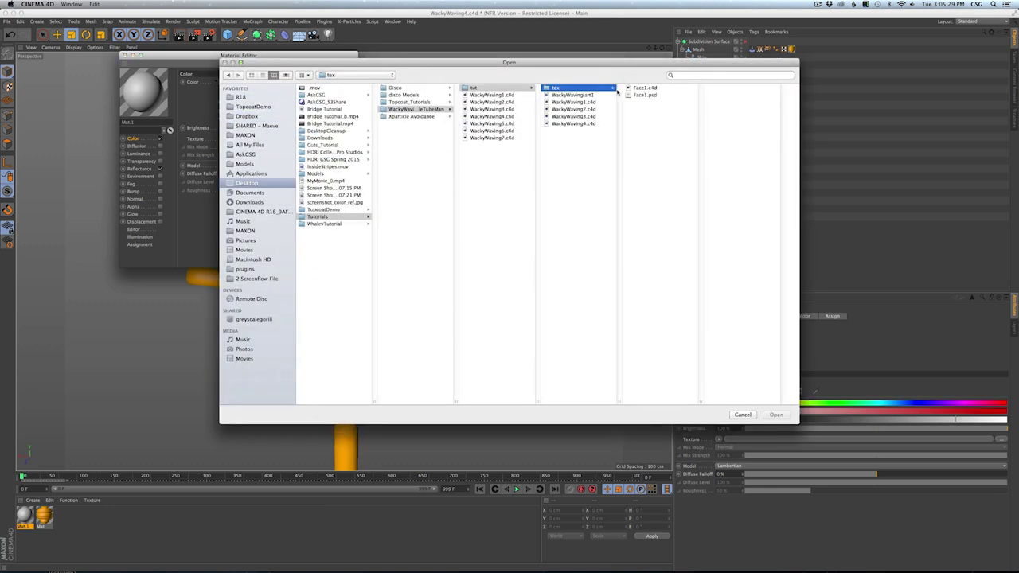
pyautogui.click(647, 95)
pyautogui.click(775, 415)
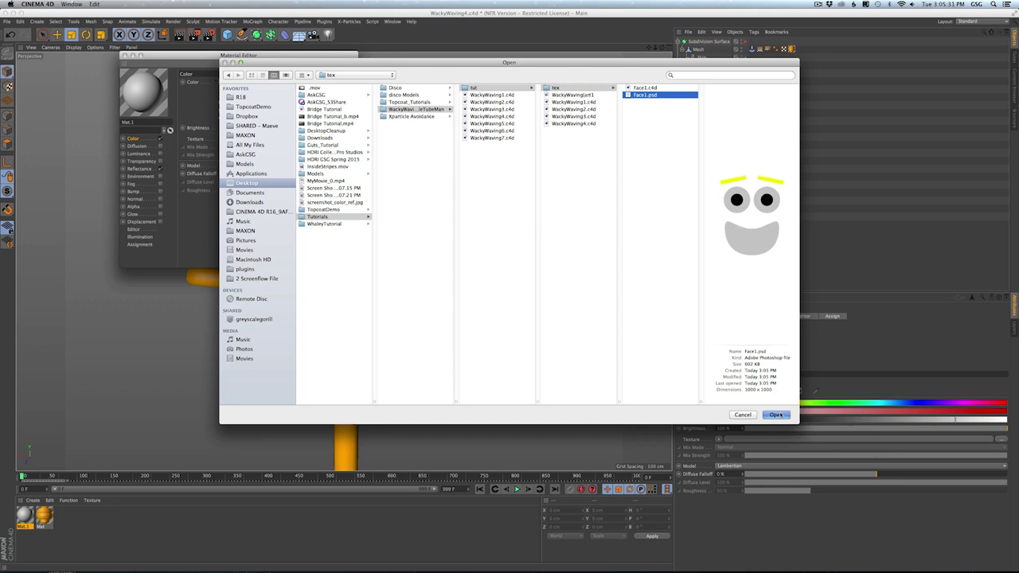
# - Enable the material's Alpha channel and use Face1.psd as its texture
pyautogui.moveTo(272, 58); pyautogui.dragTo(686, 110)
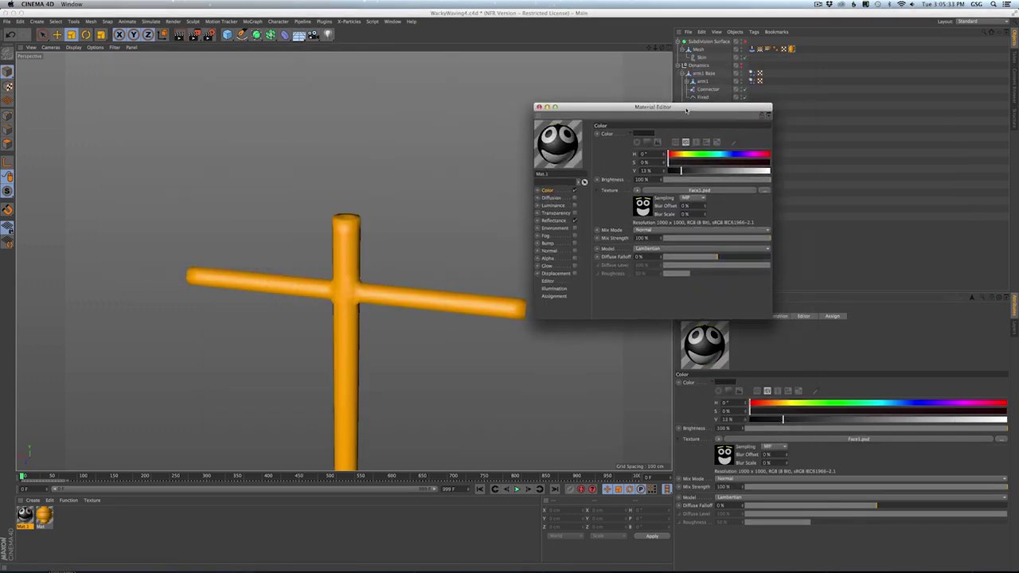
pyautogui.click(548, 258)
pyautogui.moveTo(645, 182); pyautogui.dragTo(645, 182)
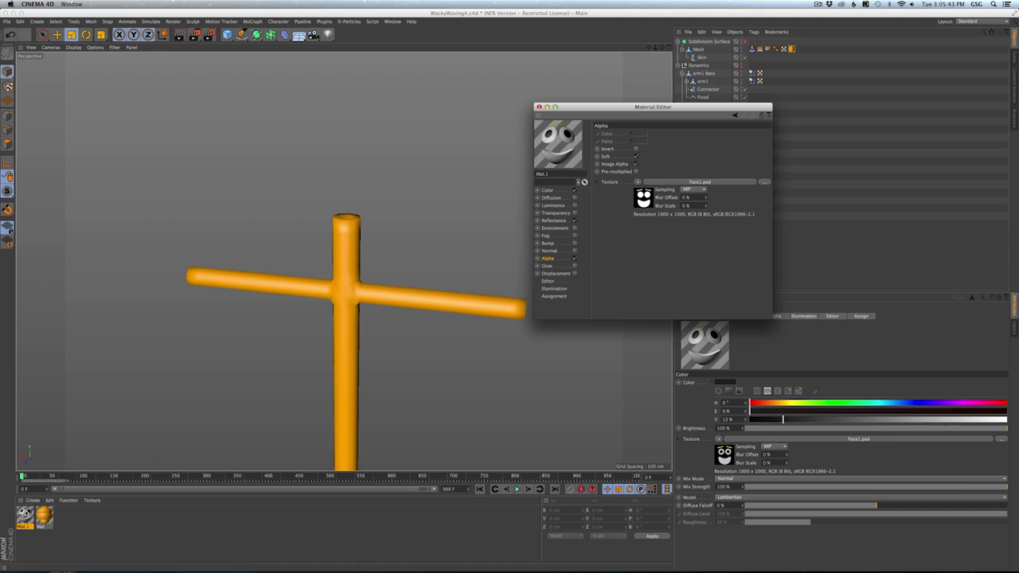
# - Apply the face material to the Mesh object and set its texture tag's projection to Flat
pyautogui.moveTo(26, 512); pyautogui.dragTo(628, 146)
pyautogui.moveTo(699, 51); pyautogui.dragTo(698, 53)
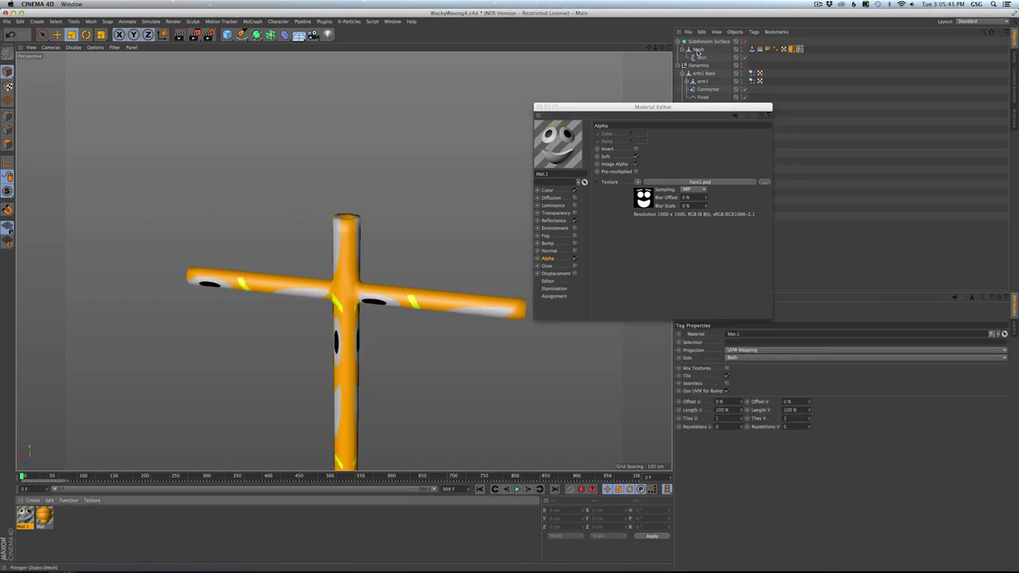
pyautogui.click(537, 107)
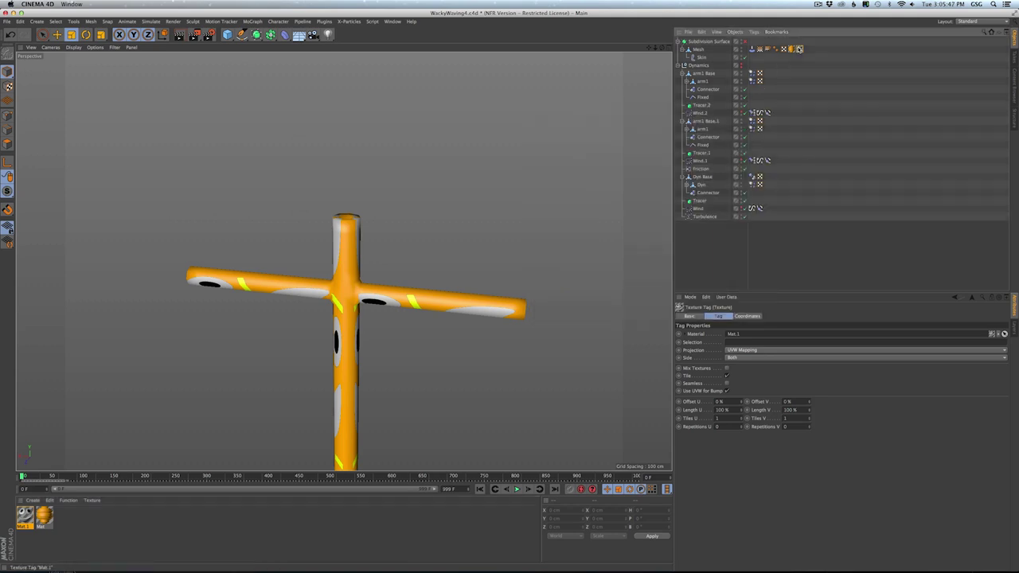
pyautogui.click(733, 351)
pyautogui.click(735, 375)
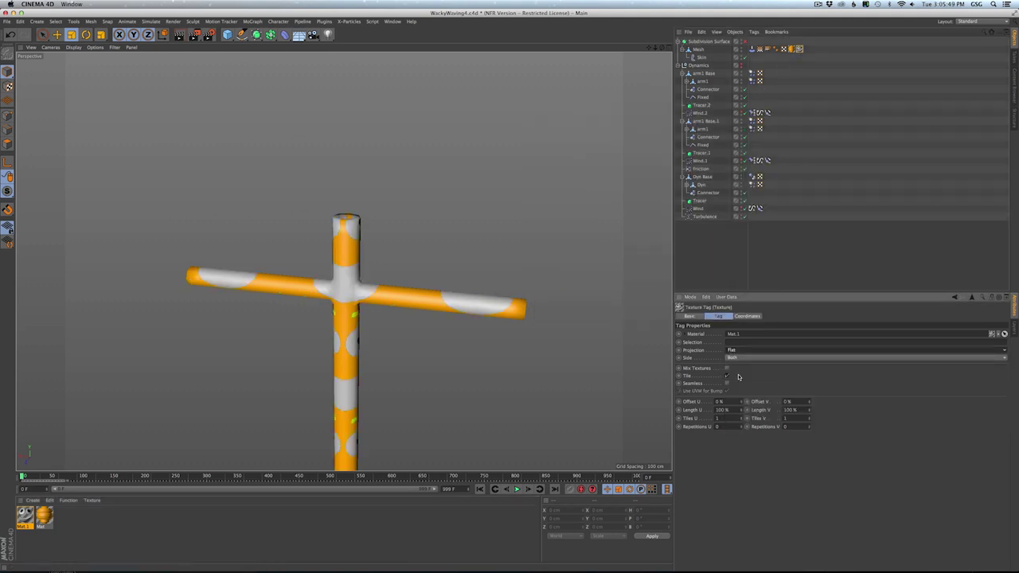
# - In texture mode, move the flat face projection up to the tube's head and scale it down to about 25.7 cm
pyautogui.click(58, 35)
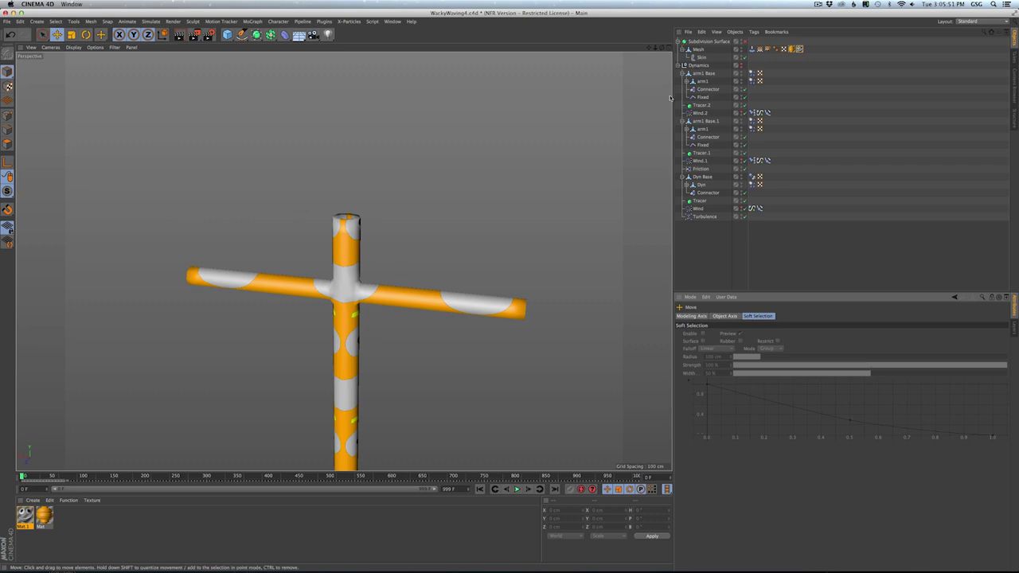
pyautogui.click(701, 50)
pyautogui.click(799, 49)
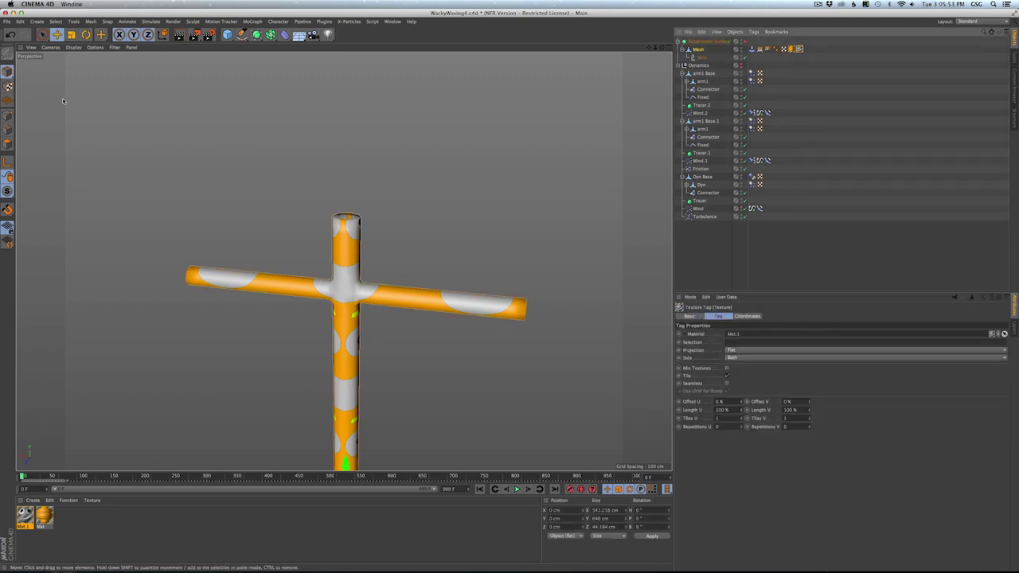
pyautogui.click(7, 162)
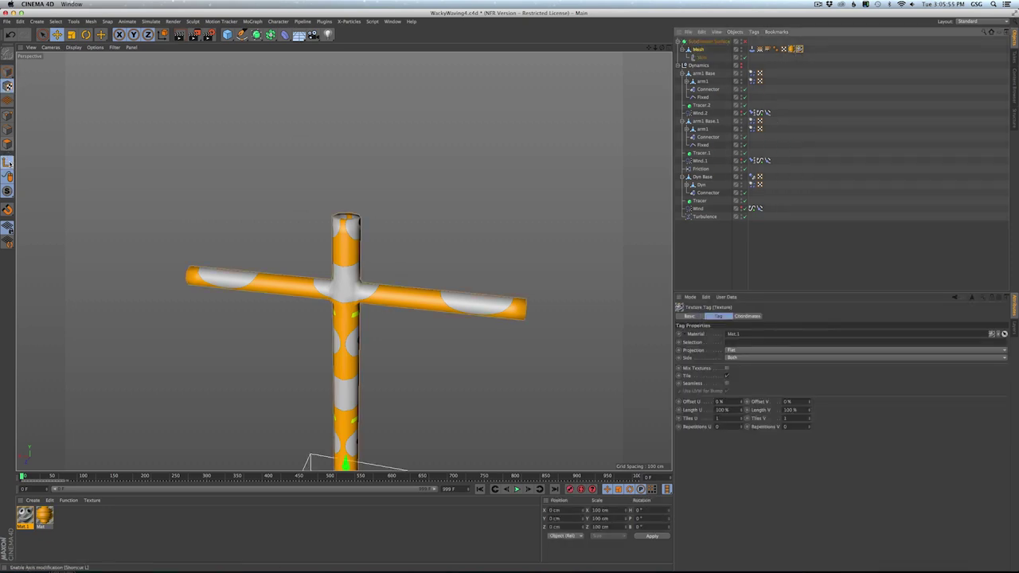
pyautogui.keyDown('alt'); pyautogui.moveTo(287, 244); pyautogui.dragTo(279, 253, button='right'); pyautogui.keyUp('alt')
pyautogui.keyDown('alt'); pyautogui.moveTo(299, 253); pyautogui.dragTo(299, 169, button='middle'); pyautogui.keyUp('alt')
pyautogui.moveTo(337, 344); pyautogui.dragTo(278, 171)
pyautogui.press('t')
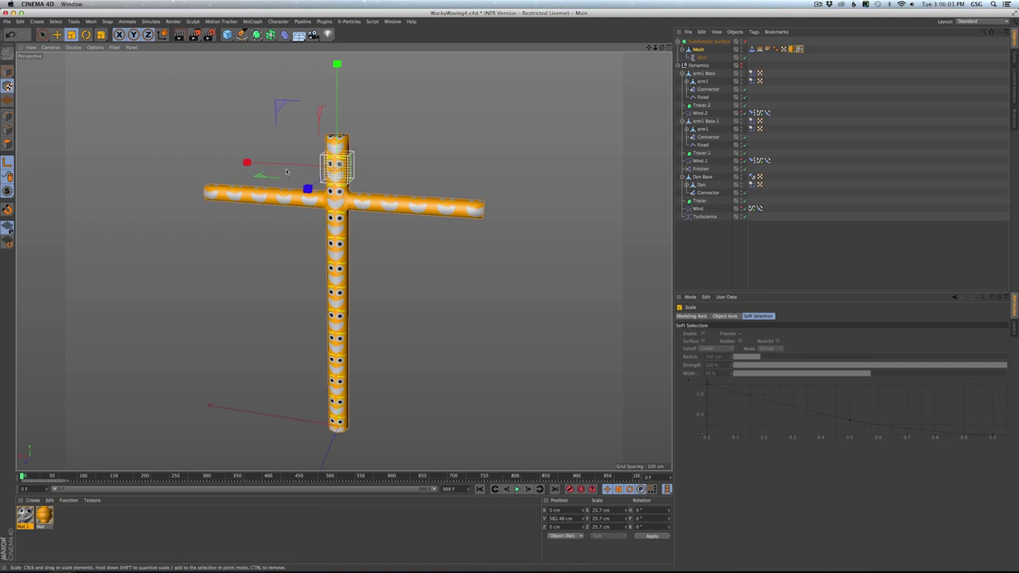
# - Raise the face projection to about Y 605.7 cm so one whole face fits near the top of the head
pyautogui.keyDown('alt'); pyautogui.moveTo(287, 173); pyautogui.dragTo(366, 153, button='right'); pyautogui.keyUp('alt')
pyautogui.keyDown('alt'); pyautogui.moveTo(366, 153); pyautogui.dragTo(412, 175, button='middle'); pyautogui.keyUp('alt')
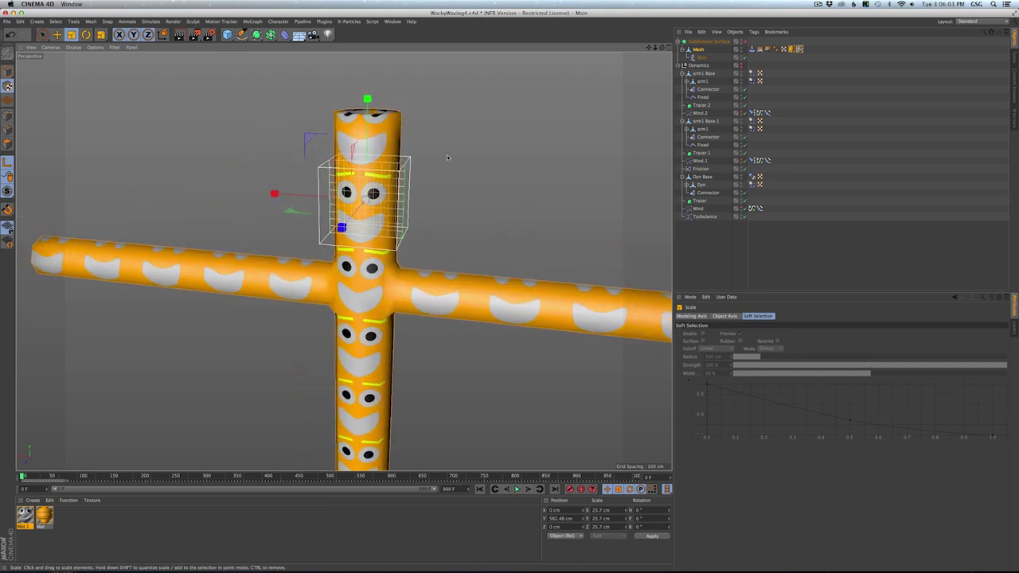
pyautogui.press('e')
pyautogui.moveTo(367, 96); pyautogui.dragTo(368, 63)
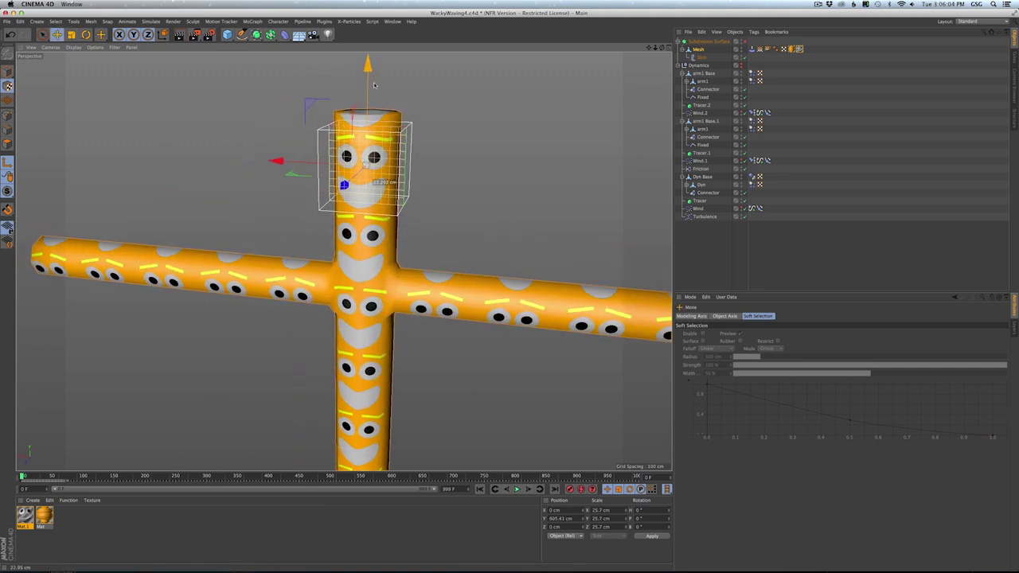
# - Turn off Tile for the face texture and limit its Side option to Front
pyautogui.click(800, 50)
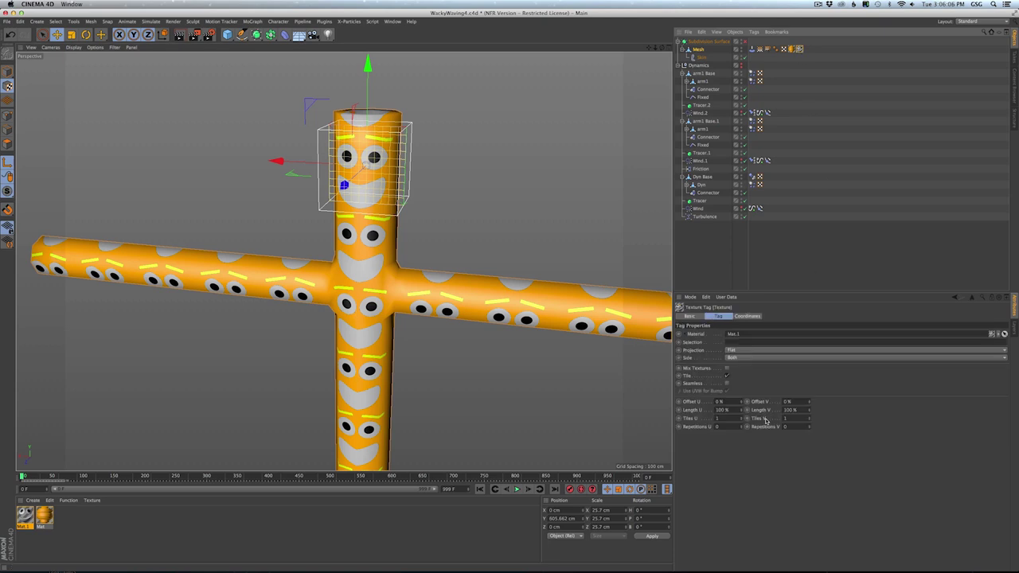
pyautogui.click(726, 376)
pyautogui.keyDown('alt'); pyautogui.moveTo(351, 199); pyautogui.dragTo(322, 159); pyautogui.keyUp('alt')
pyautogui.click(737, 358)
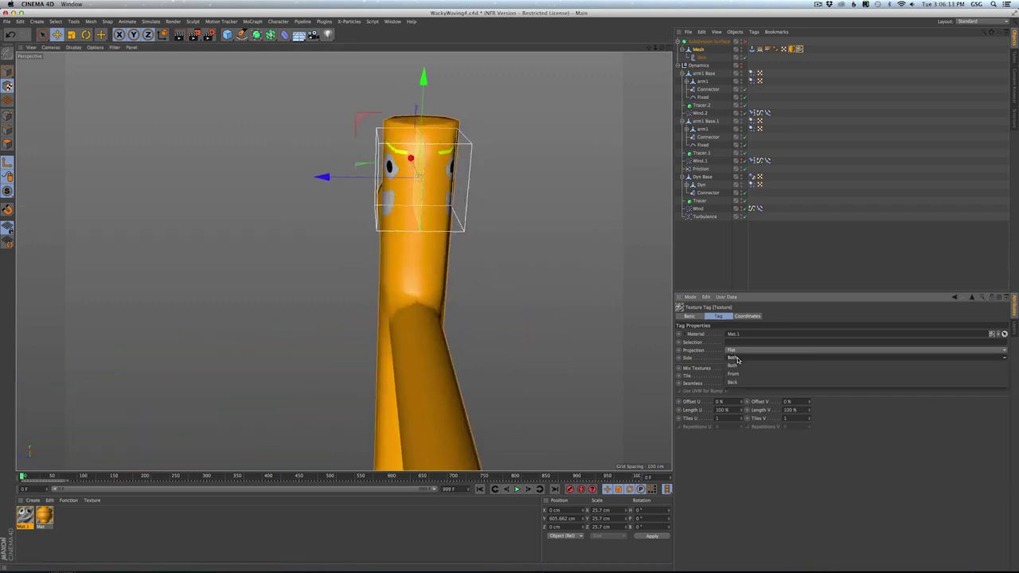
pyautogui.click(742, 372)
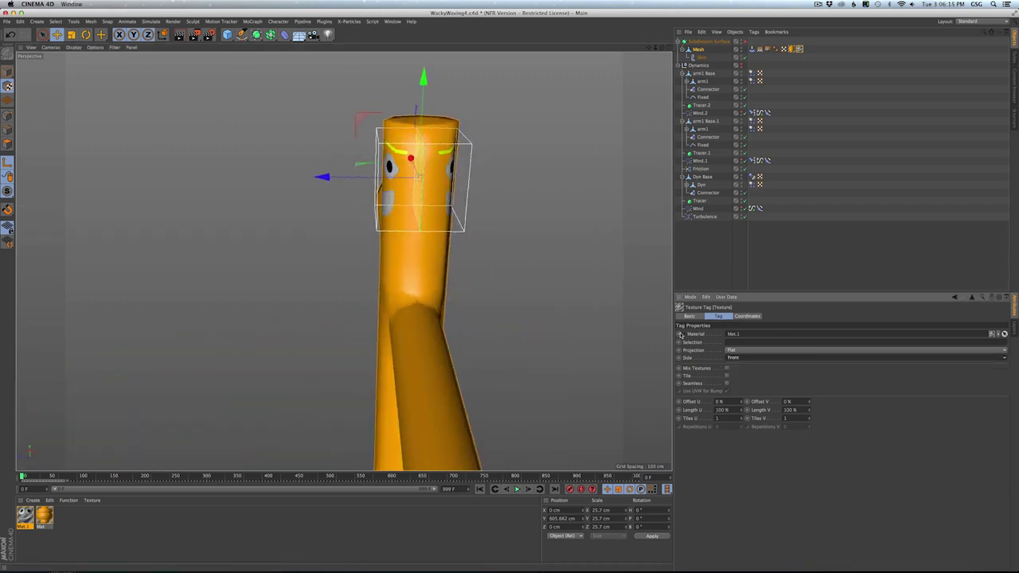
# - Select the Mesh's front head polygons covering the face, using Live Selection in polygon mode and extending the selection around the head
pyautogui.click(706, 49)
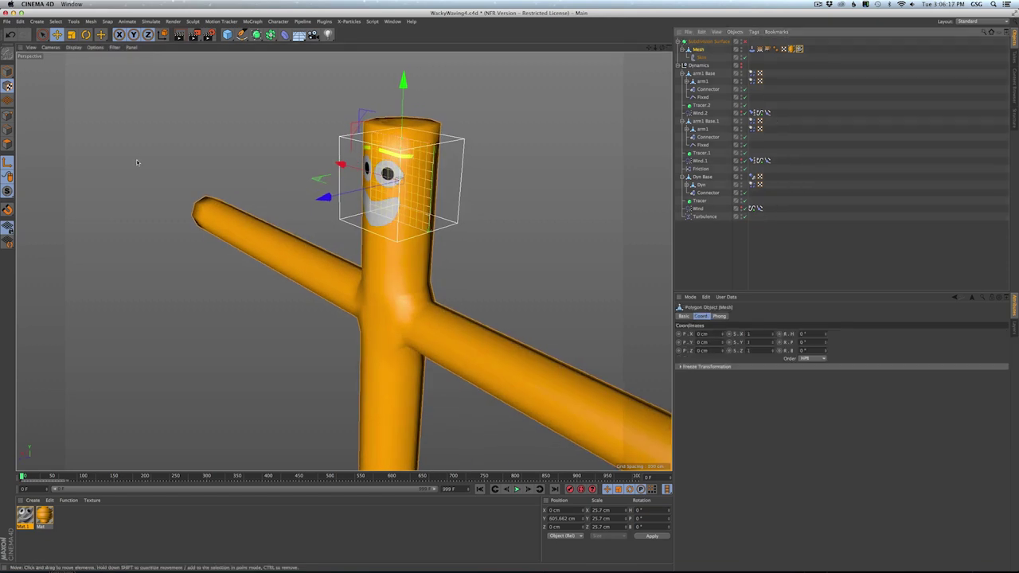
pyautogui.click(7, 143)
pyautogui.click(43, 35)
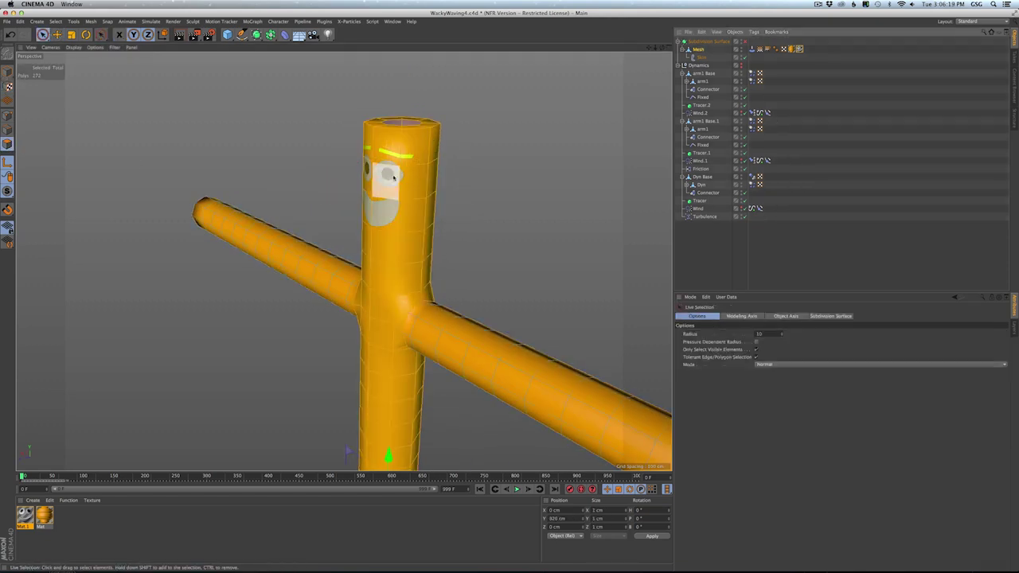
pyautogui.moveTo(413, 148)
pyautogui.mouseDown()
pyautogui.moveTo(404, 152)
pyautogui.moveTo(394, 238)
pyautogui.mouseUp()
pyautogui.keyDown('alt'); pyautogui.moveTo(398, 235); pyautogui.dragTo(510, 209); pyautogui.keyUp('alt')
pyautogui.moveTo(363, 151)
pyautogui.keyDown('shift'); pyautogui.mouseDown()
pyautogui.moveTo(353, 172)
pyautogui.moveTo(346, 166)
pyautogui.moveTo(345, 241)
pyautogui.moveTo(289, 247)
pyautogui.mouseUp(); pyautogui.keyUp('shift')
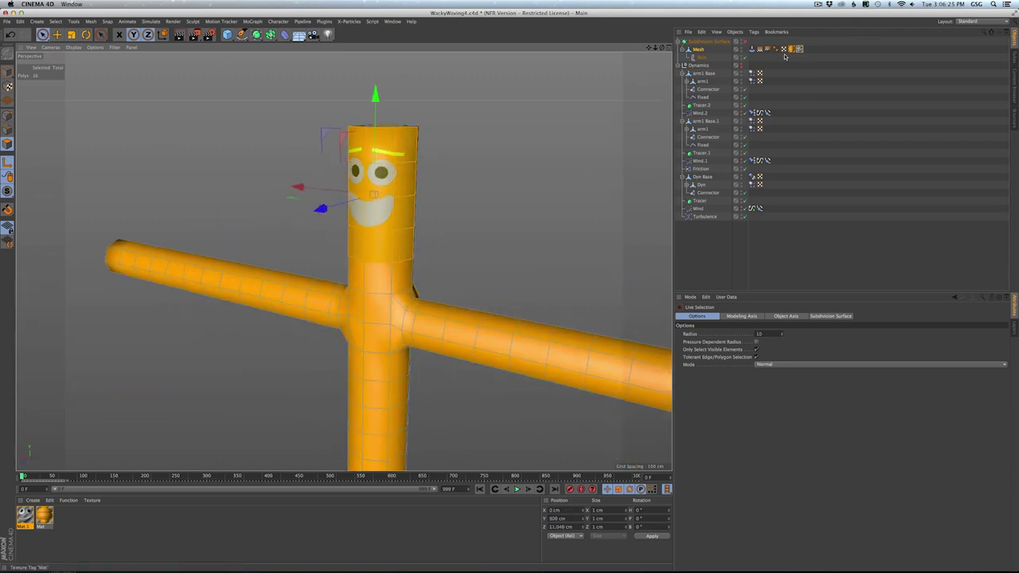
# - Store the selected head polygons as a selection tag named Face1
pyautogui.click(56, 22)
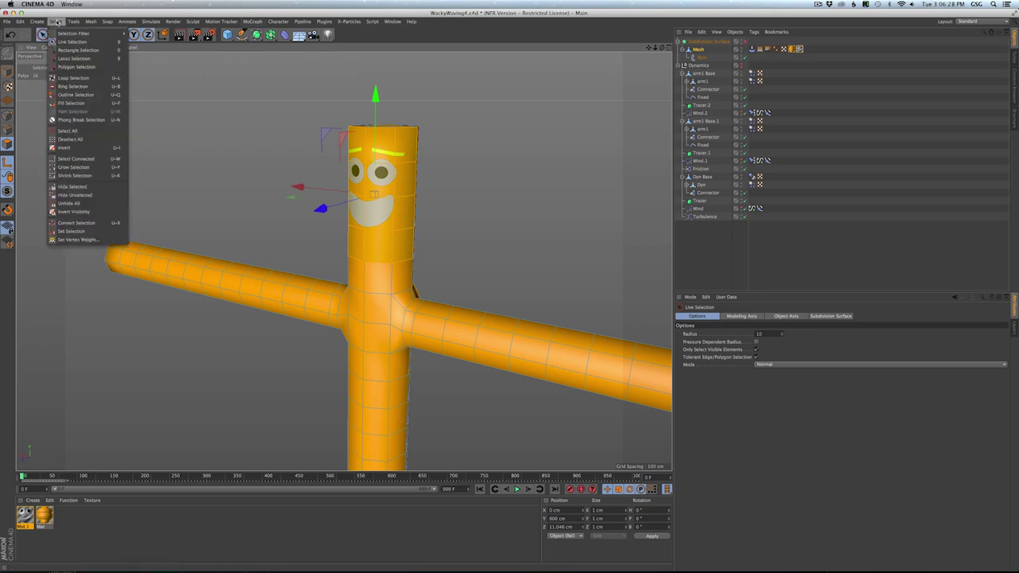
pyautogui.click(72, 231)
pyautogui.moveTo(745, 327); pyautogui.dragTo(607, 294)
pyautogui.write('Face1')
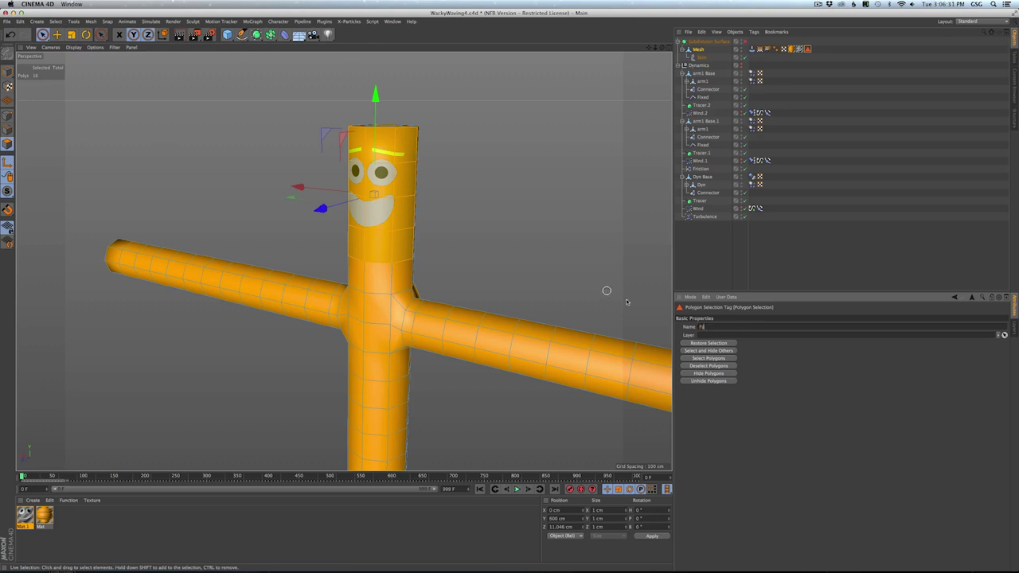
# - Restrict the face texture tag to the Face1 selection and test-render the tube man's head
pyautogui.click(799, 49)
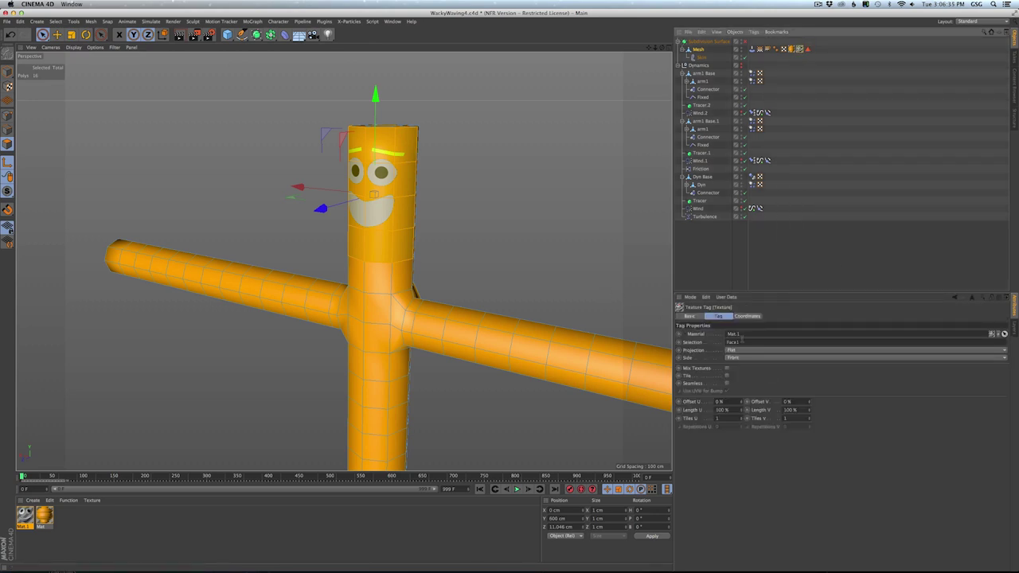
pyautogui.click(790, 235)
pyautogui.keyDown('alt'); pyautogui.moveTo(263, 199); pyautogui.dragTo(246, 251); pyautogui.keyUp('alt')
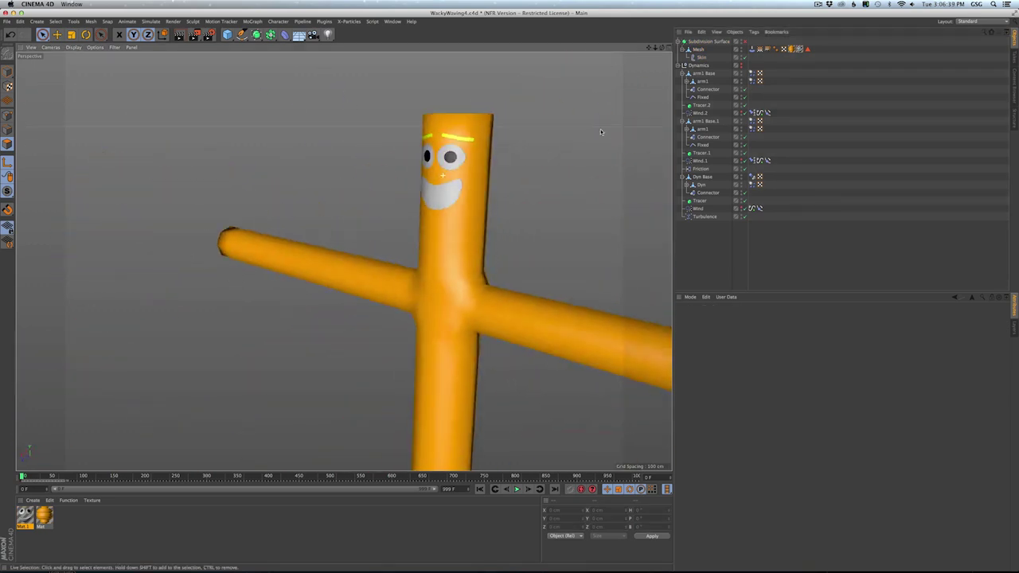
pyautogui.keyDown('alt'); pyautogui.moveTo(600, 129); pyautogui.dragTo(478, 175); pyautogui.keyUp('alt')
pyautogui.hotkey('ctrl', 'r')
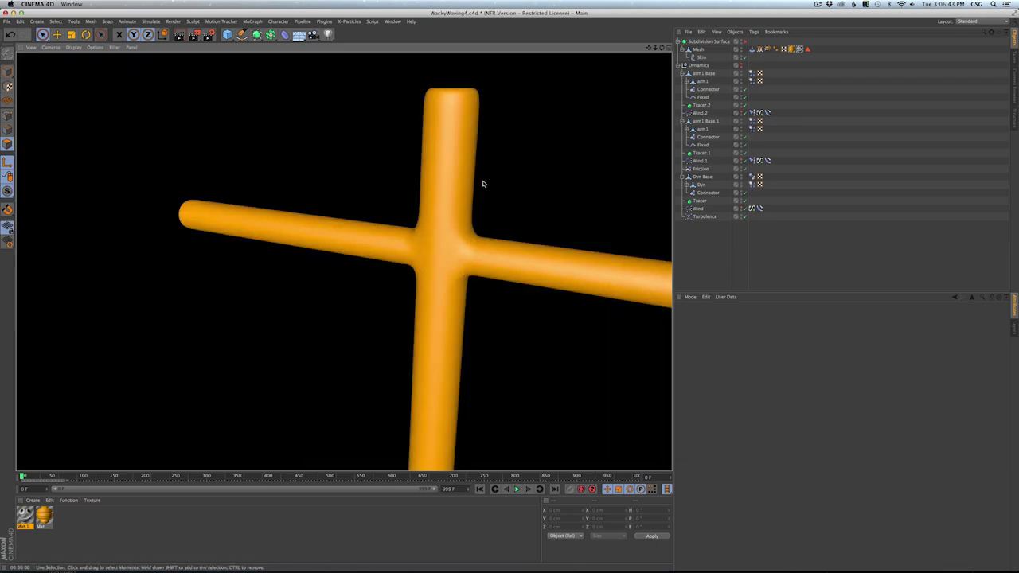
pyautogui.keyDown('alt'); pyautogui.moveTo(501, 140); pyautogui.dragTo(586, 110); pyautogui.keyUp('alt')
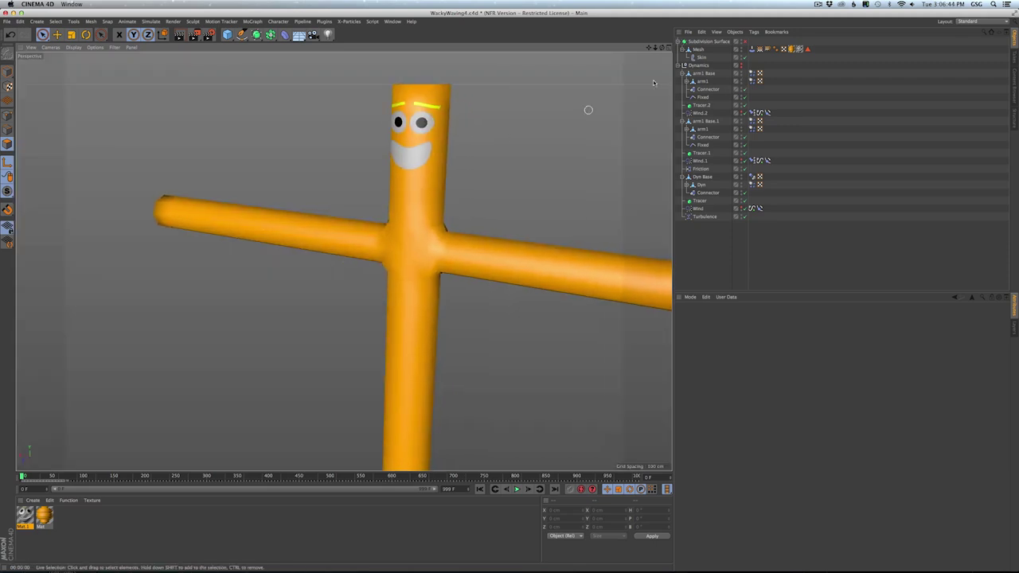
# - Set the face texture tag's Side option to Both and render the view
pyautogui.click(799, 49)
pyautogui.click(746, 360)
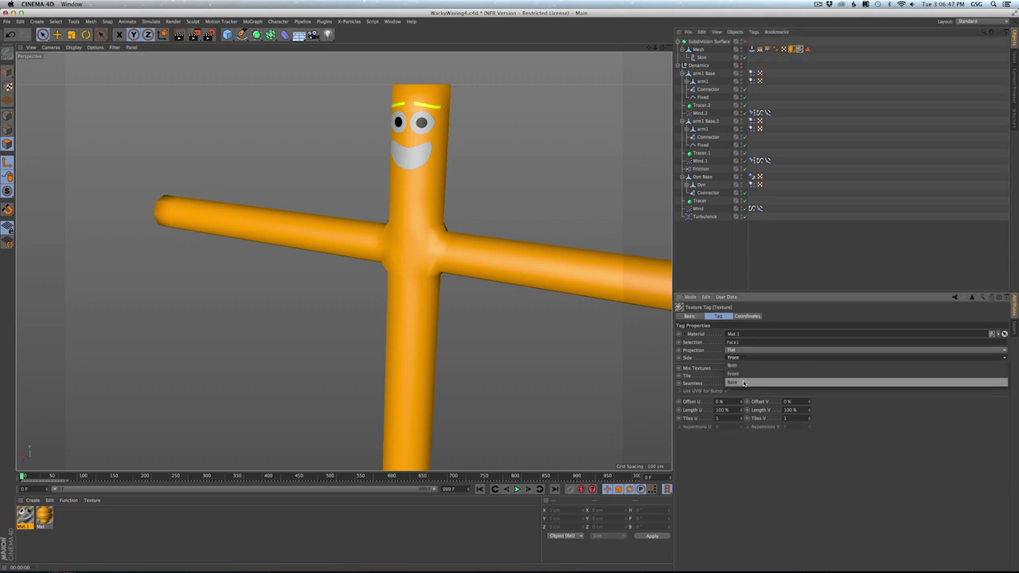
pyautogui.click(745, 370)
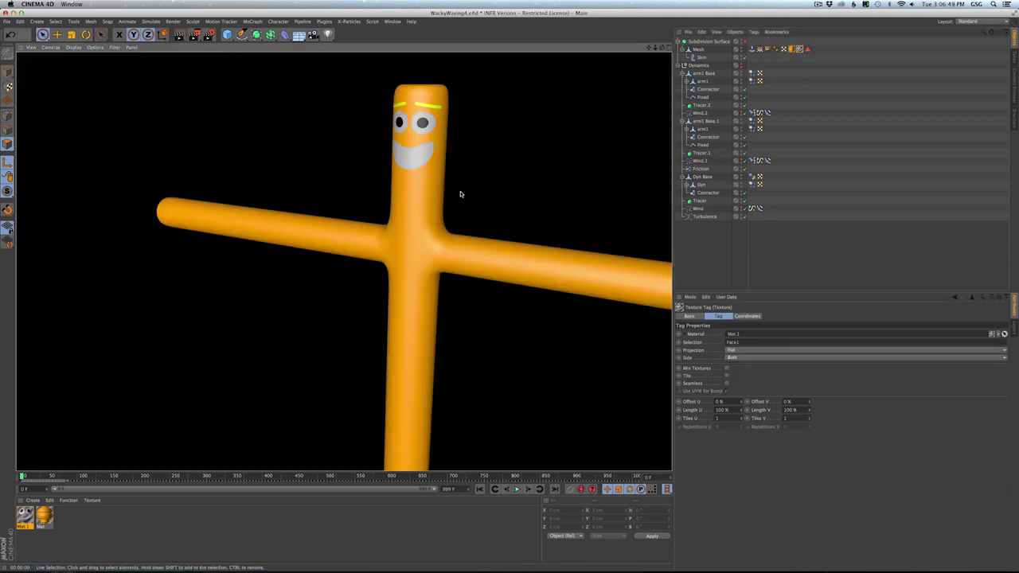
# - Compare the Back and Front options for the face texture's Side in the rendered view, then restore Both
pyautogui.click(761, 350)
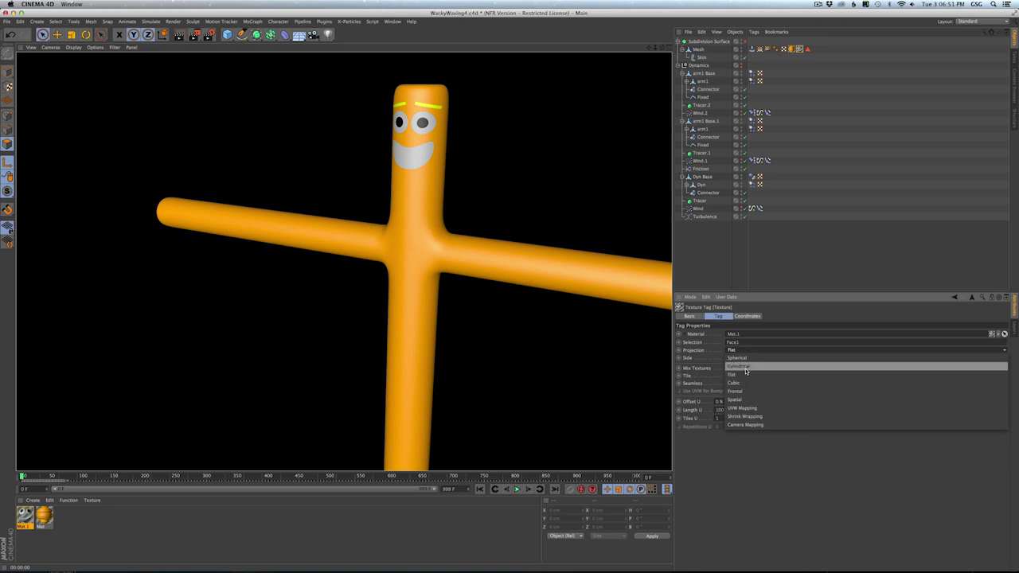
pyautogui.click(738, 321)
pyautogui.click(735, 358)
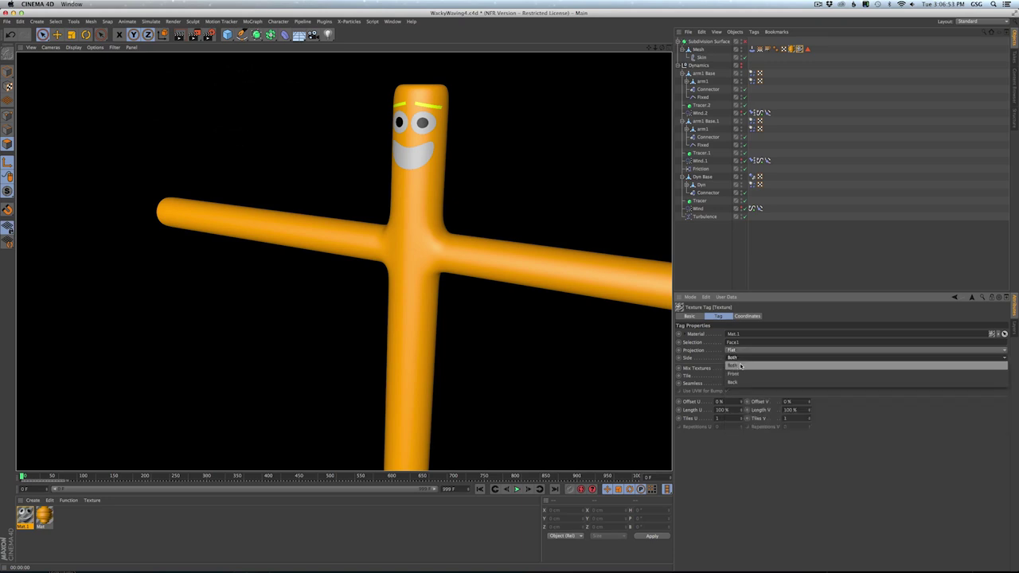
pyautogui.click(736, 382)
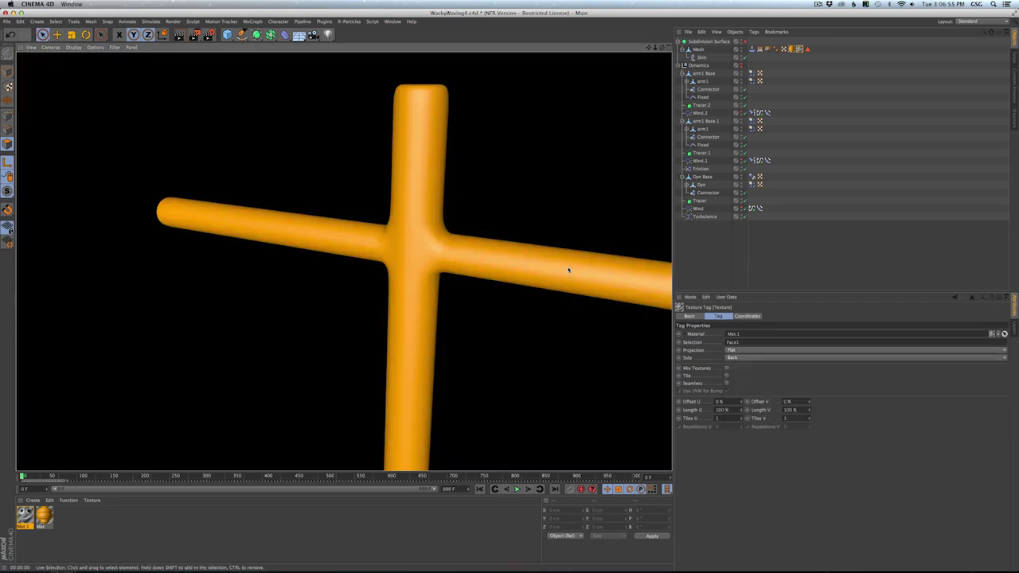
pyautogui.click(744, 358)
pyautogui.click(741, 375)
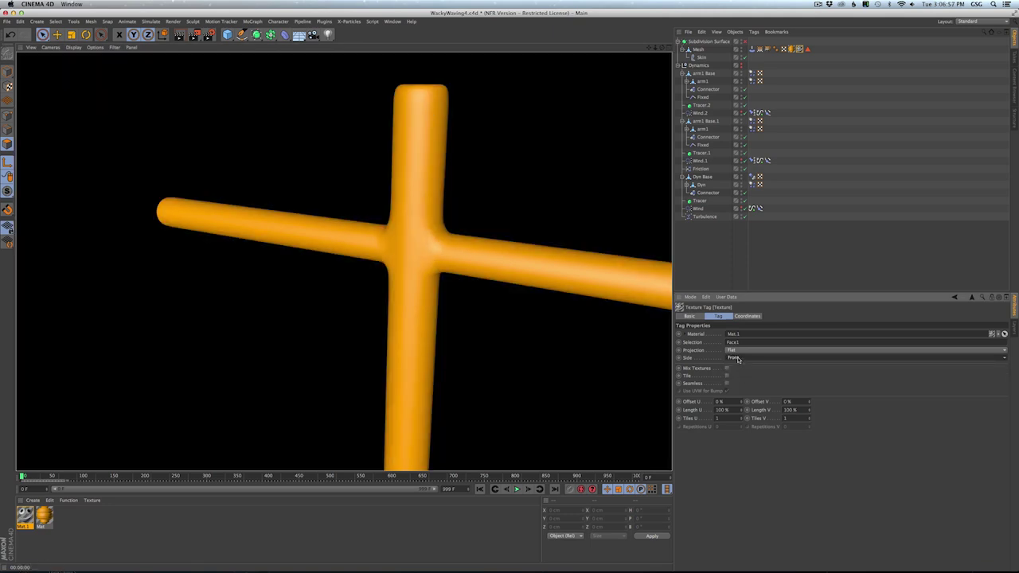
pyautogui.click(738, 358)
pyautogui.click(737, 366)
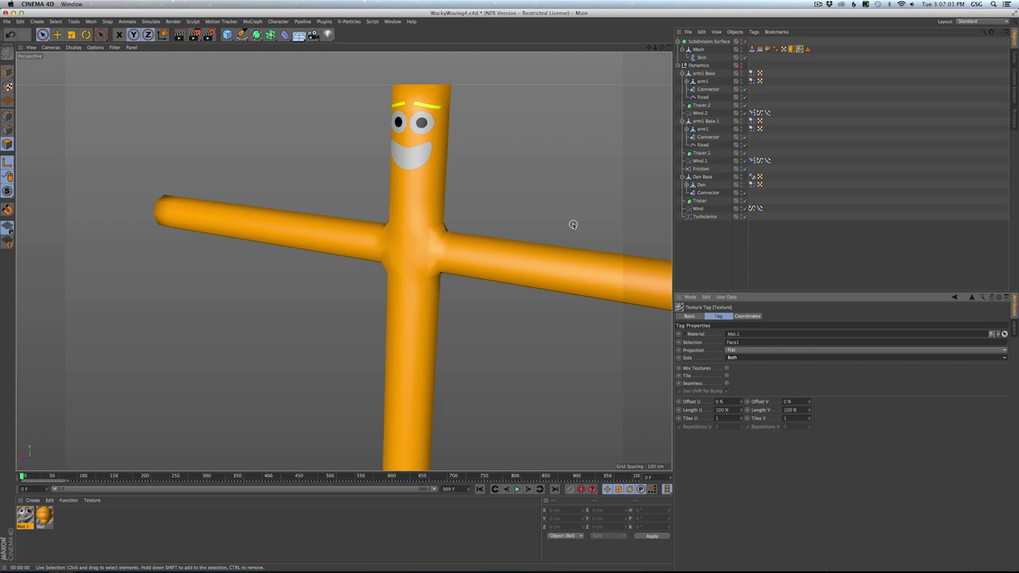
# - Play the animation from the first frame to check how the face behaves as the tube bends, then rewind
pyautogui.click(949, 167)
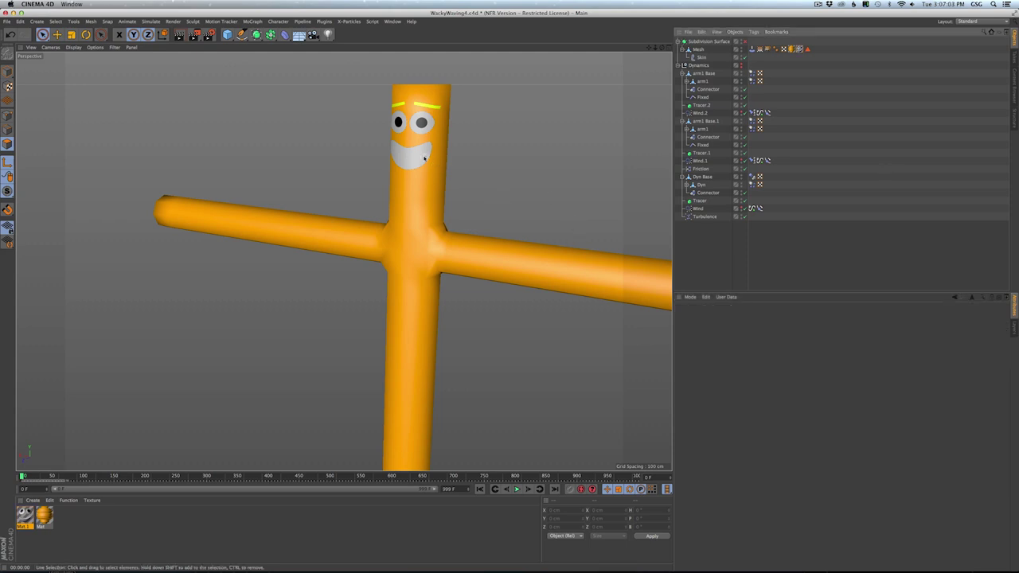
pyautogui.keyDown('alt'); pyautogui.moveTo(434, 160); pyautogui.dragTo(419, 208, button='right'); pyautogui.keyUp('alt')
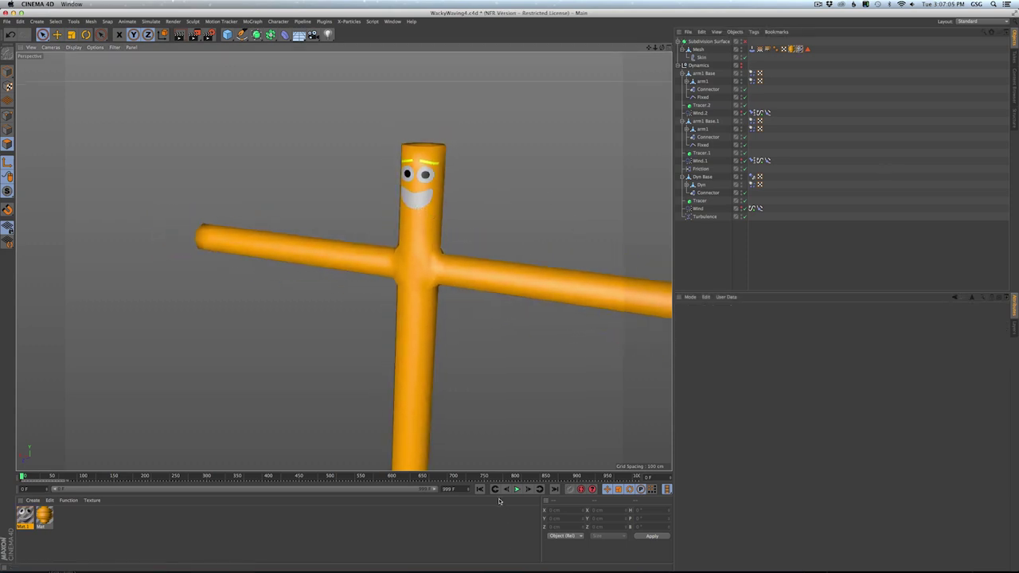
pyautogui.click(516, 490)
pyautogui.click(517, 491)
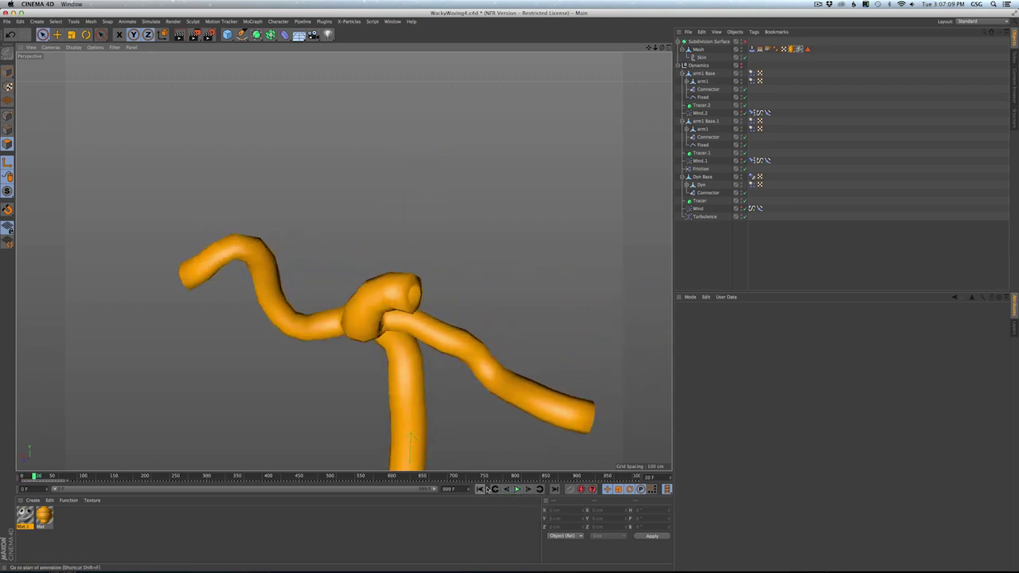
pyautogui.click(480, 490)
pyautogui.click(518, 490)
pyautogui.click(516, 490)
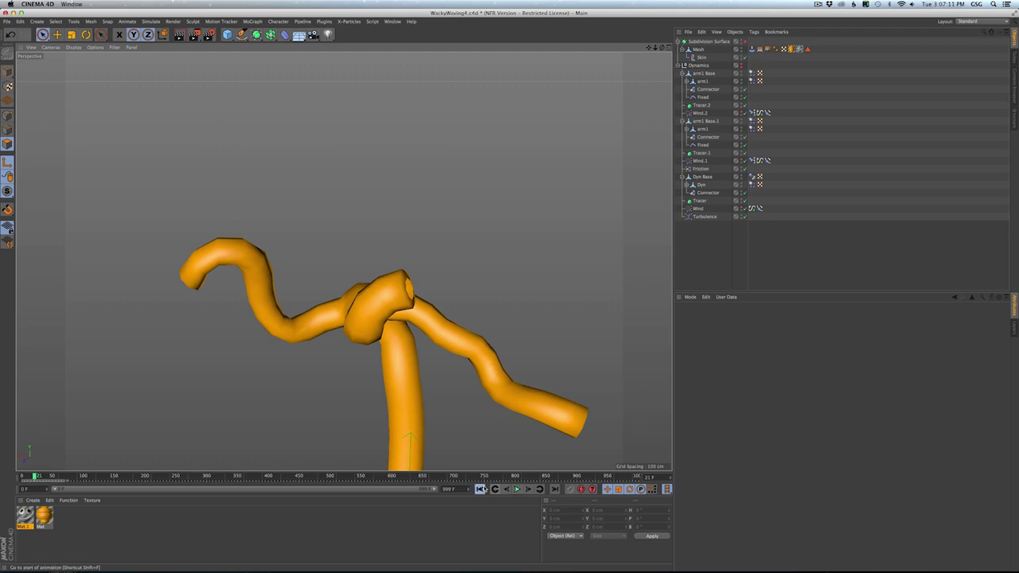
pyautogui.click(480, 489)
# - Add a Stick Texture tag to the Mesh object
pyautogui.rightClick(698, 50)
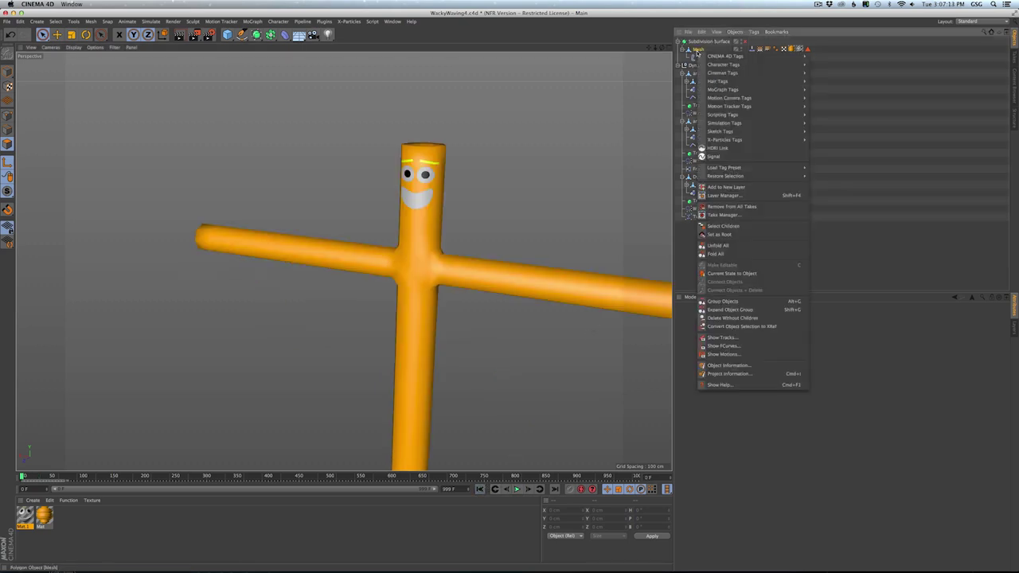
pyautogui.moveTo(720, 57)
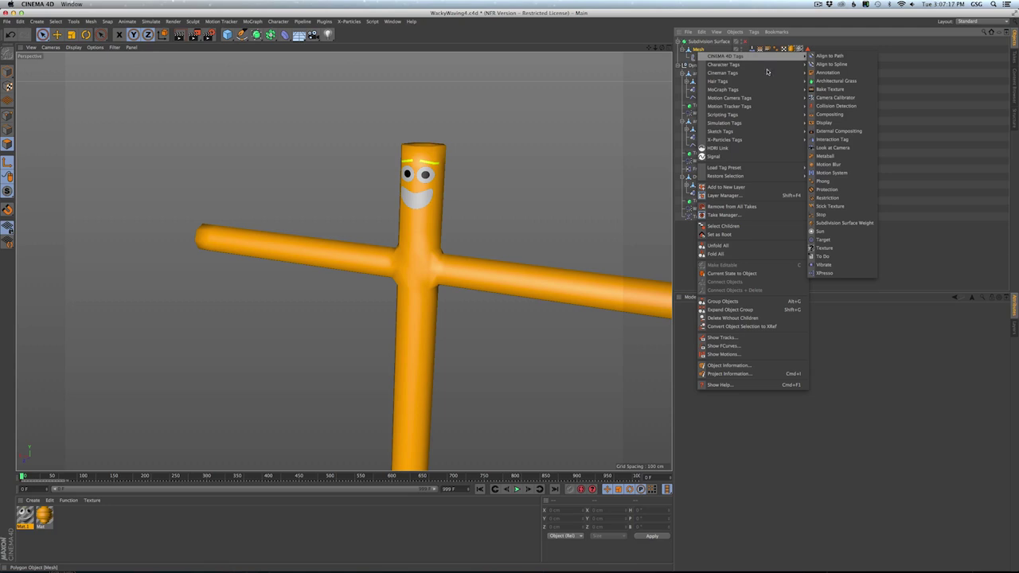
pyautogui.click(831, 206)
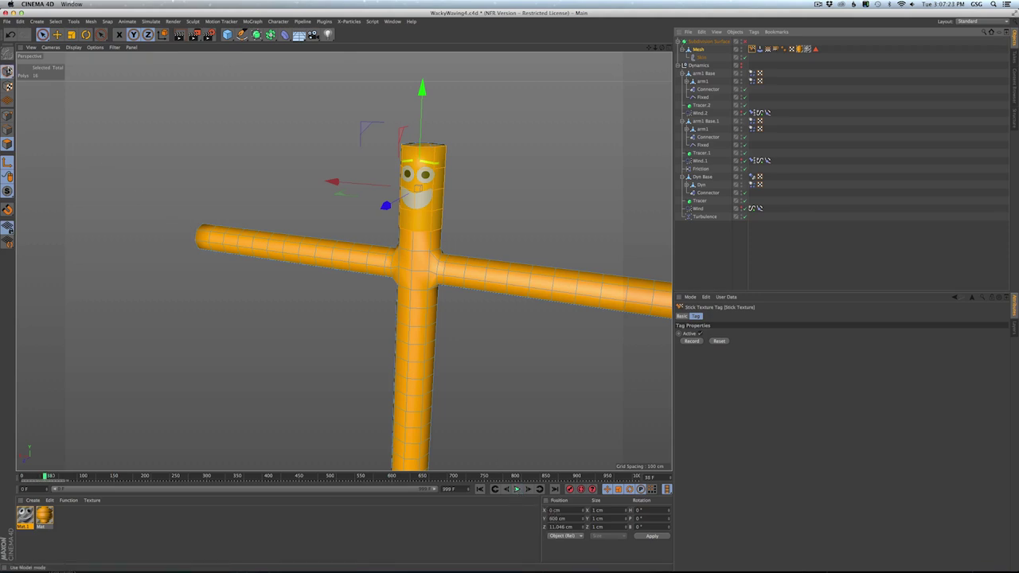
# - Switch to model mode, play the animation to check that the face follows the moving head, and rewind to the start
pyautogui.click(7, 71)
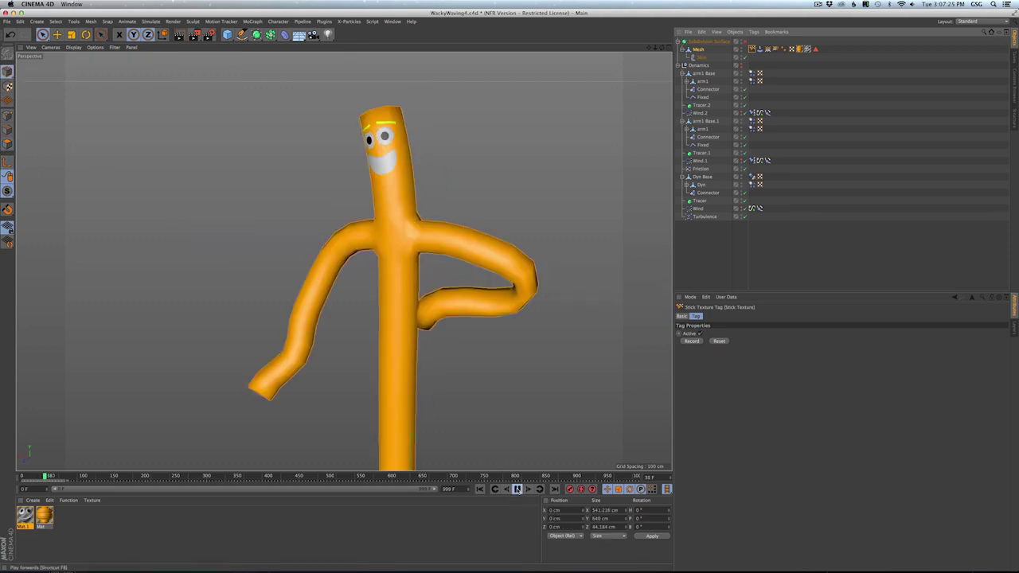
pyautogui.click(516, 489)
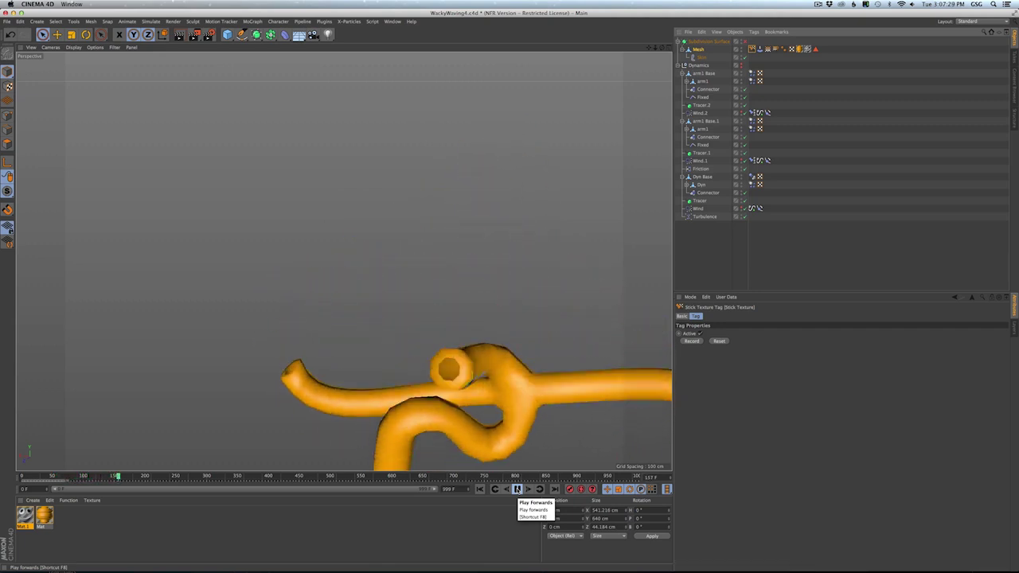
pyautogui.click(517, 489)
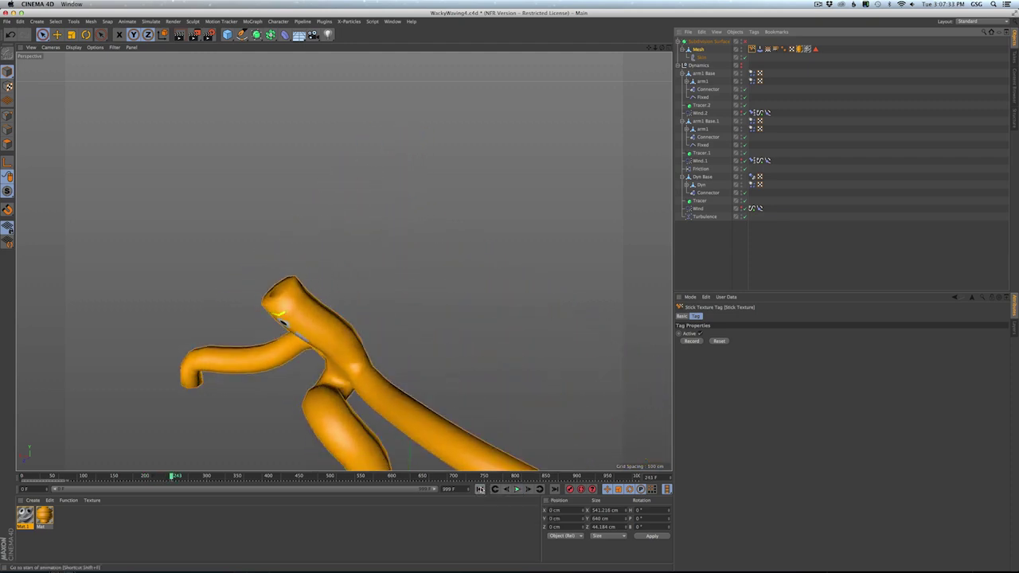
pyautogui.click(480, 489)
pyautogui.moveTo(418, 263)
pyautogui.keyDown('alt'); pyautogui.mouseDown()
pyautogui.moveTo(562, 261)
pyautogui.moveTo(643, 234)
pyautogui.moveTo(448, 276)
pyautogui.moveTo(391, 243)
pyautogui.moveTo(408, 257)
pyautogui.mouseUp(); pyautogui.keyUp('alt')
pyautogui.keyDown('alt'); pyautogui.moveTo(408, 256); pyautogui.dragTo(415, 272, button='right'); pyautogui.keyUp('alt')
pyautogui.keyDown('alt'); pyautogui.moveTo(416, 272); pyautogui.dragTo(390, 238, button='middle'); pyautogui.keyUp('alt')
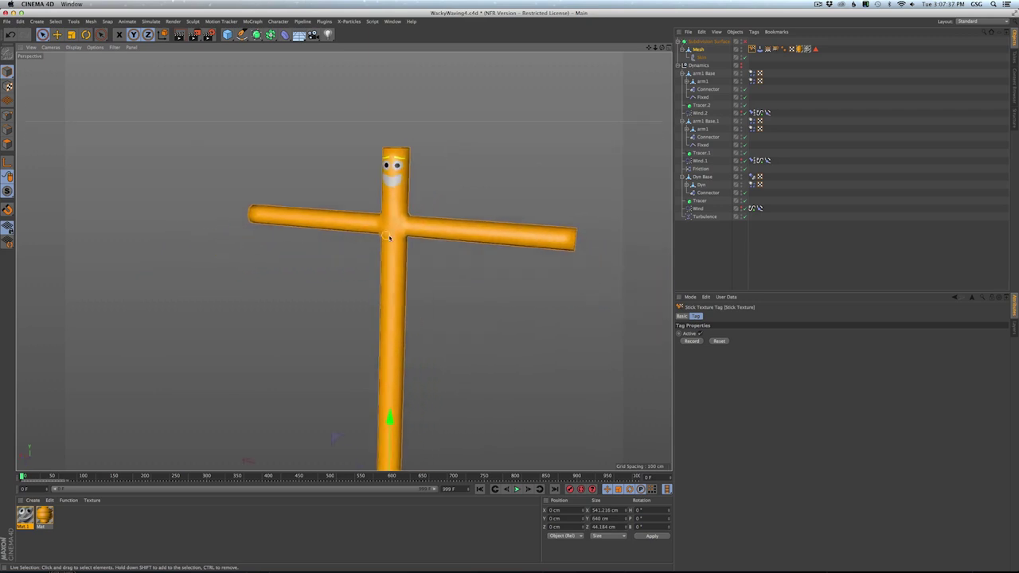
pyautogui.keyDown('alt'); pyautogui.moveTo(390, 238); pyautogui.dragTo(371, 199); pyautogui.keyUp('alt')
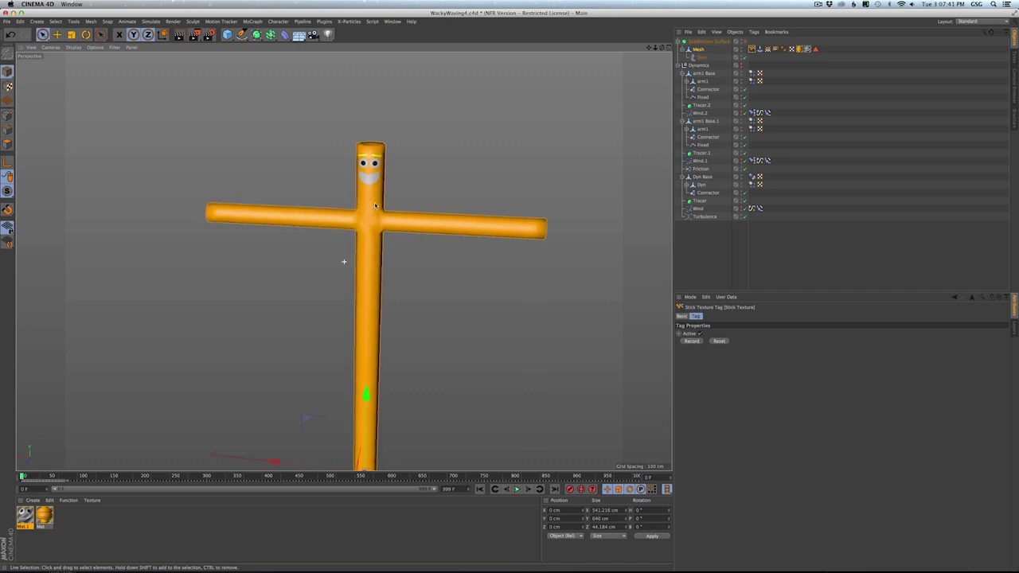
pyautogui.keyDown('alt'); pyautogui.moveTo(372, 199); pyautogui.dragTo(370, 261, button='middle'); pyautogui.keyUp('alt')
pyautogui.keyDown('alt'); pyautogui.moveTo(370, 261); pyautogui.dragTo(412, 252, button='right'); pyautogui.keyUp('alt')
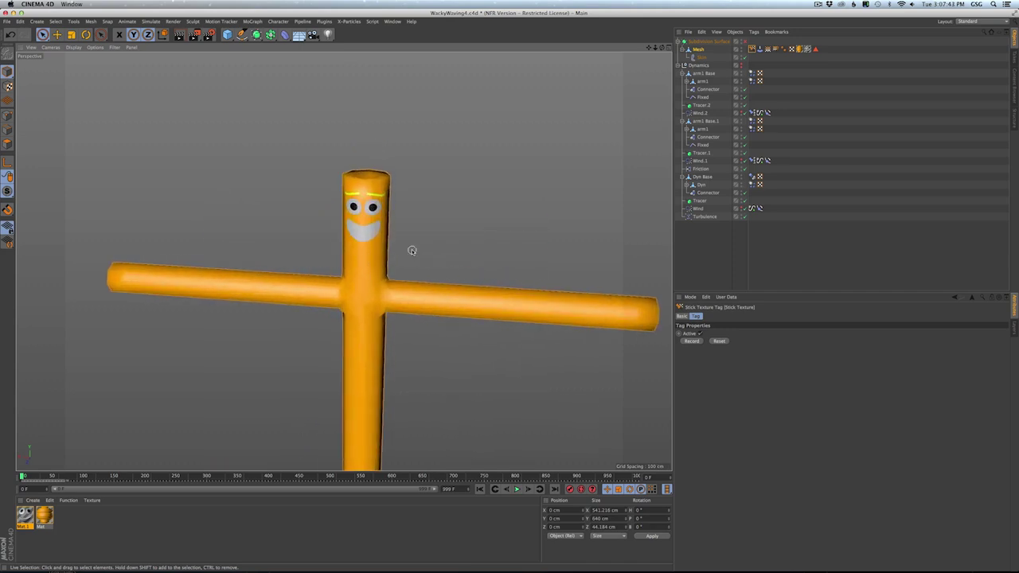
pyautogui.keyDown('alt'); pyautogui.moveTo(404, 261); pyautogui.dragTo(343, 262); pyautogui.keyUp('alt')
# - Switch to Chrome to examine the reference photo of the red inflatable tube man, then return to Cinema 4D
pyautogui.press('super+Tab')
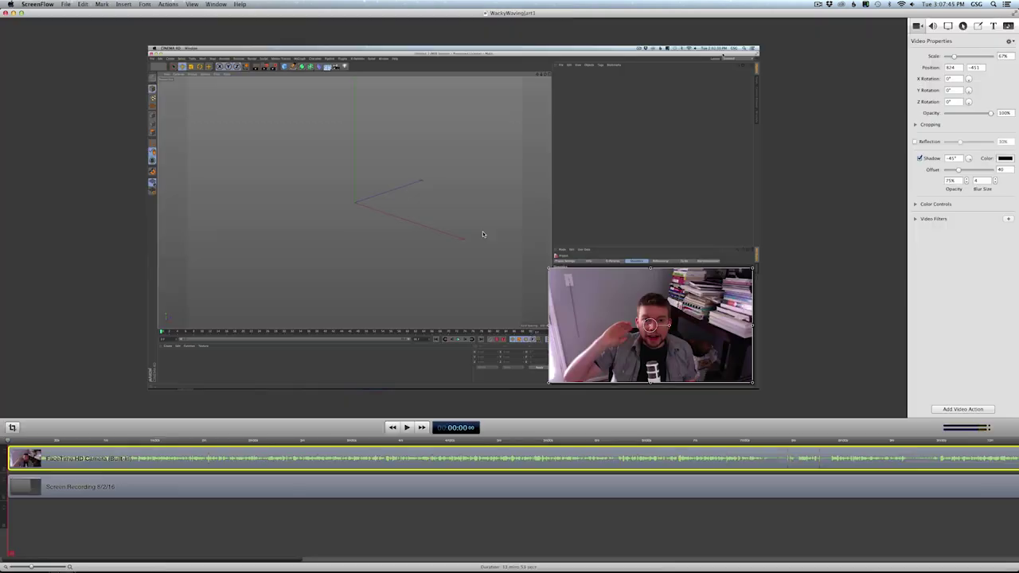
pyautogui.press('super+Tab')
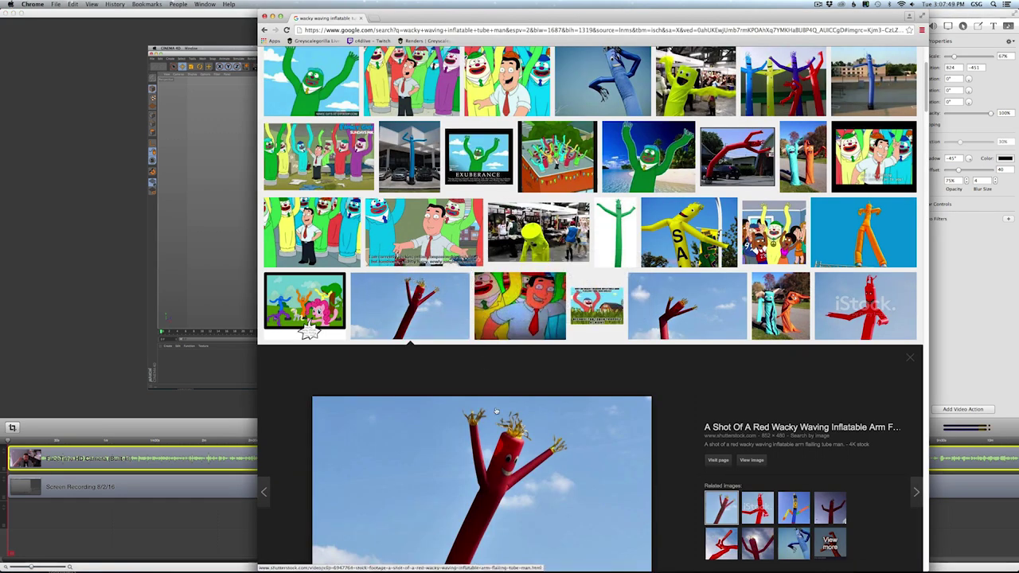
pyautogui.press('super+Tab')
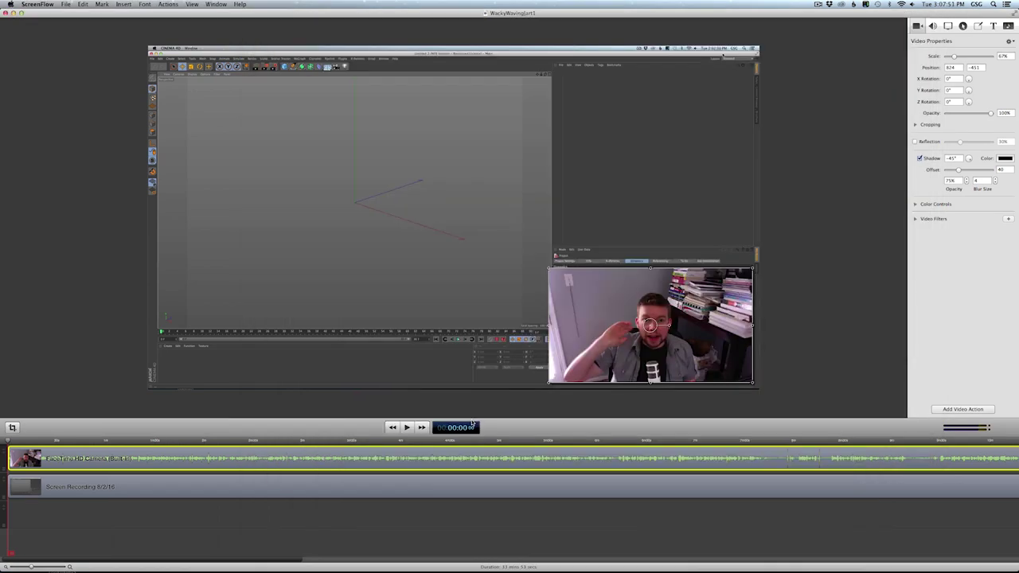
pyautogui.press('super+Tab')
pyautogui.press('Tab')
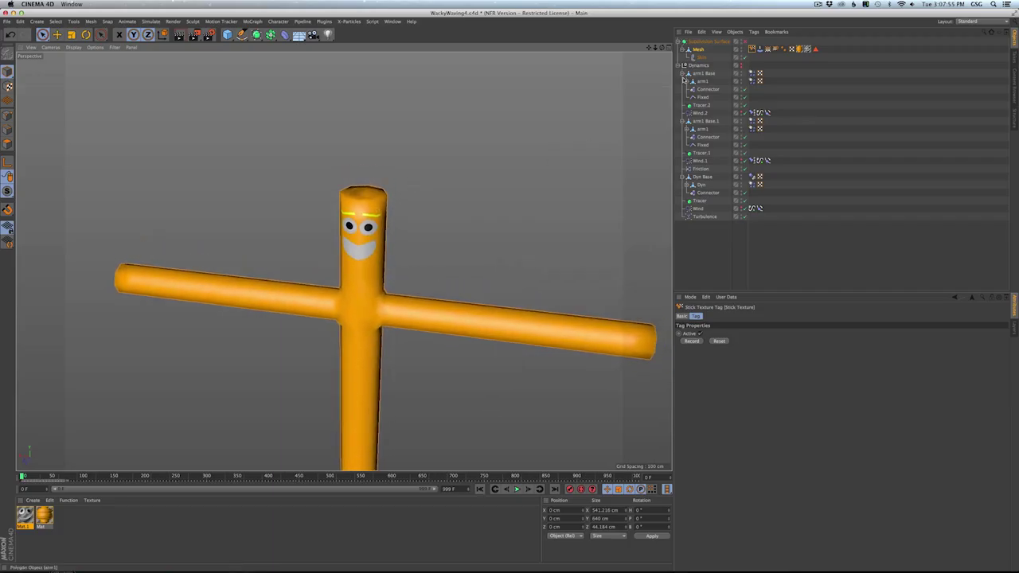
# - Loop-select the Mesh object's end edge loops in edge mode at the top of the head and at both arm tips
pyautogui.click(698, 49)
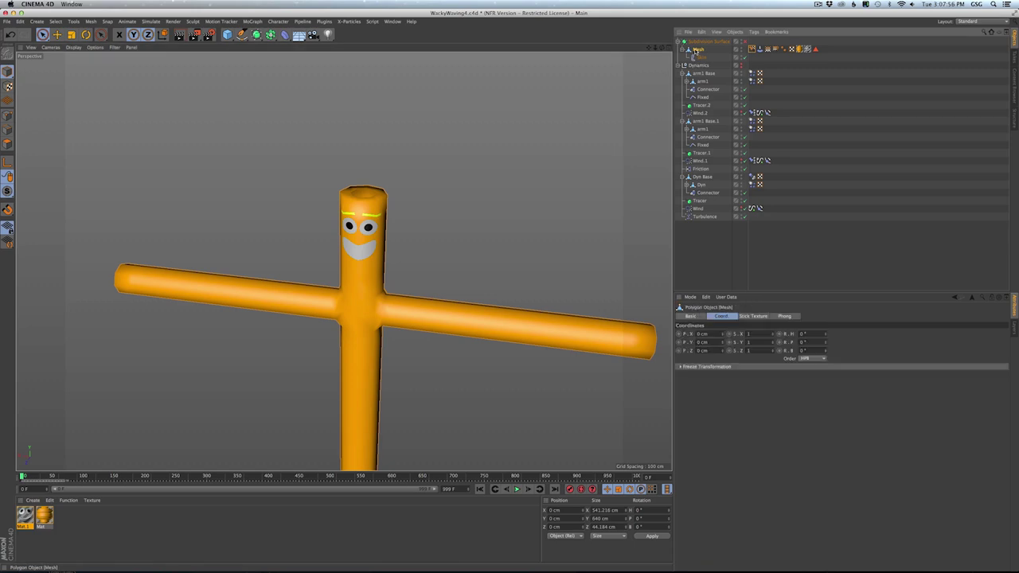
pyautogui.click(7, 130)
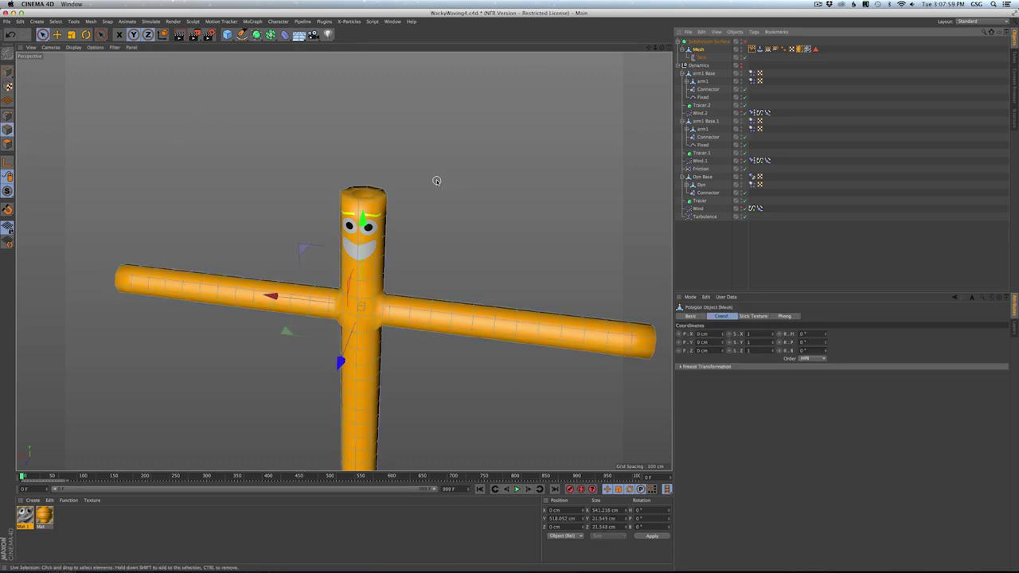
pyautogui.press('u')
pyautogui.press('l')
pyautogui.click(377, 201)
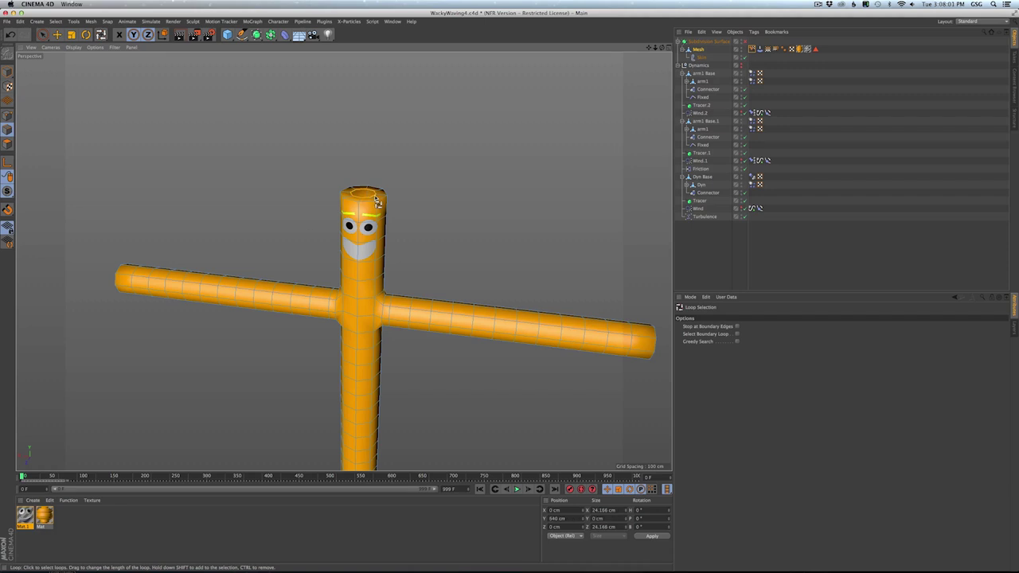
pyautogui.keyDown('alt'); pyautogui.moveTo(376, 201); pyautogui.dragTo(337, 311); pyautogui.keyUp('alt')
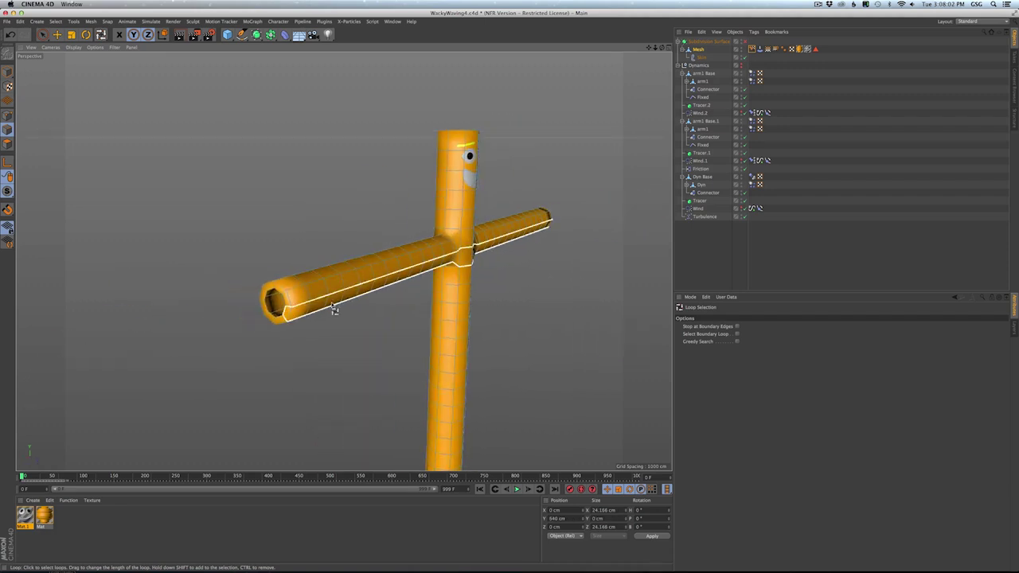
pyautogui.keyDown('shift'); pyautogui.click(289, 306); pyautogui.keyUp('shift')
pyautogui.keyDown('alt'); pyautogui.moveTo(509, 249); pyautogui.dragTo(589, 228); pyautogui.keyUp('alt')
pyautogui.keyDown('shift'); pyautogui.click(563, 202); pyautogui.keyUp('shift')
pyautogui.keyDown('alt'); pyautogui.moveTo(589, 228); pyautogui.dragTo(448, 199, button='right'); pyautogui.keyUp('alt')
pyautogui.keyDown('alt'); pyautogui.moveTo(448, 199); pyautogui.dragTo(544, 232, button='middle'); pyautogui.keyUp('alt')
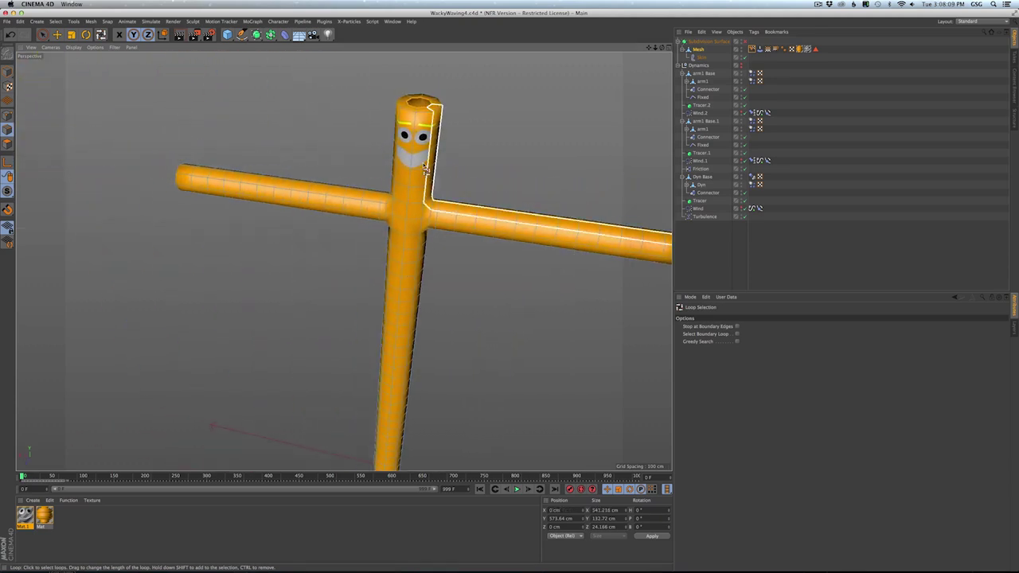
# - Try to add a Hair object to the selected edge loops, and undo it
pyautogui.click(128, 22)
pyautogui.moveTo(142, 21)
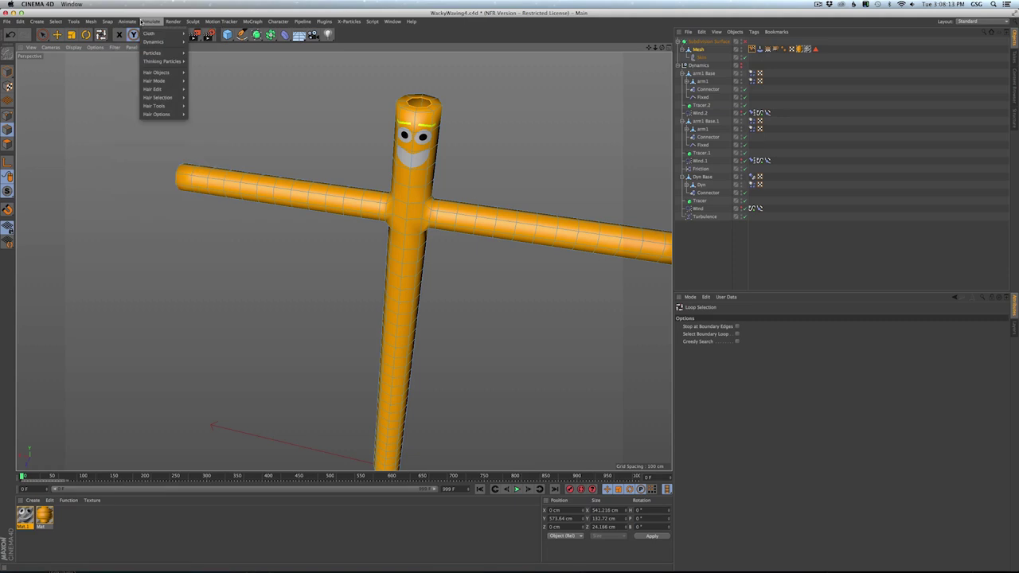
pyautogui.moveTo(163, 72)
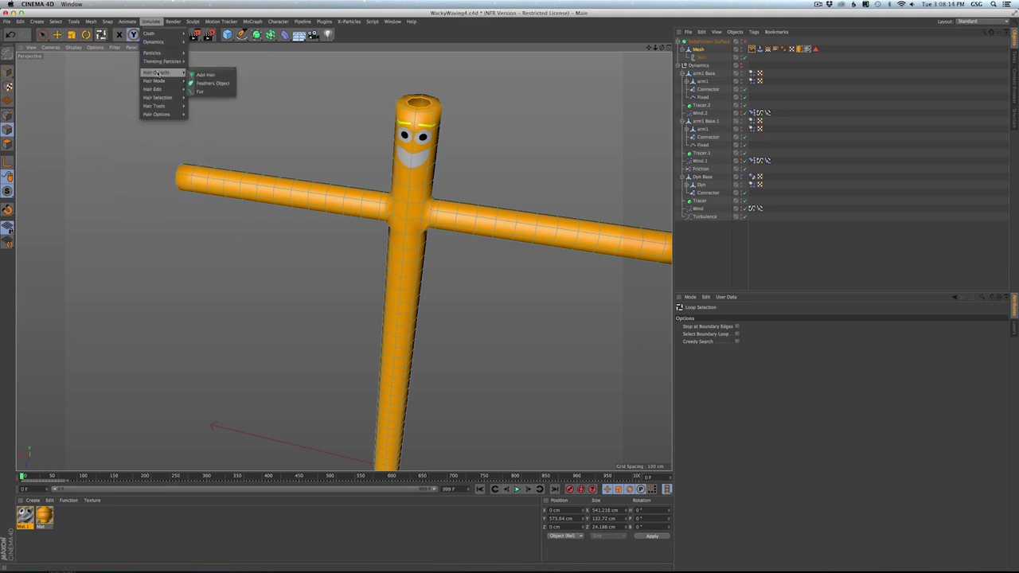
pyautogui.click(203, 77)
pyautogui.keyDown('alt'); pyautogui.moveTo(321, 123); pyautogui.dragTo(431, 105); pyautogui.keyUp('alt')
pyautogui.press('super+z')
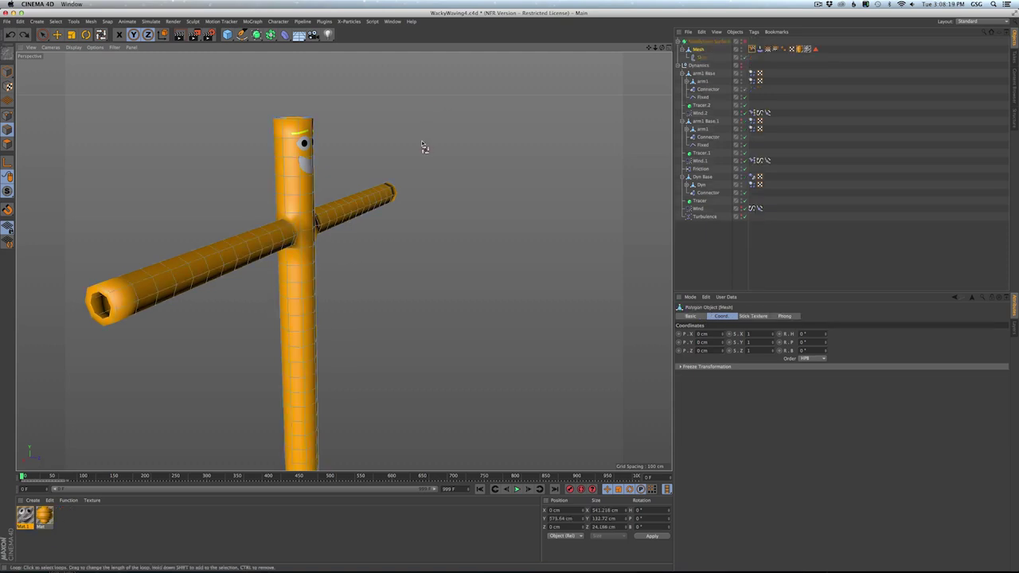
# - Convert the edge loop selection to polygons and add a Hair object to those polygons
pyautogui.click(8, 144)
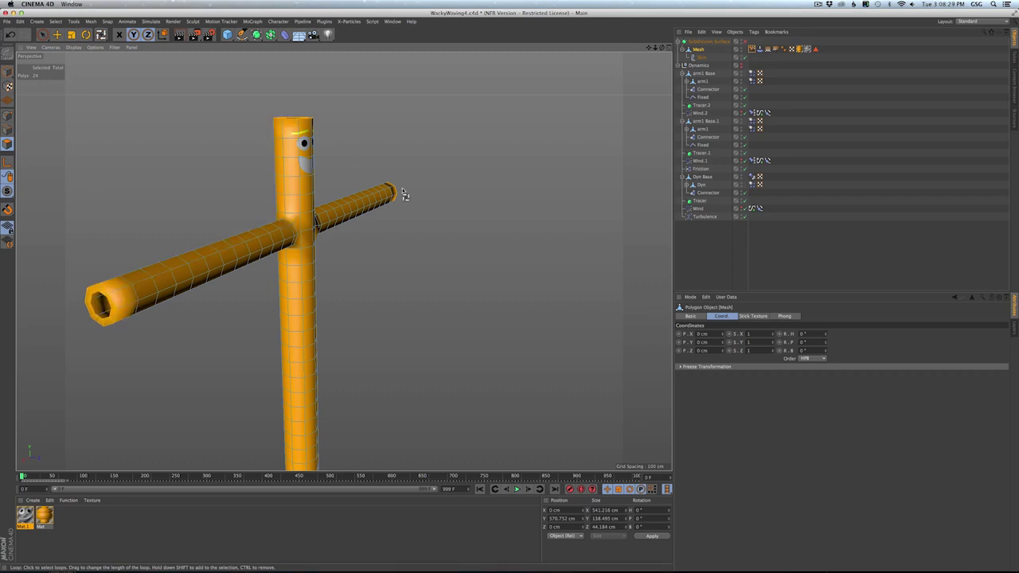
pyautogui.keyDown('alt'); pyautogui.moveTo(212, 277); pyautogui.dragTo(177, 284); pyautogui.keyUp('alt')
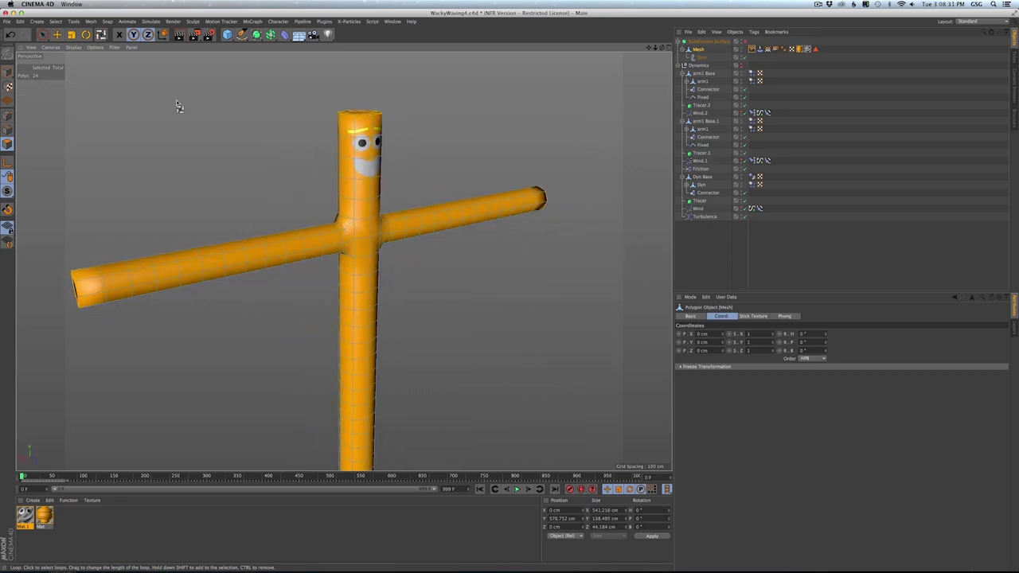
pyautogui.click(148, 21)
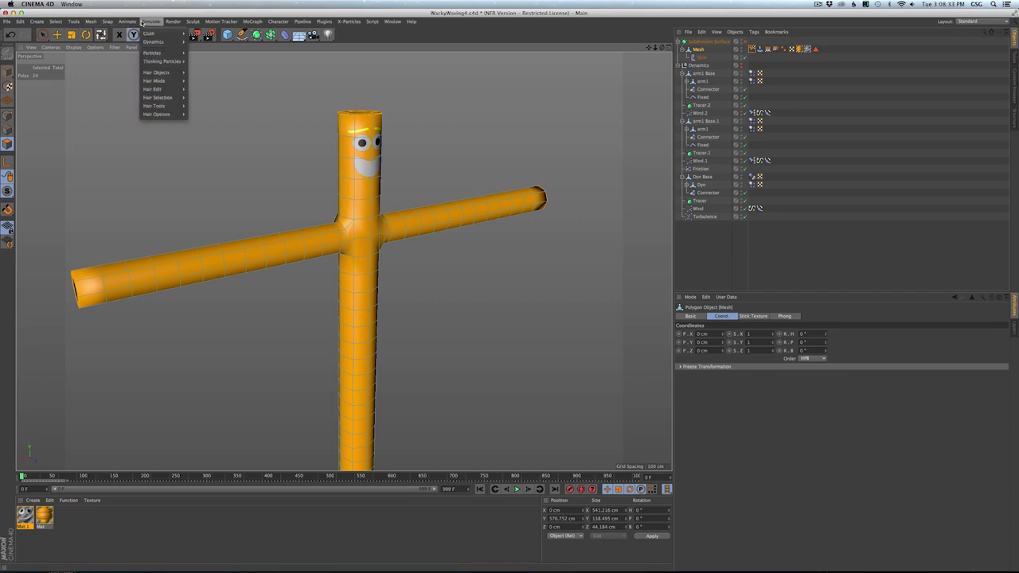
pyautogui.moveTo(167, 72)
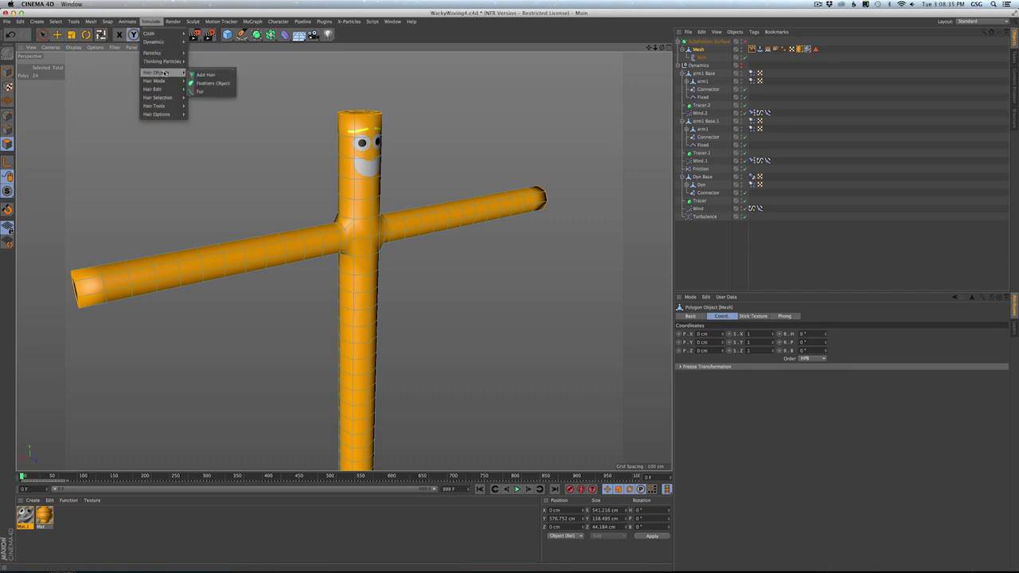
pyautogui.click(203, 74)
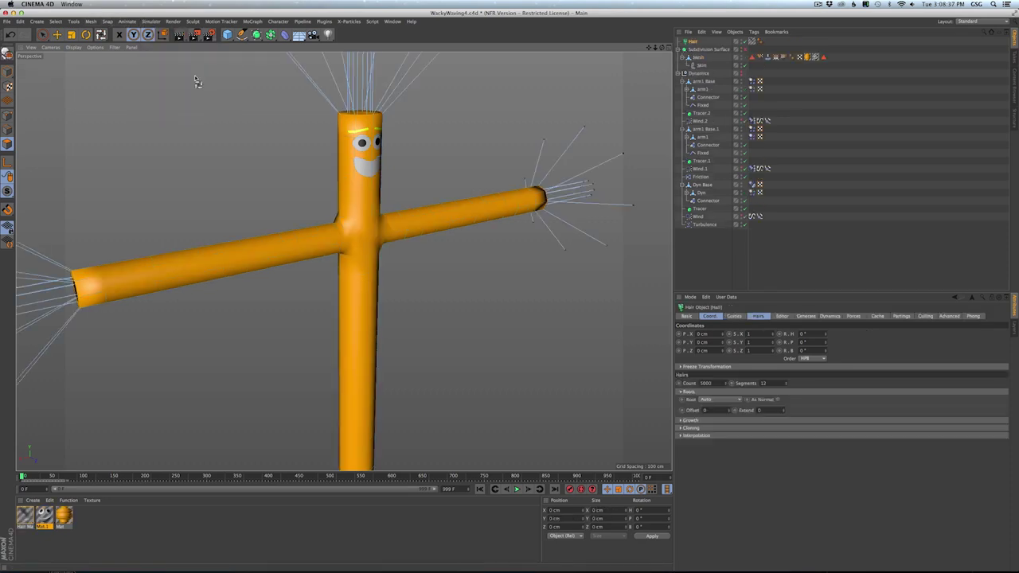
# - Set the hair guides' length to 60 cm, then shorten it to 50 cm
pyautogui.keyDown('alt'); pyautogui.moveTo(343, 181); pyautogui.dragTo(341, 174); pyautogui.keyUp('alt')
pyautogui.keyDown('alt'); pyautogui.moveTo(341, 175); pyautogui.dragTo(328, 186, button='right'); pyautogui.keyUp('alt')
pyautogui.keyDown('alt'); pyautogui.moveTo(328, 185); pyautogui.dragTo(339, 252, button='middle'); pyautogui.keyUp('alt')
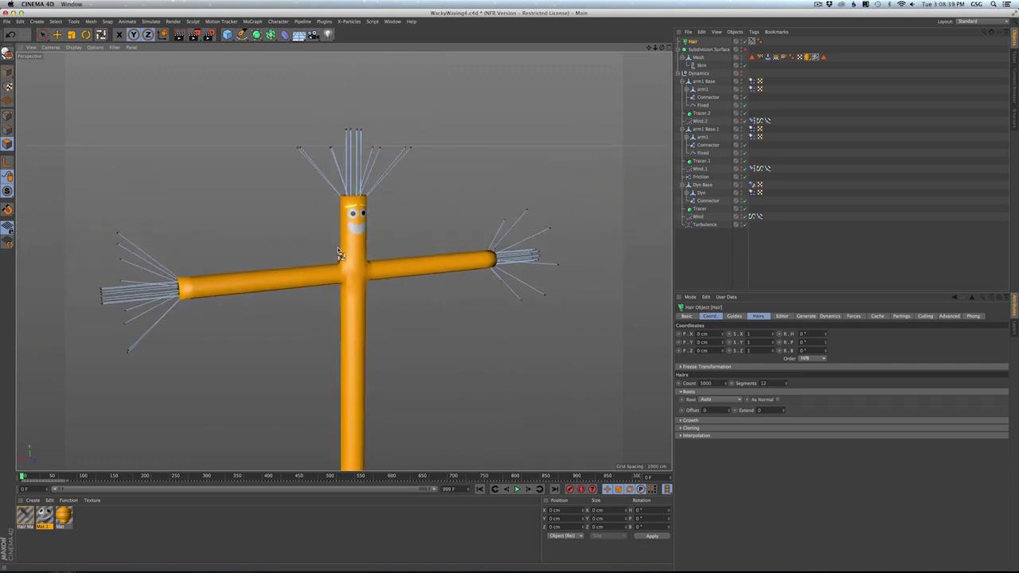
pyautogui.keyDown('alt'); pyautogui.moveTo(339, 253); pyautogui.dragTo(340, 249); pyautogui.keyUp('alt')
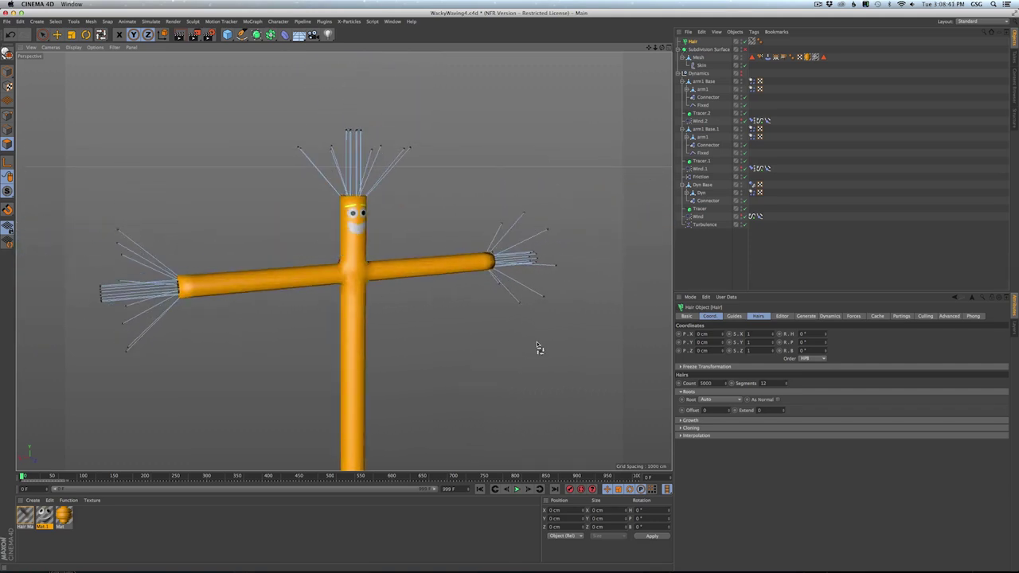
pyautogui.click(734, 316)
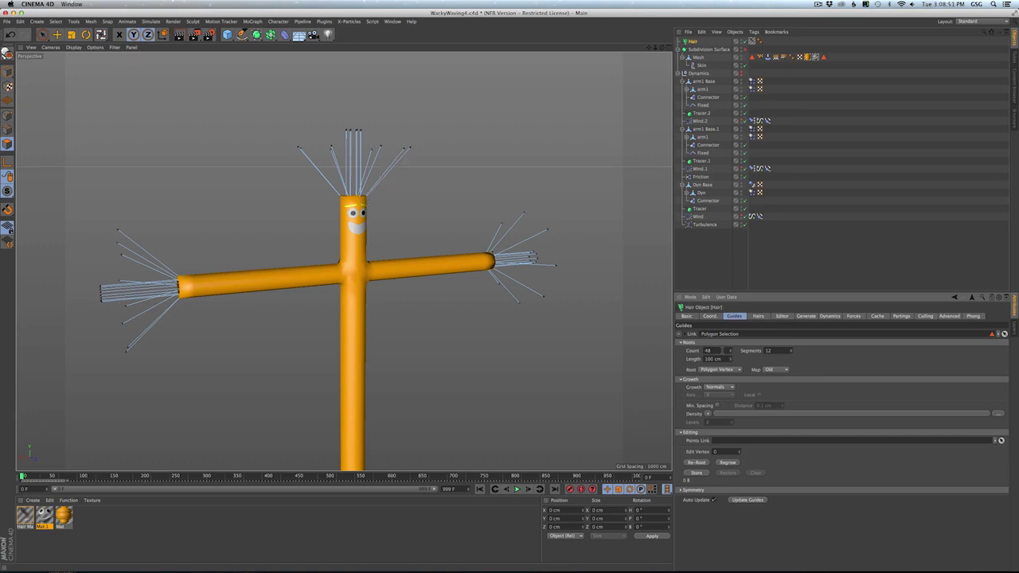
pyautogui.moveTo(725, 359); pyautogui.dragTo(675, 354)
pyautogui.write('60')
pyautogui.press('Return')
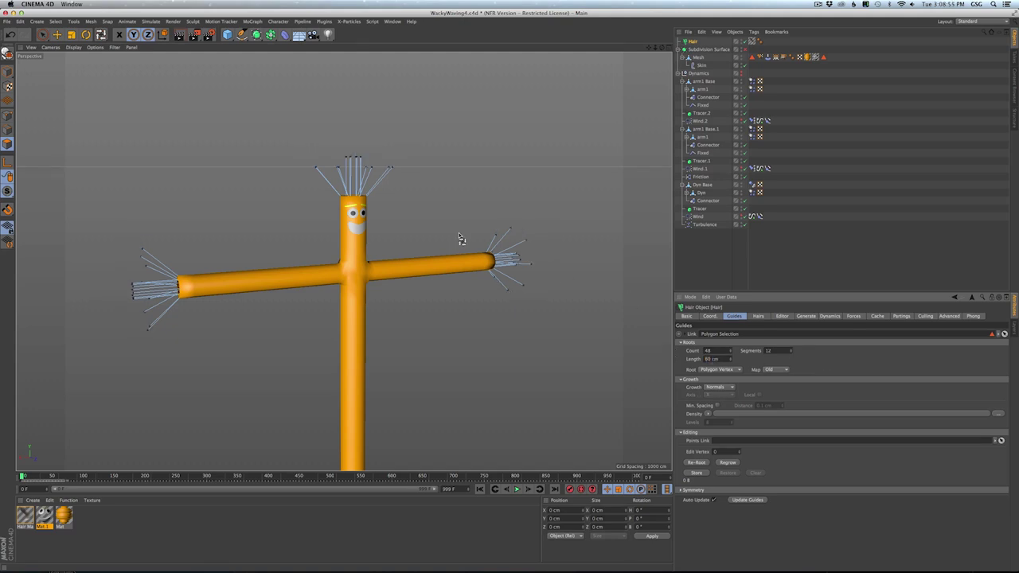
pyautogui.keyDown('alt'); pyautogui.moveTo(417, 227); pyautogui.dragTo(659, 342); pyautogui.keyUp('alt')
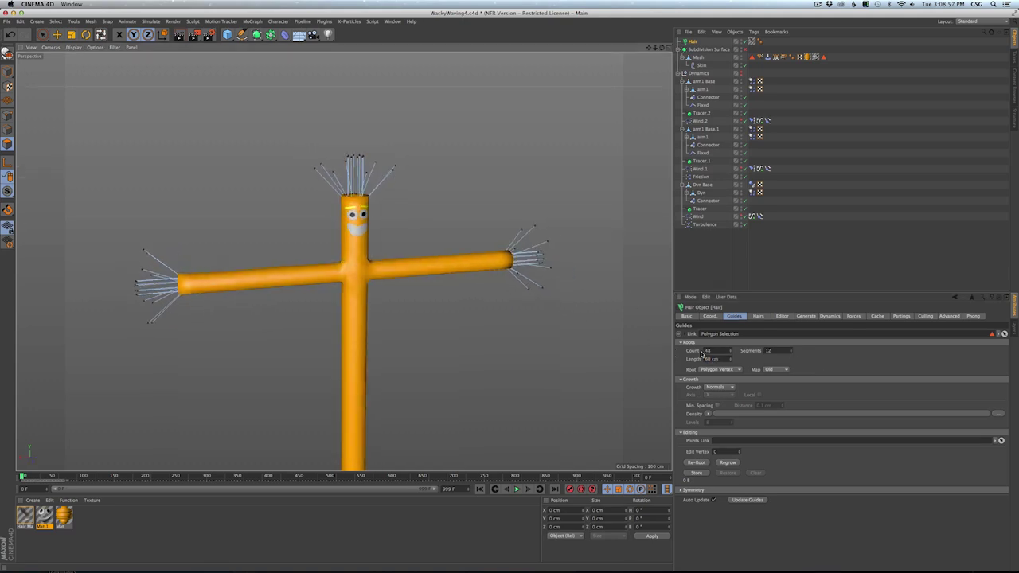
pyautogui.moveTo(723, 360); pyautogui.dragTo(690, 353)
pyautogui.write('30')
pyautogui.press('Return')
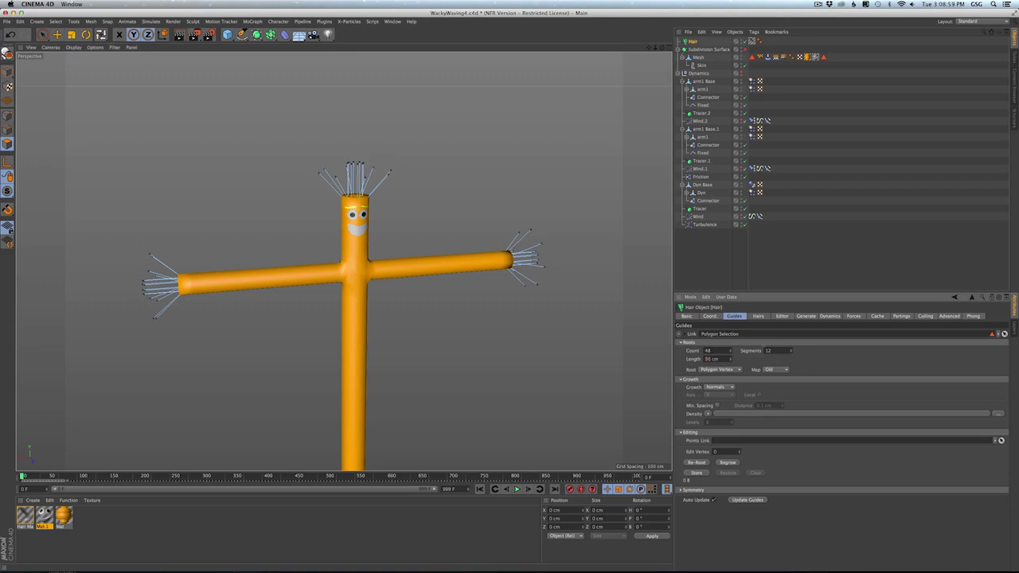
pyautogui.keyDown('alt'); pyautogui.moveTo(427, 243); pyautogui.dragTo(407, 271); pyautogui.keyUp('alt')
pyautogui.scroll(3, 382, 222)
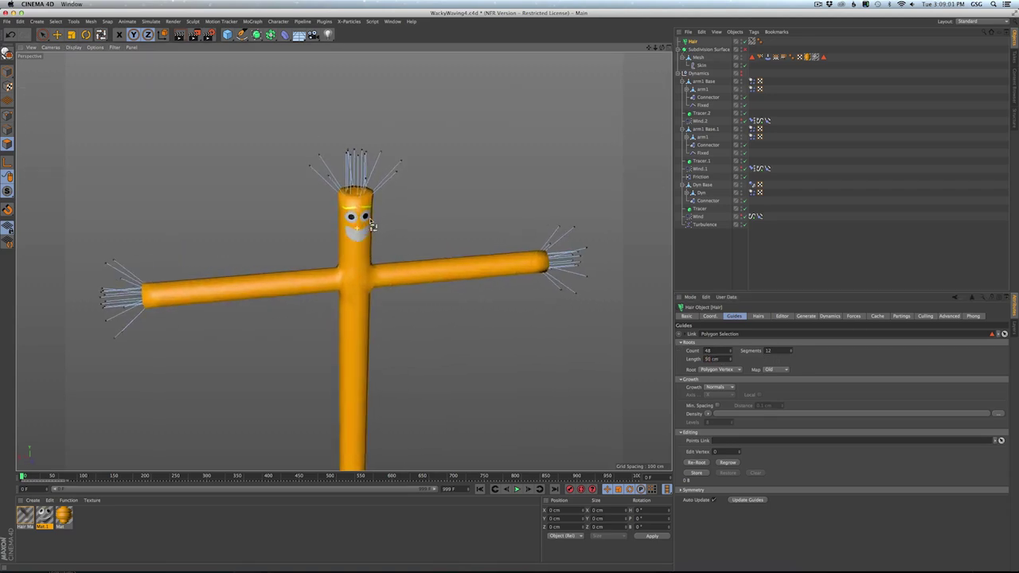
# - Root the hair guides at Polygon Center and regrow them, checking the hair with a viewport render
pyautogui.click(704, 370)
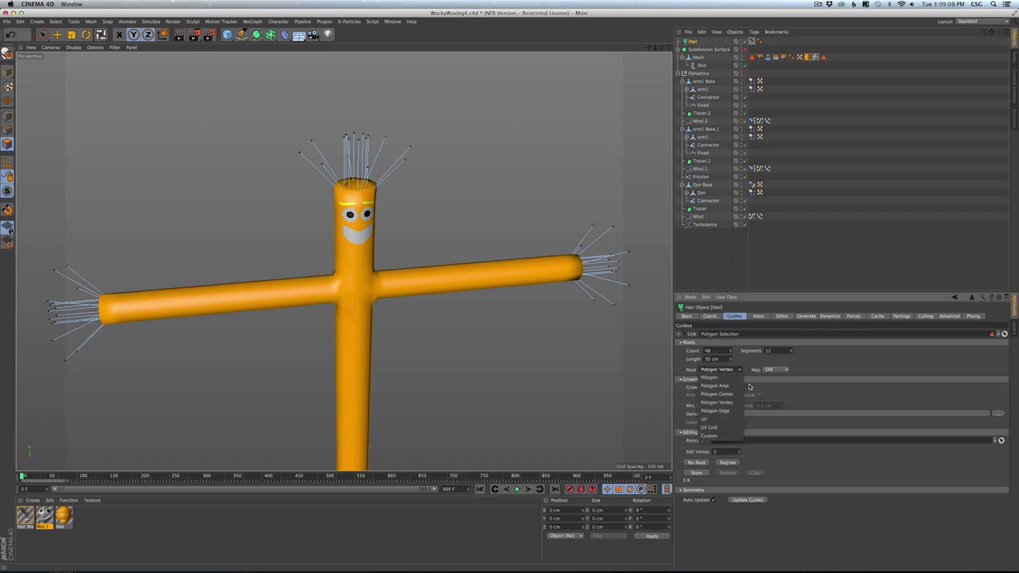
pyautogui.click(740, 393)
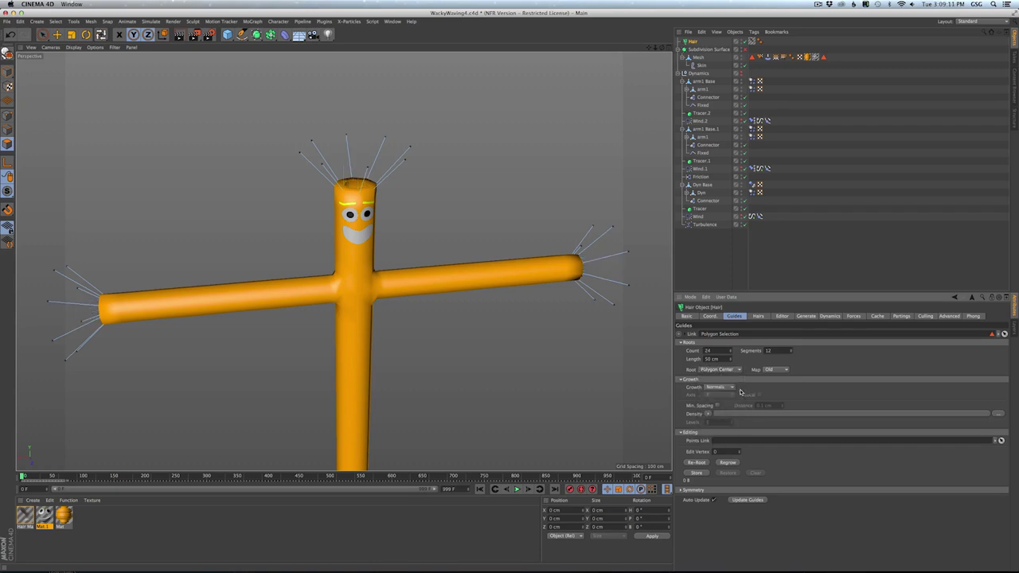
pyautogui.click(728, 462)
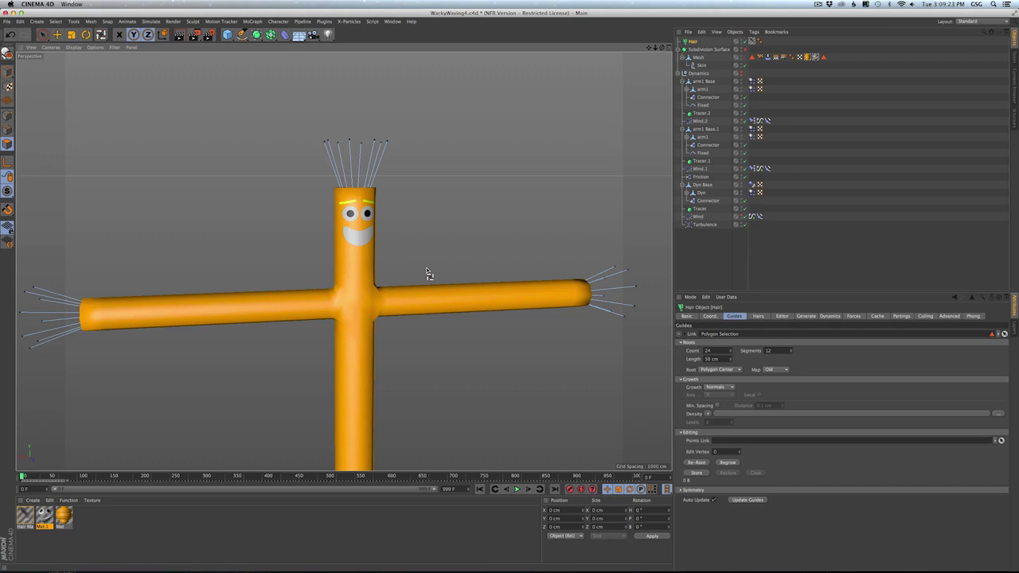
pyautogui.hotkey('ctrl', 'r')
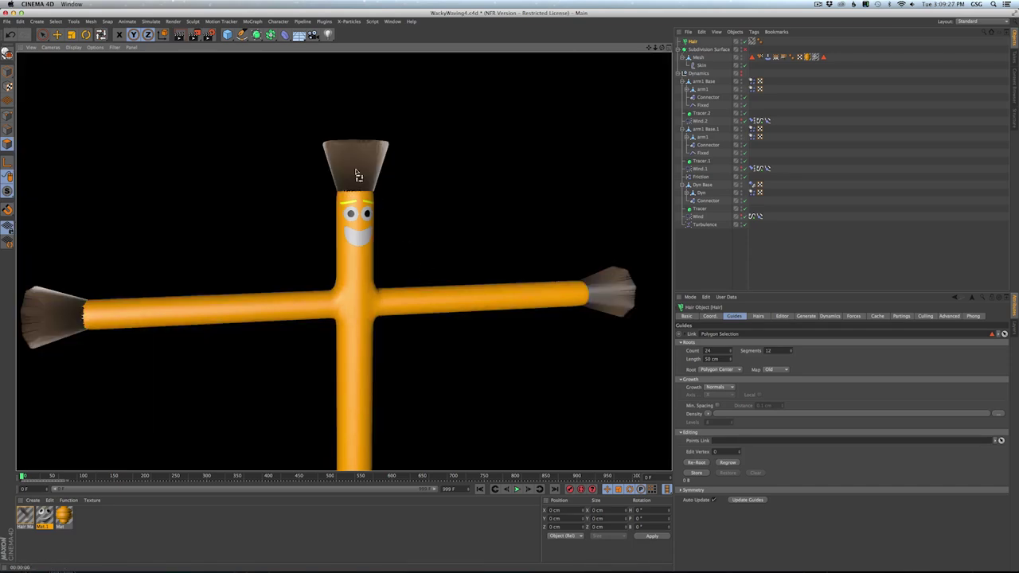
pyautogui.keyDown('alt'); pyautogui.moveTo(379, 220); pyautogui.dragTo(386, 231); pyautogui.keyUp('alt')
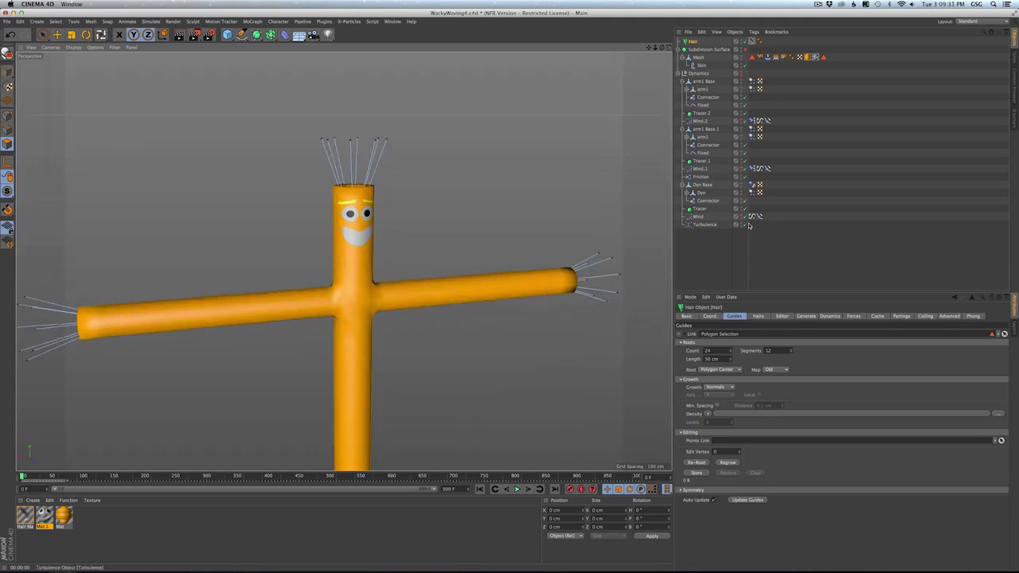
# - Set the root of the rendered hairs to As Guides and check them with a viewport render
pyautogui.click(758, 316)
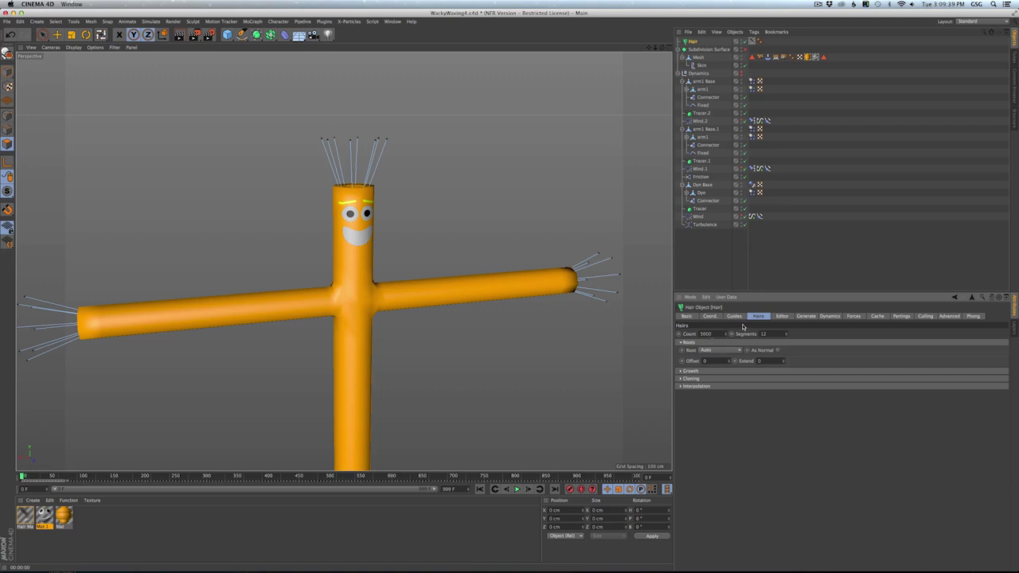
pyautogui.click(717, 351)
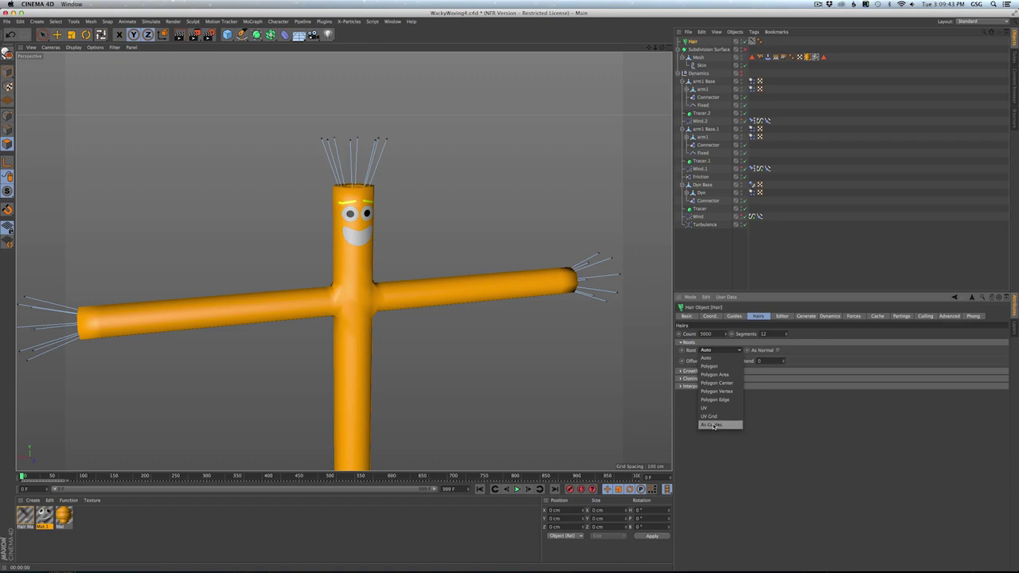
pyautogui.click(685, 362)
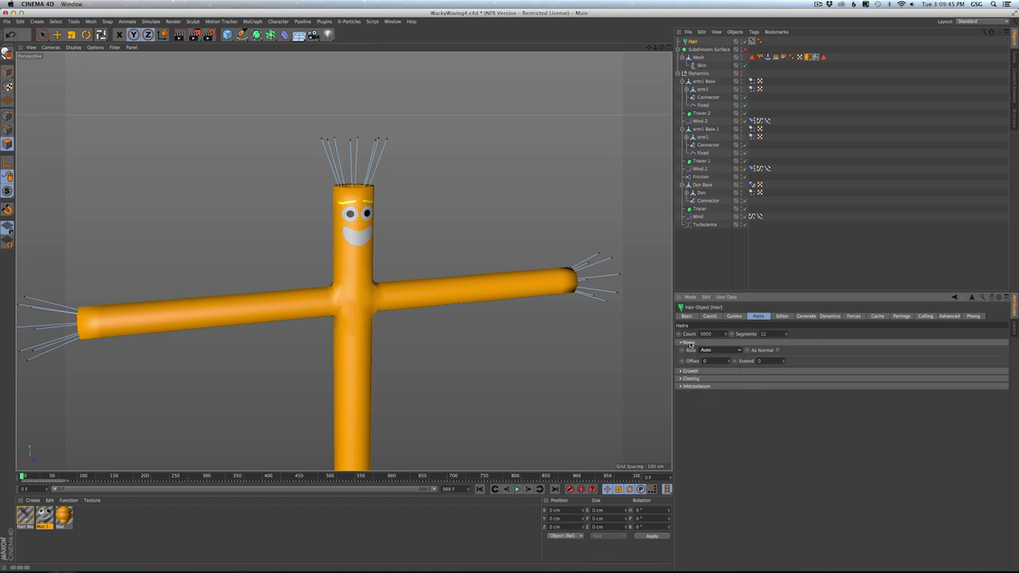
pyautogui.click(708, 351)
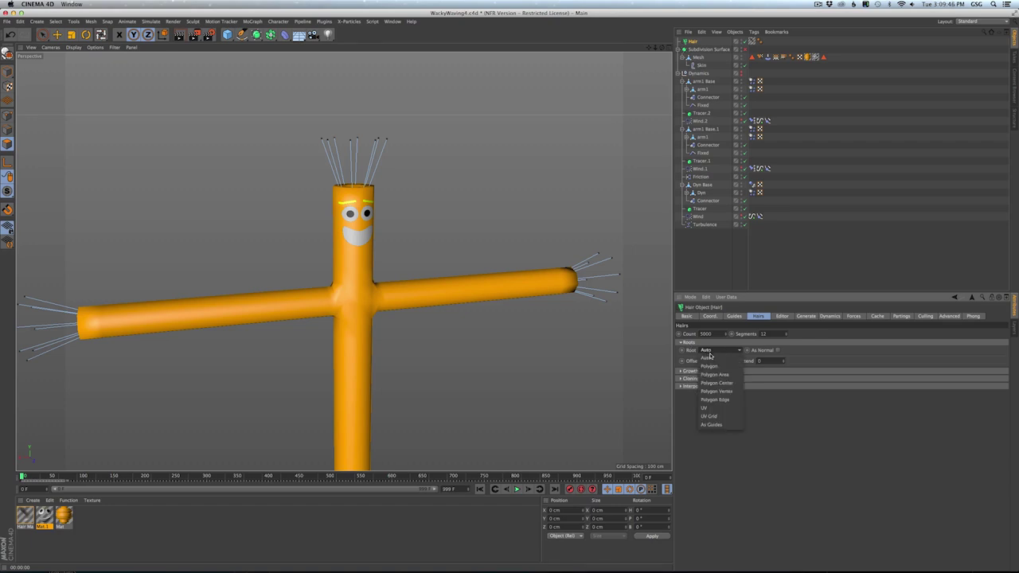
pyautogui.click(711, 425)
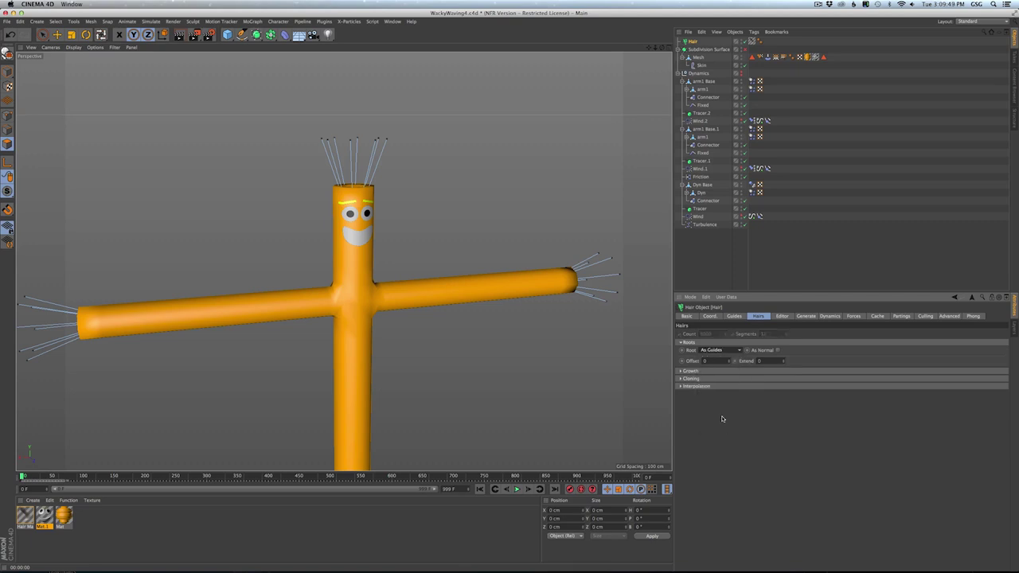
pyautogui.hotkey('ctrl', 'r')
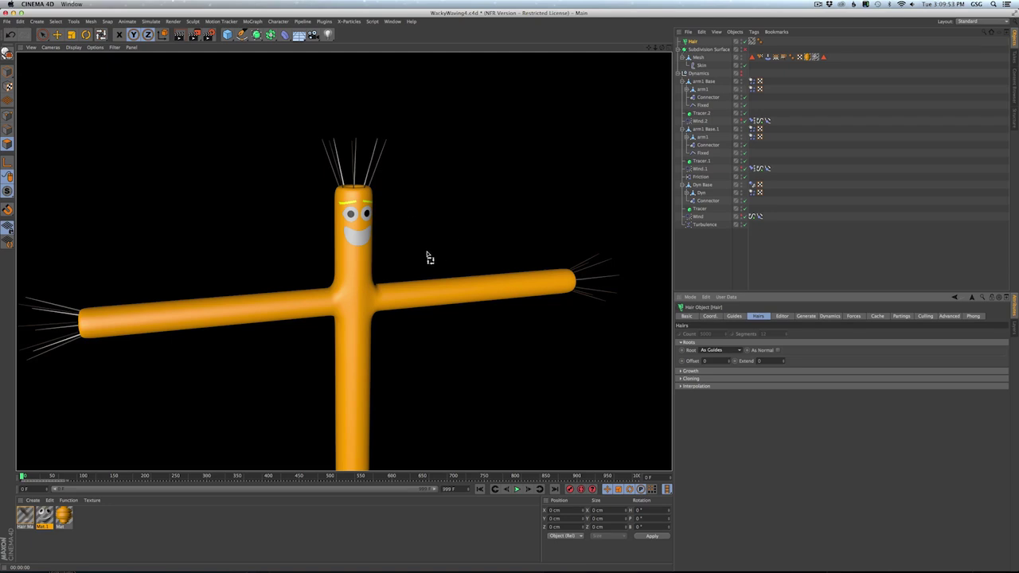
pyautogui.keyDown('alt'); pyautogui.moveTo(343, 261); pyautogui.dragTo(370, 236); pyautogui.keyUp('alt')
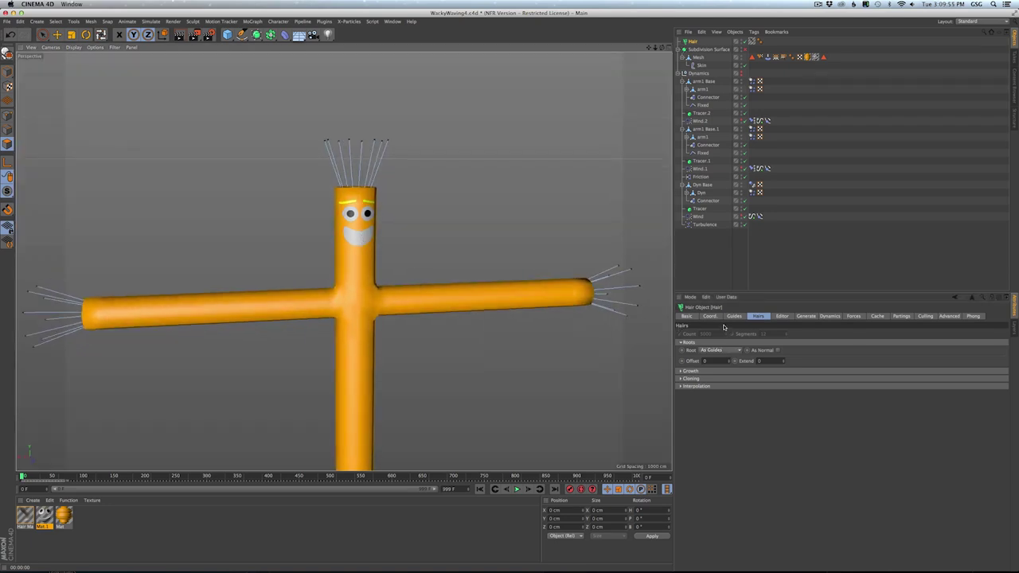
# - Turn off Render Hairs for the Hair object and generate its geometry with the Square type
pyautogui.click(806, 316)
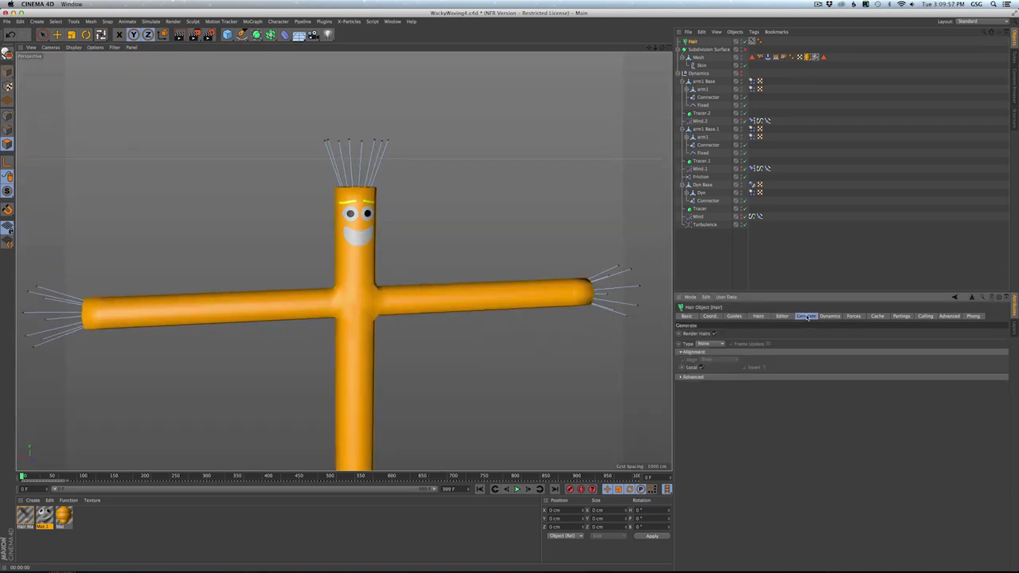
pyautogui.click(707, 344)
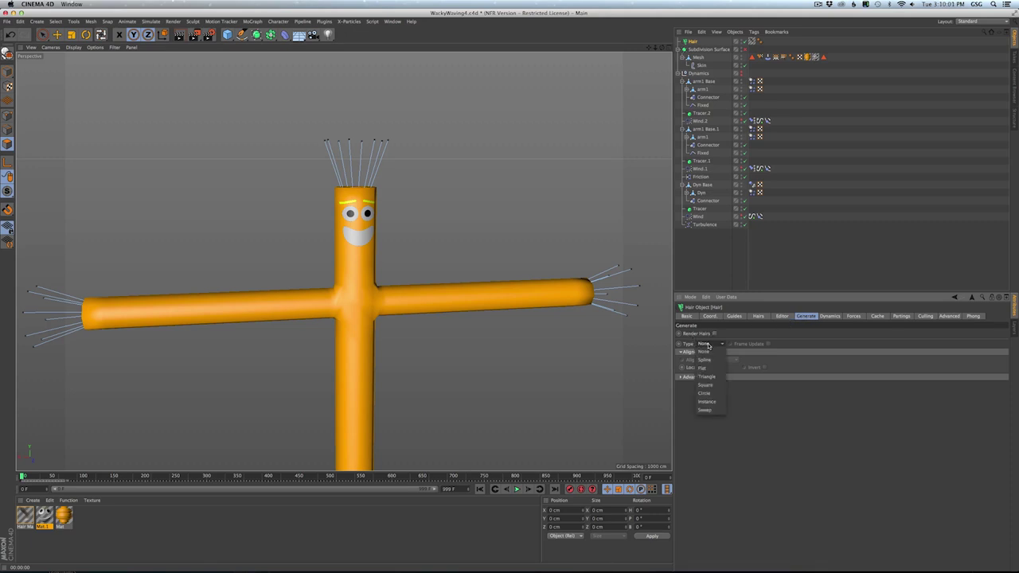
pyautogui.click(710, 386)
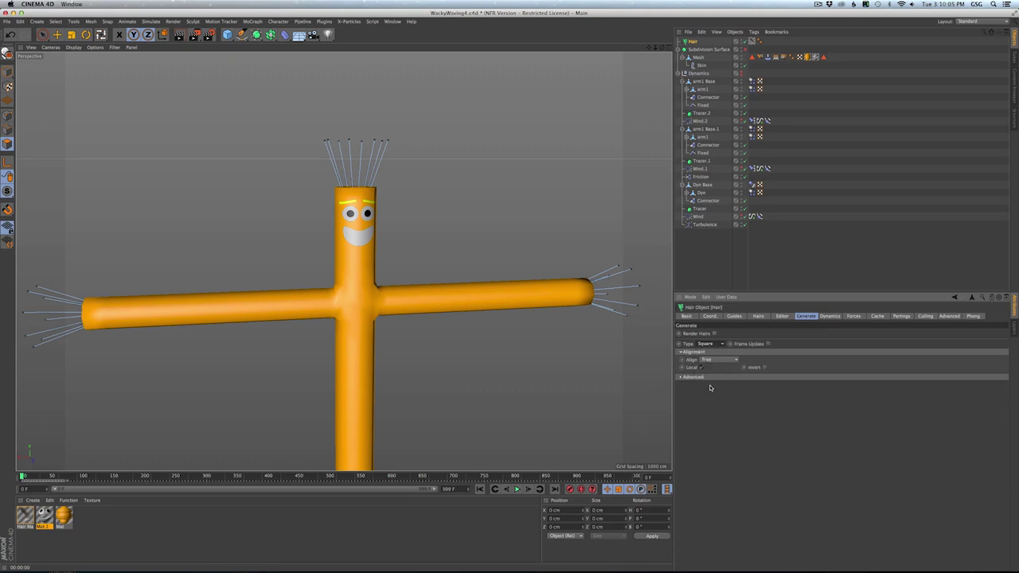
# - Set the Hair Mat material's thickness to 5 cm at the root and 5 cm at the tip
pyautogui.moveTo(369, 181)
pyautogui.keyDown('alt'); pyautogui.mouseDown(button='right')
pyautogui.moveTo(556, 174)
pyautogui.moveTo(441, 190)
pyautogui.moveTo(322, 261)
pyautogui.mouseUp(button='right'); pyautogui.keyUp('alt')
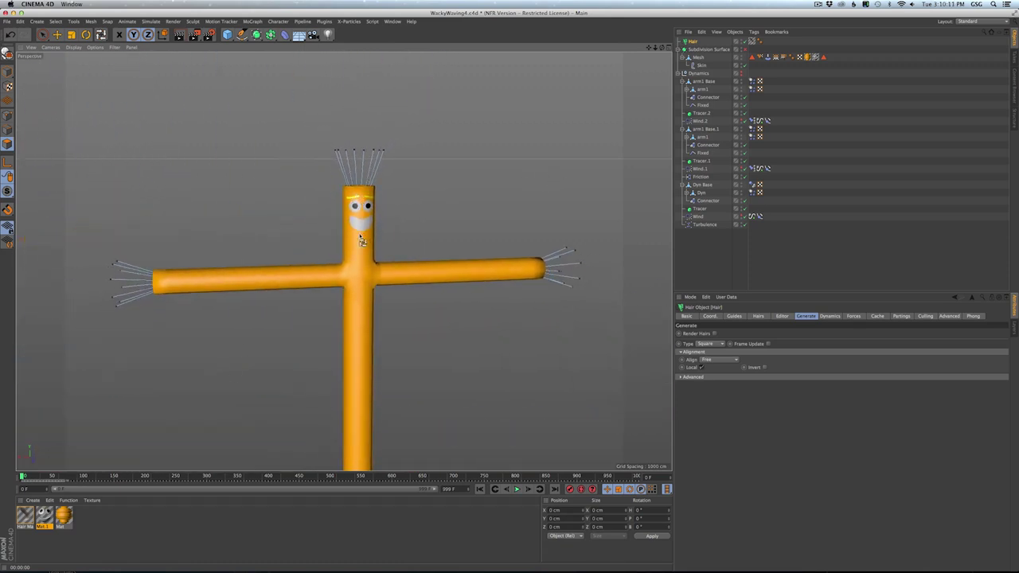
pyautogui.doubleClick(27, 517)
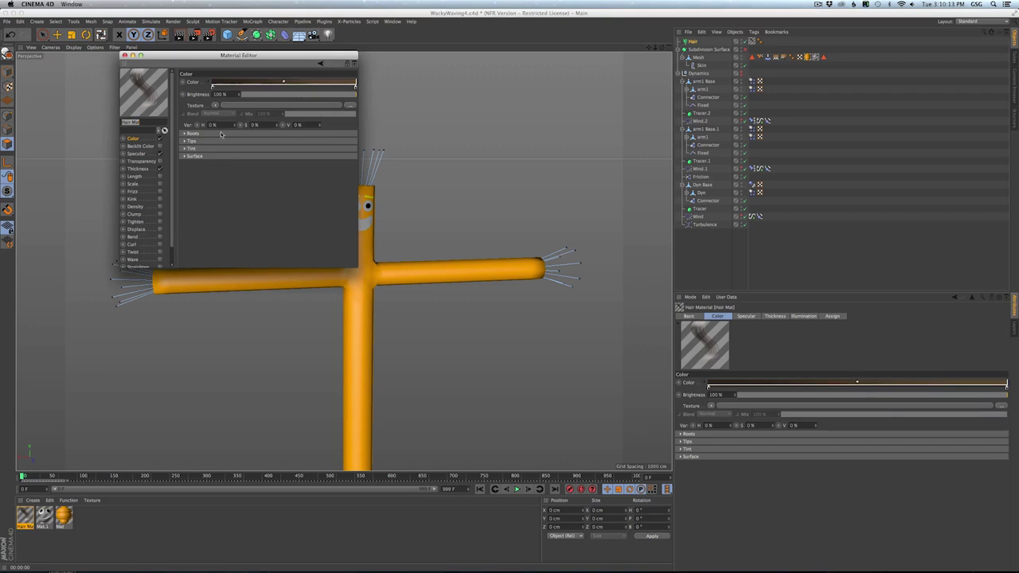
pyautogui.moveTo(224, 55); pyautogui.dragTo(640, 175)
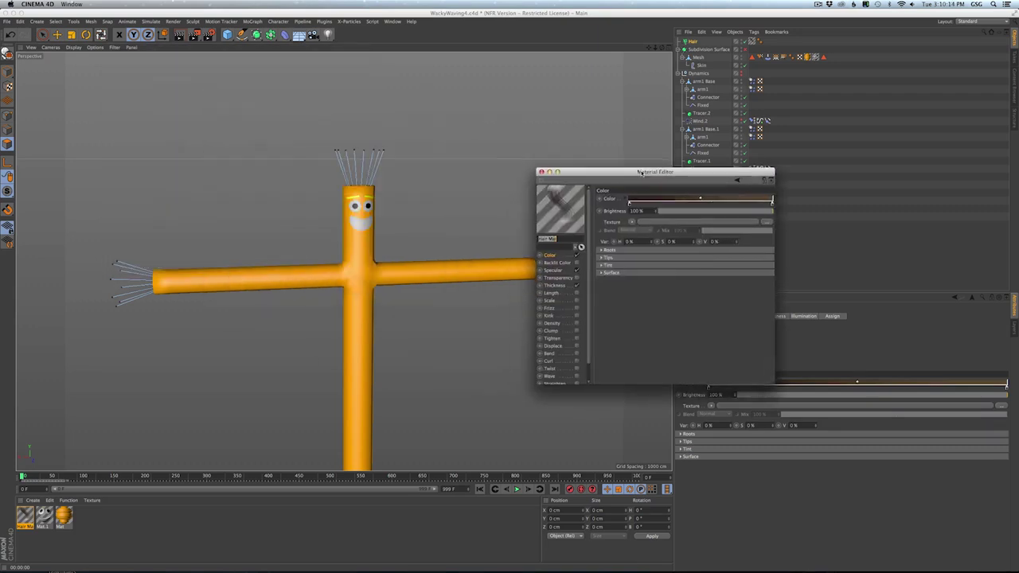
pyautogui.click(555, 287)
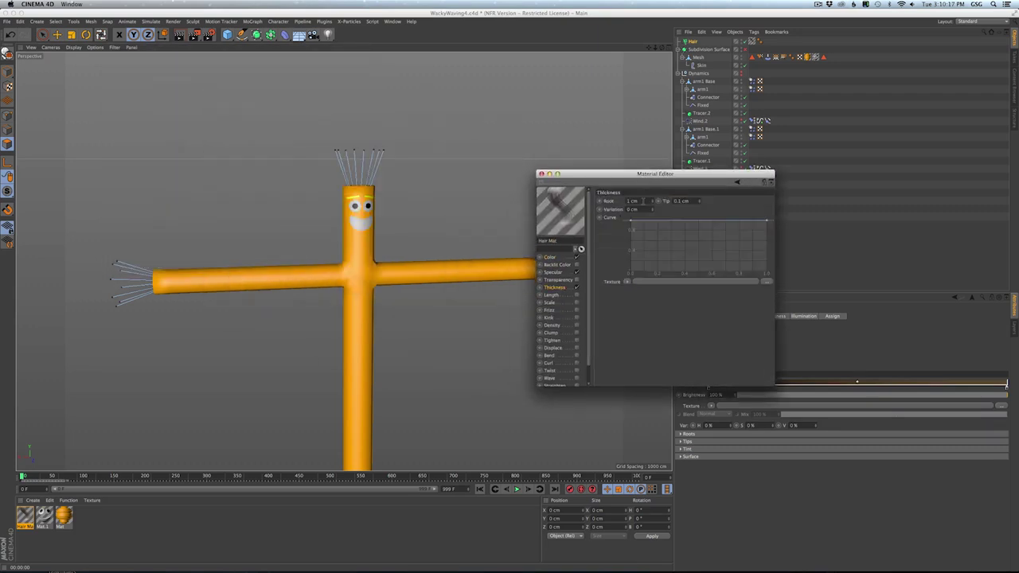
pyautogui.write('5')
pyautogui.press('Tab')
pyautogui.write('5')
pyautogui.press('Return')
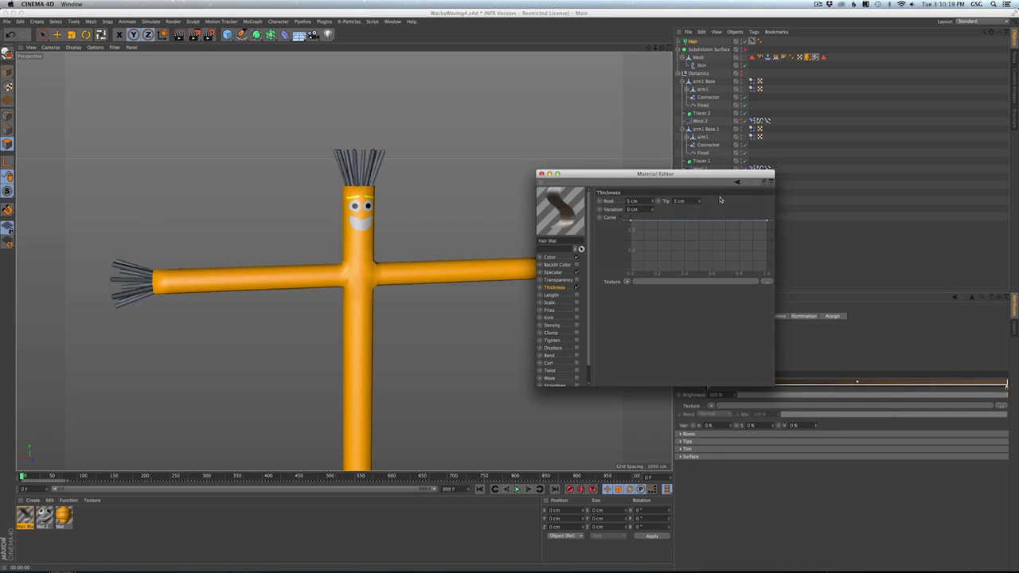
# - Inspect the generated hair on the head and change the Hair object's generate type to Flat
pyautogui.keyDown('alt'); pyautogui.moveTo(359, 180); pyautogui.dragTo(432, 143, button='right'); pyautogui.keyUp('alt')
pyautogui.keyDown('alt'); pyautogui.moveTo(432, 143); pyautogui.dragTo(375, 190); pyautogui.keyUp('alt')
pyautogui.keyDown('alt'); pyautogui.moveTo(369, 144); pyautogui.dragTo(348, 172); pyautogui.keyUp('alt')
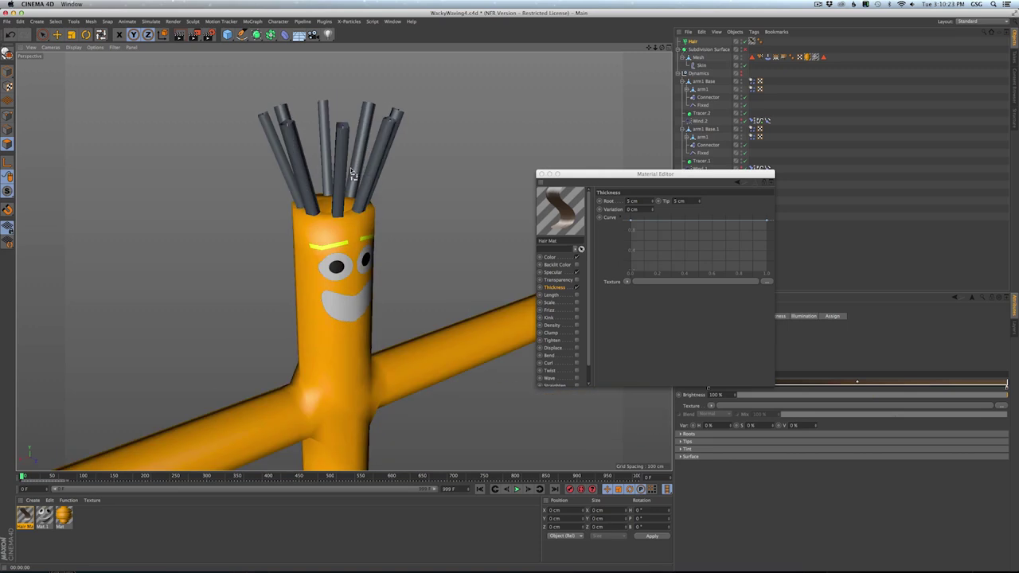
pyautogui.moveTo(576, 174); pyautogui.dragTo(401, 369)
pyautogui.keyDown('alt'); pyautogui.moveTo(354, 164); pyautogui.dragTo(358, 144); pyautogui.keyUp('alt')
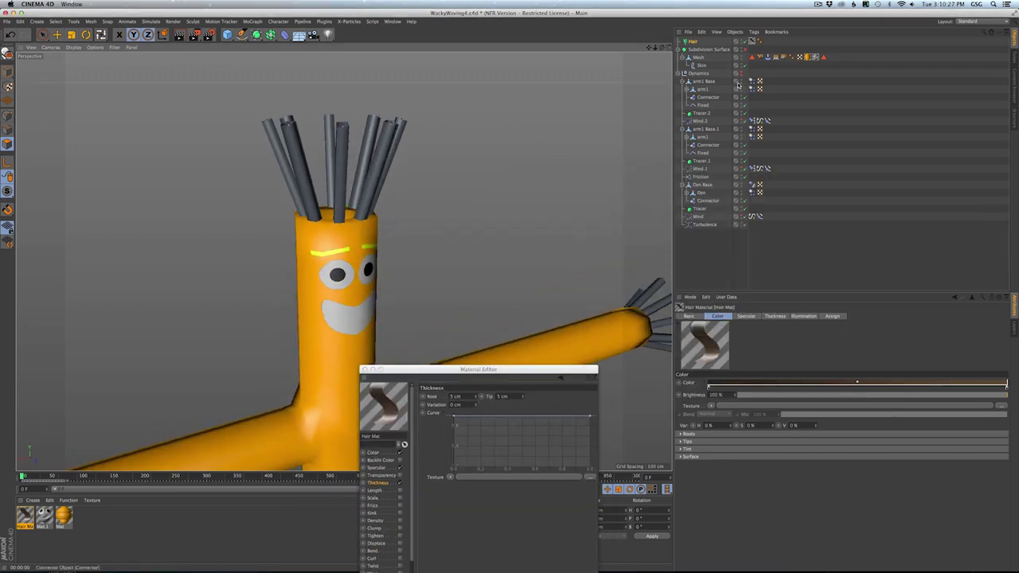
pyautogui.click(693, 43)
pyautogui.click(692, 41)
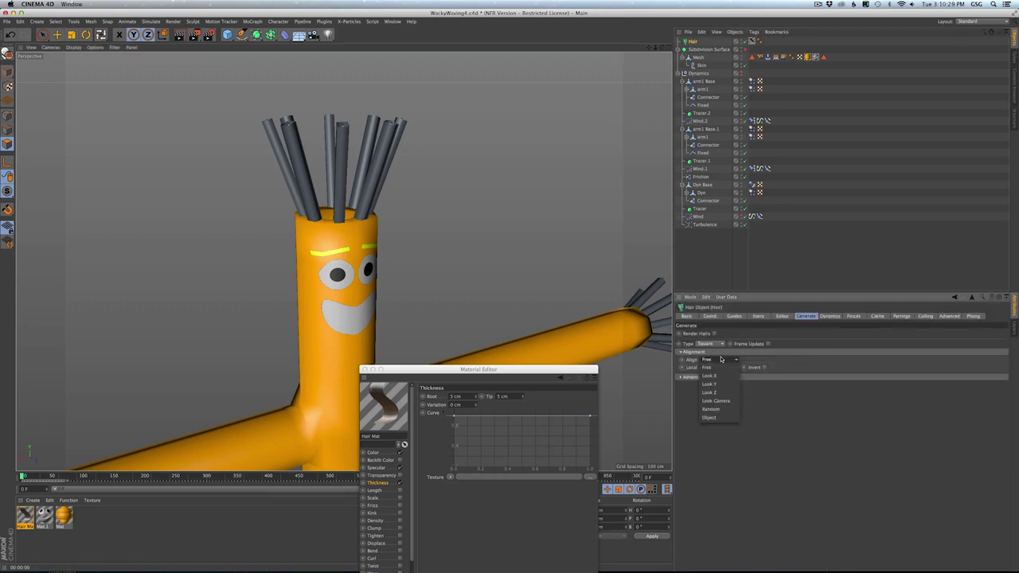
pyautogui.click(716, 344)
pyautogui.click(702, 368)
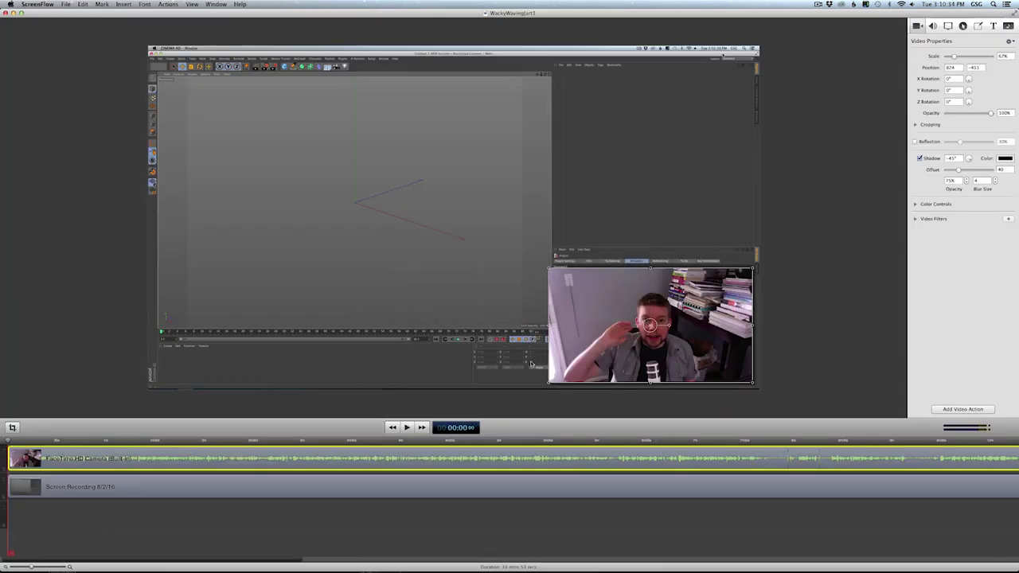
# - Switch to Chrome to examine the streamers in the red tube man reference photo, and return to Cinema 4D
pyautogui.press('super+Tab')
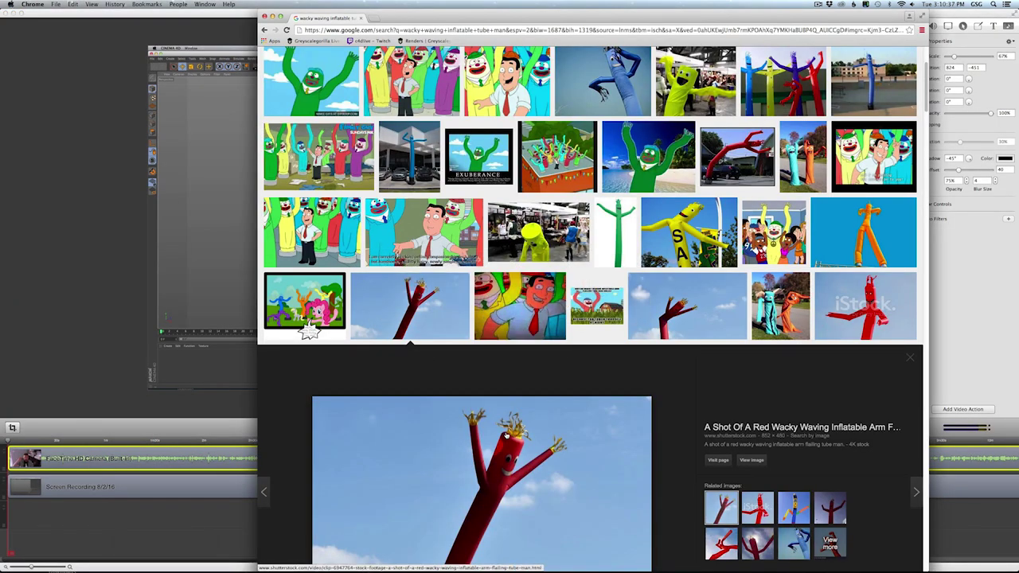
pyautogui.press('super+Tab')
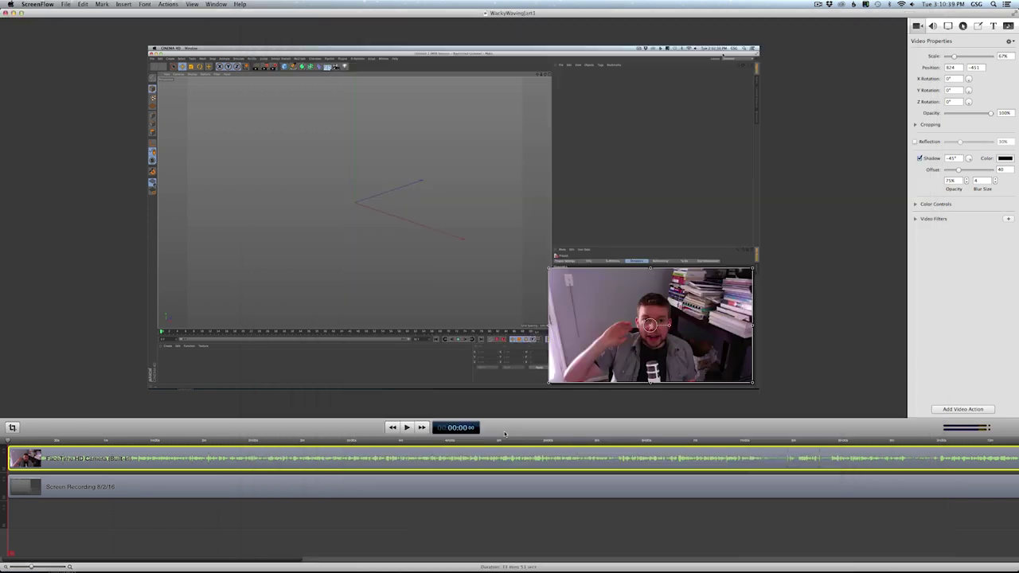
pyautogui.press('super+Tab')
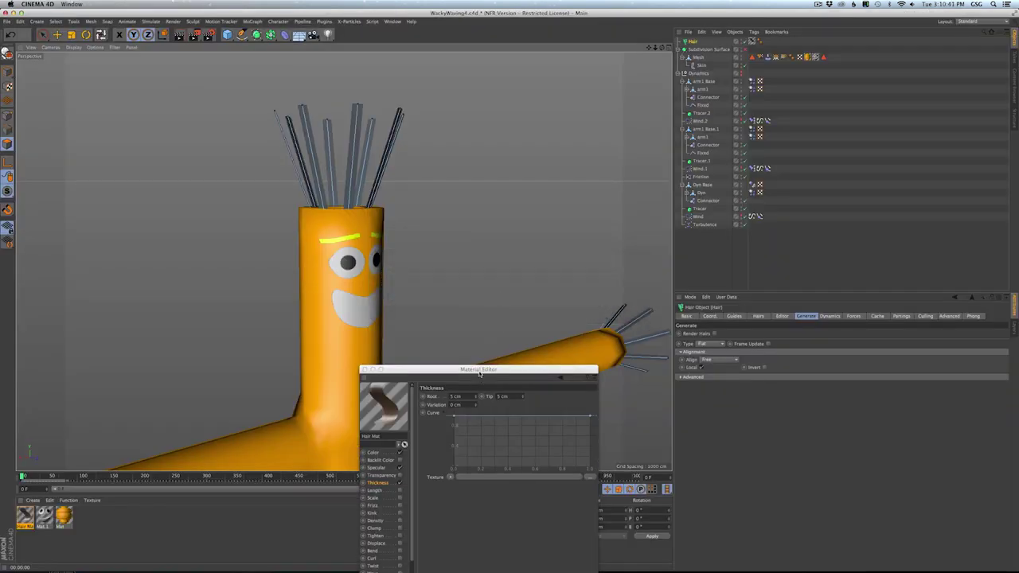
# - Set the Hair Mat's thickness to 10 cm at both the root and the tip
pyautogui.moveTo(480, 372); pyautogui.dragTo(672, 259)
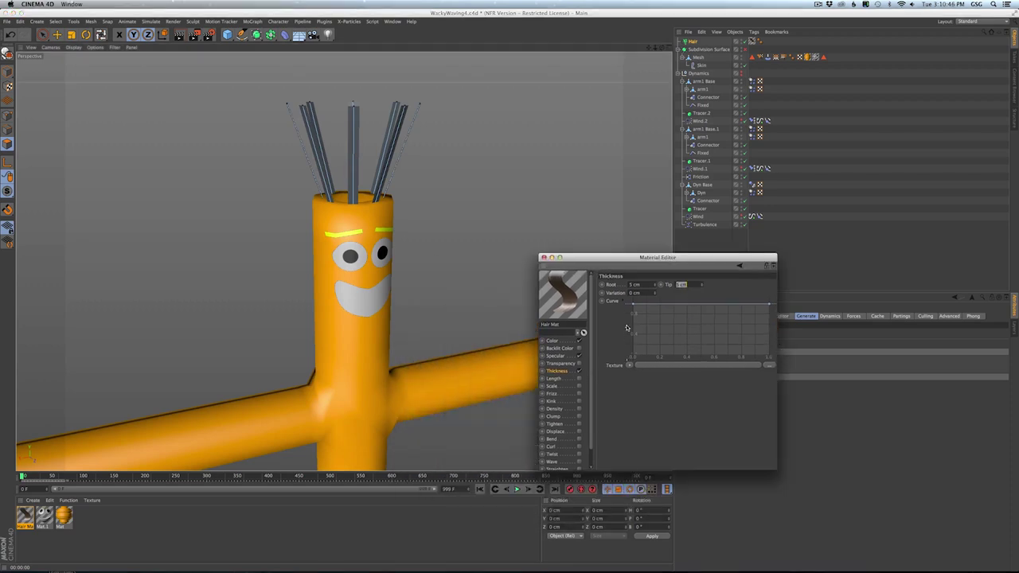
pyautogui.moveTo(647, 285); pyautogui.dragTo(608, 283)
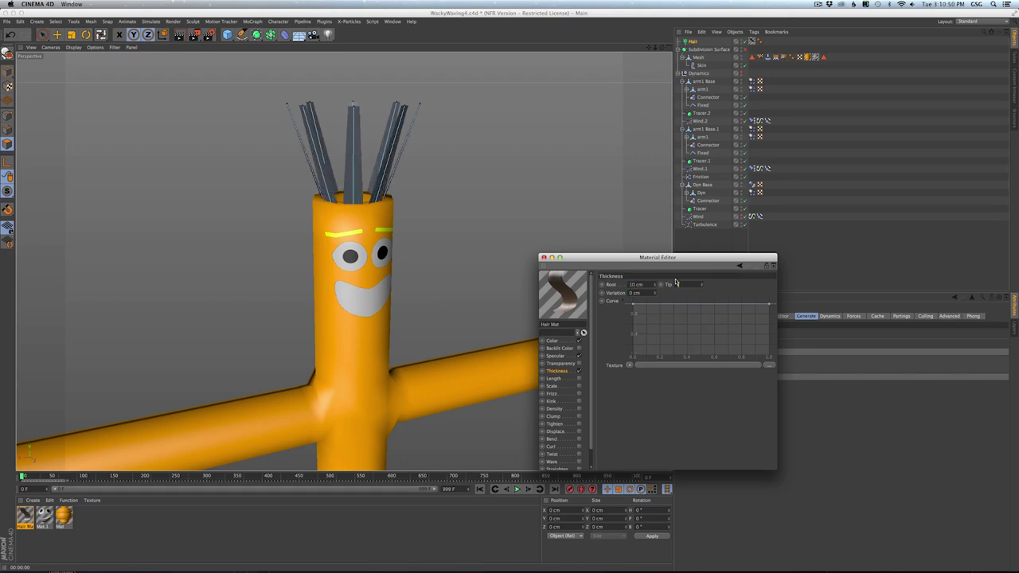
pyautogui.write('10')
pyautogui.press('Return')
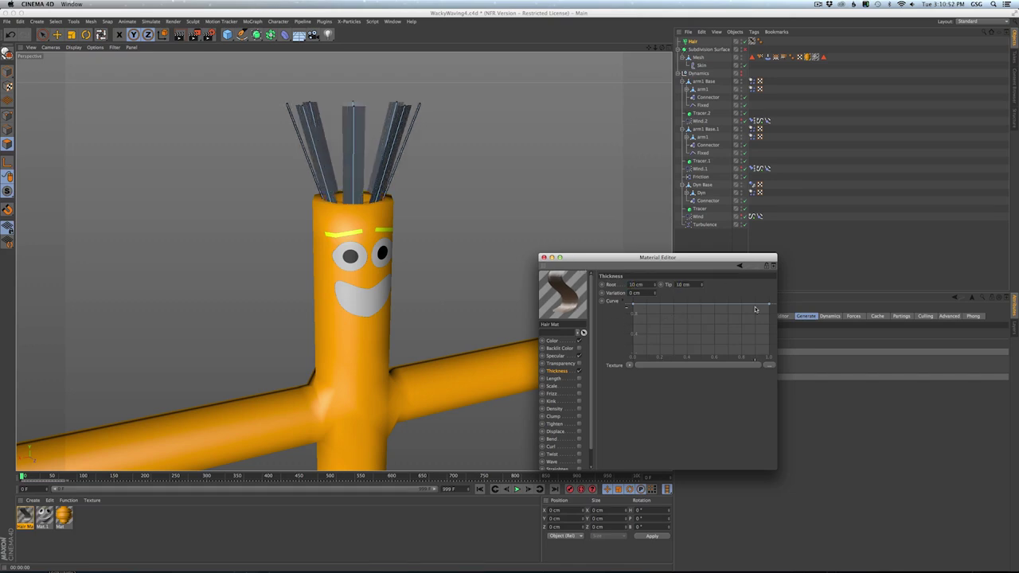
# - Taper the thickness curve to zero at the tip and add points along it to give the streamers a wavy outline
pyautogui.moveTo(769, 306); pyautogui.dragTo(775, 331)
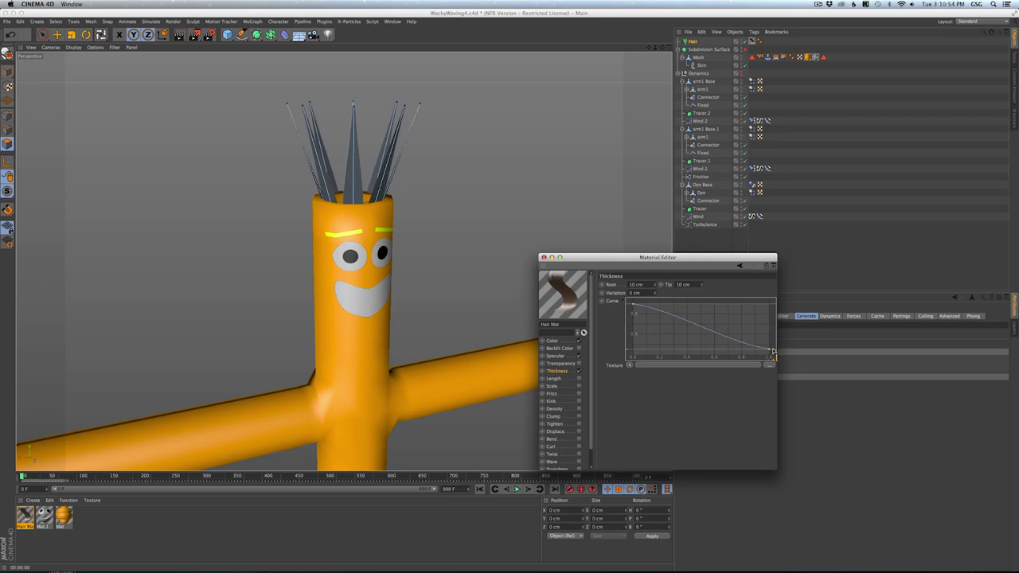
pyautogui.moveTo(770, 351); pyautogui.dragTo(772, 363)
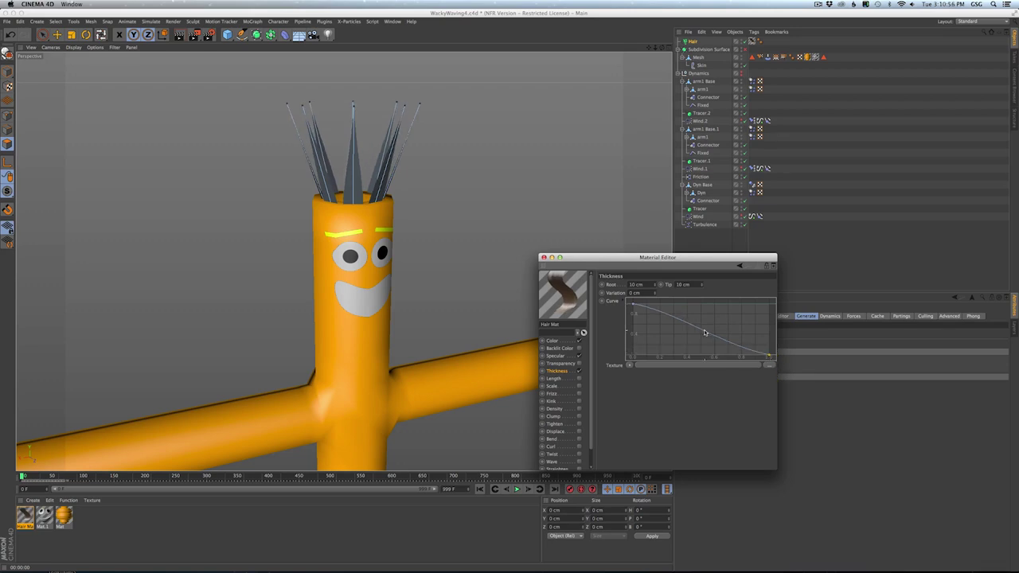
pyautogui.keyDown('ctrl'); pyautogui.moveTo(659, 313); pyautogui.dragTo(744, 333); pyautogui.keyUp('ctrl')
pyautogui.keyDown('alt'); pyautogui.moveTo(368, 269); pyautogui.dragTo(342, 260); pyautogui.keyUp('alt')
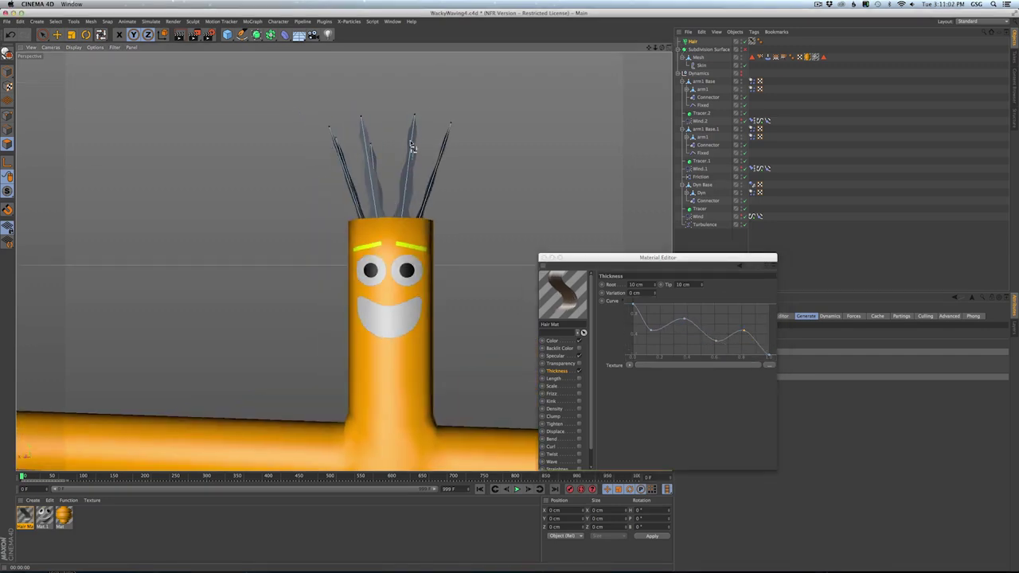
pyautogui.keyDown('alt'); pyautogui.moveTo(415, 128); pyautogui.dragTo(526, 160); pyautogui.keyUp('alt')
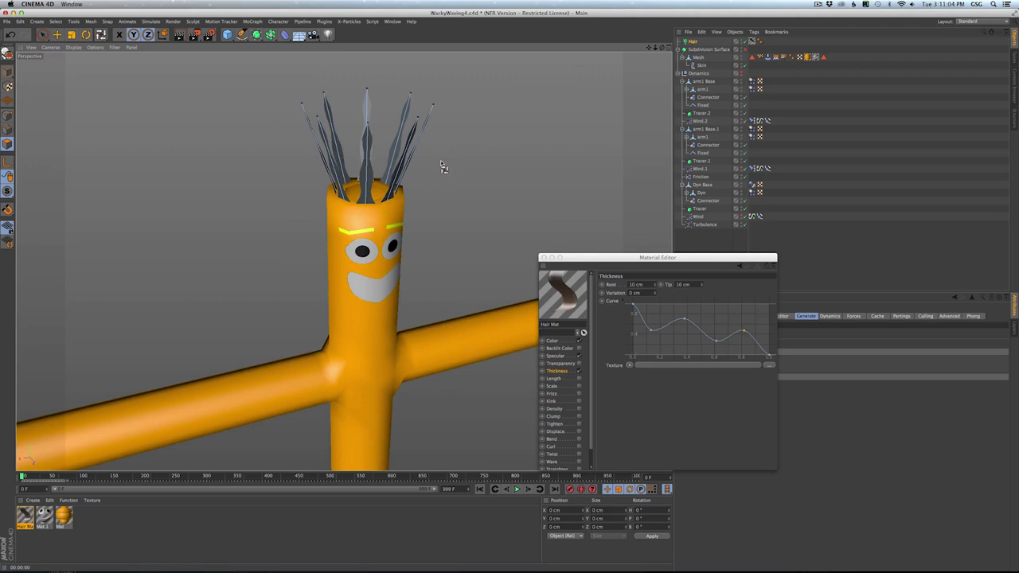
# - Display the model with shading and wireframe lines and examine the segments of the head's streamers
pyautogui.press('n')
pyautogui.press('b')
pyautogui.scroll(5, 382, 199)
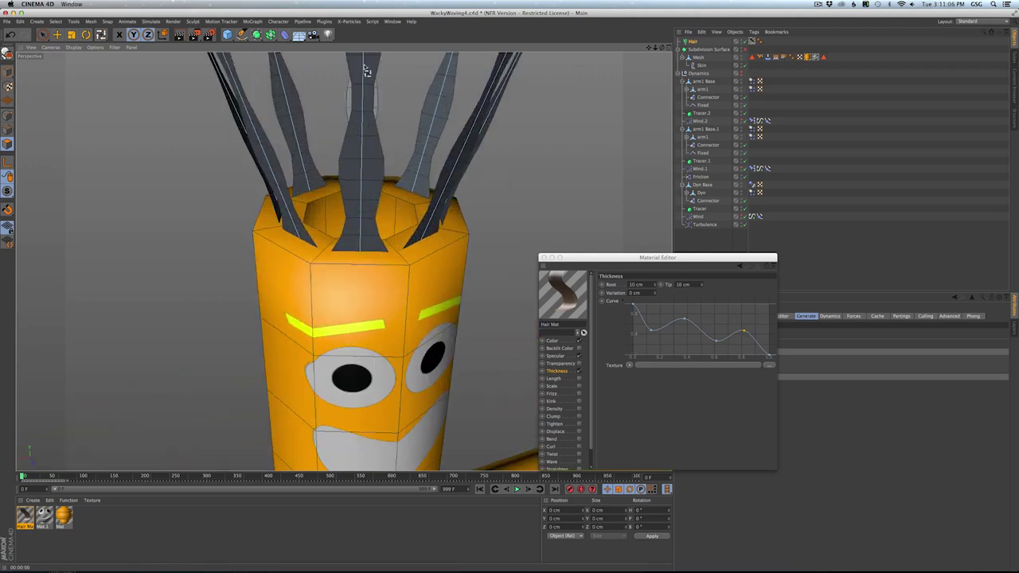
pyautogui.keyDown('alt'); pyautogui.moveTo(364, 70); pyautogui.dragTo(431, 142); pyautogui.keyUp('alt')
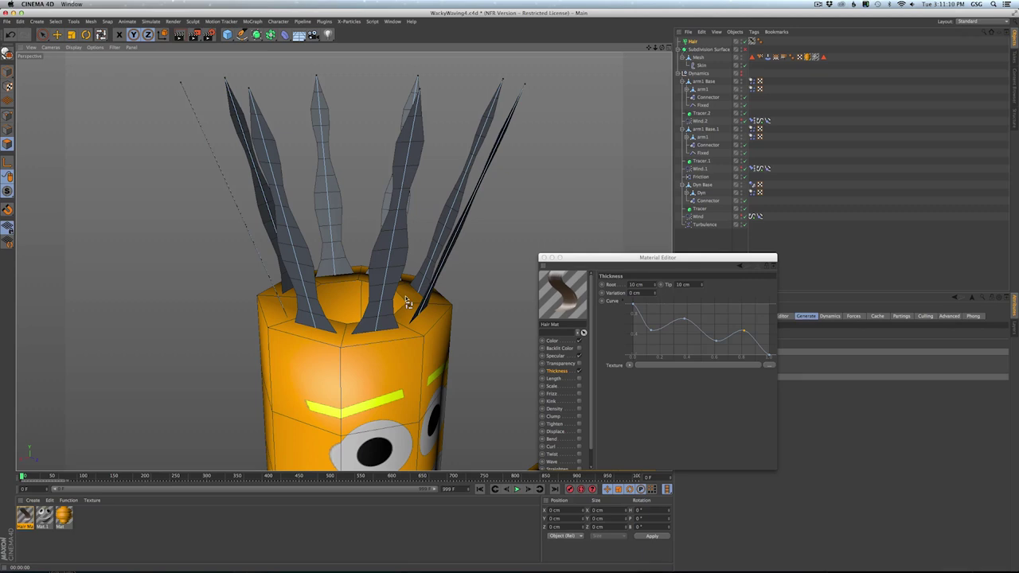
pyautogui.scroll(-5, 406, 303)
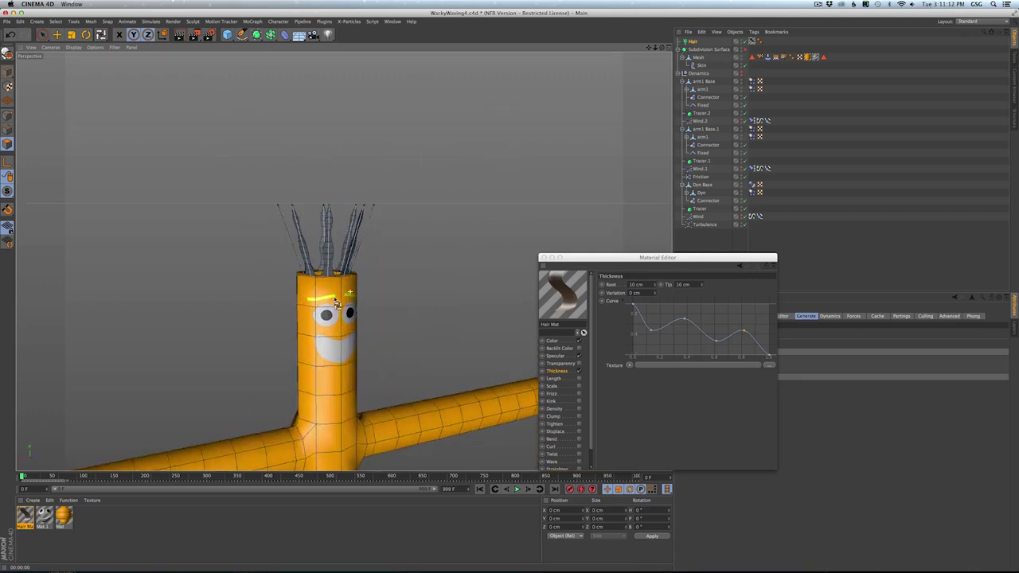
pyautogui.scroll(2, 343, 298)
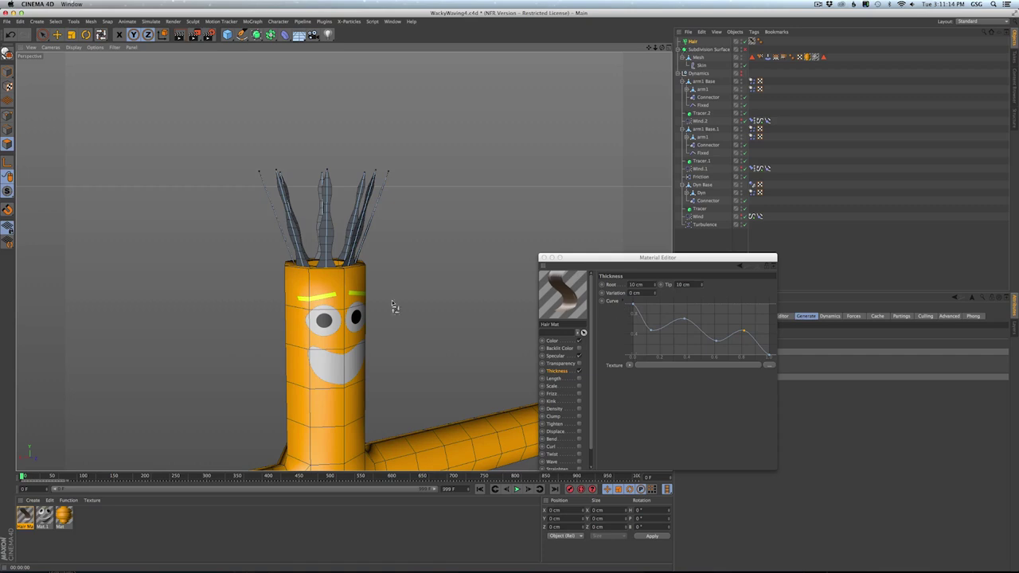
# - Turn off the Hair Mat's Color and Specular channels, close its editor and check the streamers on the head and arms
pyautogui.click(578, 356)
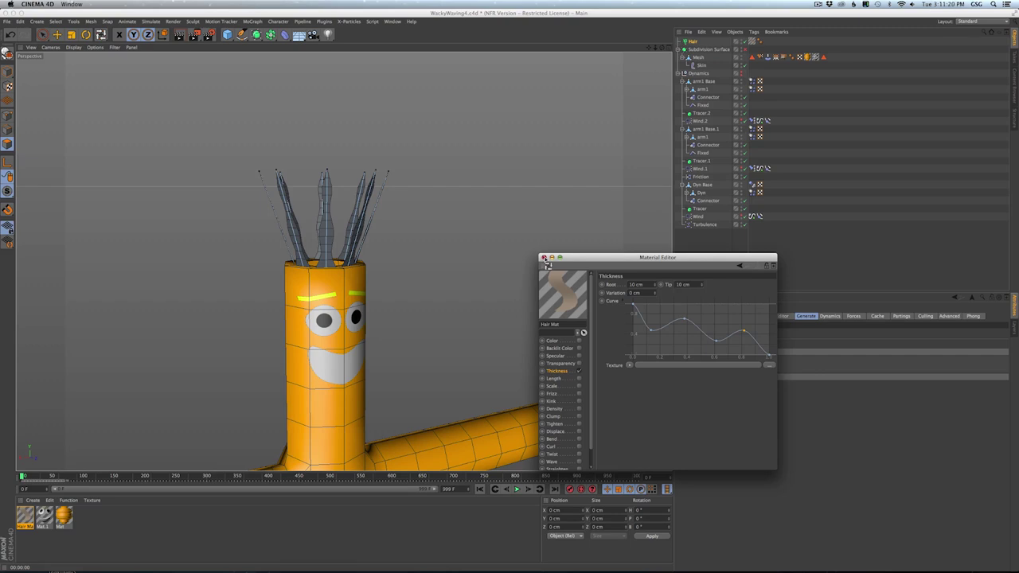
pyautogui.click(545, 258)
pyautogui.scroll(-3, 491, 291)
pyautogui.keyDown('alt'); pyautogui.moveTo(491, 292); pyautogui.dragTo(492, 192, button='middle'); pyautogui.keyUp('alt')
pyautogui.keyDown('alt'); pyautogui.moveTo(487, 202); pyautogui.dragTo(535, 222); pyautogui.keyUp('alt')
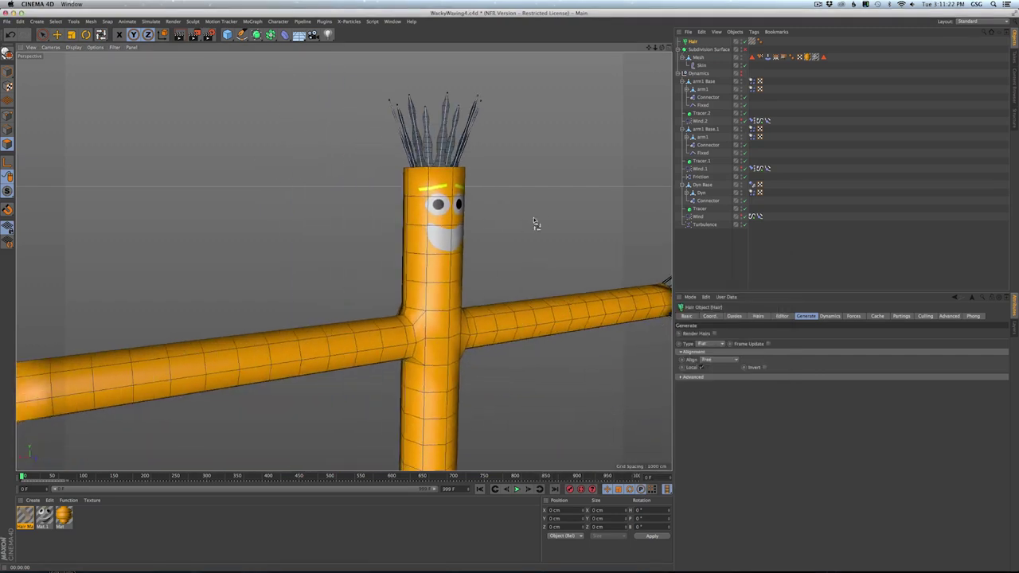
pyautogui.keyDown('alt'); pyautogui.moveTo(536, 222); pyautogui.dragTo(458, 244, button='right'); pyautogui.keyUp('alt')
pyautogui.keyDown('alt'); pyautogui.moveTo(460, 247); pyautogui.dragTo(494, 229); pyautogui.keyUp('alt')
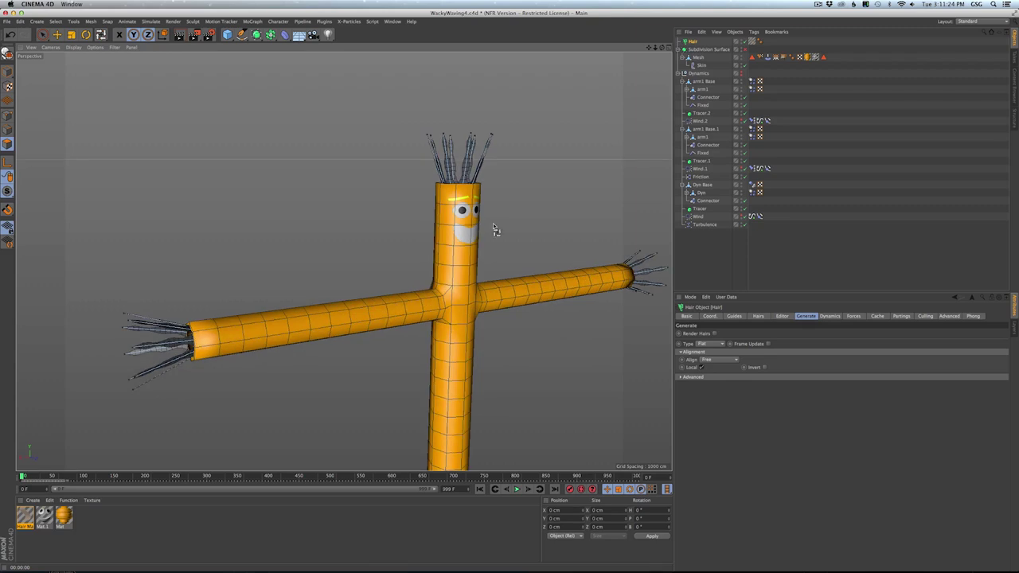
pyautogui.keyDown('alt'); pyautogui.moveTo(585, 165); pyautogui.dragTo(566, 167); pyautogui.keyUp('alt')
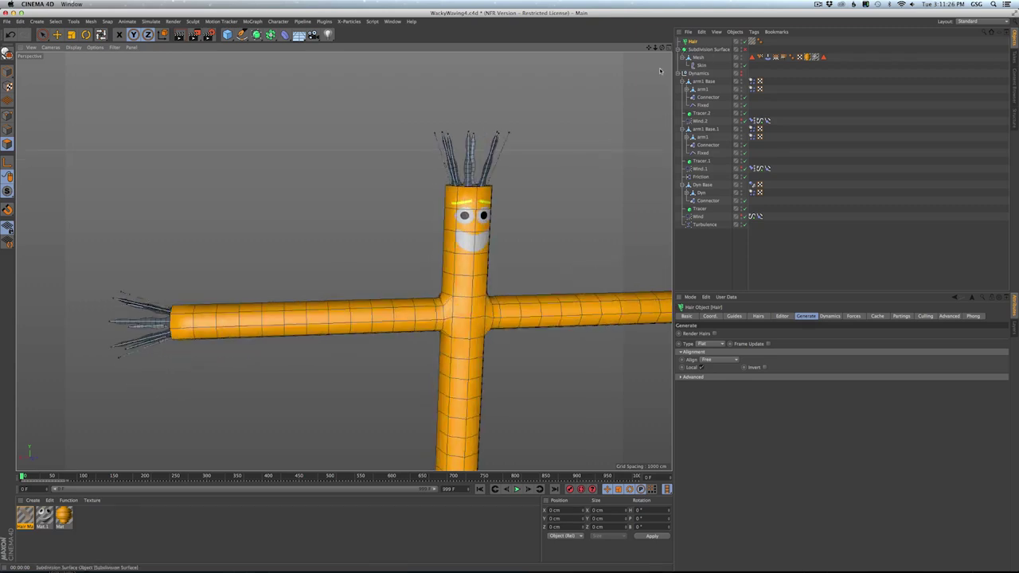
pyautogui.keyDown('alt'); pyautogui.moveTo(660, 71); pyautogui.dragTo(541, 148); pyautogui.keyUp('alt')
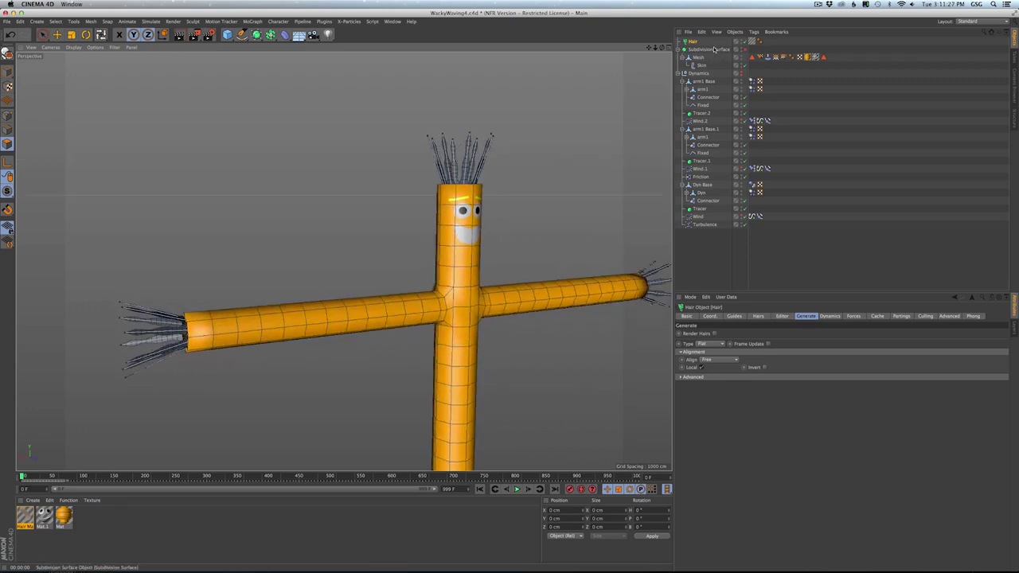
# - Add a Subdivision Surface with editor and renderer subdivision set to 1, and nest the Hair object under it
pyautogui.click(256, 34)
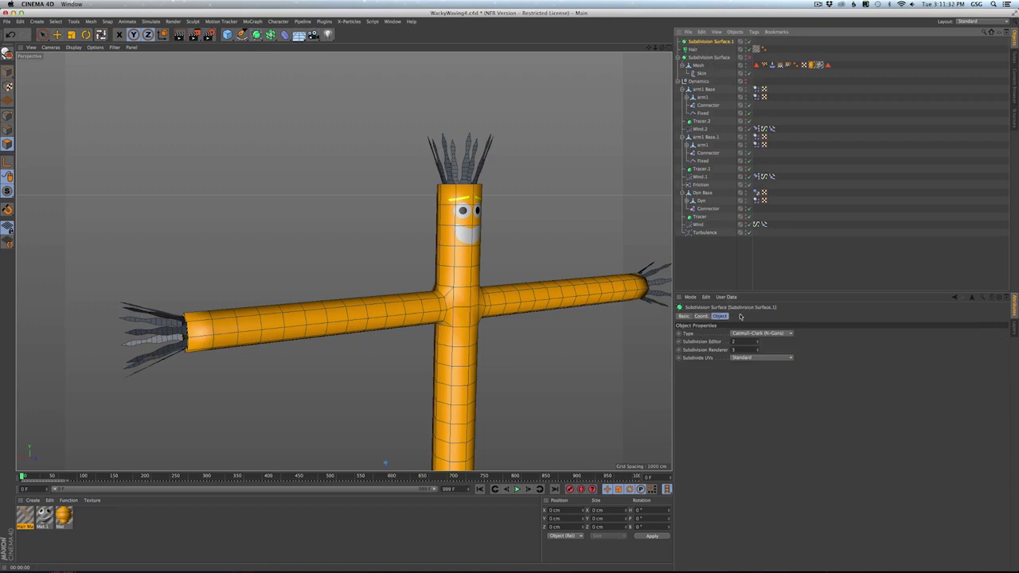
pyautogui.click(743, 341)
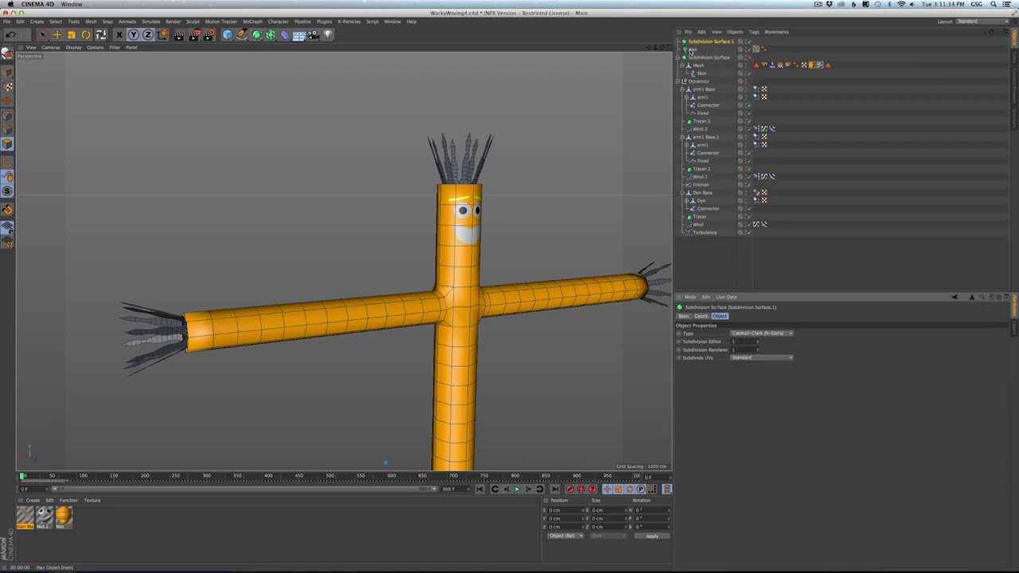
pyautogui.moveTo(692, 49); pyautogui.dragTo(701, 43)
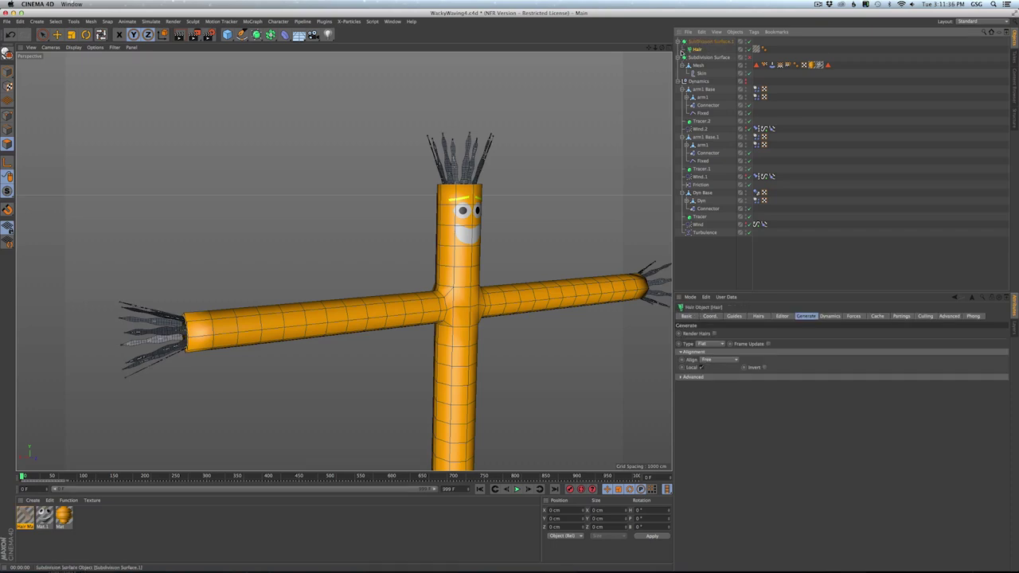
# - Compare viewport renders of the head's streamers with the new Subdivision Surface disabled and enabled
pyautogui.press('o')
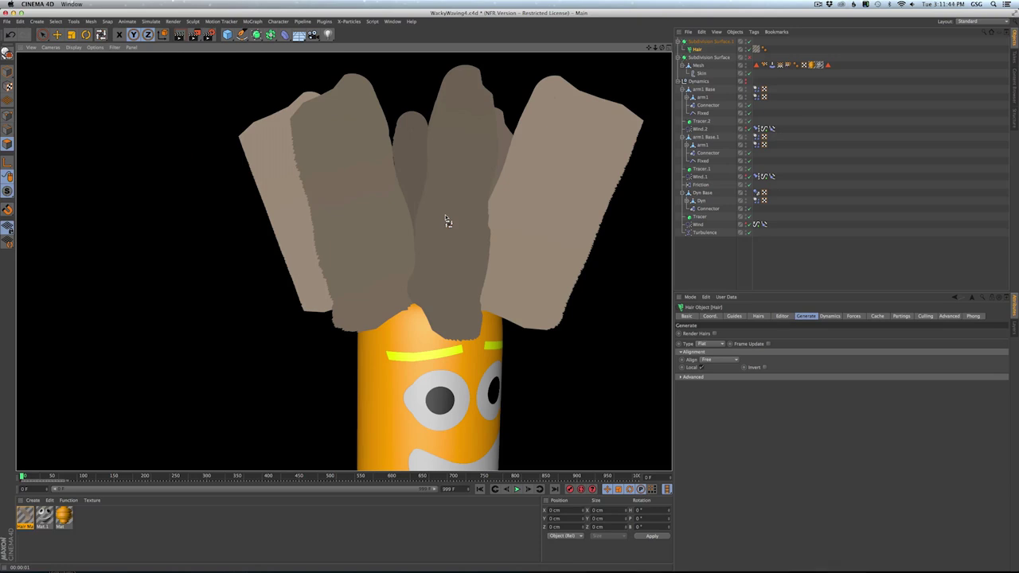
pyautogui.click(749, 41)
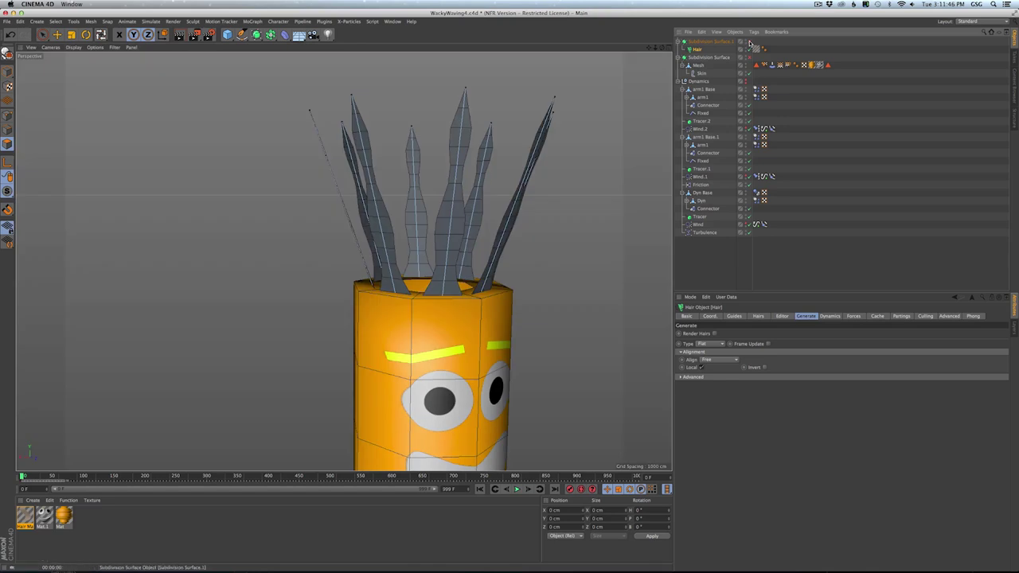
pyautogui.press('super+r')
pyautogui.click(749, 42)
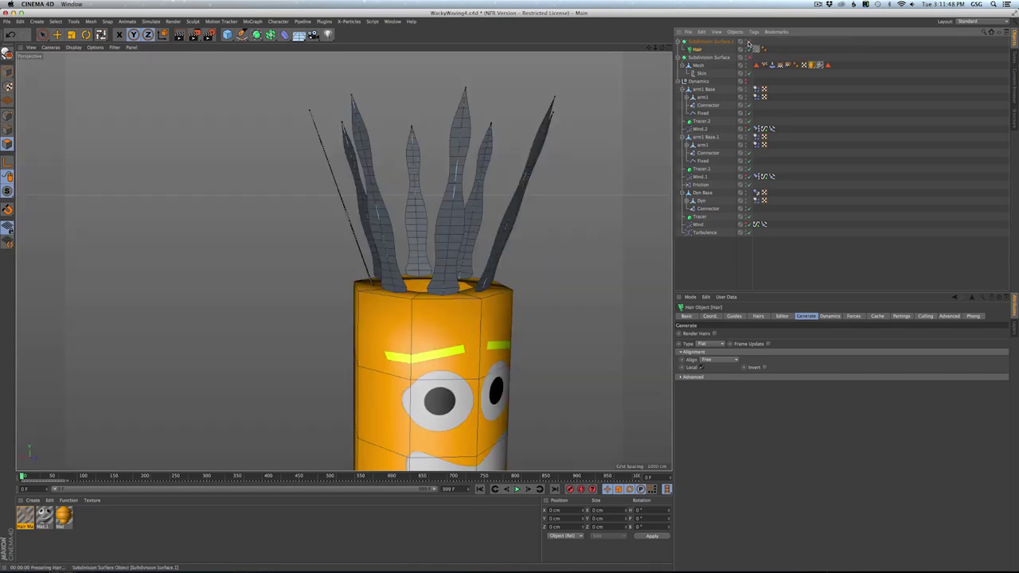
pyautogui.press('super+r')
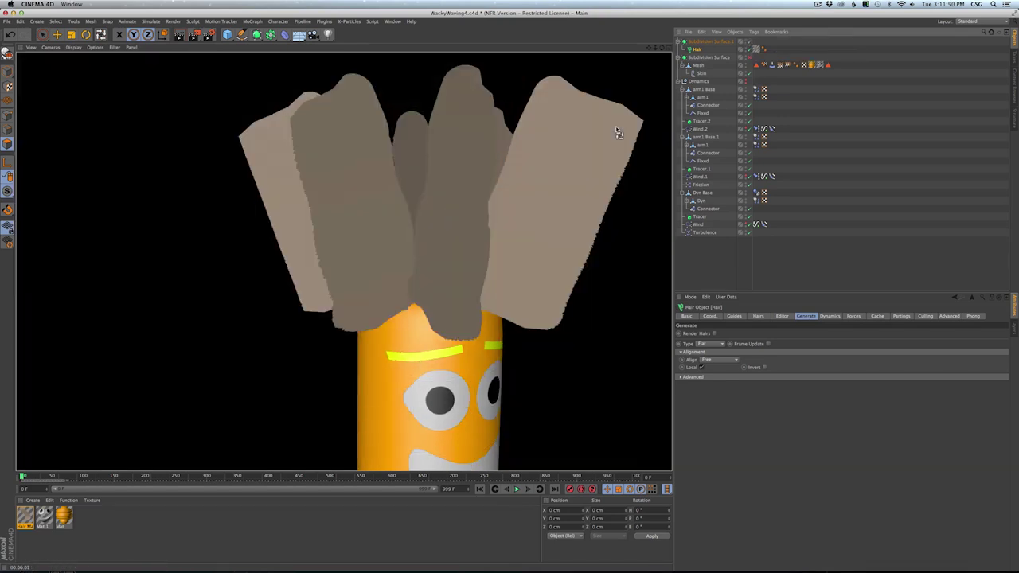
# - Nest the Hair object under a new Connect object, turn off the Connect's Weld option and render the viewport
pyautogui.click(699, 50)
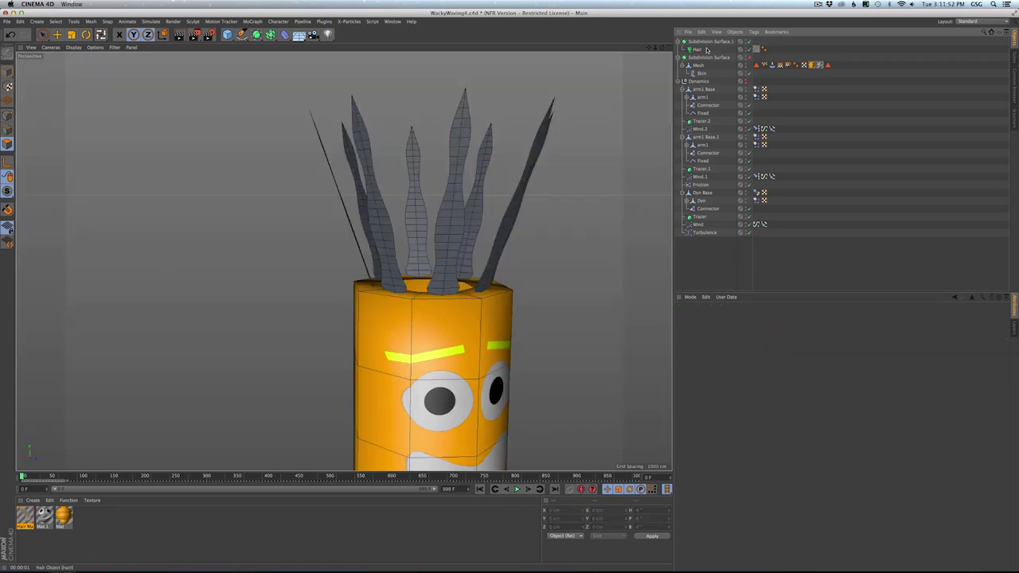
pyautogui.click(270, 35)
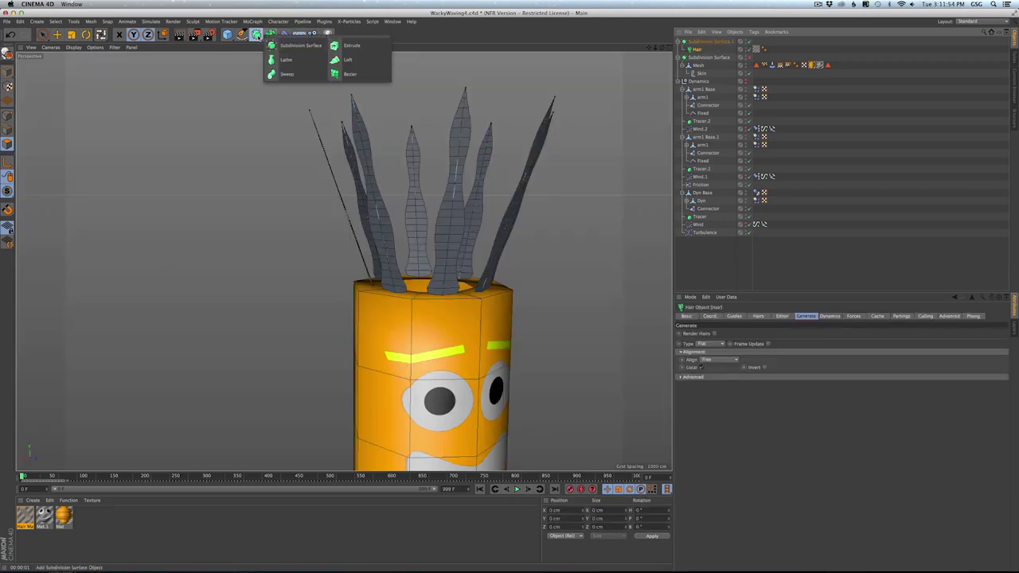
pyautogui.click(271, 35)
pyautogui.keyDown('alt'); pyautogui.click(366, 67); pyautogui.keyUp('alt')
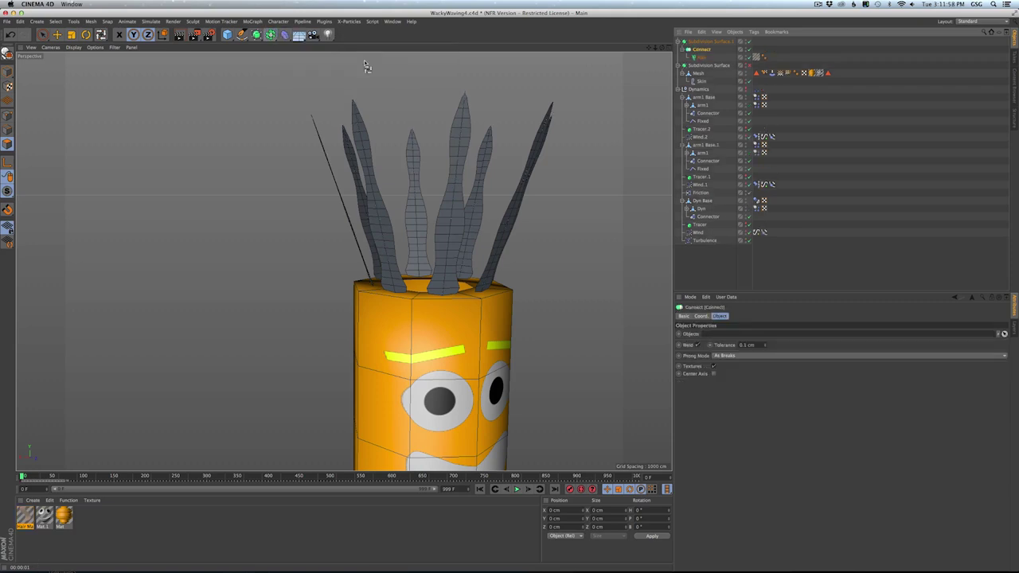
pyautogui.click(697, 345)
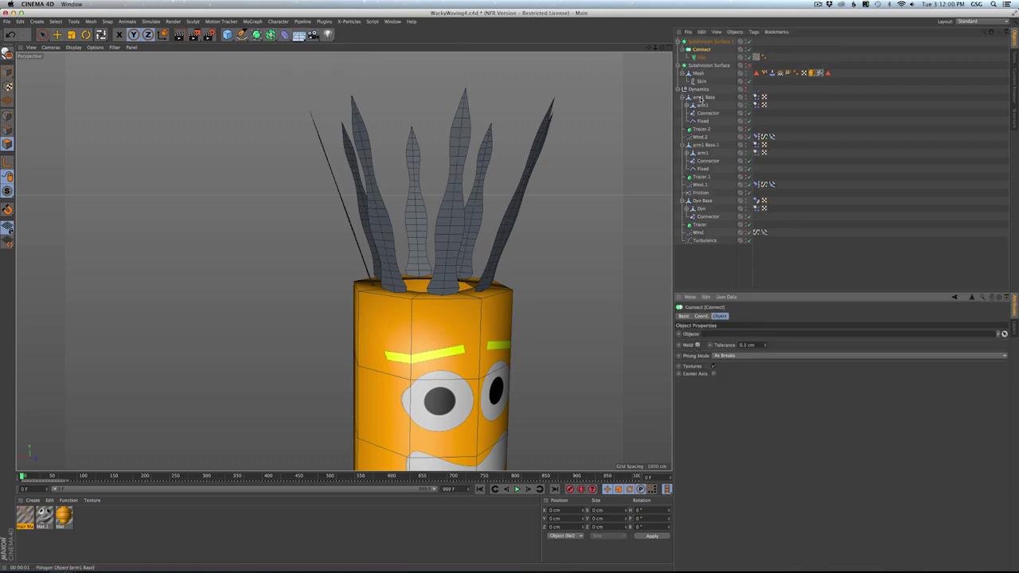
pyautogui.hotkey('ctrl', 'r')
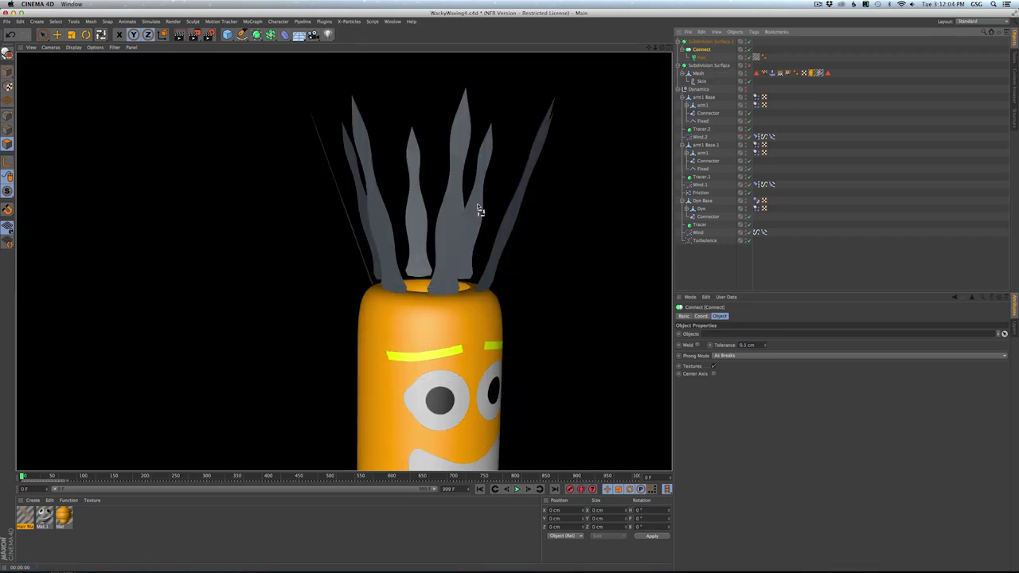
# - Examine the streamers on the head and both arm ends from close up and in a render of the whole figure
pyautogui.keyDown('alt'); pyautogui.moveTo(479, 207); pyautogui.dragTo(474, 224); pyautogui.keyUp('alt')
pyautogui.moveTo(468, 180)
pyautogui.keyDown('alt'); pyautogui.mouseDown(button='right')
pyautogui.moveTo(346, 260)
pyautogui.moveTo(426, 222)
pyautogui.mouseUp(button='right'); pyautogui.keyUp('alt')
pyautogui.keyDown('alt'); pyautogui.moveTo(426, 221); pyautogui.dragTo(424, 246, button='middle'); pyautogui.keyUp('alt')
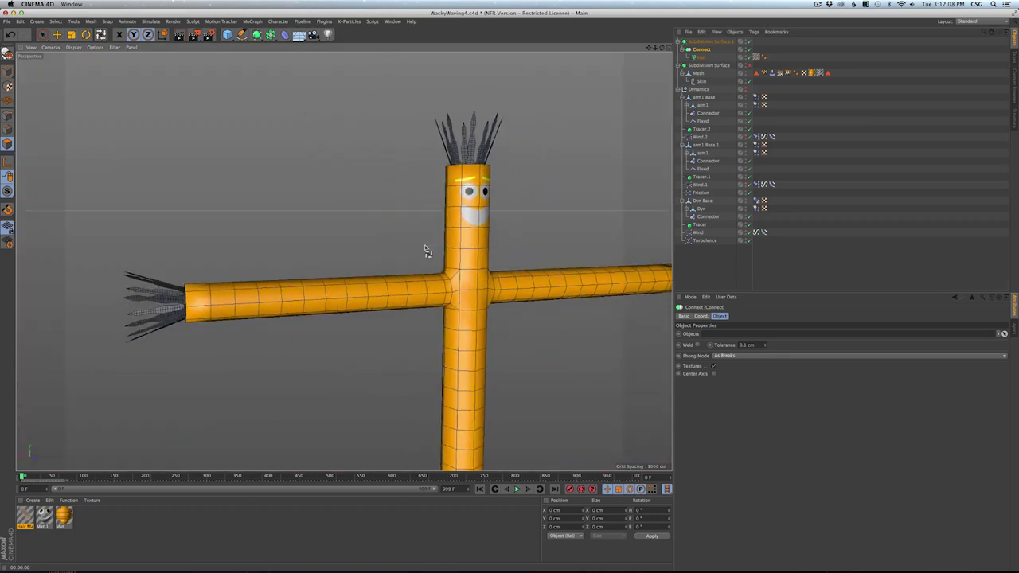
pyautogui.keyDown('alt'); pyautogui.moveTo(425, 246); pyautogui.dragTo(360, 291); pyautogui.keyUp('alt')
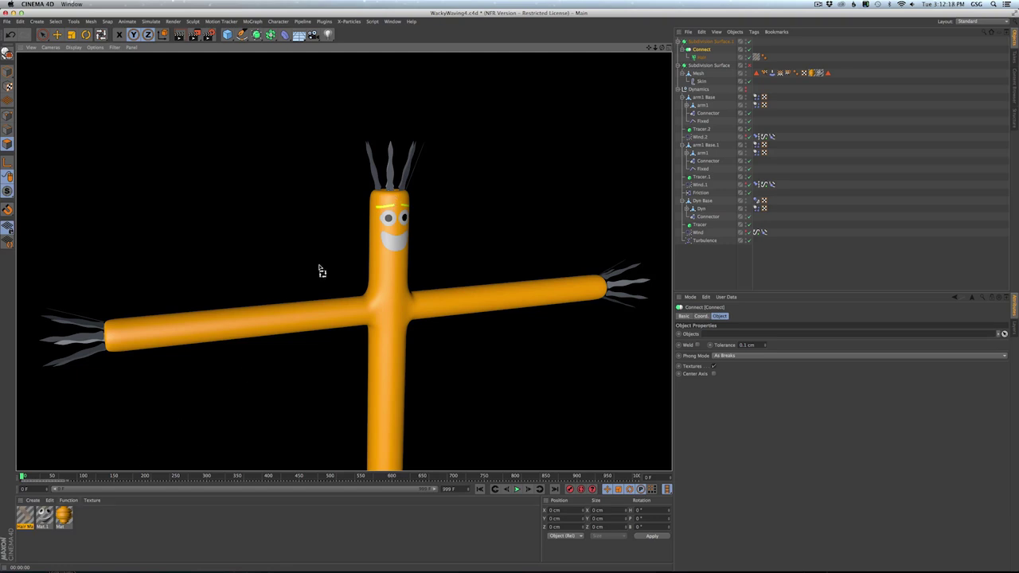
pyautogui.scroll(10, 387, 235)
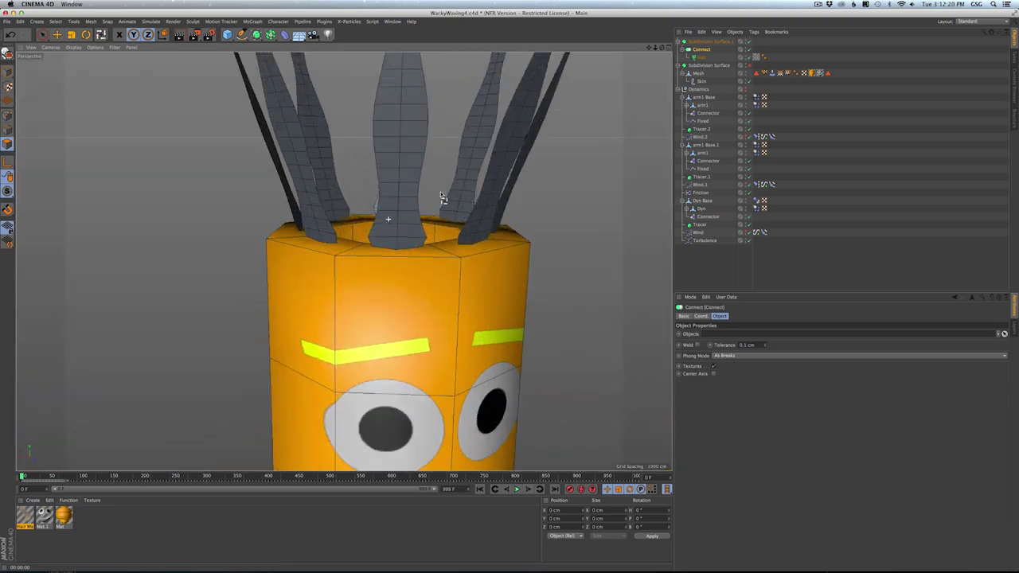
pyautogui.scroll(-6, 400, 254)
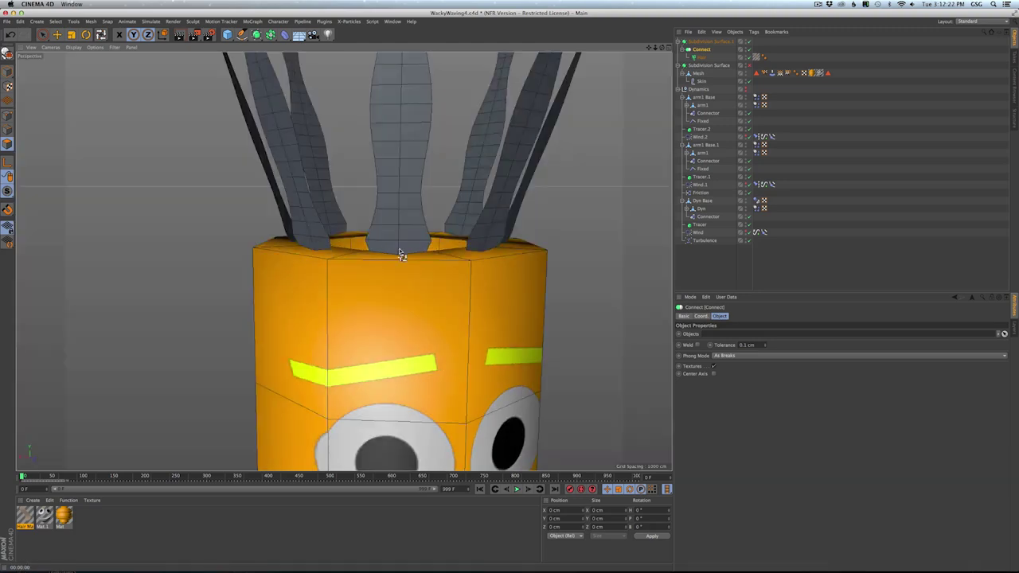
pyautogui.keyDown('alt'); pyautogui.moveTo(376, 266); pyautogui.dragTo(251, 276, button='right'); pyautogui.keyUp('alt')
pyautogui.keyDown('alt'); pyautogui.moveTo(374, 304); pyautogui.dragTo(345, 179, button='middle'); pyautogui.keyUp('alt')
pyautogui.keyDown('alt'); pyautogui.moveTo(371, 222); pyautogui.dragTo(345, 262, button='right'); pyautogui.keyUp('alt')
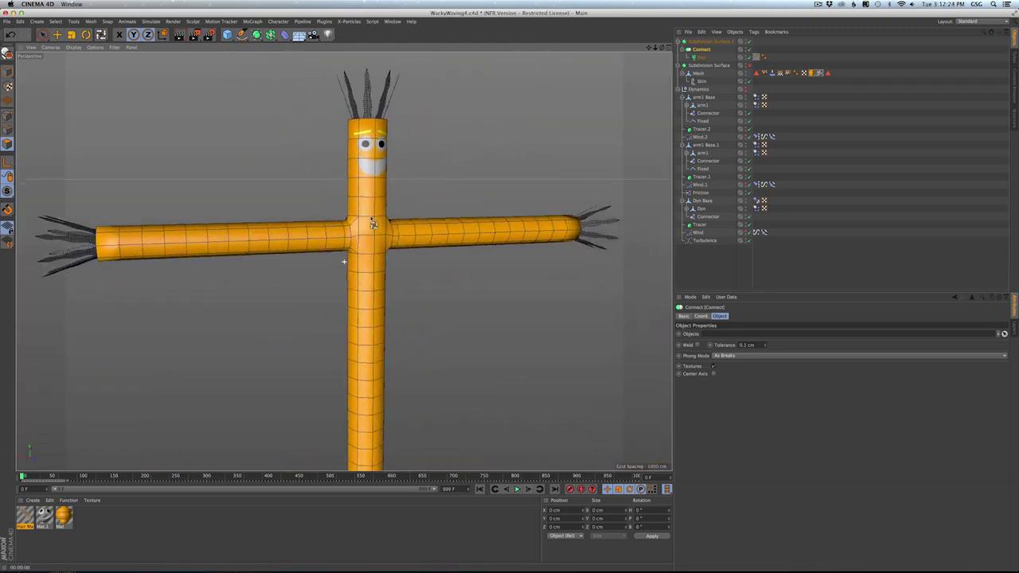
pyautogui.keyDown('alt'); pyautogui.moveTo(345, 262); pyautogui.dragTo(381, 287); pyautogui.keyUp('alt')
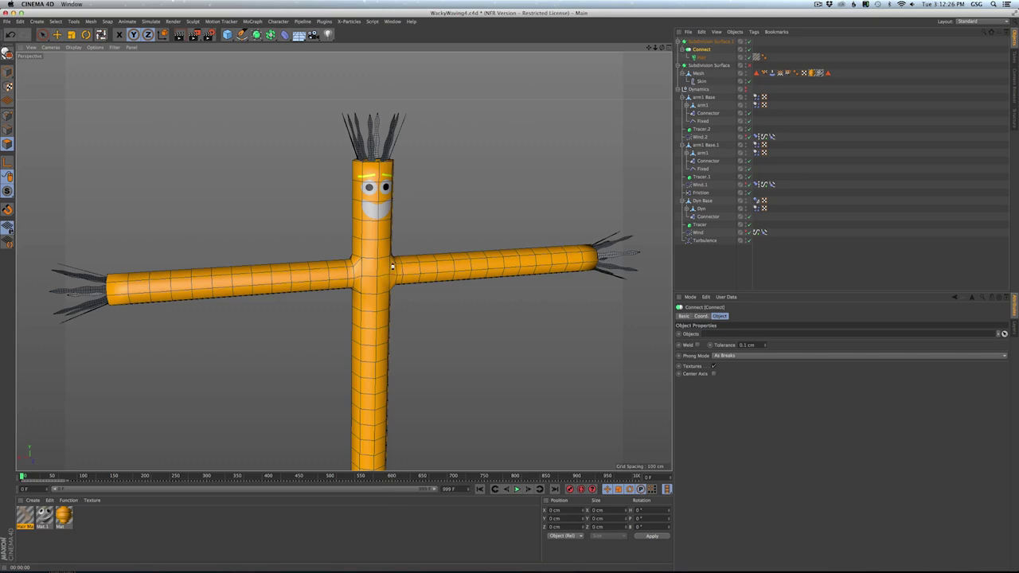
# - Save the scene and store it as a new version named WackyWaving5.c4d
pyautogui.press('super+s')
pyautogui.press('super+shift+s')
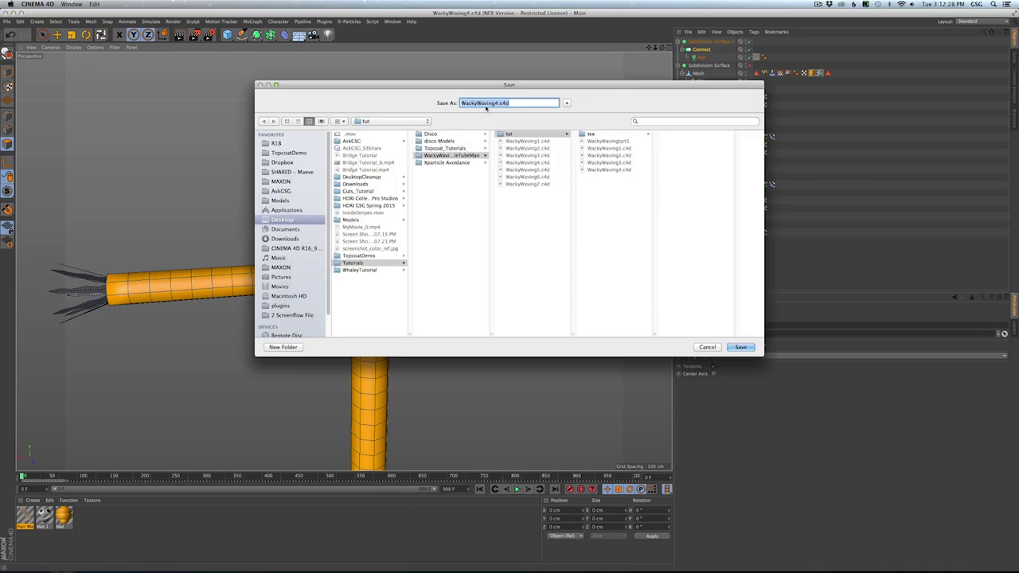
pyautogui.click(499, 102)
pyautogui.press('Return')
# - Play the simulation to check how the streamers follow the tube man, and return to the first frame
pyautogui.click(516, 489)
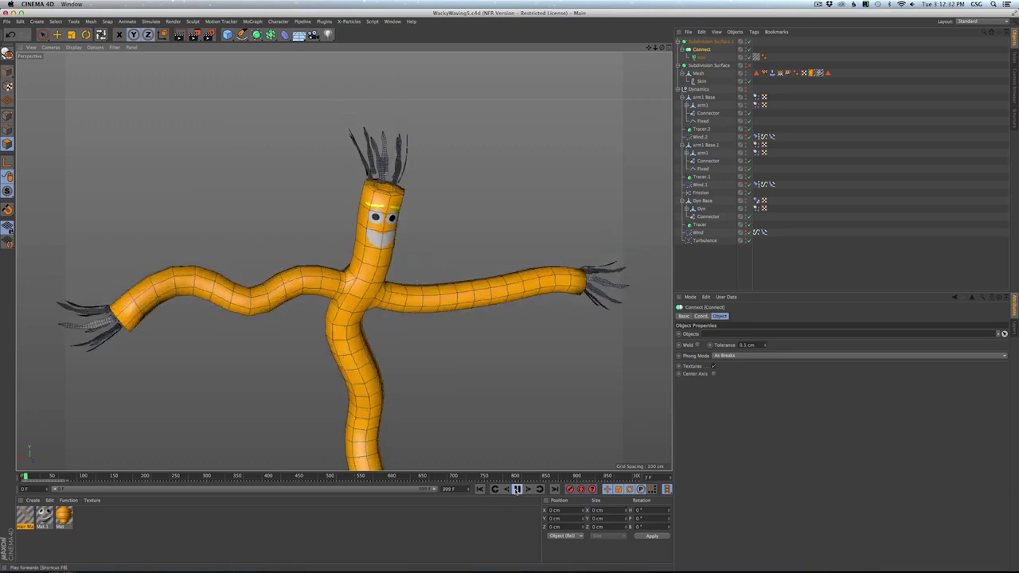
pyautogui.click(816, 234)
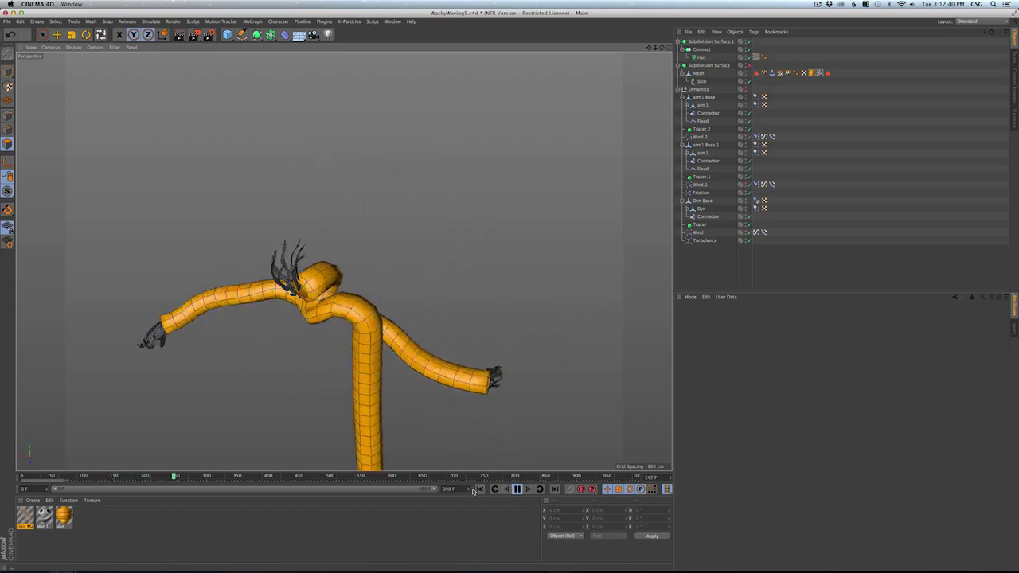
pyautogui.click(516, 489)
pyautogui.click(480, 489)
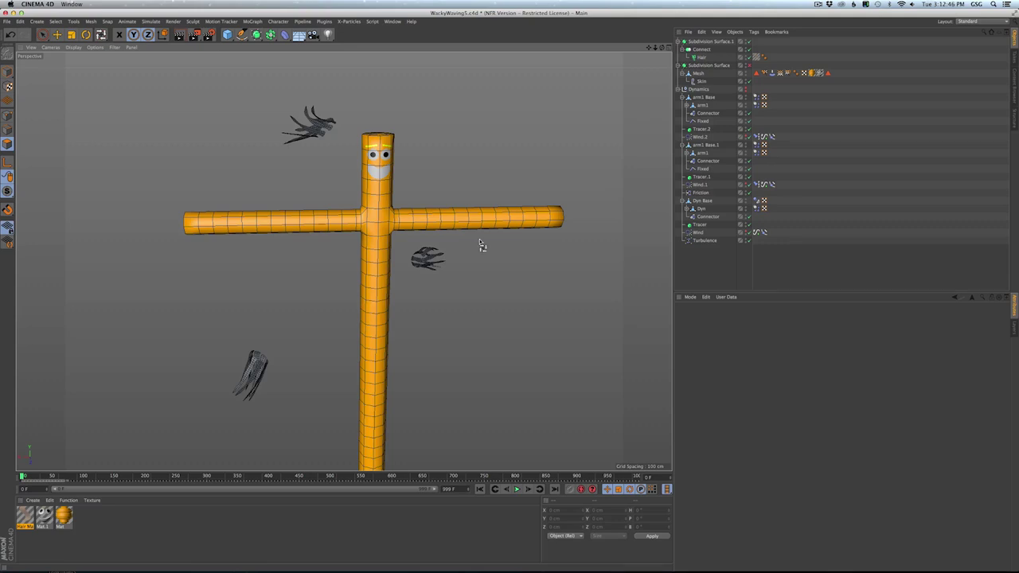
# - Move the streamers' Subdivision Surface group to the end of the object list and play the simulation twice, rewinding each time
pyautogui.moveTo(701, 44); pyautogui.dragTo(708, 268)
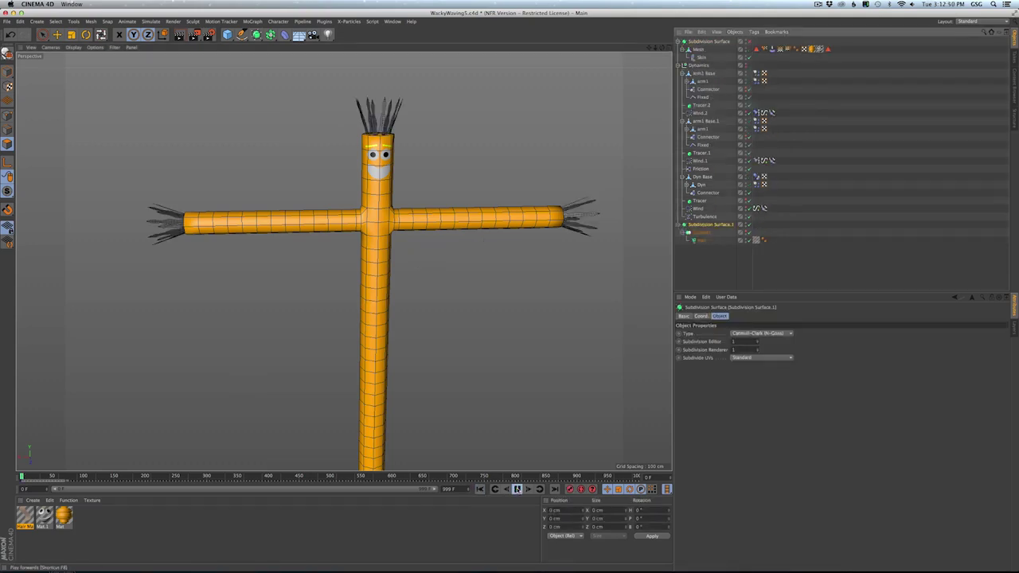
pyautogui.click(517, 489)
pyautogui.click(516, 489)
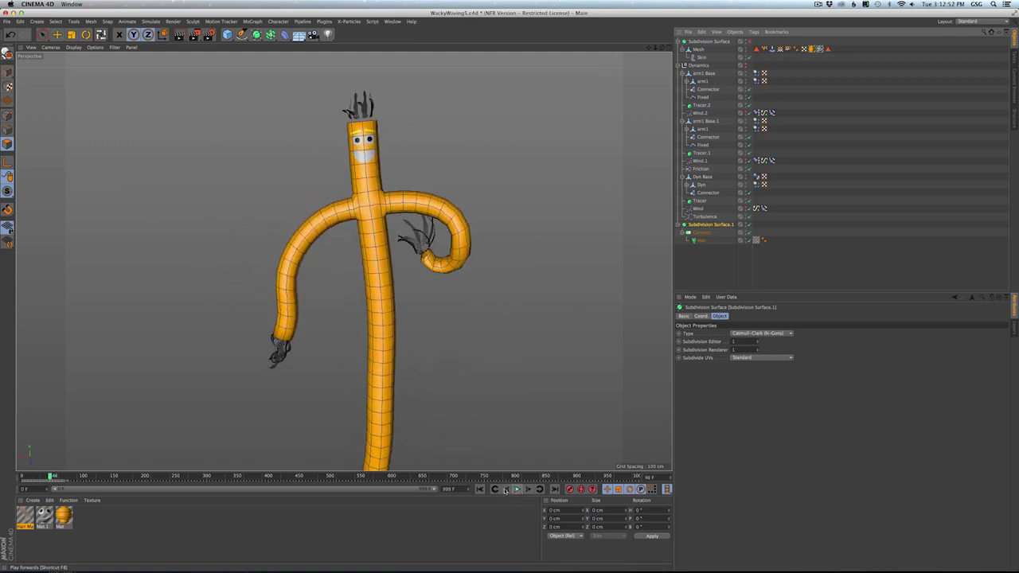
pyautogui.click(482, 489)
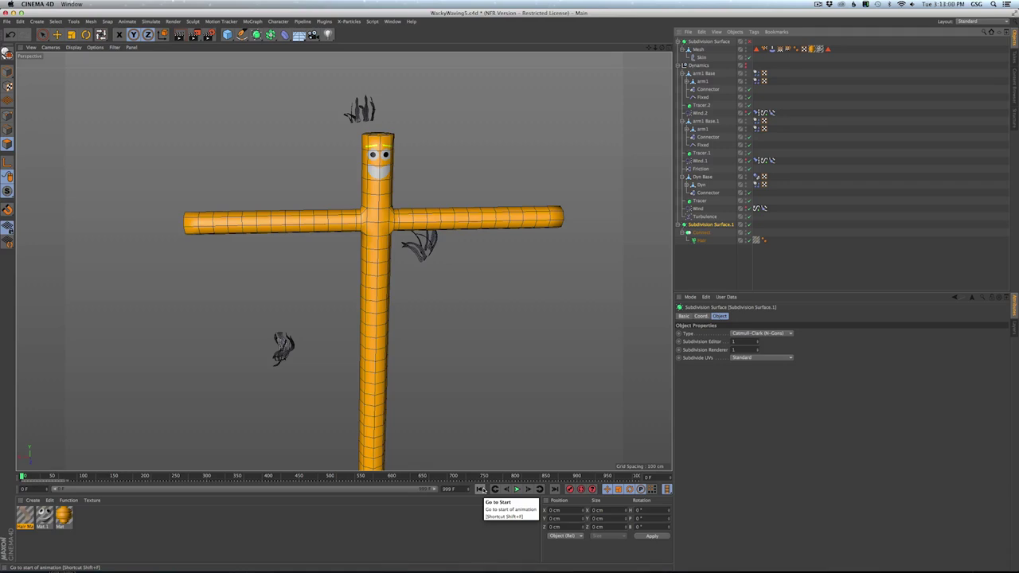
pyautogui.click(517, 489)
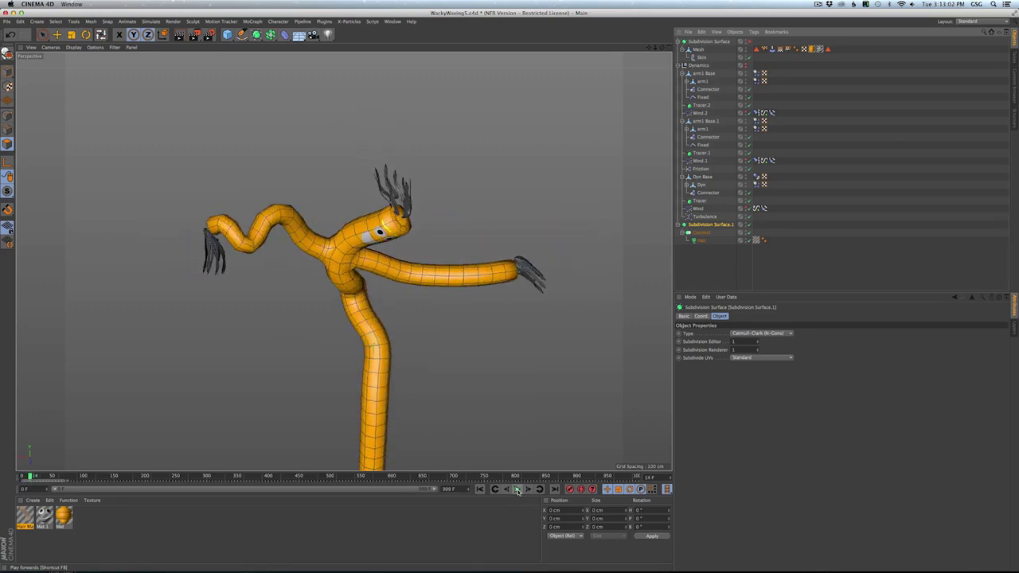
pyautogui.click(517, 490)
pyautogui.click(479, 489)
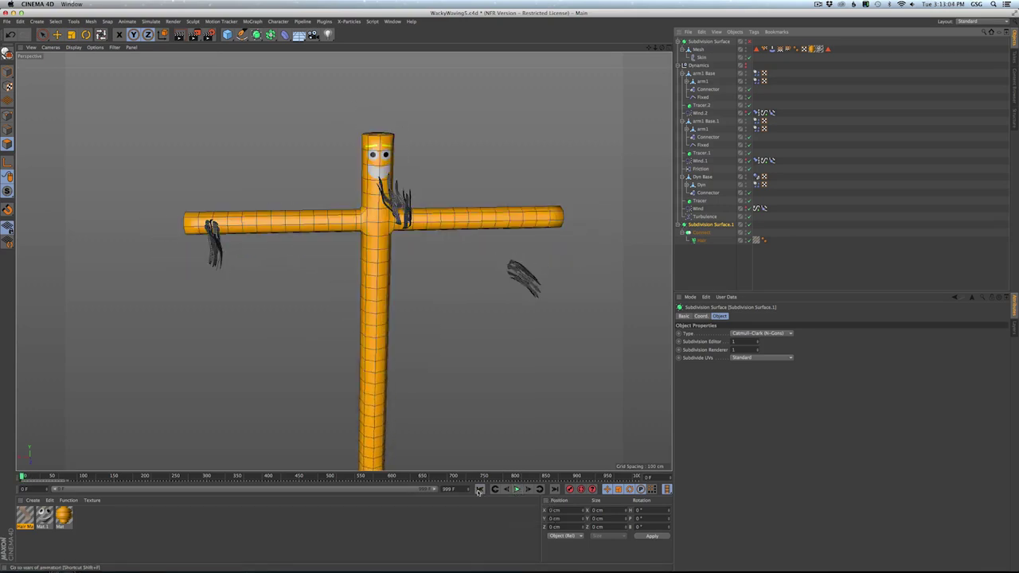
# - Add the Friction object to the Hair object's Force Objects and set the list's mode to Include
pyautogui.click(701, 240)
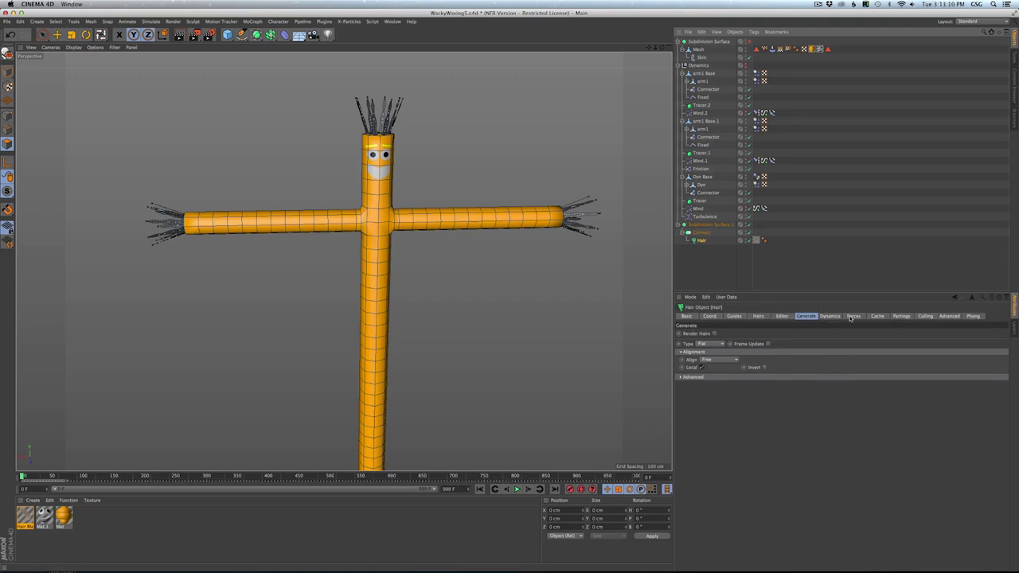
pyautogui.click(853, 316)
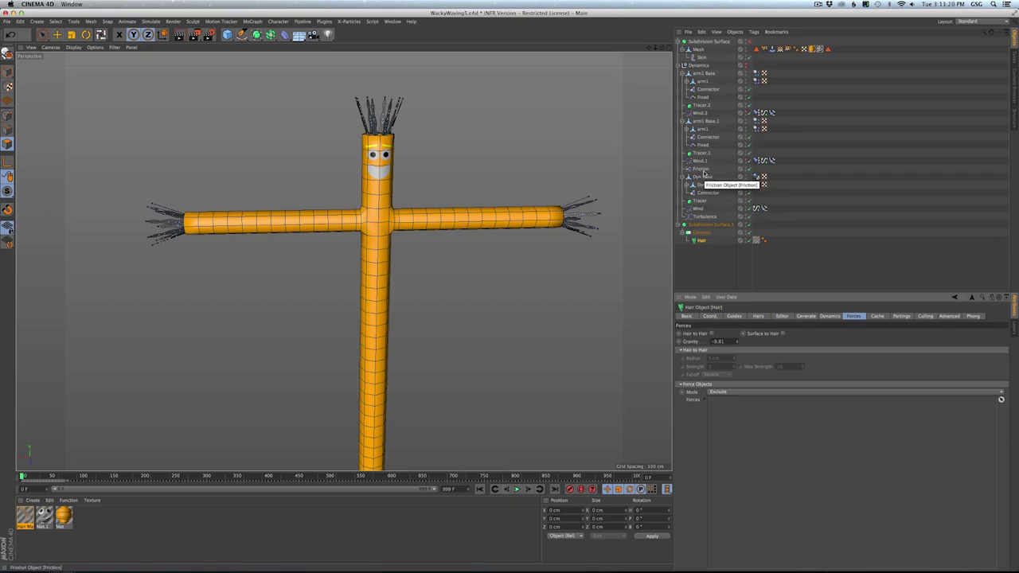
pyautogui.moveTo(702, 169); pyautogui.dragTo(748, 450)
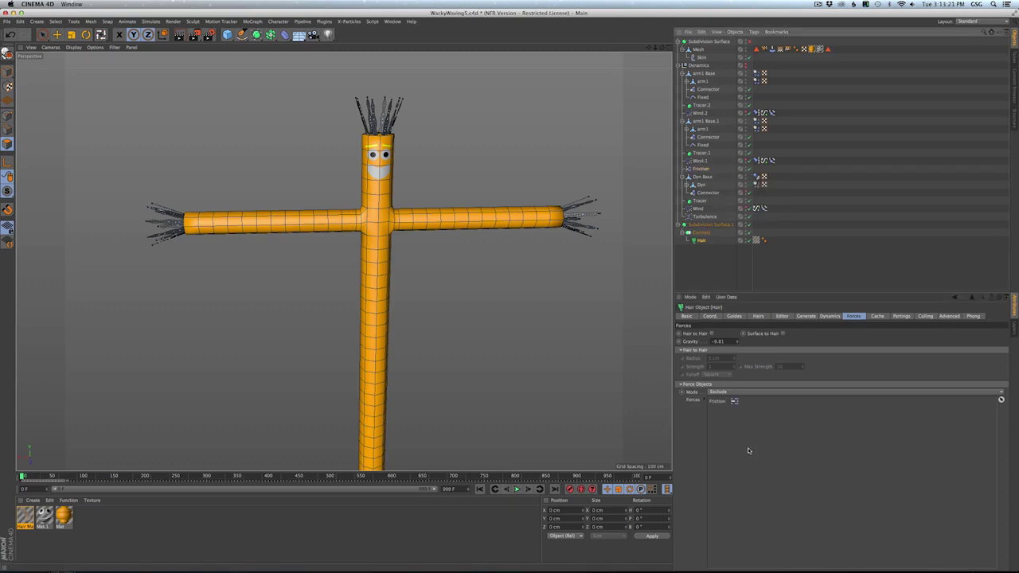
pyautogui.click(723, 393)
pyautogui.click(725, 401)
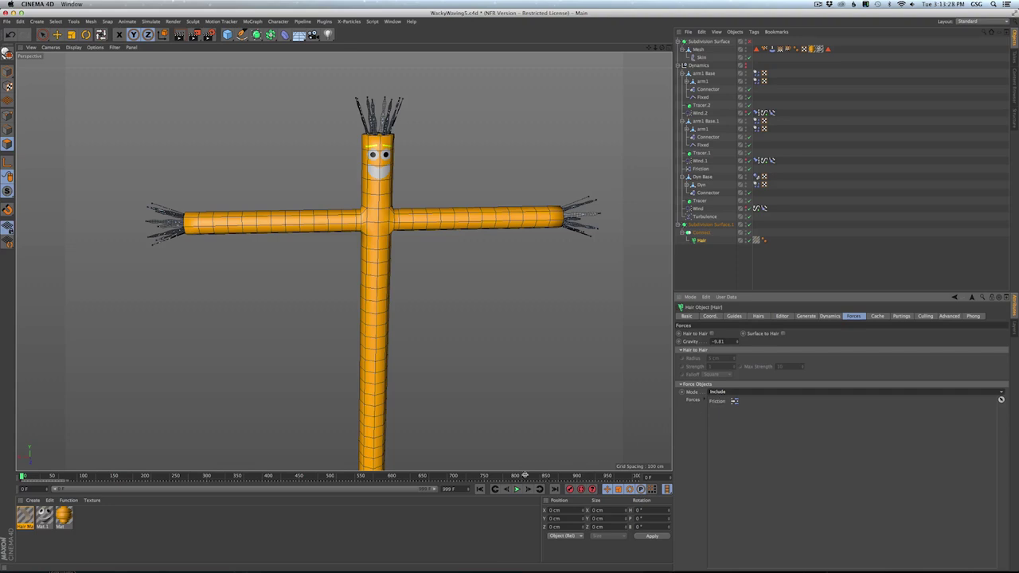
# - Play the simulation, duplicate the Friction object and use the copy instead of the original in the Hair's included forces
pyautogui.click(514, 490)
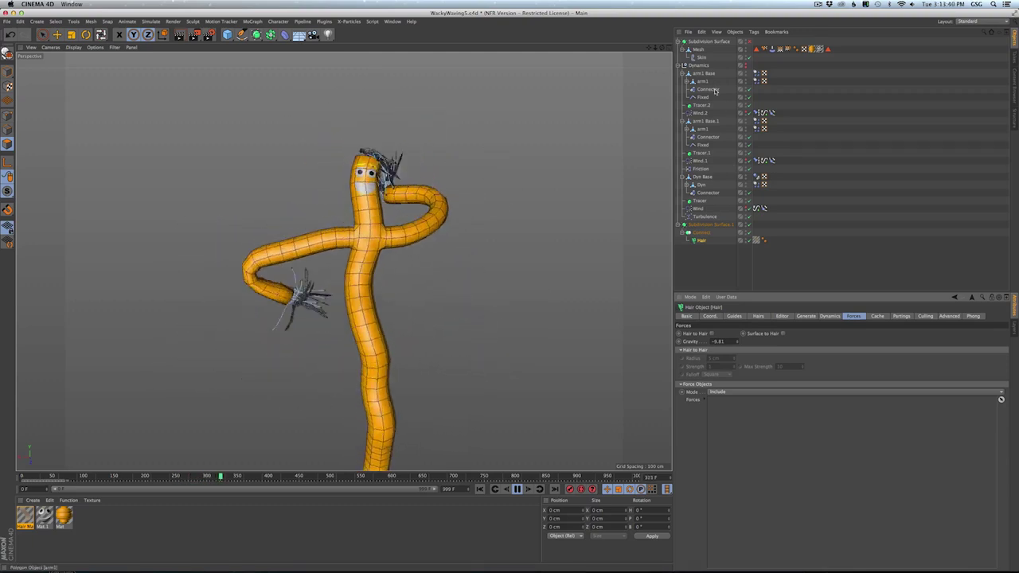
pyautogui.click(702, 169)
pyautogui.press('super+c')
pyautogui.press('super+v')
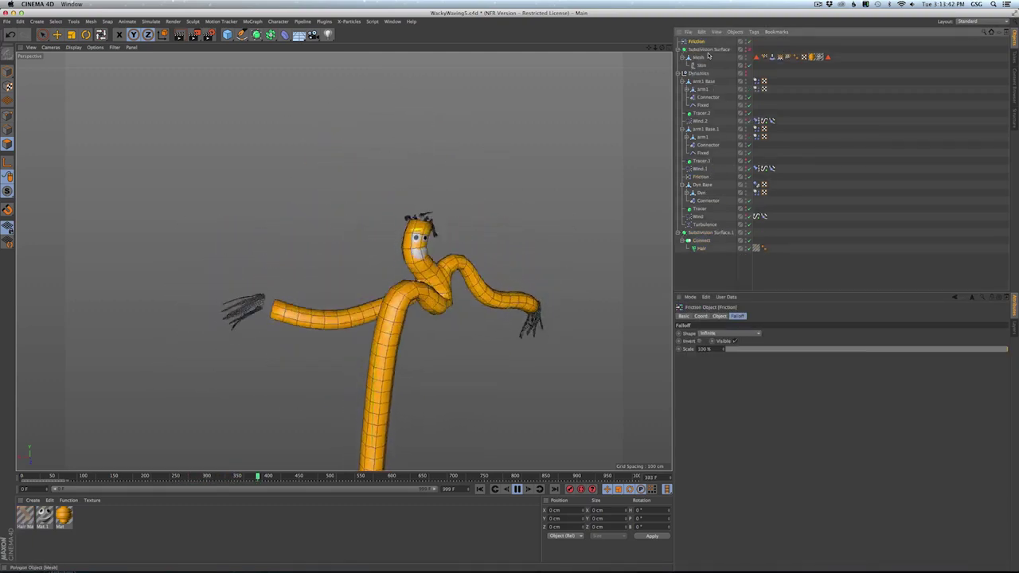
pyautogui.click(701, 248)
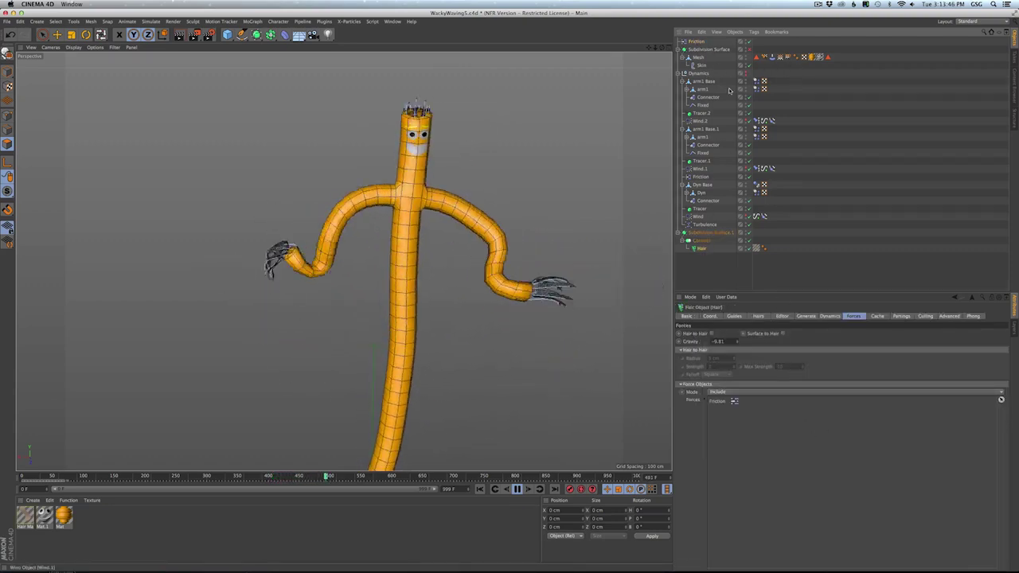
# - Set the duplicated Friction object's strength to 100
pyautogui.click(695, 42)
pyautogui.click(718, 316)
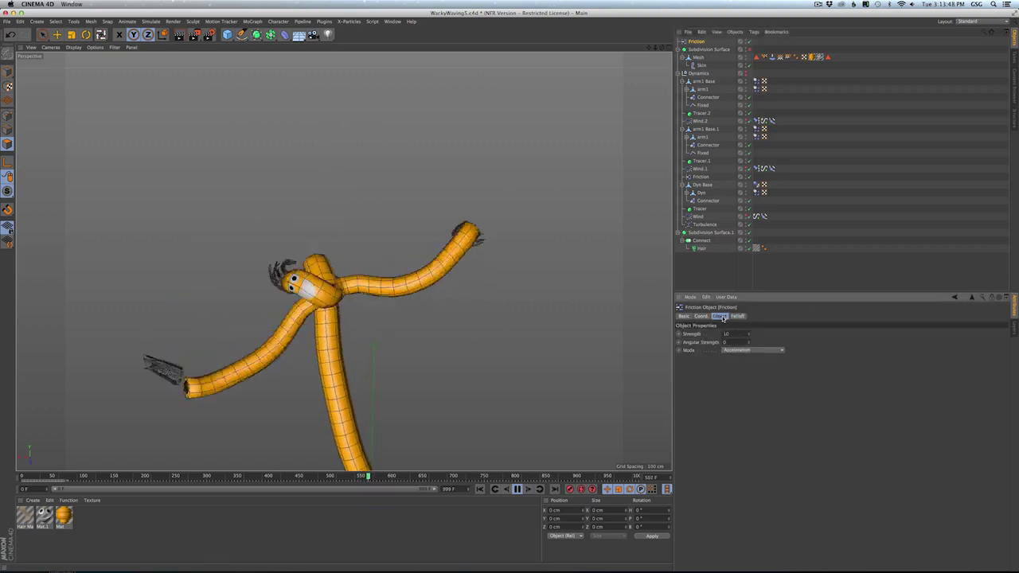
pyautogui.click(815, 234)
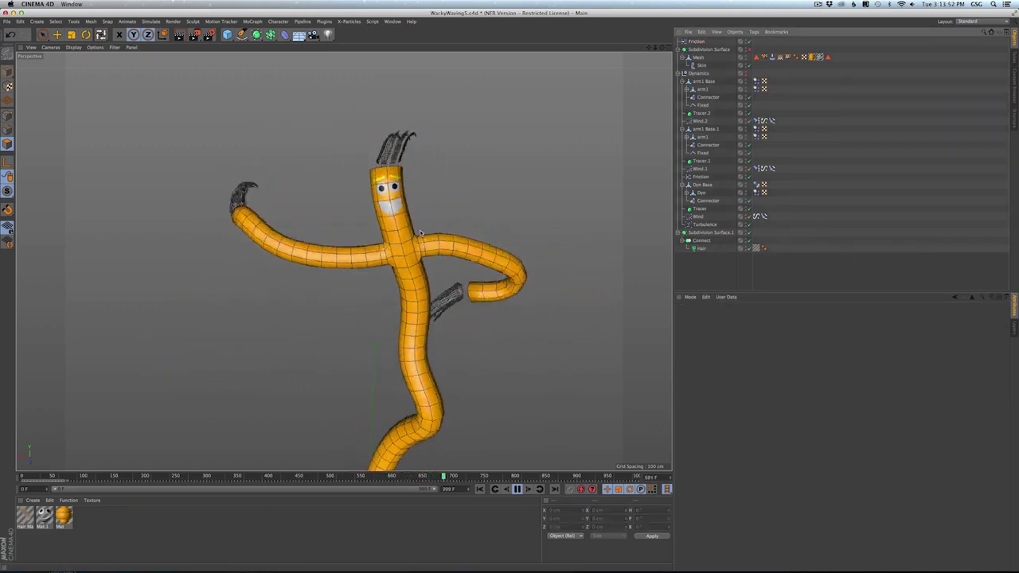
# - Rename the duplicated Friction object to "Friction hair"
pyautogui.click(691, 42)
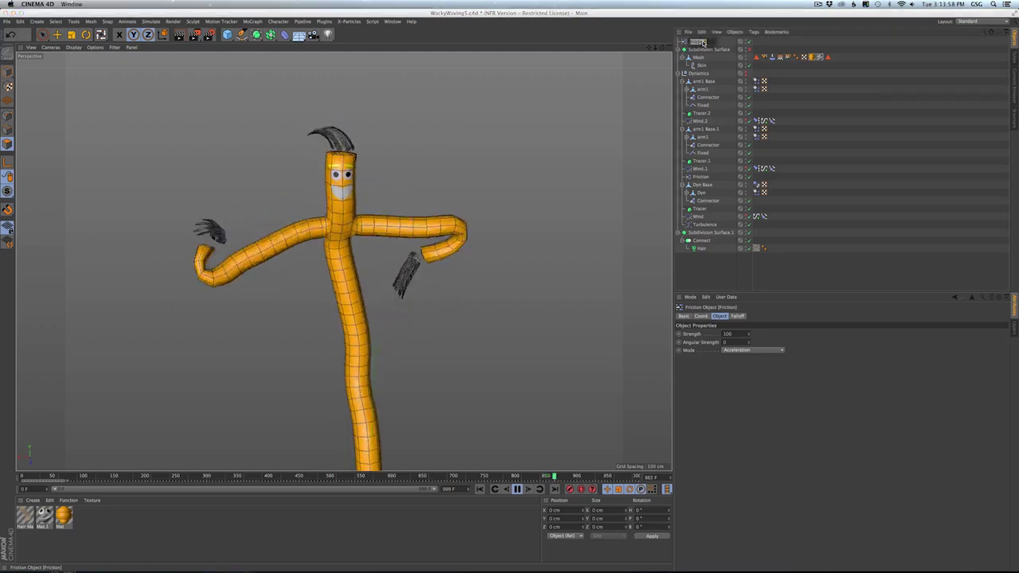
pyautogui.write('hair')
pyautogui.press('Return')
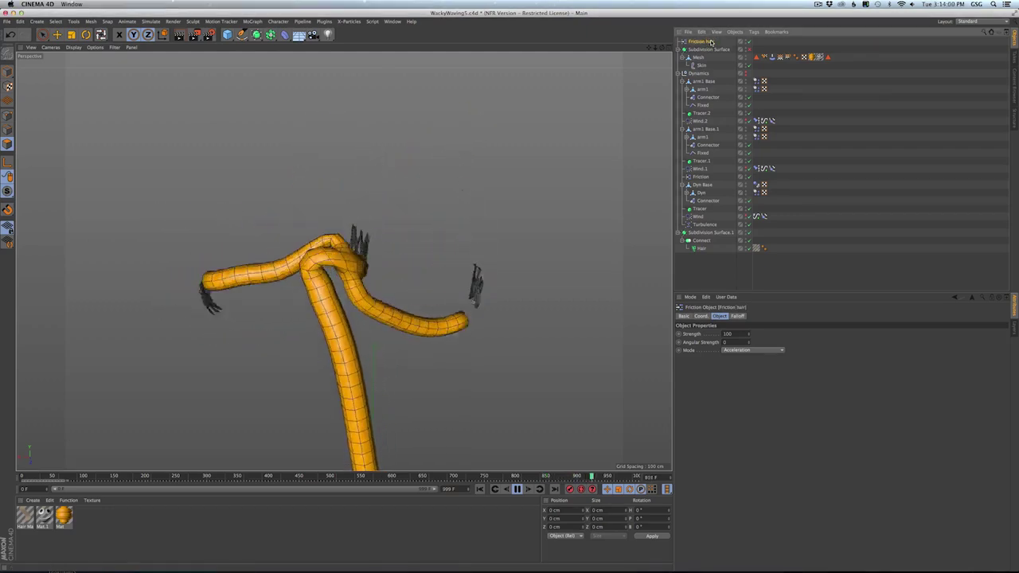
# - Move the Friction hair object to the end of the object list and set its strength to 10
pyautogui.moveTo(700, 257); pyautogui.dragTo(700, 258)
pyautogui.click(702, 240)
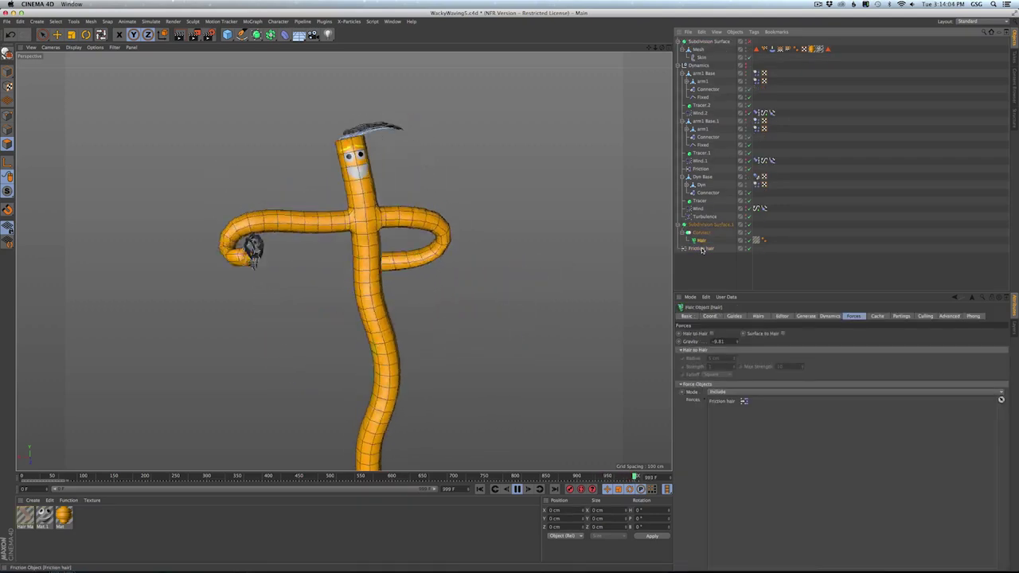
pyautogui.click(702, 248)
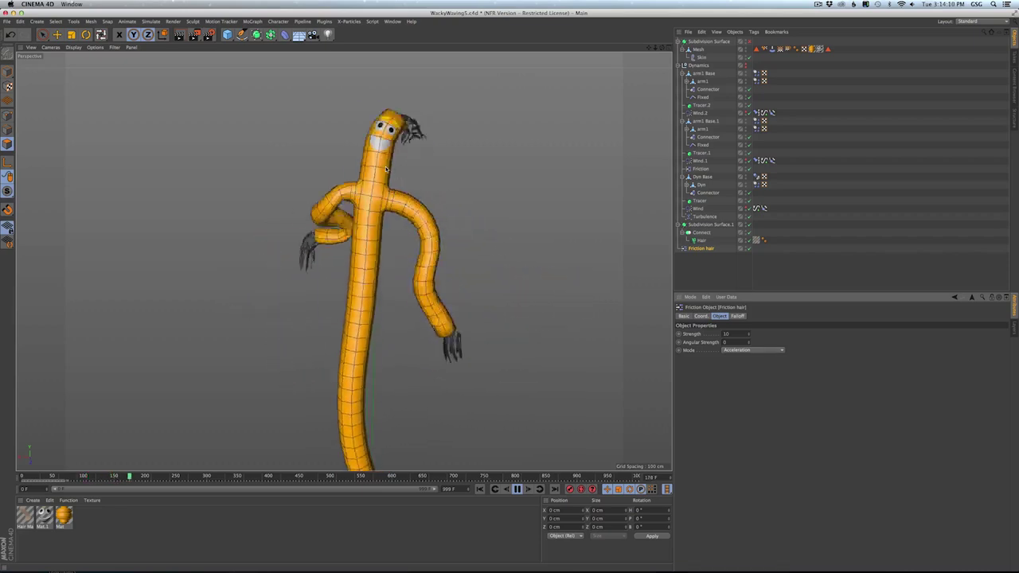
# - Add Wind.1 and Wind.2 to the Hair object's included forces
pyautogui.click(702, 240)
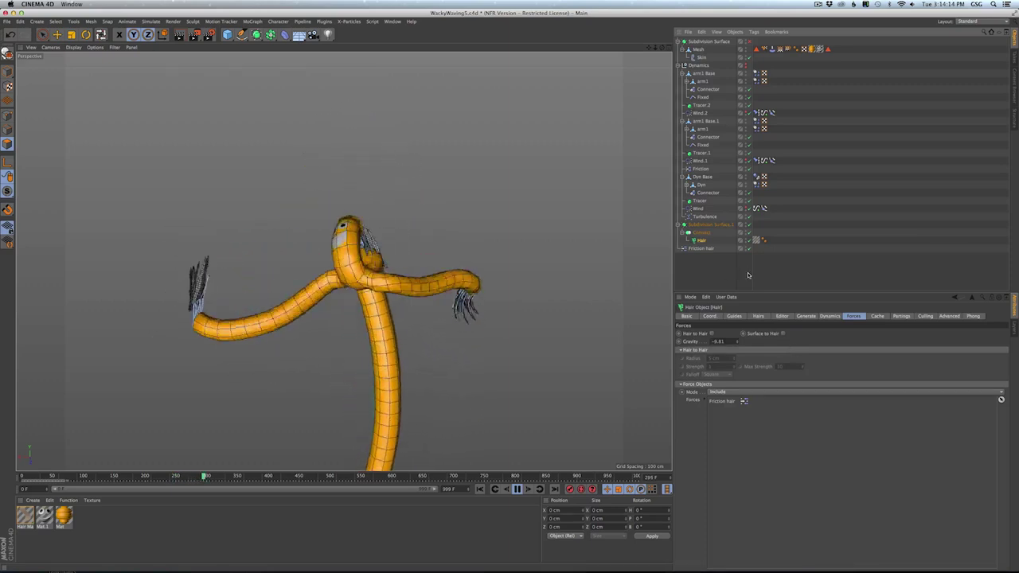
pyautogui.moveTo(700, 161); pyautogui.dragTo(757, 476)
pyautogui.moveTo(701, 113); pyautogui.dragTo(726, 180)
pyautogui.moveTo(773, 464); pyautogui.dragTo(773, 464)
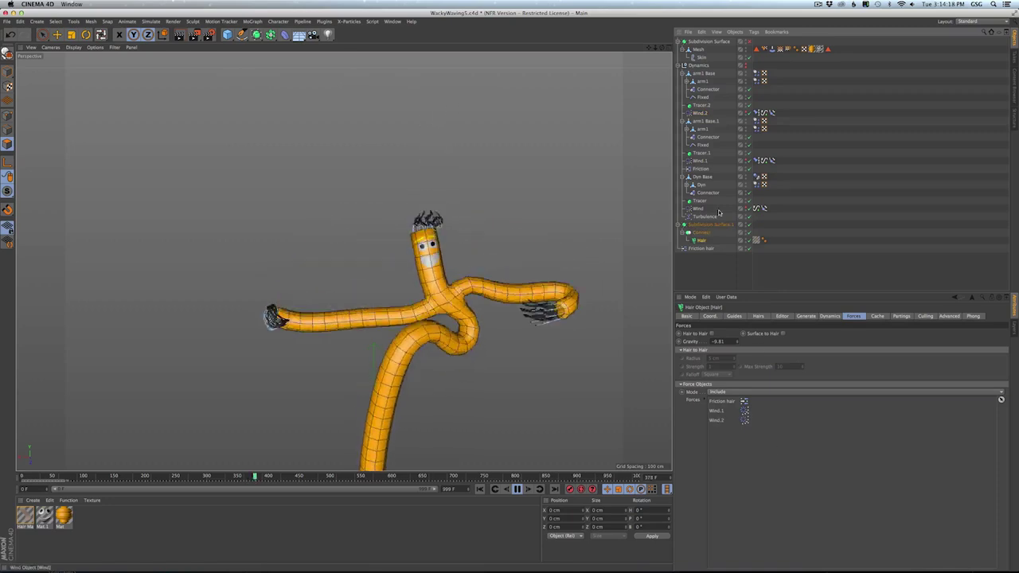
# - Add the main Wind object to the Hair object's included forces
pyautogui.moveTo(698, 209); pyautogui.dragTo(749, 426)
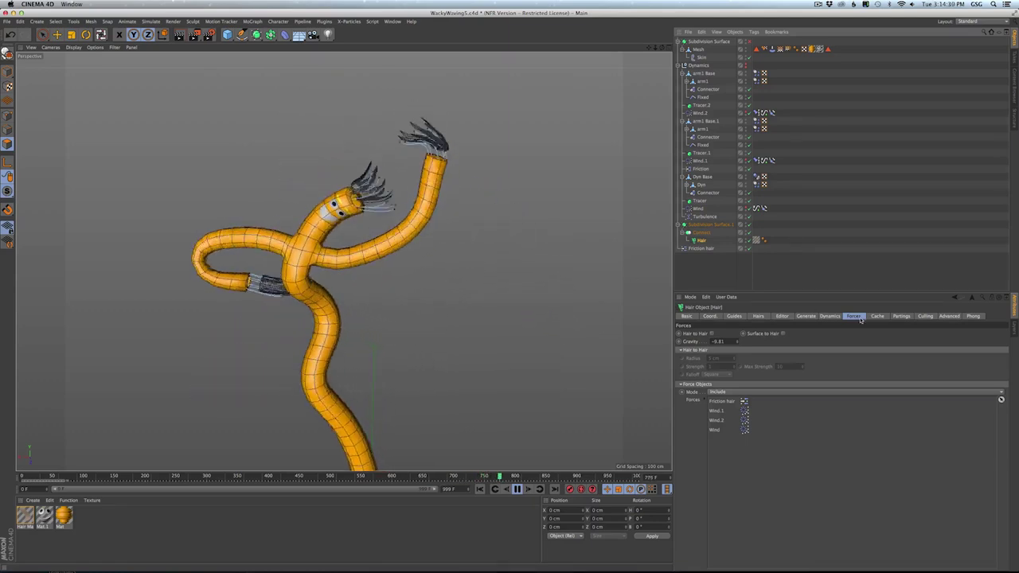
# - Examine the Hair object's dynamics settings, including the maps, modifiers and advanced options
pyautogui.click(831, 316)
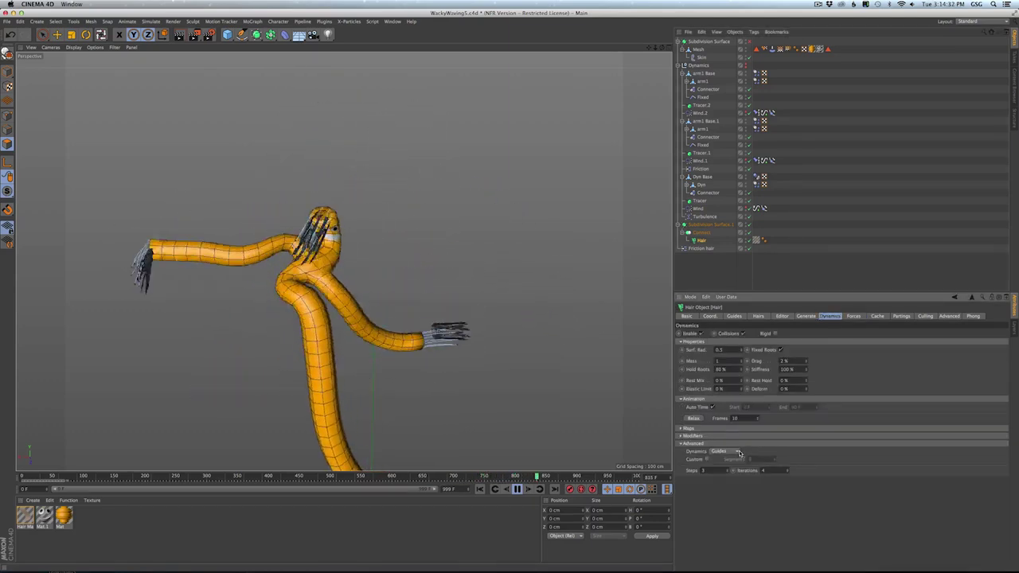
pyautogui.click(691, 443)
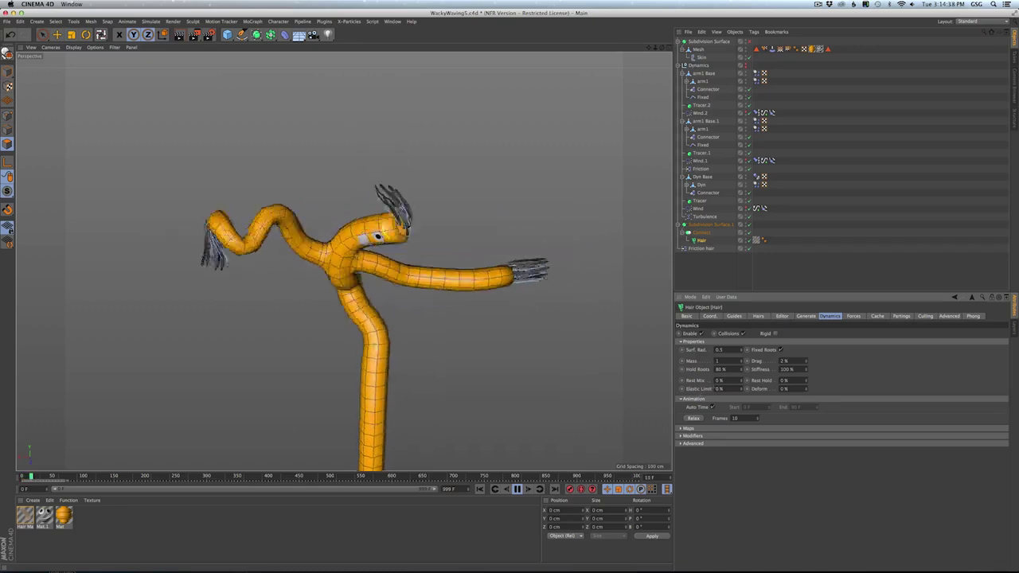
pyautogui.click(691, 430)
pyautogui.click(691, 429)
pyautogui.click(693, 437)
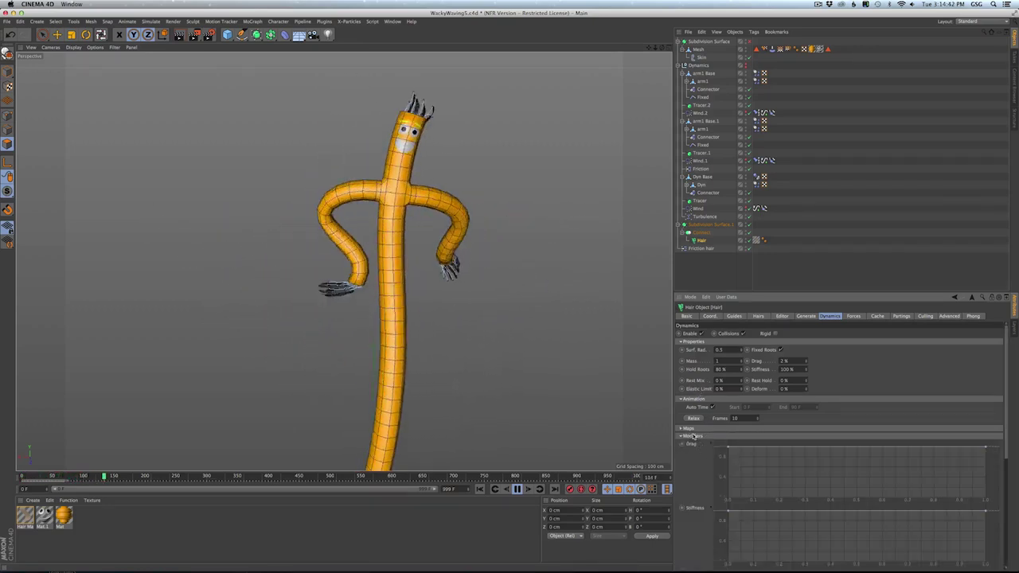
pyautogui.click(693, 436)
pyautogui.click(694, 443)
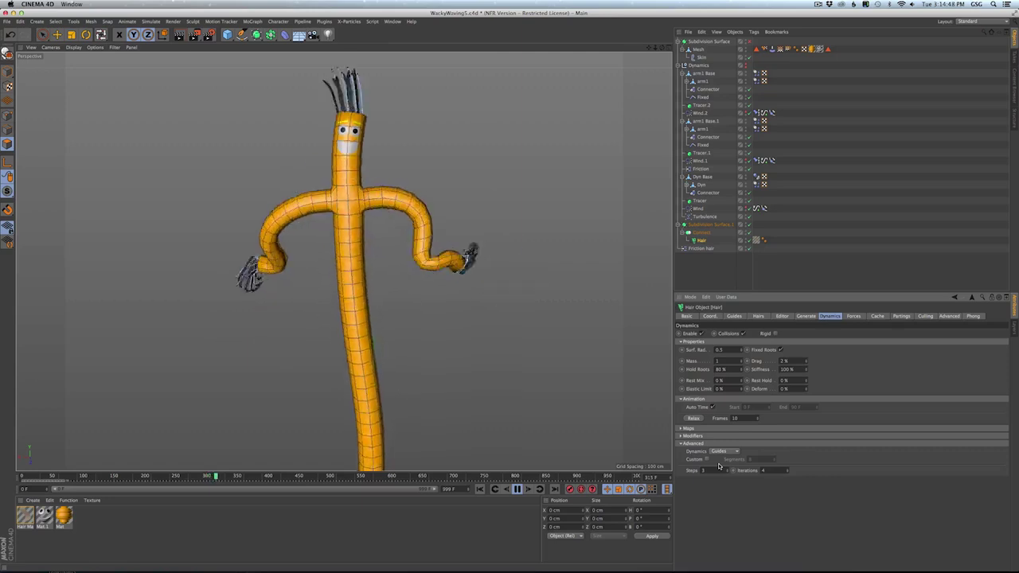
pyautogui.click(692, 443)
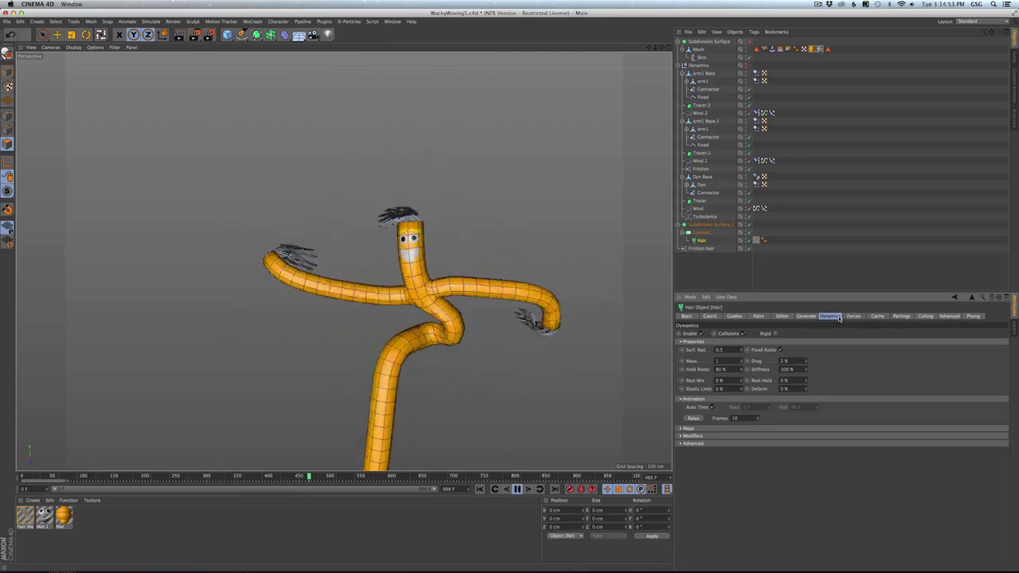
# - Set the Hair object's gravity to -5, then stop the simulation and reset it to the first frame
pyautogui.click(848, 317)
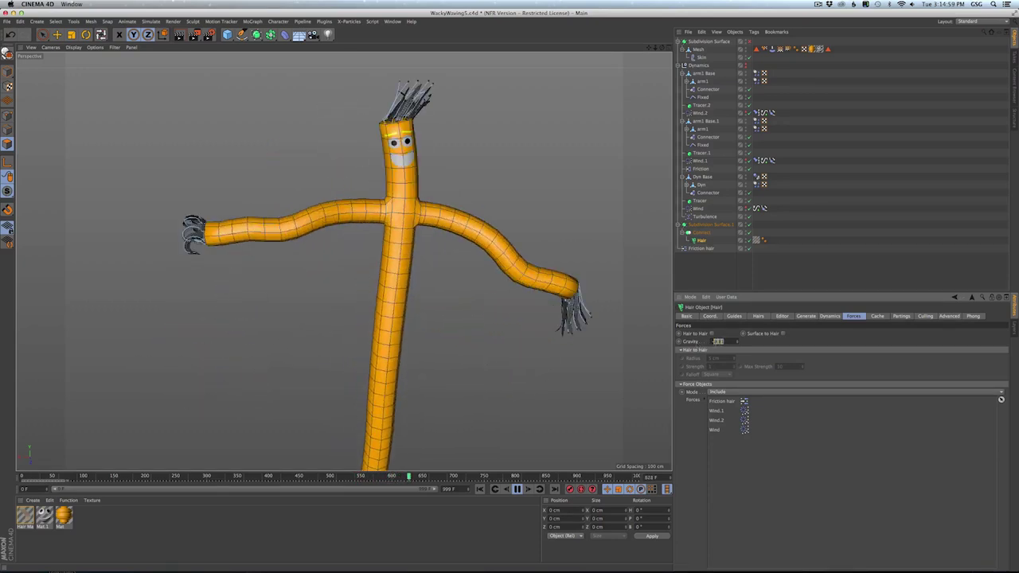
pyautogui.write('-5')
pyautogui.press('Return')
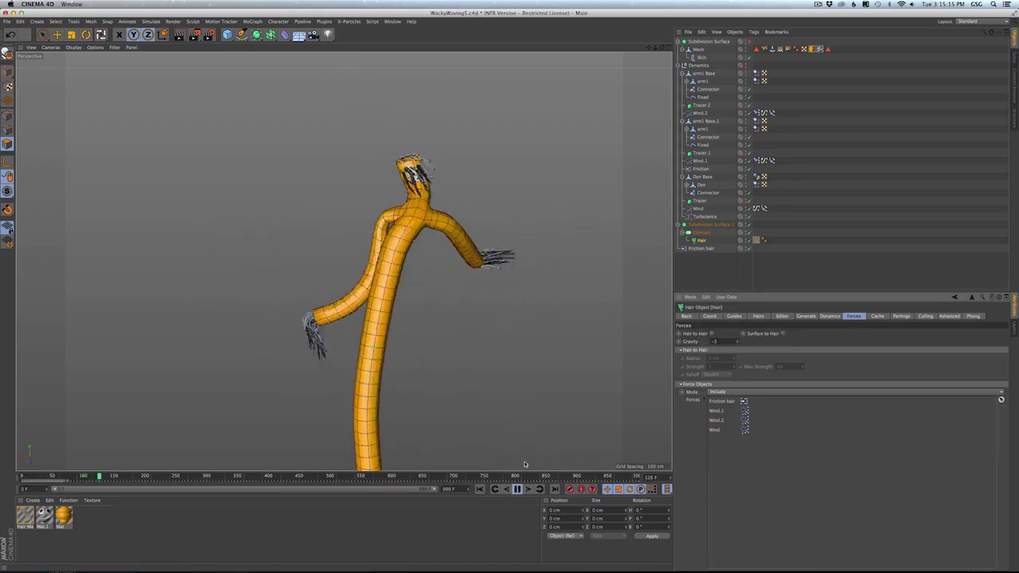
pyautogui.click(517, 489)
pyautogui.click(480, 489)
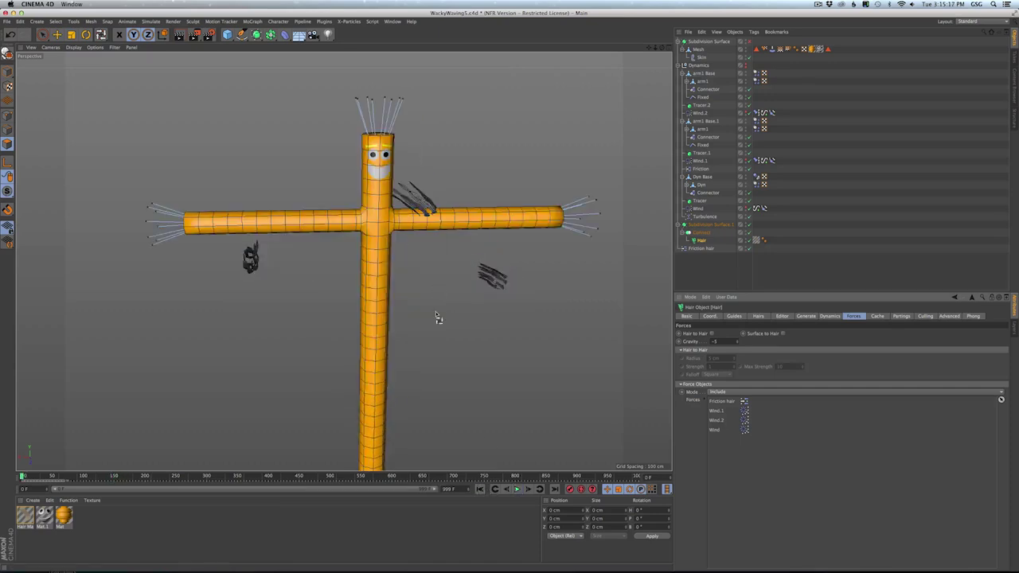
pyautogui.click(480, 489)
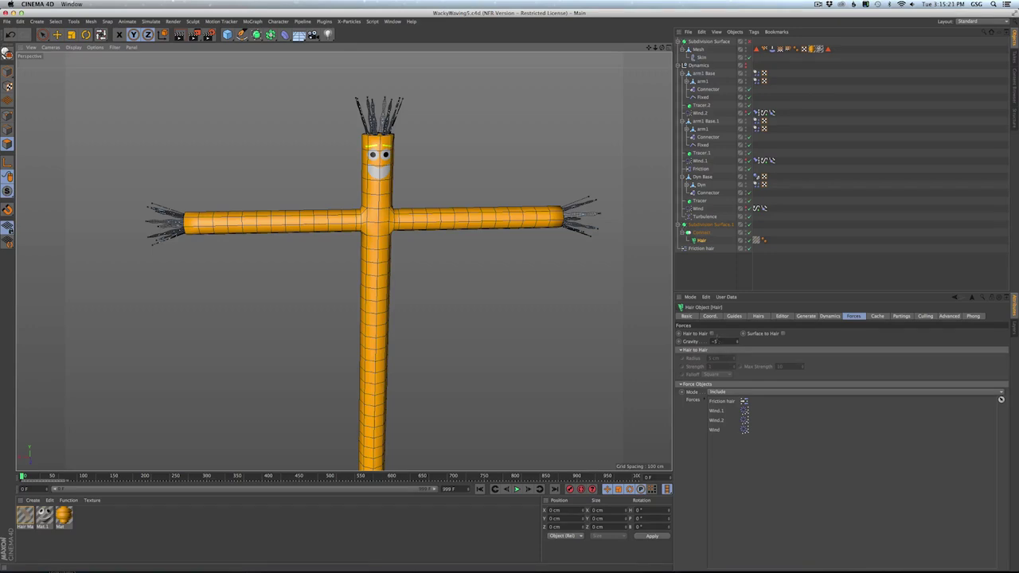
# - Enable Hair to Hair with a 10 cm radius and Surface to Hair on the Hair object while running the simulation
pyautogui.click(712, 334)
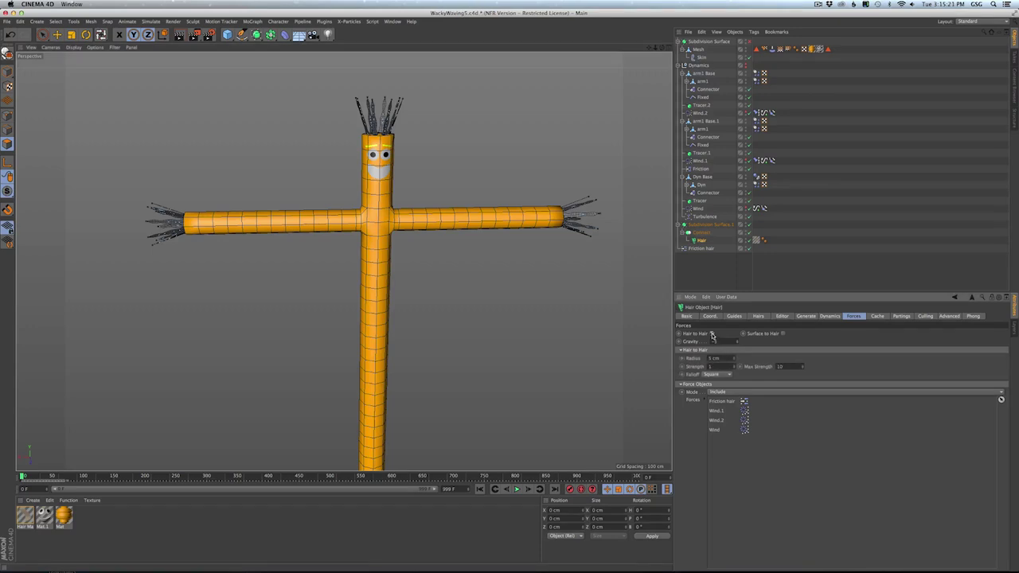
pyautogui.click(518, 489)
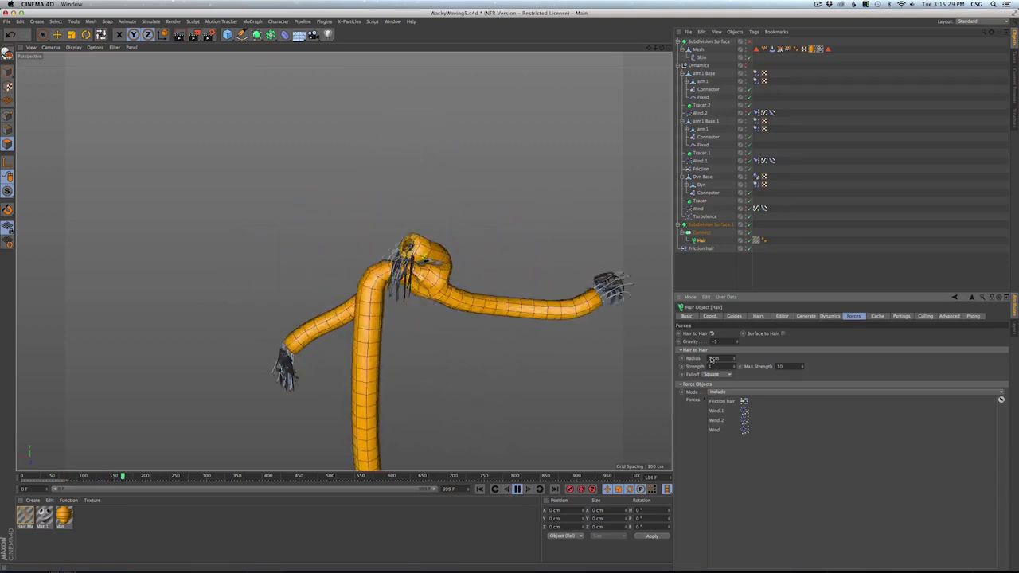
pyautogui.moveTo(721, 358); pyautogui.dragTo(692, 358)
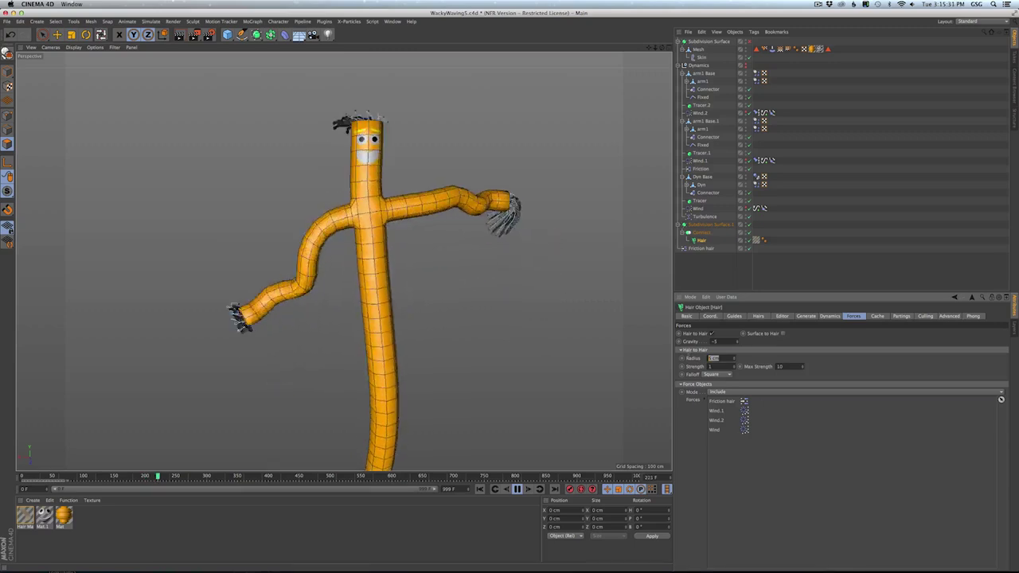
pyautogui.write('10')
pyautogui.press('Return')
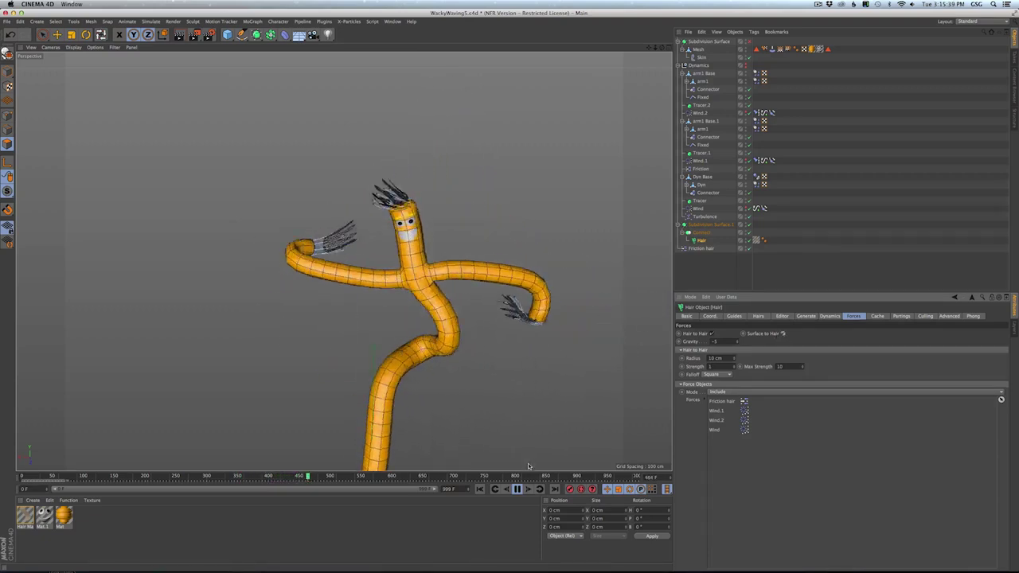
pyautogui.click(519, 489)
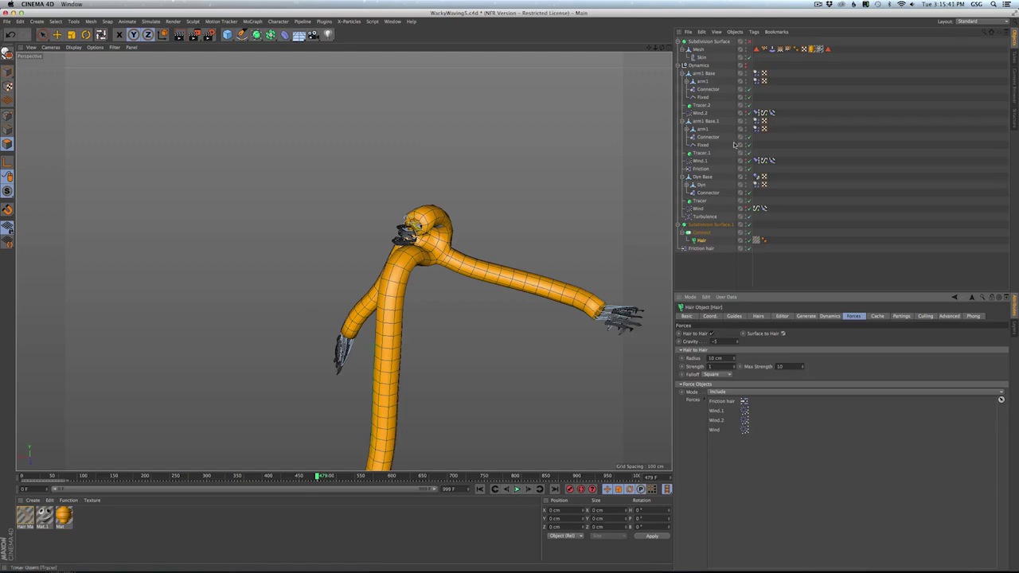
# - Add a Hair Collider tag to the Mesh object
pyautogui.click(699, 50)
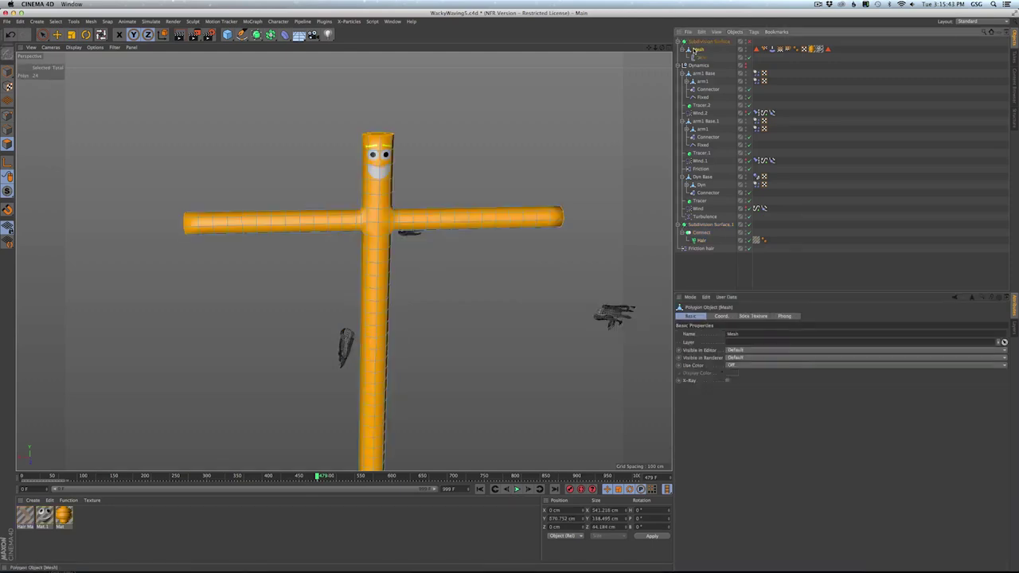
pyautogui.rightClick(693, 50)
pyautogui.moveTo(724, 80)
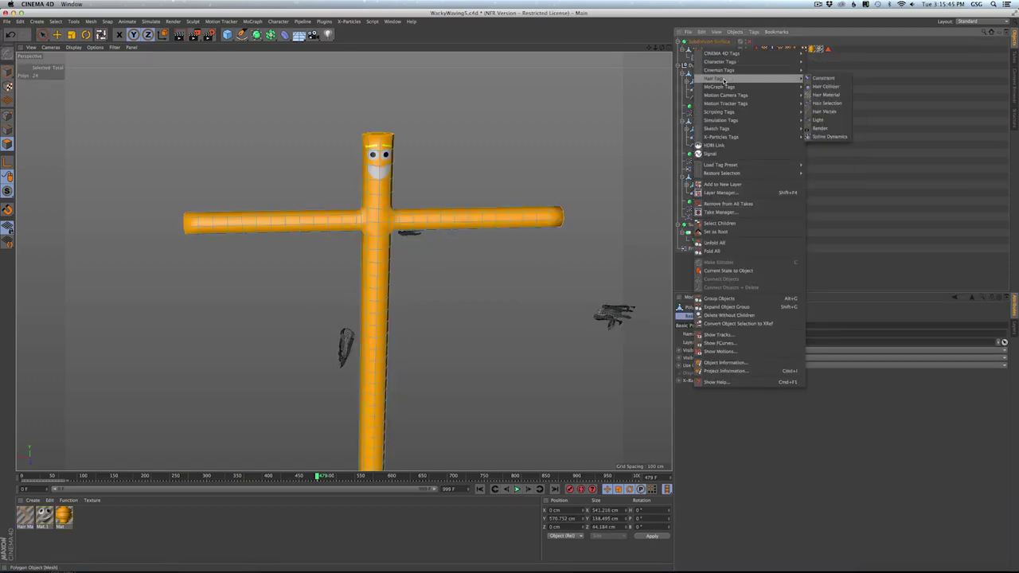
pyautogui.click(813, 86)
pyautogui.click(763, 64)
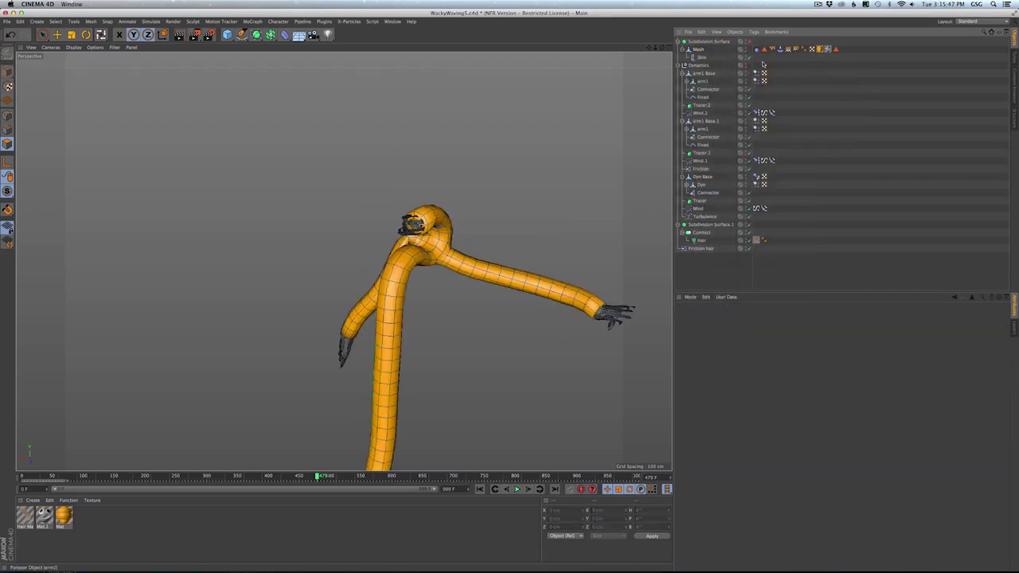
# - Play the simulation from the first frame to check the streamer collisions, and return to the start
pyautogui.click(495, 489)
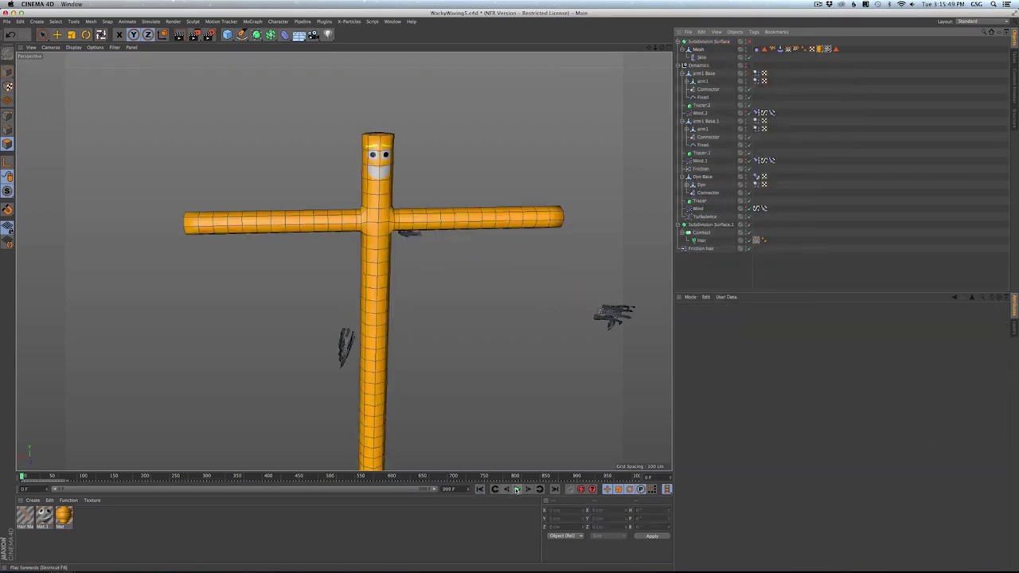
pyautogui.click(516, 490)
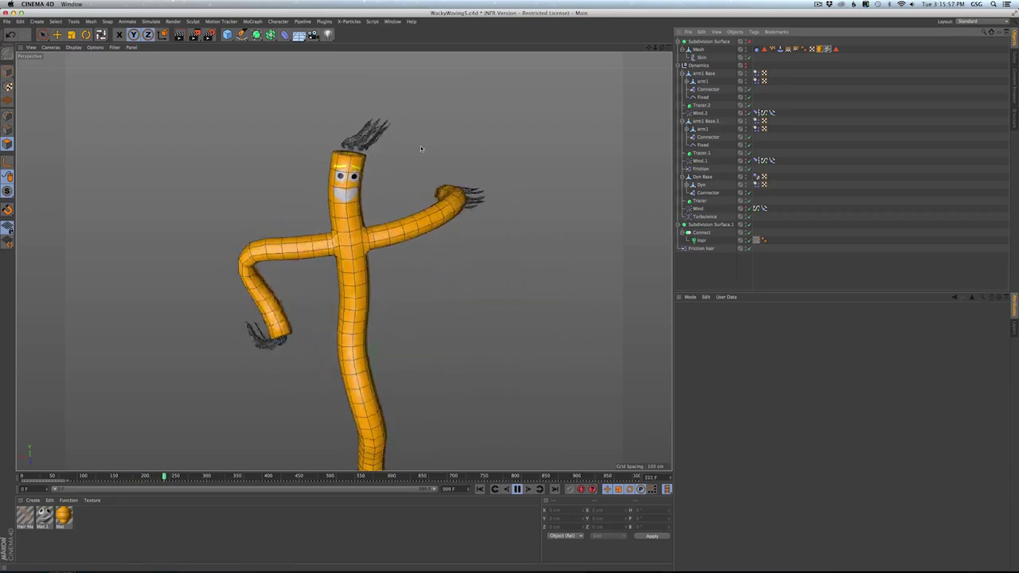
pyautogui.click(516, 491)
pyautogui.click(516, 491)
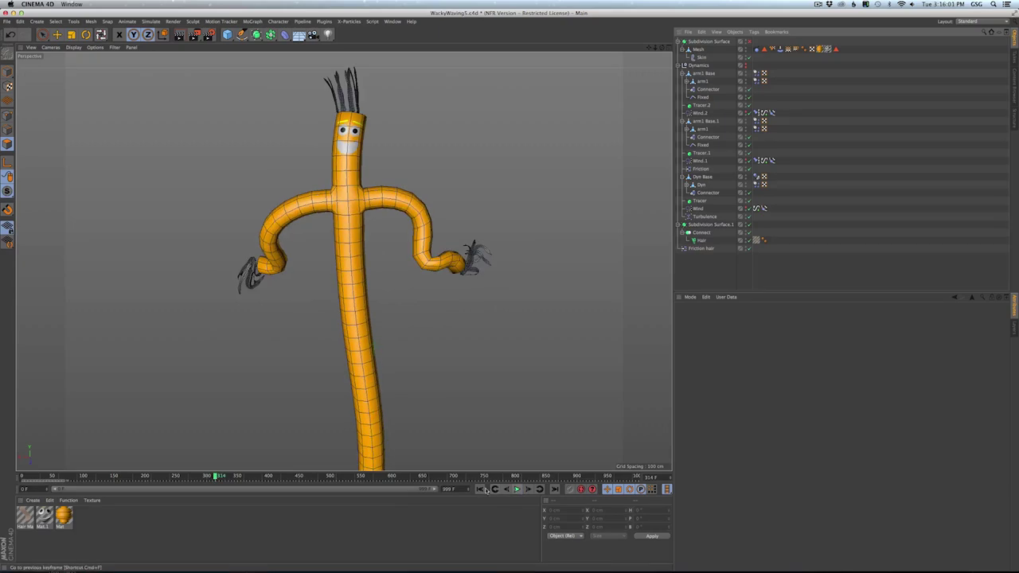
pyautogui.click(480, 489)
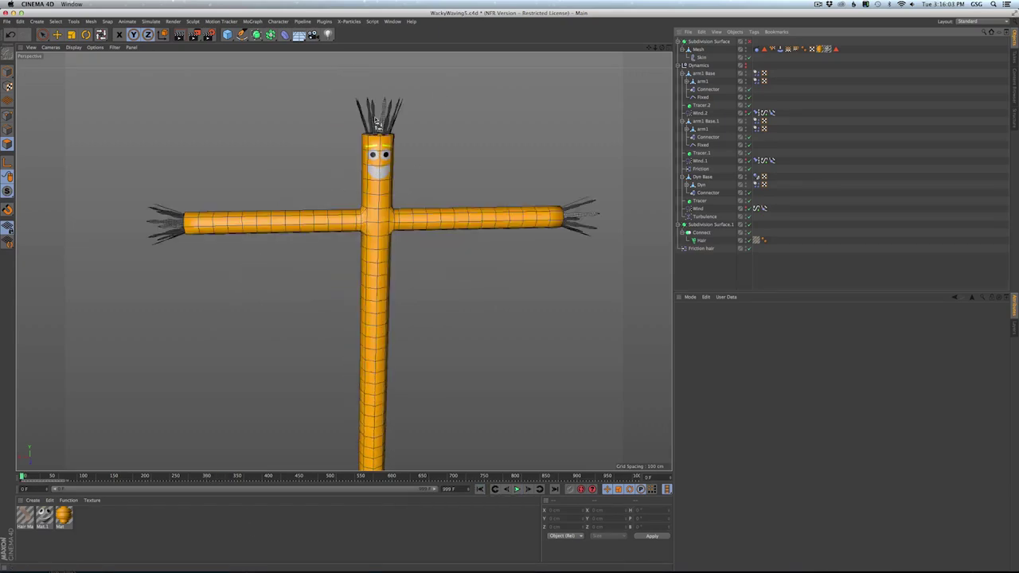
# - Create a new material, load a Gradient shader into its color texture and open the gradient's settings
pyautogui.doubleClick(89, 519)
pyautogui.doubleClick(29, 517)
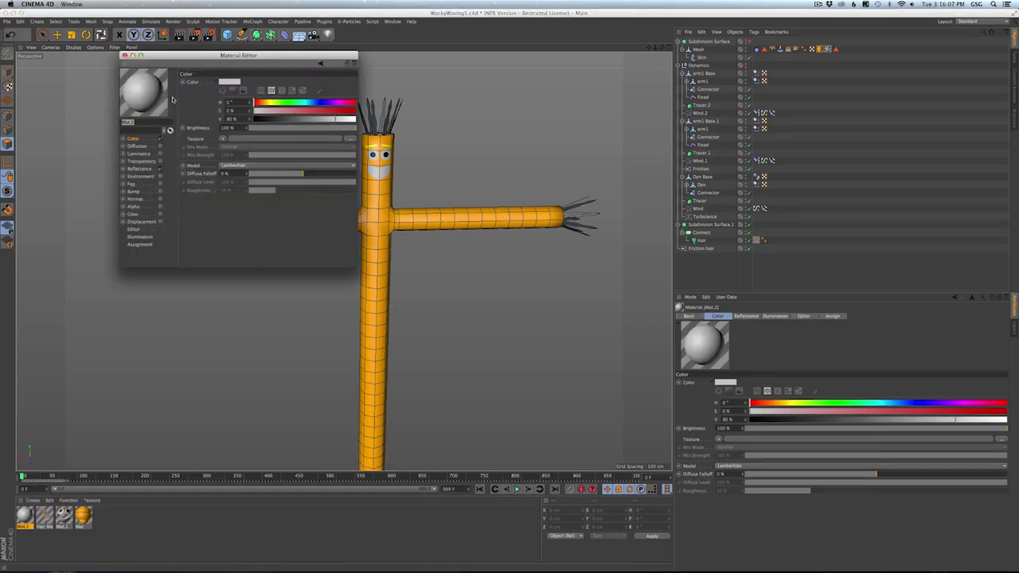
pyautogui.click(224, 139)
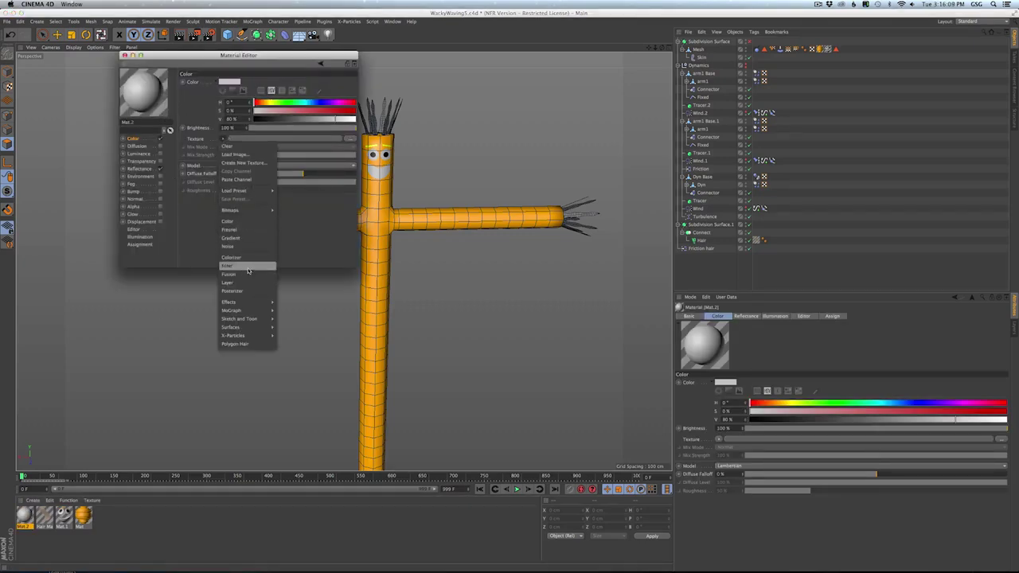
pyautogui.click(238, 239)
pyautogui.click(232, 156)
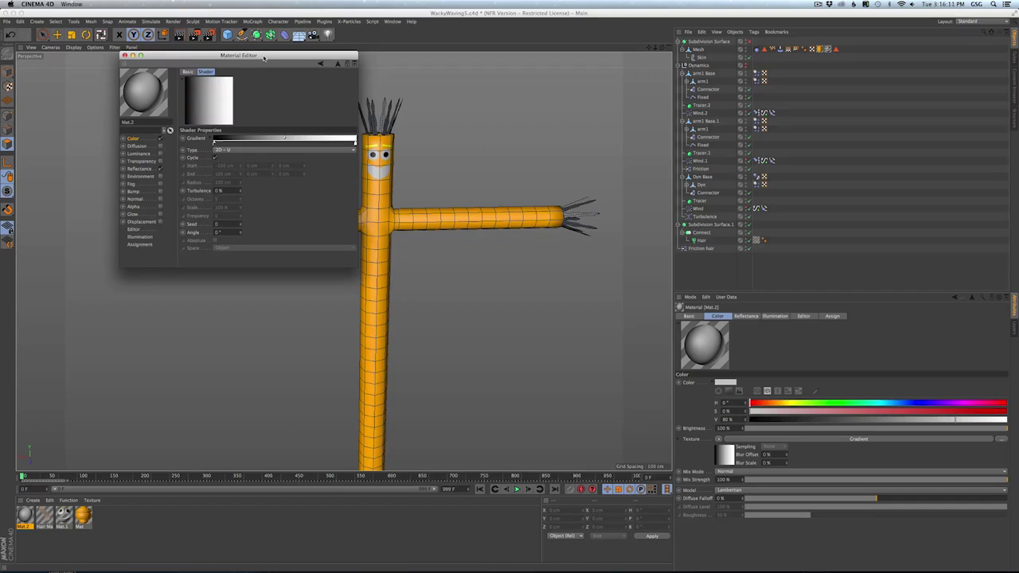
pyautogui.moveTo(264, 57); pyautogui.dragTo(563, 311)
# - Apply the new gradient material to the Hair object and set the gradient type to 2D - V
pyautogui.moveTo(28, 515); pyautogui.dragTo(464, 201)
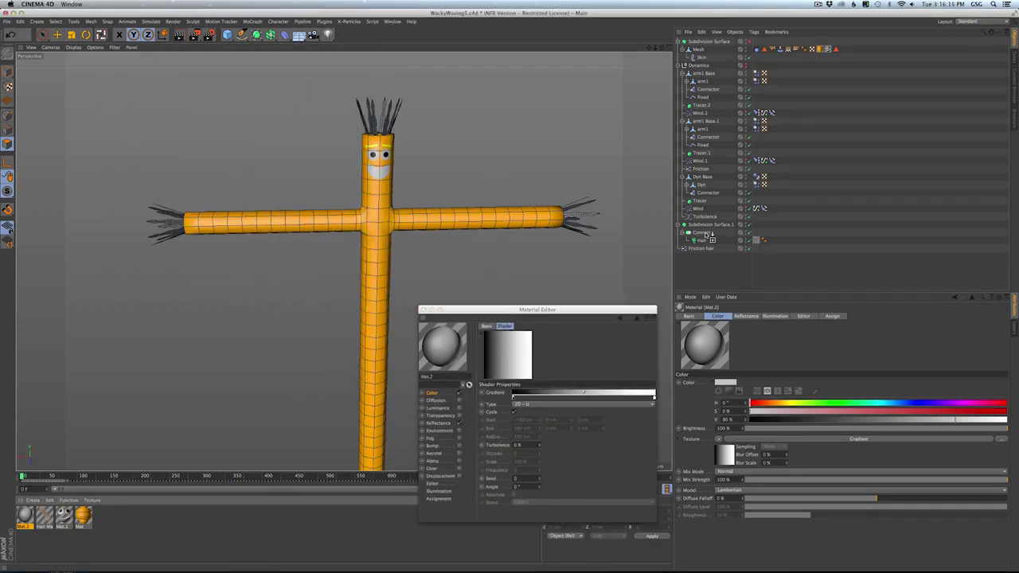
pyautogui.moveTo(709, 243); pyautogui.dragTo(704, 241)
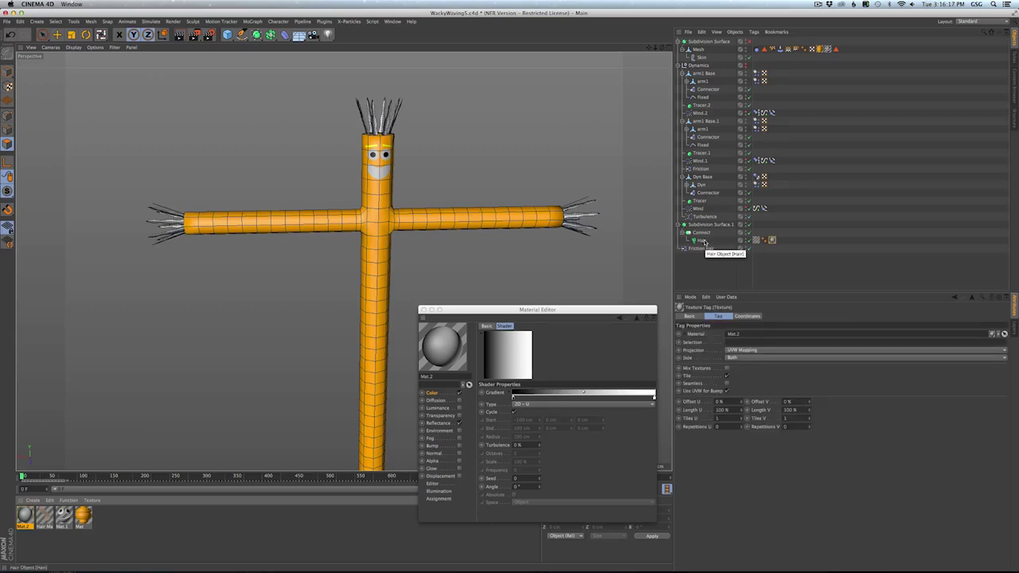
pyautogui.click(555, 406)
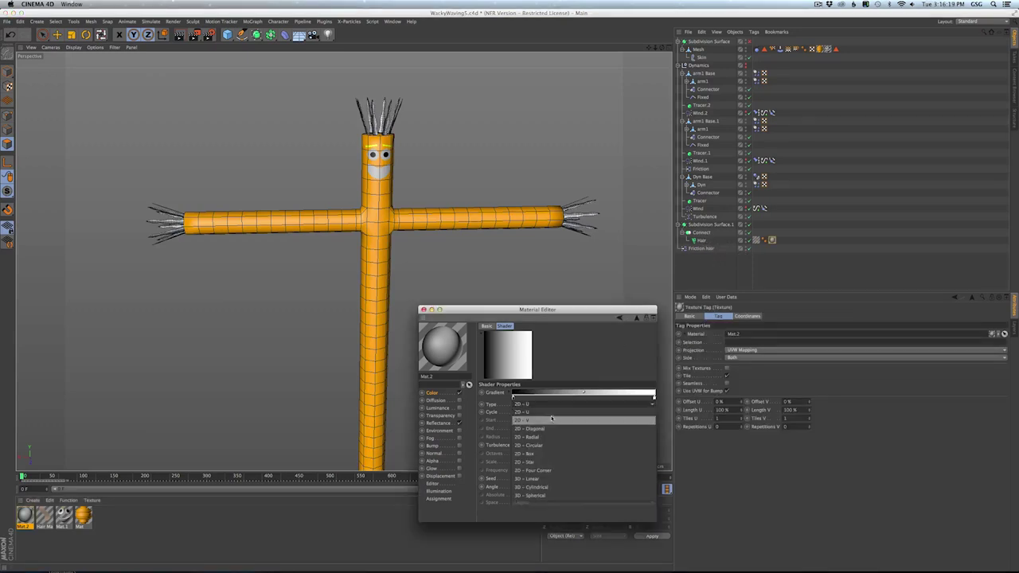
pyautogui.click(551, 419)
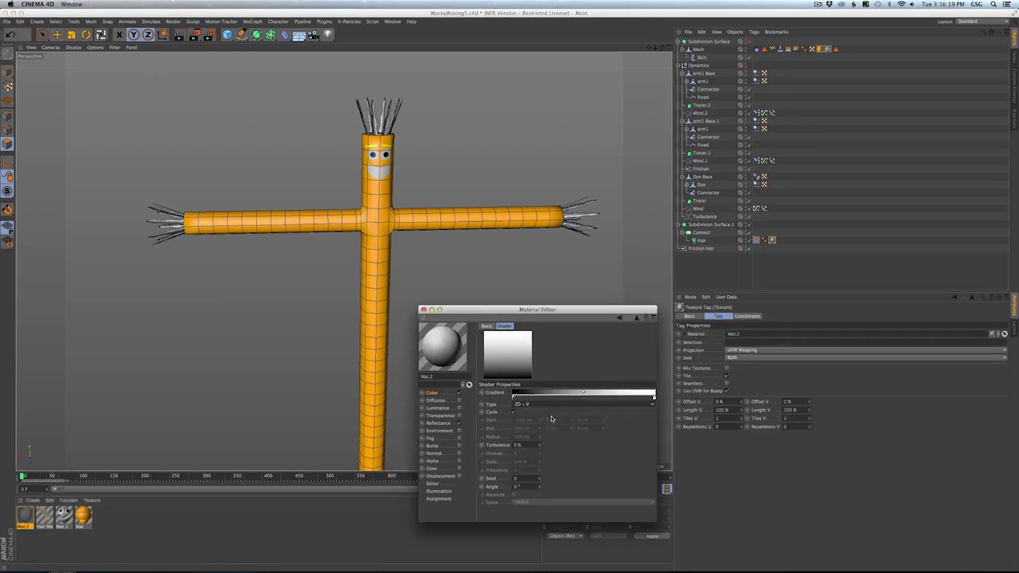
# - Set the gradient's start color to dark red and its end color to light orange
pyautogui.doubleClick(513, 397)
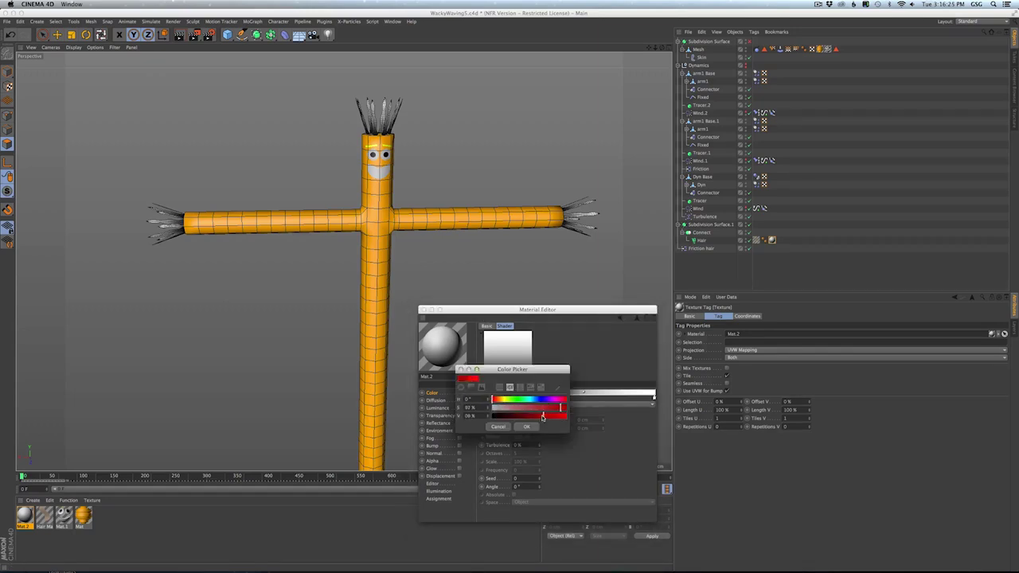
pyautogui.click(529, 427)
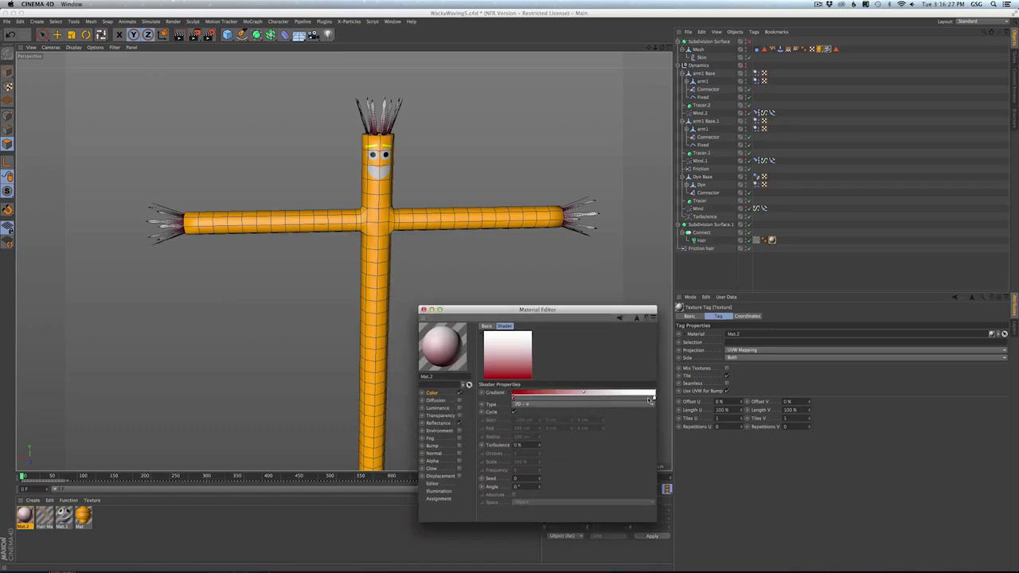
pyautogui.doubleClick(654, 396)
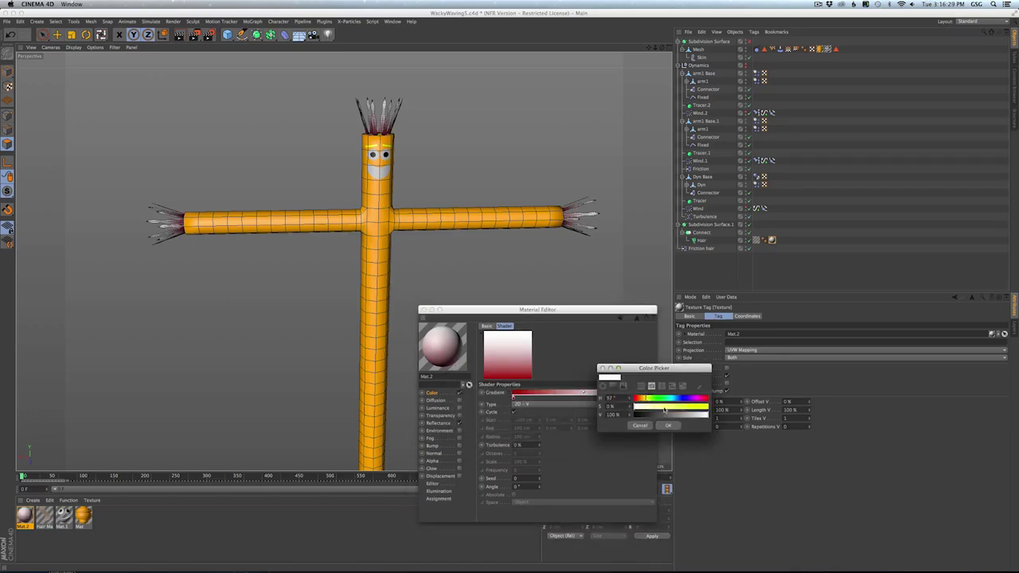
pyautogui.click(667, 425)
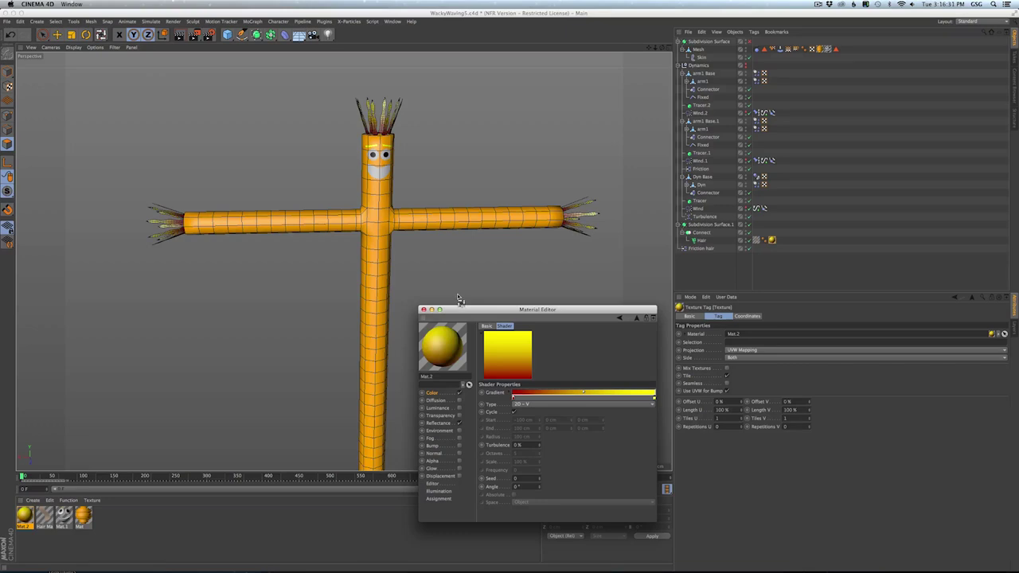
pyautogui.doubleClick(654, 398)
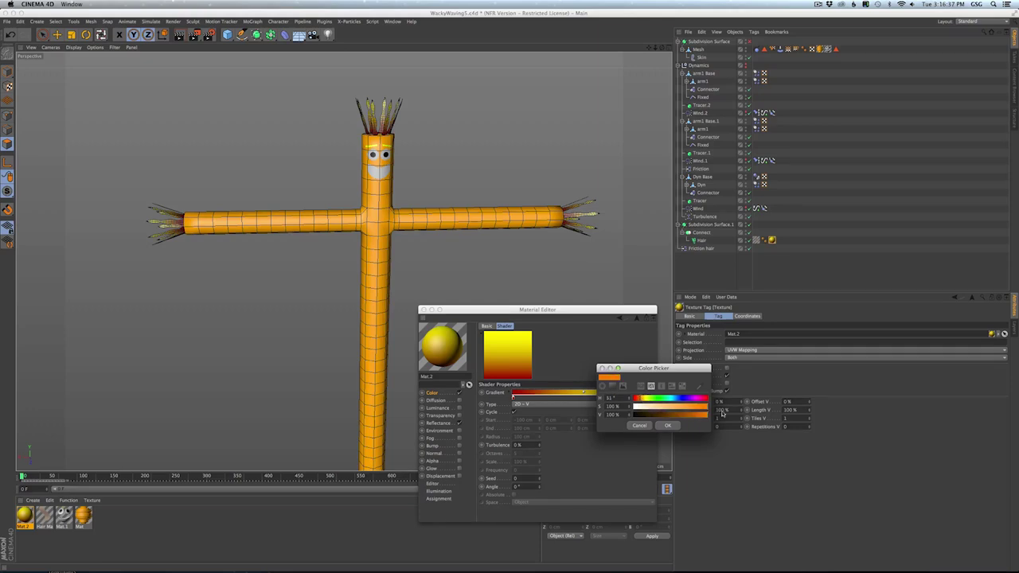
pyautogui.click(668, 425)
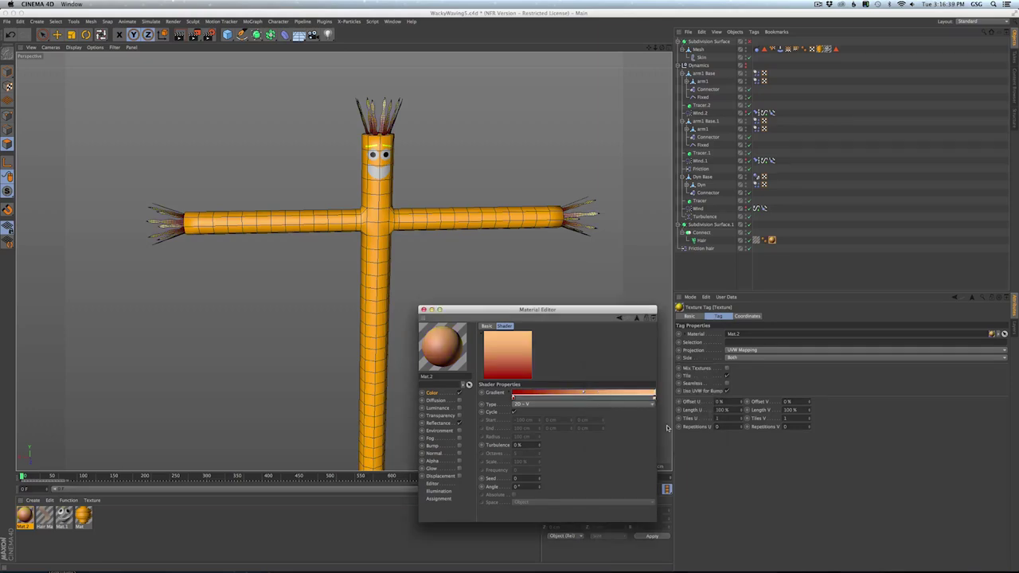
# - Close the Material Editor, deselect all objects and switch the viewport to Gouraud Shading without wireframe lines
pyautogui.click(423, 311)
pyautogui.click(851, 234)
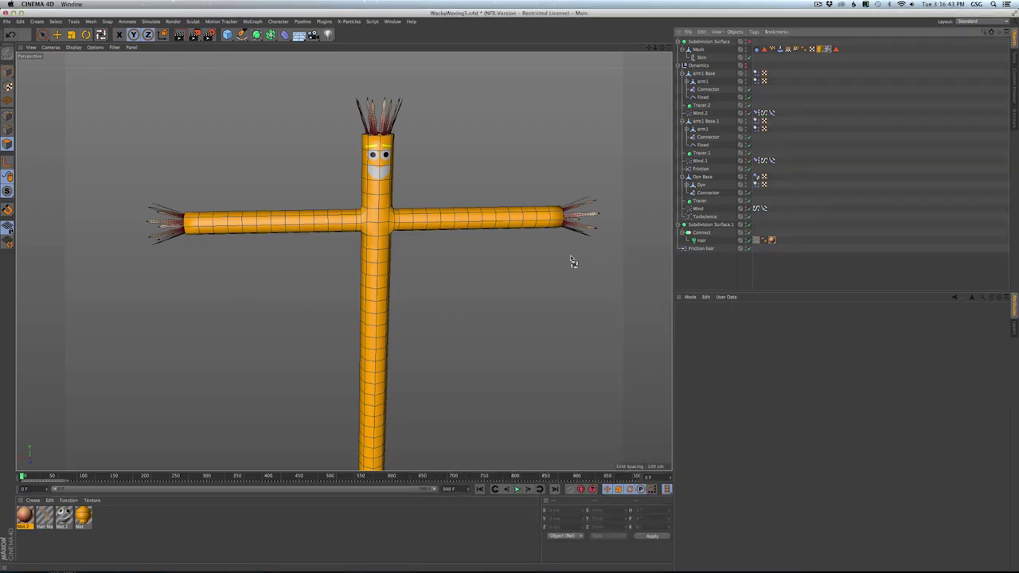
pyautogui.press('n')
pyautogui.press('a')
pyautogui.moveTo(379, 192)
pyautogui.keyDown('alt'); pyautogui.mouseDown()
pyautogui.moveTo(324, 180)
pyautogui.moveTo(418, 195)
pyautogui.moveTo(382, 195)
pyautogui.mouseUp(); pyautogui.keyUp('alt')
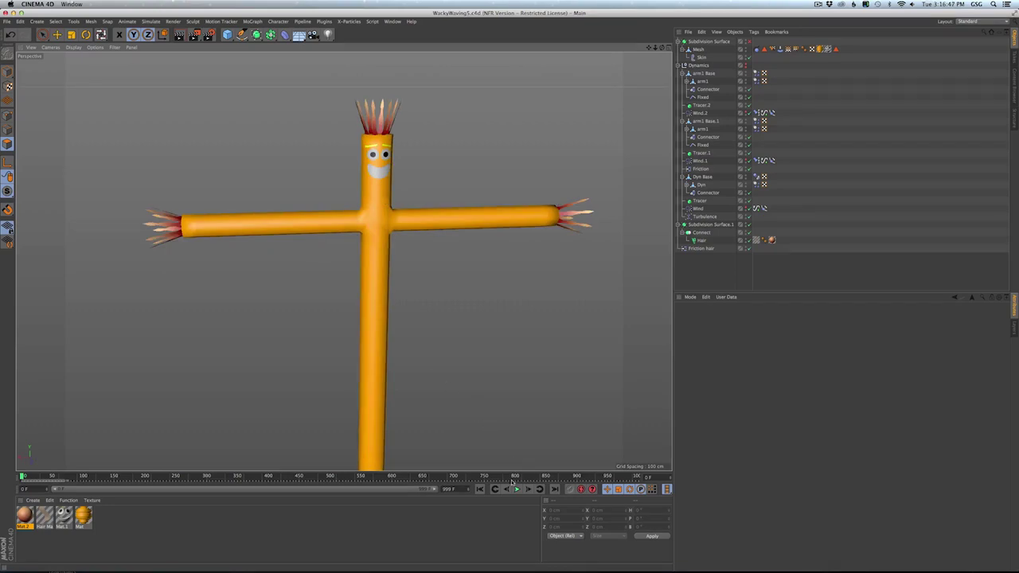
# - Play the simulation to view the gradient streamers in motion, and return to the first frame
pyautogui.click(517, 489)
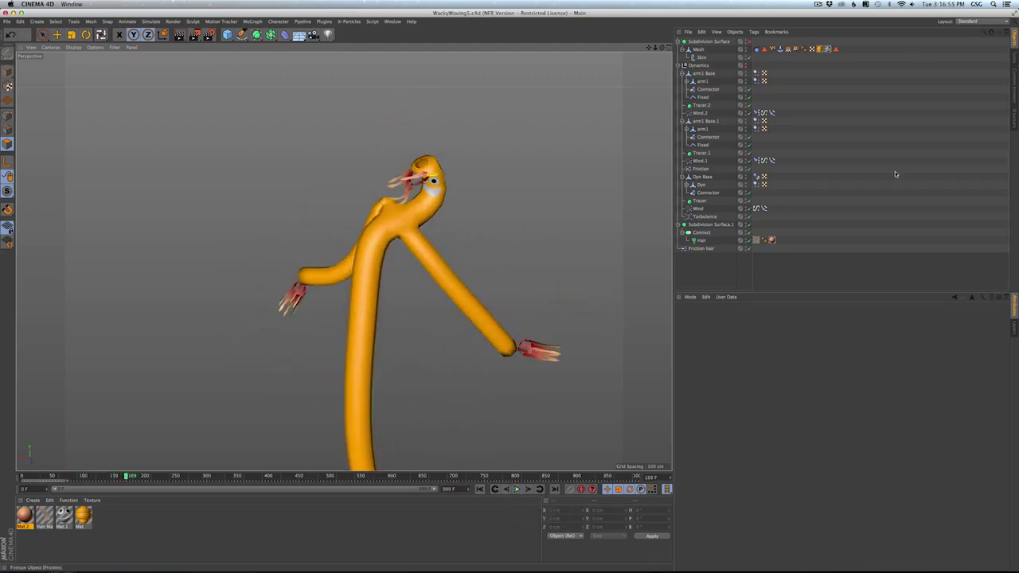
pyautogui.click(480, 489)
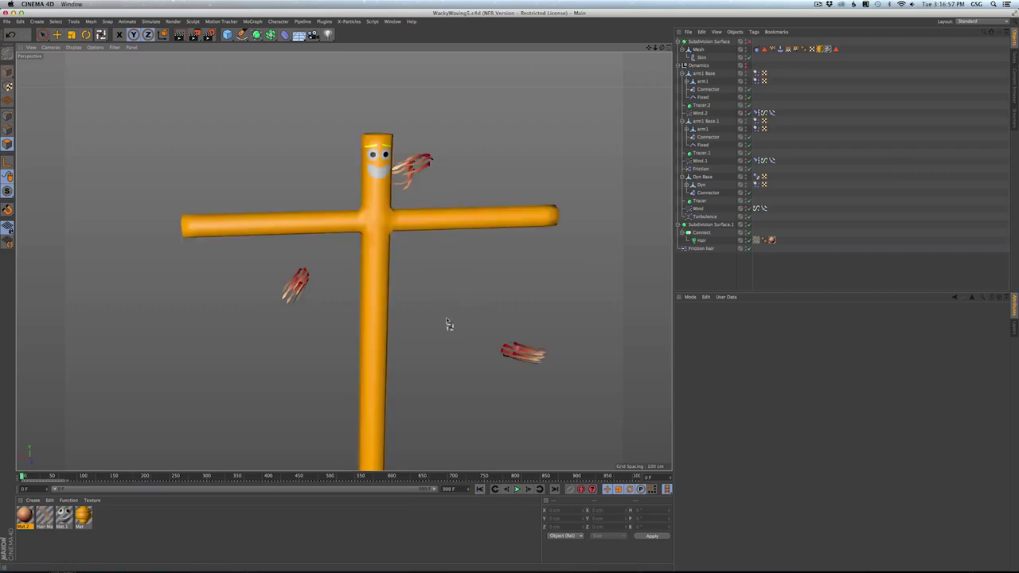
pyautogui.keyDown('alt'); pyautogui.moveTo(428, 334); pyautogui.dragTo(381, 289); pyautogui.keyUp('alt')
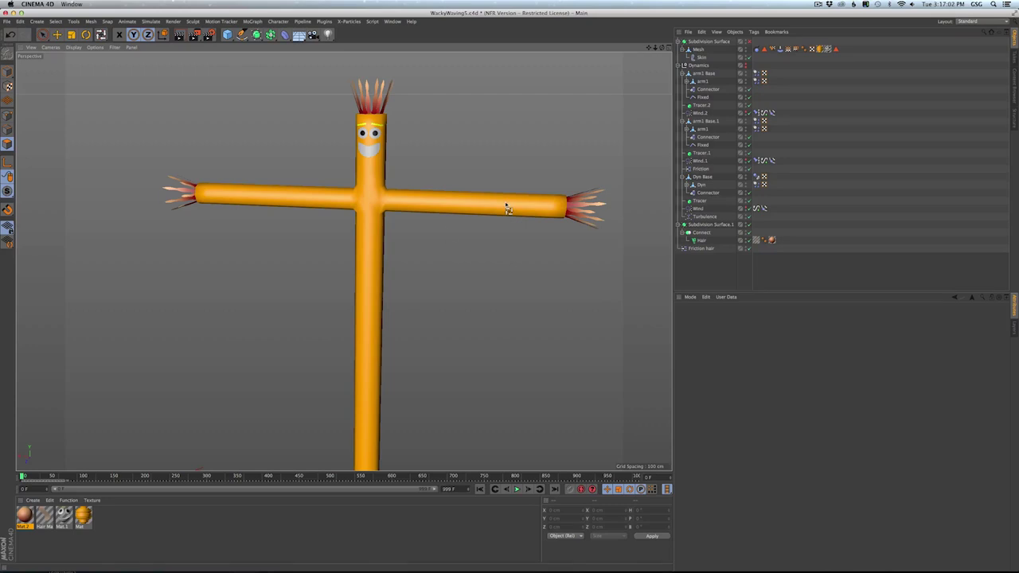
# - In the render settings, turn off saving and set the output frame range to All Frames
pyautogui.press('super+b')
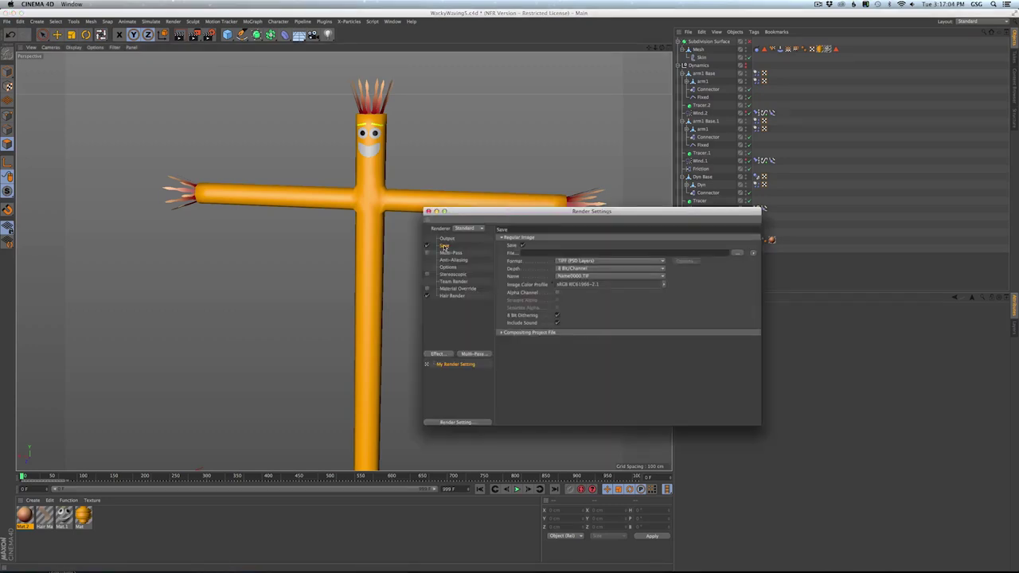
pyautogui.click(448, 238)
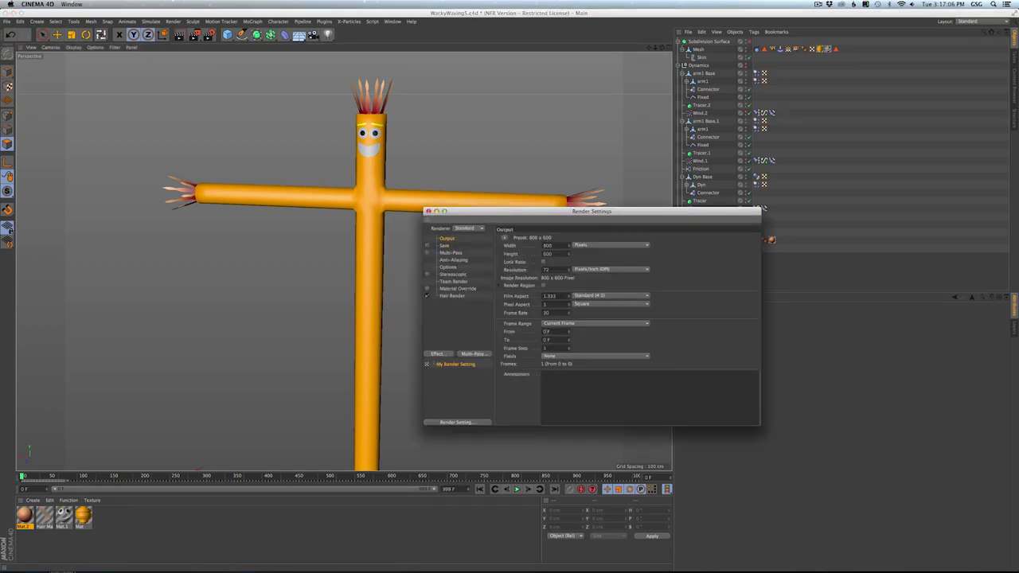
pyautogui.click(555, 324)
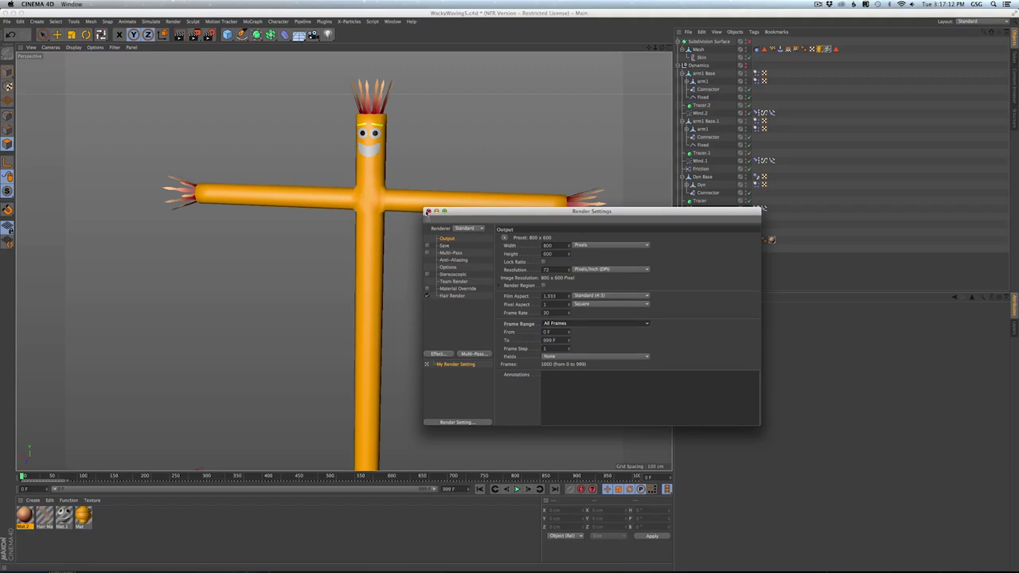
pyautogui.click(427, 212)
# - Render the full animation to the Picture Viewer
pyautogui.keyDown('alt'); pyautogui.moveTo(410, 190); pyautogui.dragTo(405, 213); pyautogui.keyUp('alt')
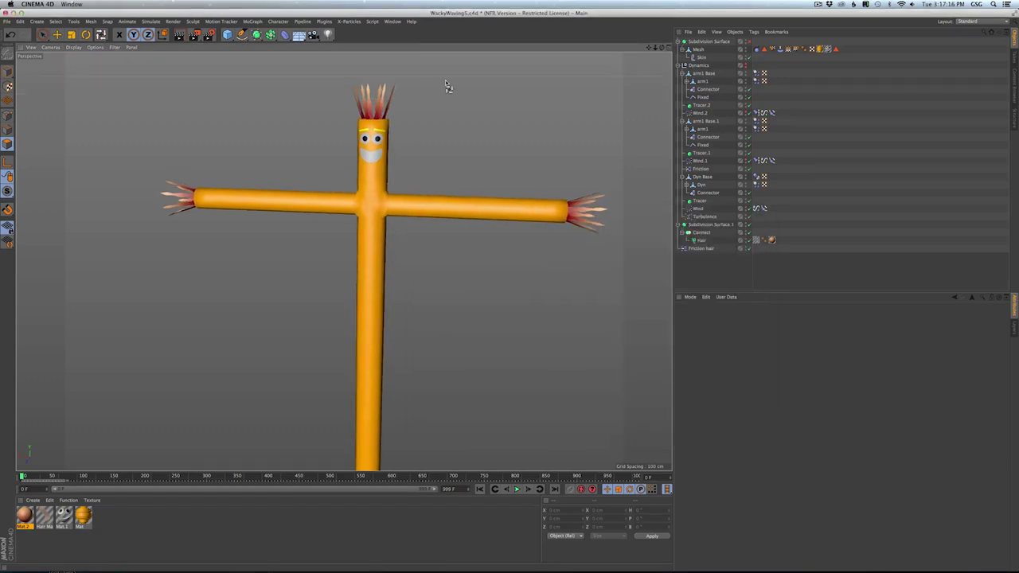
pyautogui.click(194, 37)
pyautogui.click(569, 185)
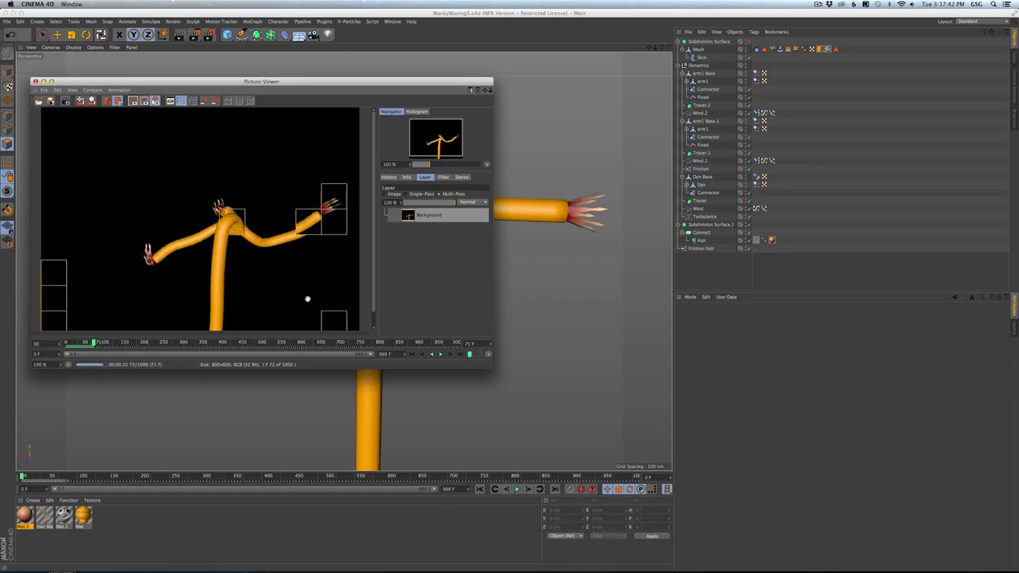
# - Move the Subdivision Surface containing the Mesh below the Dynamics group, directly above Subdivision Surface.1, in the object hierarchy
pyautogui.moveTo(707, 42); pyautogui.dragTo(732, 122)
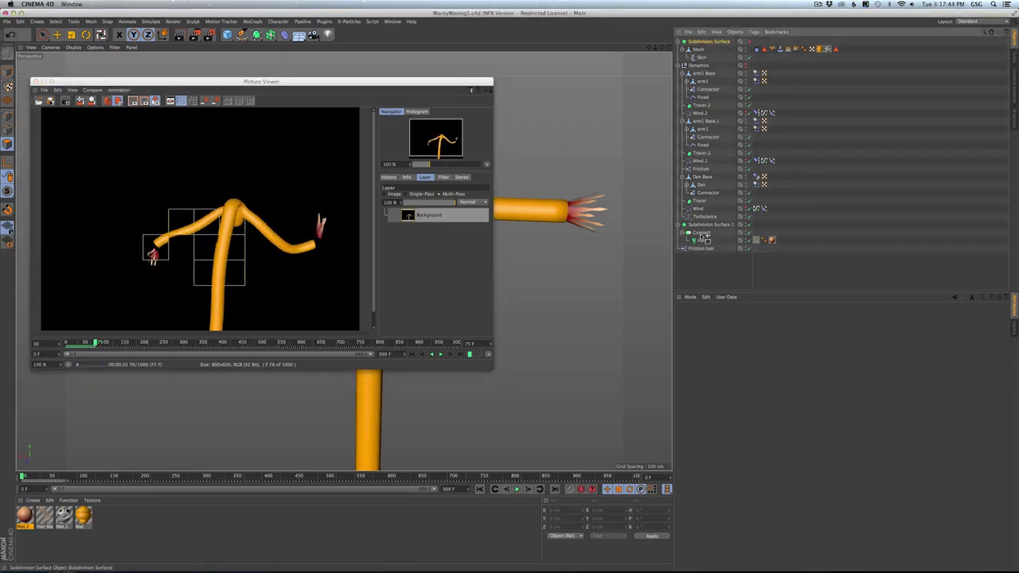
pyautogui.moveTo(689, 226); pyautogui.dragTo(691, 224)
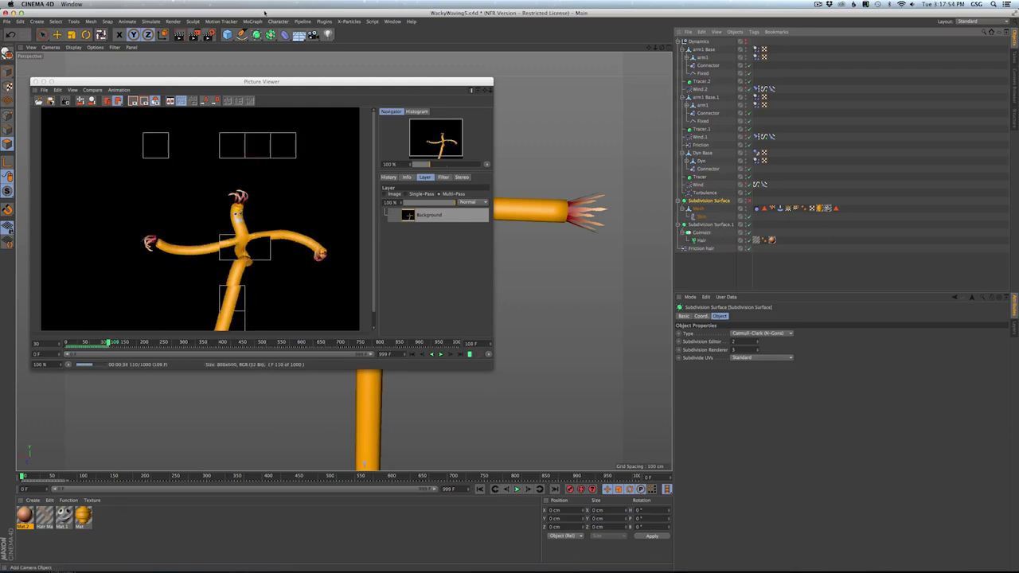
# - Render the reordered scene to the Picture Viewer, stop the render and close the viewer
pyautogui.click(195, 36)
pyautogui.click(574, 188)
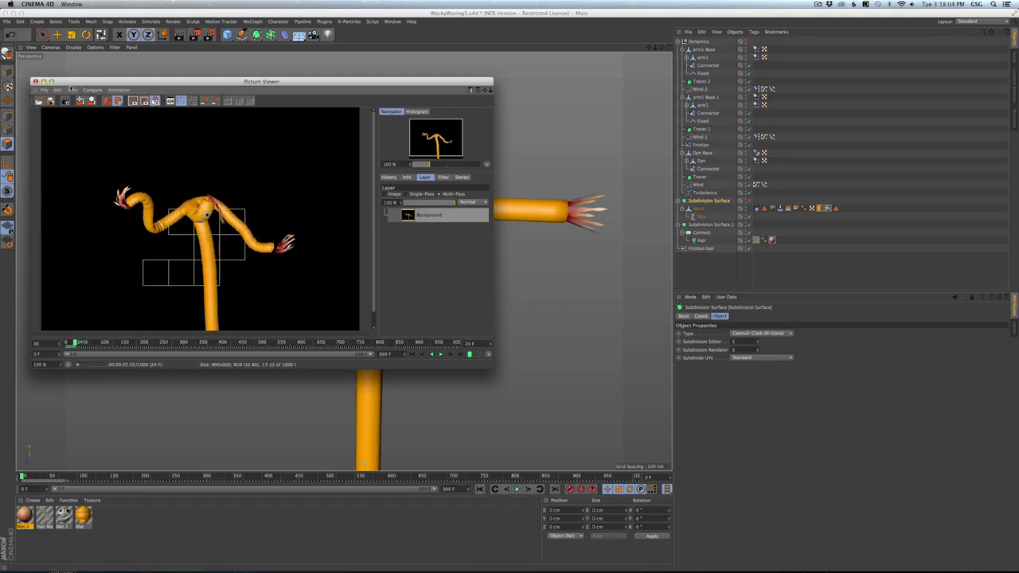
pyautogui.click(65, 103)
pyautogui.press('Return')
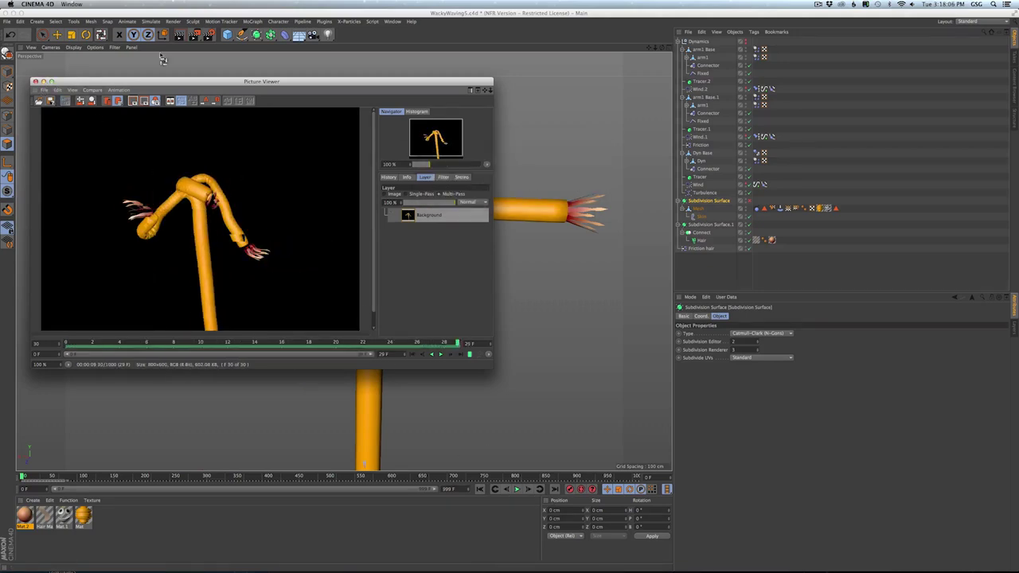
pyautogui.click(34, 81)
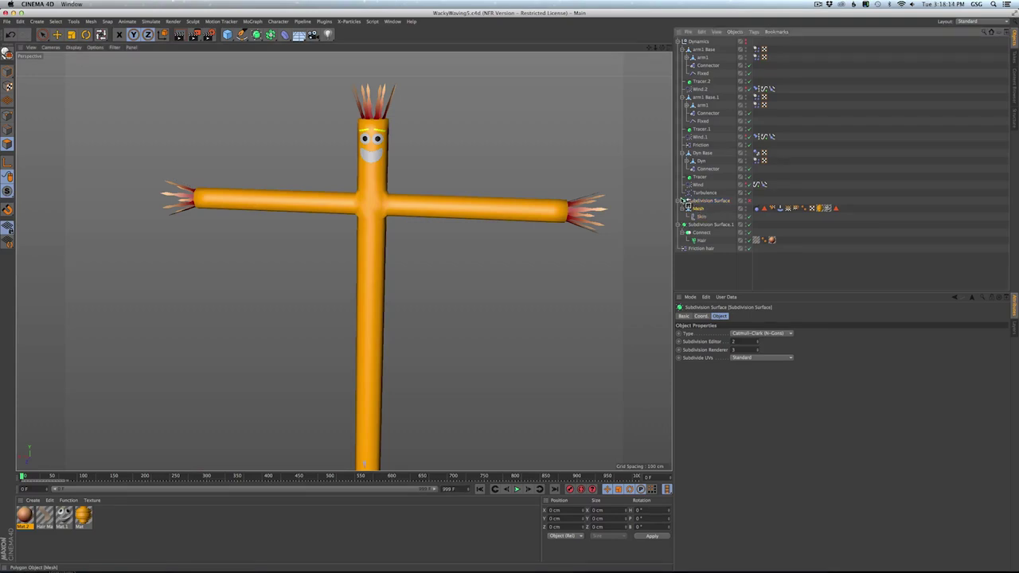
# - Take the Mesh out of its Subdivision Surface and delete the emptied Subdivision Surface object
pyautogui.moveTo(683, 201); pyautogui.dragTo(696, 209)
pyautogui.click(707, 217)
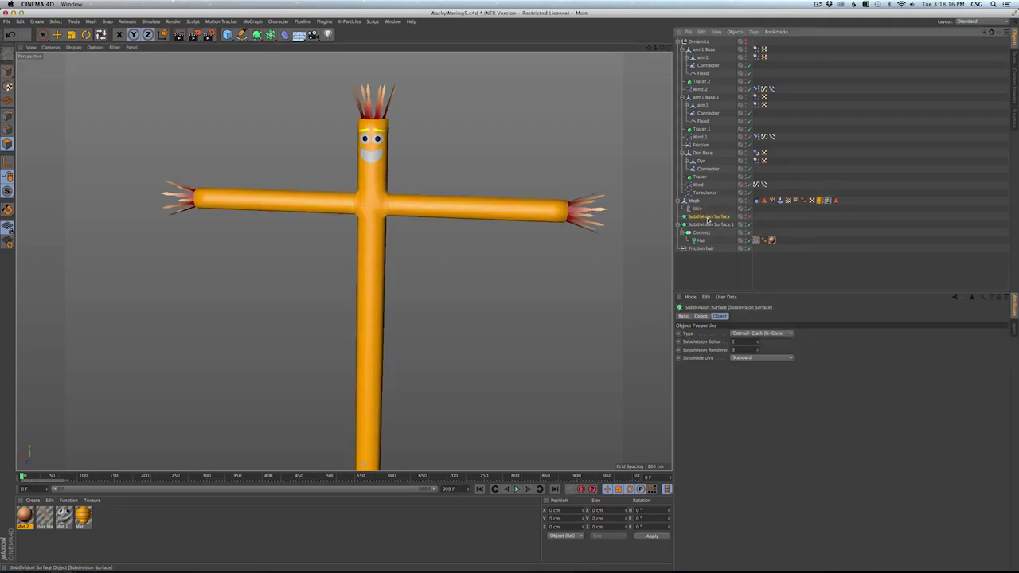
pyautogui.press('Delete')
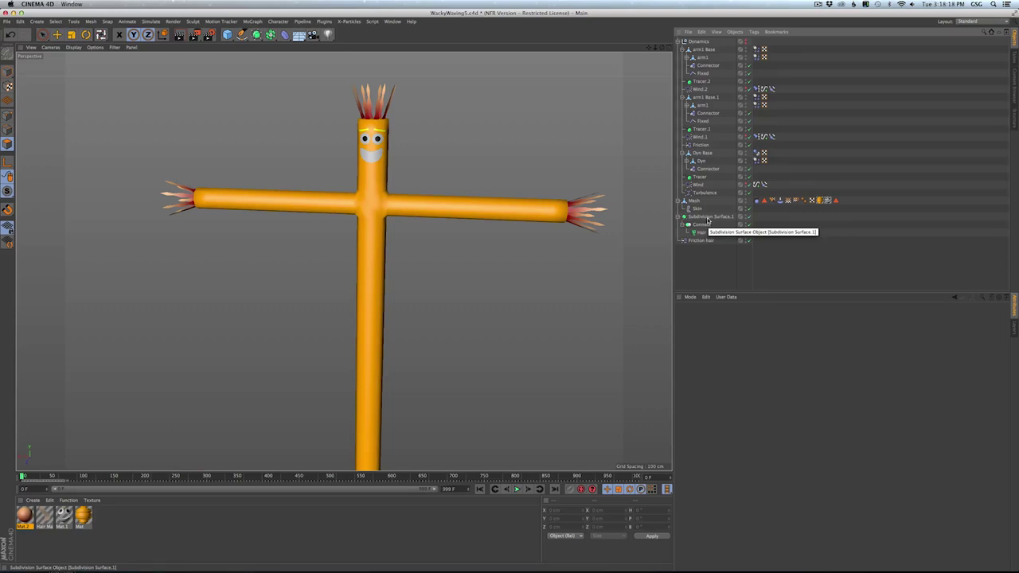
# - Add a Point Cache tag to the Mesh and store its state
pyautogui.click(696, 203)
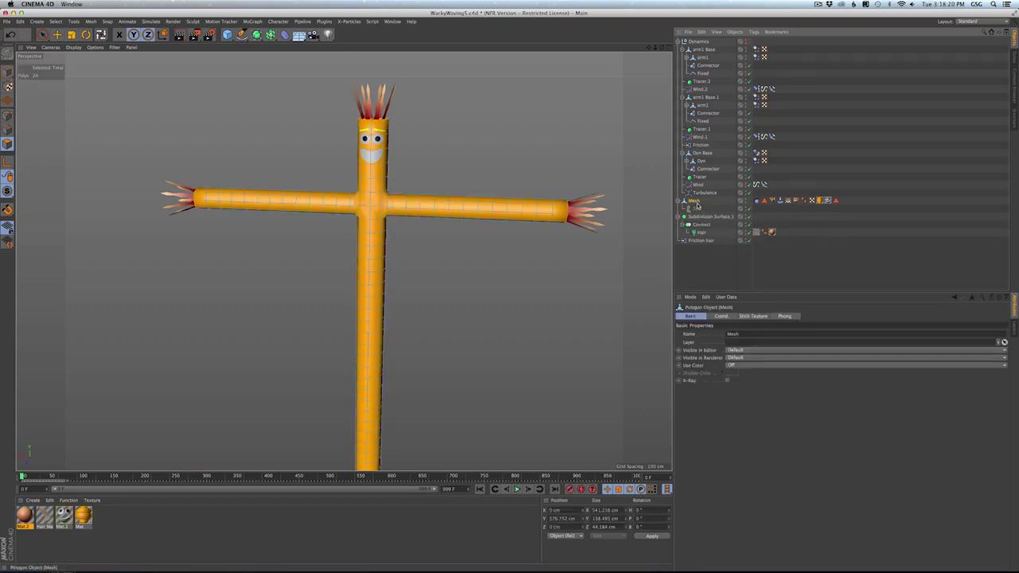
pyautogui.rightClick(689, 206)
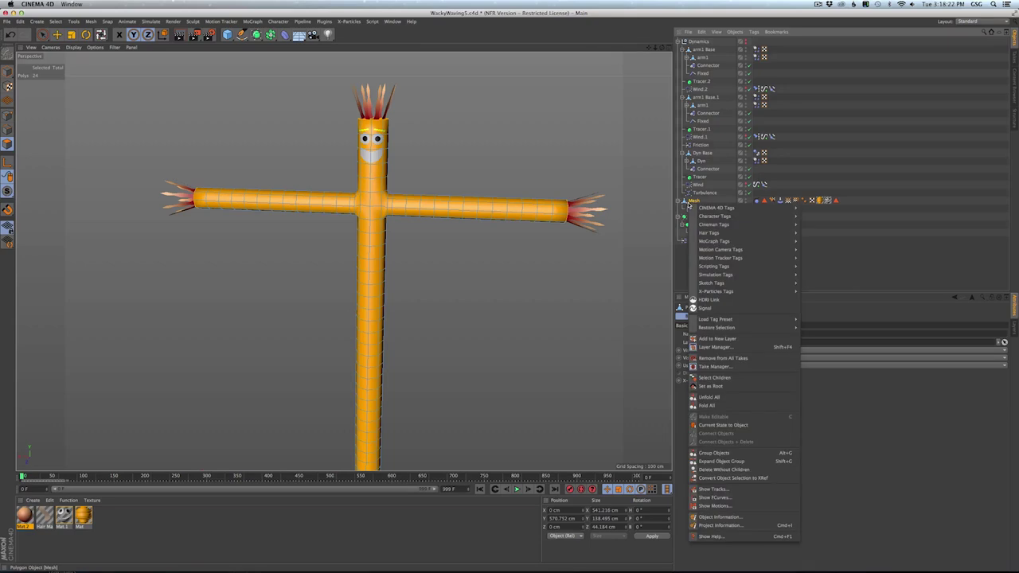
pyautogui.moveTo(706, 217)
pyautogui.click(816, 256)
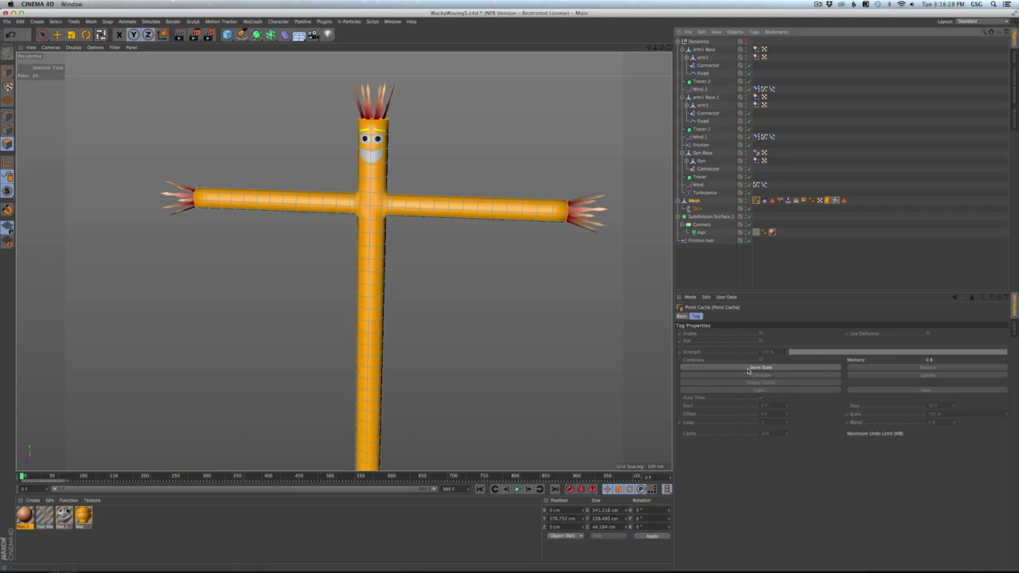
pyautogui.click(748, 368)
# - Set the project's end frame to 555 and calculate the Mesh's point cache
pyautogui.moveTo(461, 491); pyautogui.dragTo(416, 489)
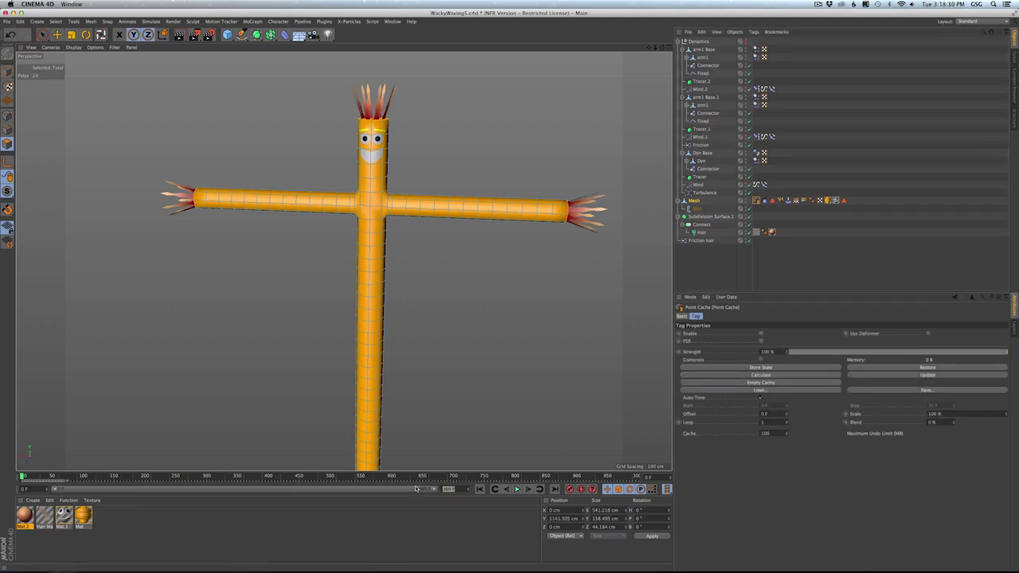
pyautogui.write('555')
pyautogui.press('Return')
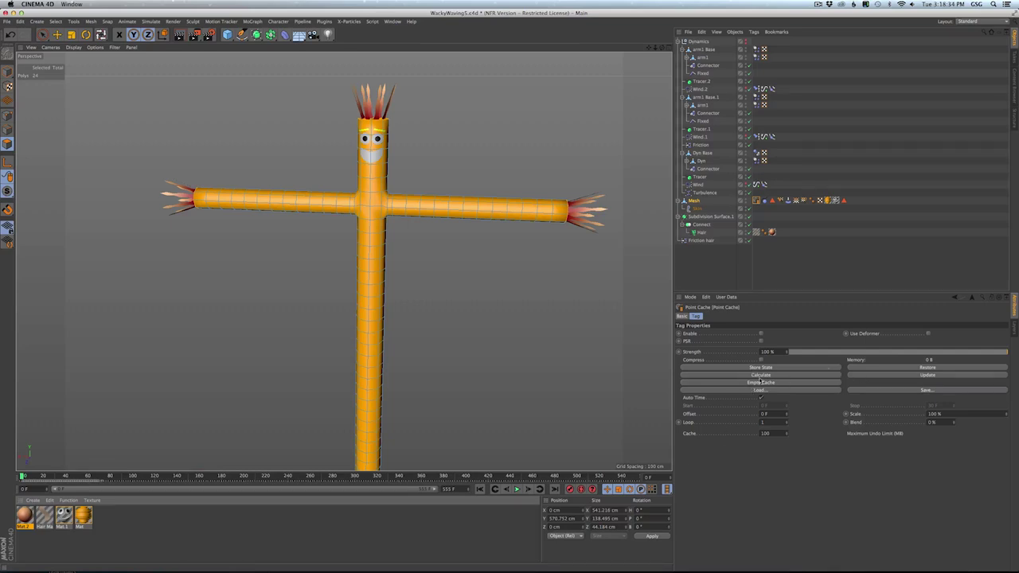
pyautogui.click(758, 376)
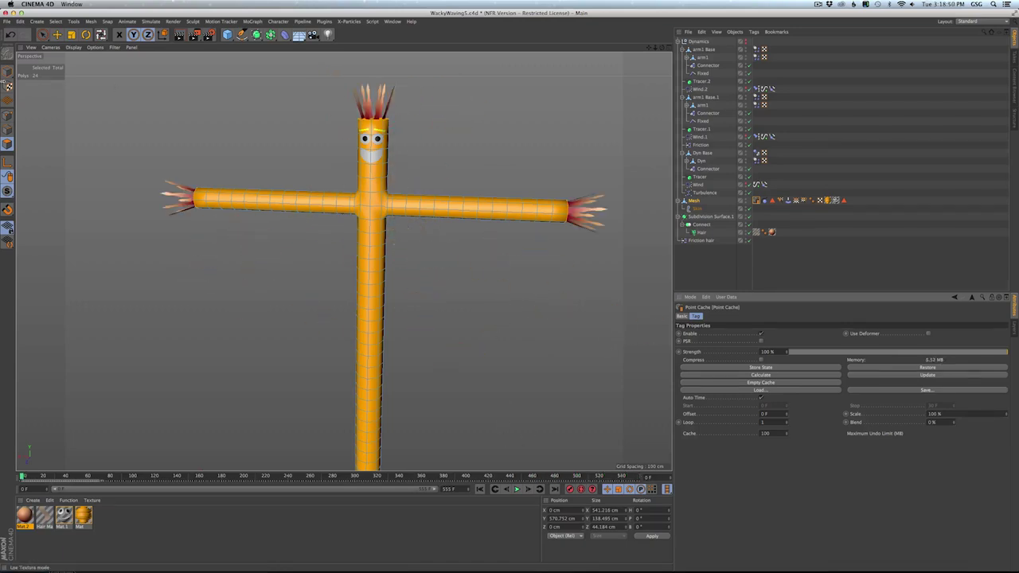
# - Switch to Model mode and play the cached animation to check the body and streamers
pyautogui.click(7, 72)
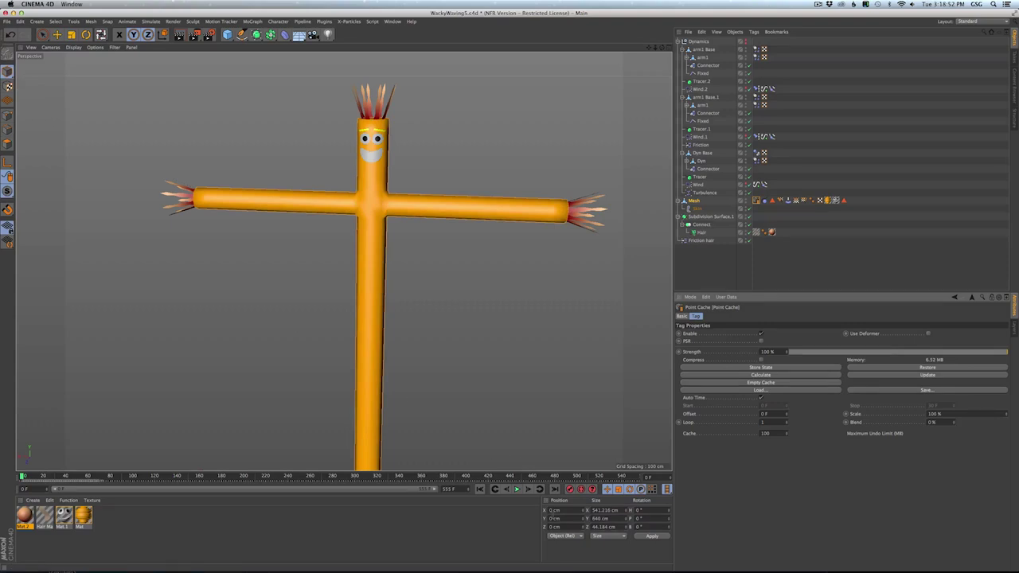
pyautogui.click(517, 489)
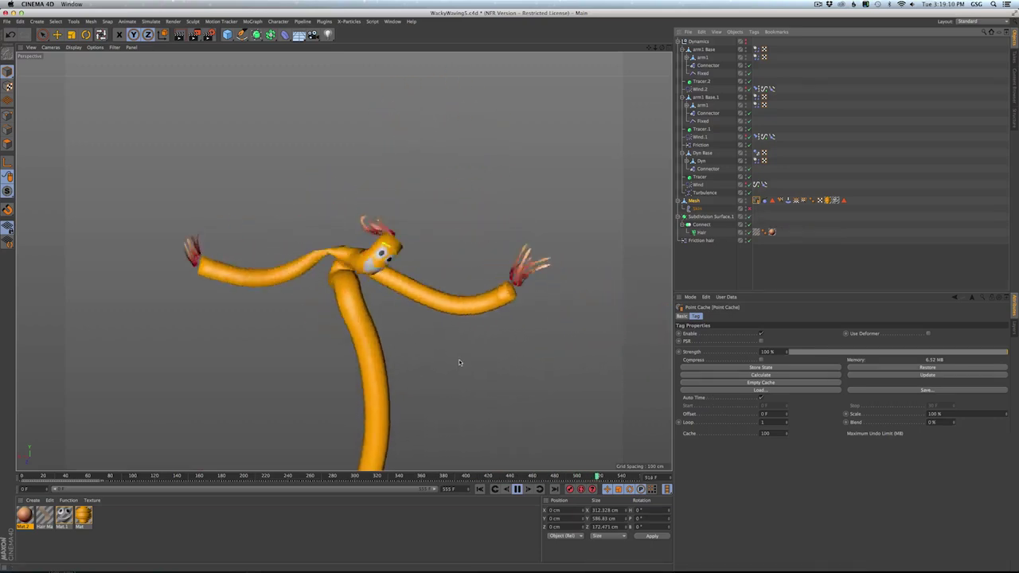
pyautogui.click(517, 490)
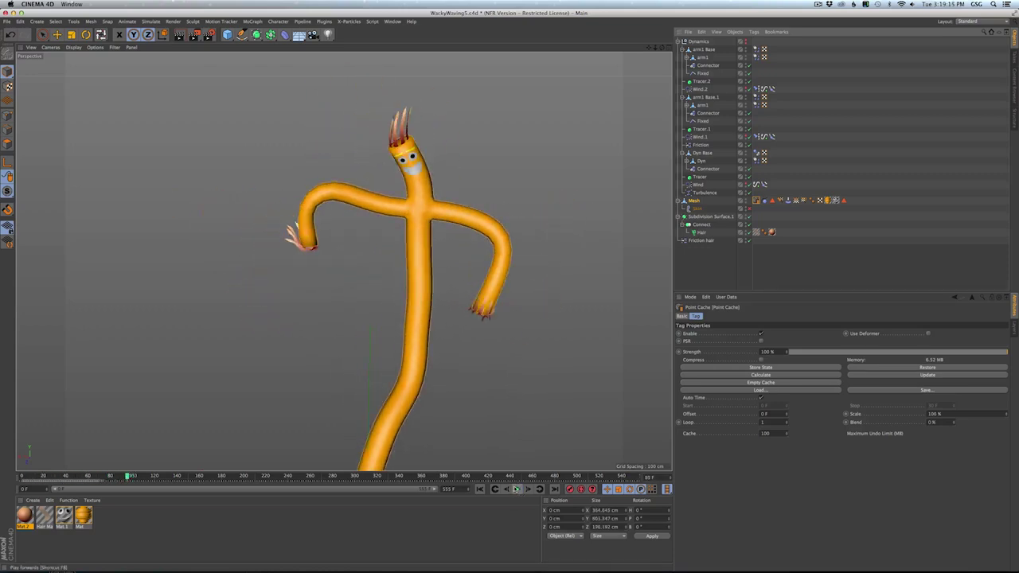
# - Render the cached animation to the Picture Viewer and view the Force settings of the second arm's Dynamics Body tag
pyautogui.click(199, 37)
pyautogui.click(572, 188)
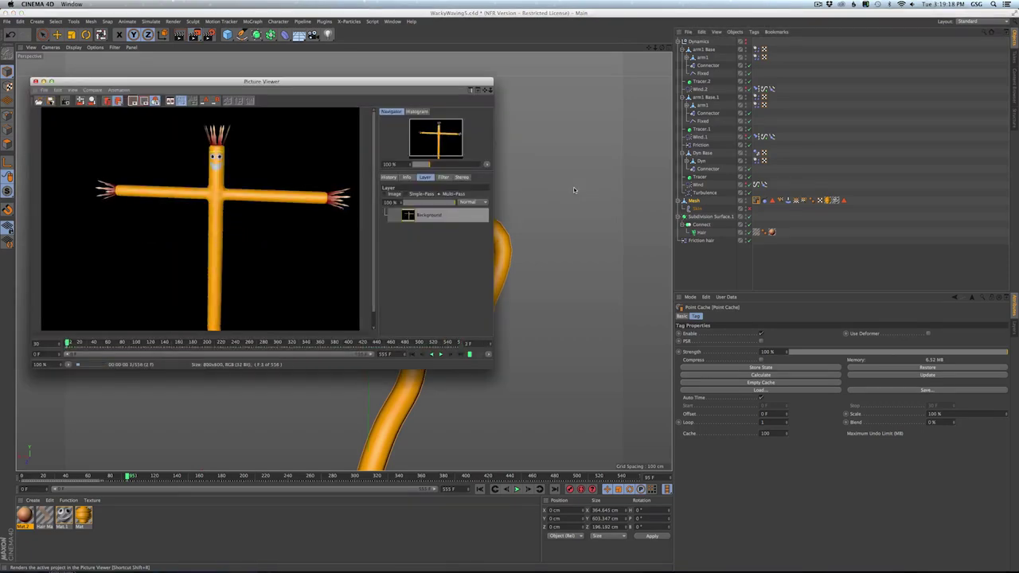
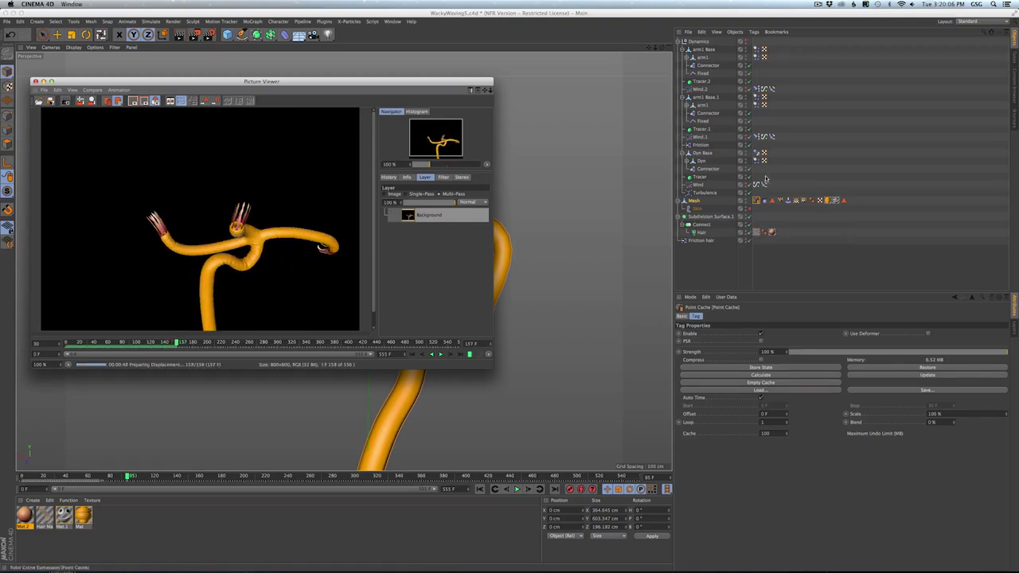
pyautogui.click(755, 98)
pyautogui.click(756, 105)
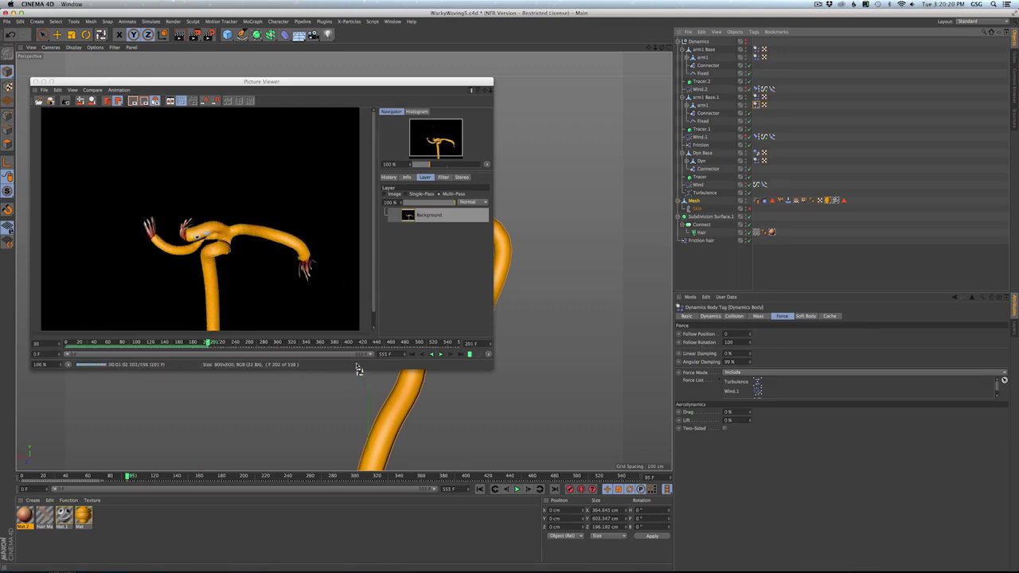
# - Rewind the rendered frames, enlarge the Picture Viewer and play back the animation
pyautogui.click(412, 355)
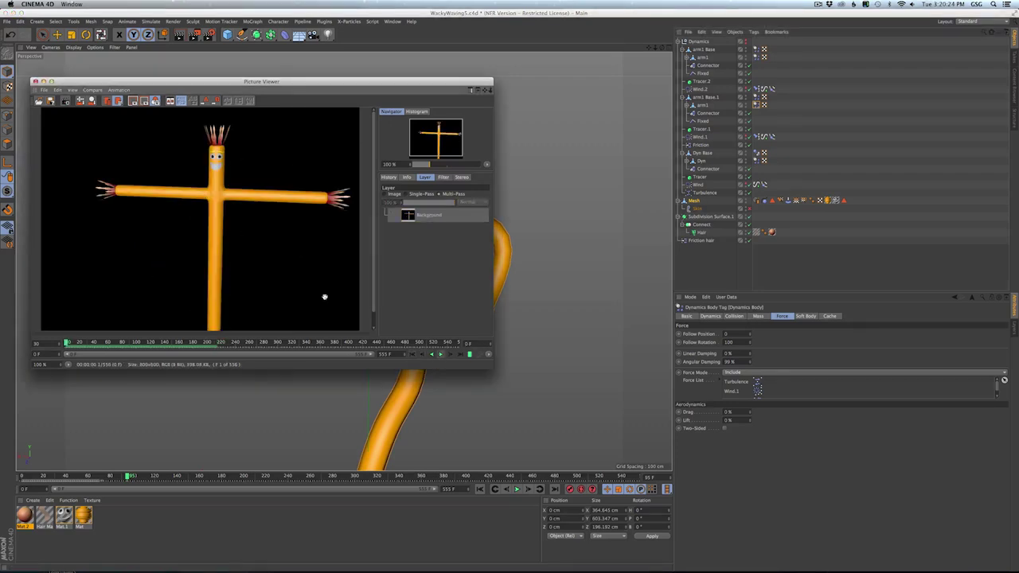
pyautogui.click(52, 82)
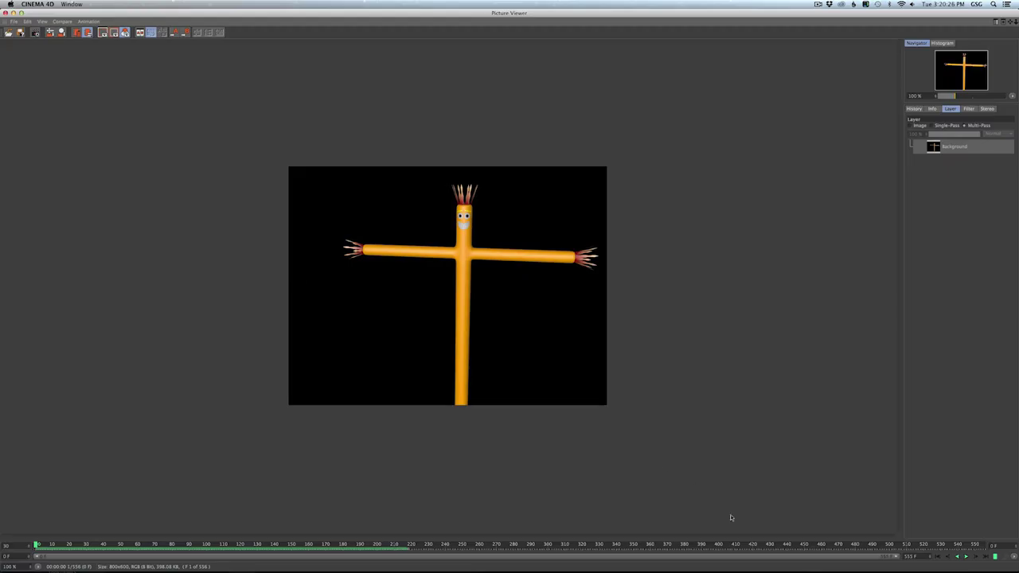
pyautogui.click(967, 556)
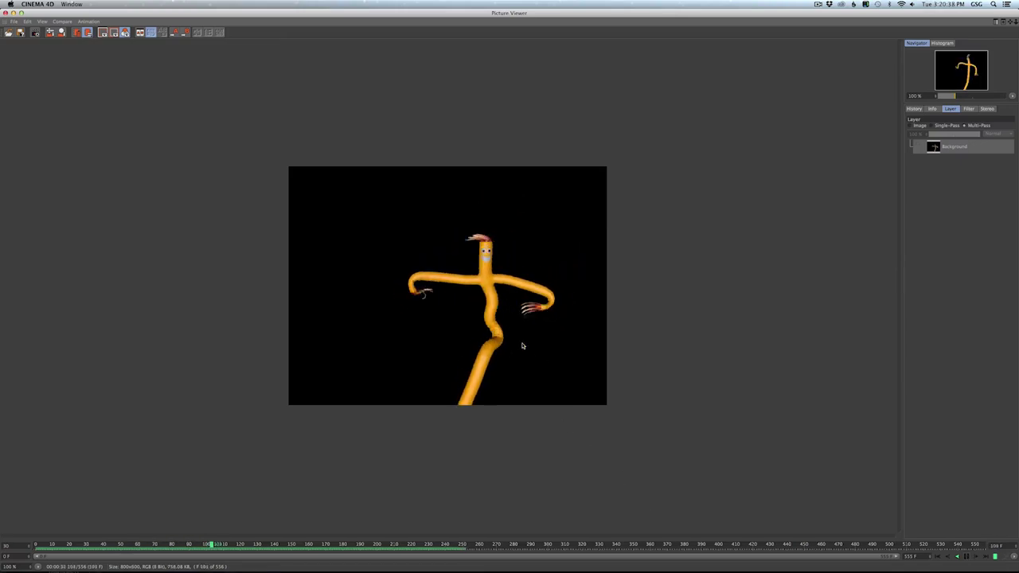
pyautogui.click(941, 558)
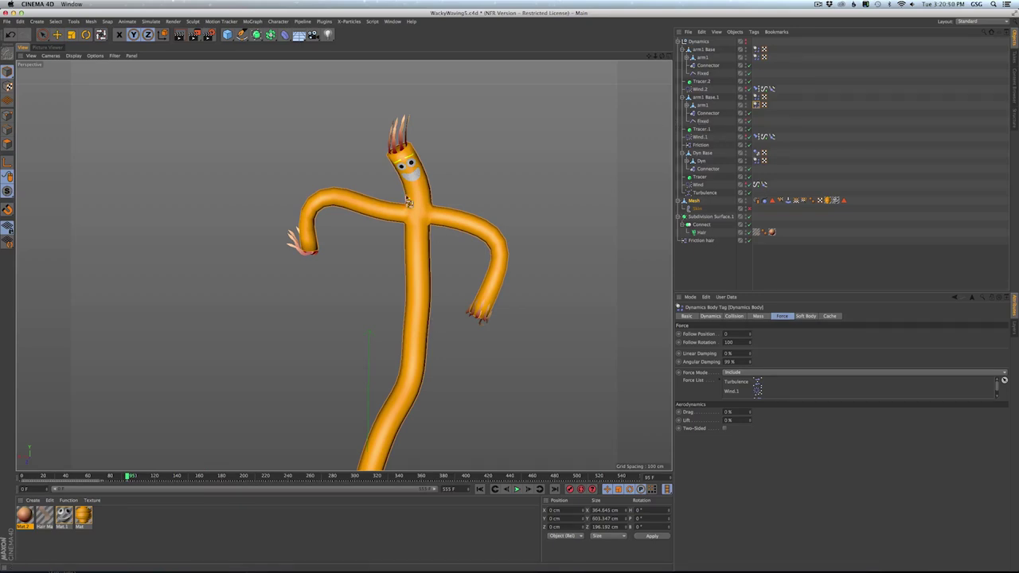
# - Open the project's dynamics Expert settings to examine the steps-per-frame and solver values
pyautogui.click(734, 318)
pyautogui.click(713, 317)
pyautogui.press('super+d')
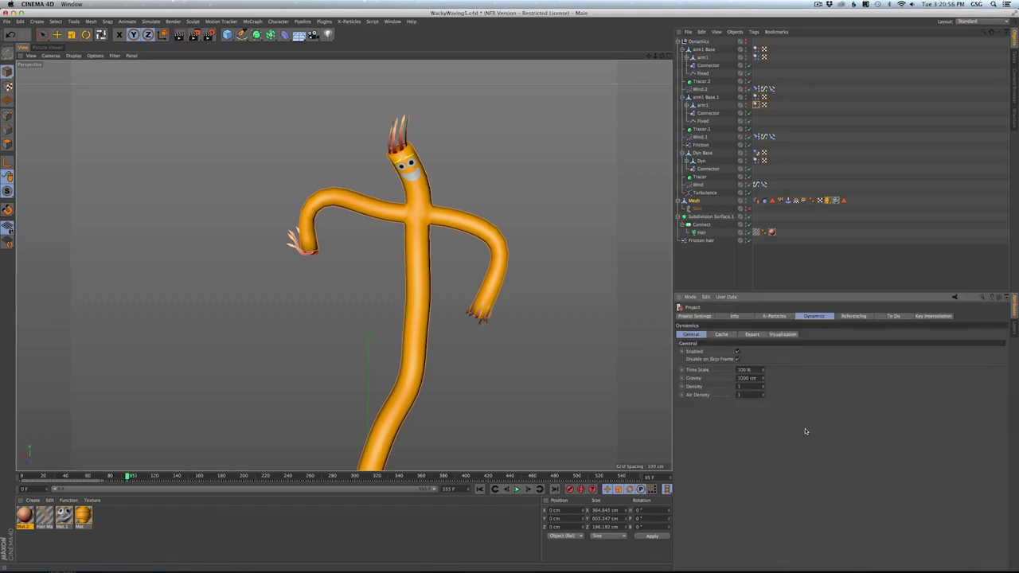
pyautogui.click(753, 335)
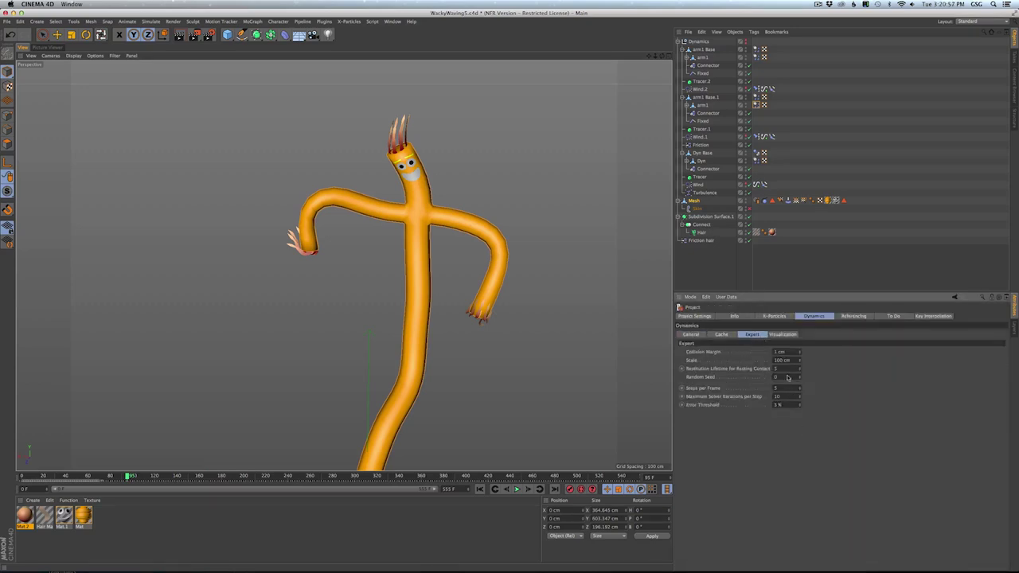
# - Return to frame 0 and empty the point cache of the Mesh object
pyautogui.click(478, 489)
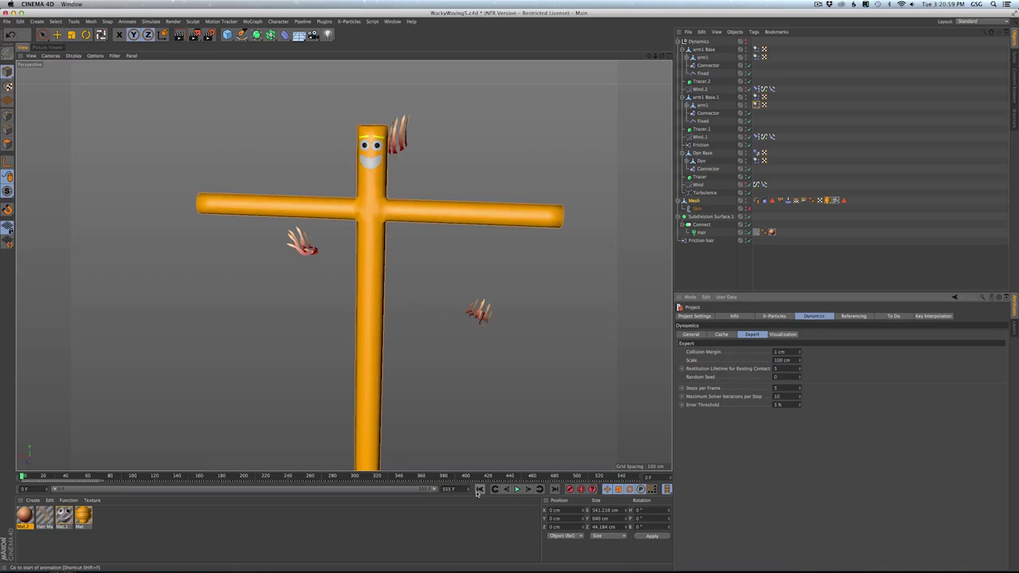
pyautogui.click(757, 201)
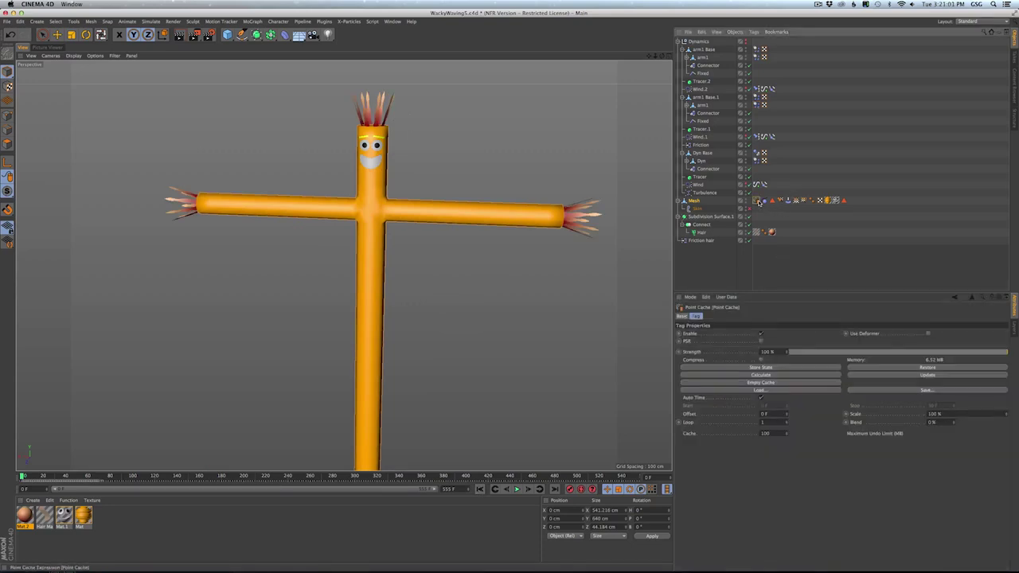
pyautogui.click(761, 382)
# - Preview the uncached simulation from the start, set the project's dynamics Steps per Frame to 15 and play it again
pyautogui.click(518, 490)
pyautogui.click(516, 490)
pyautogui.click(481, 490)
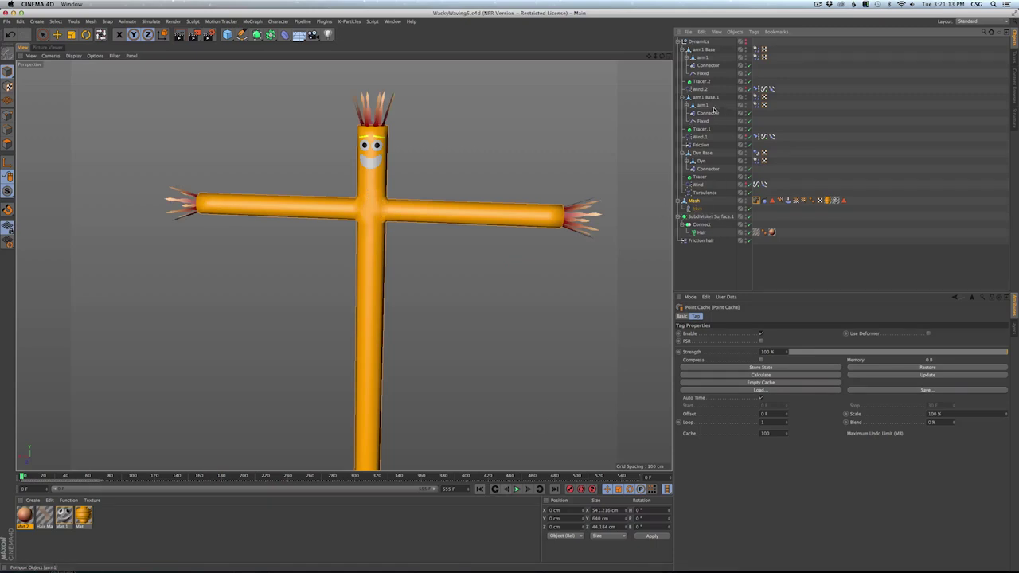
pyautogui.hotkey('ctrl', 'd')
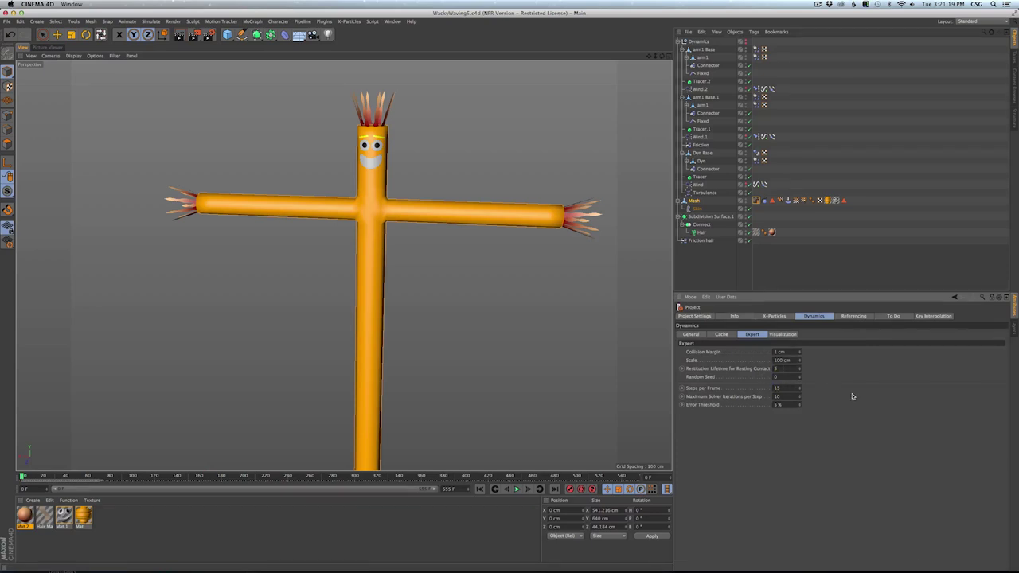
pyautogui.click(516, 490)
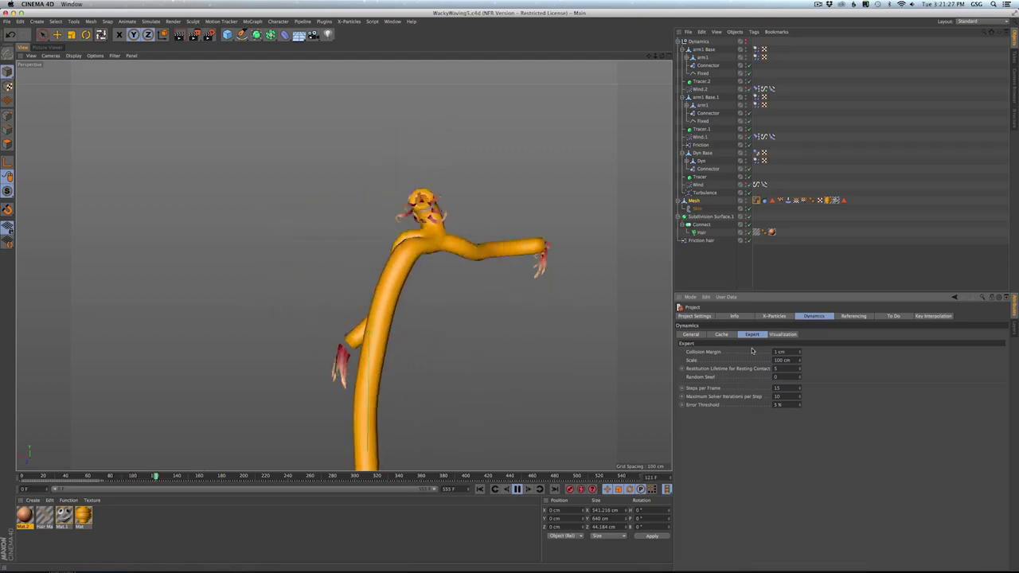
# - Set the project's dynamics Time Scale to 200% while the simulation plays
pyautogui.click(693, 335)
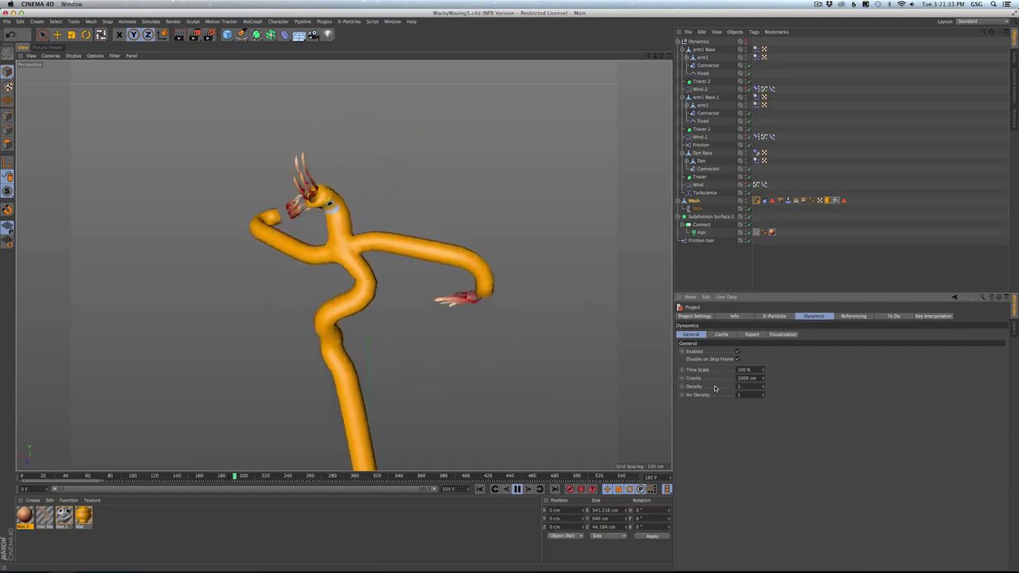
pyautogui.scroll(-5, 335, 344)
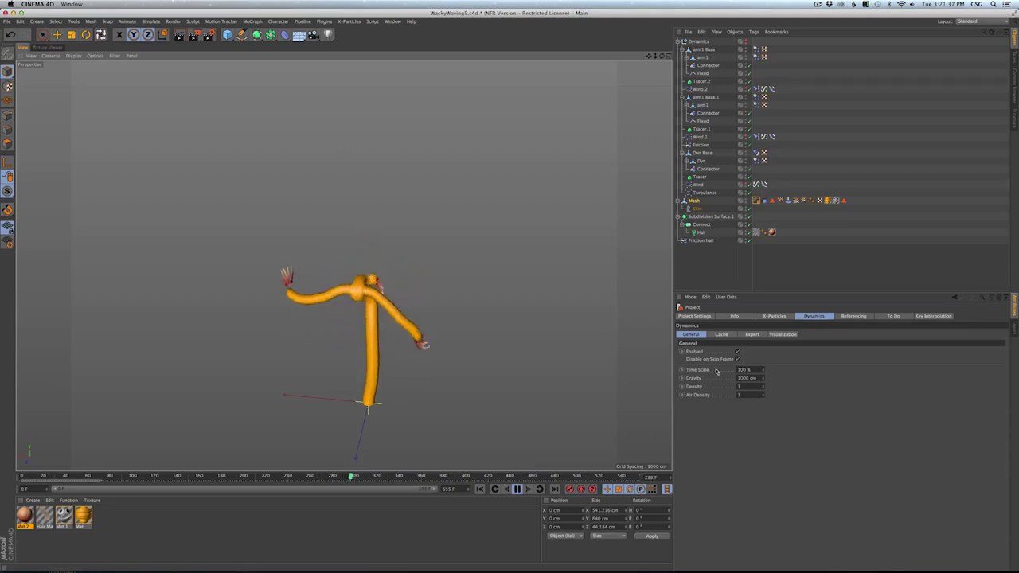
pyautogui.doubleClick(745, 369)
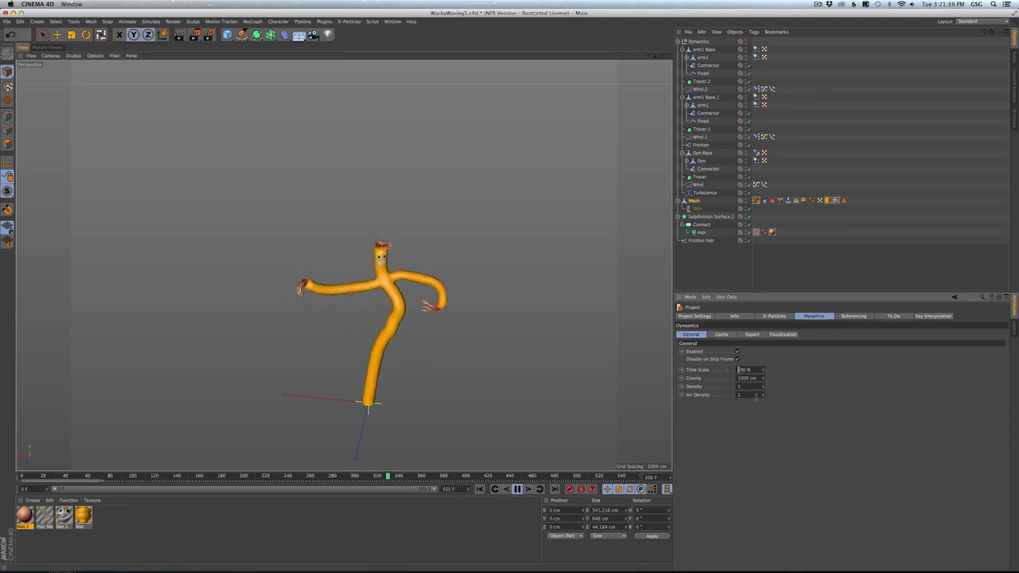
pyautogui.write('200')
pyautogui.press('Return')
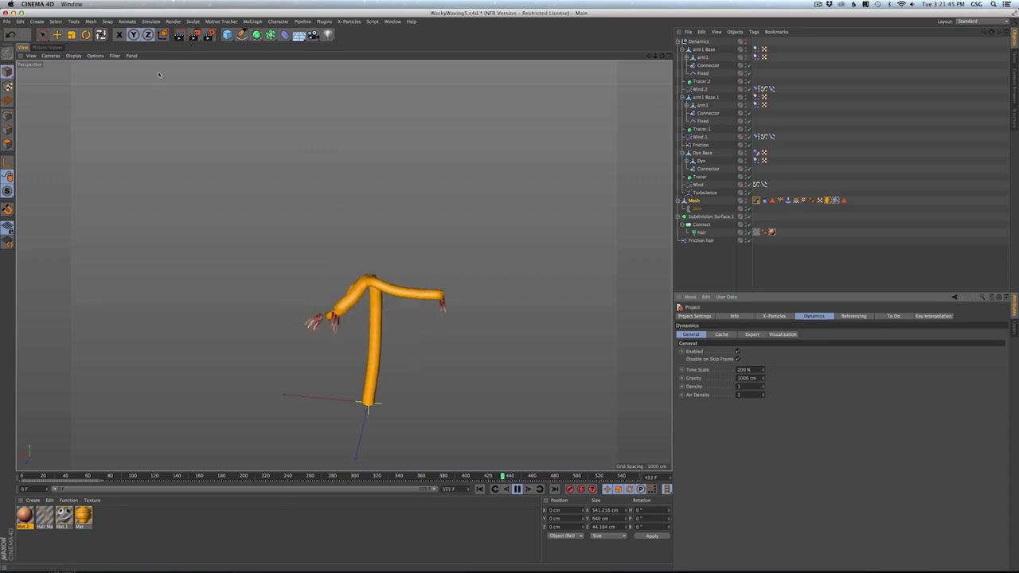
# - Play back the rendered animation in the Picture Viewer and return to the perspective view
pyautogui.click(47, 48)
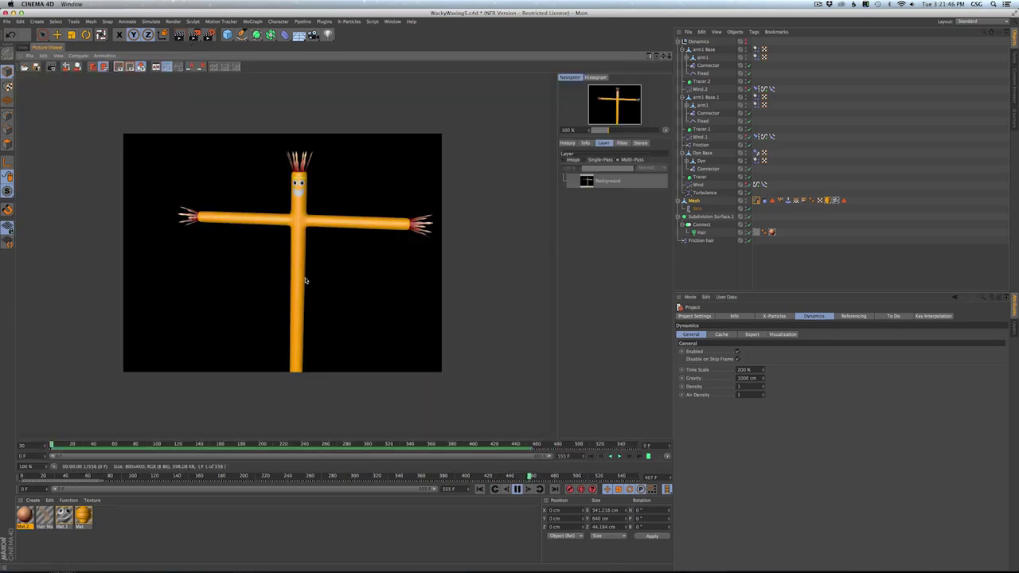
pyautogui.click(621, 456)
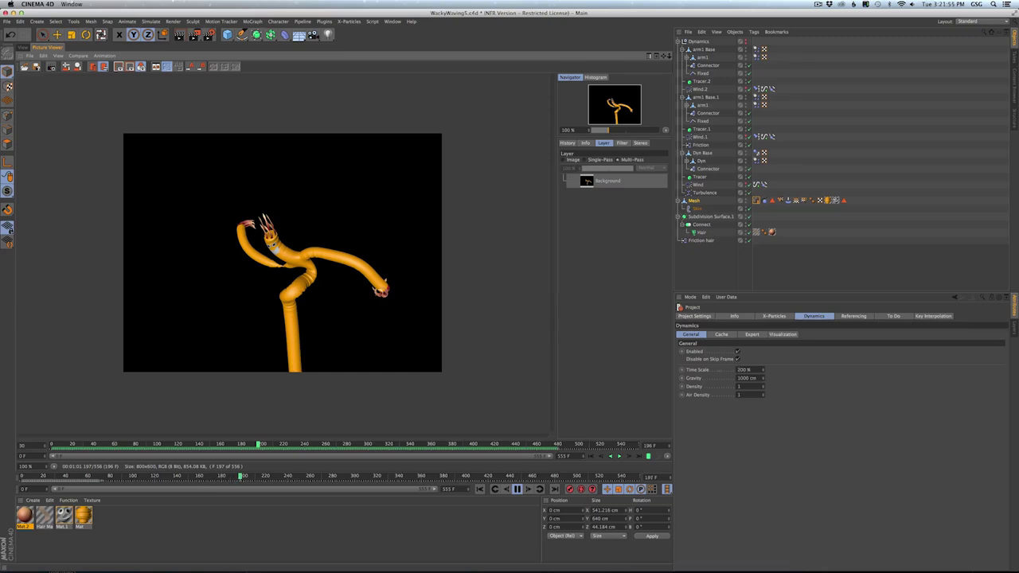
pyautogui.click(29, 55)
pyautogui.click(23, 49)
pyautogui.click(23, 49)
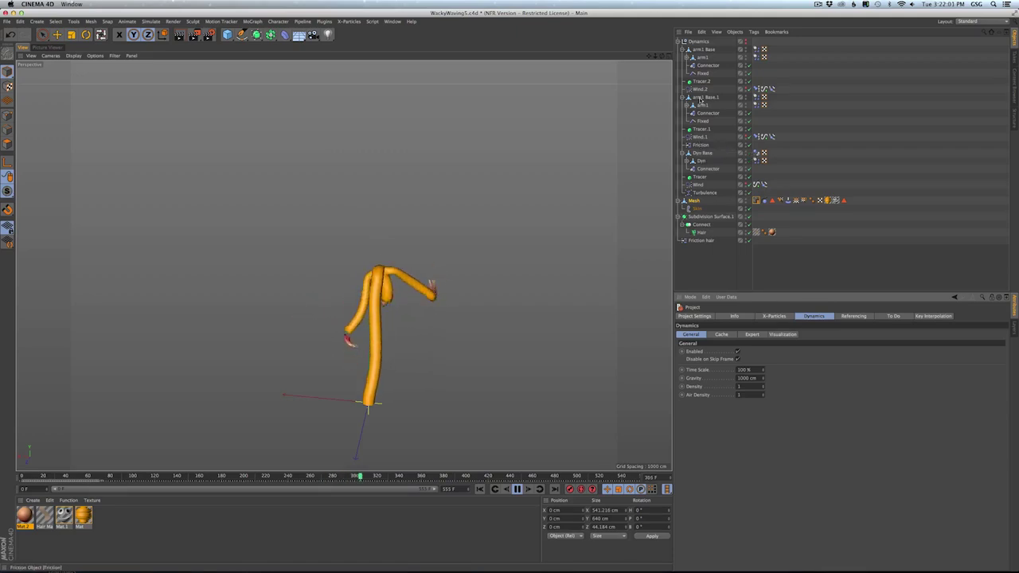
# - Set the Turbulence object's strength to 555 cm and replay the simulation from frame 0
pyautogui.click(705, 194)
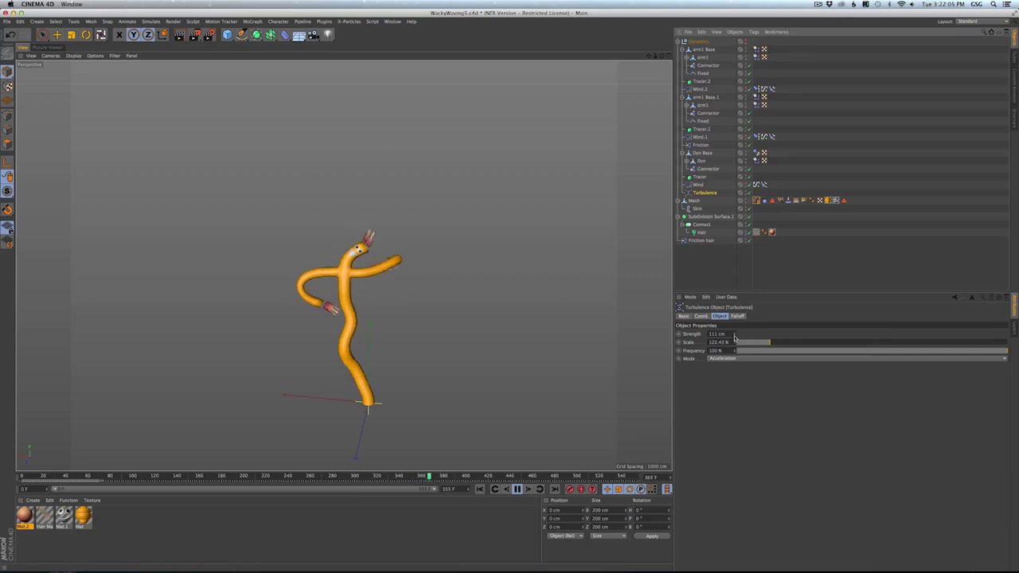
pyautogui.moveTo(727, 333); pyautogui.dragTo(711, 335)
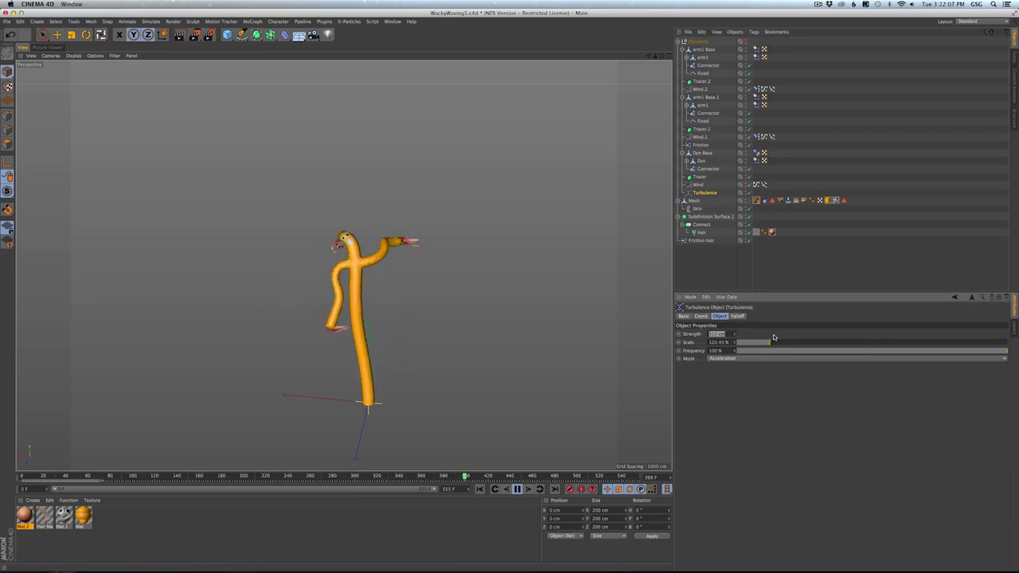
pyautogui.write('555')
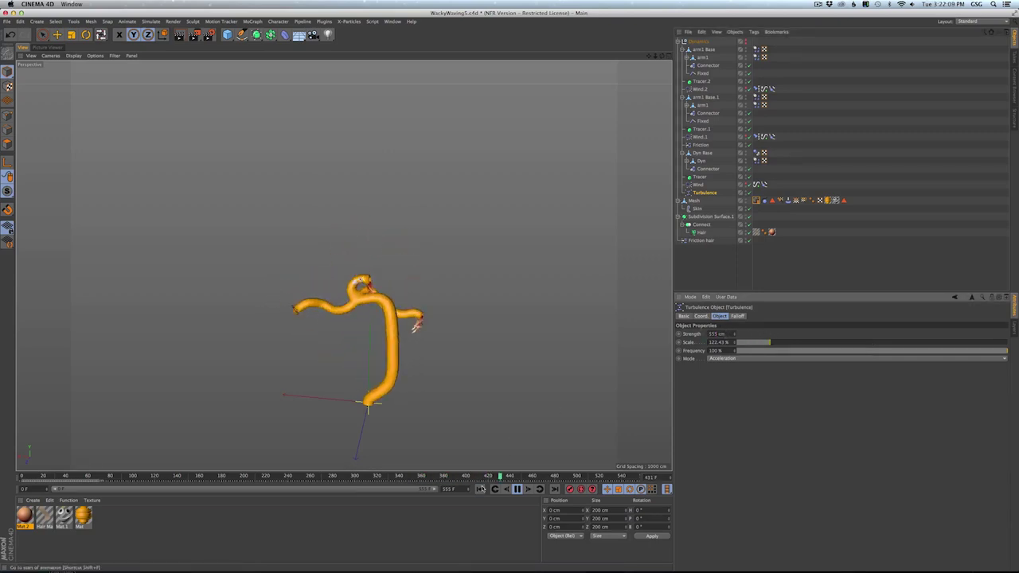
pyautogui.click(481, 489)
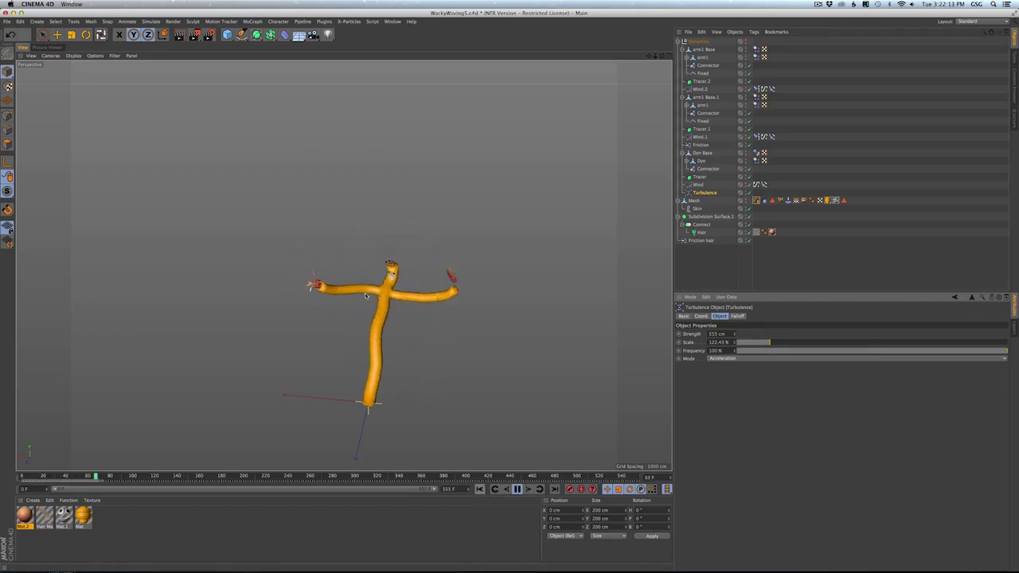
# - Try a strength of 0 cm on the Turbulence object, replay the simulation, and stop it back at frame 0
pyautogui.moveTo(726, 334); pyautogui.dragTo(689, 329)
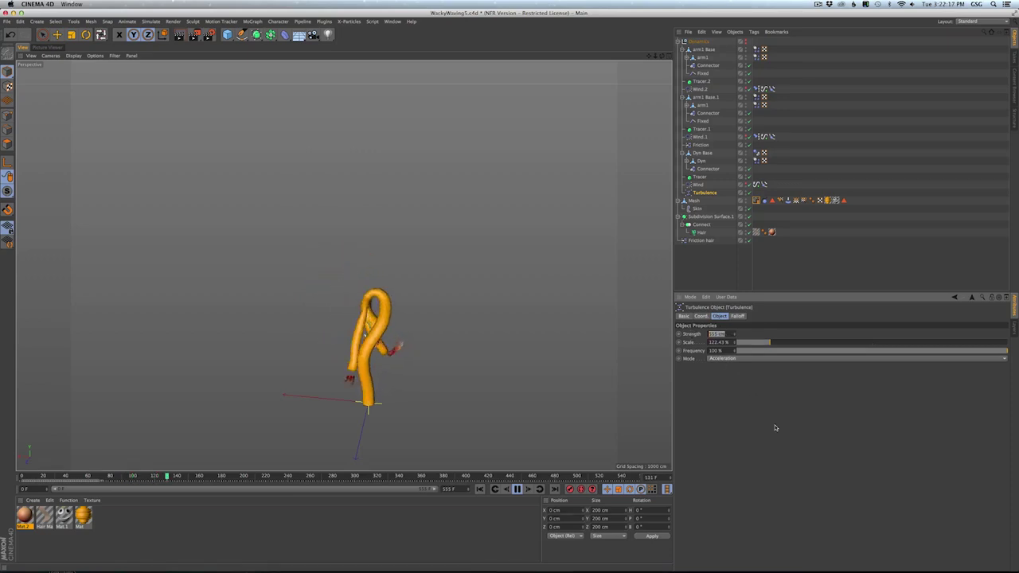
pyautogui.write('0')
pyautogui.press('Return')
pyautogui.click(480, 490)
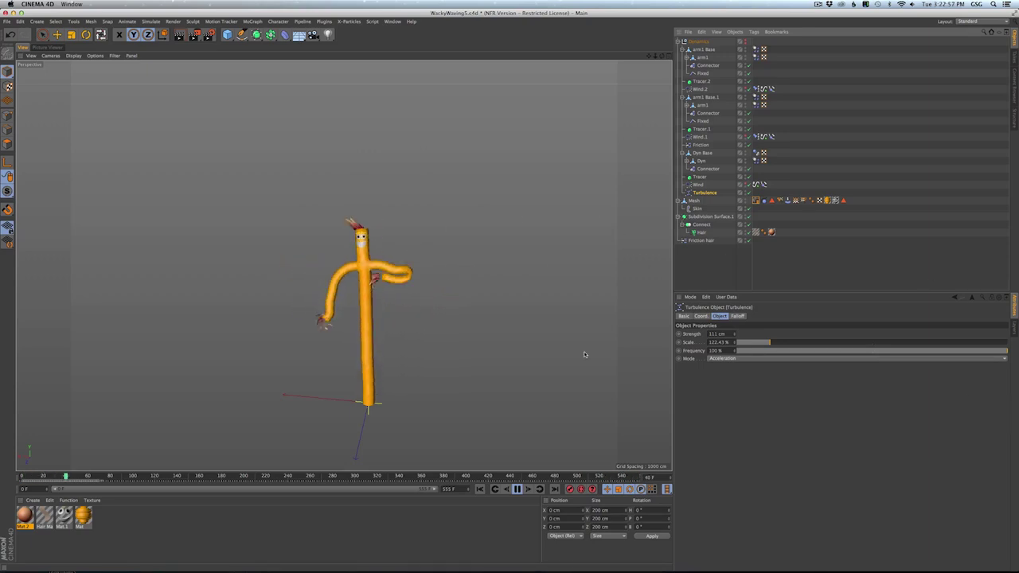
pyautogui.click(517, 490)
pyautogui.click(480, 490)
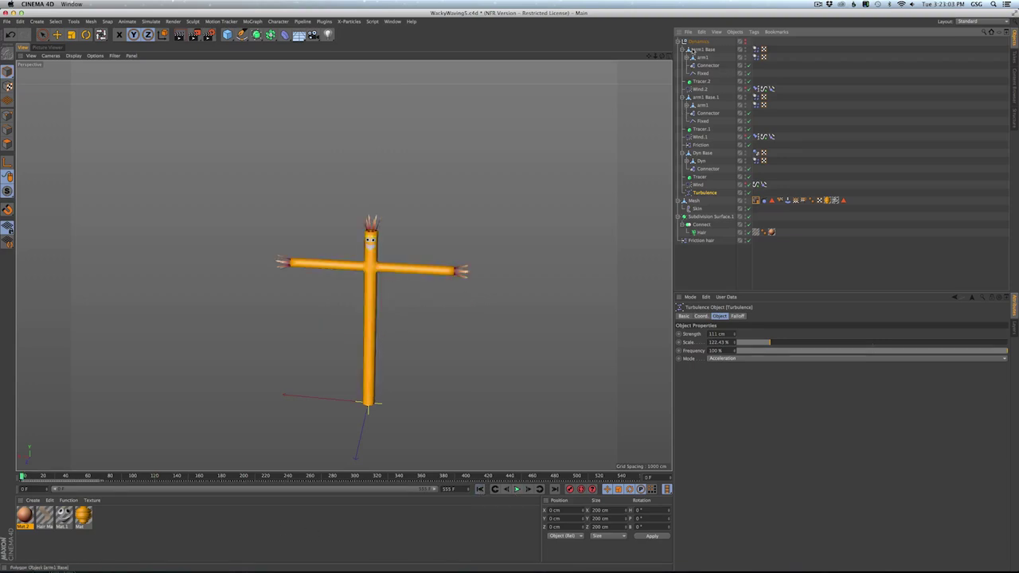
# - Group all scene objects under a new null named Wacky Sam and collapse its hierarchy
pyautogui.click(679, 41)
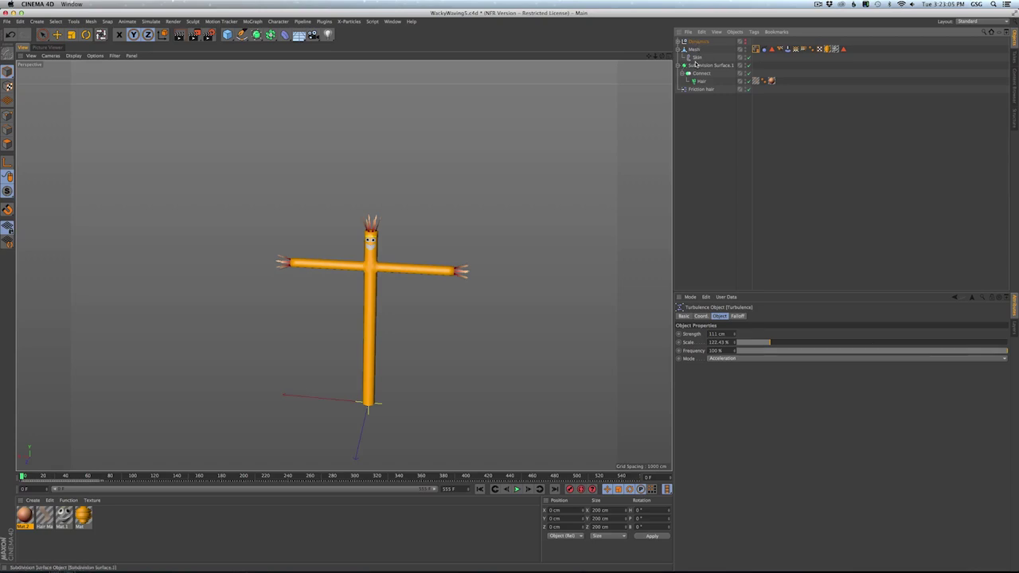
pyautogui.click(698, 65)
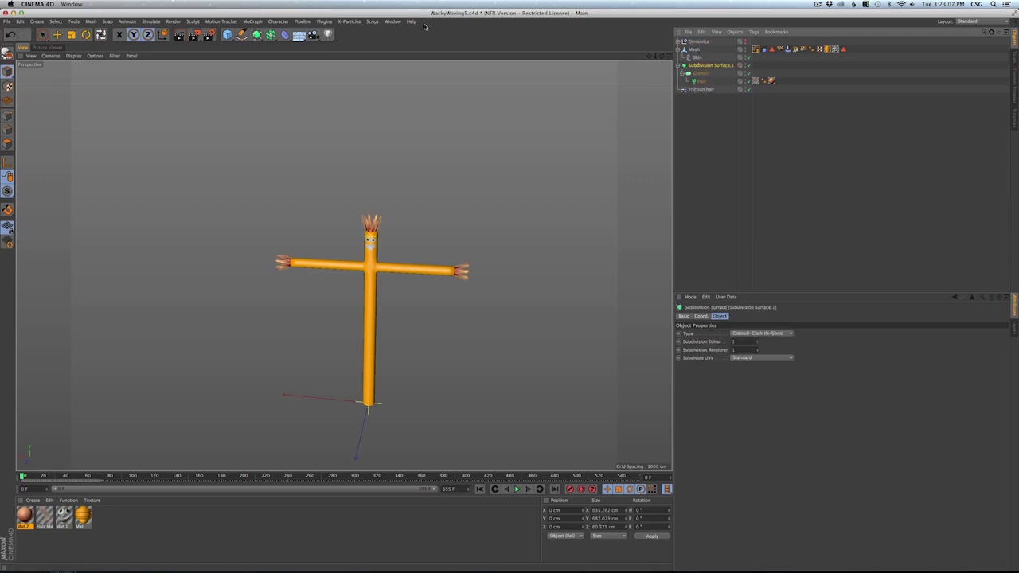
pyautogui.click(37, 22)
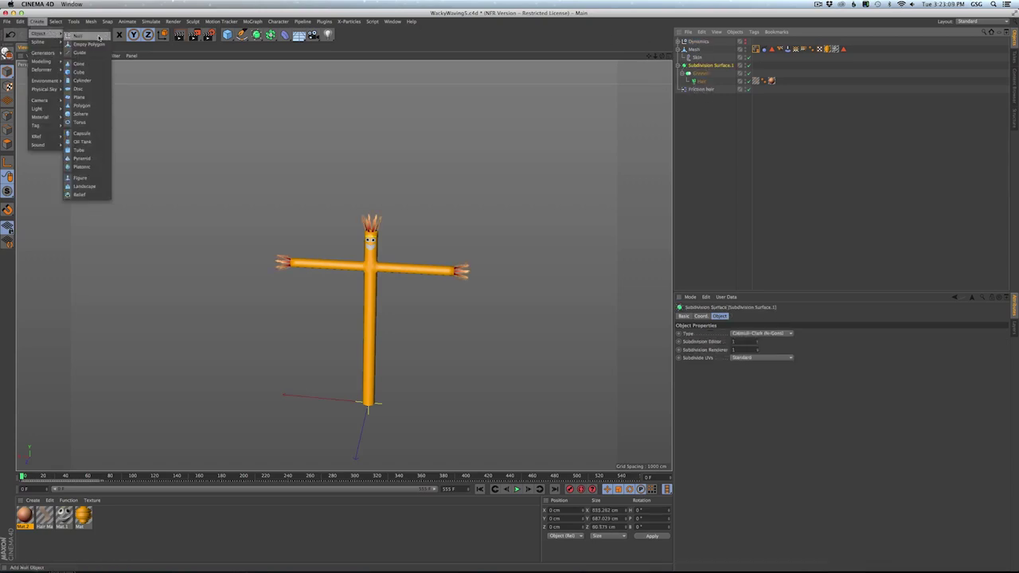
pyautogui.click(78, 36)
pyautogui.press('super+a')
pyautogui.keyDown('super'); pyautogui.click(694, 44); pyautogui.keyUp('super')
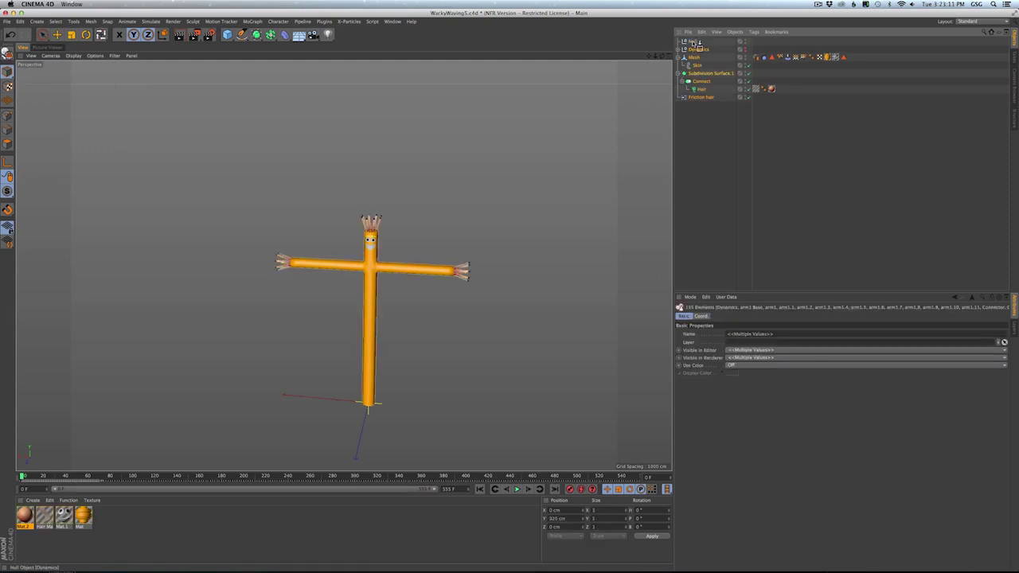
pyautogui.moveTo(698, 42); pyautogui.dragTo(696, 42)
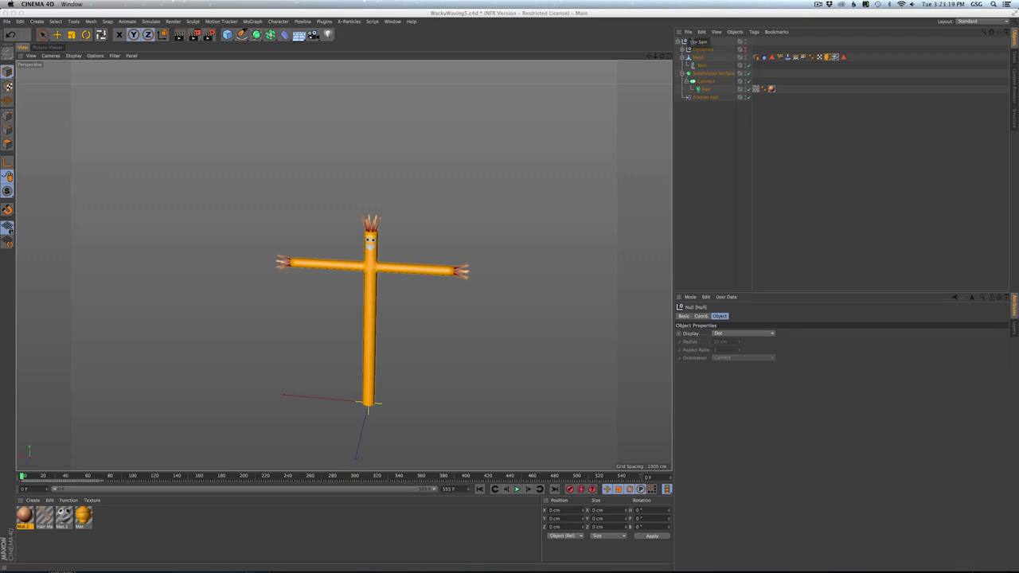
pyautogui.press('Return')
pyautogui.click(678, 41)
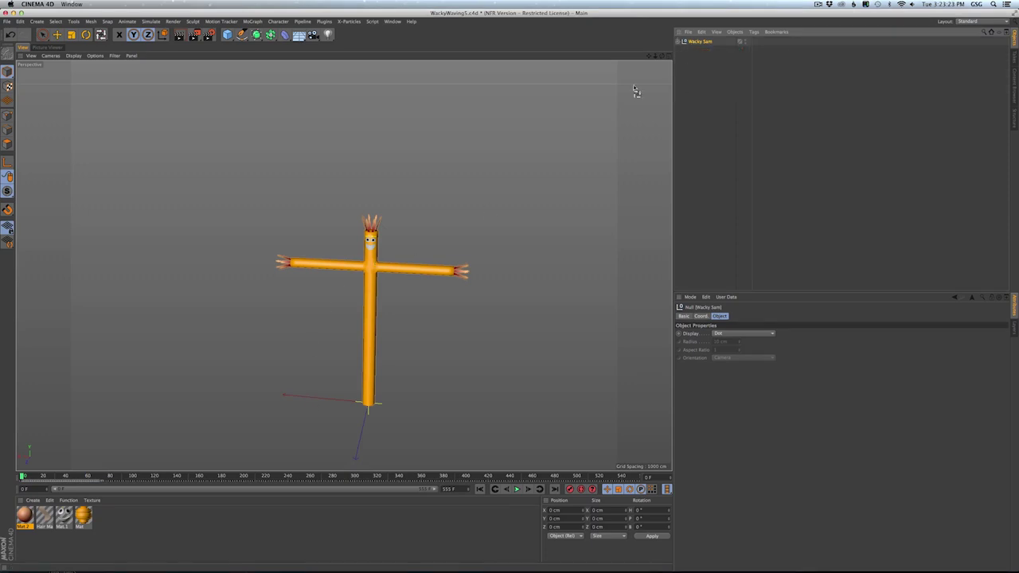
# - Save the project as a new version named WackyWaving6.c4d
pyautogui.press('super+shift+s')
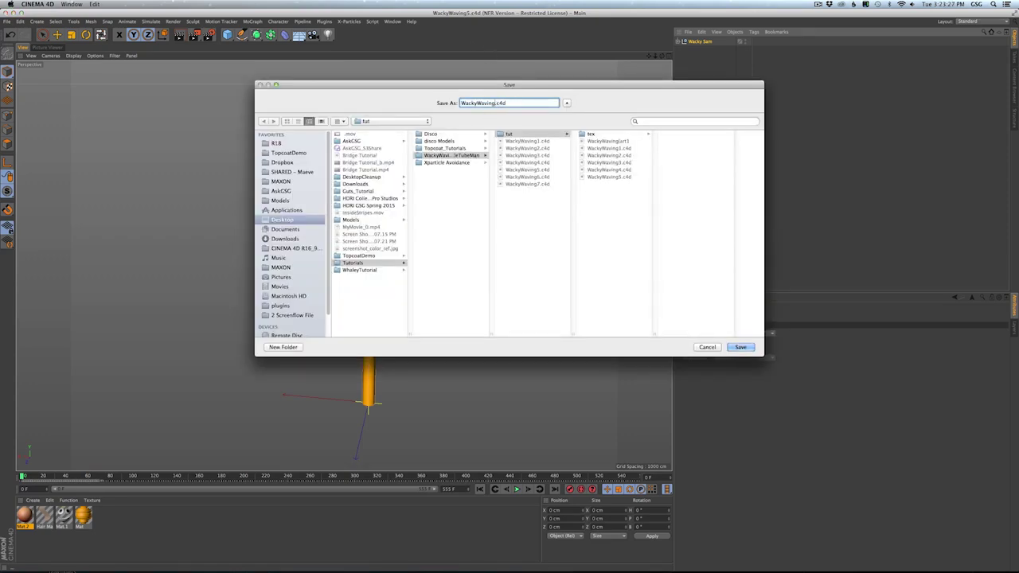
pyautogui.write('6')
pyautogui.press('Return')
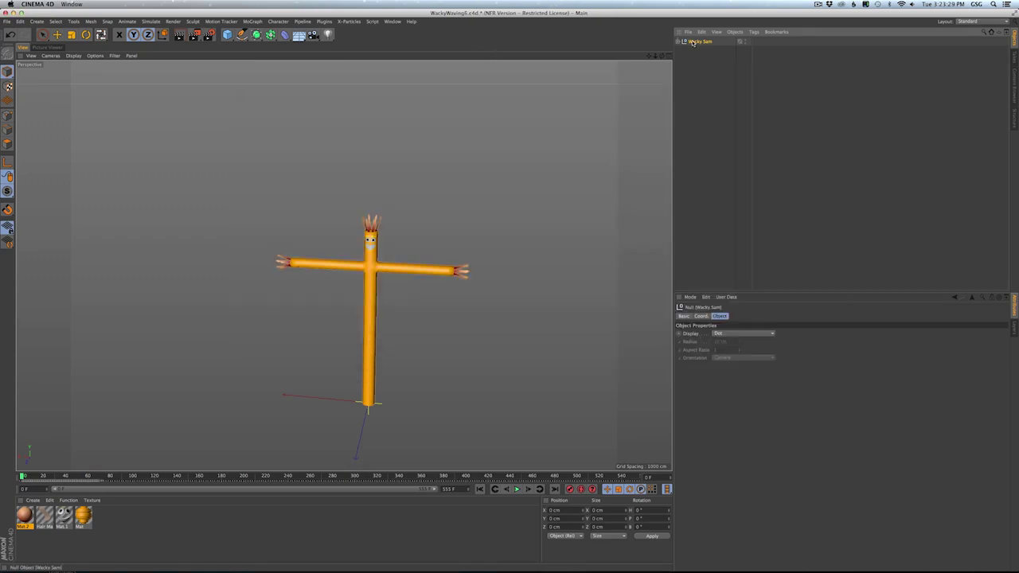
# - Duplicate the Wacky Sam null twice and space the copies apart, the second at about X -186 cm, Z 177 cm
pyautogui.press('super+c')
pyautogui.press('super+v')
pyautogui.press('e')
pyautogui.moveTo(306, 424); pyautogui.dragTo(352, 467)
pyautogui.press('super+c')
pyautogui.press('super+v')
pyautogui.keyDown('alt'); pyautogui.moveTo(364, 383); pyautogui.dragTo(344, 227); pyautogui.keyUp('alt')
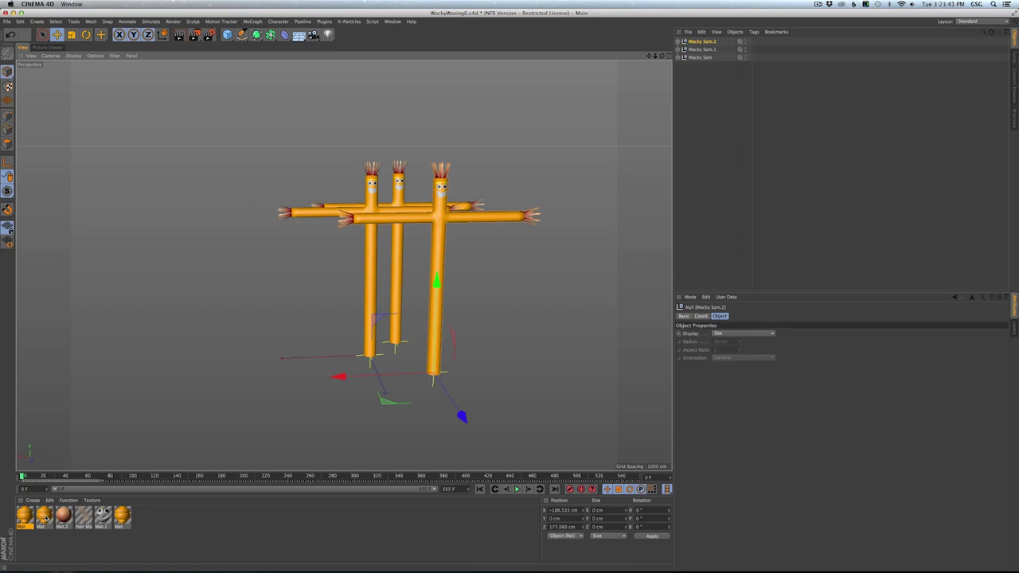
# - Recolor the body material of Wacky Sam.1 green with hue 117° and that of Wacky Sam.2 purple with hue 290°
pyautogui.doubleClick(44, 517)
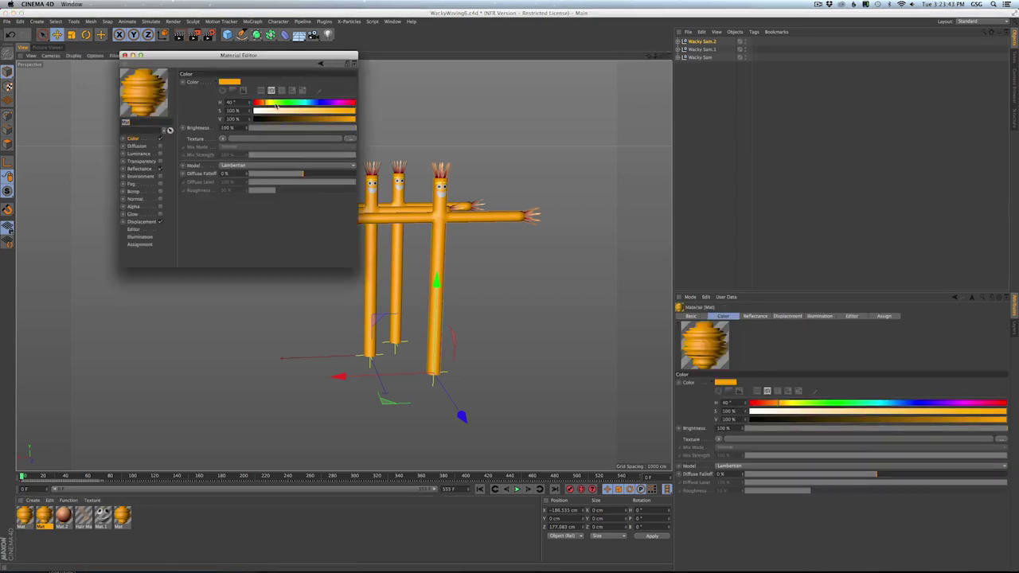
pyautogui.moveTo(265, 104); pyautogui.dragTo(287, 103)
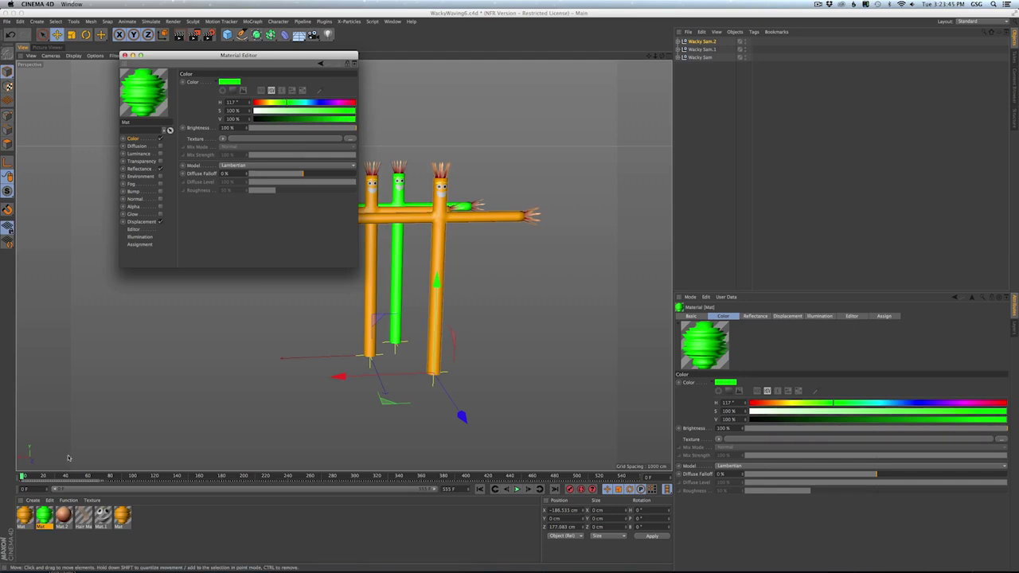
pyautogui.click(24, 515)
pyautogui.click(336, 103)
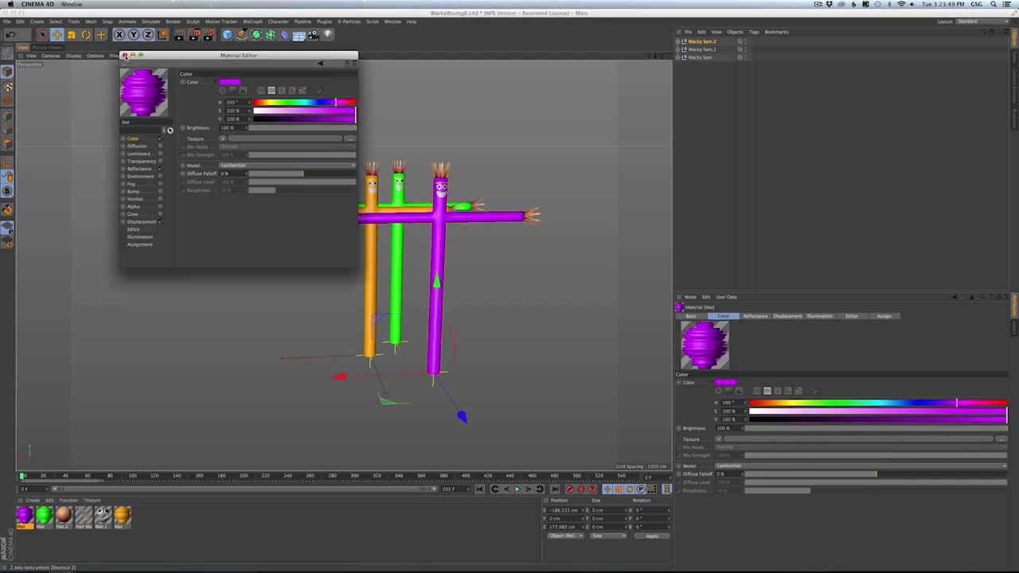
pyautogui.click(124, 56)
pyautogui.click(753, 184)
pyautogui.keyDown('alt'); pyautogui.moveTo(347, 240); pyautogui.dragTo(343, 266, button='middle'); pyautogui.keyUp('alt')
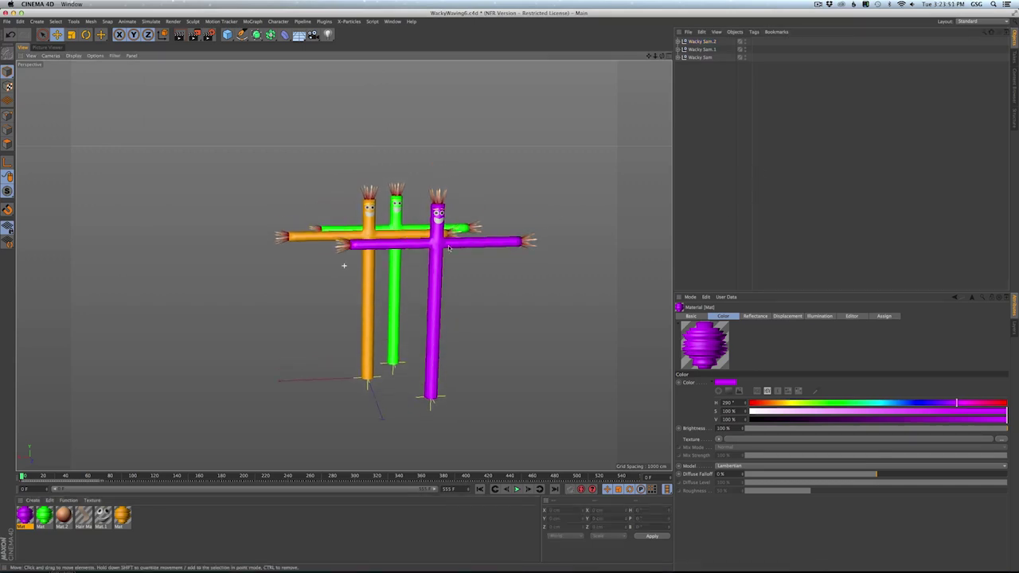
pyautogui.moveTo(430, 250)
pyautogui.keyDown('alt'); pyautogui.mouseDown()
pyautogui.moveTo(509, 245)
pyautogui.moveTo(432, 252)
pyautogui.mouseUp(); pyautogui.keyUp('alt')
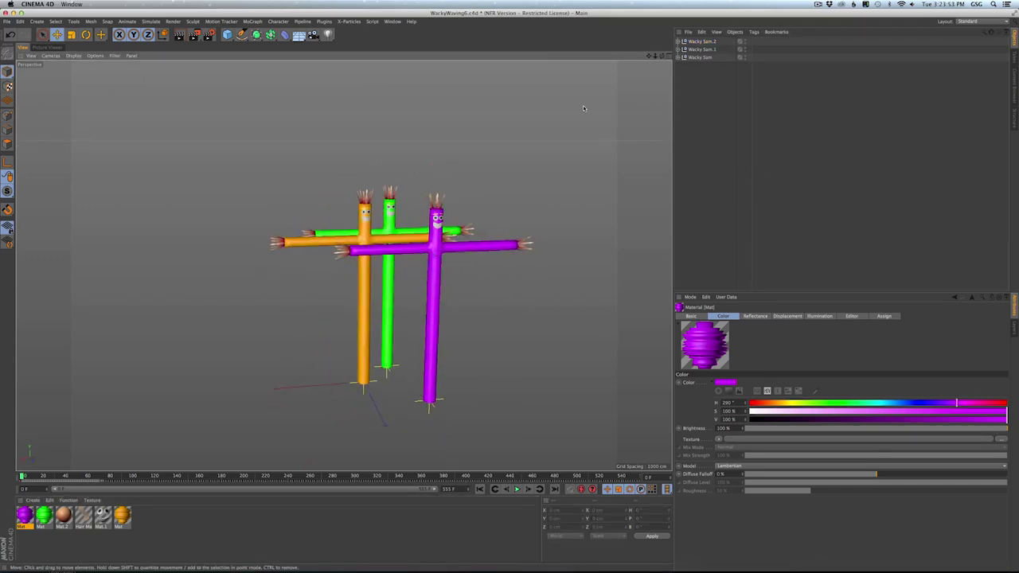
# - Preview the three copies' motion and offset their Turbulence objects to differing Y positions, finding them by searching for "tu"
pyautogui.click(516, 489)
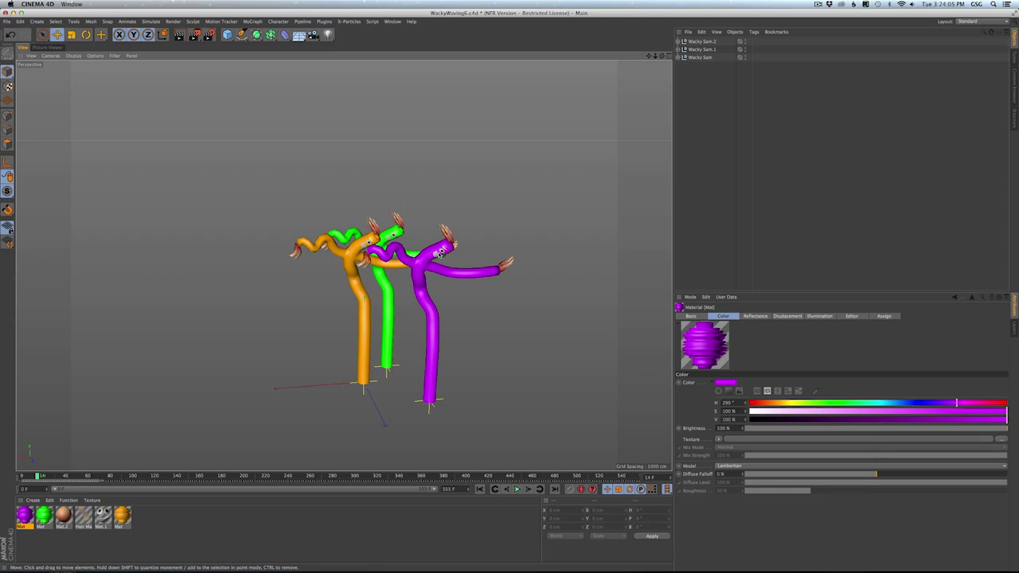
pyautogui.click(480, 489)
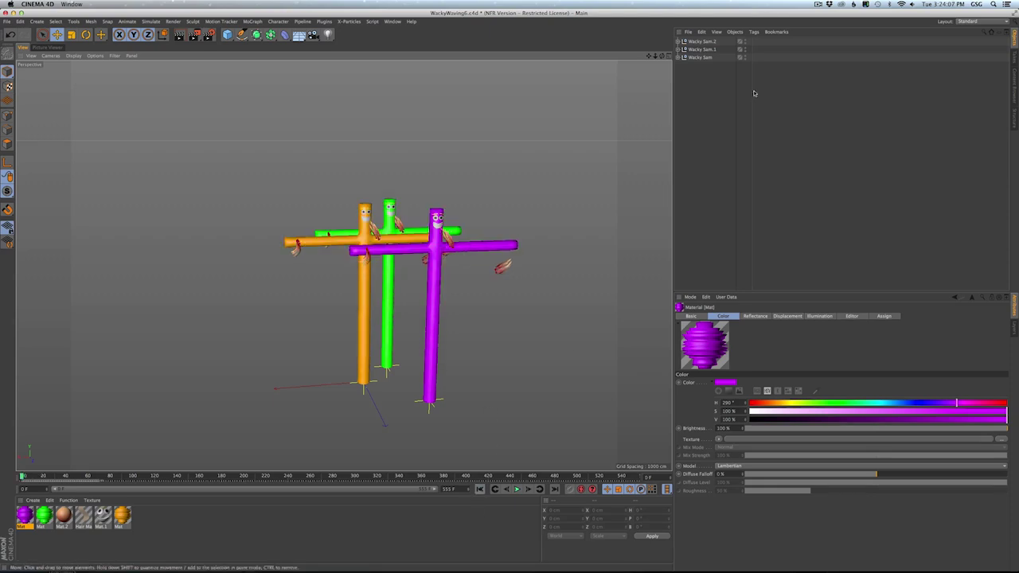
pyautogui.click(984, 33)
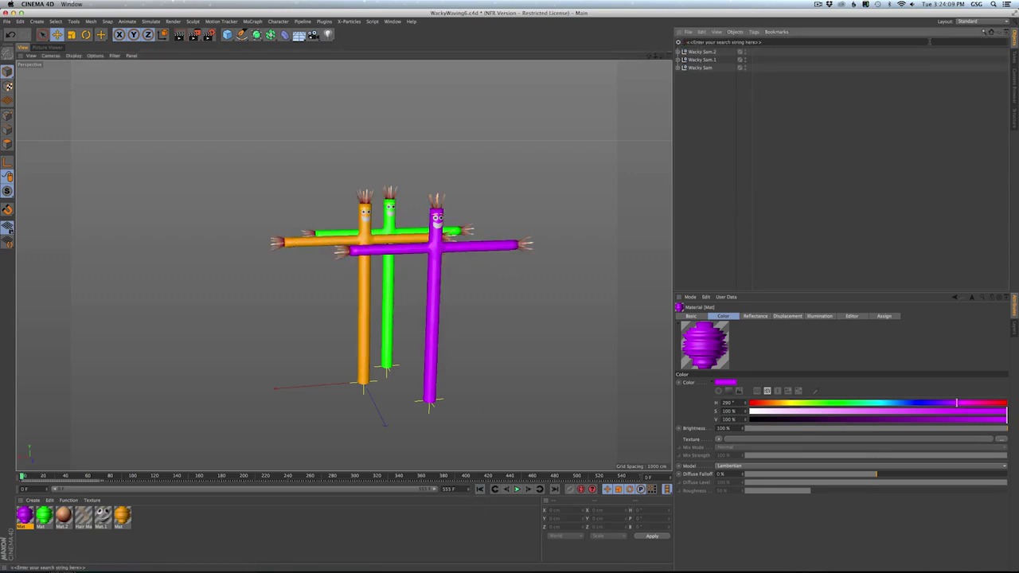
pyautogui.write('tu')
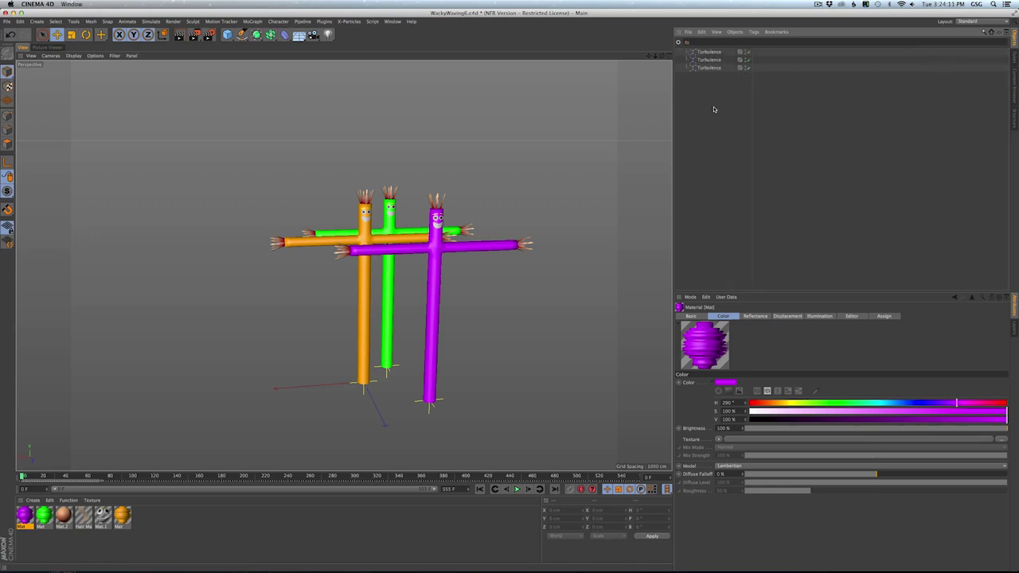
pyautogui.moveTo(714, 109); pyautogui.dragTo(689, 50)
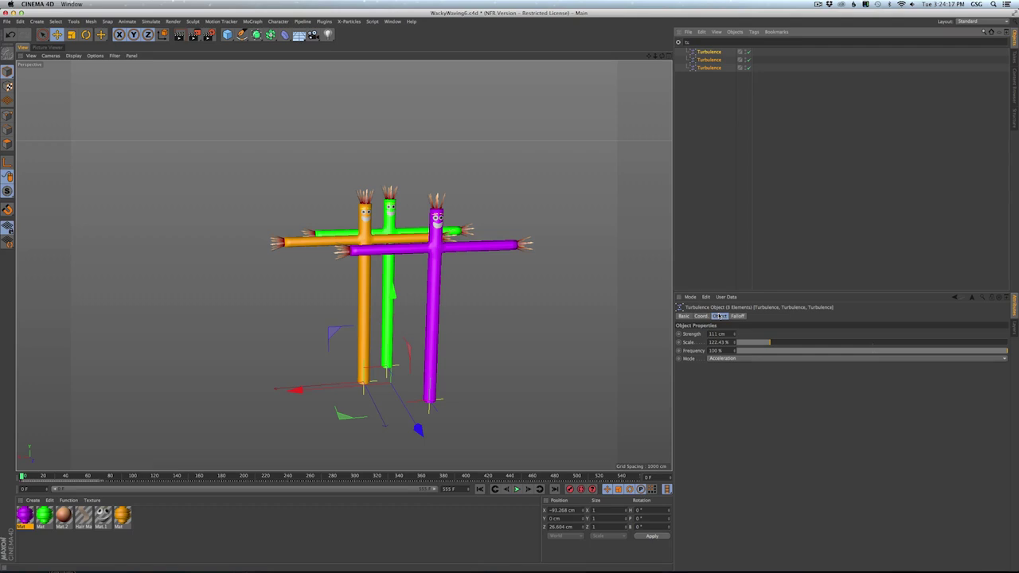
pyautogui.click(699, 316)
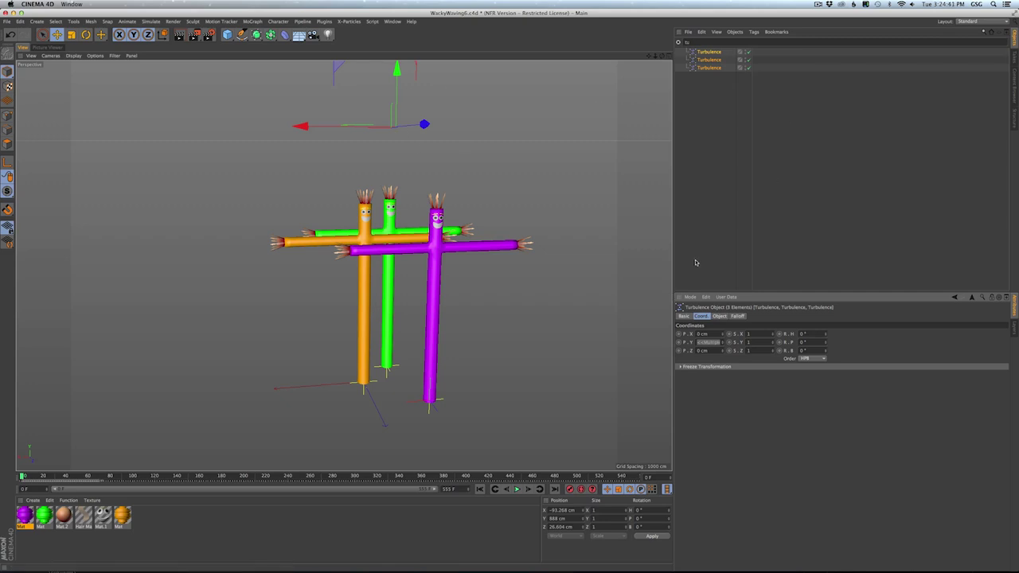
# - Offset the three Turbulence objects to differing X positions and play the simulation from the start to compare the copies
pyautogui.click(517, 489)
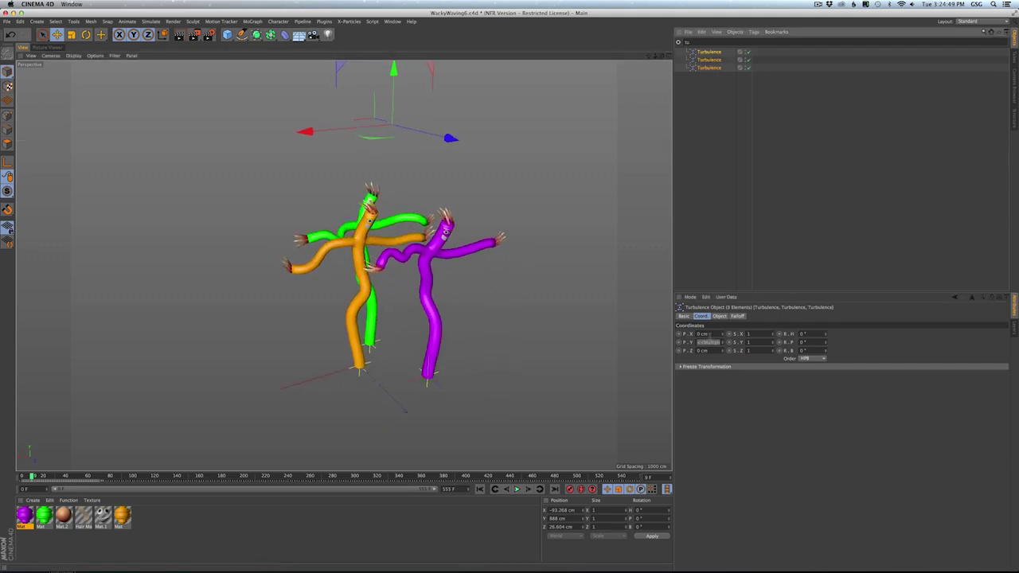
pyautogui.click(711, 334)
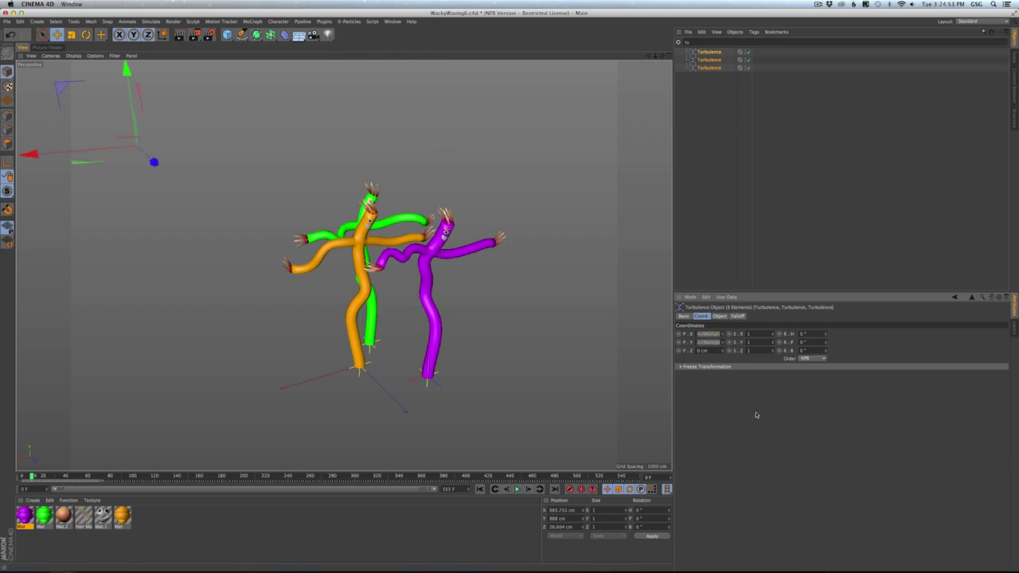
pyautogui.click(479, 490)
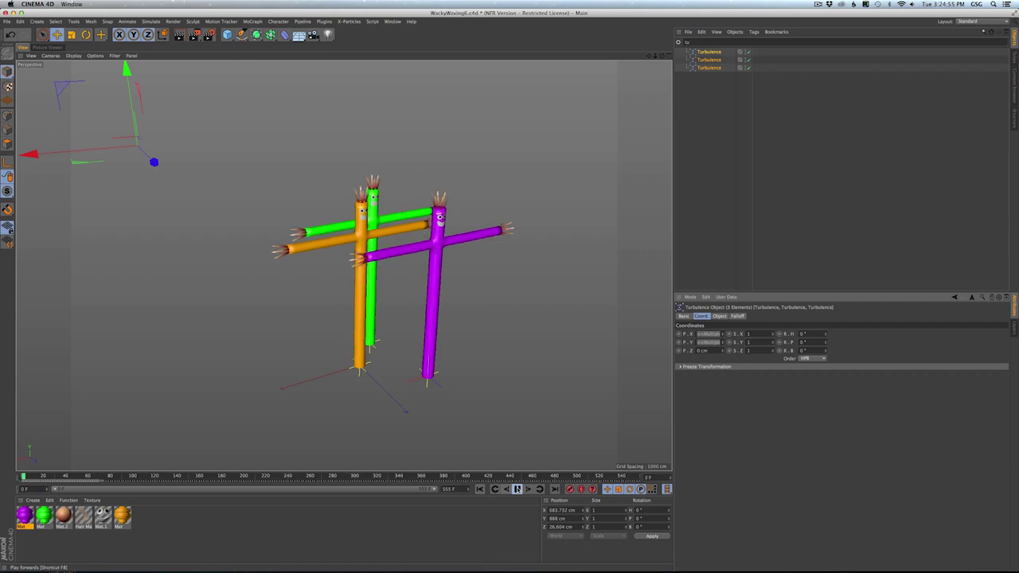
pyautogui.click(517, 488)
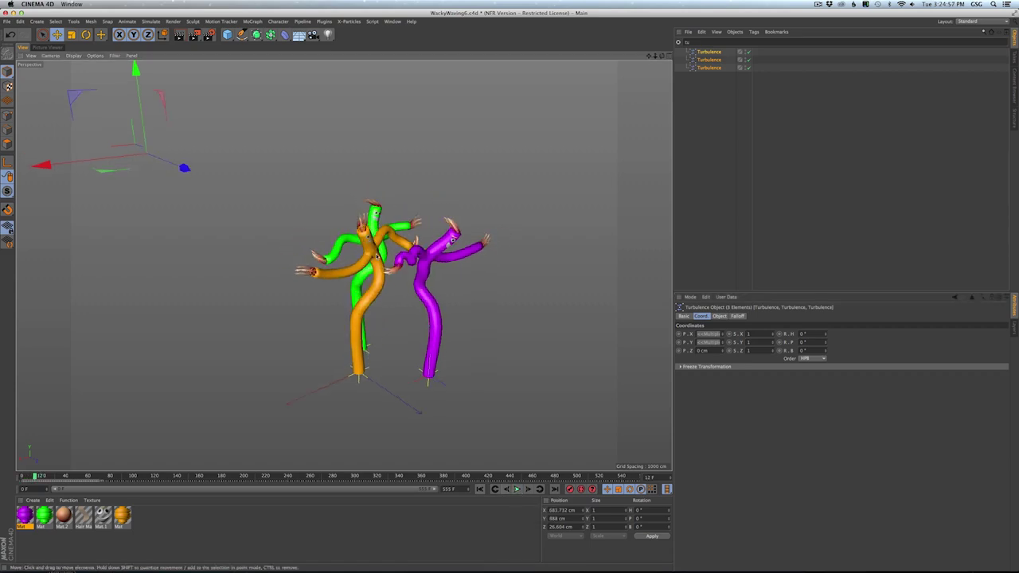
pyautogui.keyDown('alt'); pyautogui.moveTo(377, 256); pyautogui.dragTo(369, 255); pyautogui.keyUp('alt')
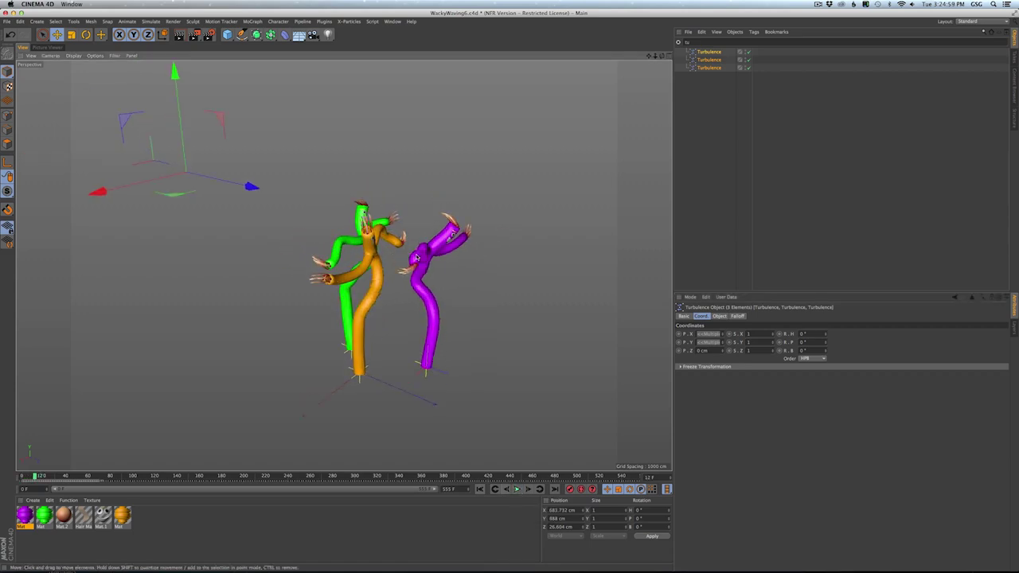
pyautogui.click(722, 194)
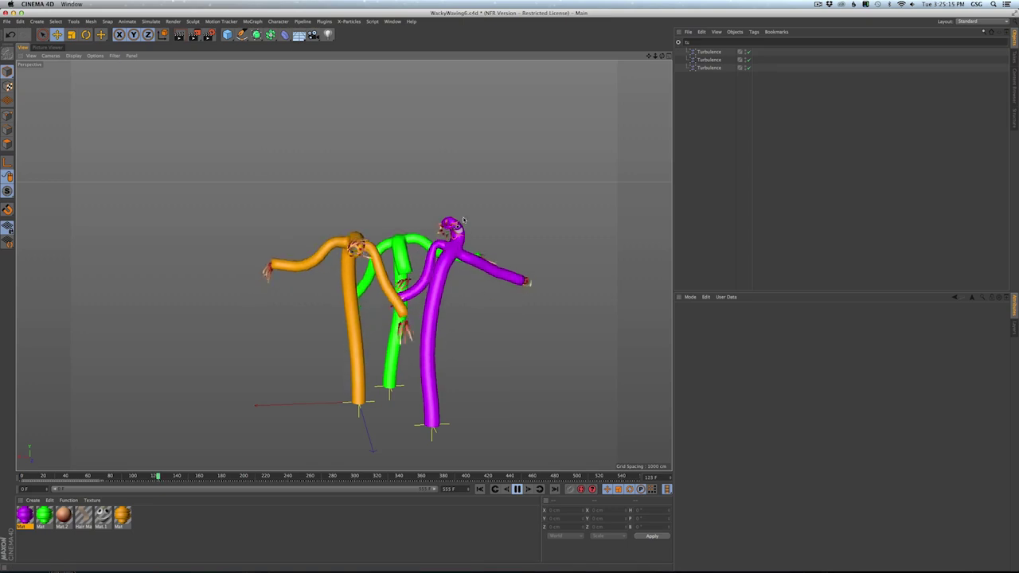
# - Set the end time of the Position signal tags on Wacky Sam.2's three Wind objects to 40 F
pyautogui.click(678, 42)
pyautogui.click(678, 52)
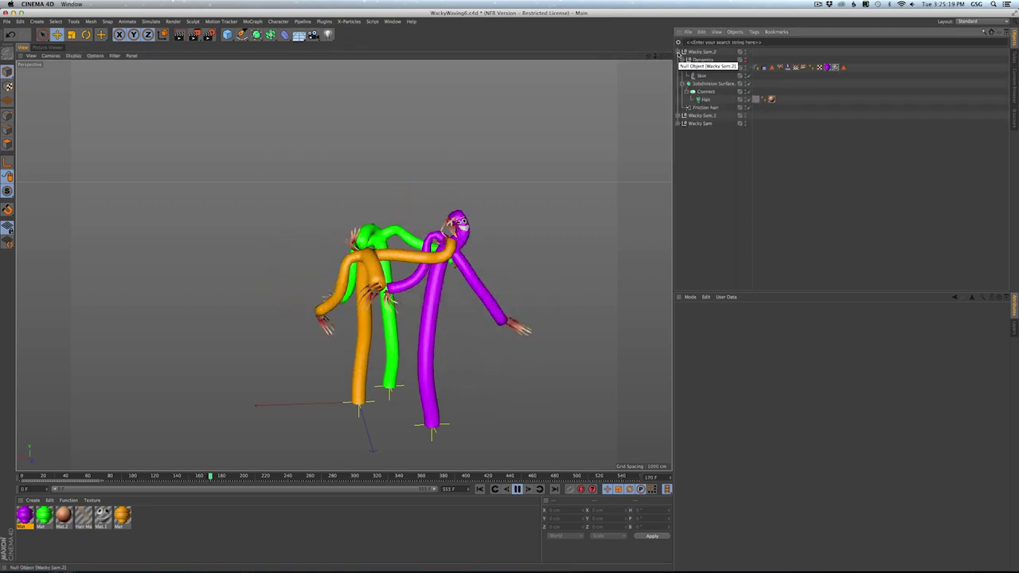
pyautogui.click(683, 60)
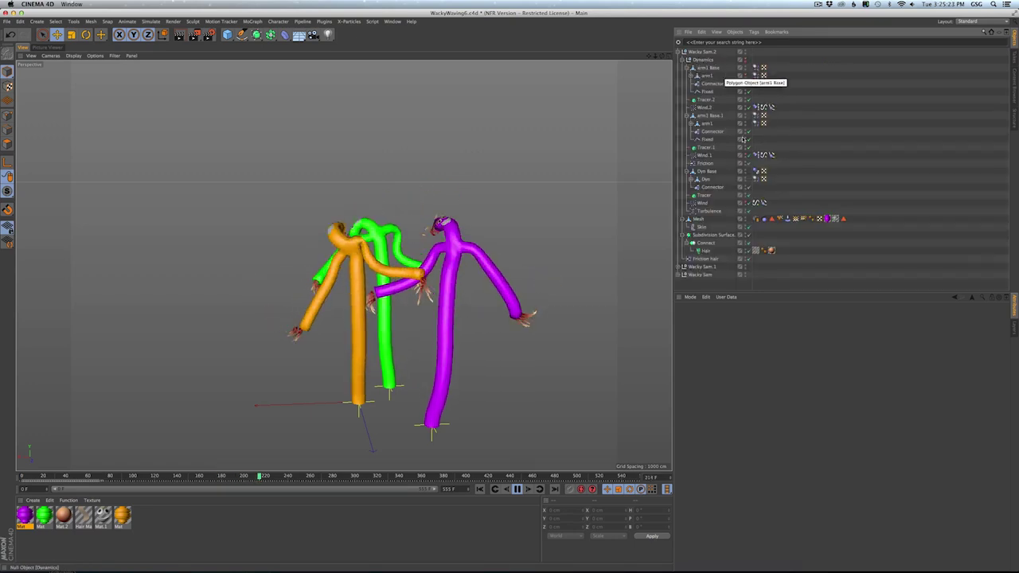
pyautogui.click(762, 107)
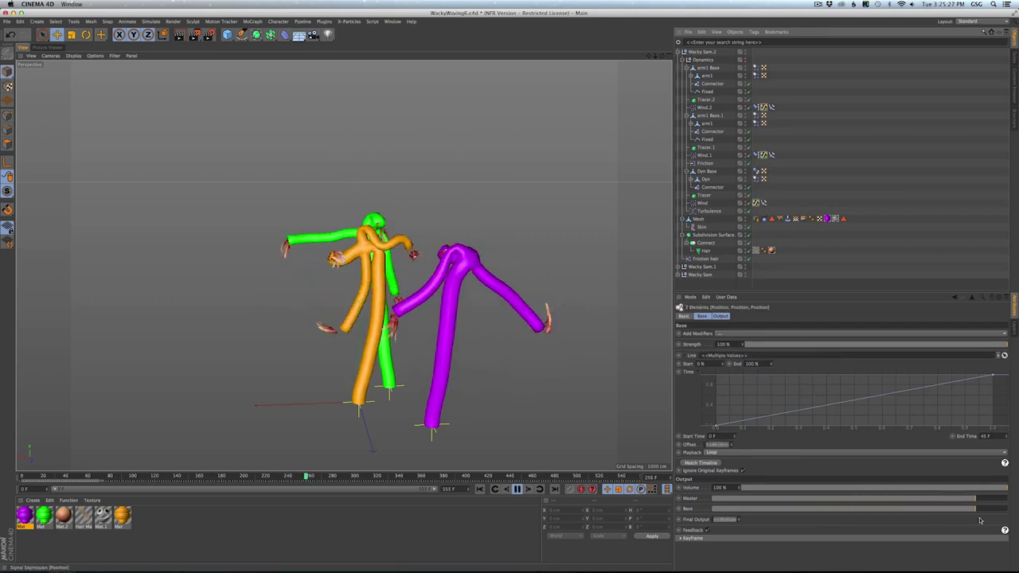
pyautogui.moveTo(994, 437); pyautogui.dragTo(977, 436)
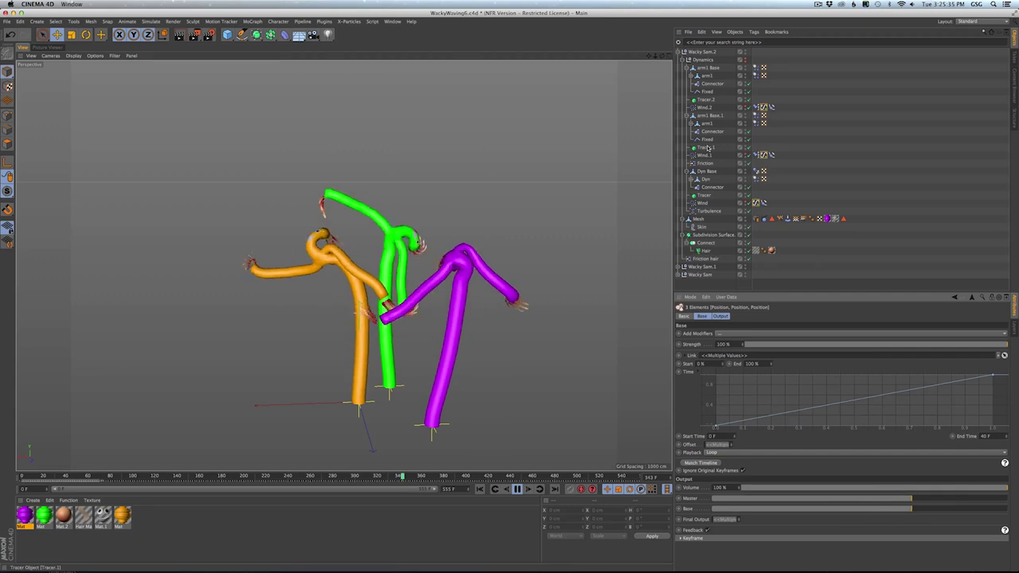
# - Set the end time of the Position signal tags on Wacky Sam.1's three Wind objects to 55 F
pyautogui.click(679, 51)
pyautogui.click(679, 59)
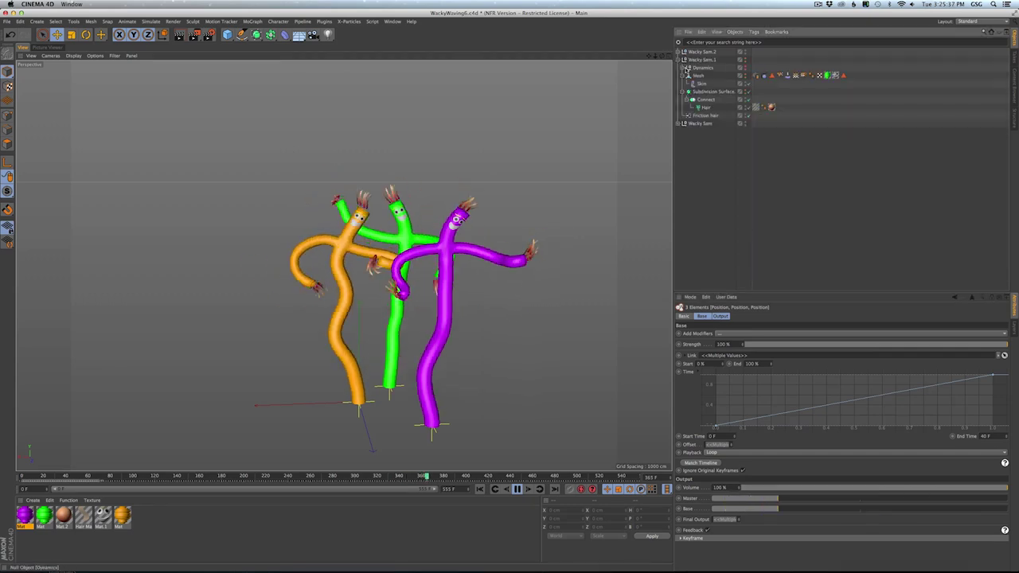
pyautogui.click(683, 68)
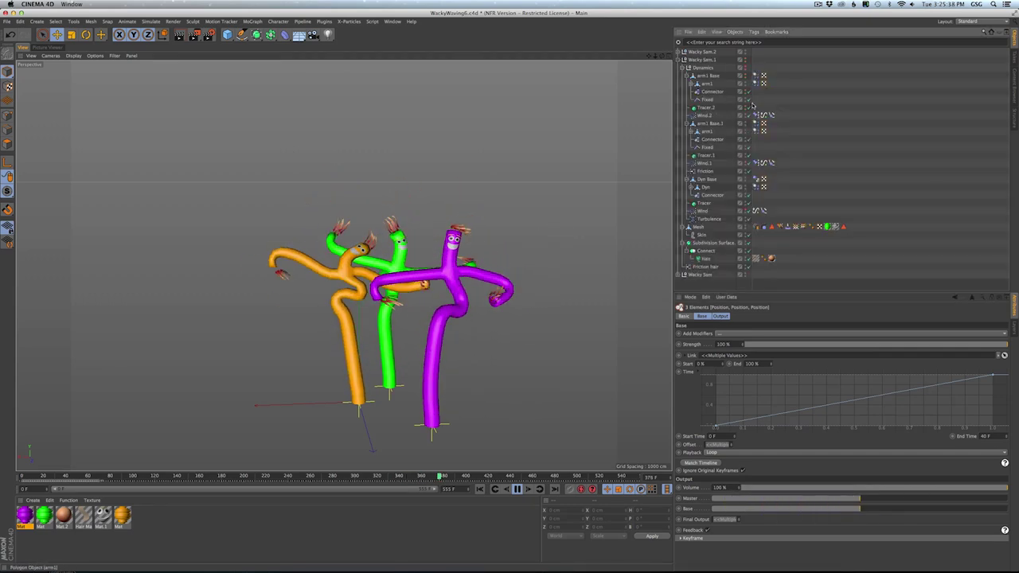
pyautogui.keyDown('shift'); pyautogui.click(764, 164); pyautogui.keyUp('shift')
pyautogui.keyDown('shift'); pyautogui.click(757, 211); pyautogui.keyUp('shift')
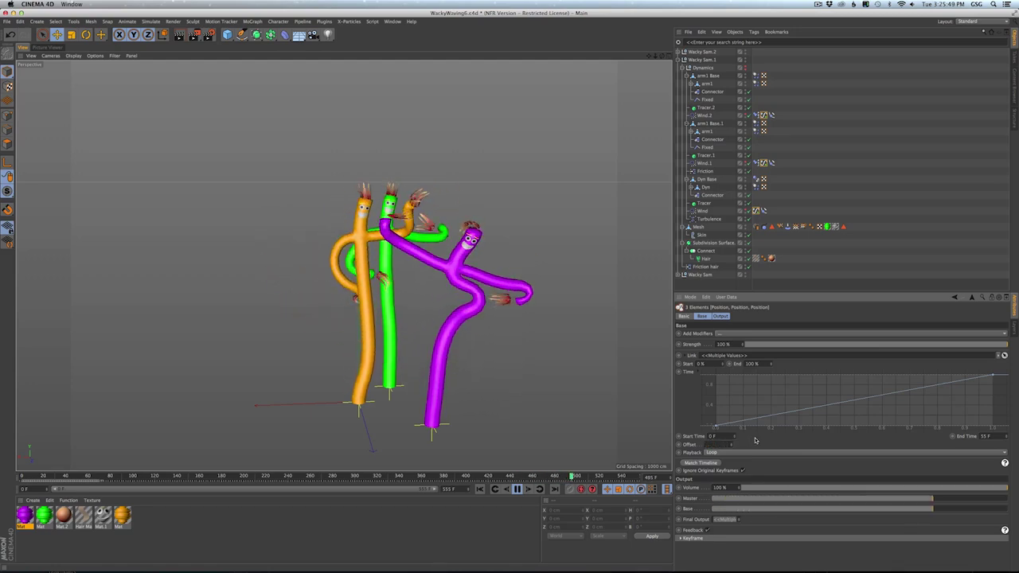
pyautogui.click(811, 274)
# - Replay the simulation from the start and examine the three tube men's differing motion from several angles and up close
pyautogui.click(481, 489)
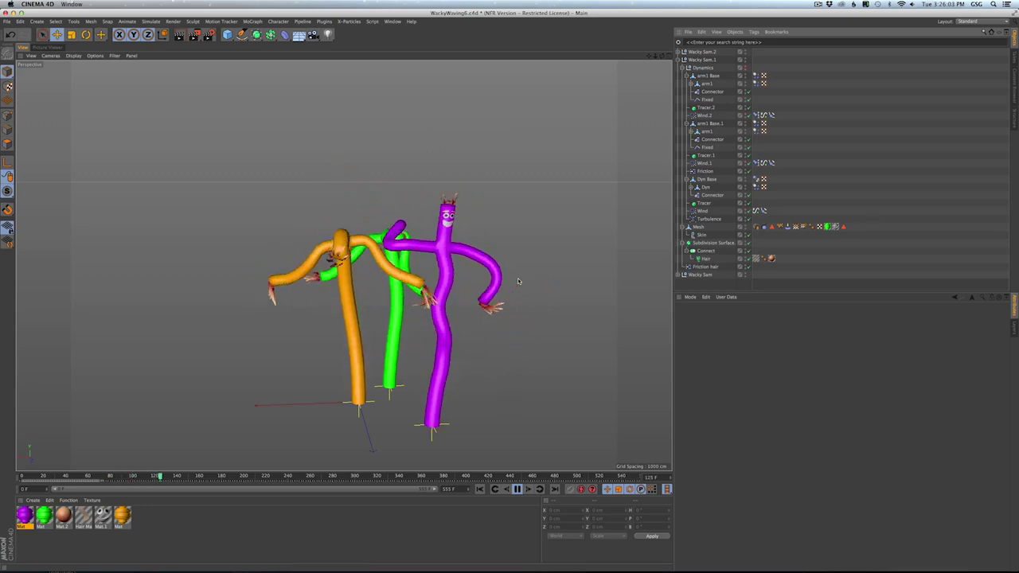
pyautogui.keyDown('alt'); pyautogui.moveTo(394, 236); pyautogui.dragTo(400, 275); pyautogui.keyUp('alt')
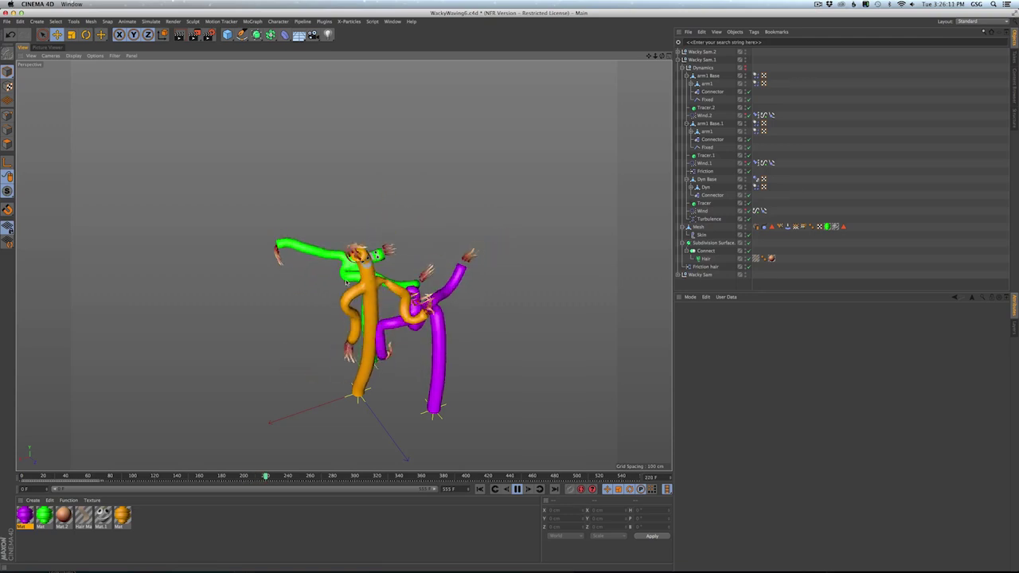
pyautogui.keyDown('alt'); pyautogui.moveTo(437, 326); pyautogui.dragTo(340, 292); pyautogui.keyUp('alt')
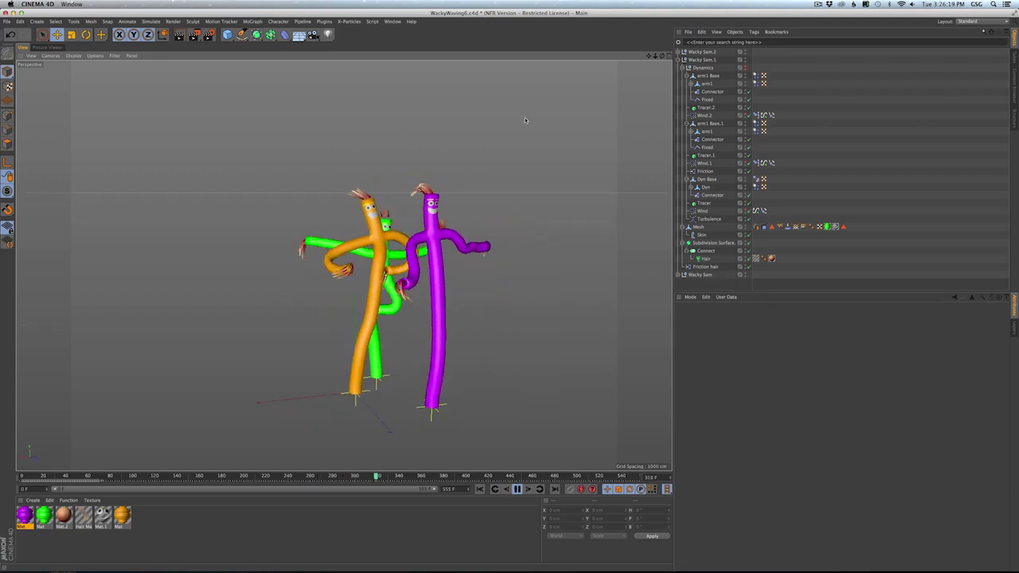
pyautogui.keyDown('alt'); pyautogui.moveTo(423, 260); pyautogui.dragTo(400, 271); pyautogui.keyUp('alt')
pyautogui.keyDown('alt'); pyautogui.moveTo(399, 270); pyautogui.dragTo(445, 236, button='right'); pyautogui.keyUp('alt')
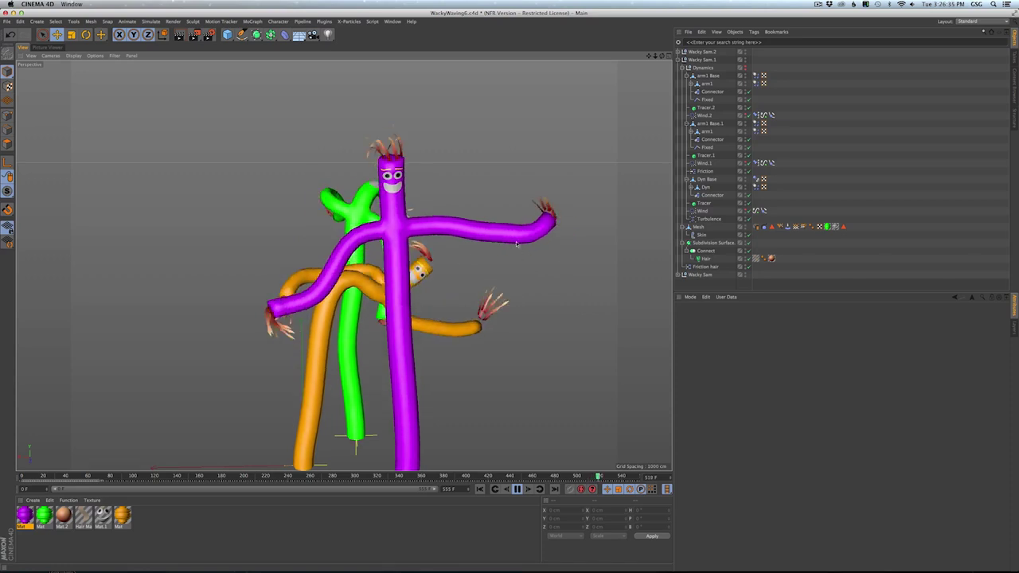
pyautogui.keyDown('alt'); pyautogui.moveTo(459, 239); pyautogui.dragTo(395, 300); pyautogui.keyUp('alt')
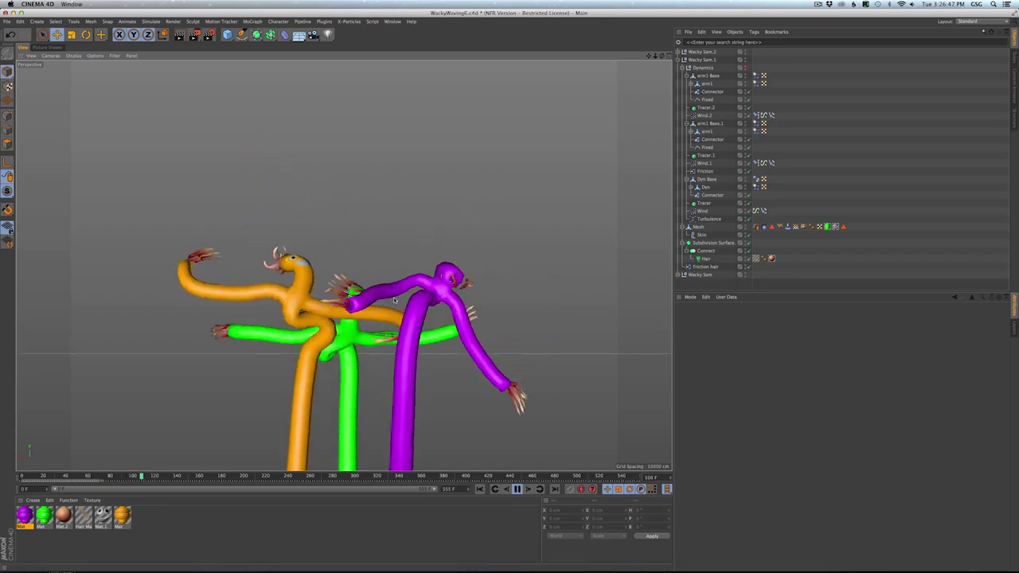